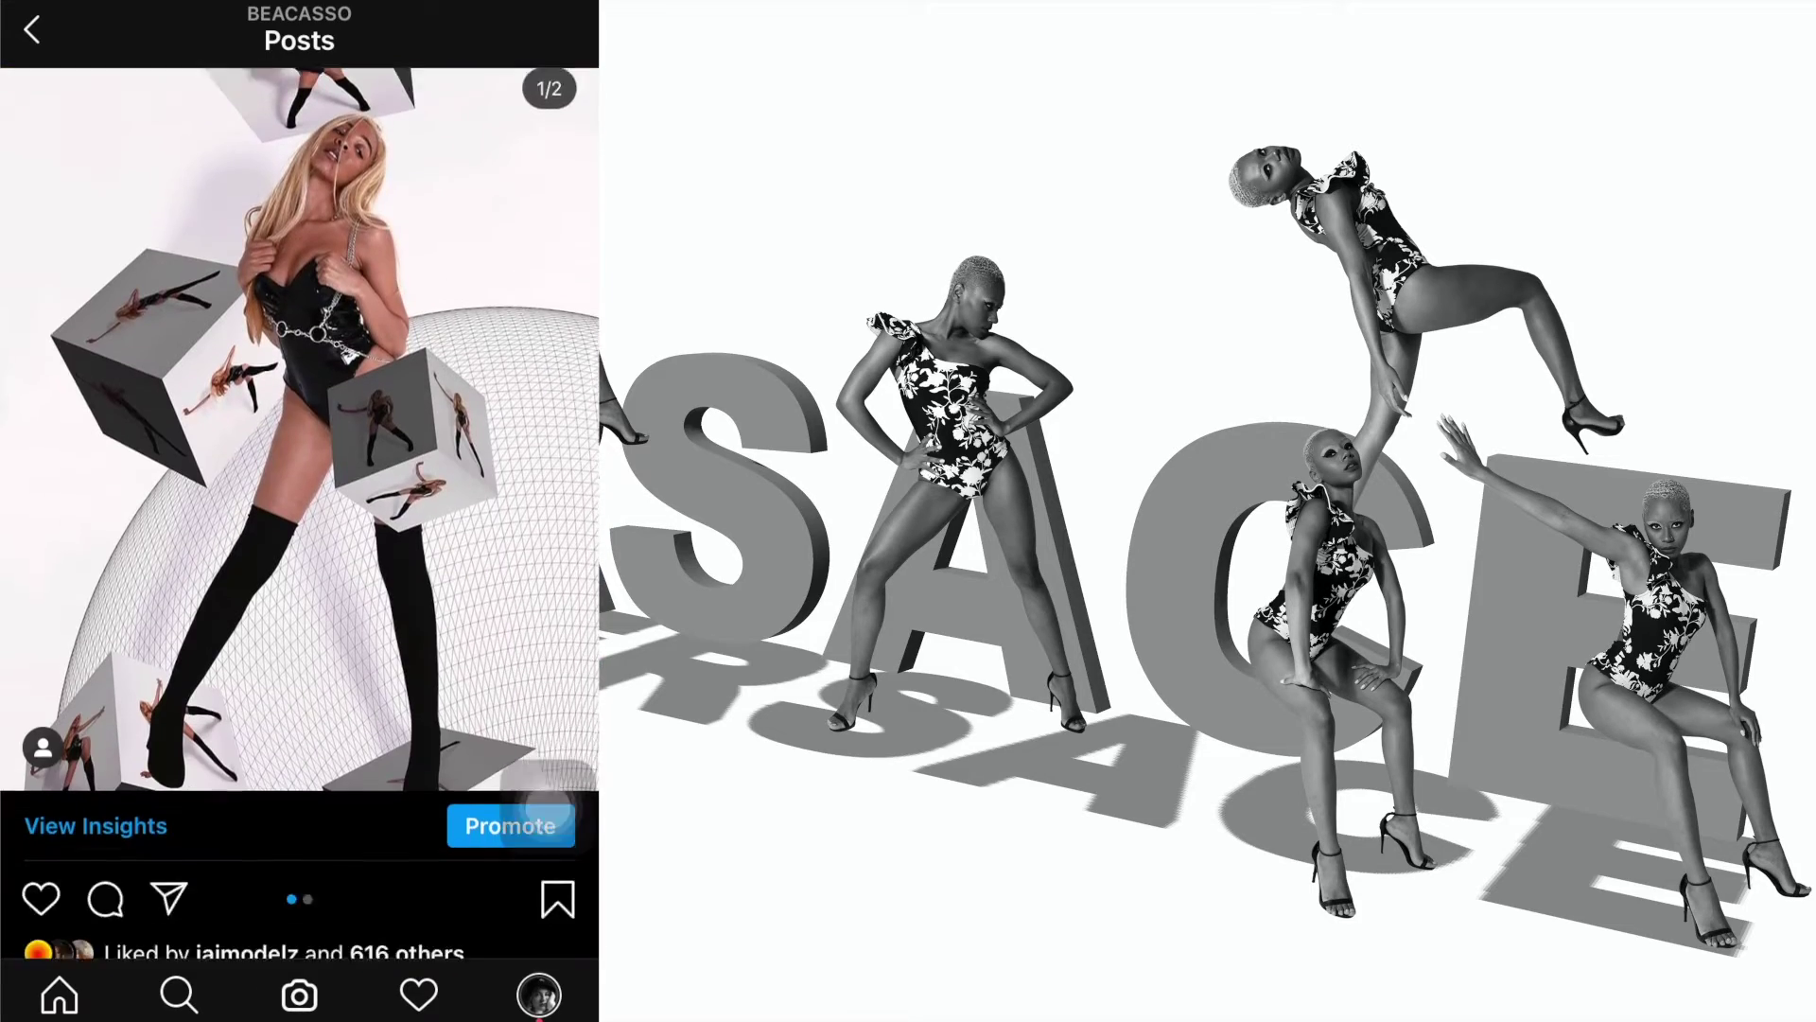
scroll(548, 806, down, 5)
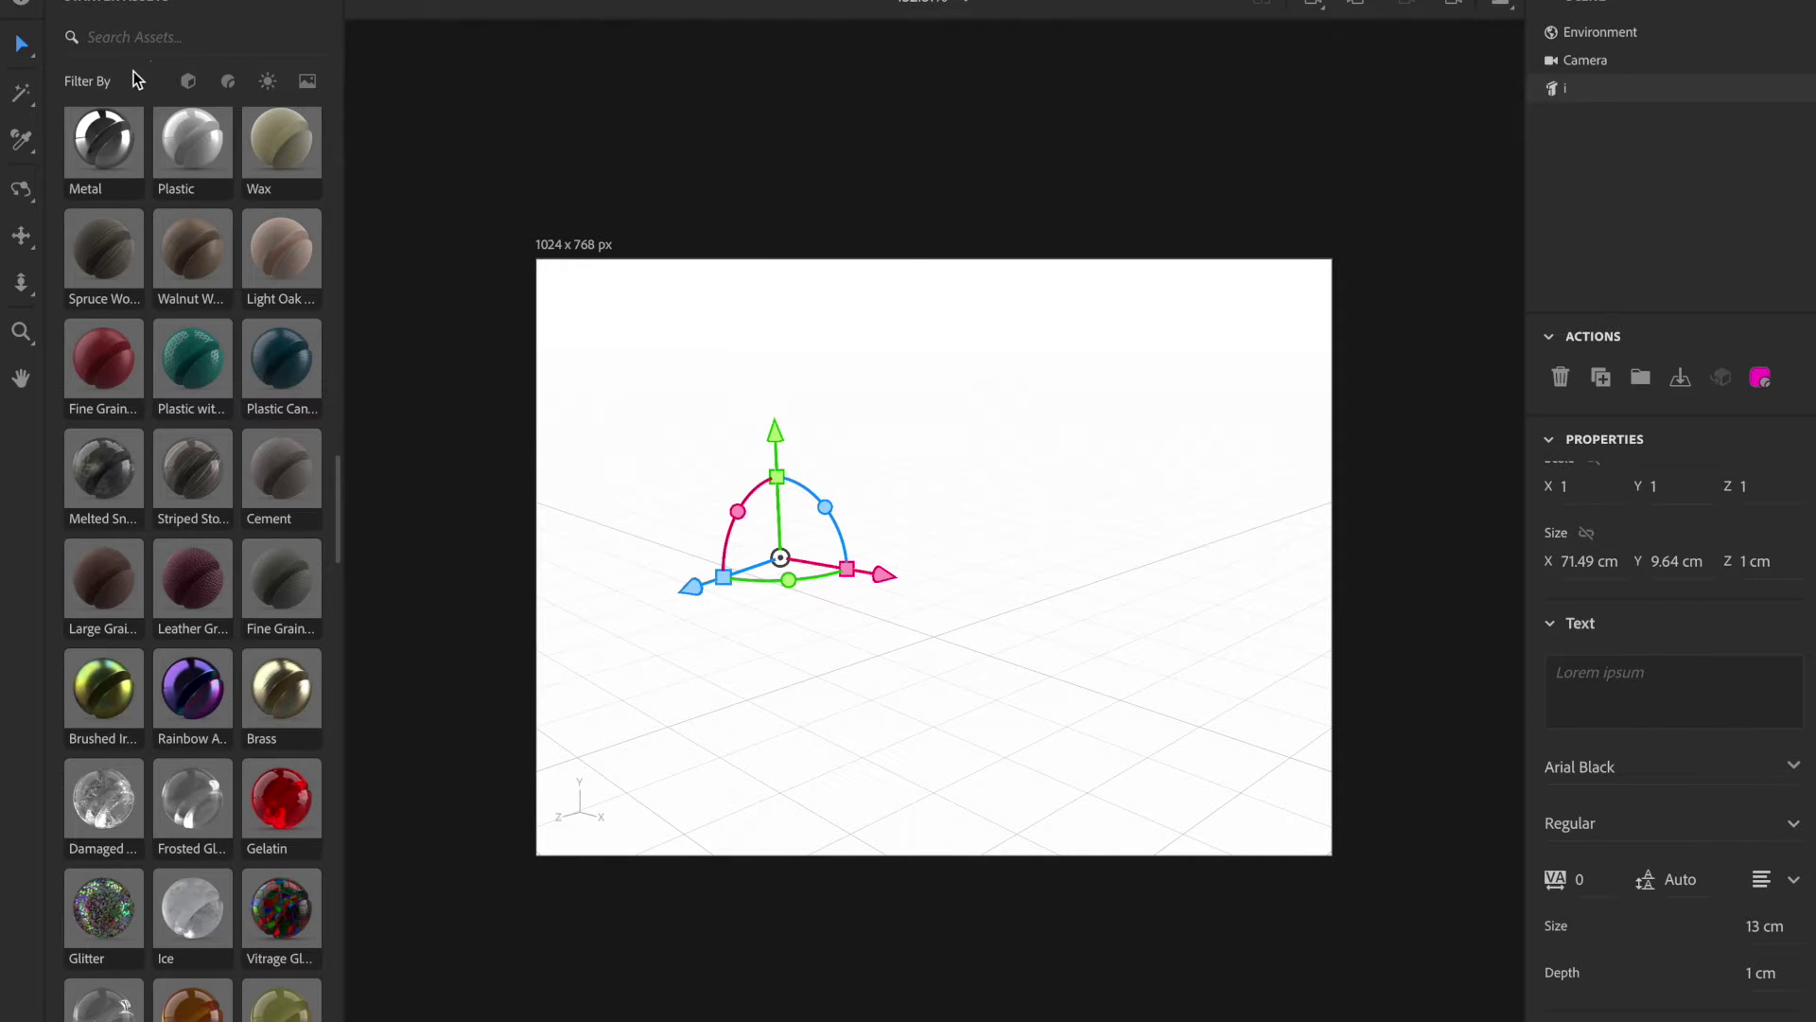
Add a 3D text object reading VERSACE and place it at about X -44 cm, Y 0 cm, Z -12.4 cm
scroll(312, 416, down, 15)
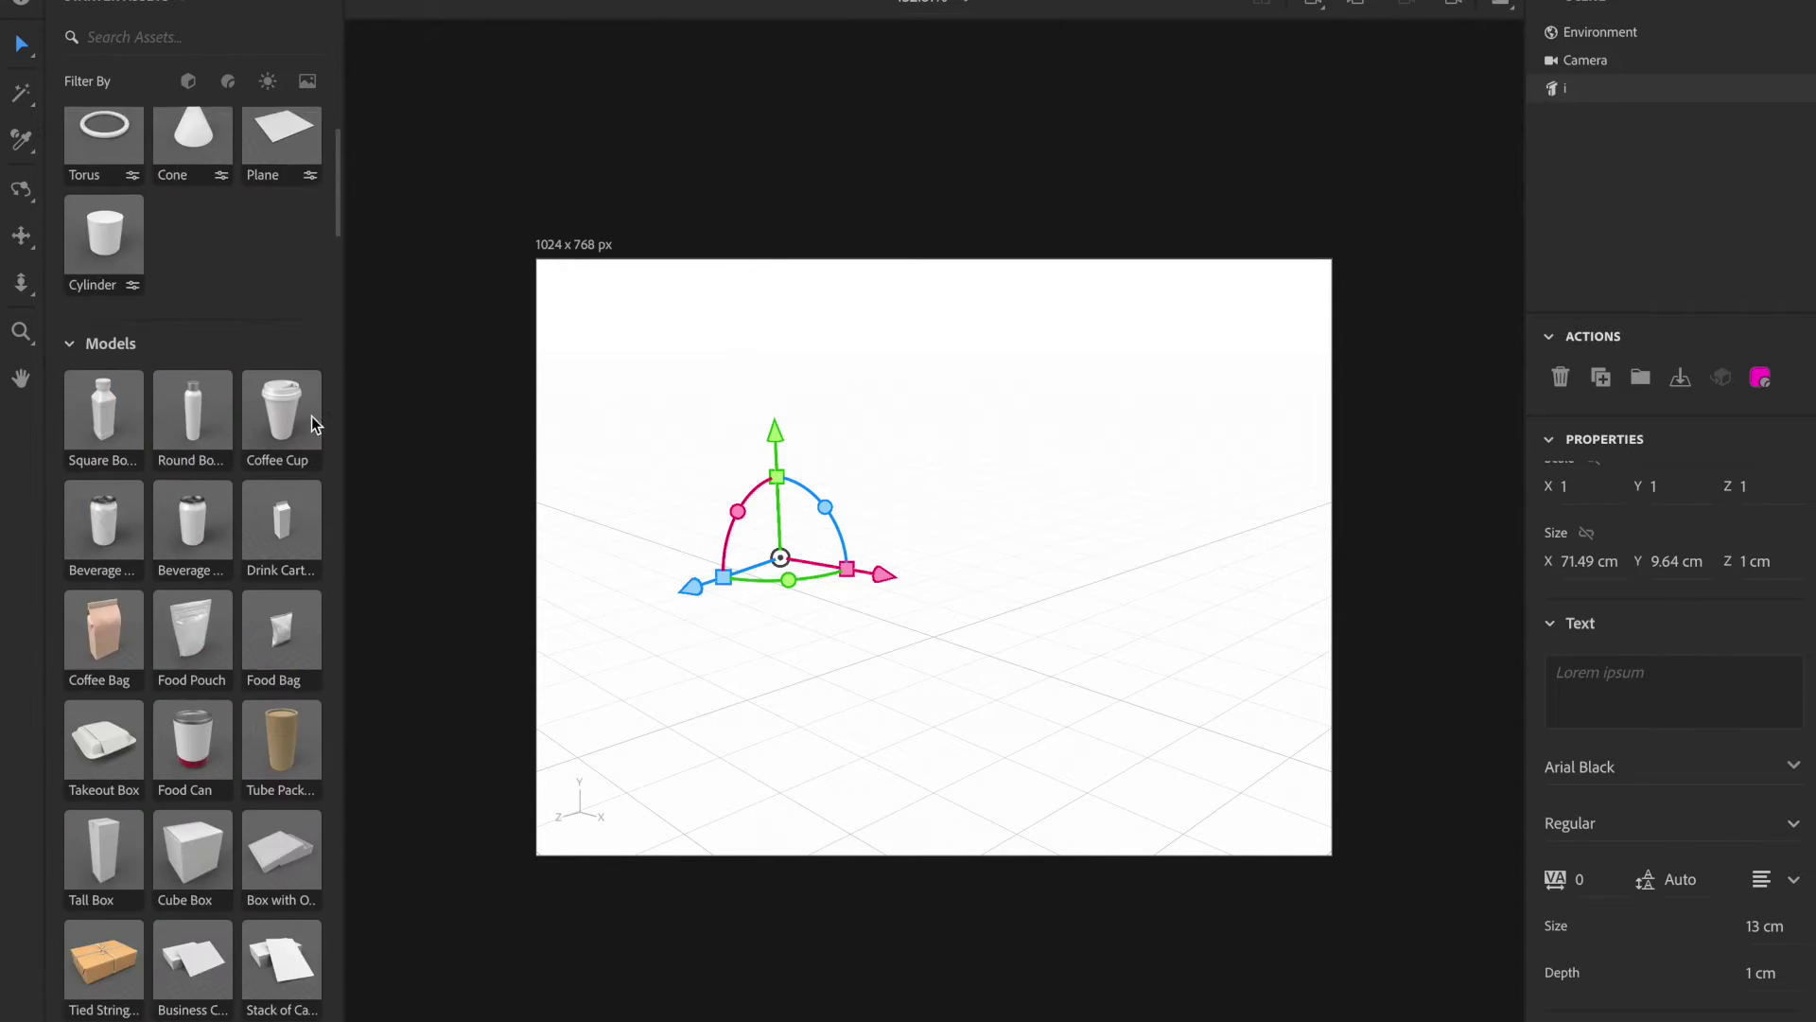
scroll(312, 420, up, 2)
scroll(315, 424, down, 1)
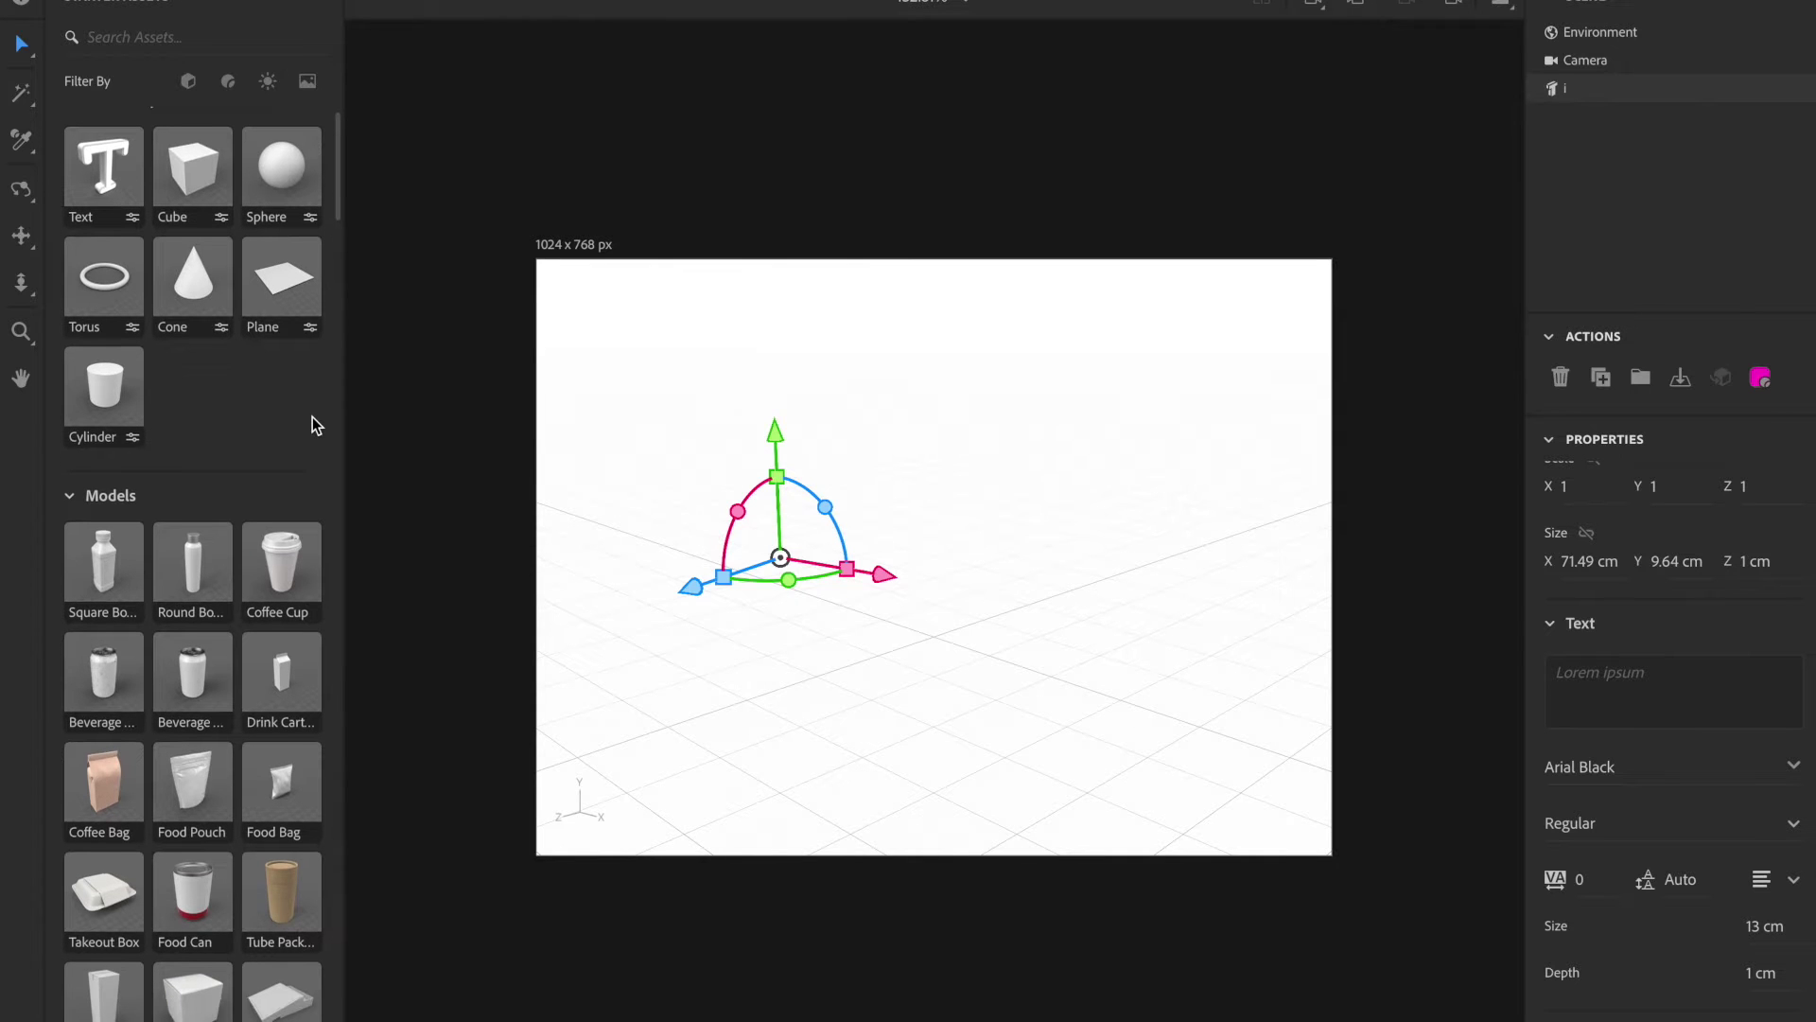
scroll(315, 420, up, 1)
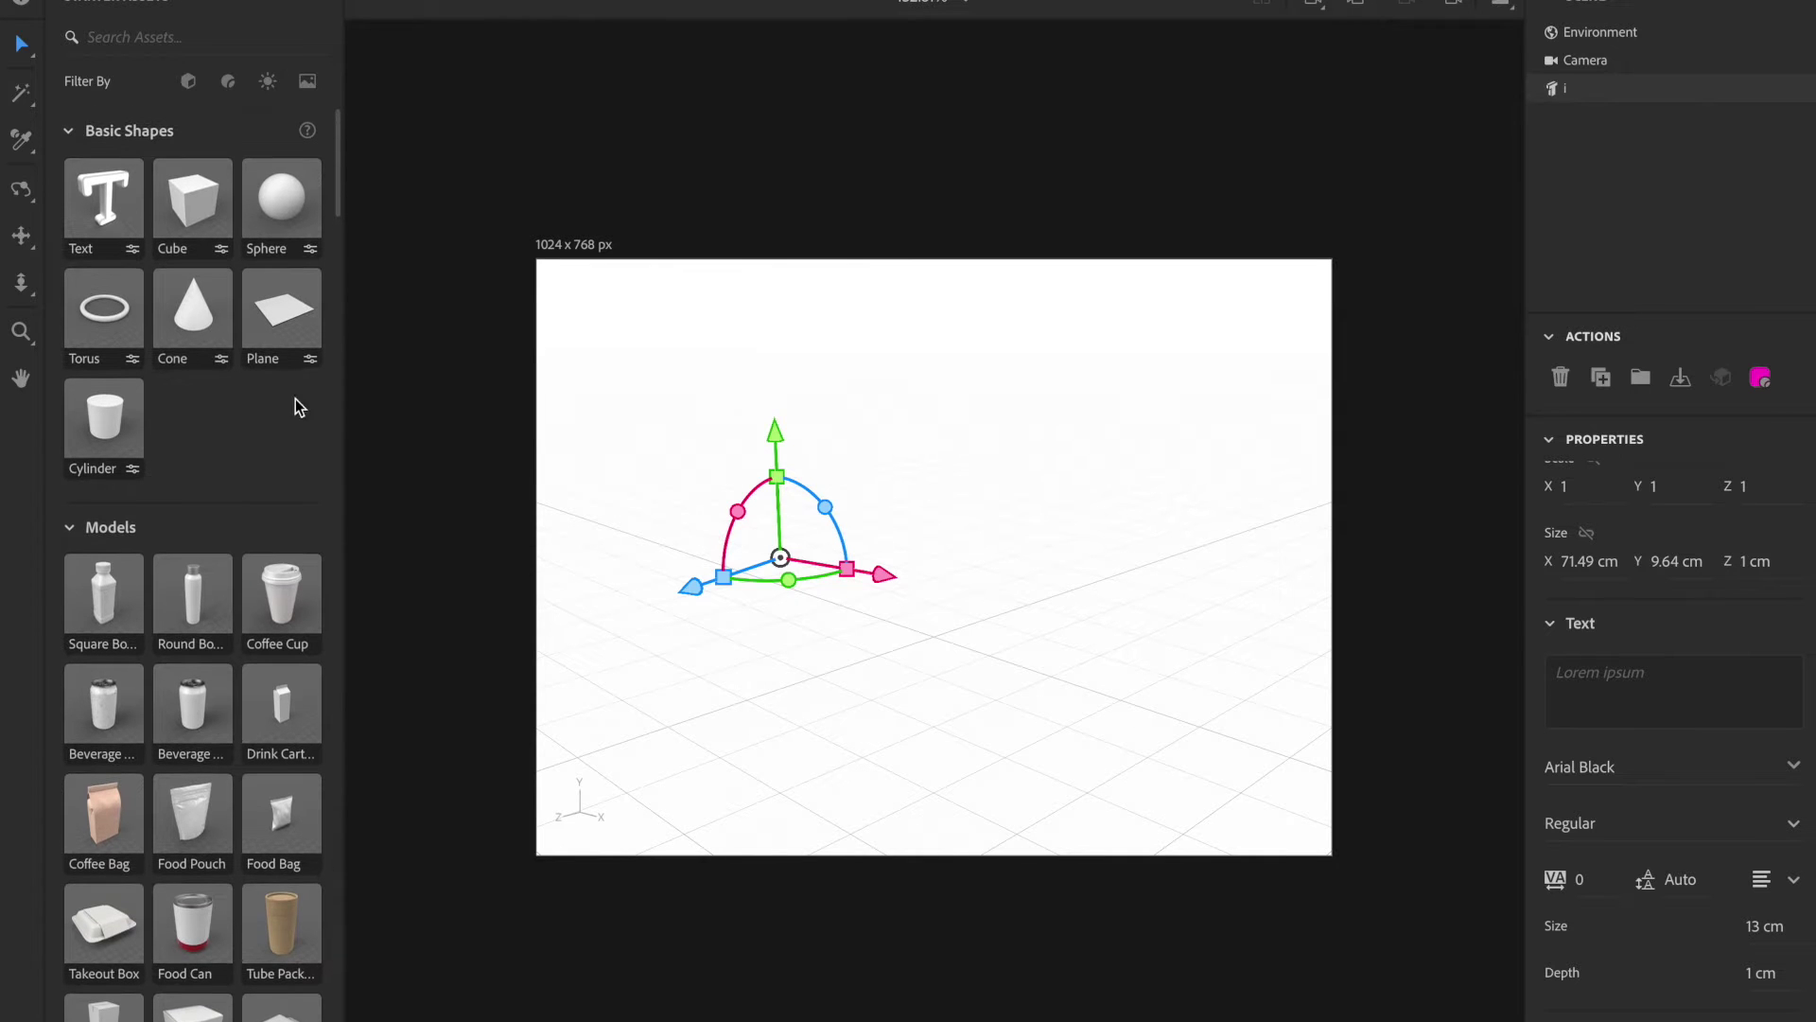
click(74, 212)
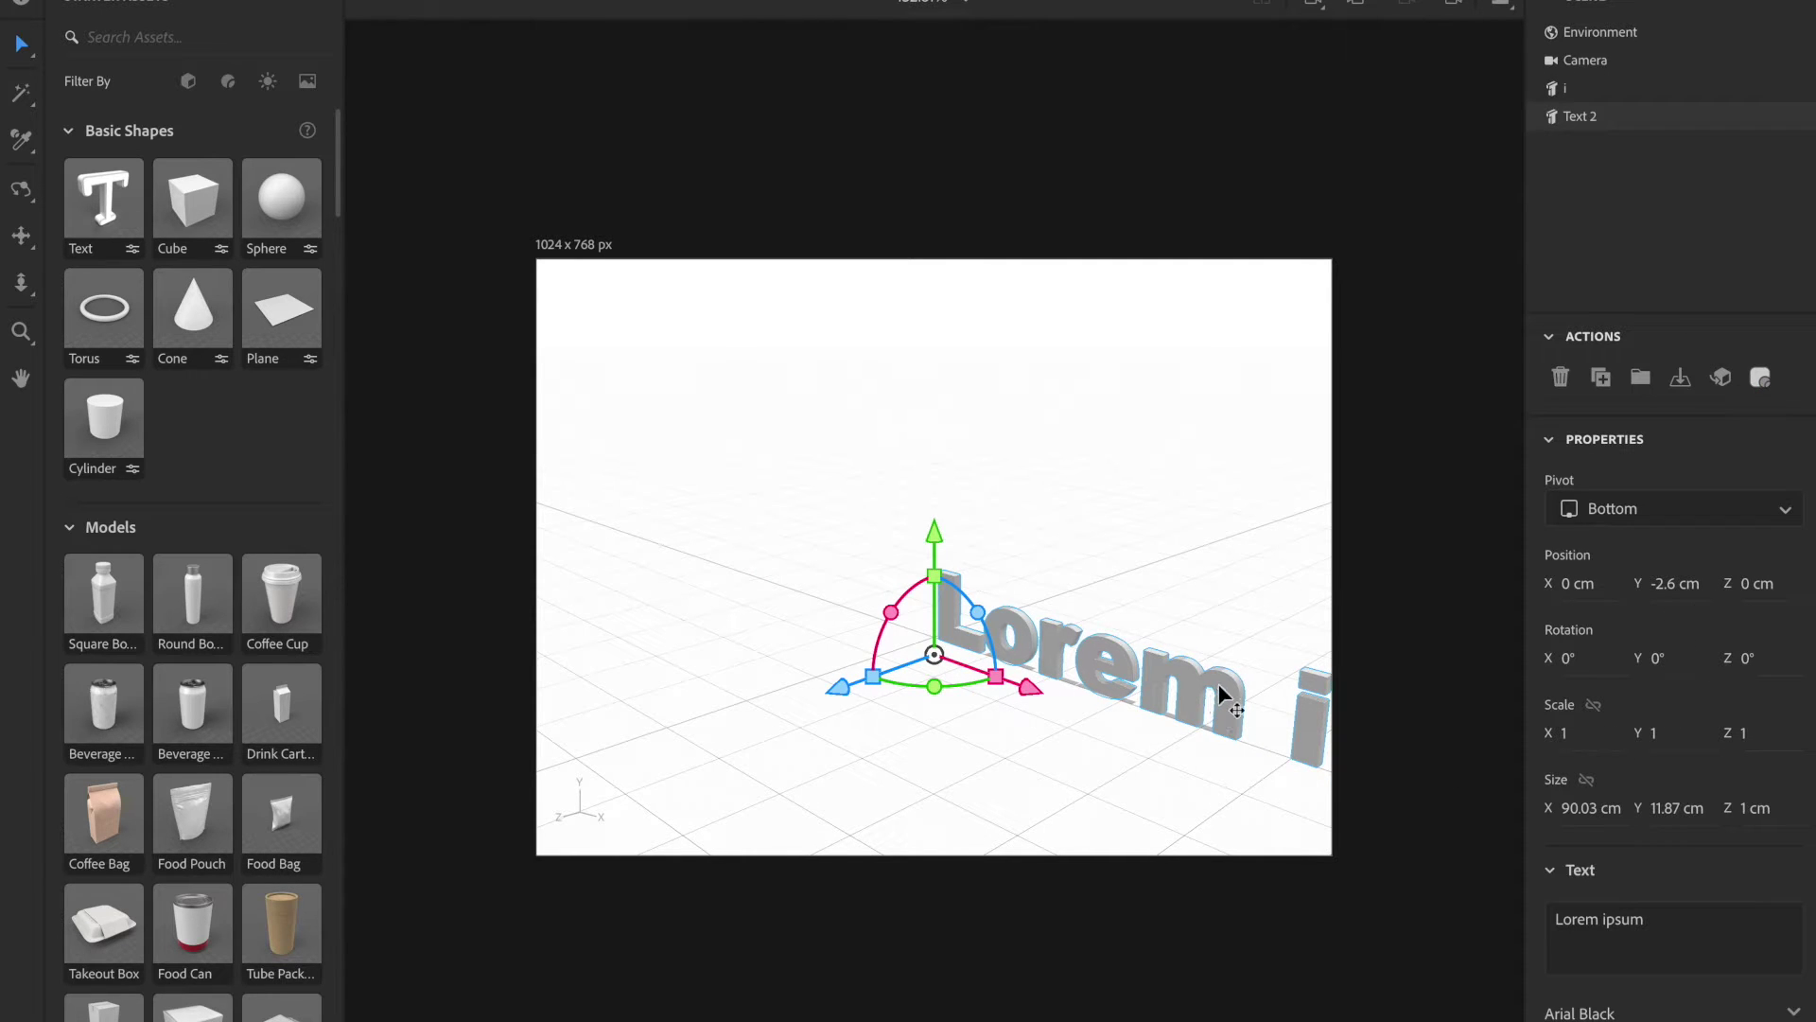
drag(1212, 677, 893, 579)
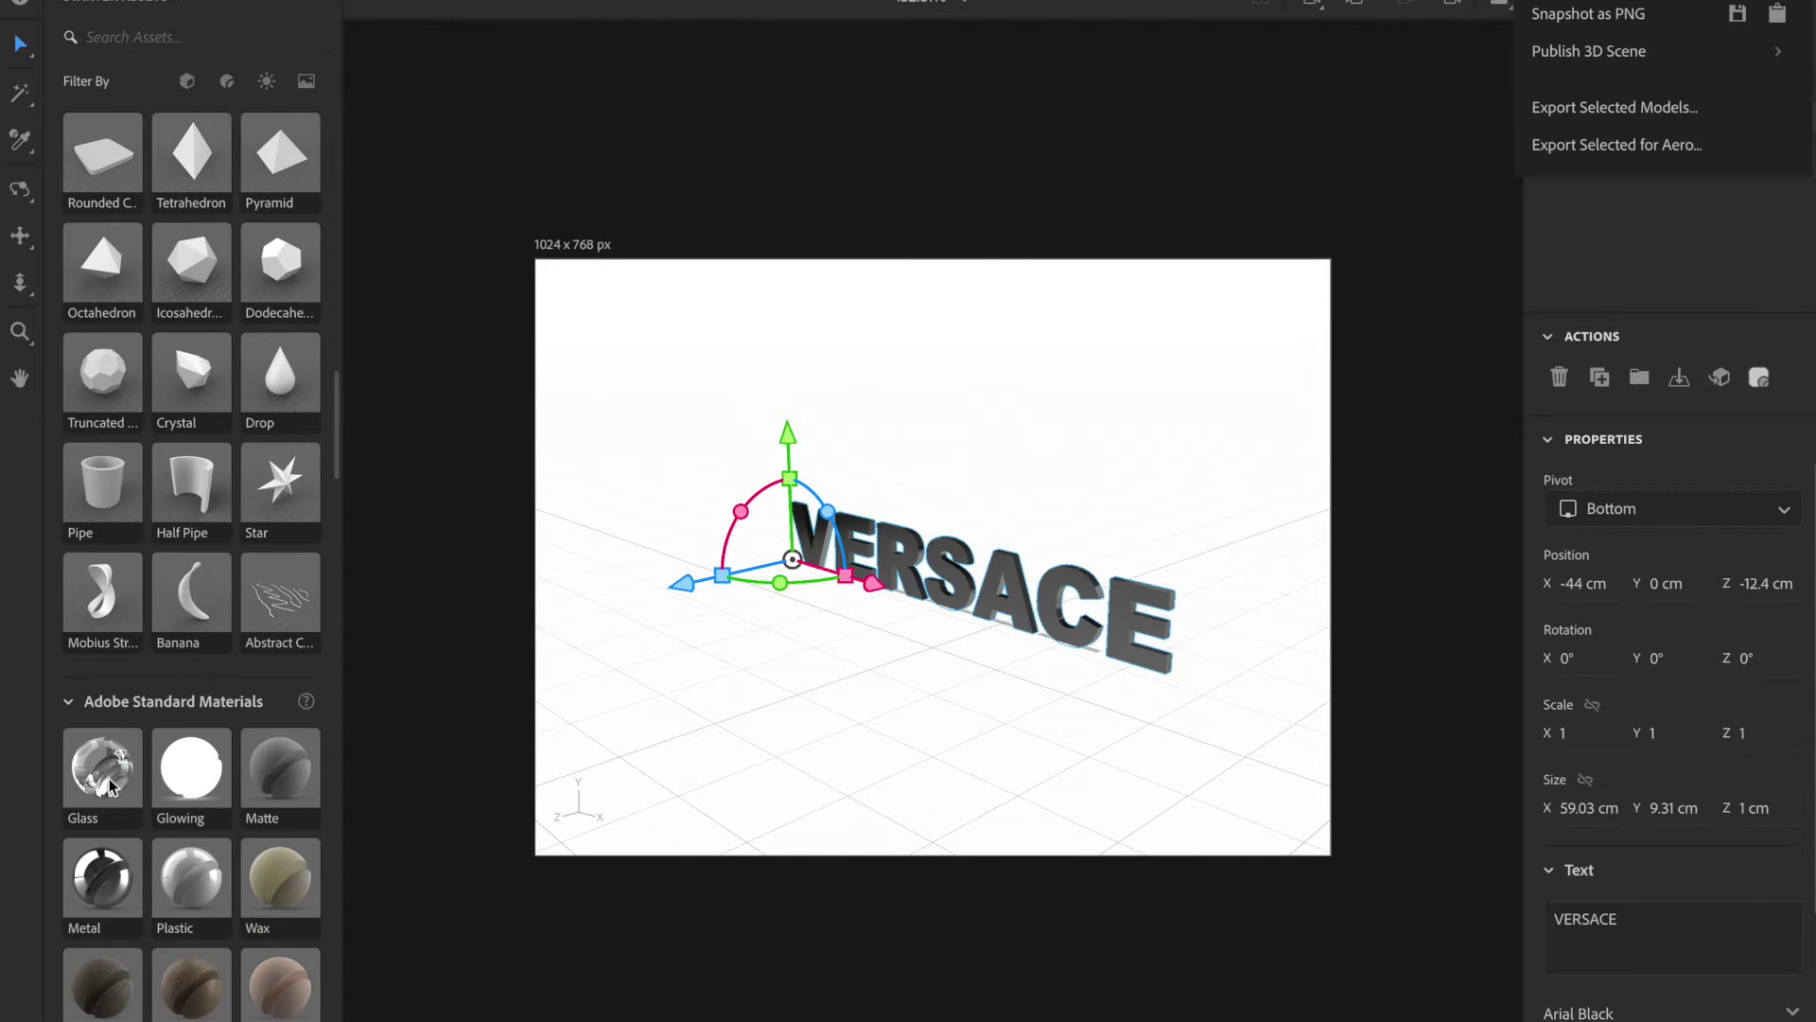
Apply the Glowing material to the VERSACE text and export the reselected model as 2.gltf
click(110, 787)
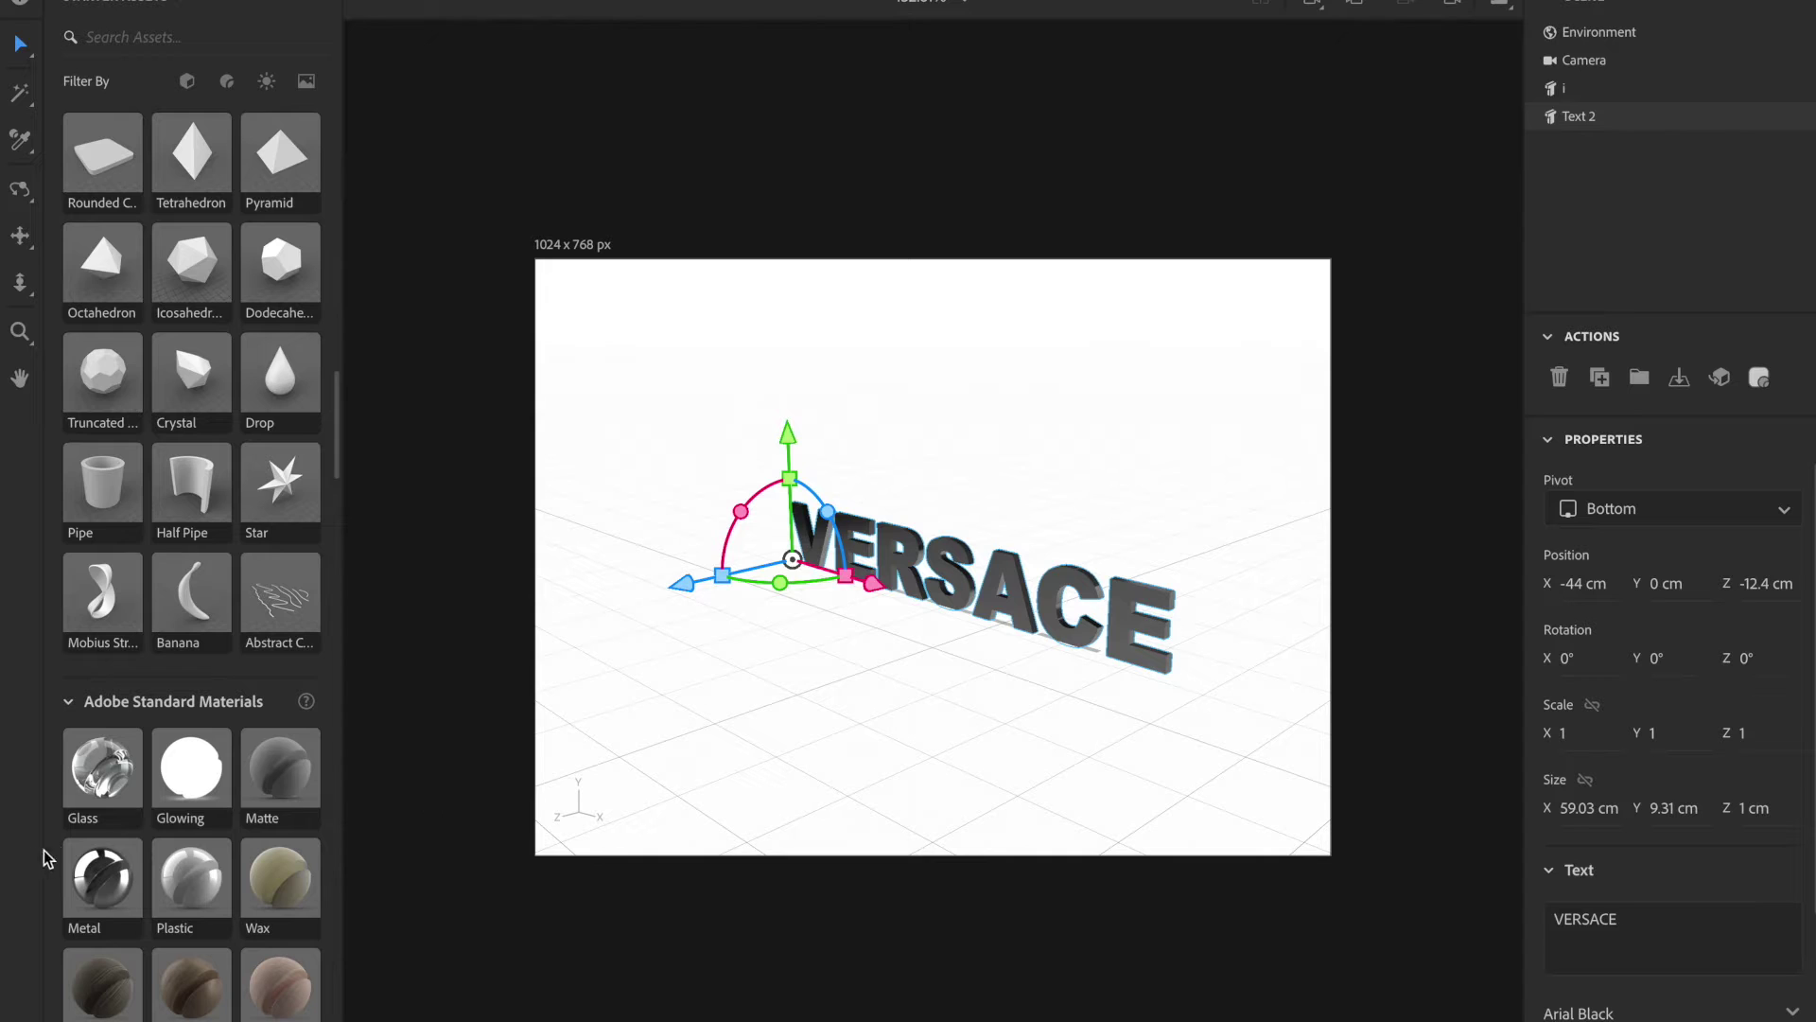
click(164, 793)
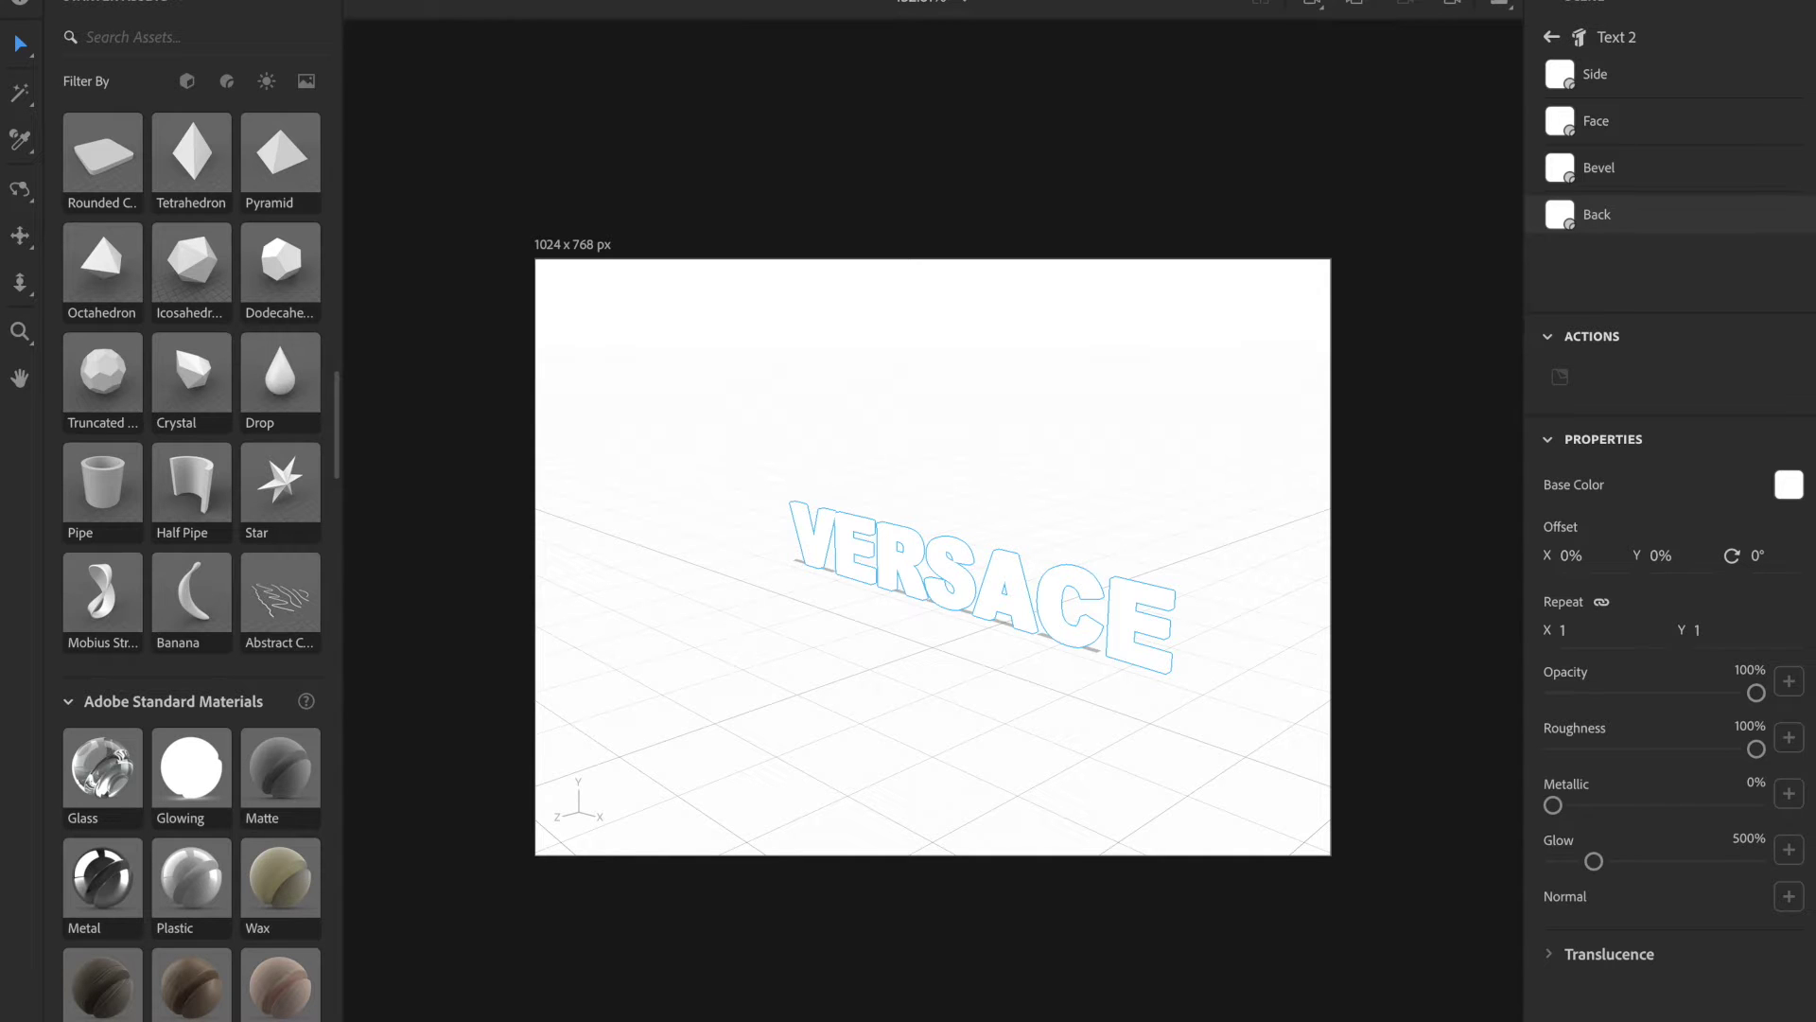
click(1778, 2)
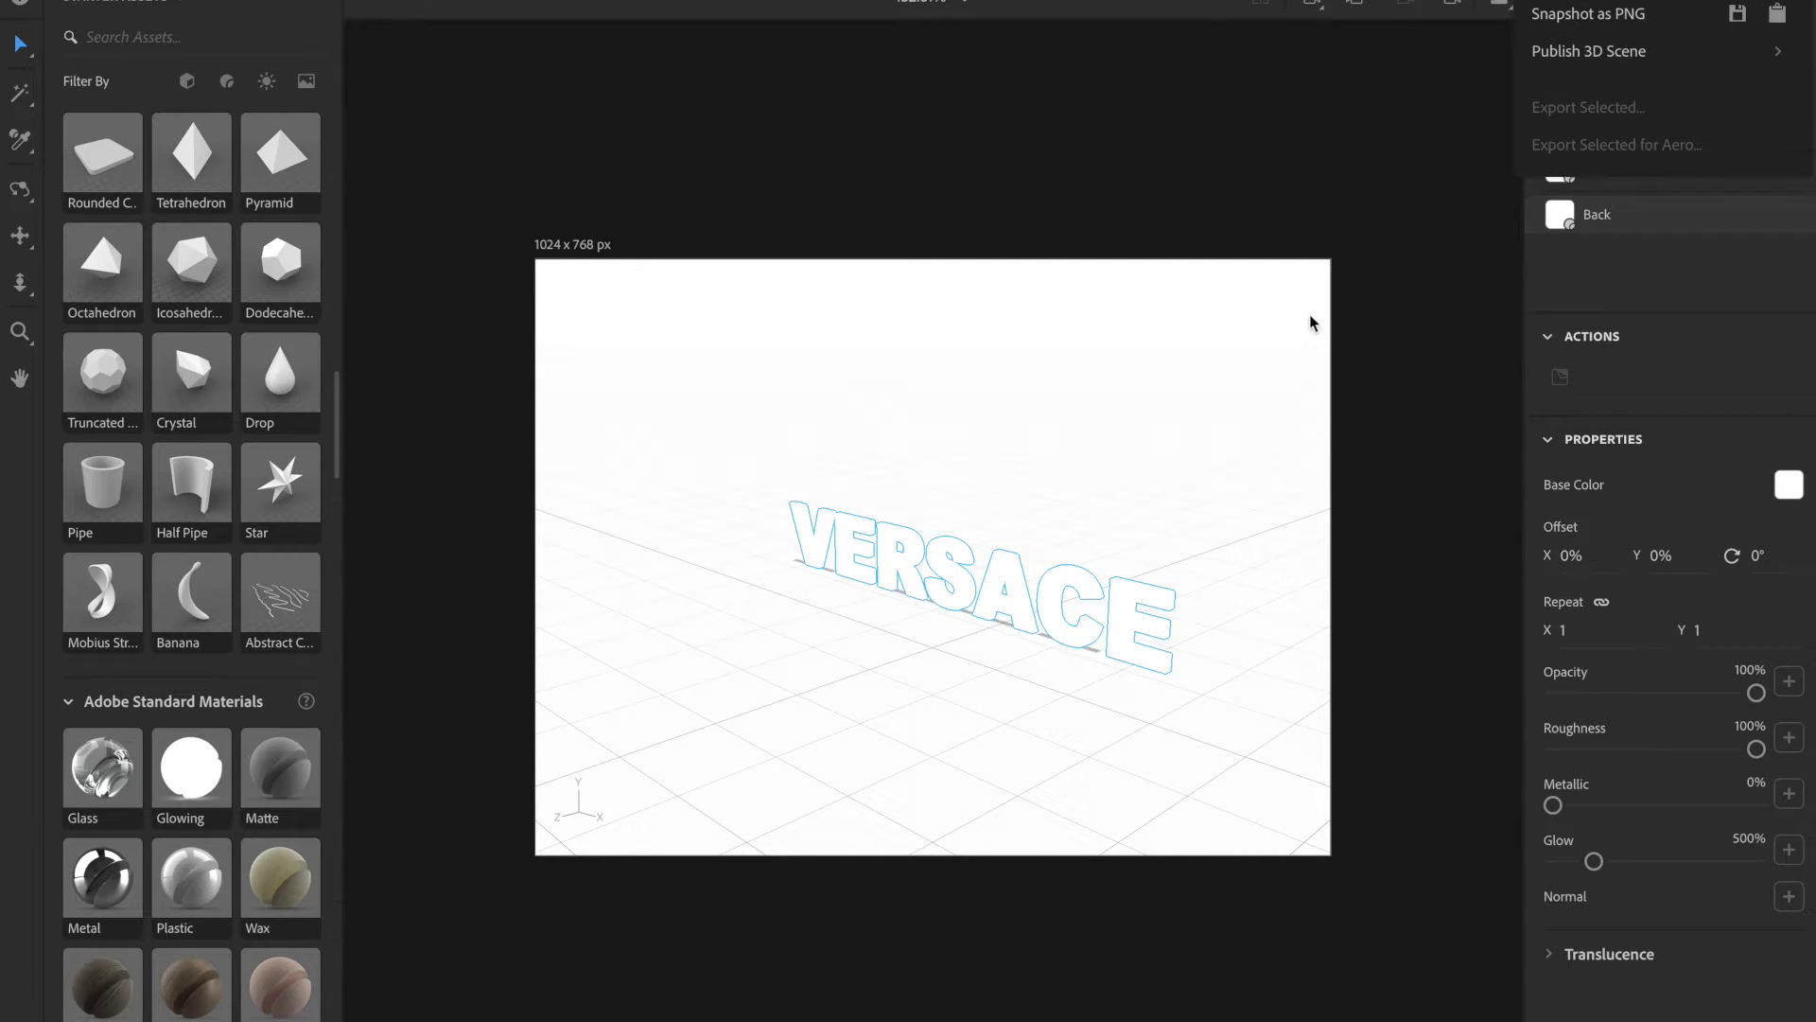
click(1280, 316)
mouse_move(1013, 600)
mouse_down()
mouse_move(941, 604)
mouse_move(983, 609)
mouse_up()
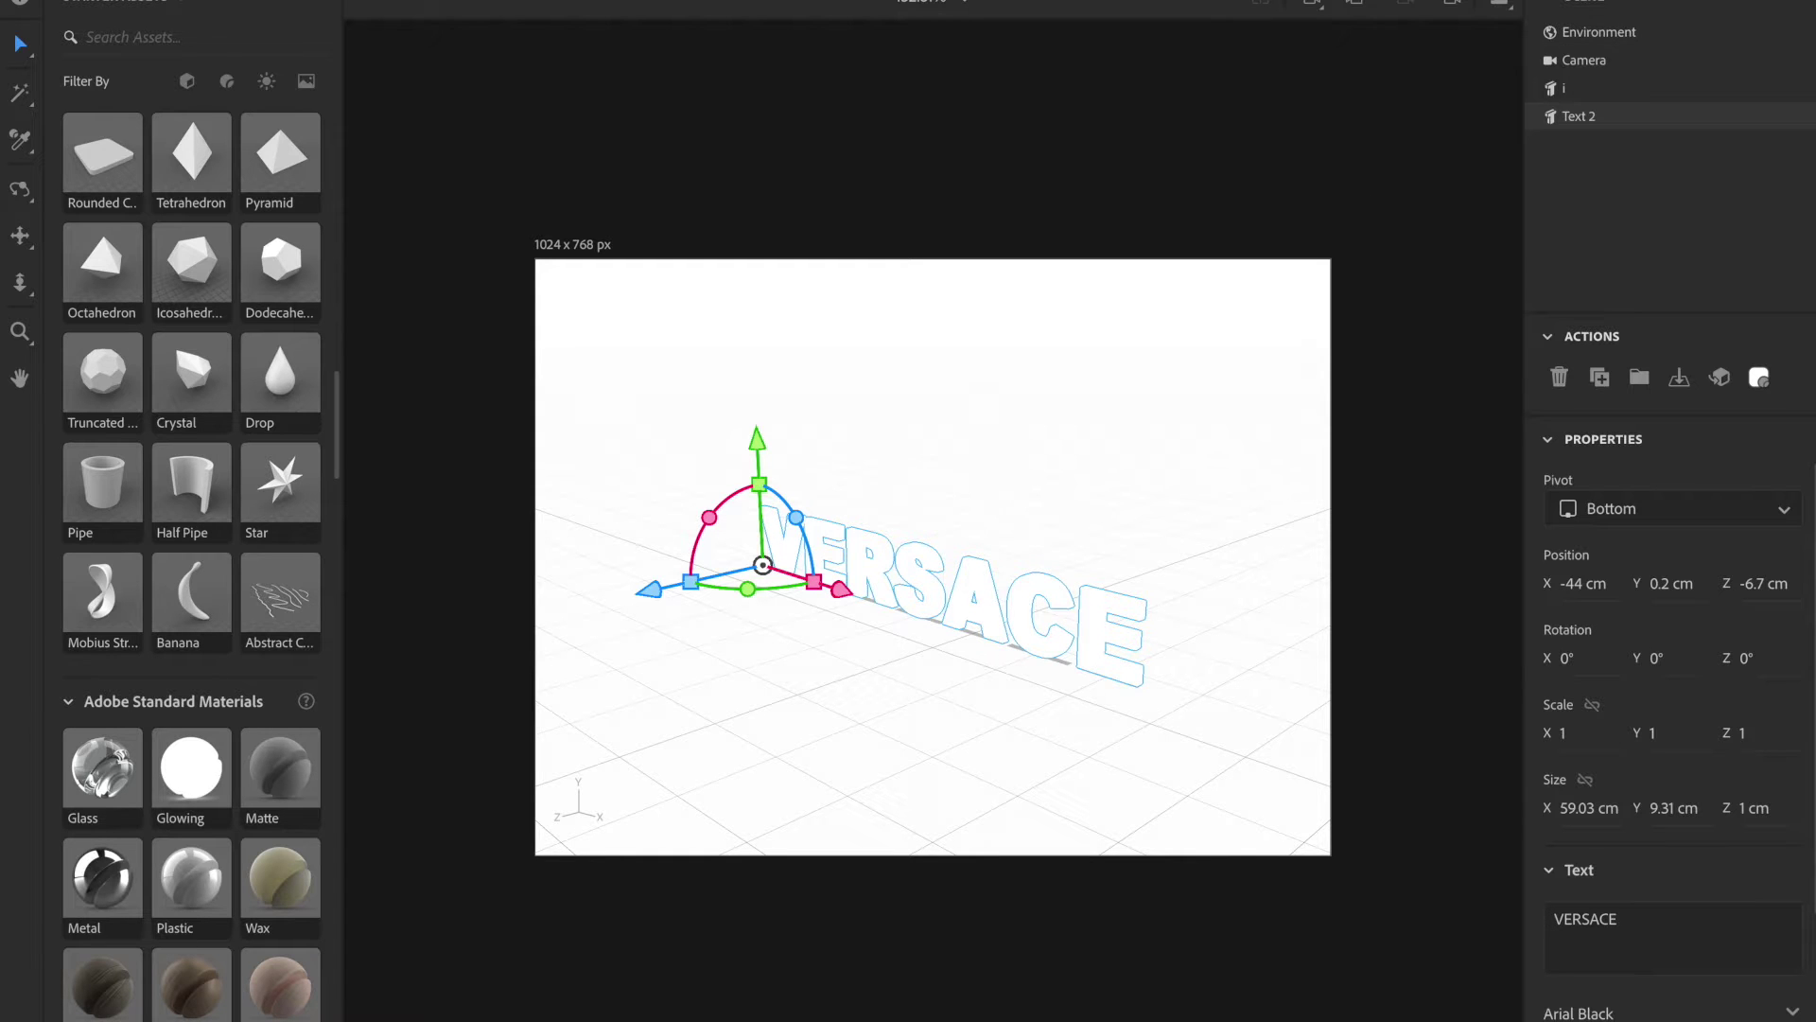
click(1787, 3)
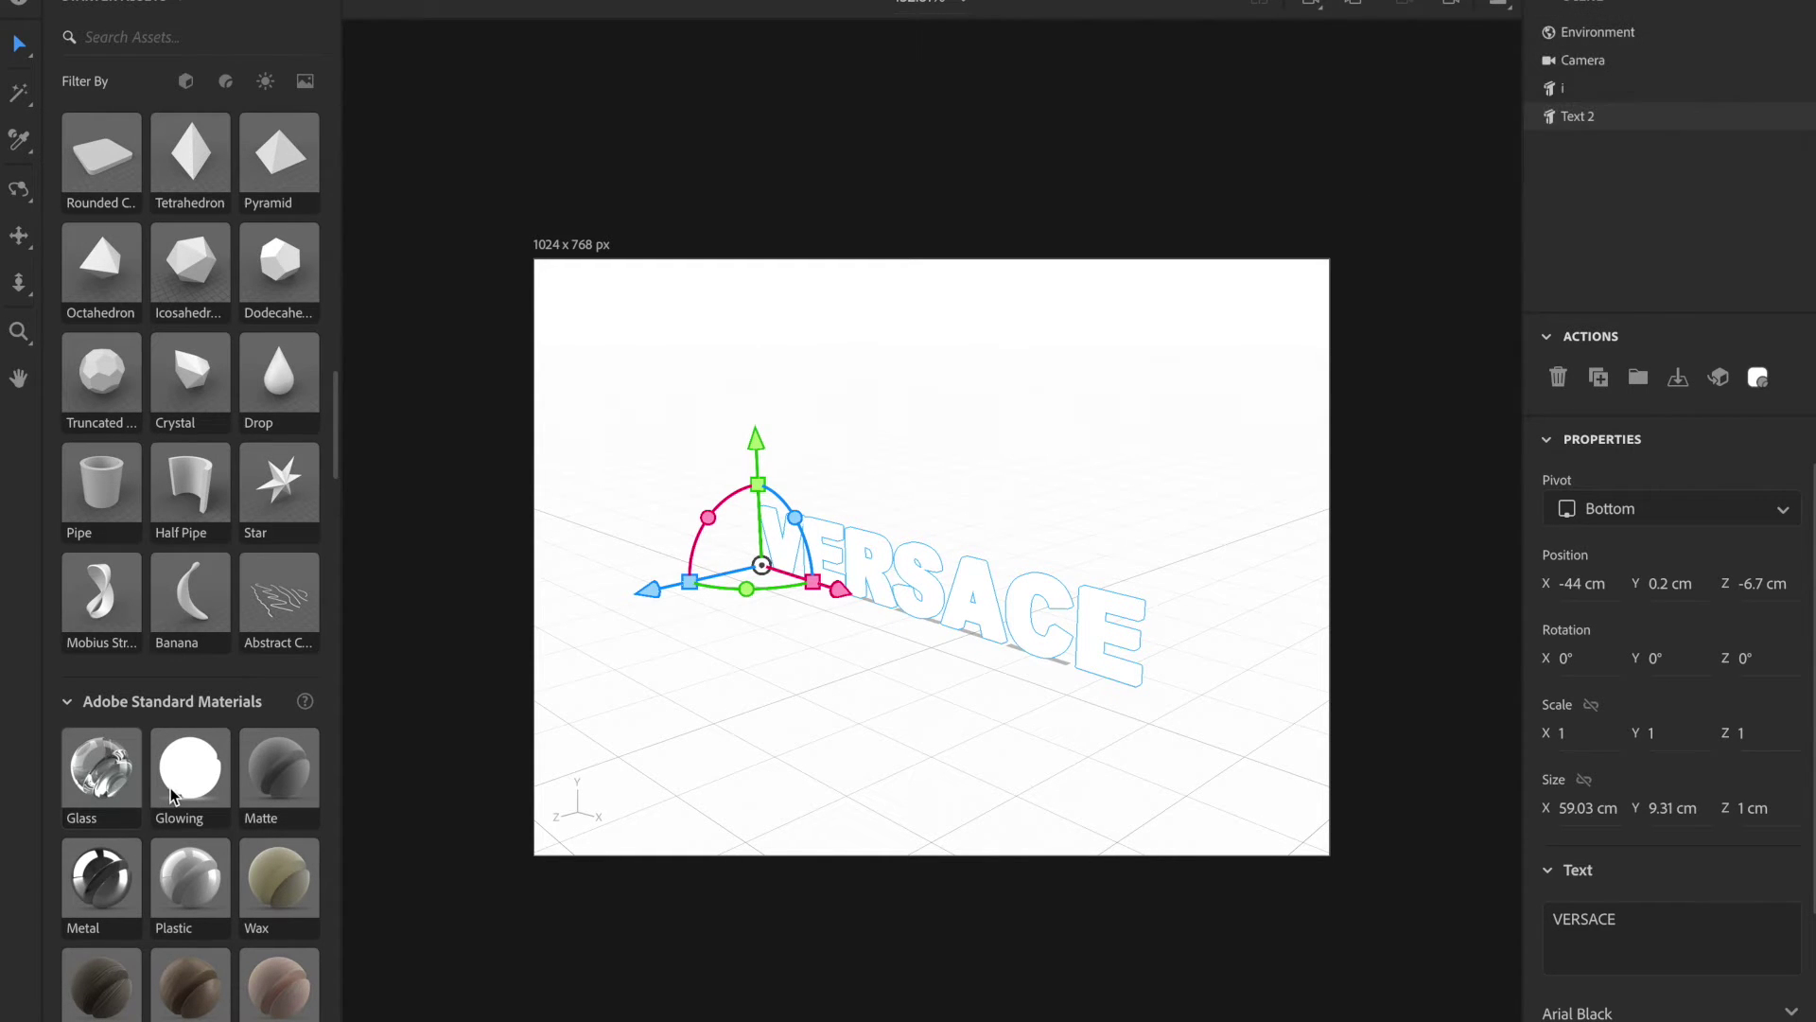
Apply the Glass material to the VERSACE text and reselect the whole model, shifting it to about X -47.8 cm, Y 0 cm
click(100, 793)
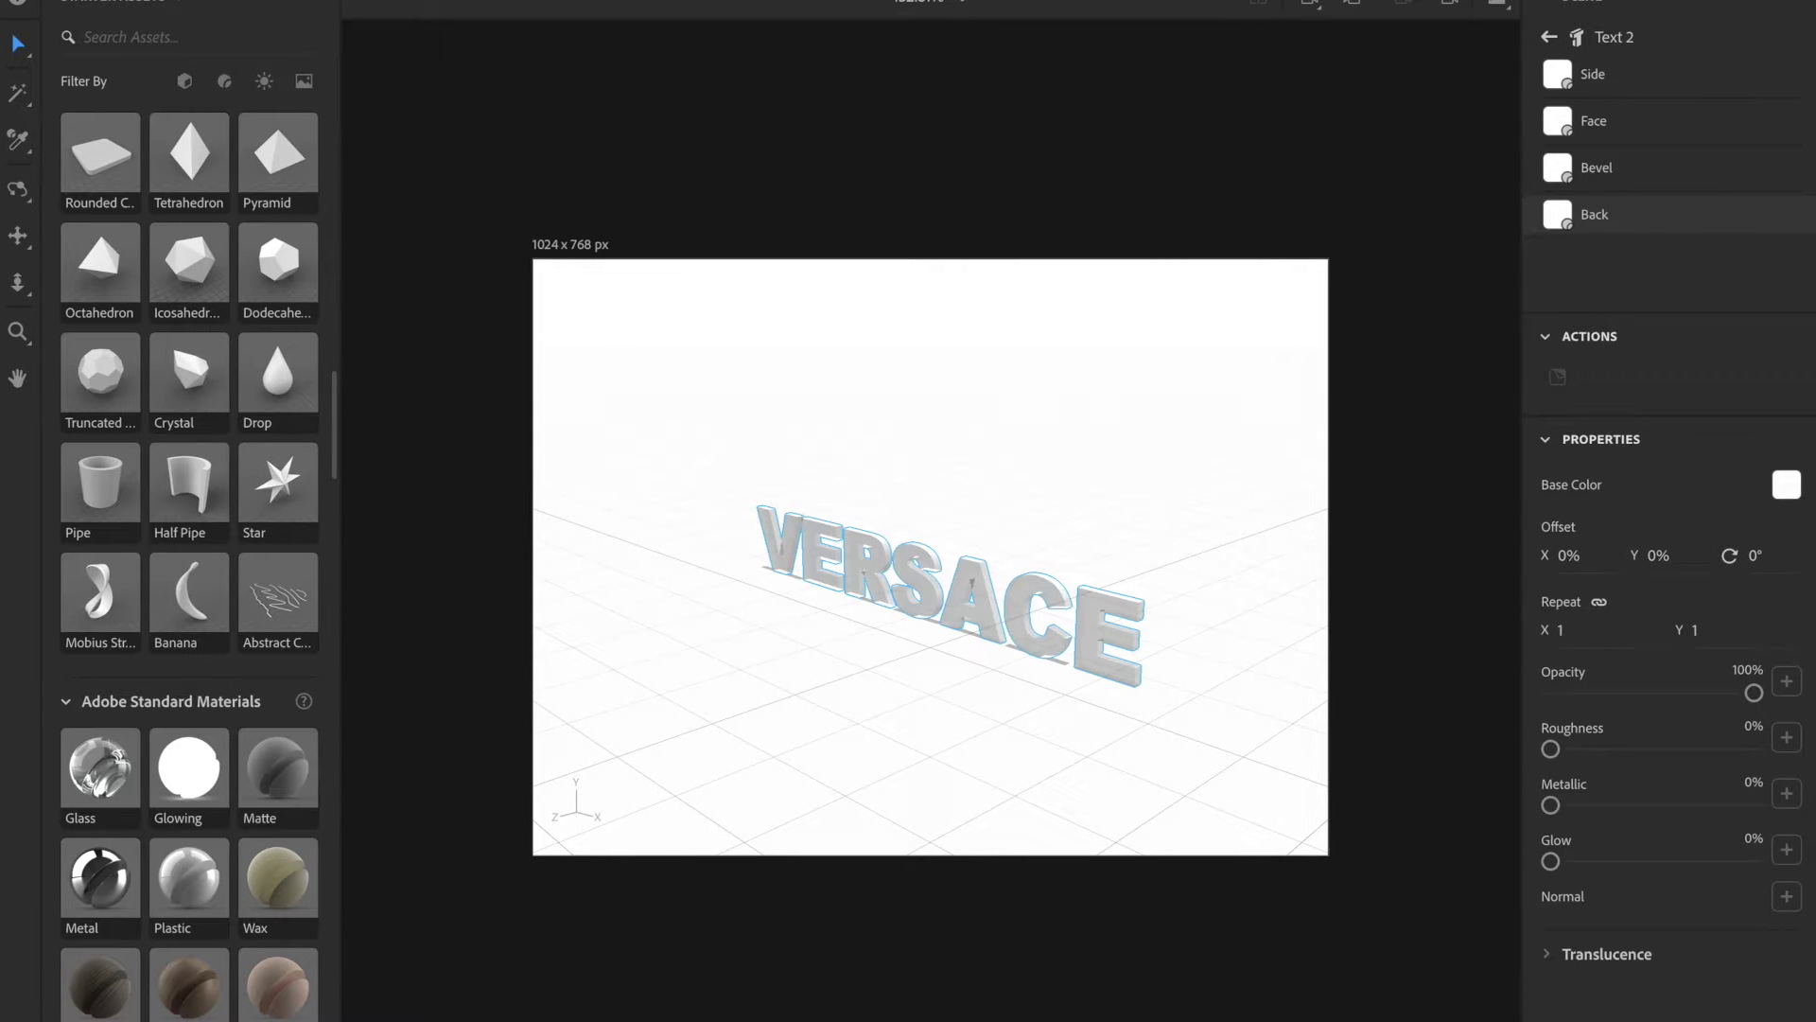
click(1731, 2)
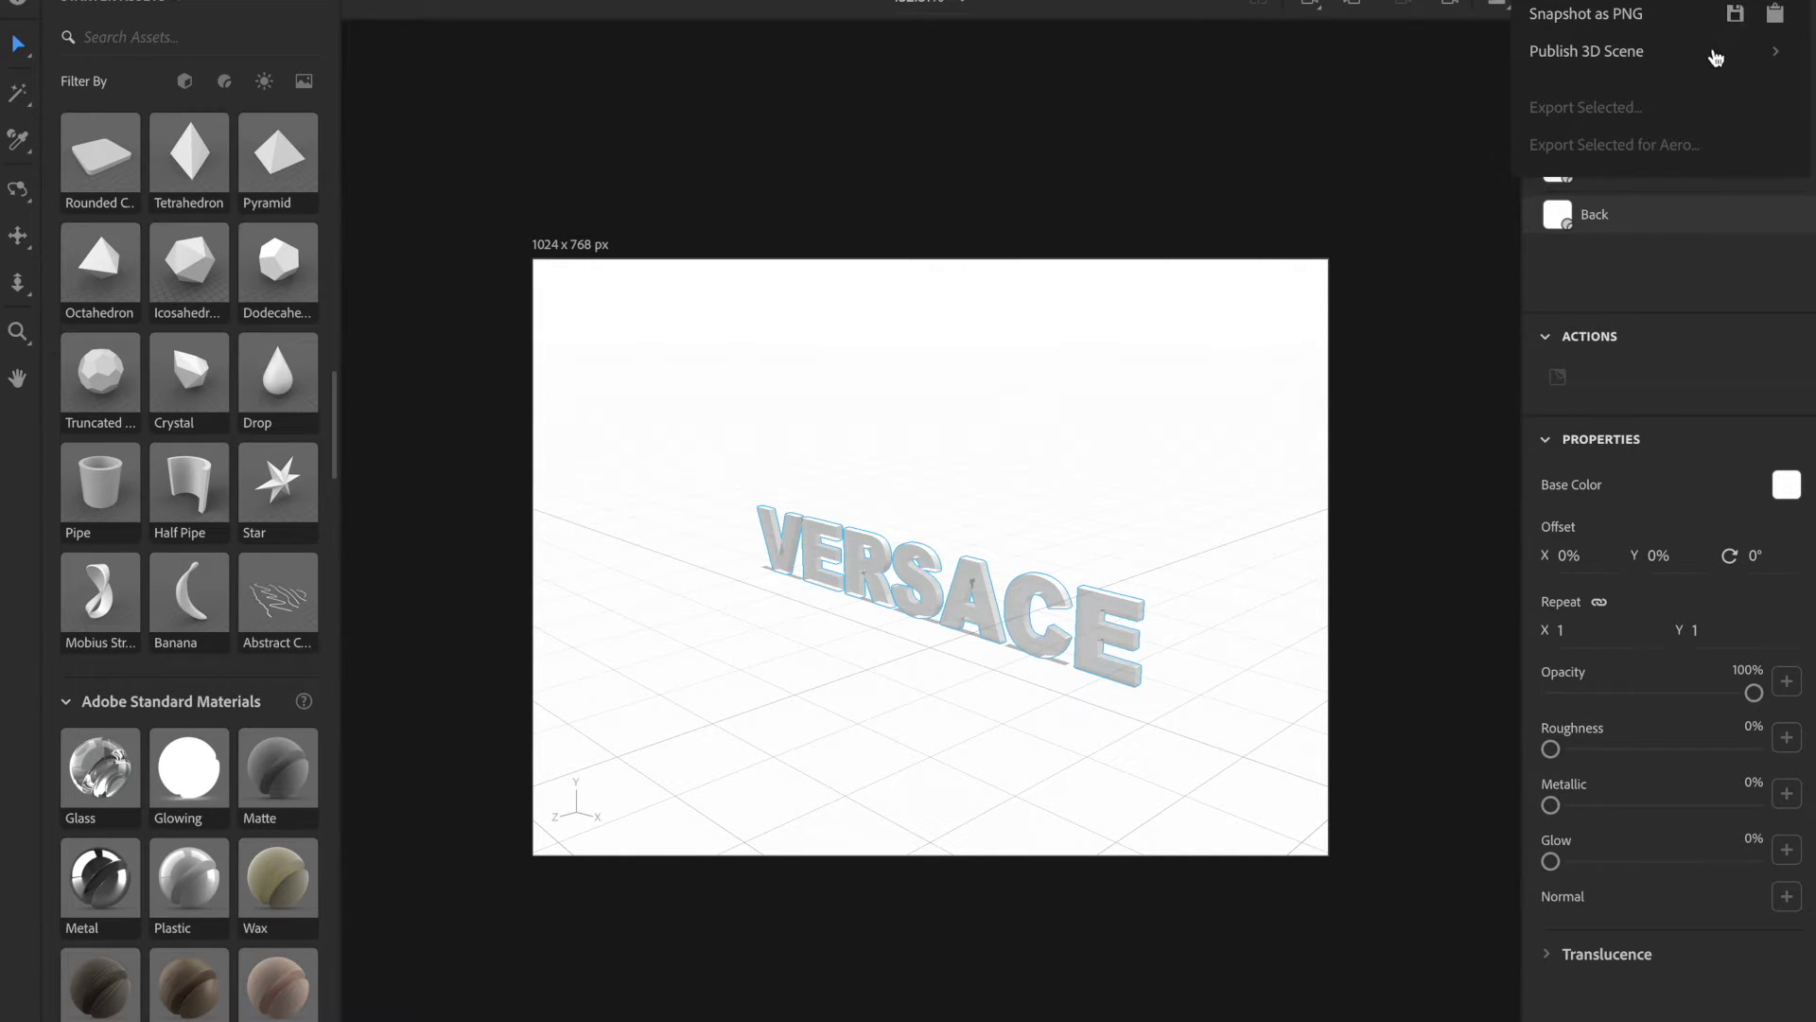
click(1370, 294)
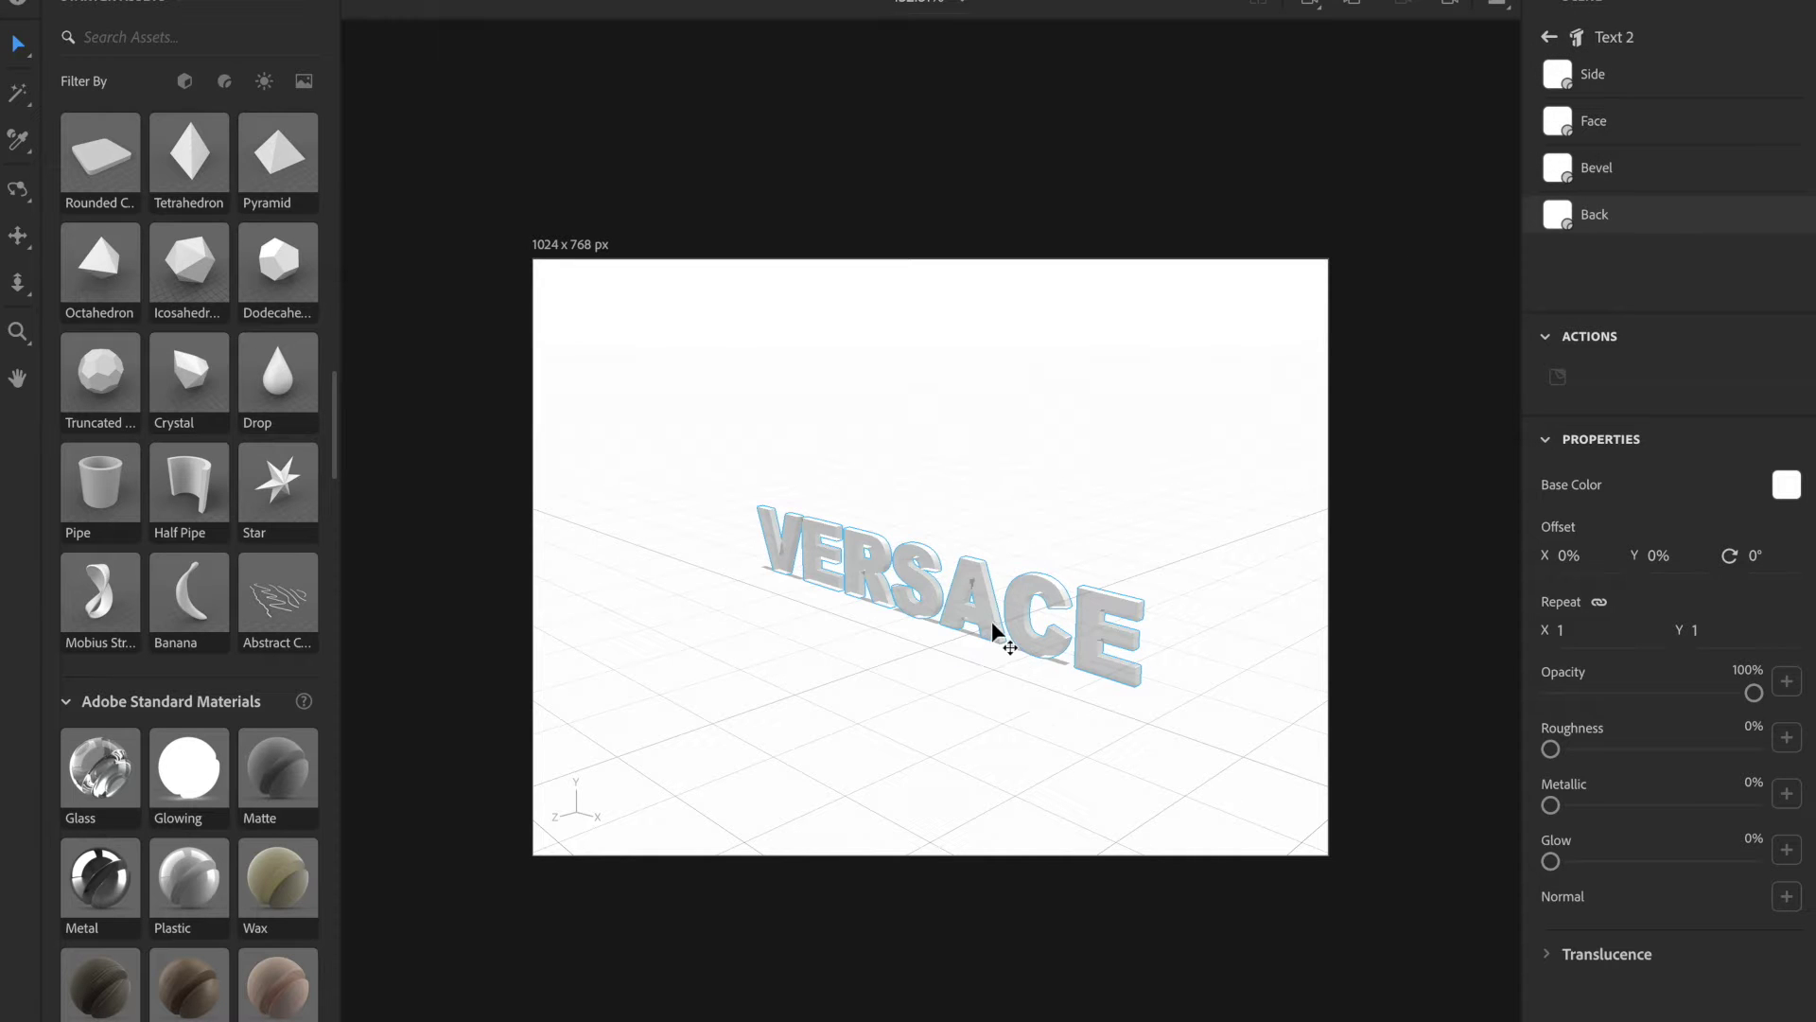
drag(992, 625, 972, 611)
Export the selected glass text model to the Desktop in GLTF format with the name 3
click(1496, 7)
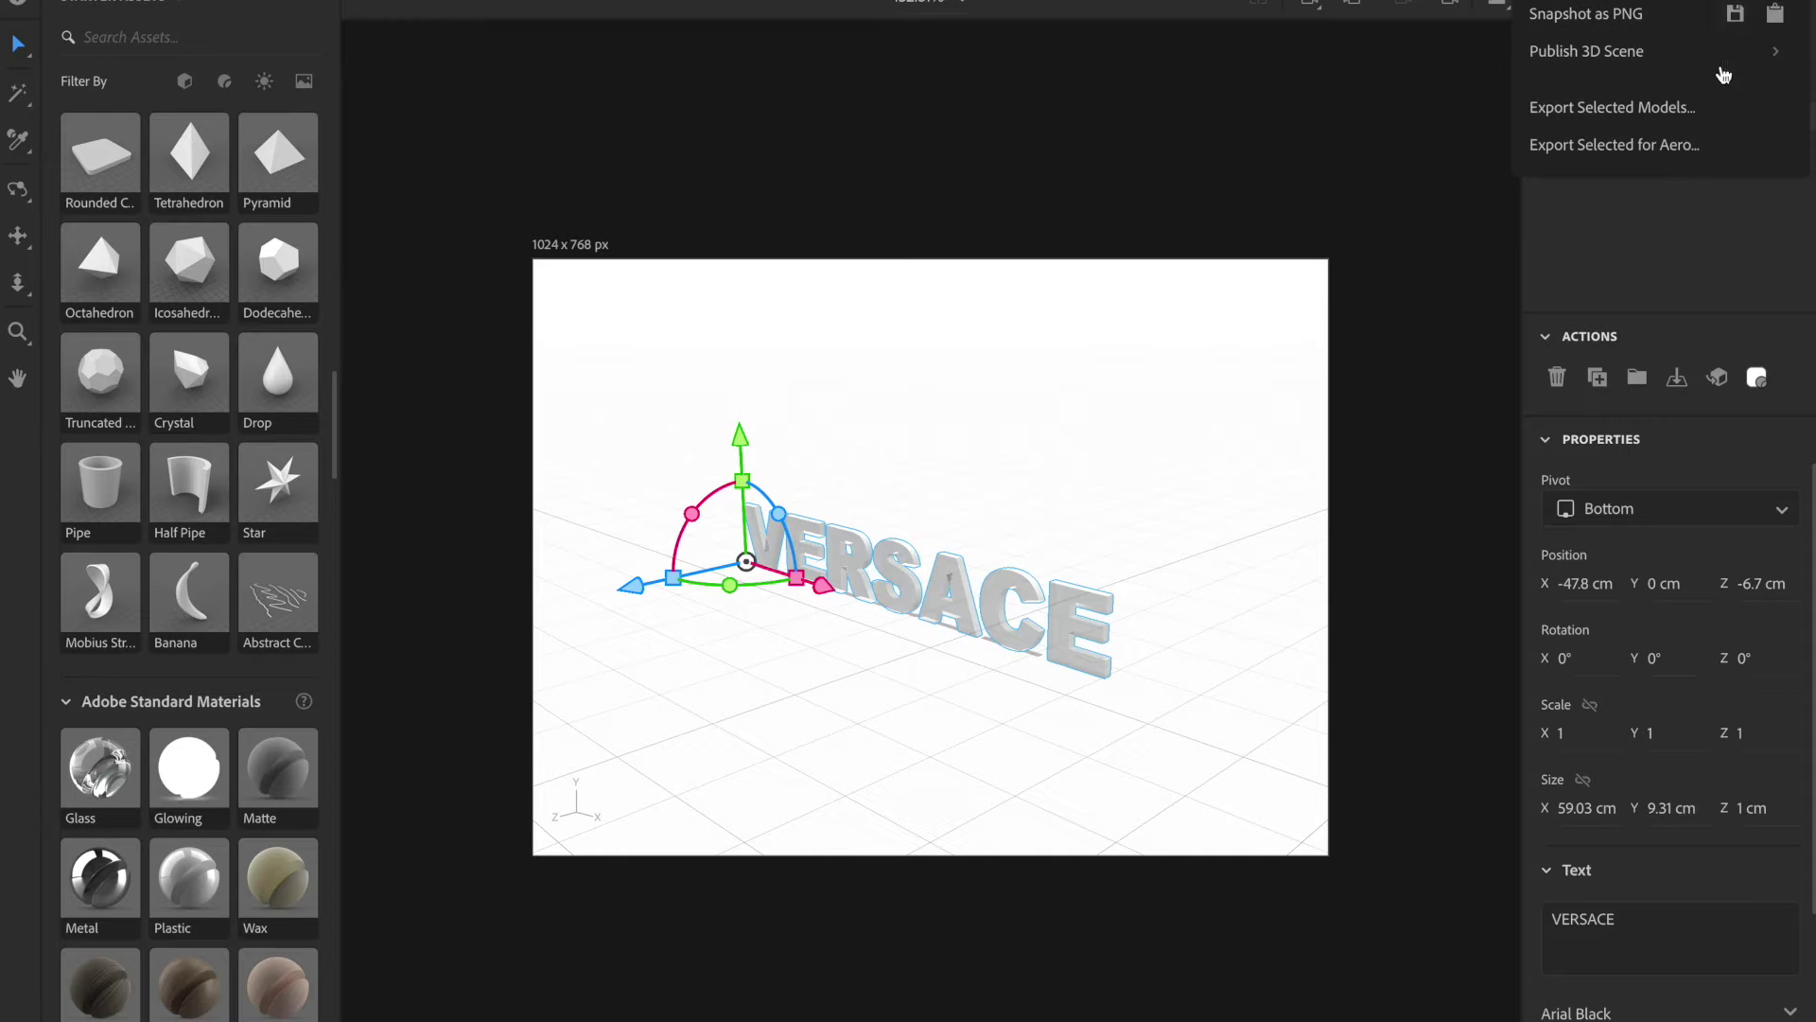
click(1693, 108)
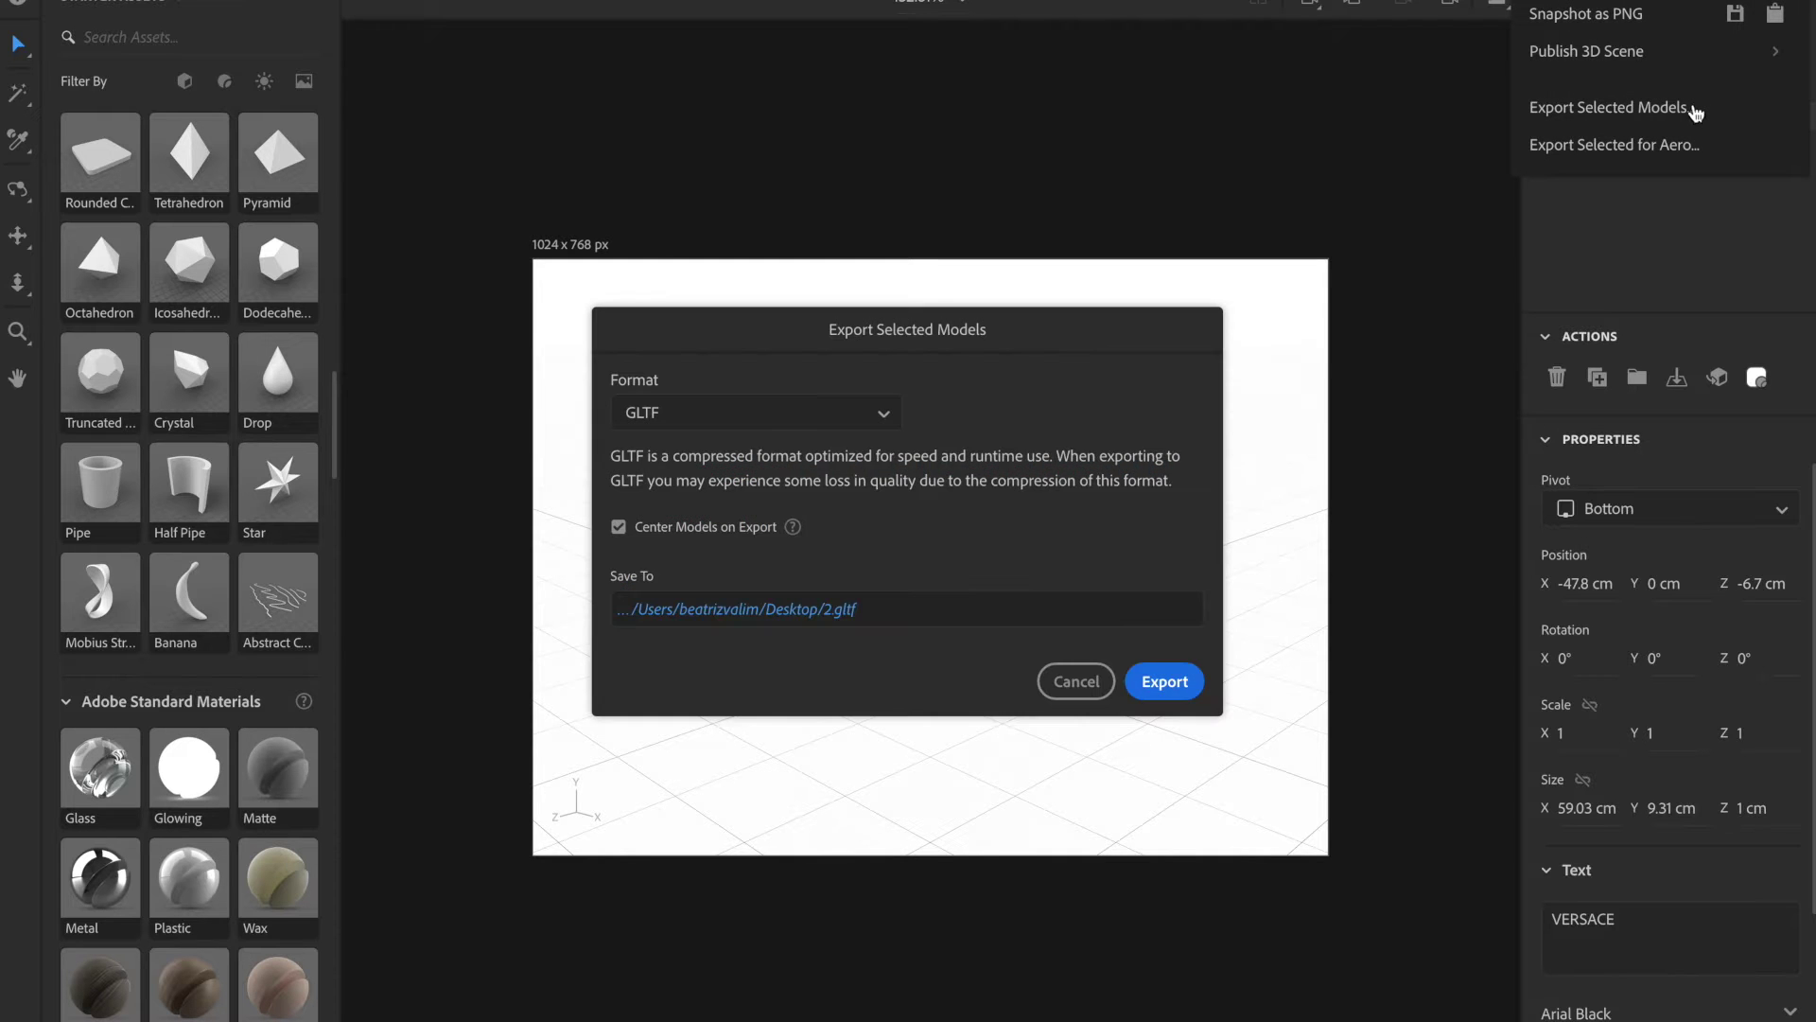
click(840, 624)
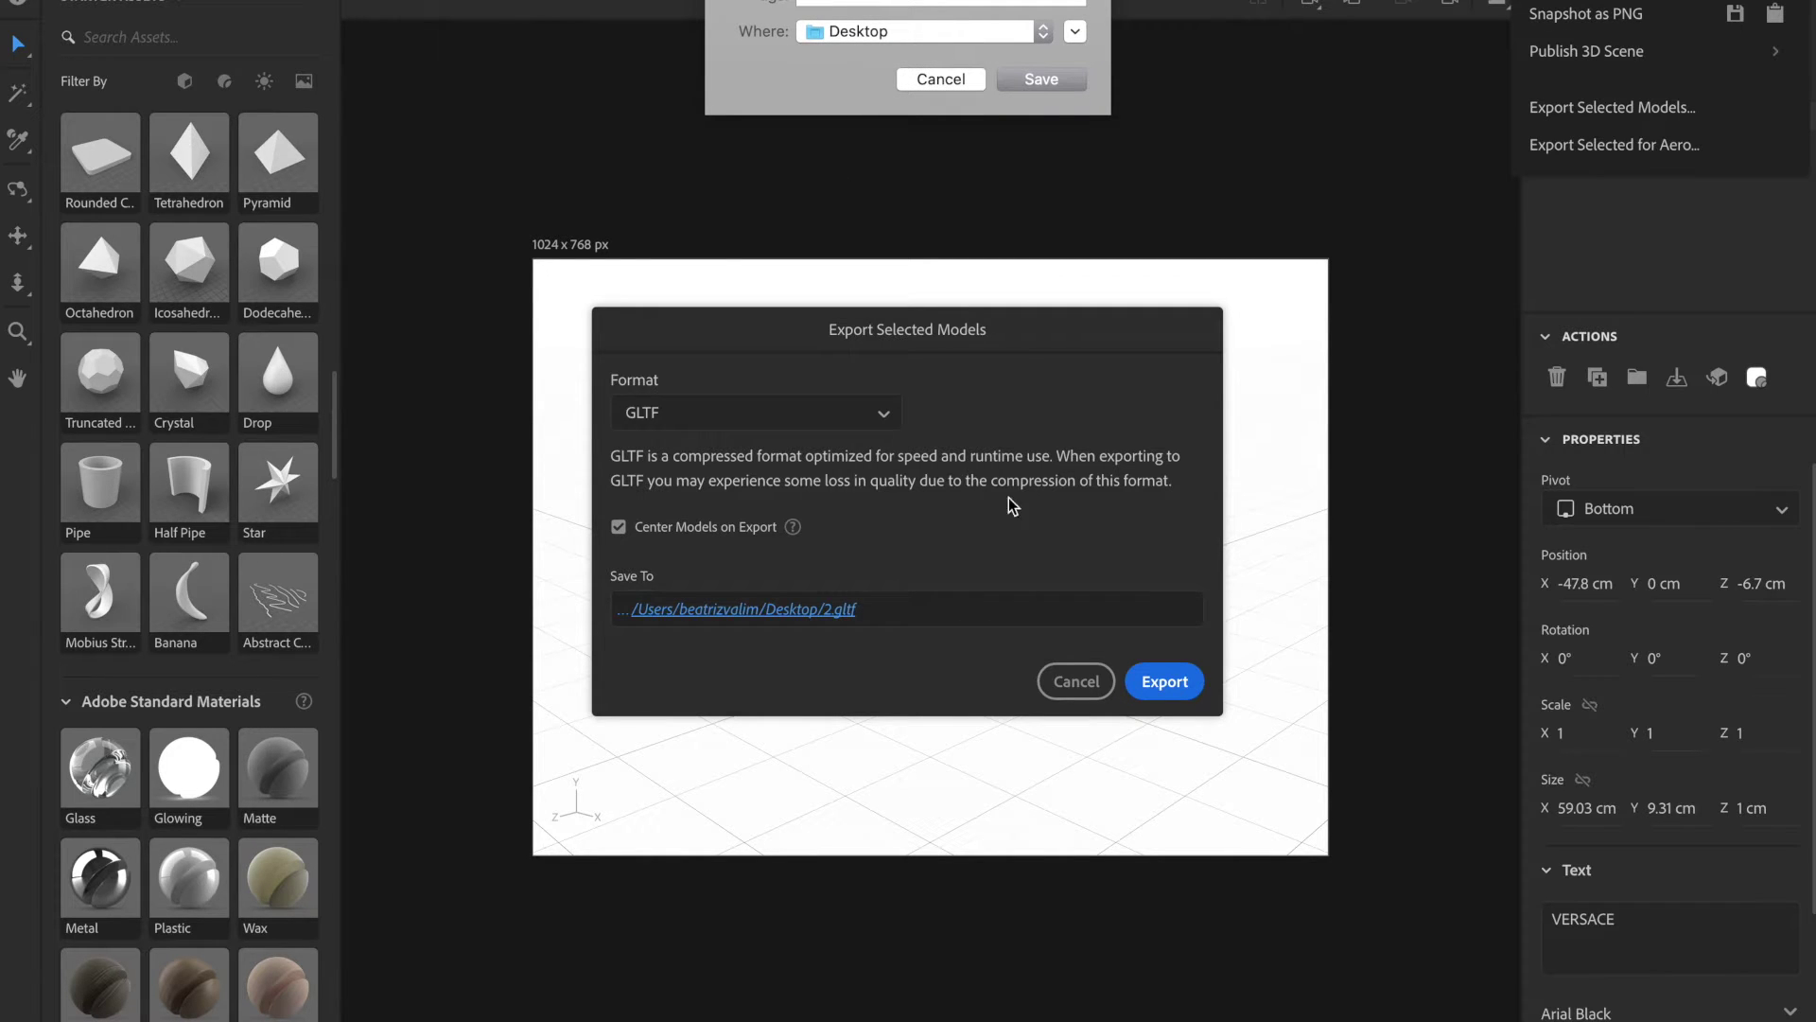
click(1042, 80)
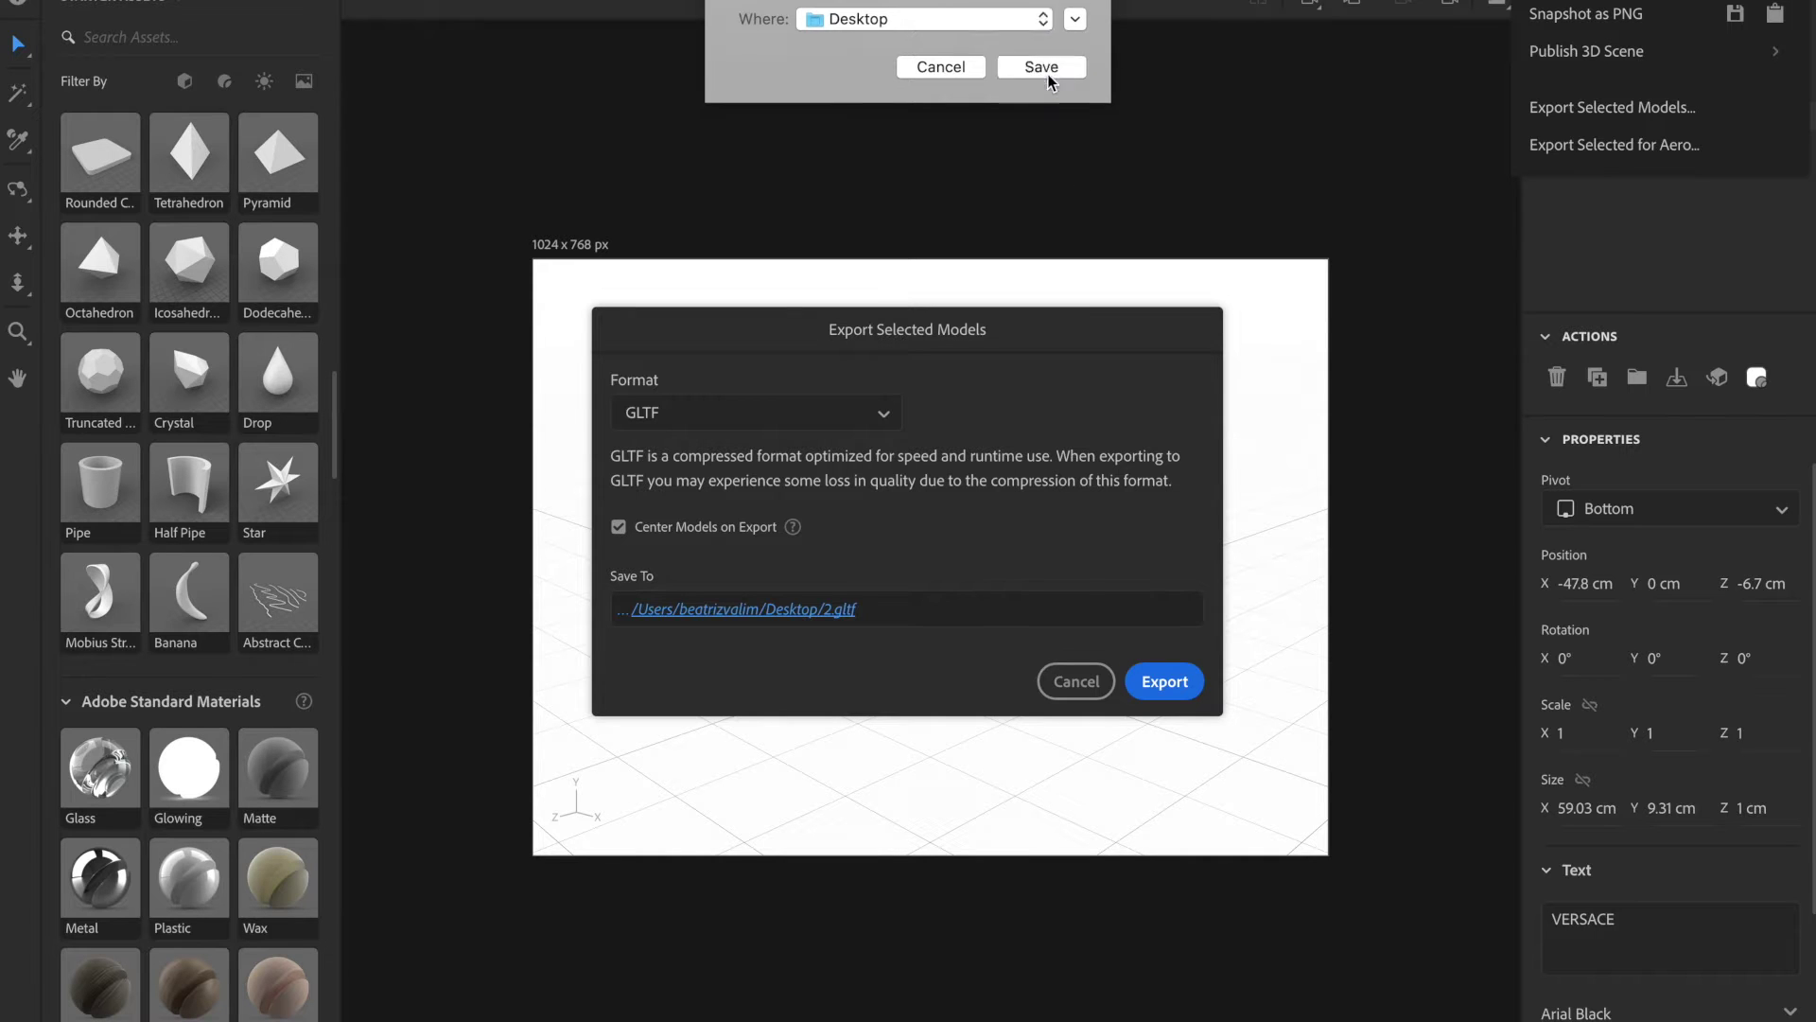
click(1197, 688)
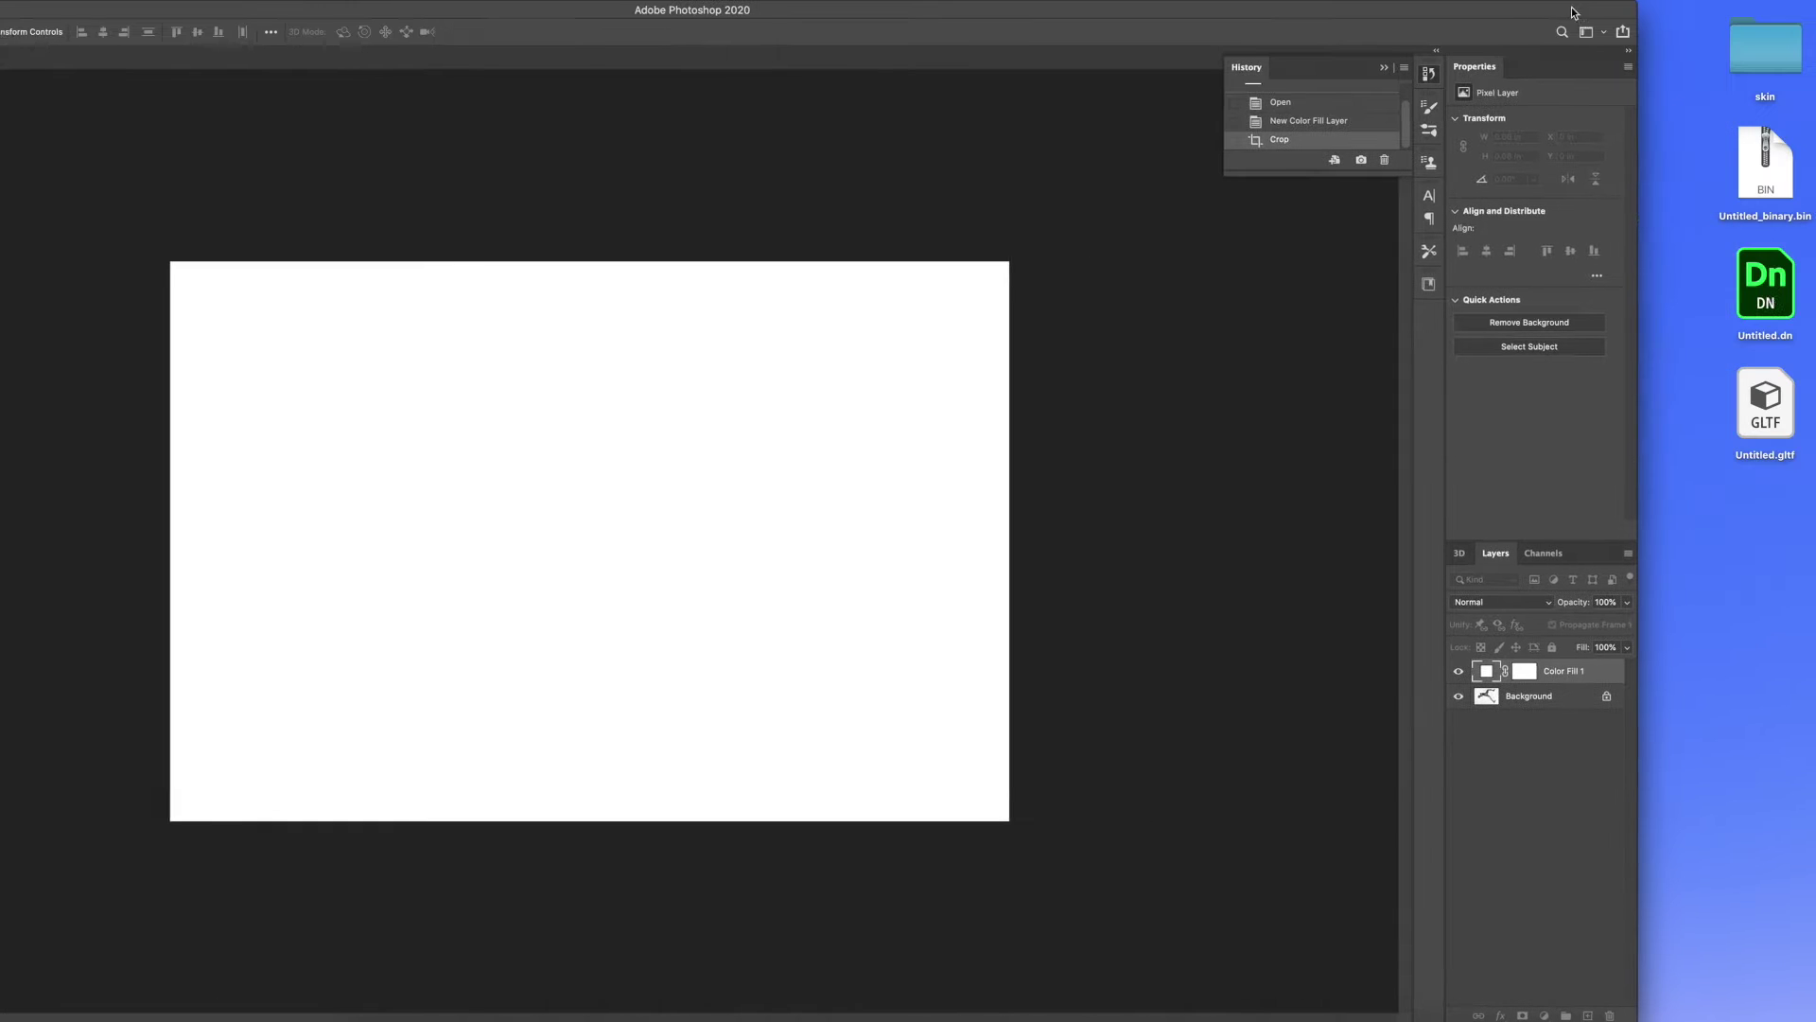
Switch to Photoshop and import Untitled.gltf from the desktop as a new 3D layer, accepting the default scene size
drag(1765, 284, 1767, 336)
drag(1767, 407, 956, 408)
click(1187, 342)
click(1183, 344)
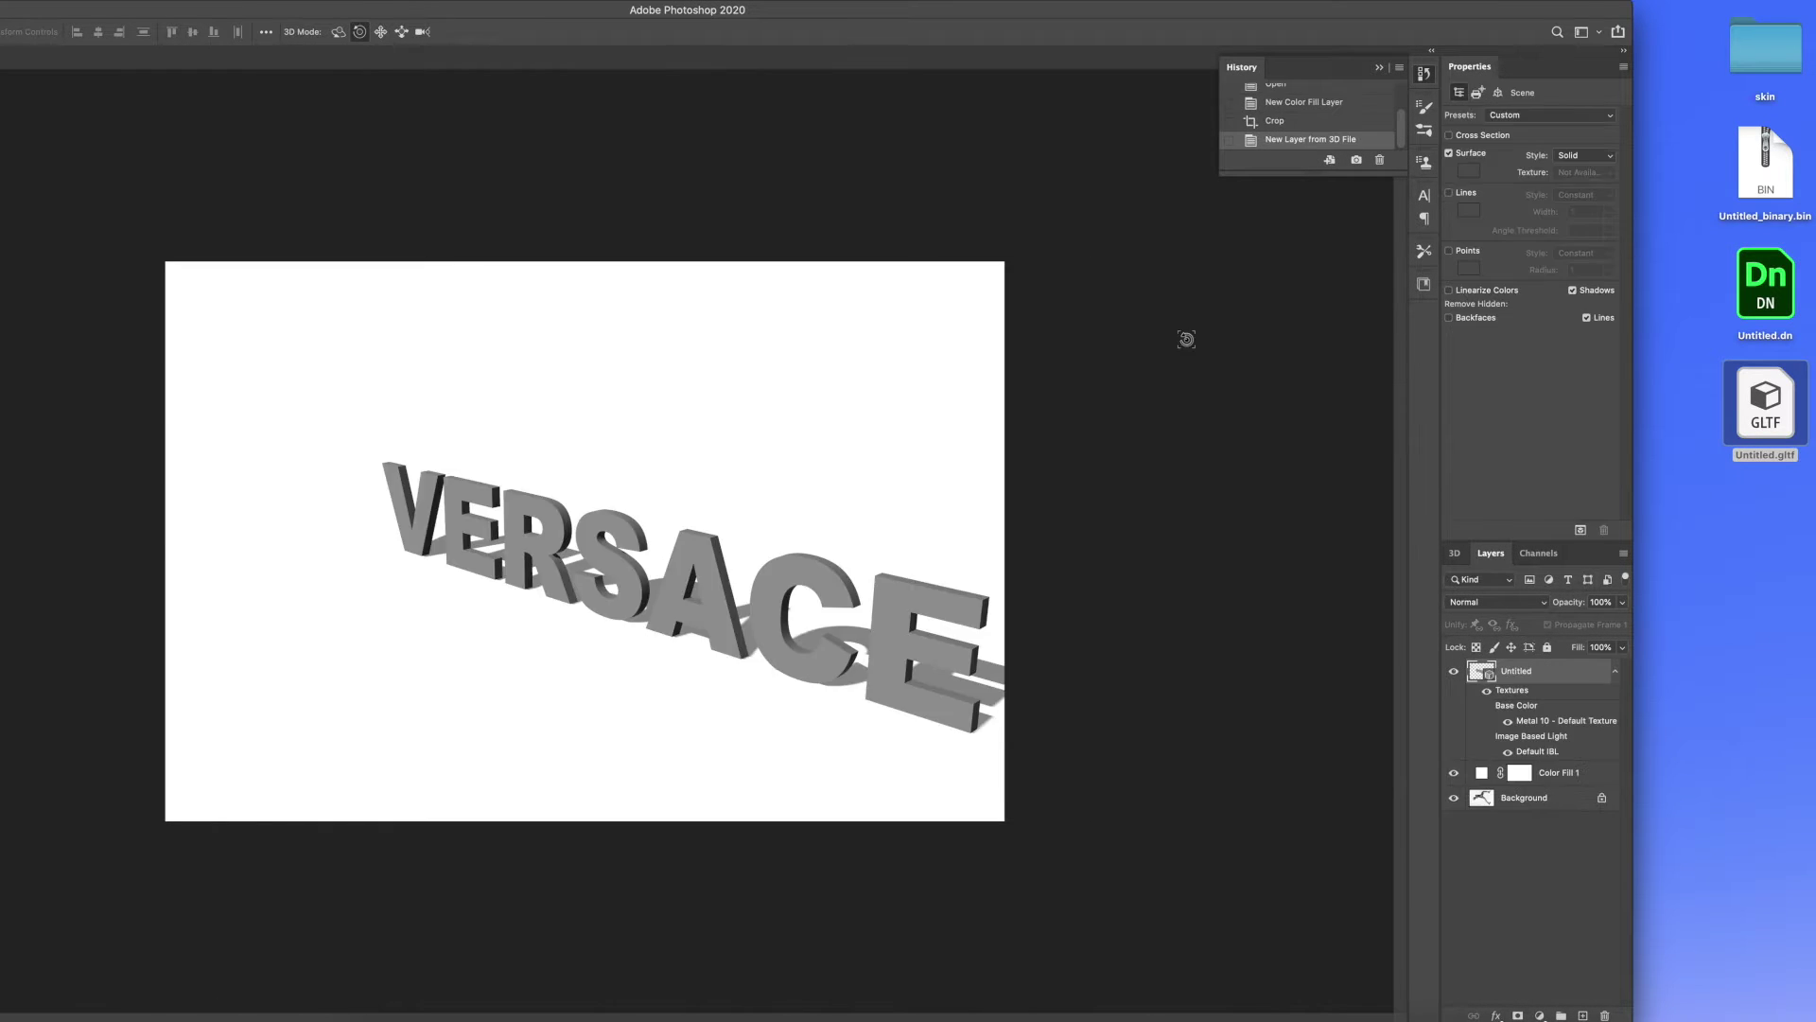
Rotate the 3D camera to view the VERSACE text more frontally from slightly above, with its shadows on the ground
drag(998, 606, 1062, 900)
drag(693, 471, 780, 476)
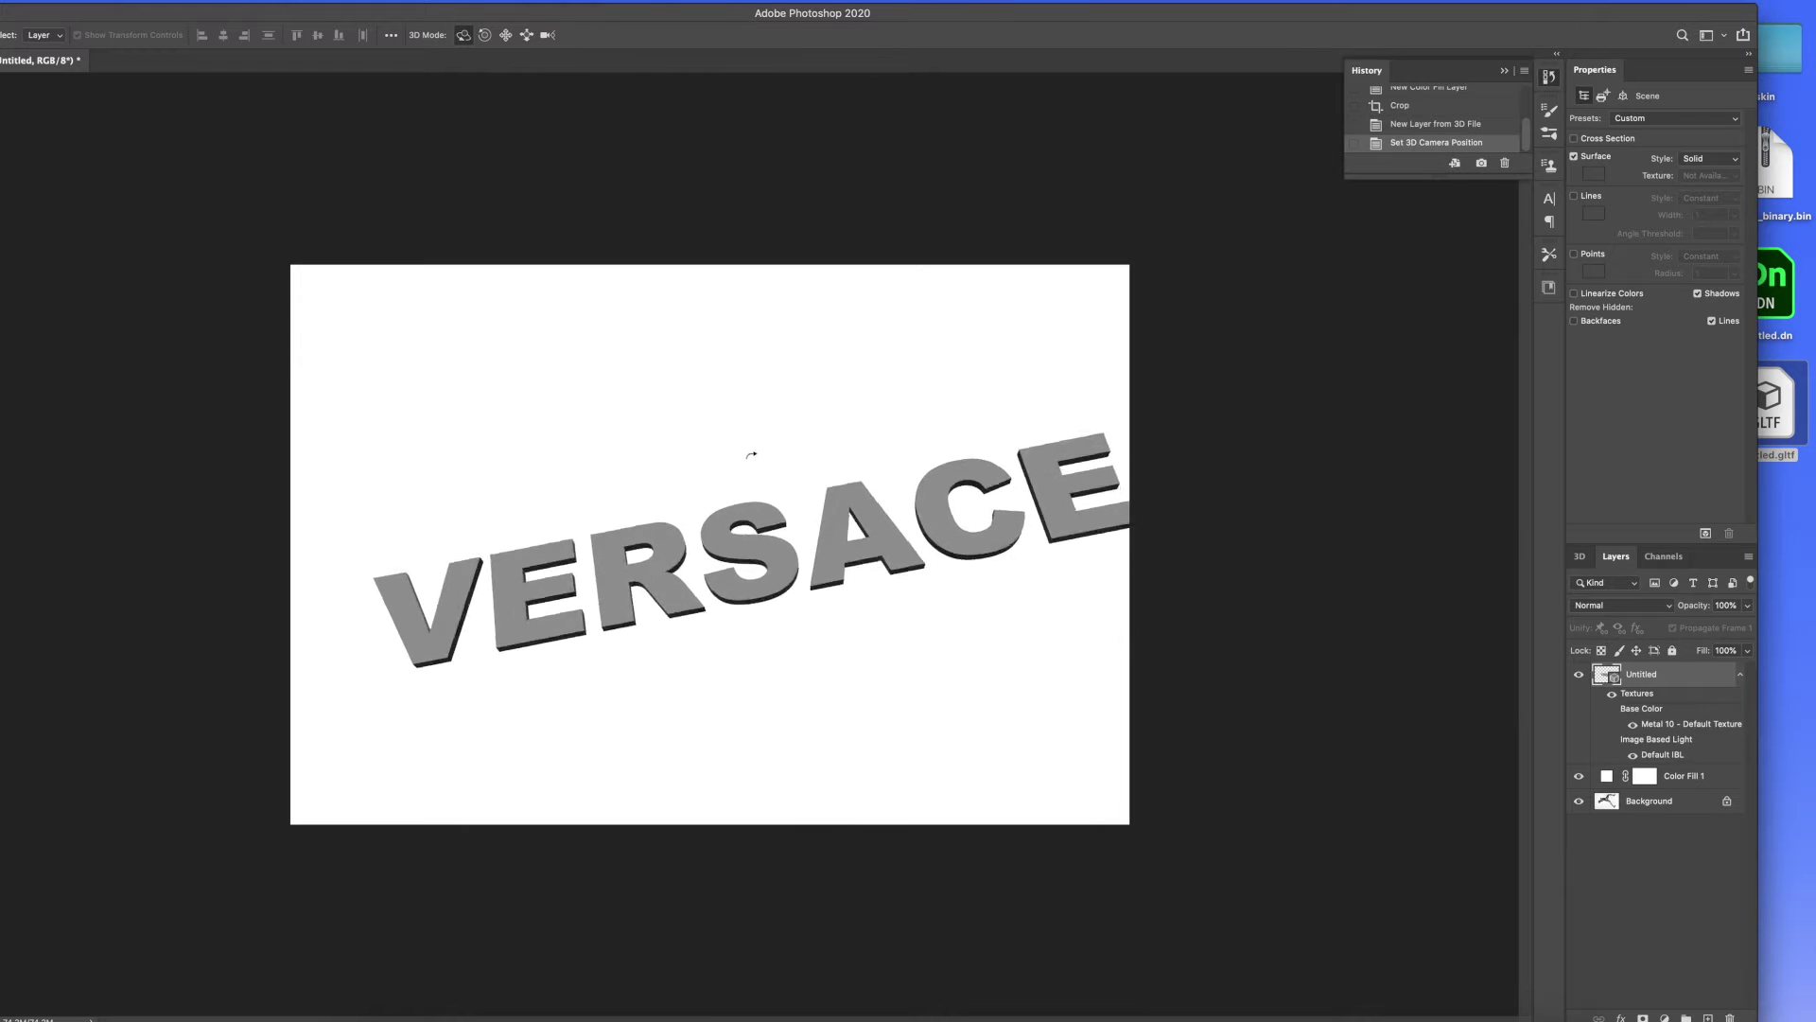
drag(752, 456, 757, 397)
Try the glass text model 3 as a 3D layer in place of the hidden Untitled layer, and delete it
click(1579, 674)
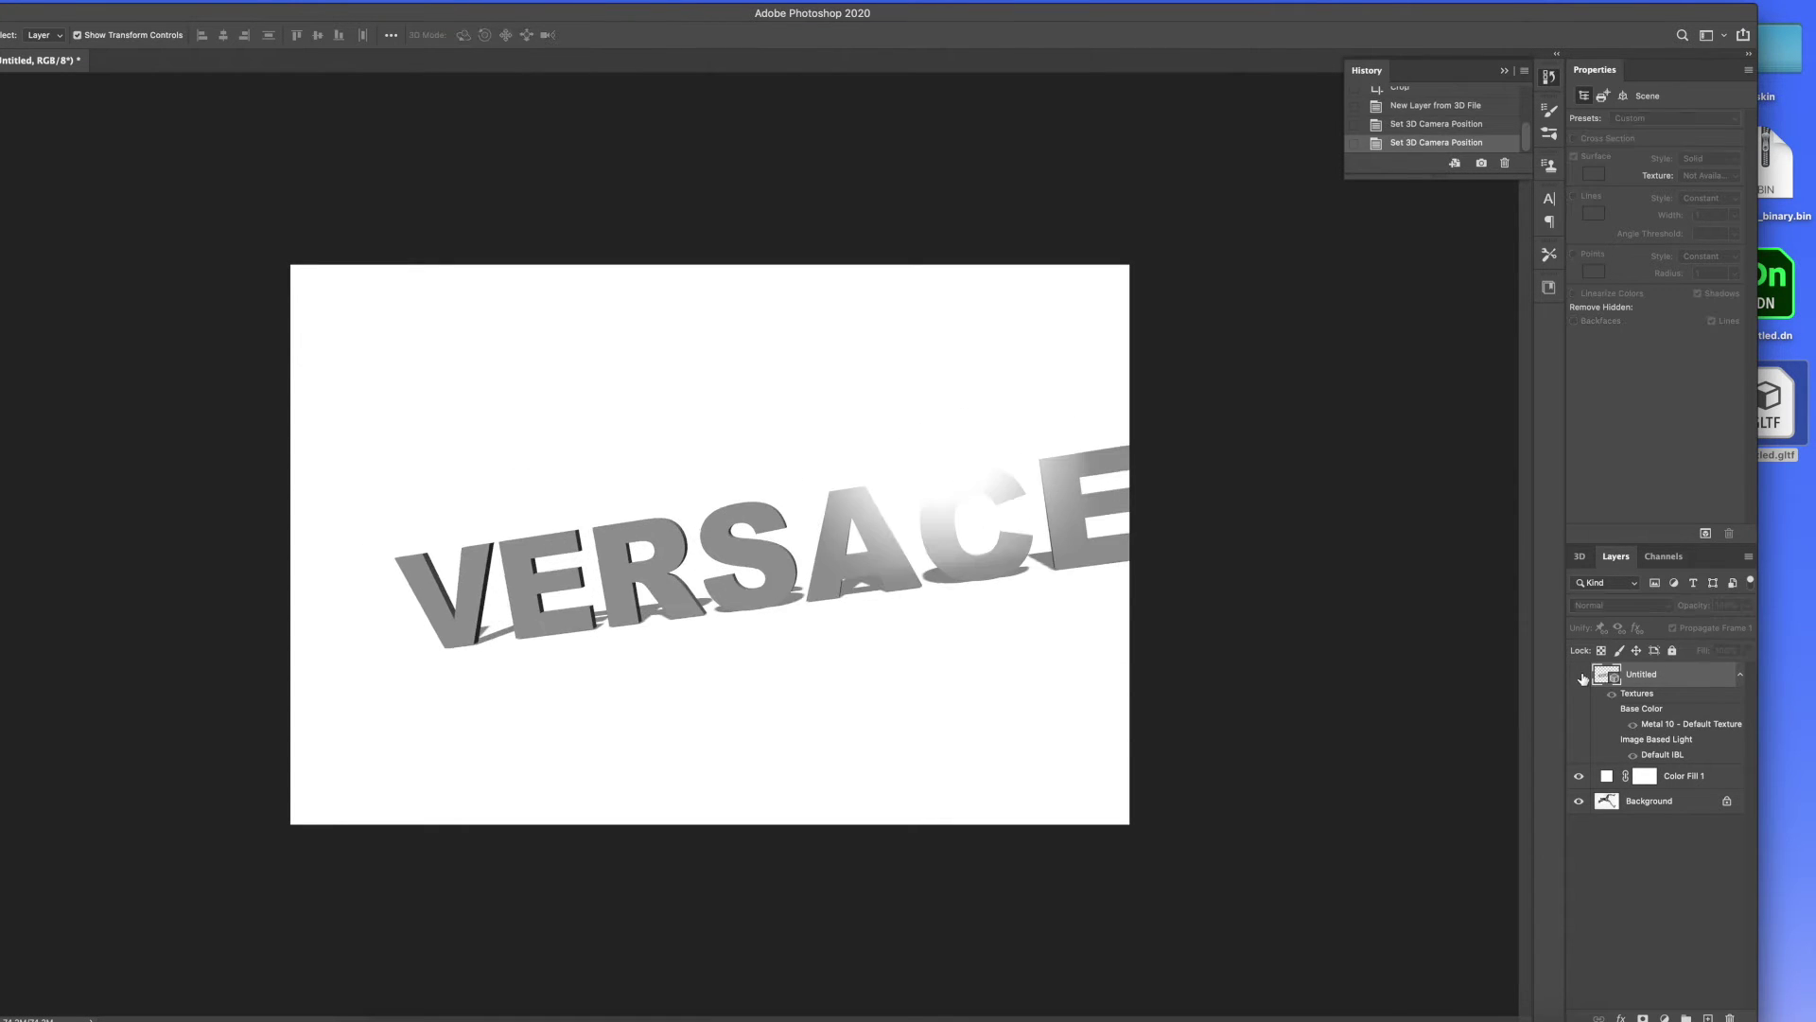
click(1157, 349)
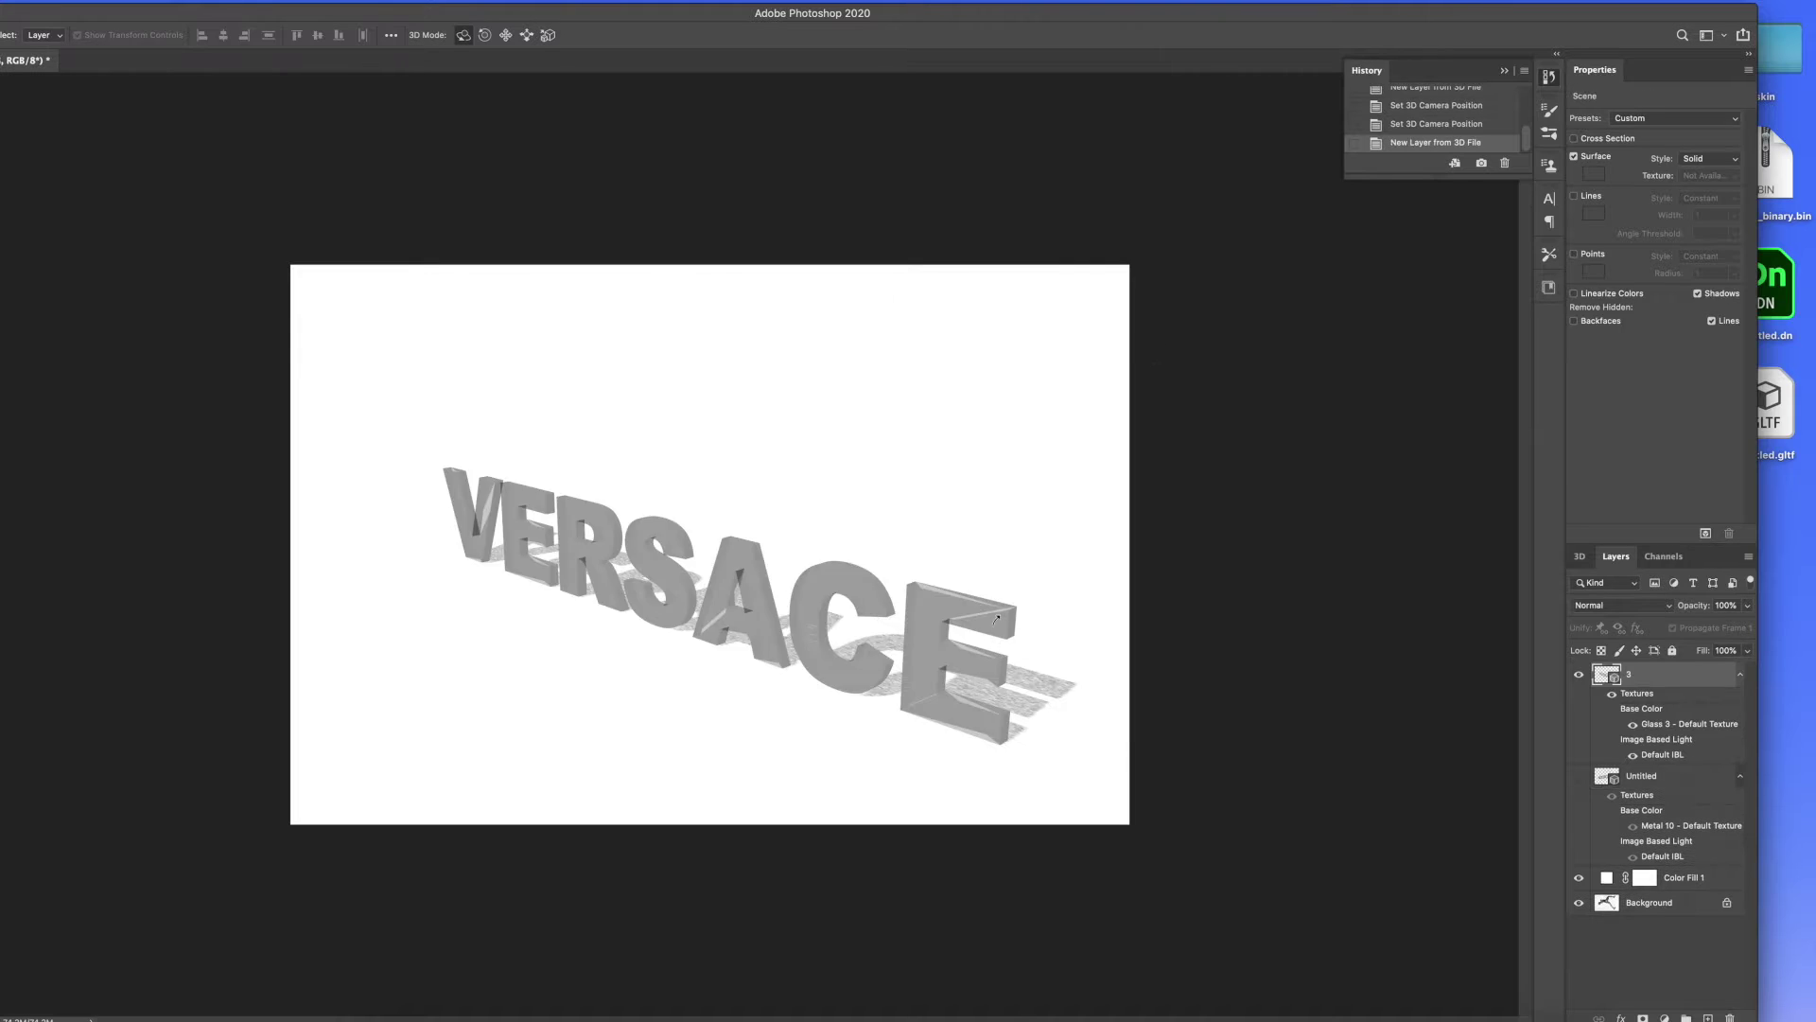
drag(996, 619, 1079, 716)
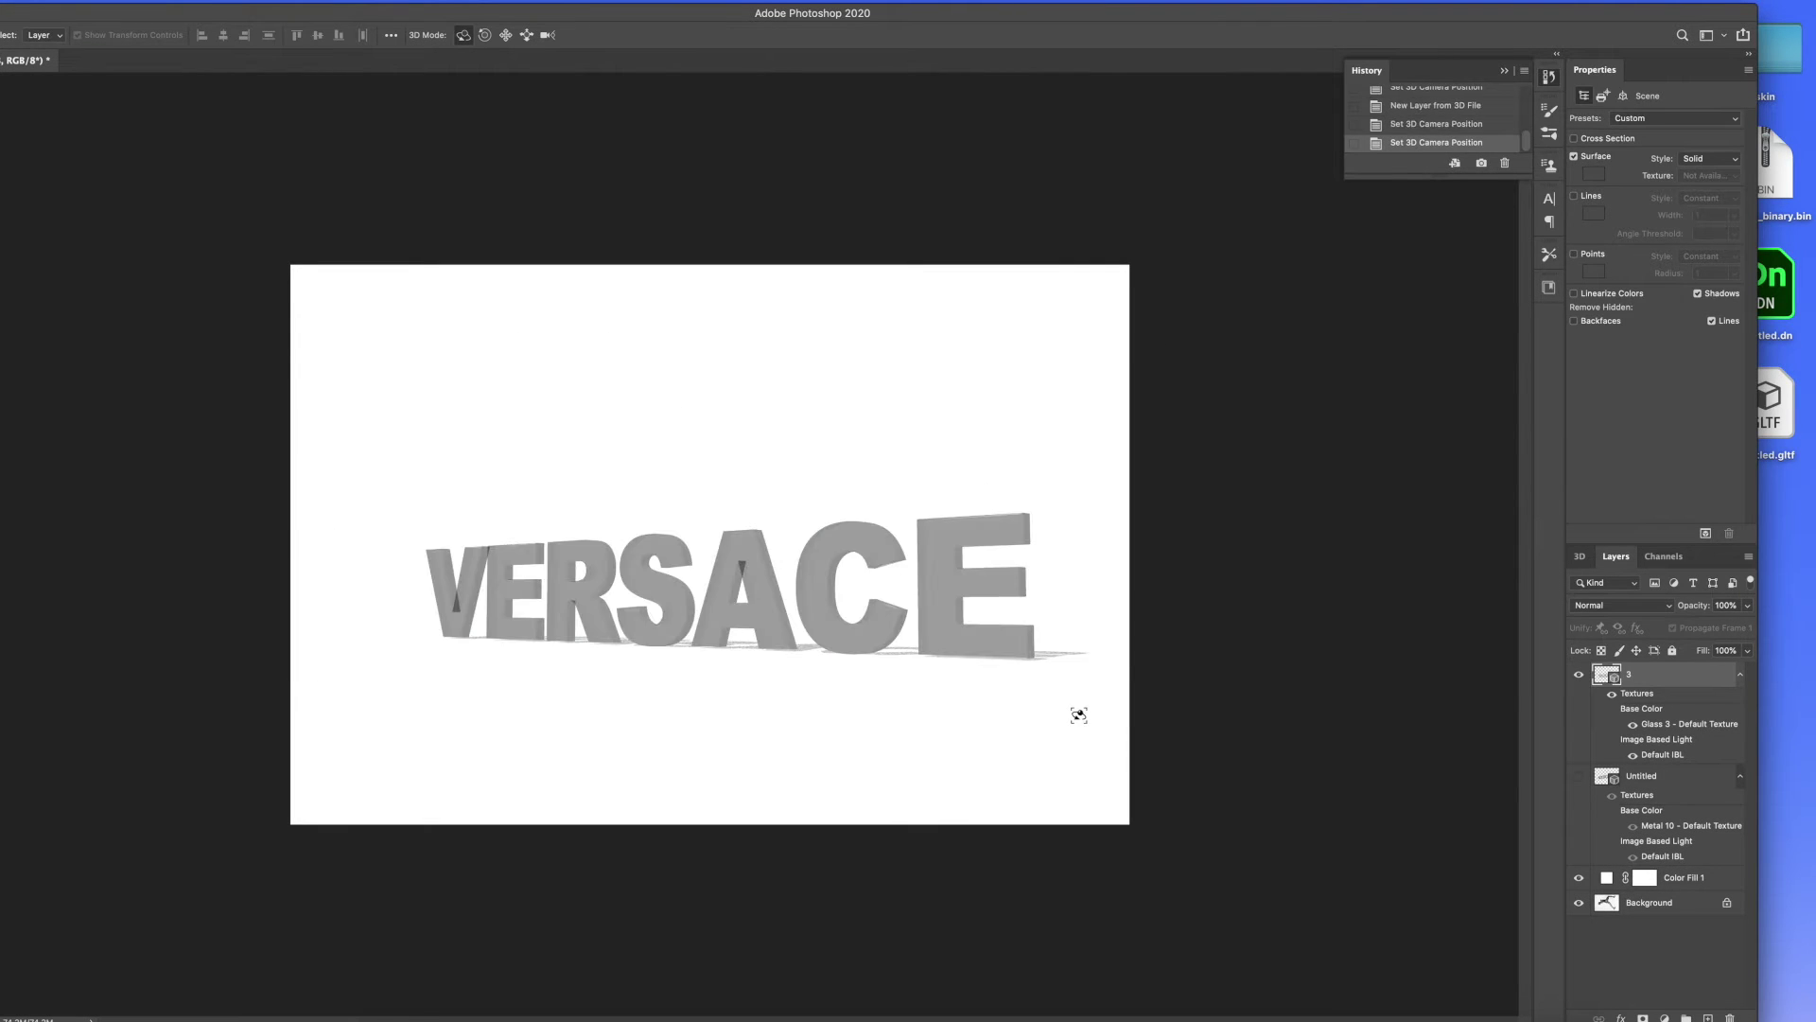
key(BackSpace)
Try the glowing text model 2 as a 3D layer against the colour fill, and delete it
drag(1548, 1003, 687, 409)
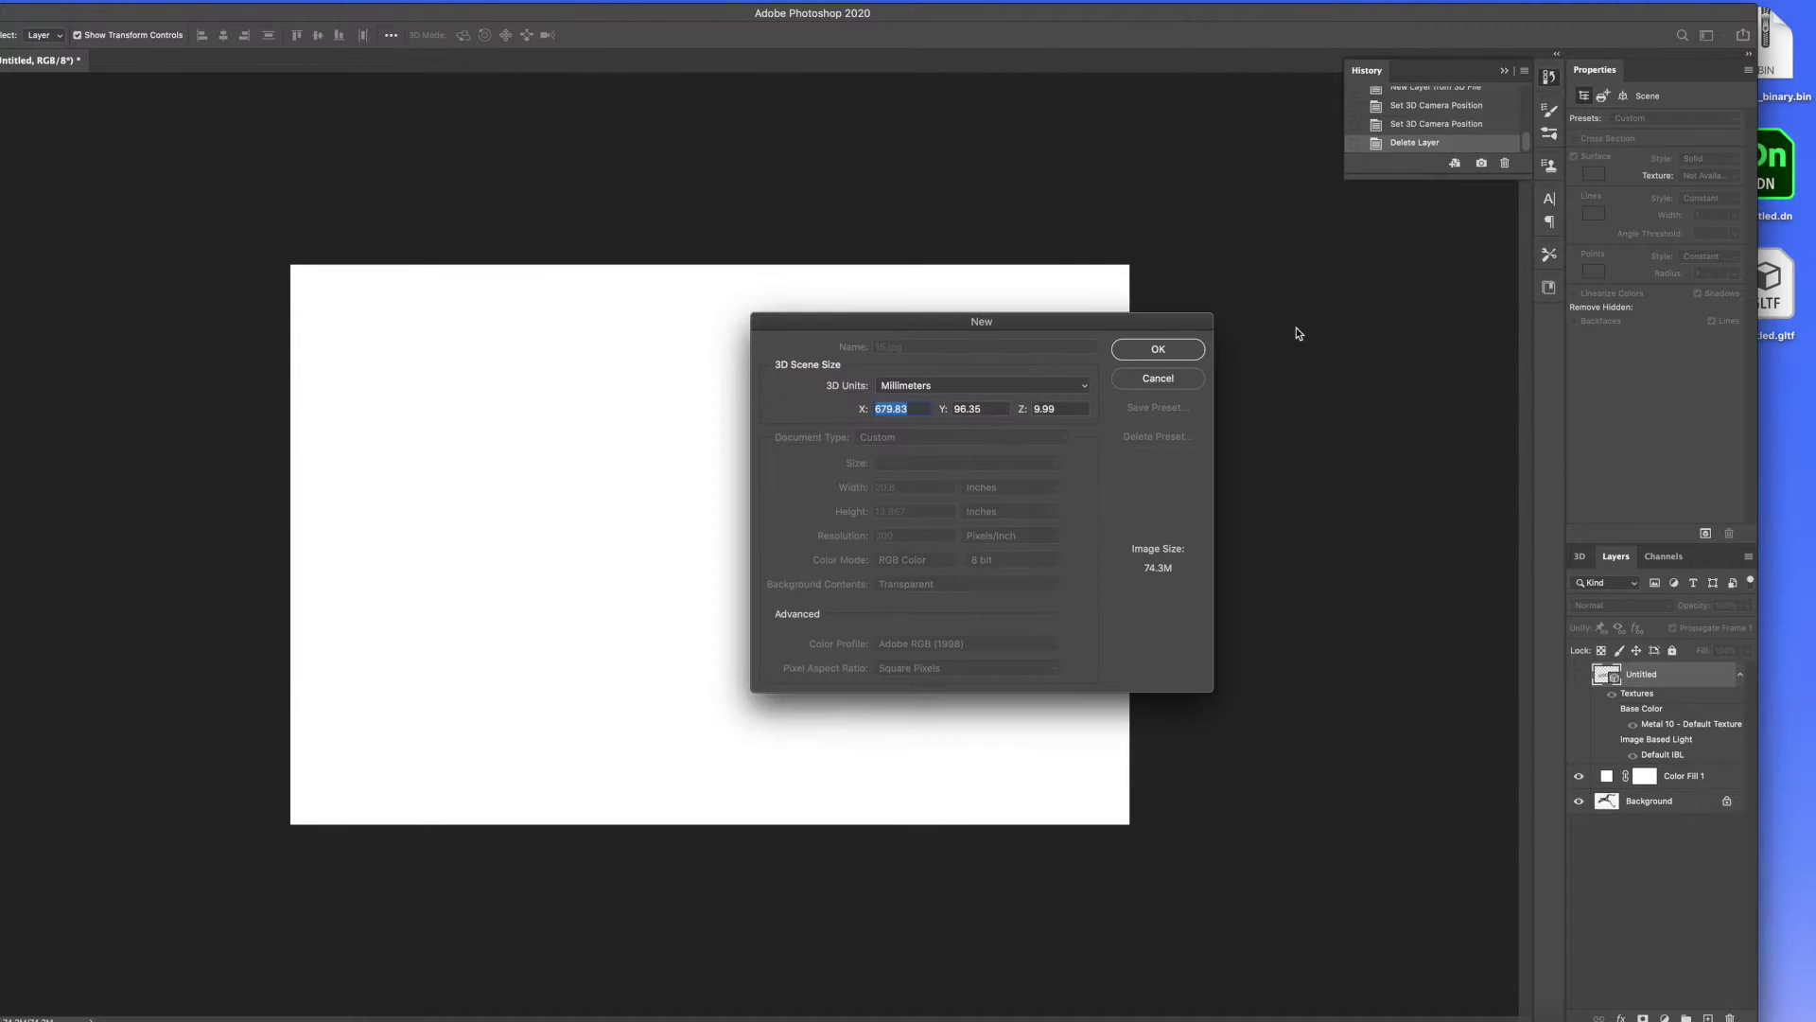
click(1194, 352)
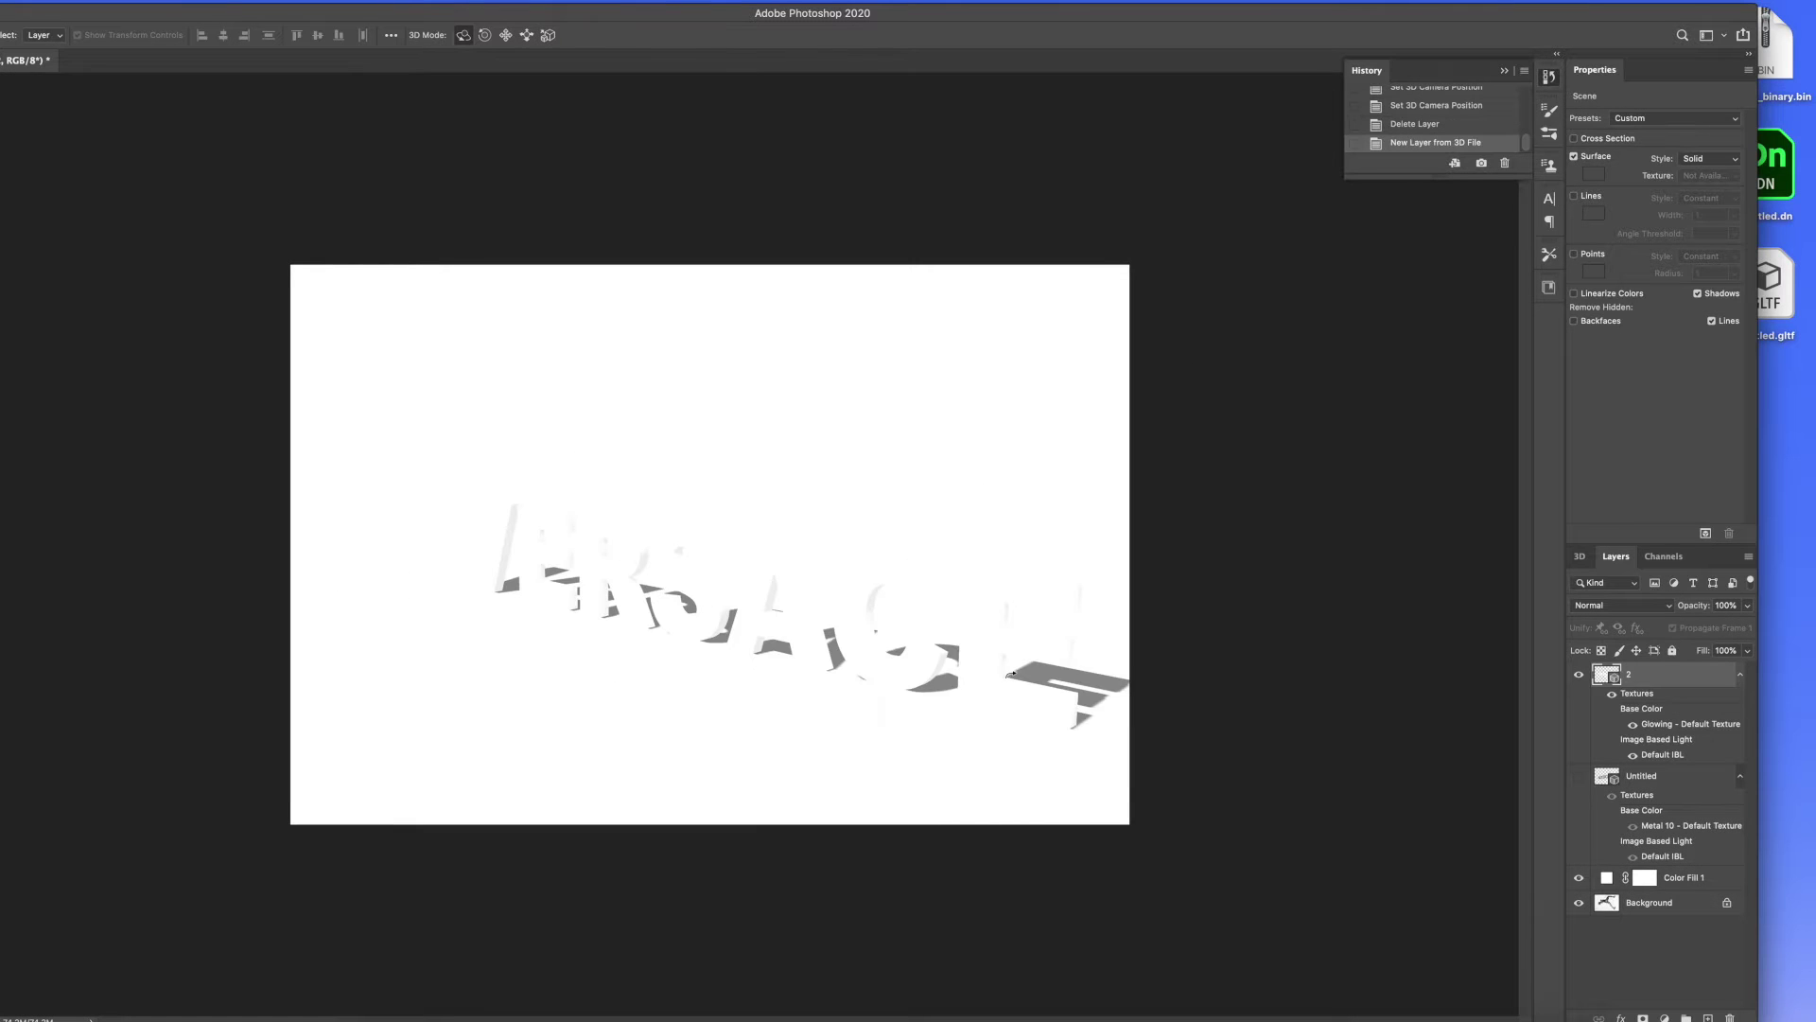
click(1614, 880)
double_click(1612, 880)
drag(1267, 736, 1176, 612)
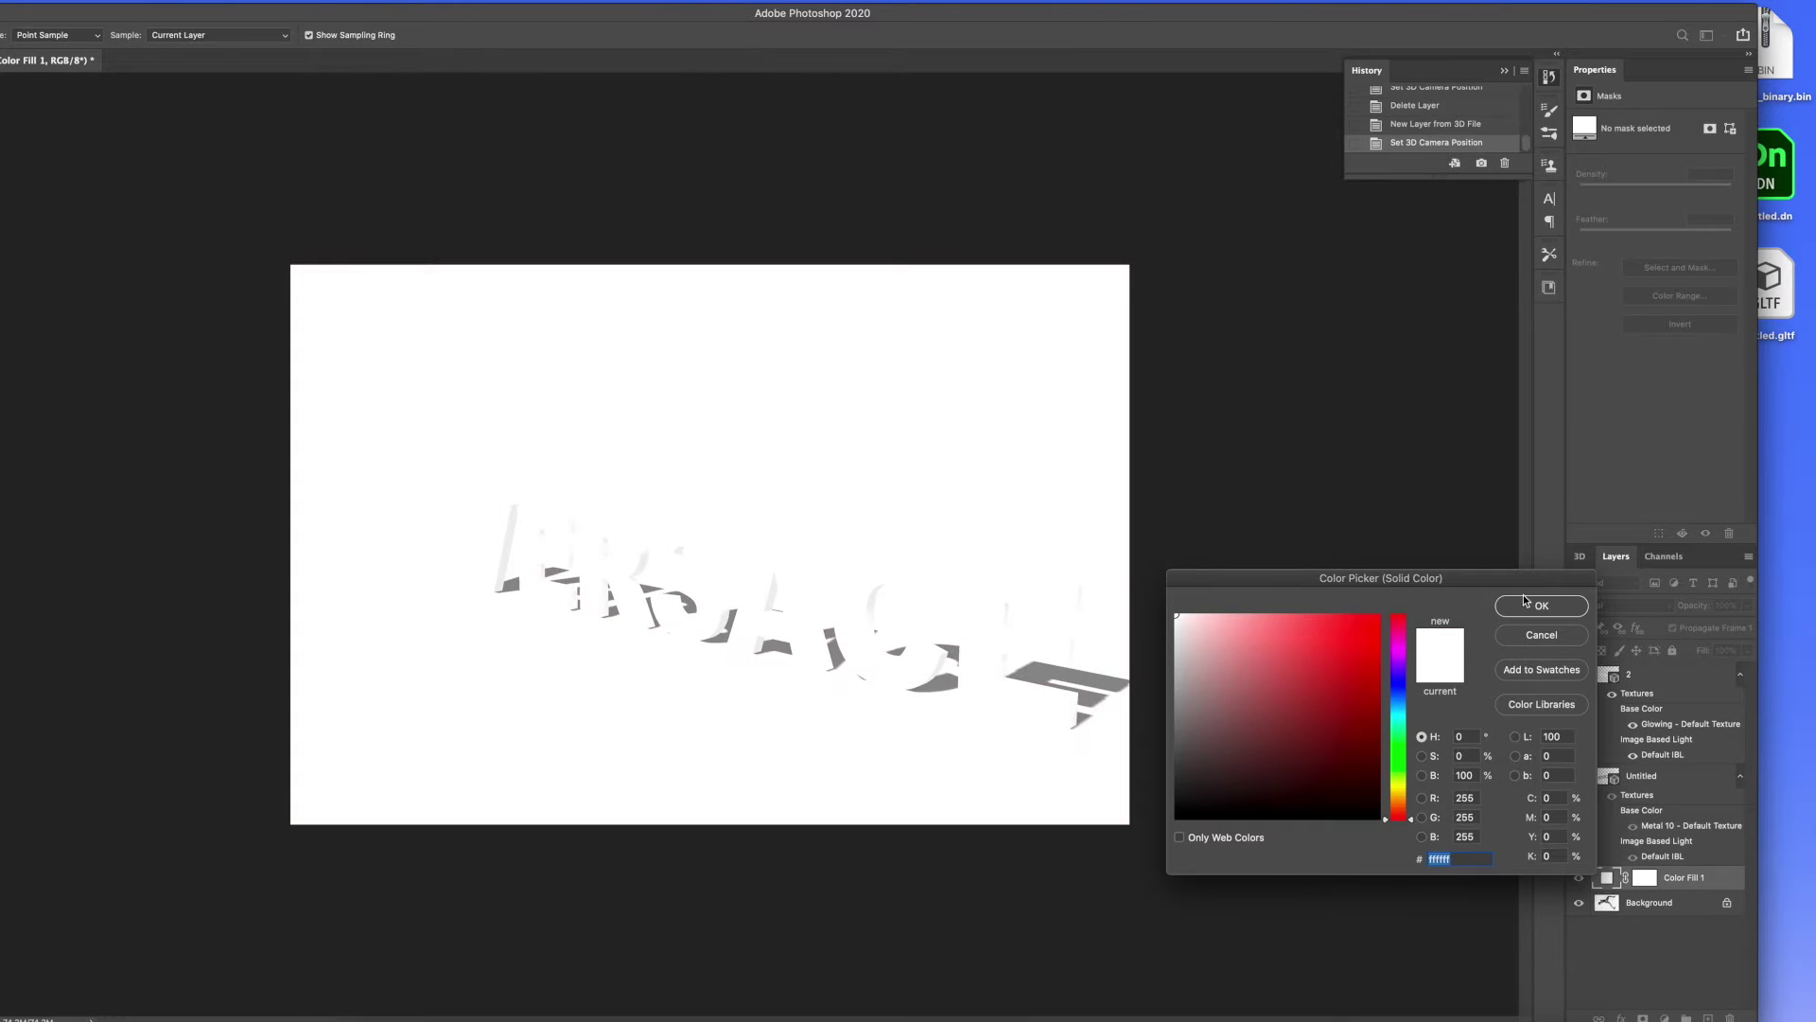
click(1532, 604)
drag(1681, 691, 1730, 1017)
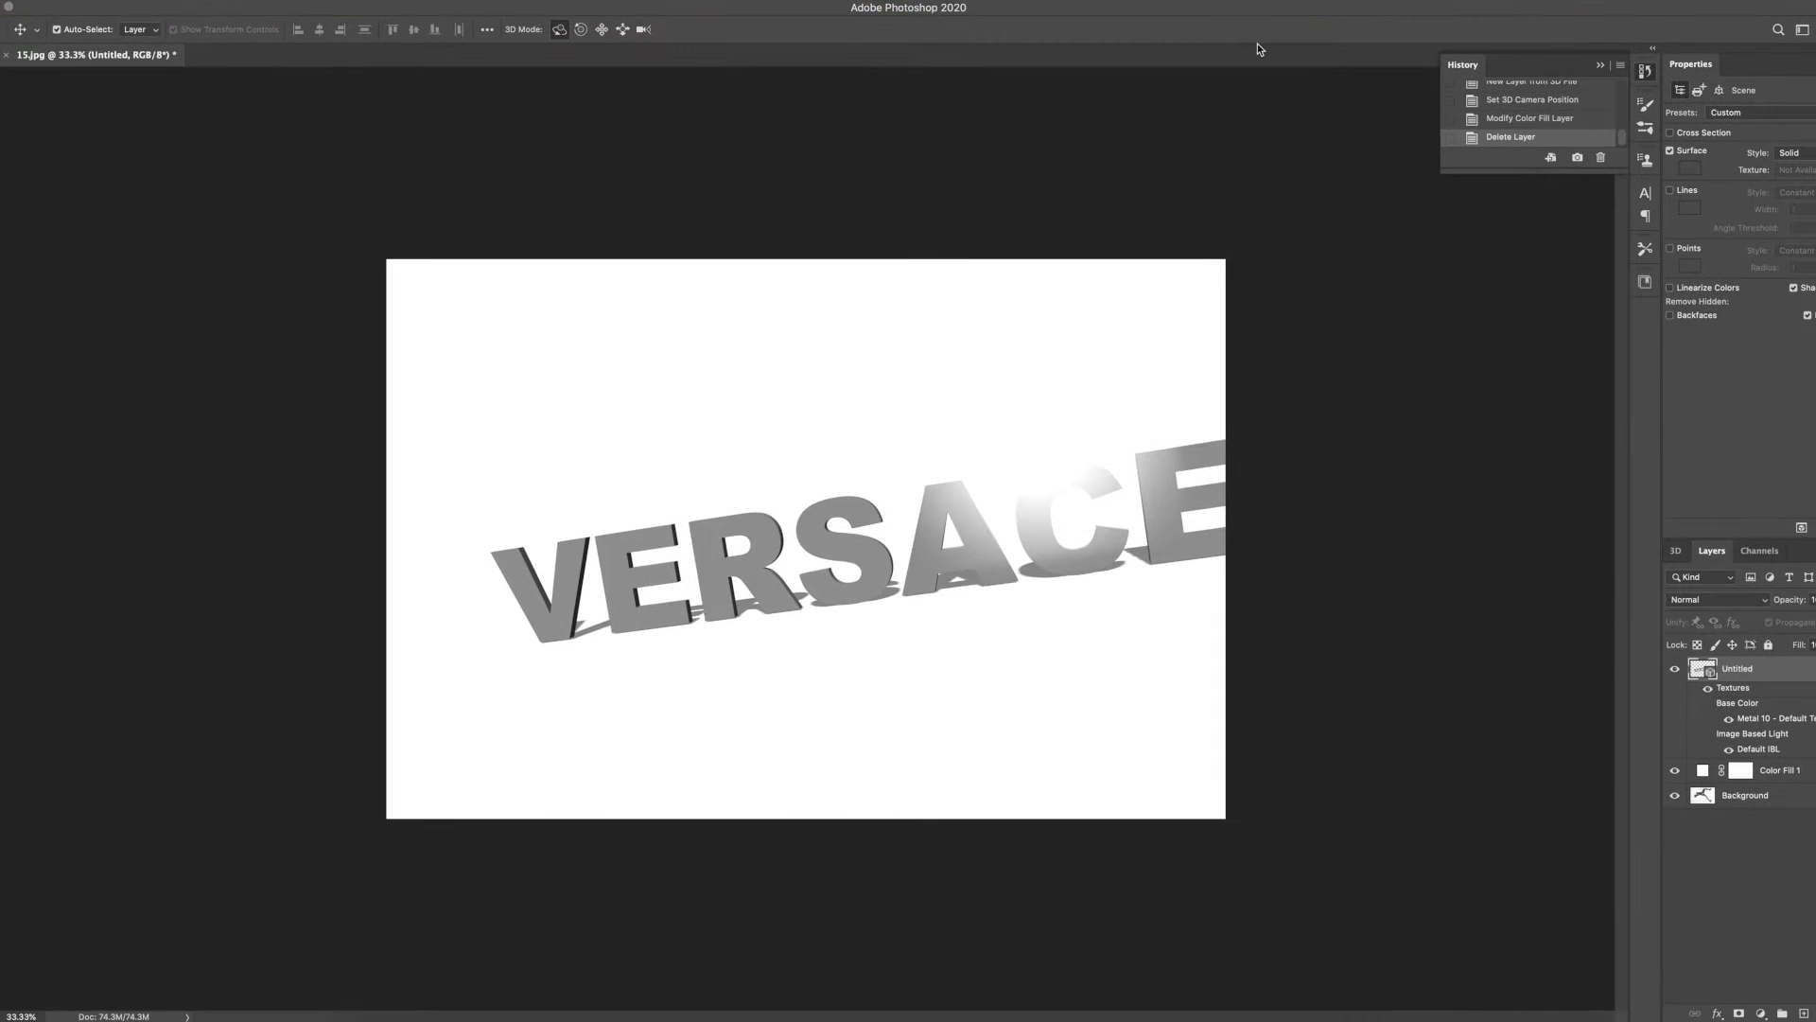
Roll and orbit the 3D camera so the metal VERSACE text recedes in perspective, with the final E nearest the viewer
drag(781, 559, 1180, 616)
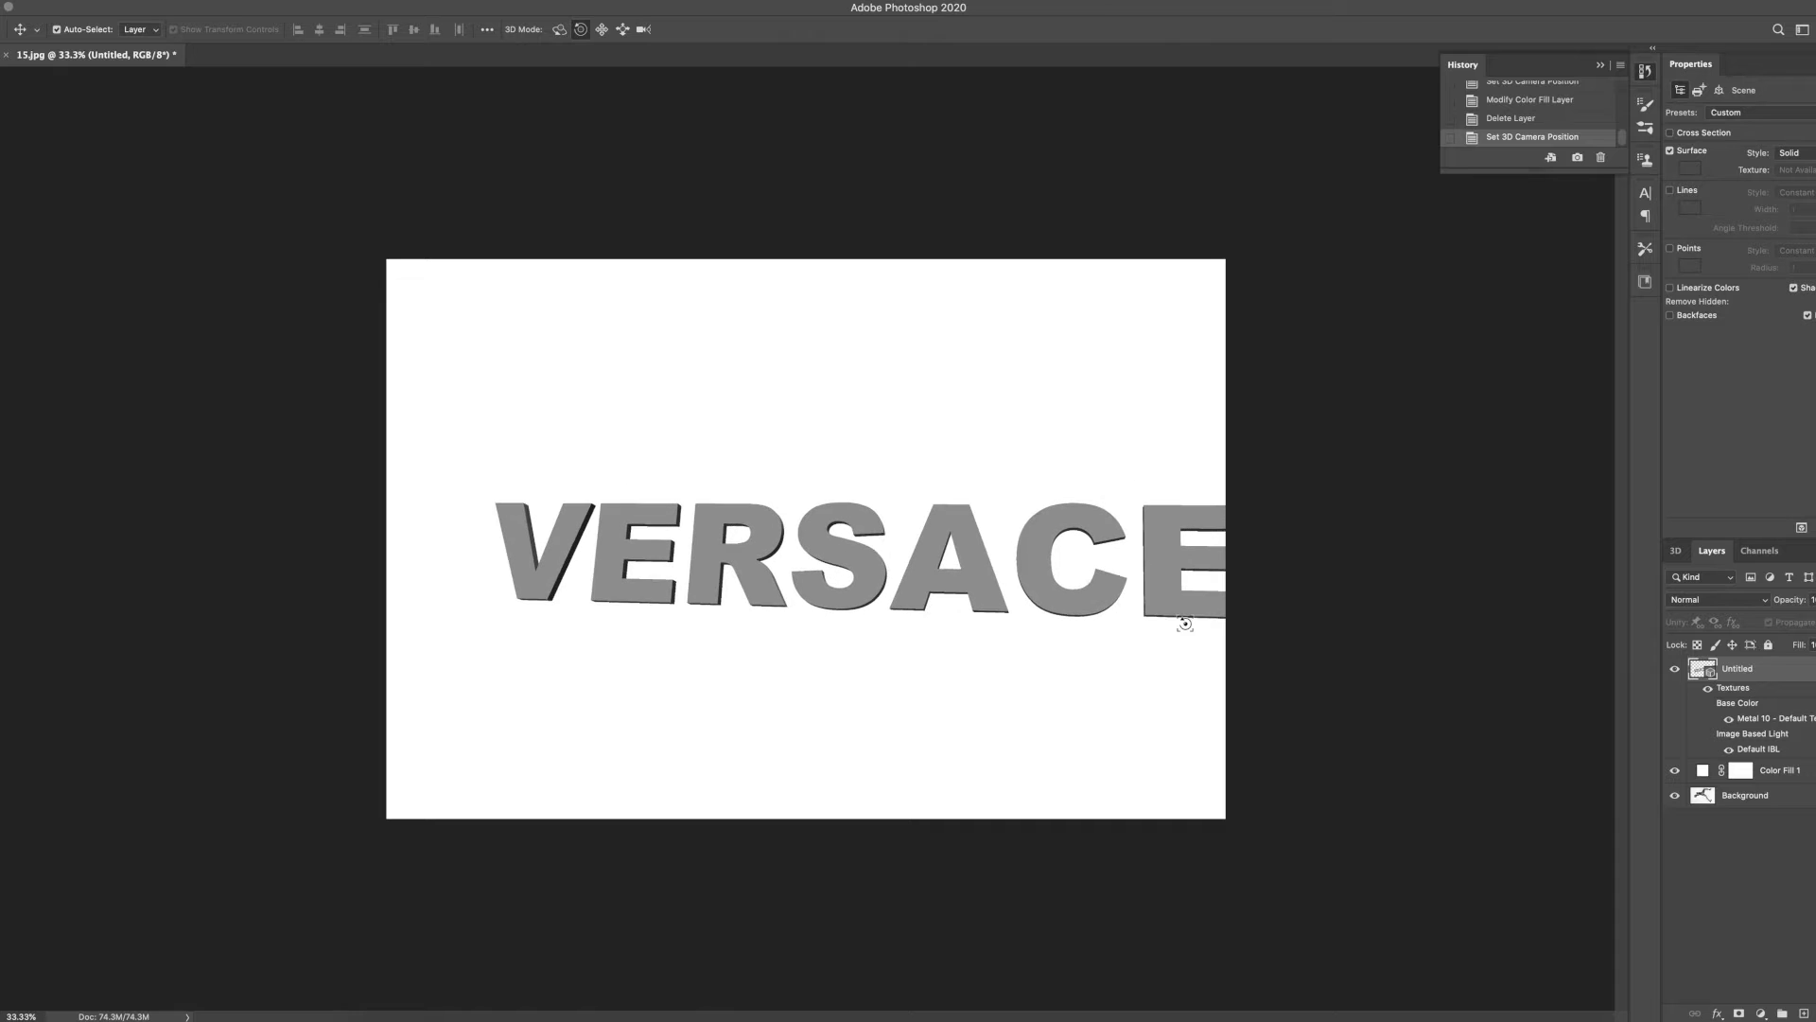
drag(800, 511, 797, 319)
drag(836, 564, 610, 594)
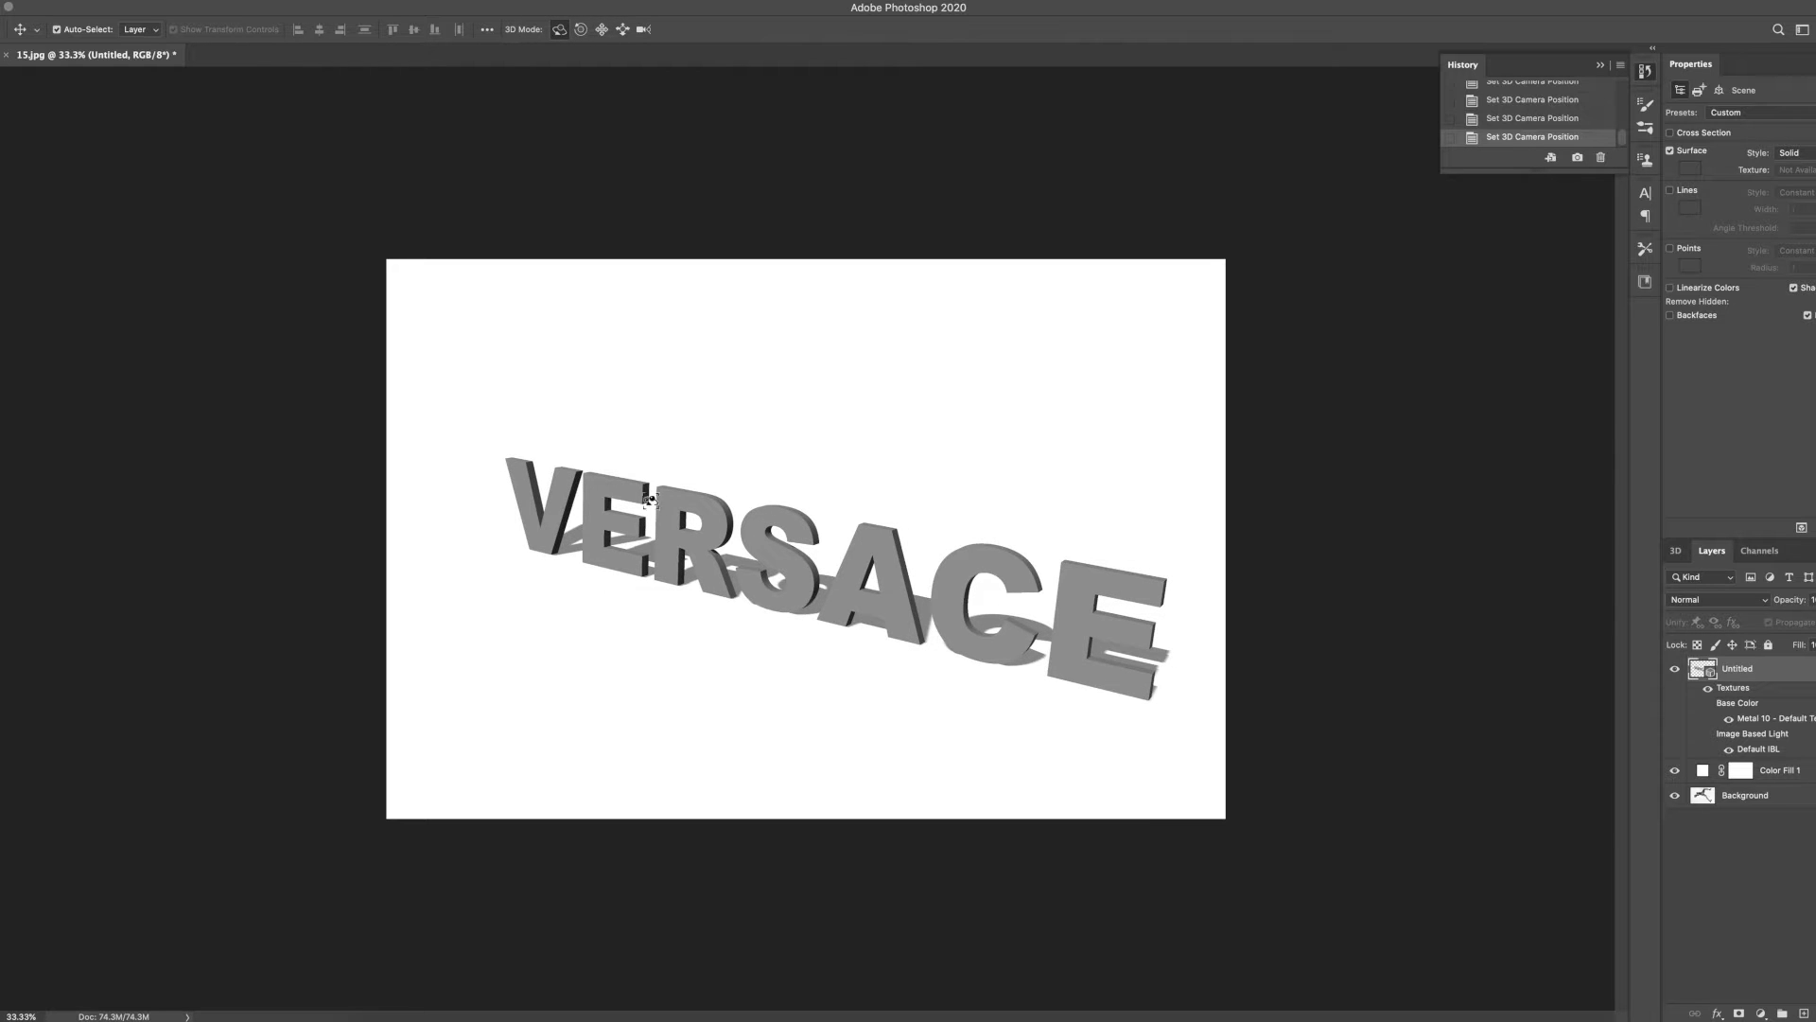
Zoom and pan the 3D camera to reframe the VERSACE text on the canvas
click(651, 501)
click(643, 30)
drag(590, 506, 95, 405)
click(602, 30)
drag(486, 479, 438, 388)
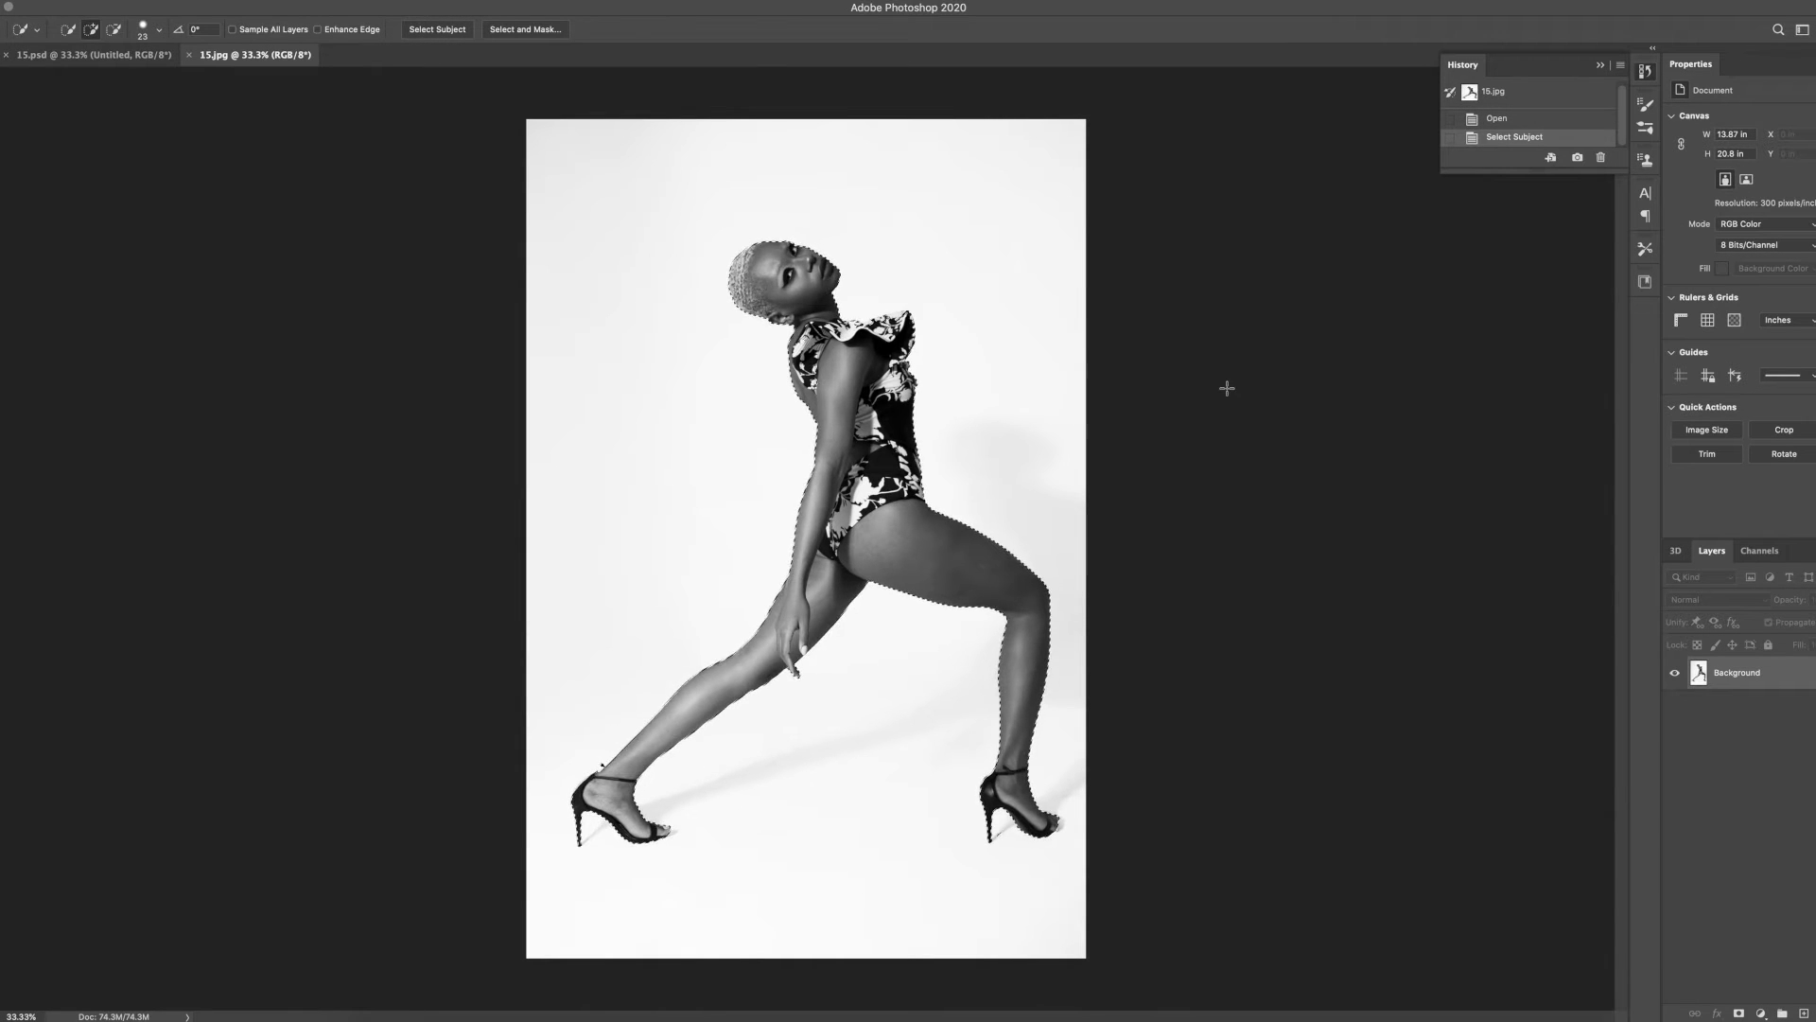
Refine the model's selection in 15.jpg around the front high heel, excluding the background between heel and sole
scroll(1067, 868, up, 10)
alt+click(682, 598)
scroll(665, 415, left, 2)
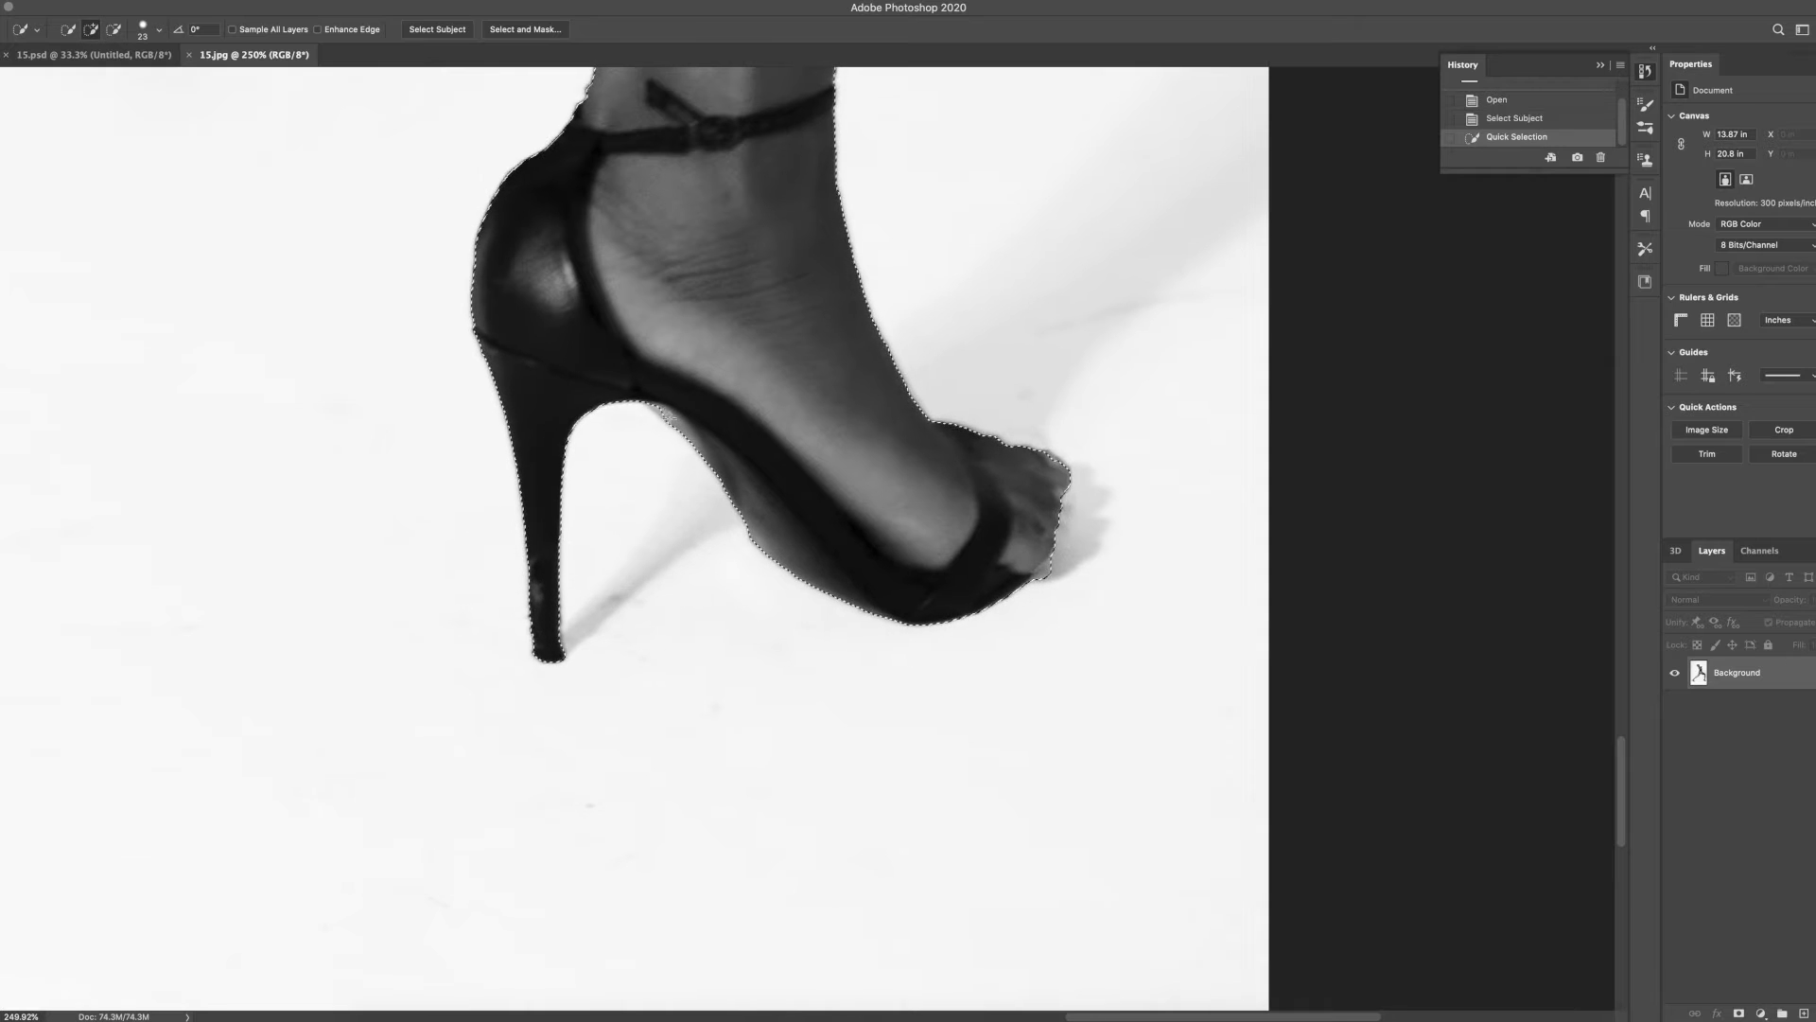
click(665, 421)
alt+click(630, 426)
Add the missing upper edge of the ruffled shoulder to the model's selection using Quick Selection
scroll(610, 722, up, 1)
scroll(611, 723, down, 10)
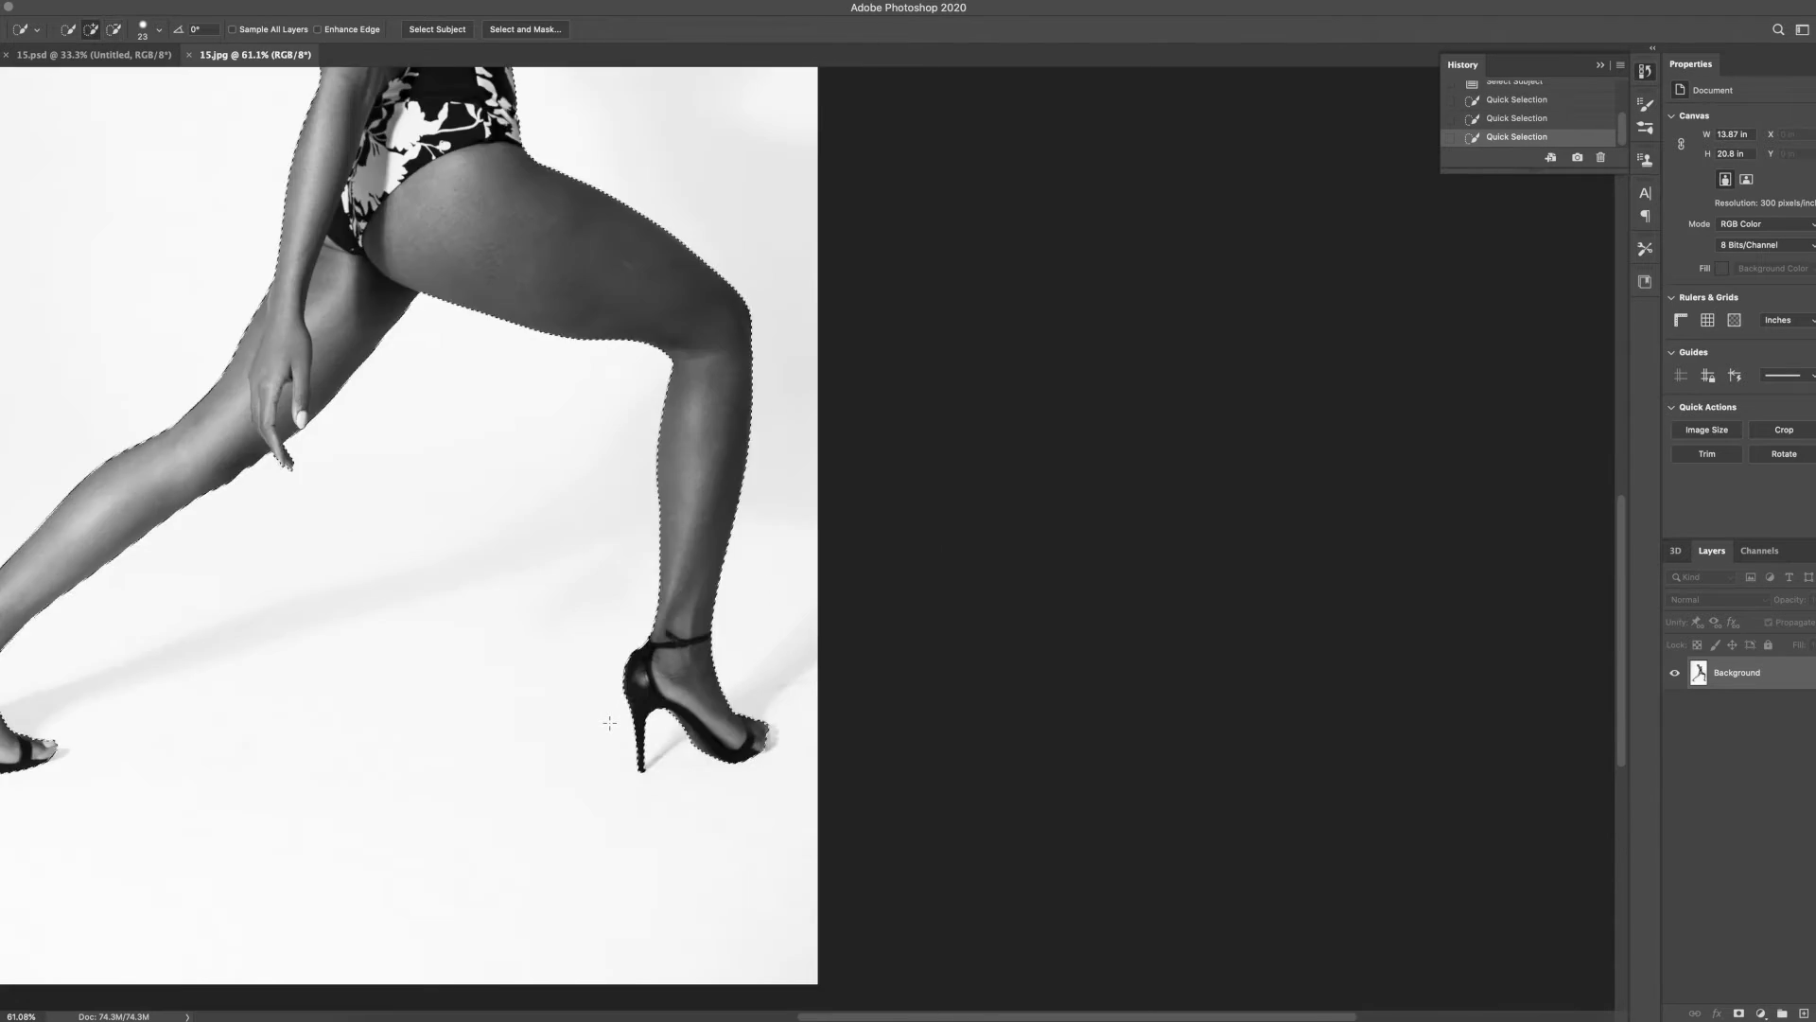
scroll(966, 338, up, 10)
click(954, 333)
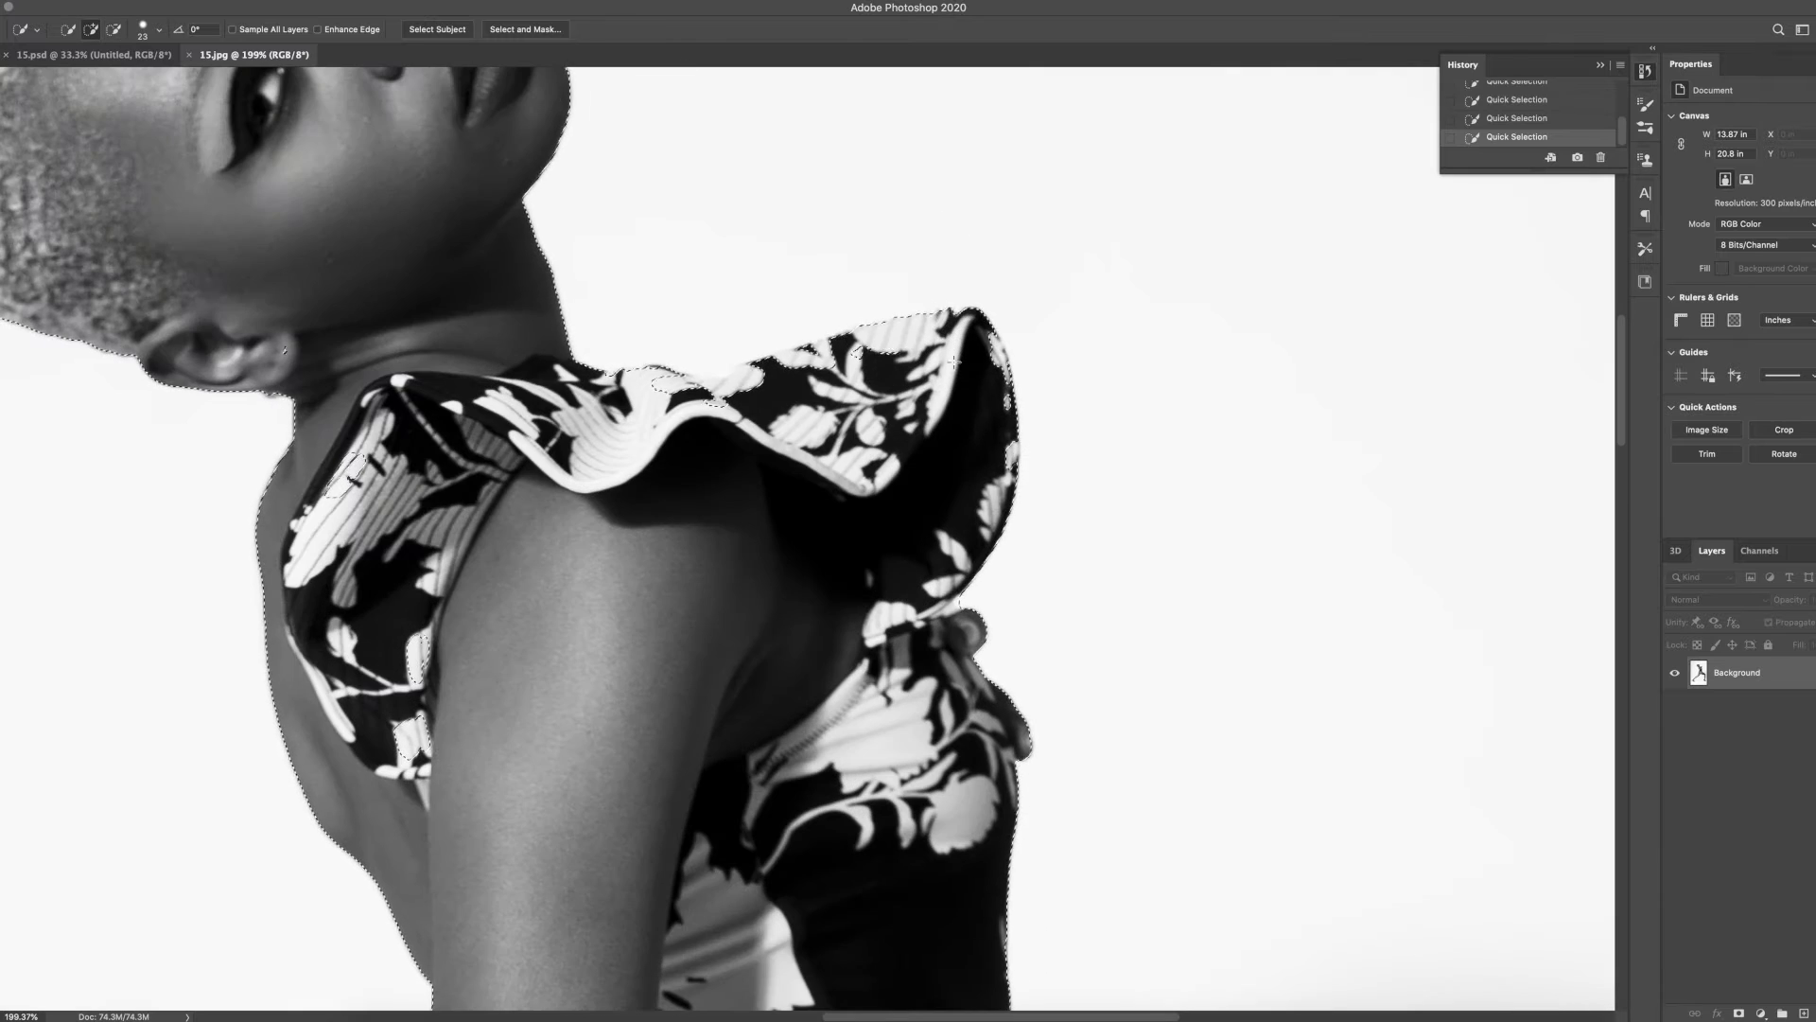
click(875, 339)
click(826, 355)
click(733, 386)
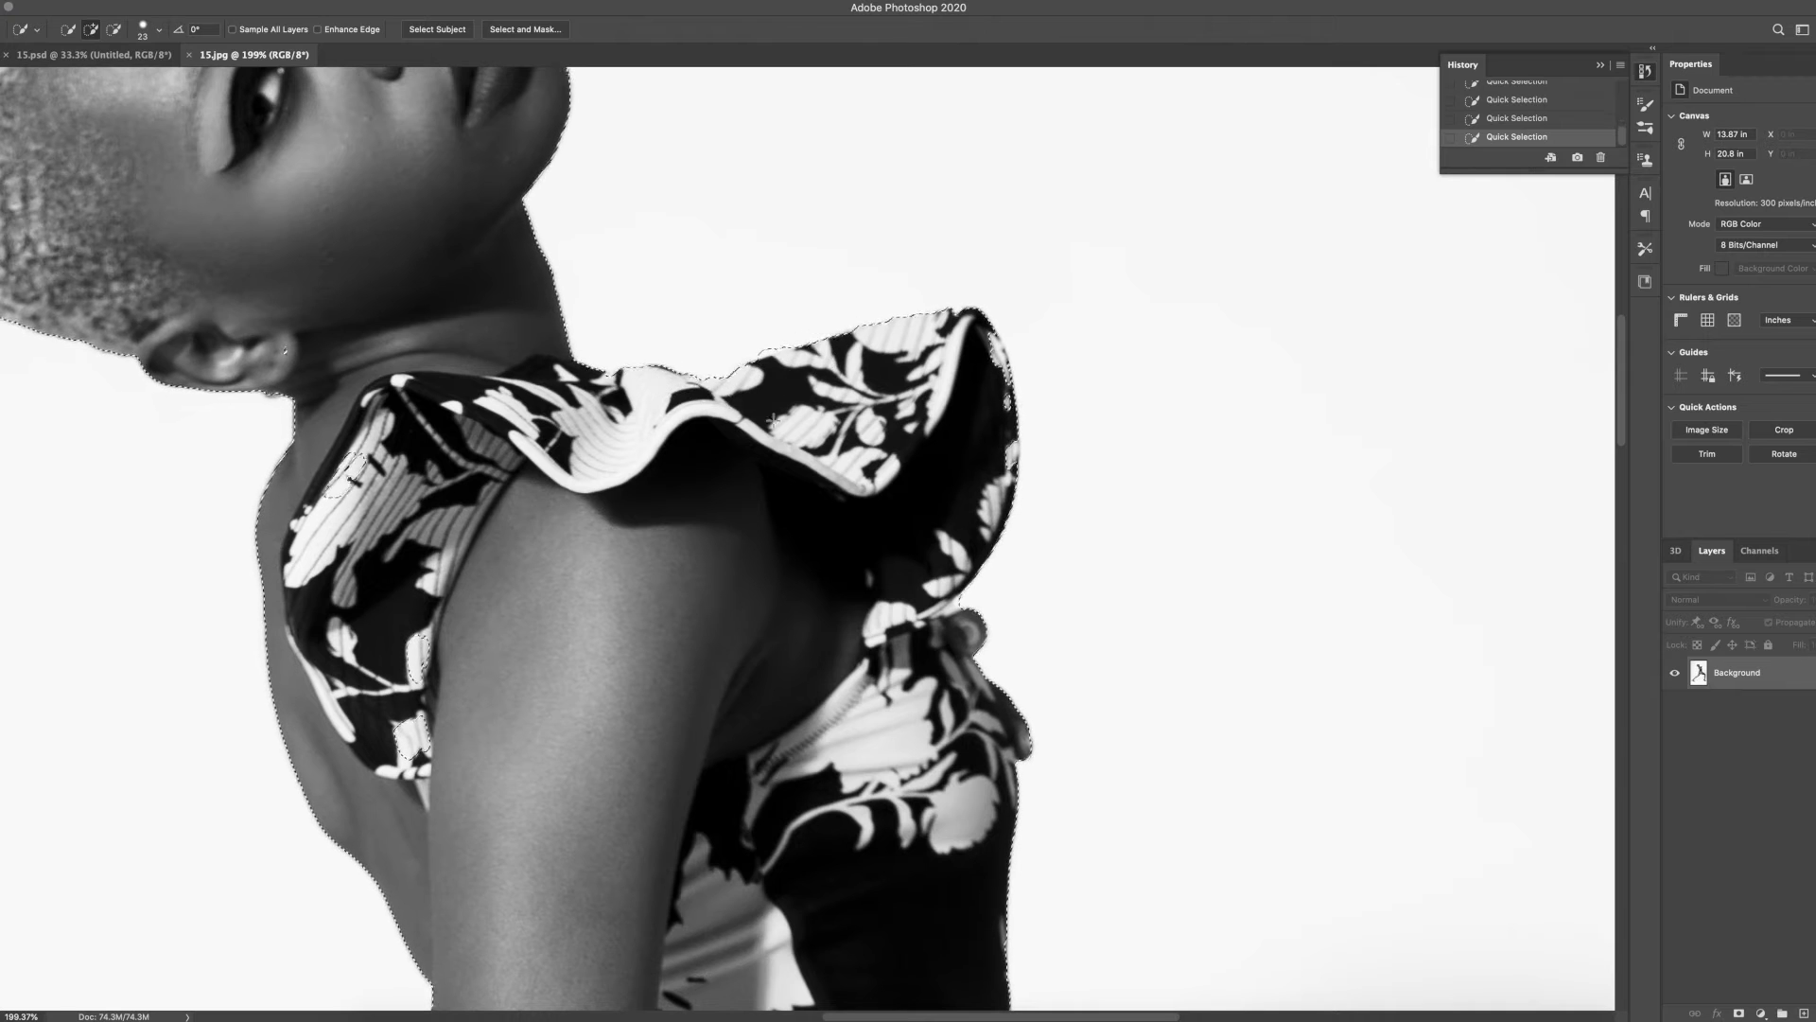
Refine the model's selection in 15.jpg around the ruffled shoulder, taking in the garment's edge and leaving out the background
click(1000, 408)
alt+click(343, 489)
key(super+z)
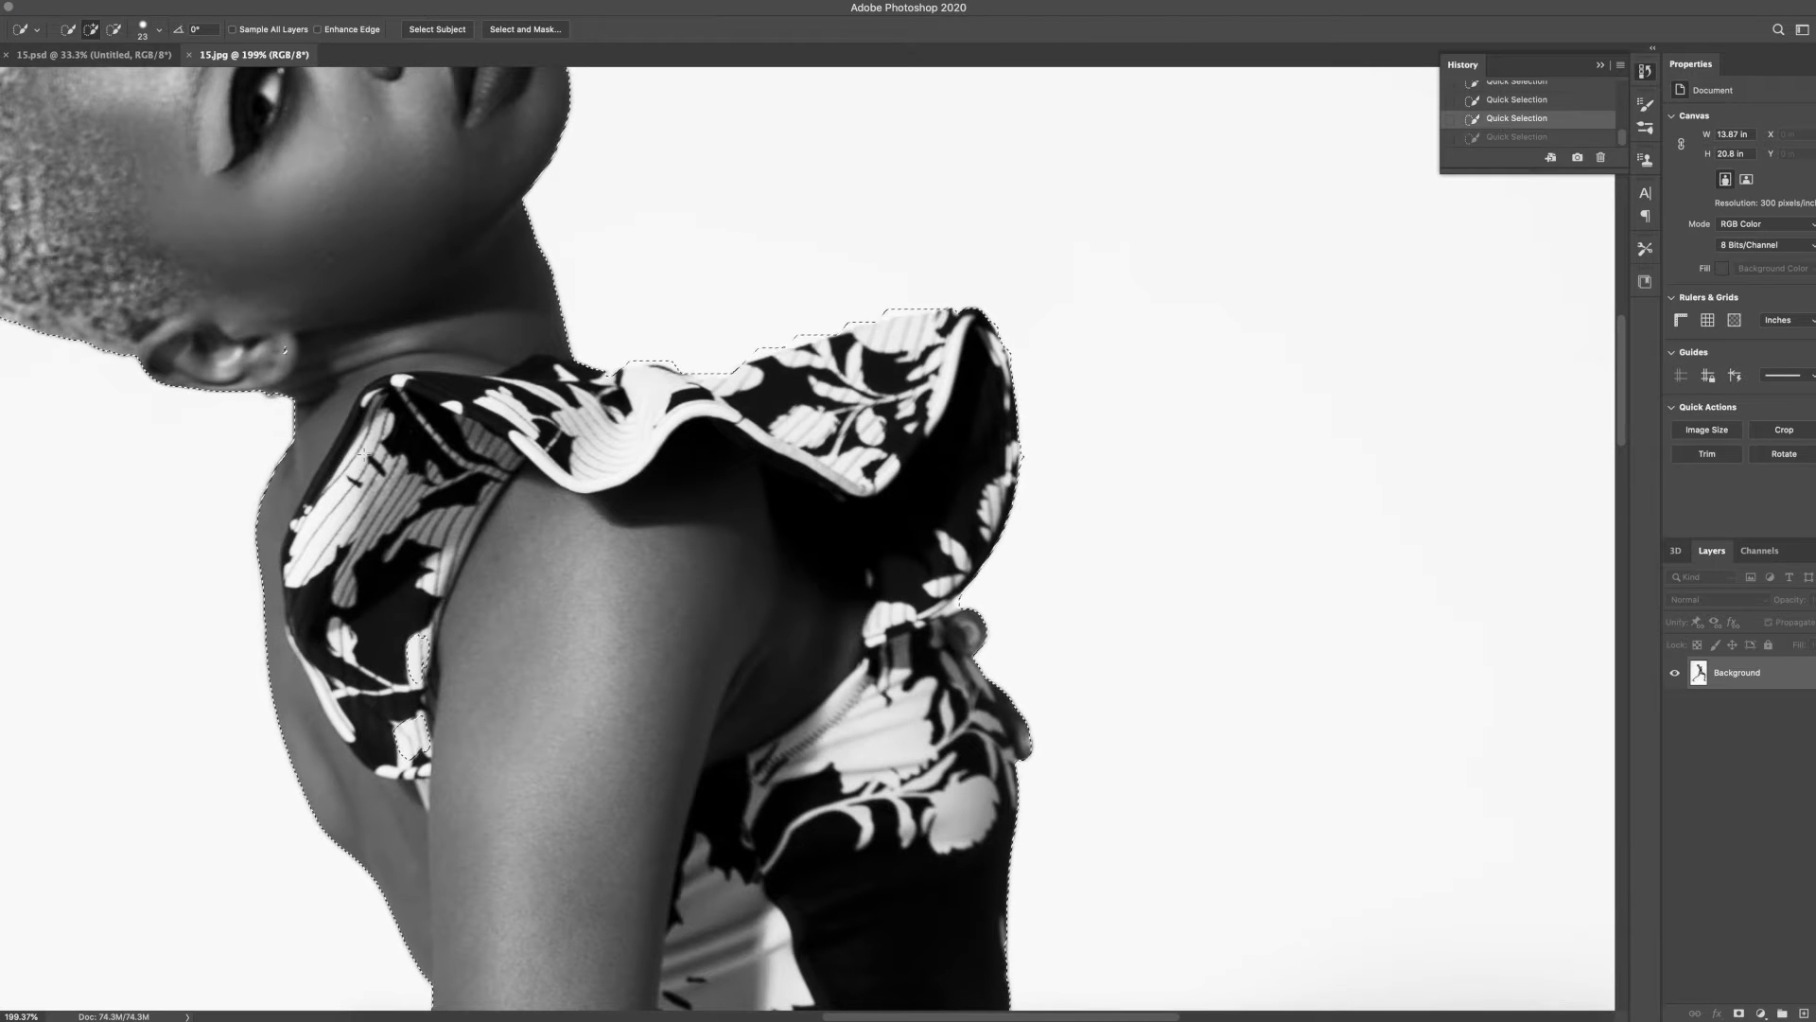
click(352, 478)
drag(590, 437, 698, 578)
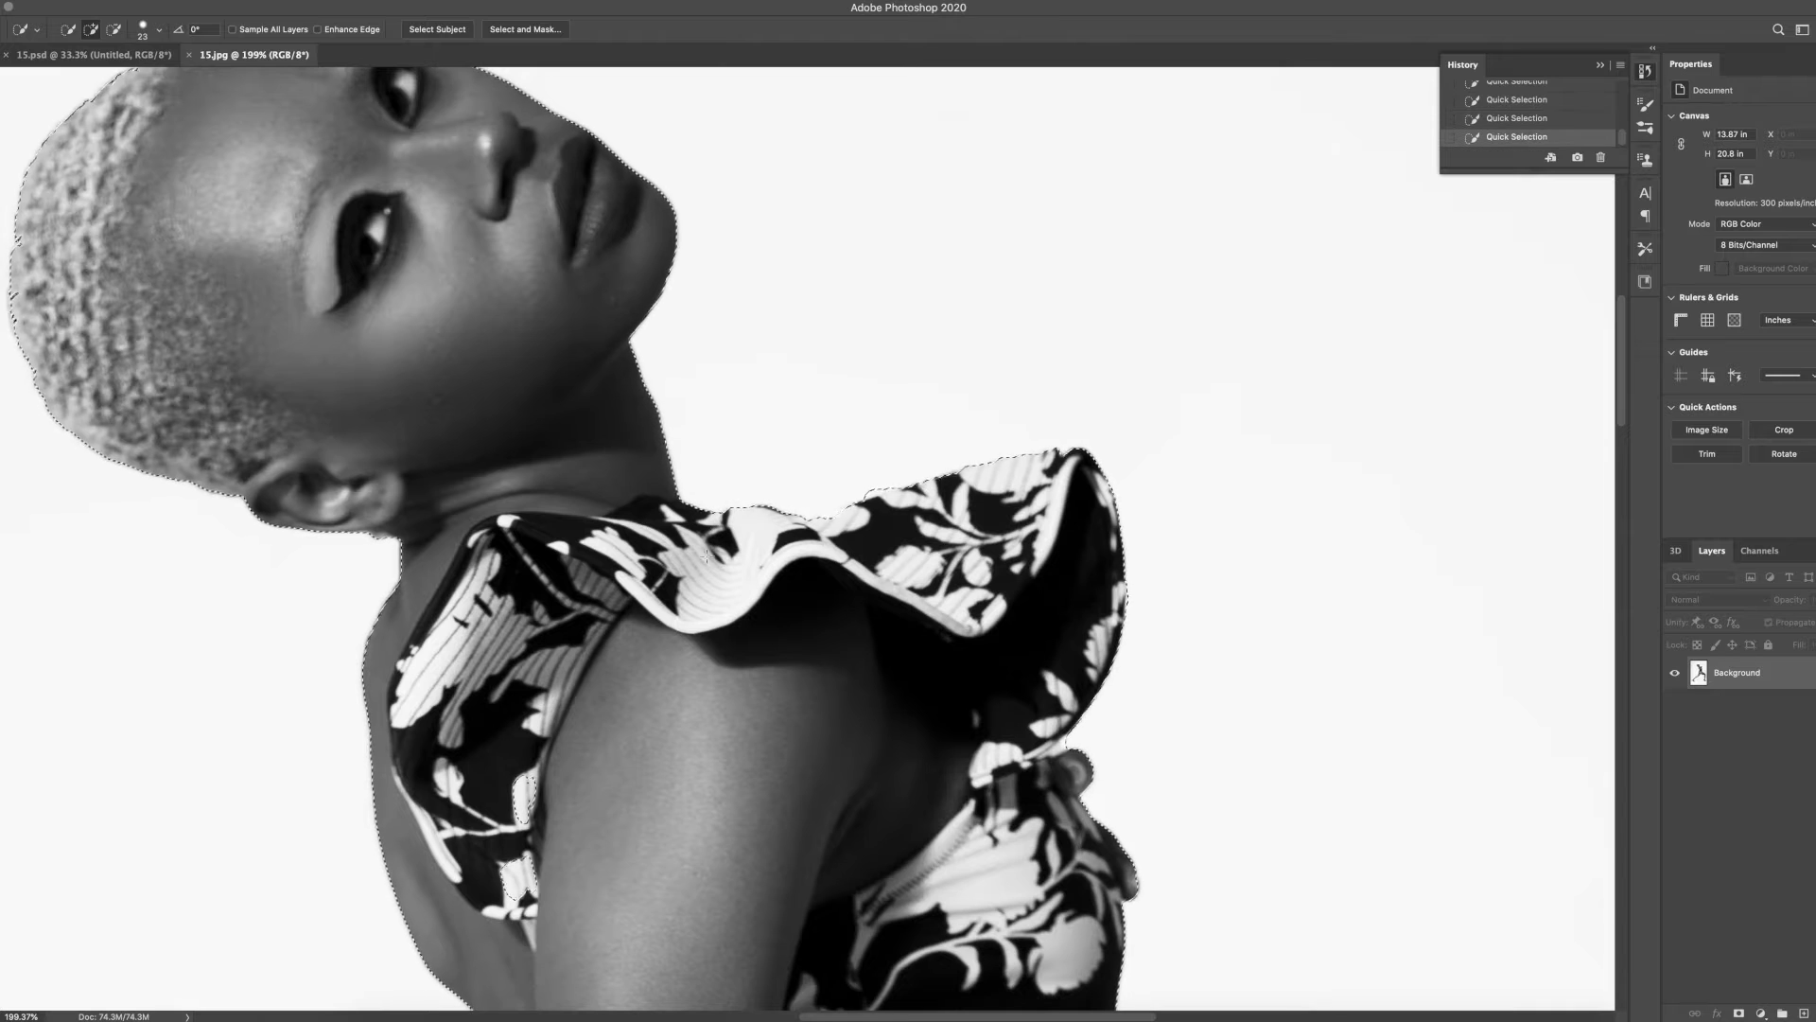
alt+click(1070, 745)
scroll(430, 523, left, 3)
scroll(431, 523, left, 5)
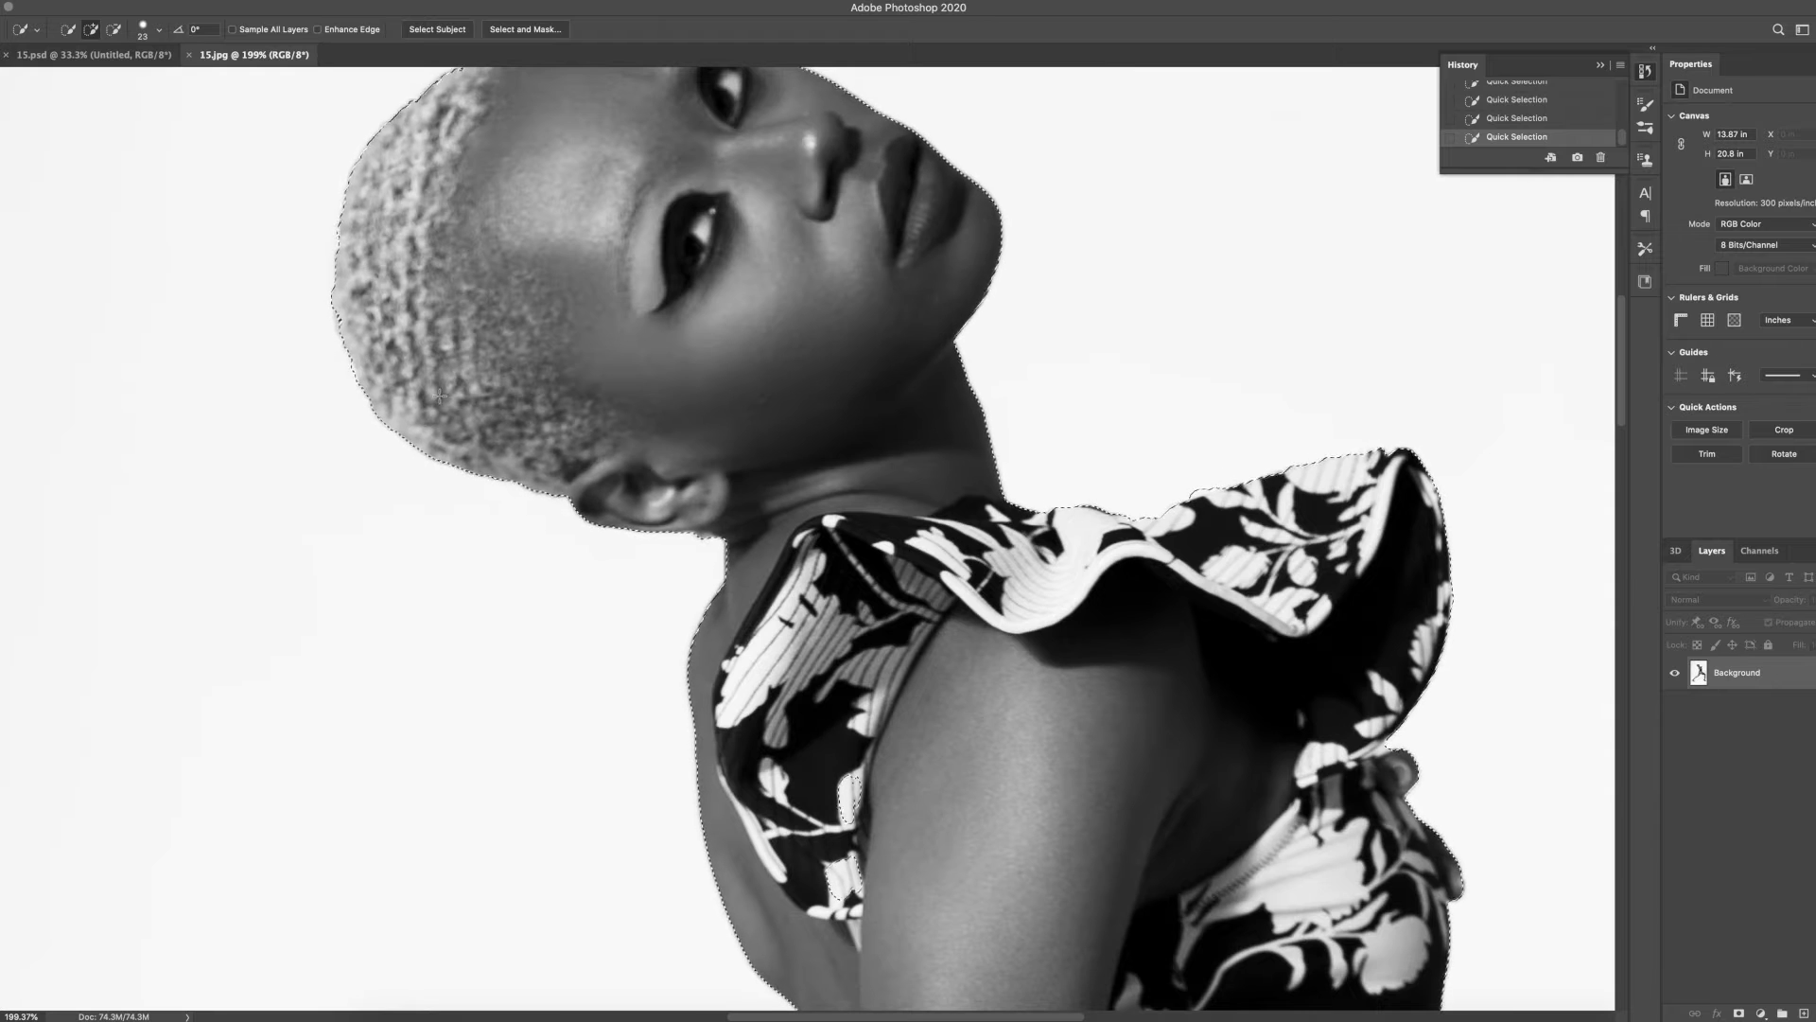
scroll(1021, 473, down, 10)
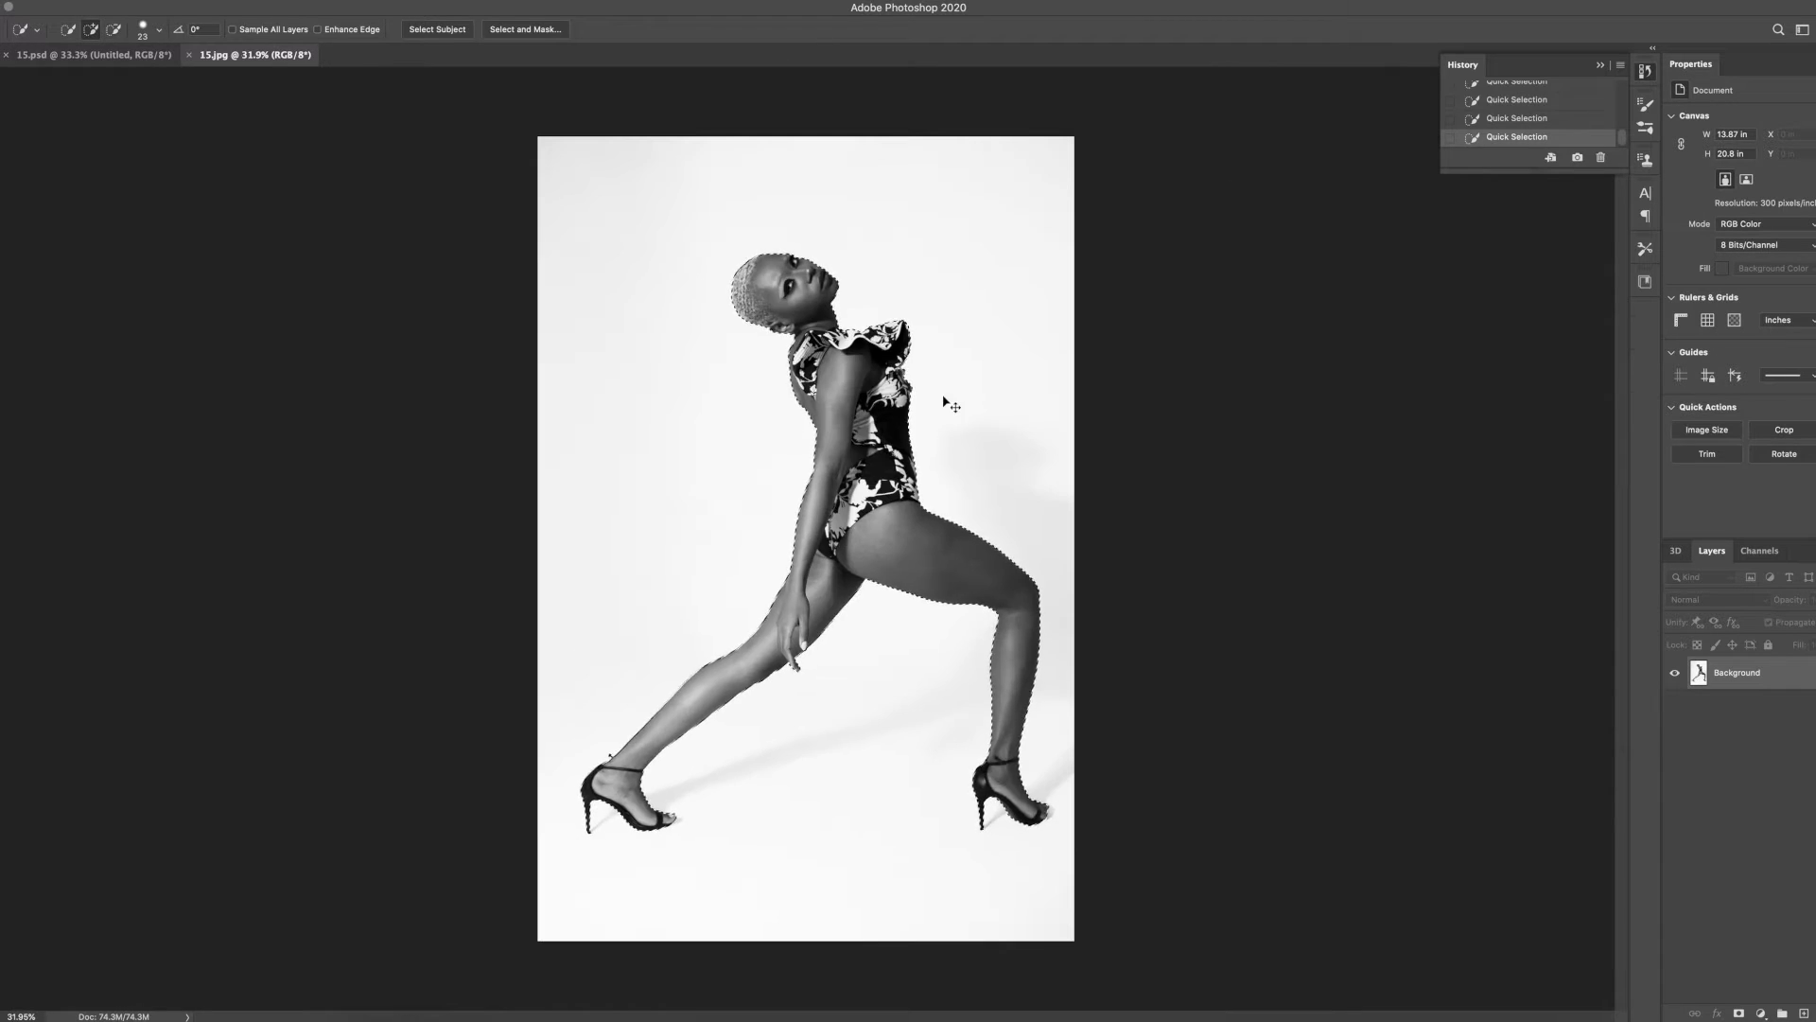
Copy the selected model into 15.psd, scale her down, and place her over the A and C of the VERSACE lettering
key(super+c)
key(ctrl+Tab)
key(super+v)
key(v)
drag(1050, 259, 635, 591)
drag(660, 736, 914, 374)
key(Return)
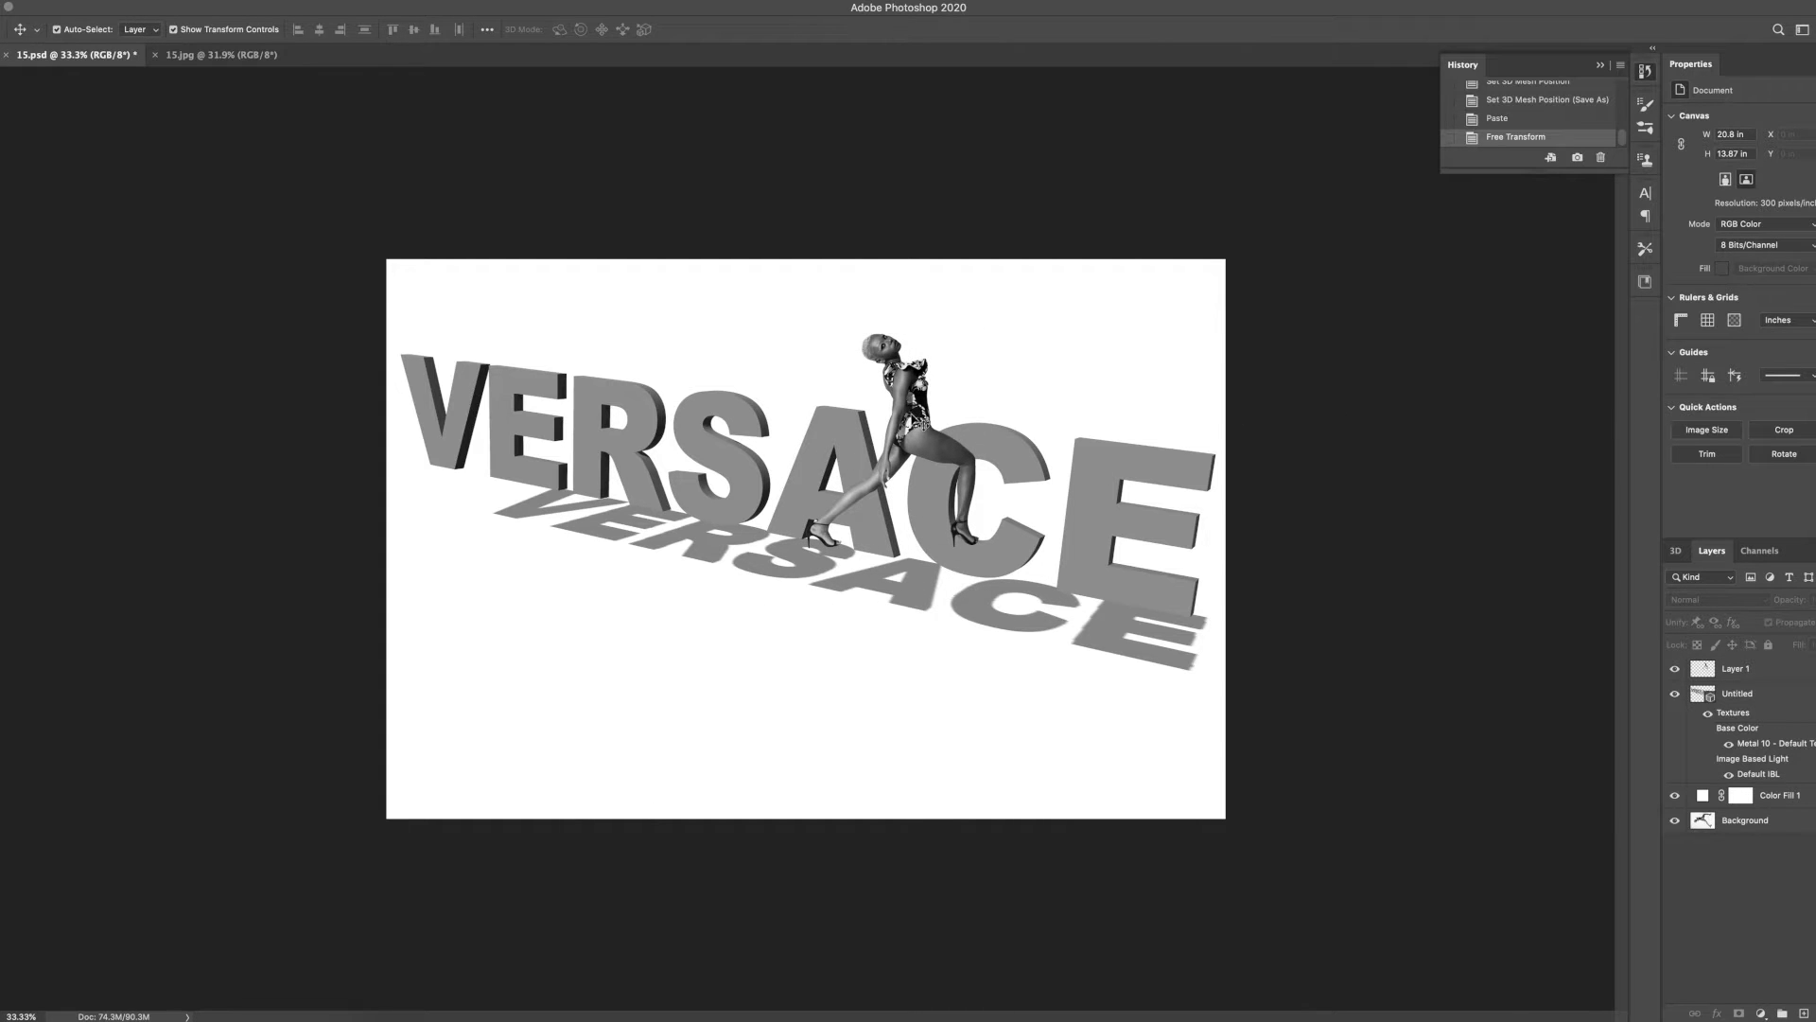
Try enlarging the pasted model until her head reaches the canvas's upper edge, and revert to the previous transform
click(924, 425)
drag(979, 333, 1037, 259)
drag(957, 397, 926, 398)
key(Return)
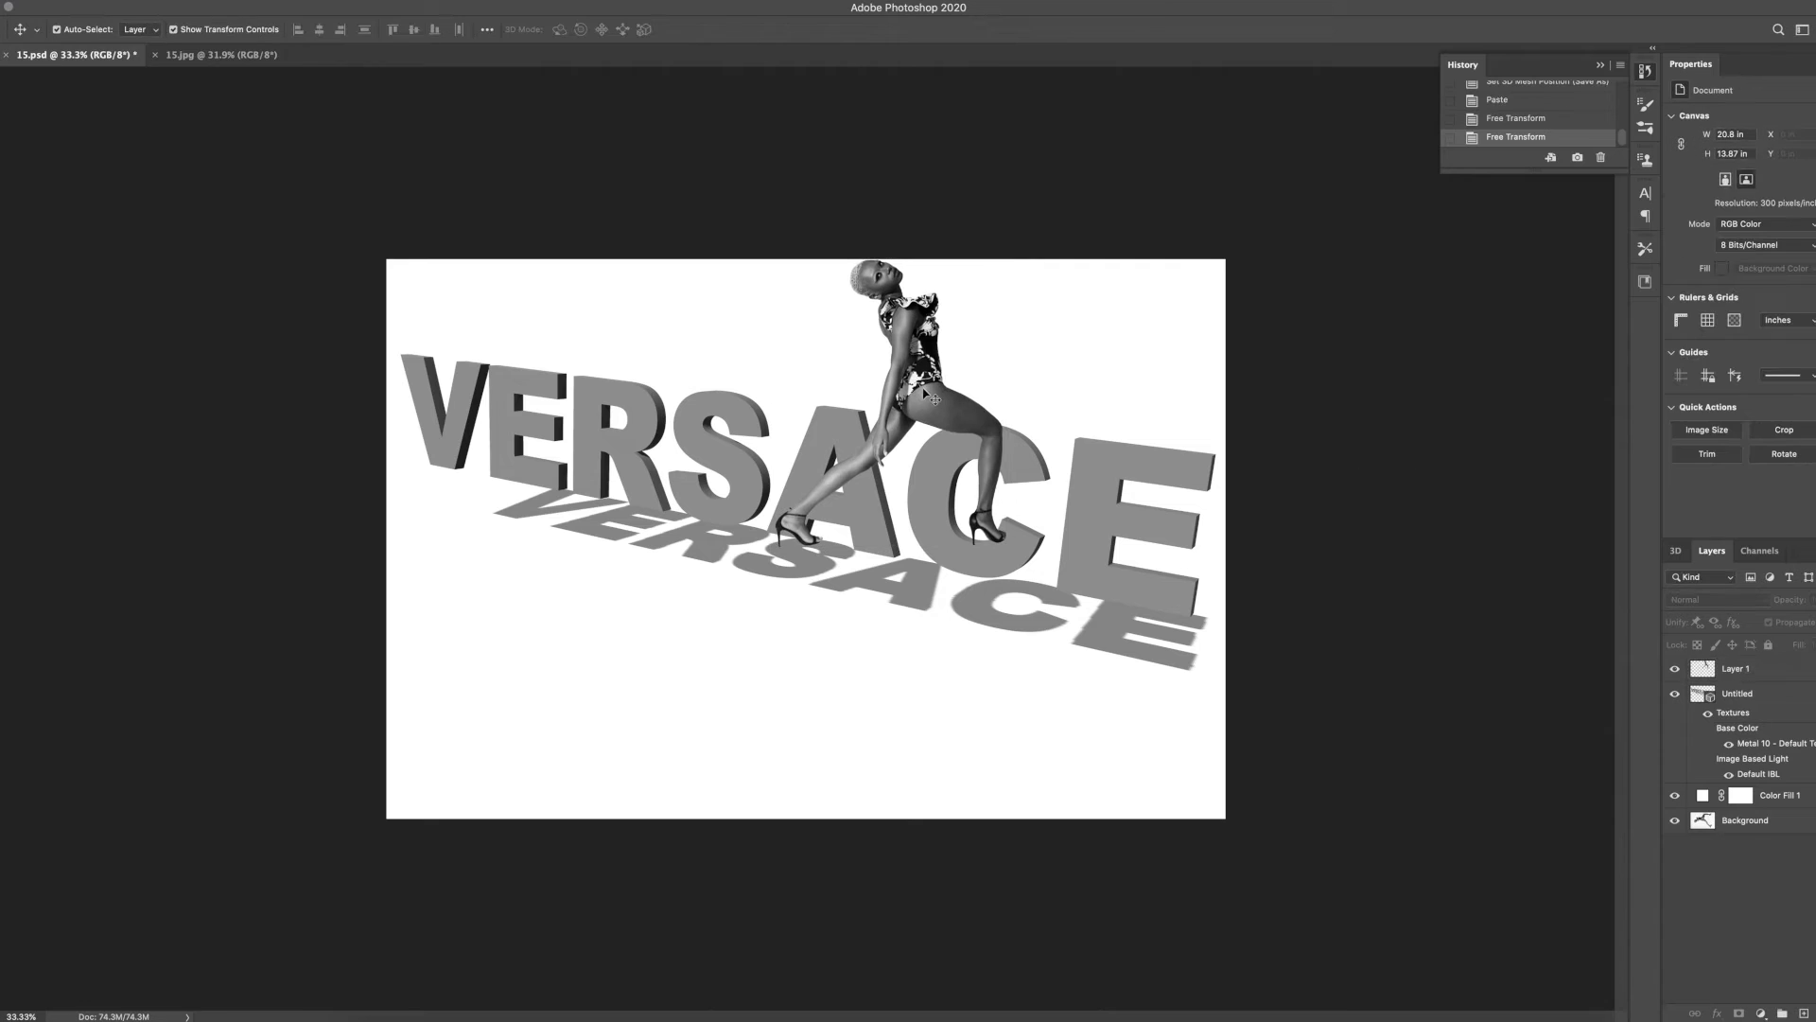
click(1539, 120)
Close 15.jpg and fine-tune the pasted model's size and position over the A and C of the lettering
click(154, 55)
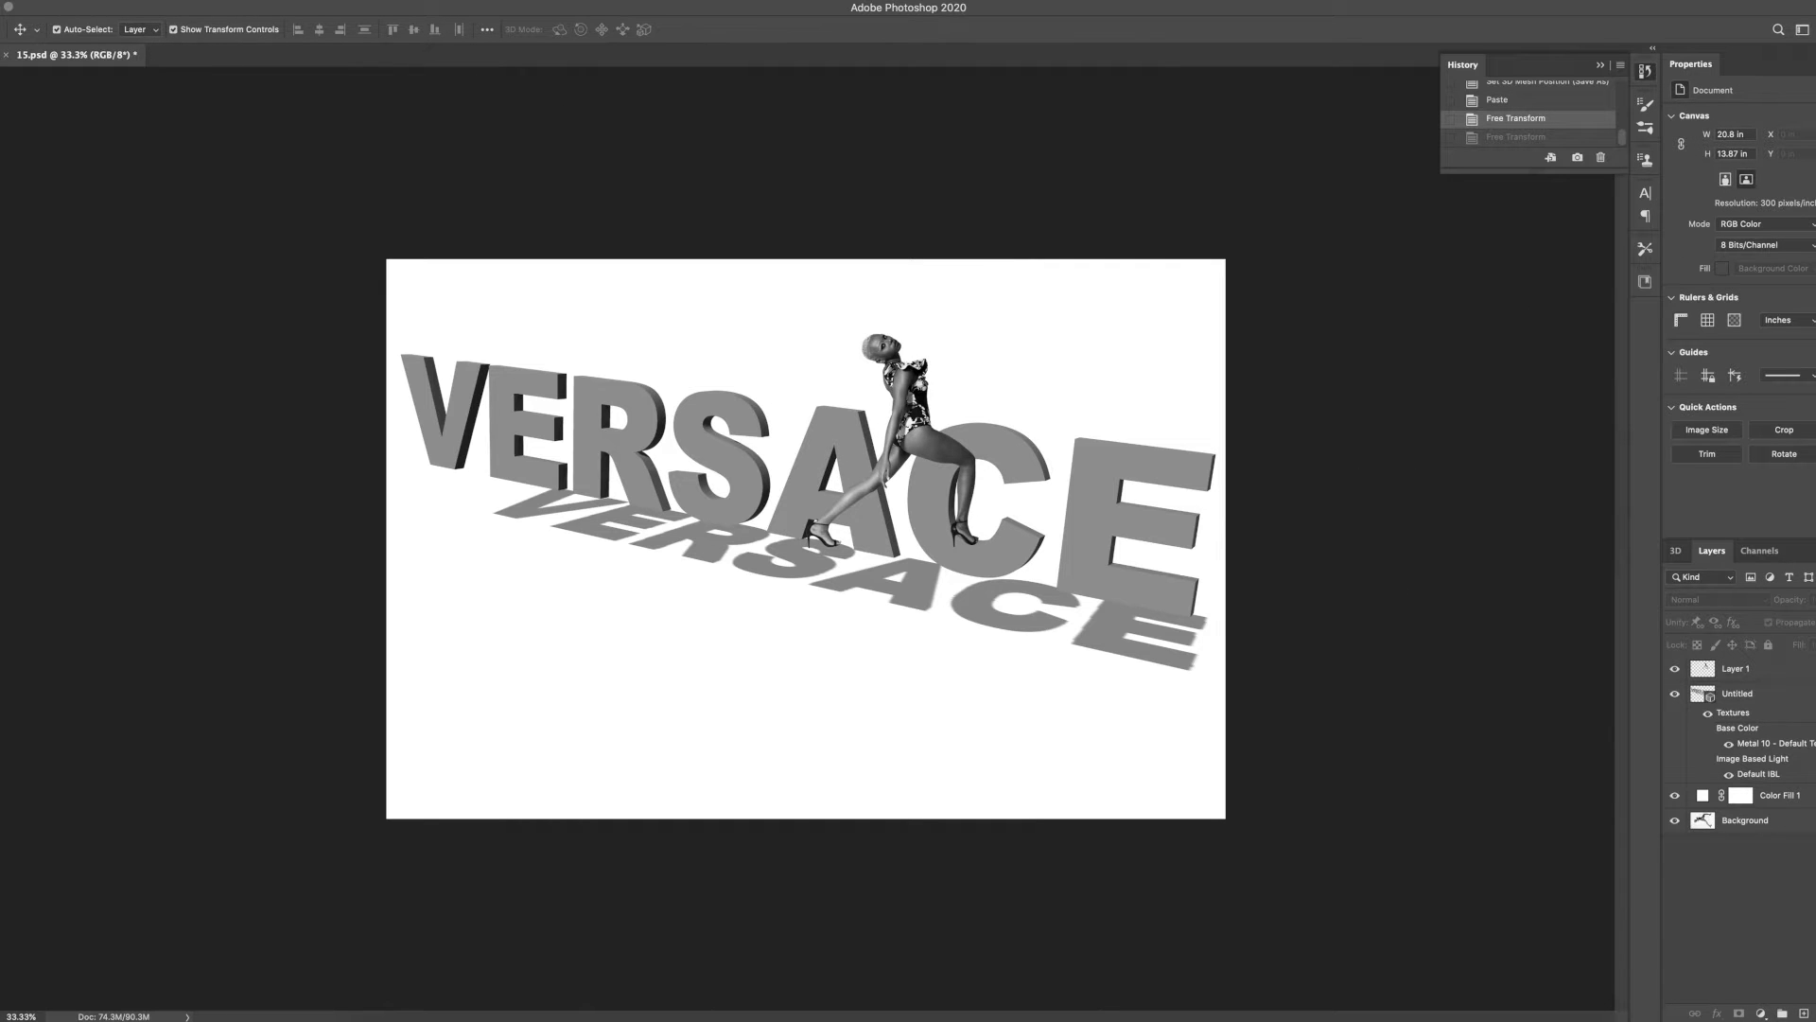
drag(917, 397, 920, 397)
drag(808, 548, 803, 554)
key(Return)
click(1219, 447)
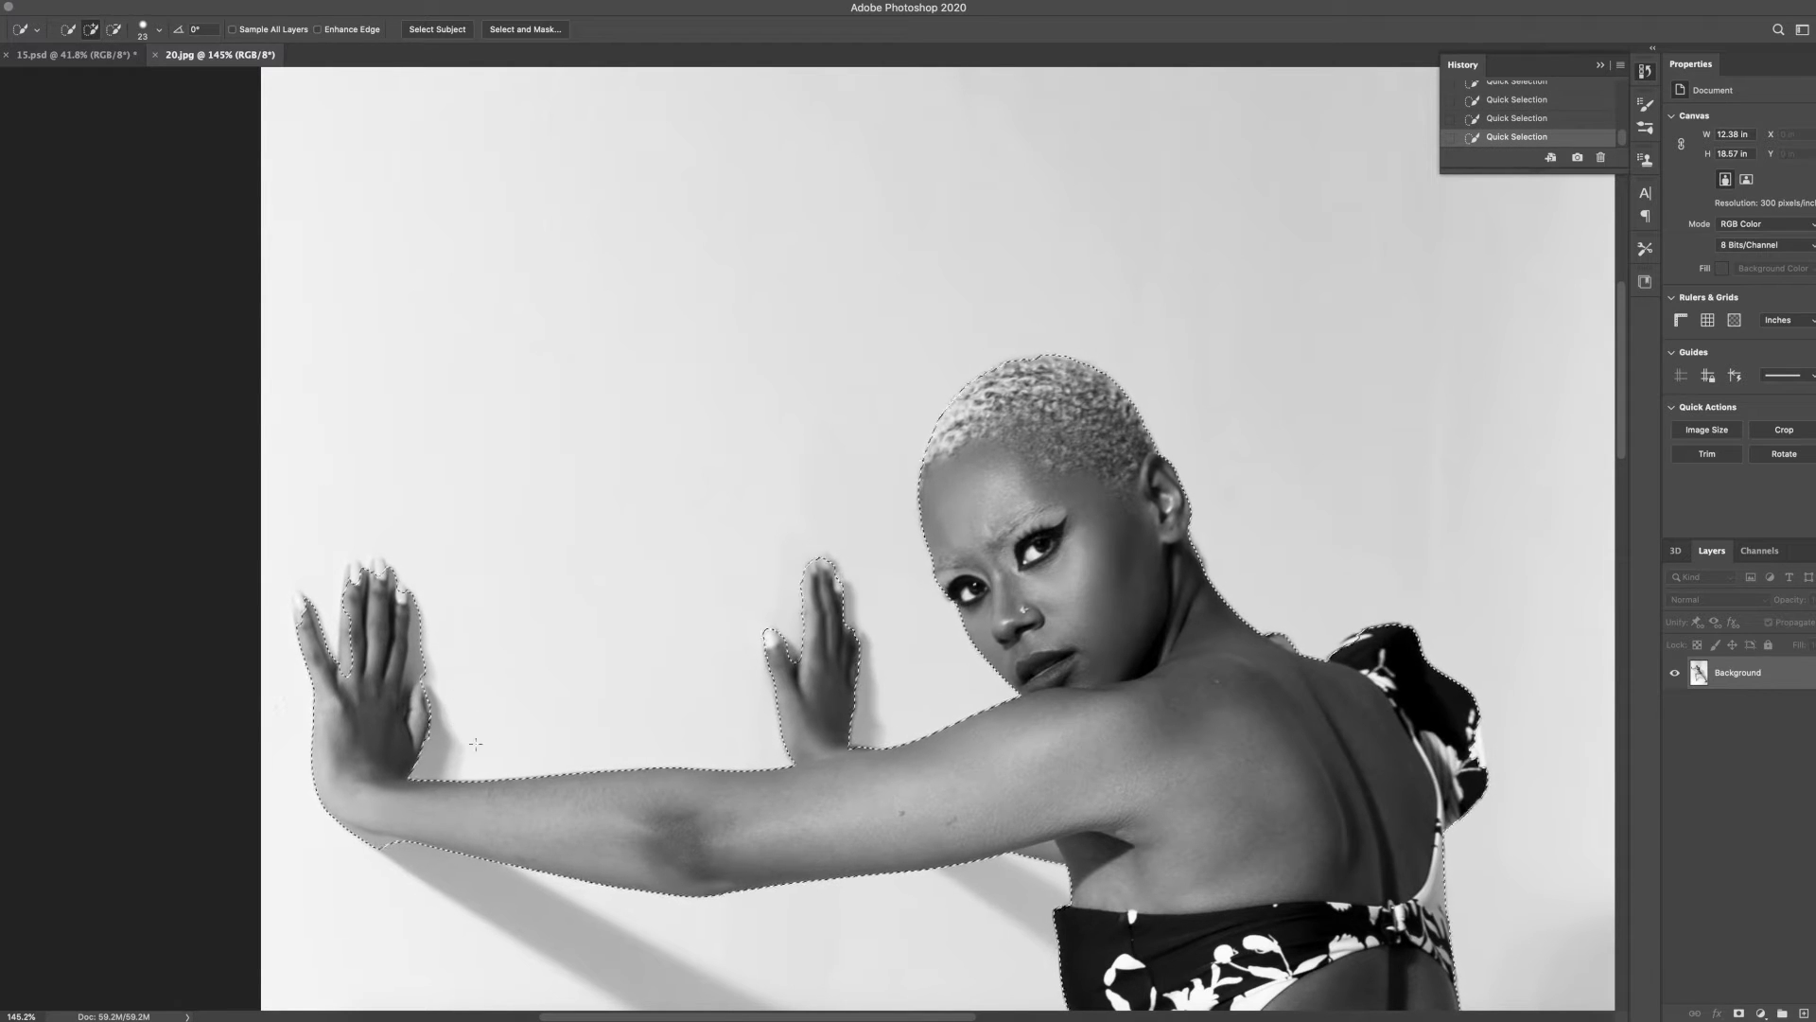
Add the three middle fingers of the nearer hand to the model's selection in 20.jpg, up to their nails
scroll(475, 744, up, 5)
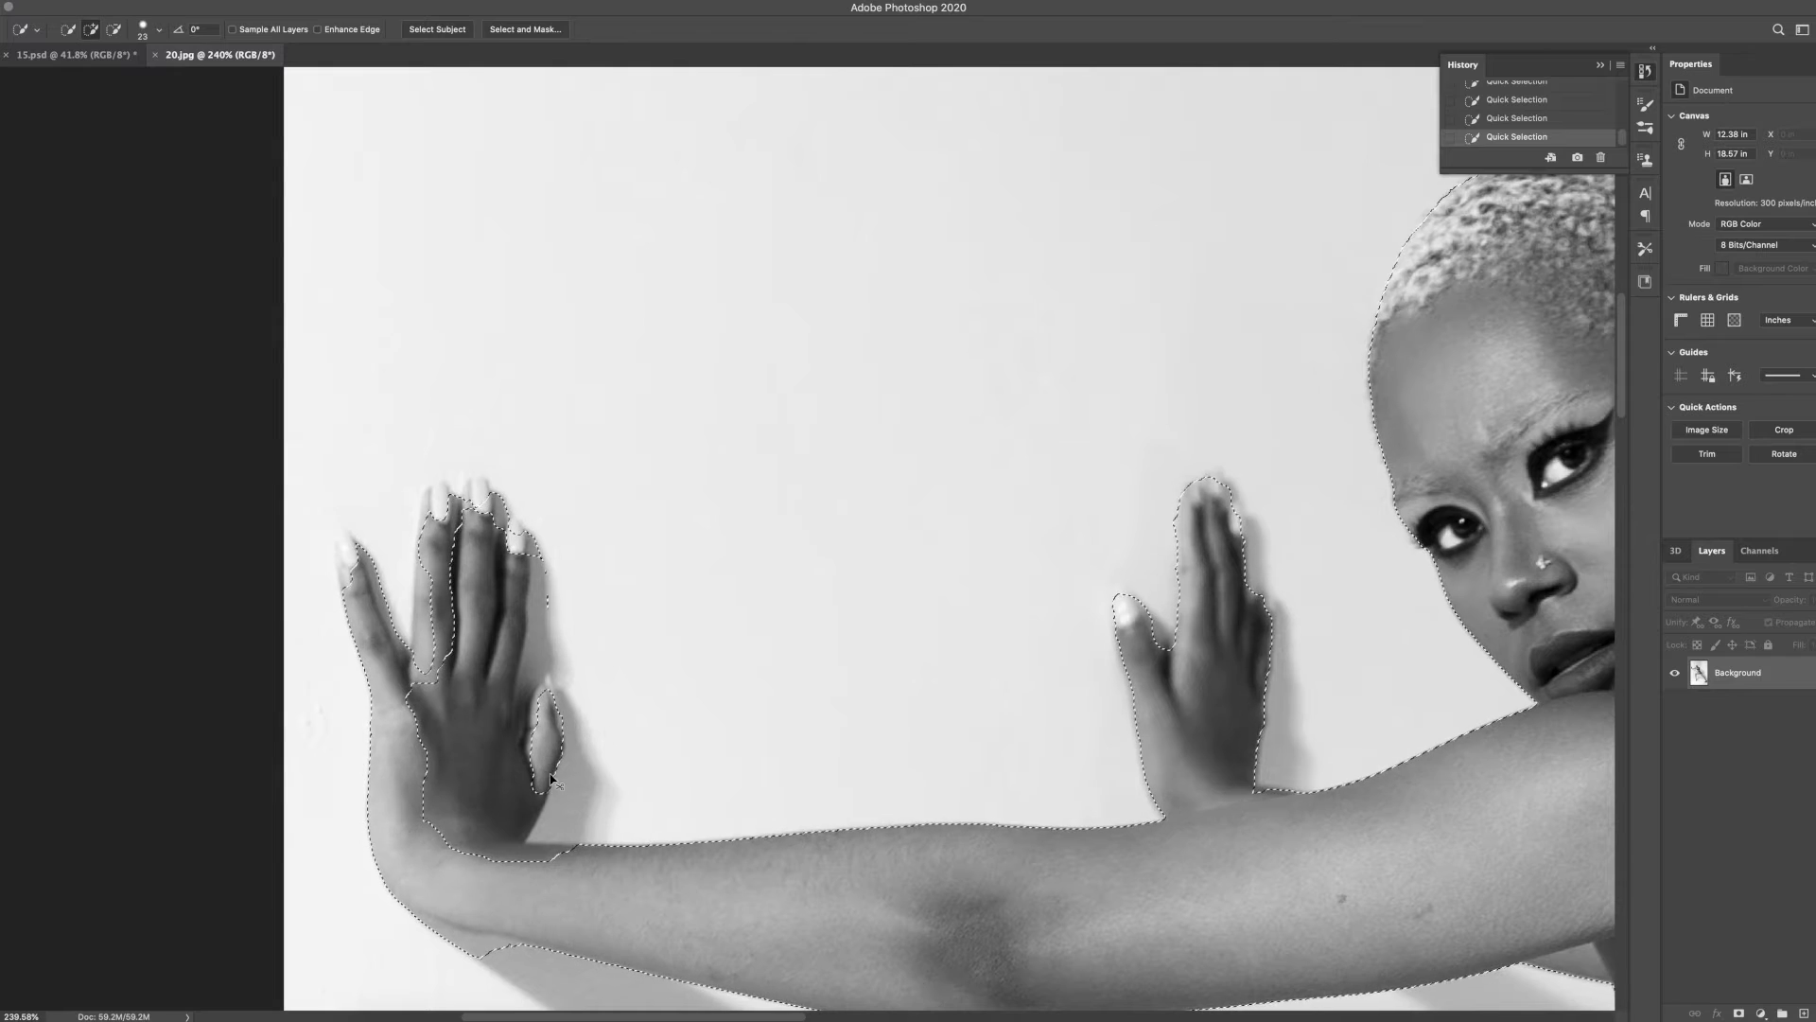
key(super+z)
alt+click(545, 663)
mouse_move(427, 824)
mouse_down()
mouse_move(506, 687)
mouse_move(517, 540)
mouse_up()
alt+click(503, 508)
click(480, 499)
click(437, 495)
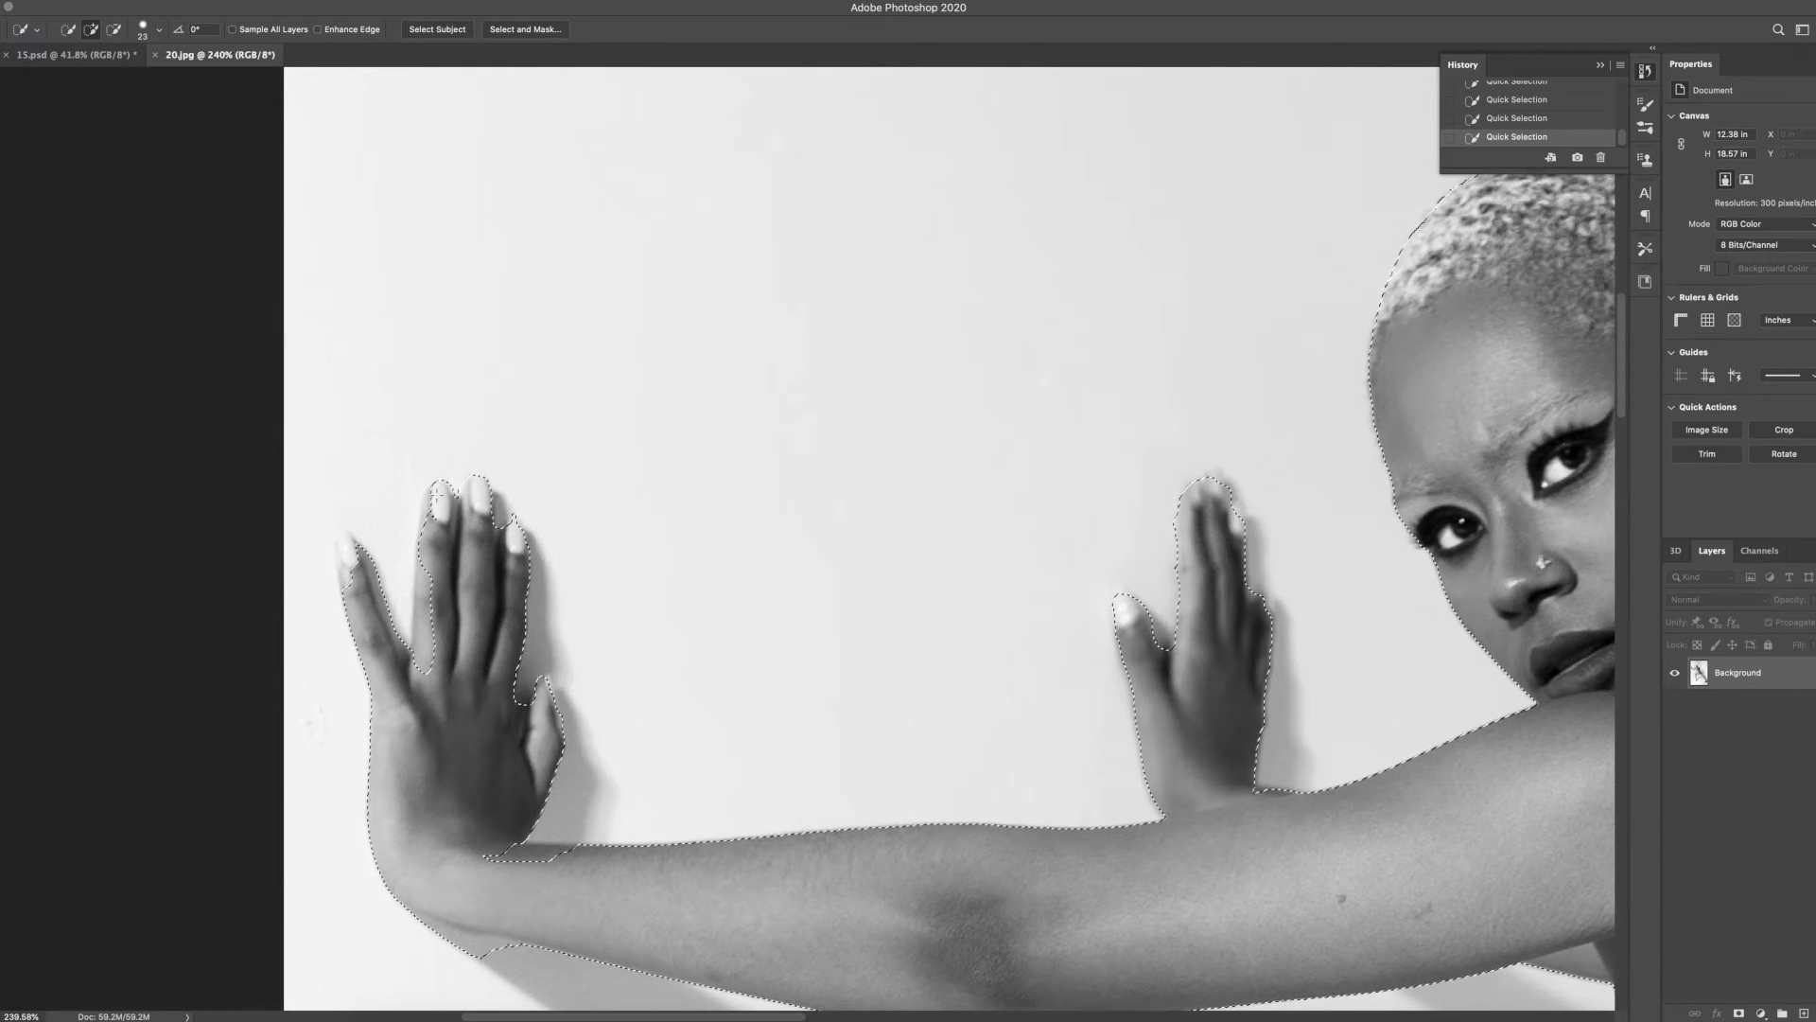
Subtract the background gap between the splayed outermost finger and its neighbour from the selection
key(super+z)
key(super+shift+z)
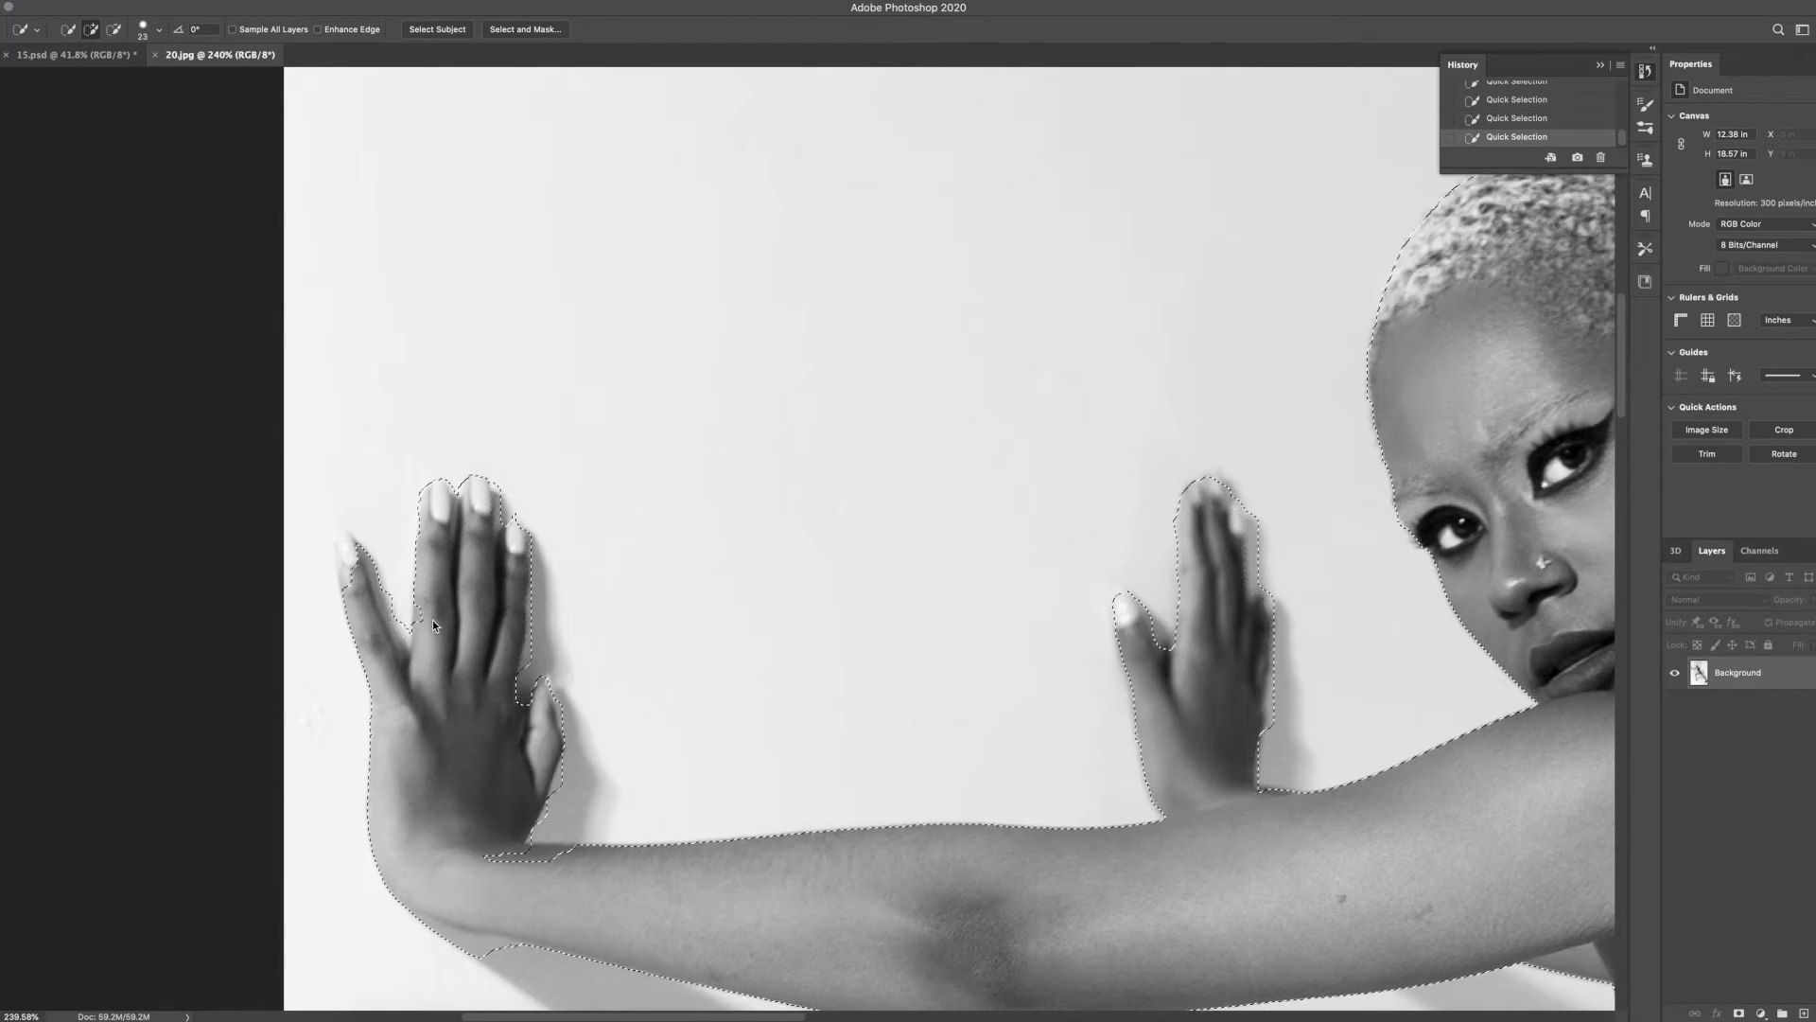
key(alt)
alt+click(405, 653)
alt+click(392, 615)
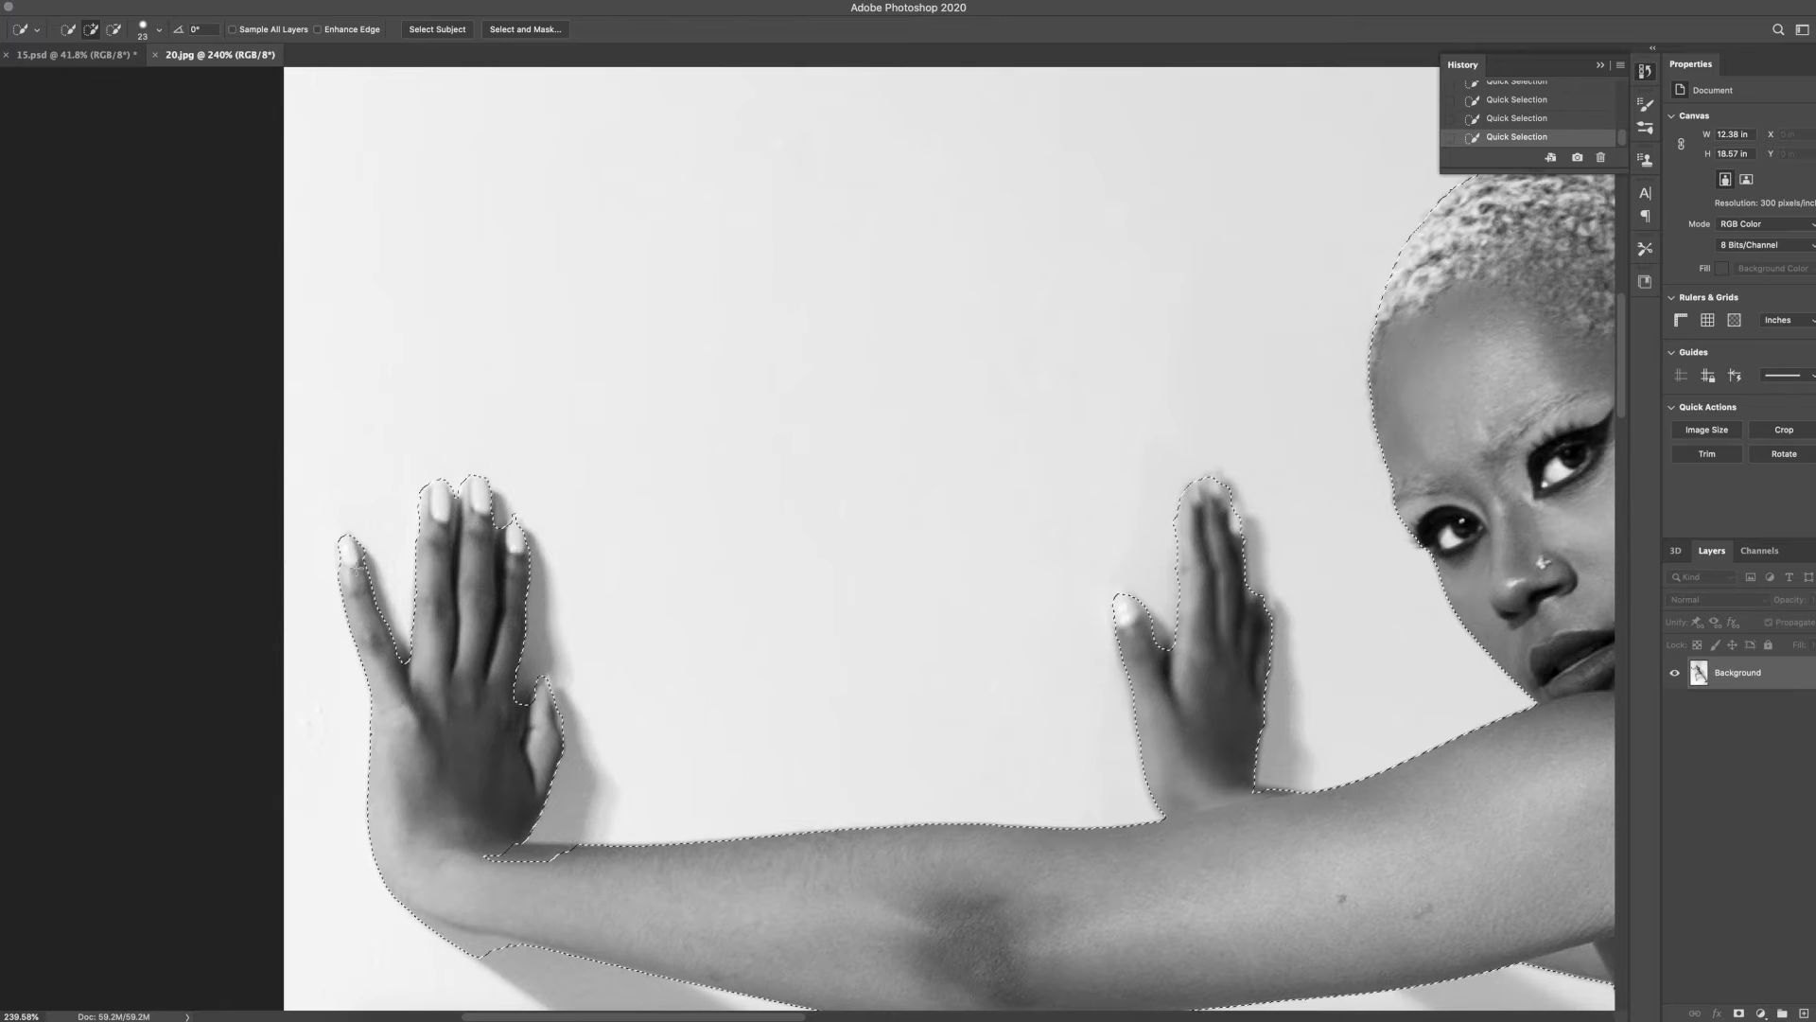
Refine the selection around the splayed finger's nail, including the nail and excluding the wall beside it
click(342, 551)
alt+click(362, 535)
key(super+z)
key(super+z)
key(super+z)
alt+click(352, 573)
alt+click(333, 547)
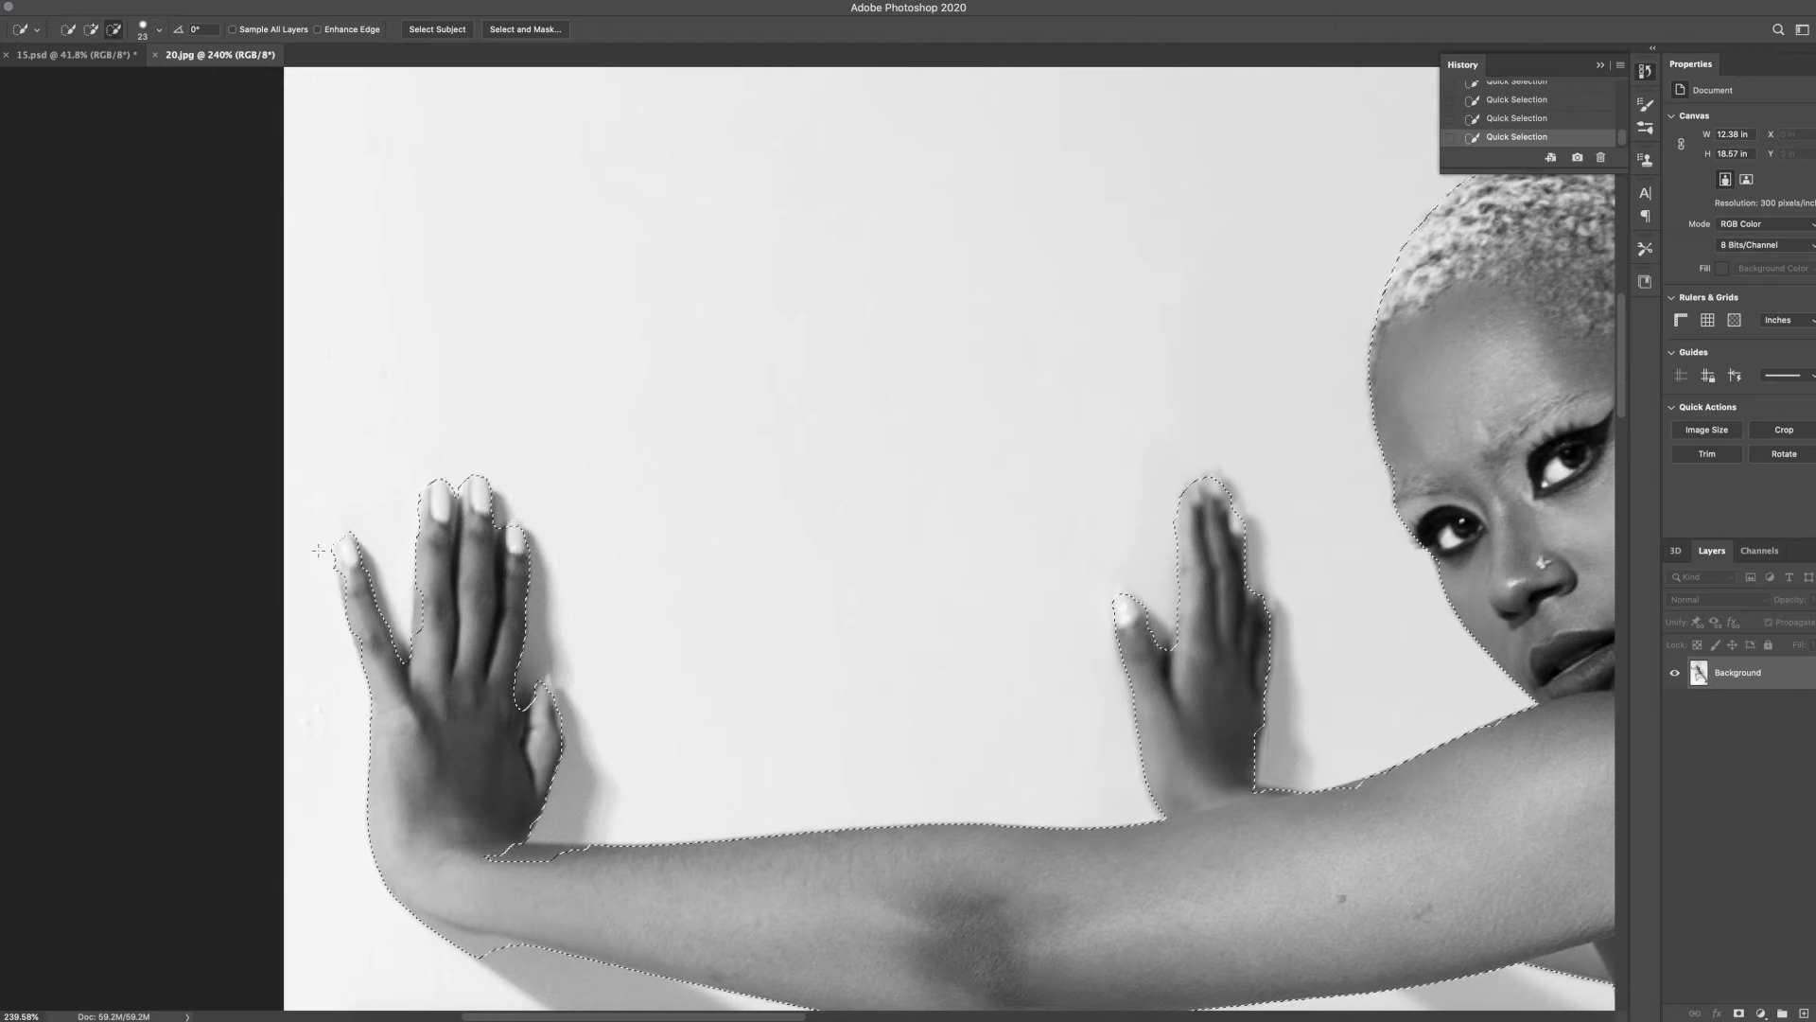
key(super+z)
alt+click(324, 543)
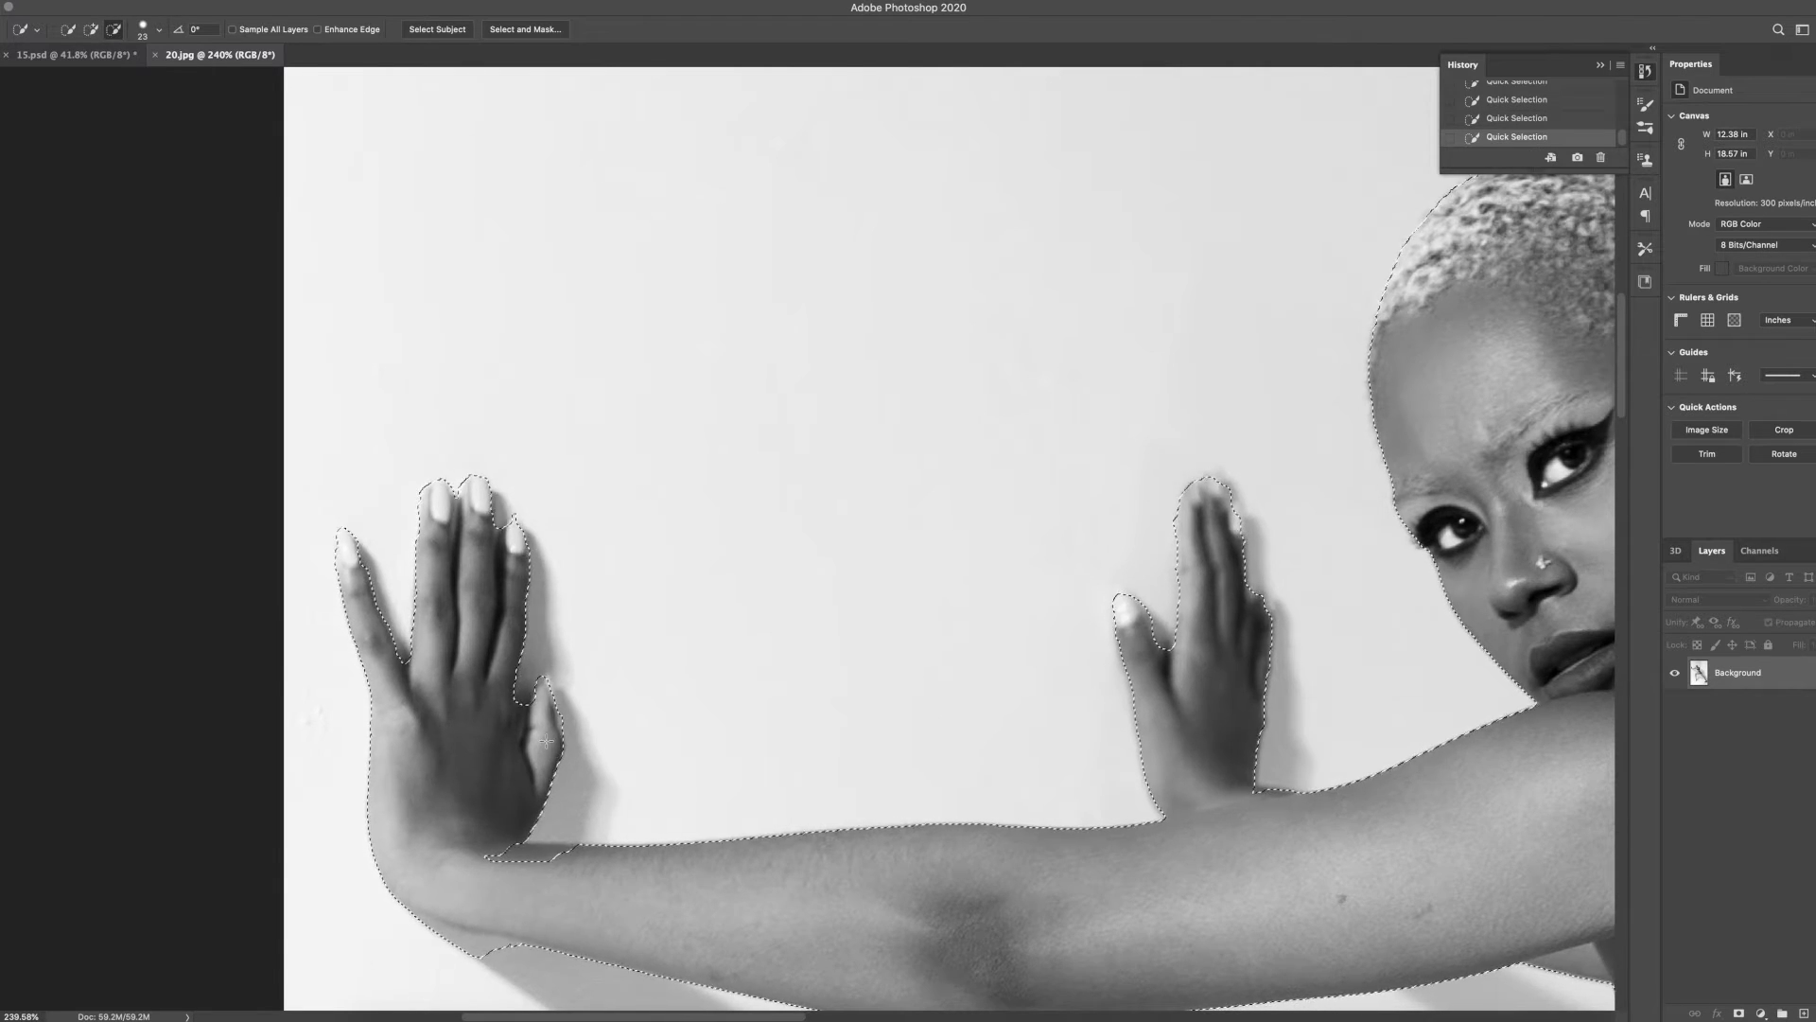
Rework the selection in the shadowed gap between the nearer hand's long fingers and short side finger, including the short finger's tip
scroll(546, 742, up, 5)
alt+click(486, 632)
scroll(517, 639, down, 1)
click(499, 693)
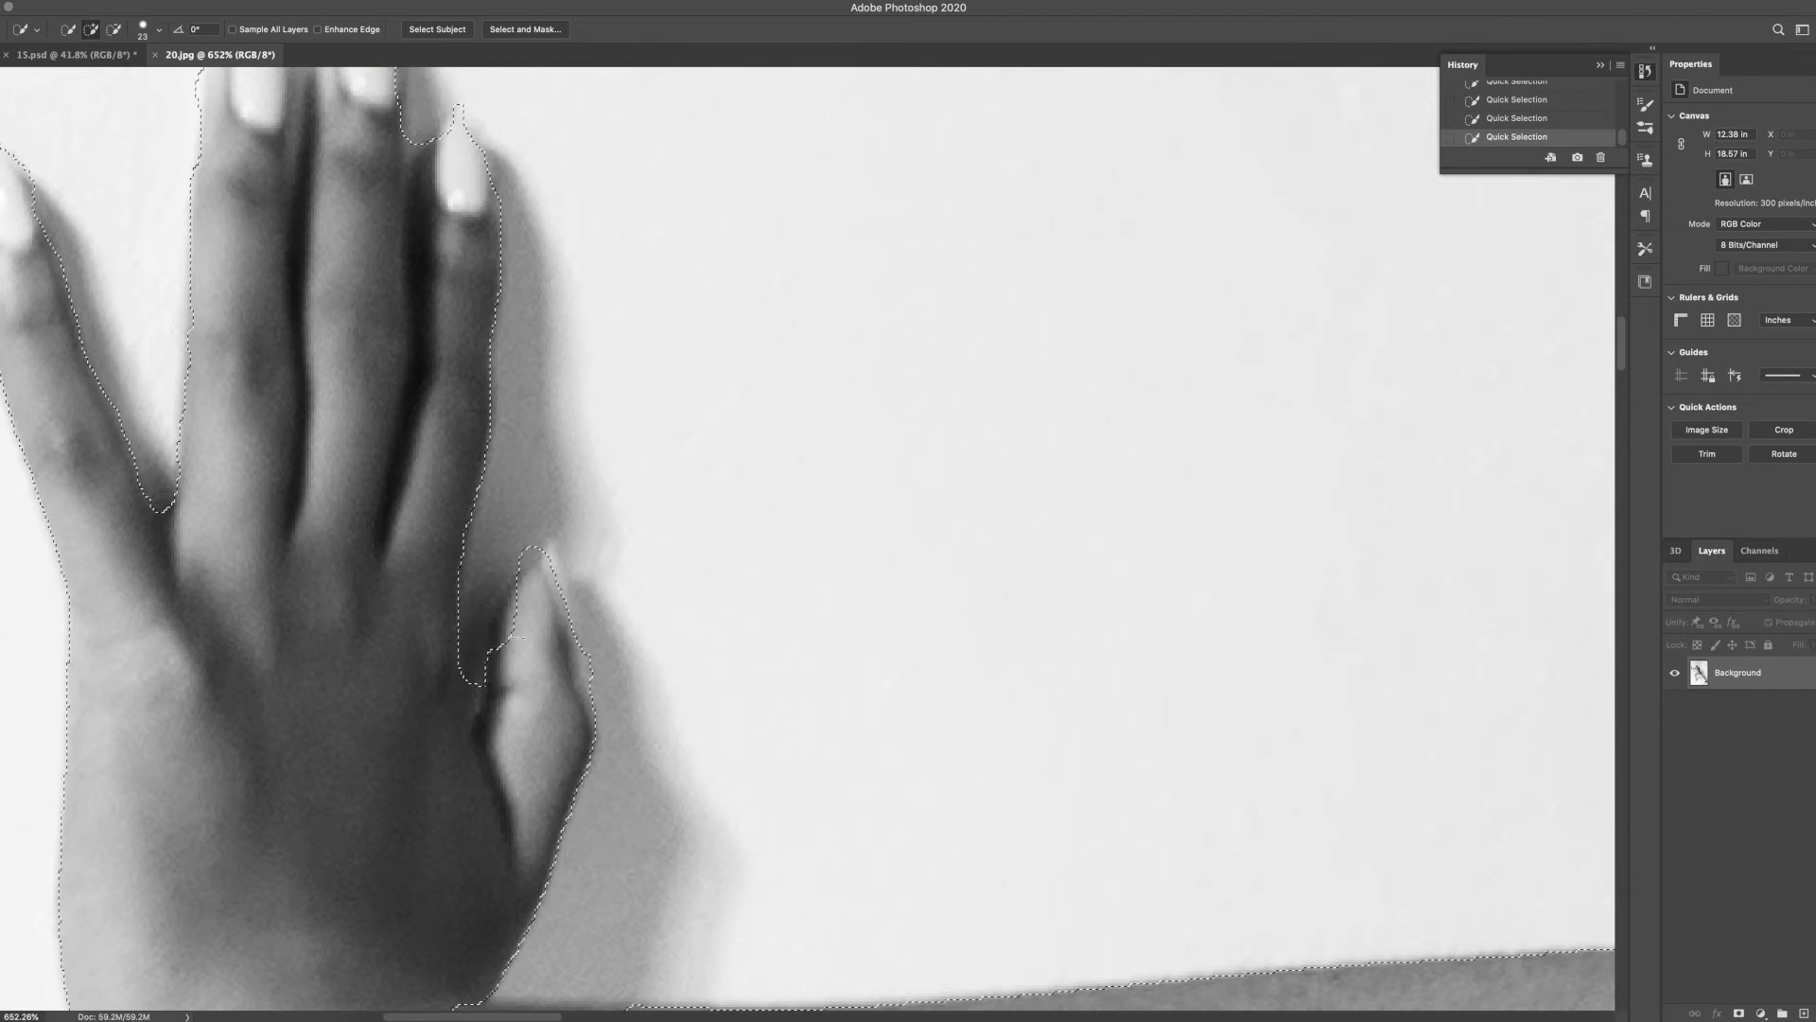
alt+click(480, 643)
key(super+z)
click(528, 663)
key(super+z)
key(super+z)
key(super+z)
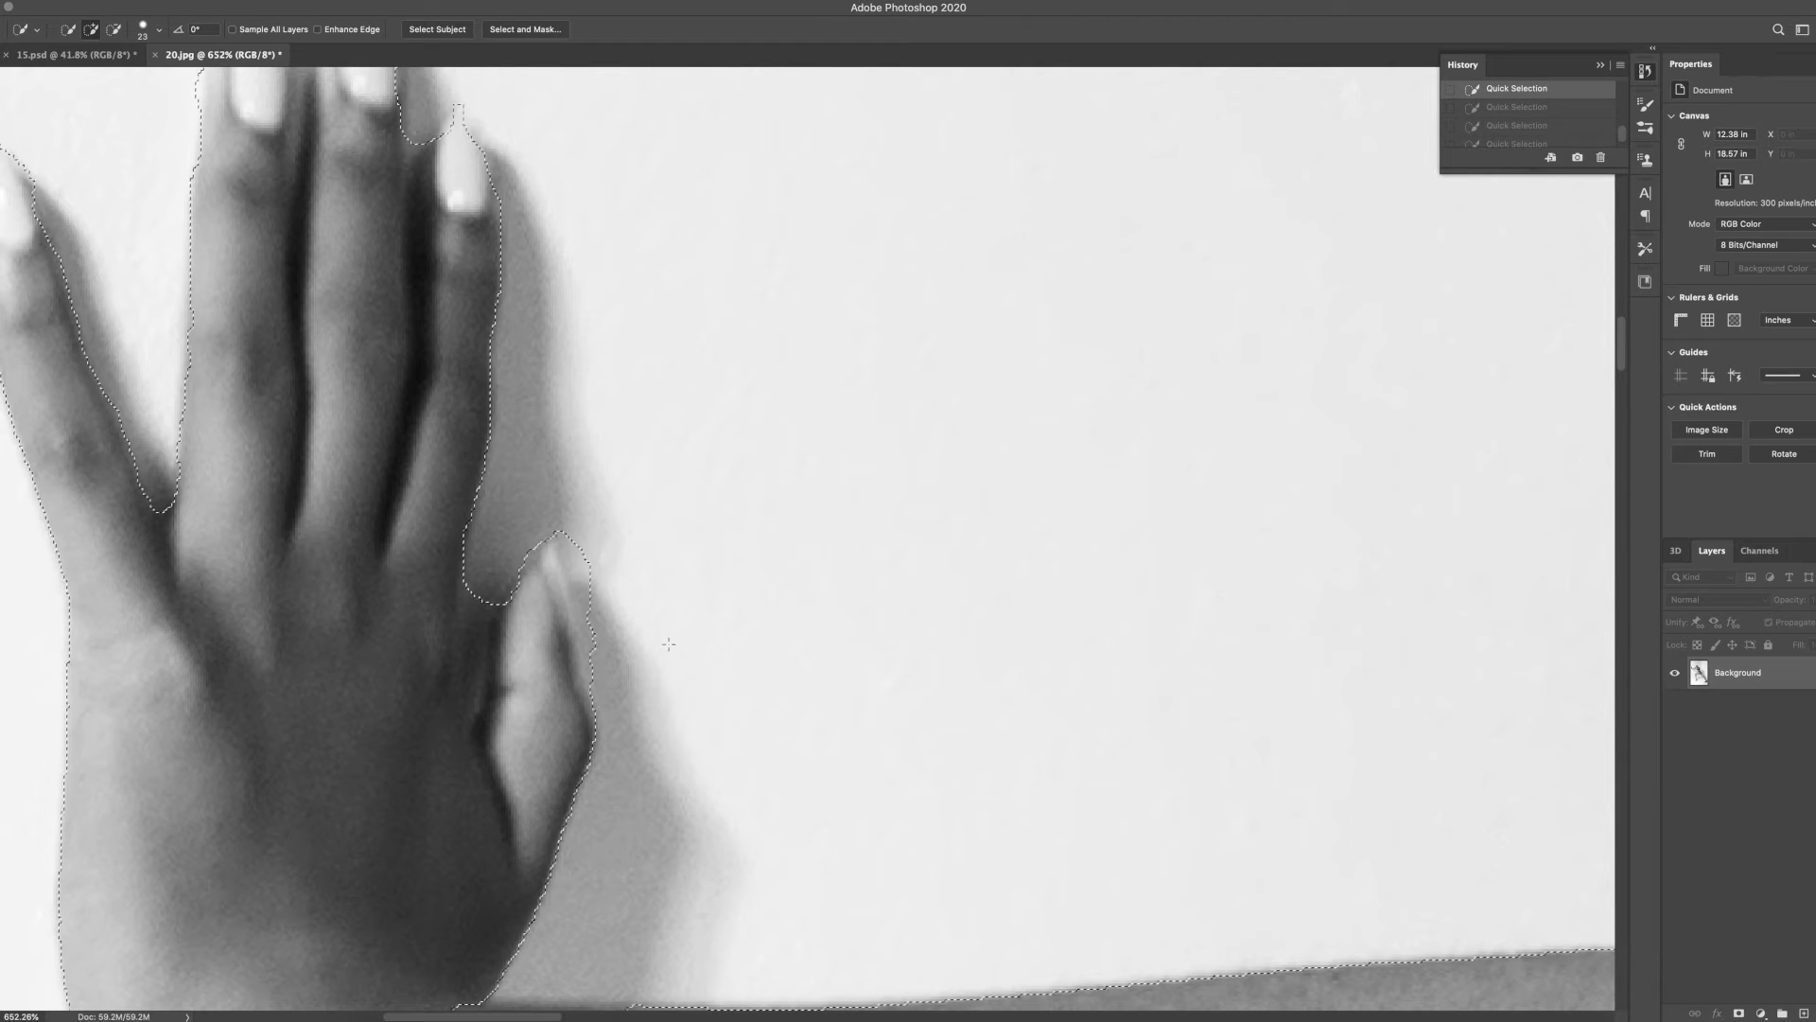
click(543, 545)
Touch up the selection at the nails of the splayed finger and the third long finger on the nearer hand
scroll(531, 519, down, 5)
scroll(833, 596, up, 3)
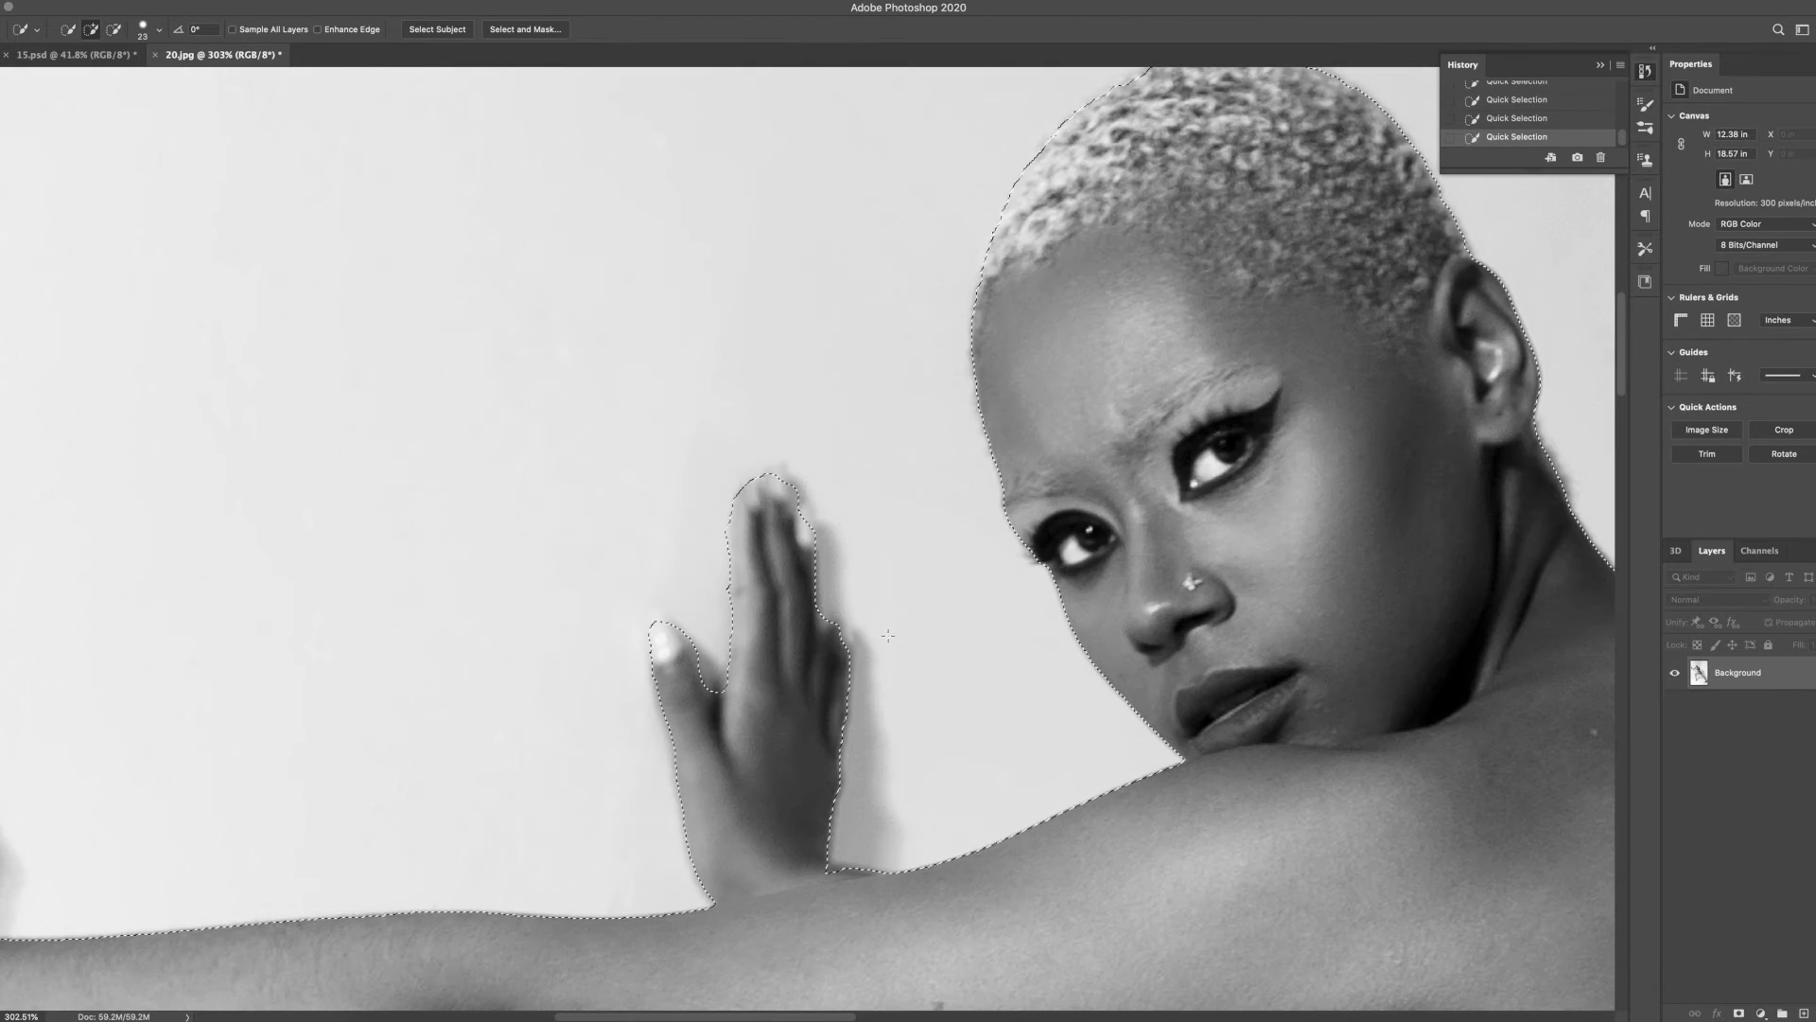
scroll(739, 744, up, 5)
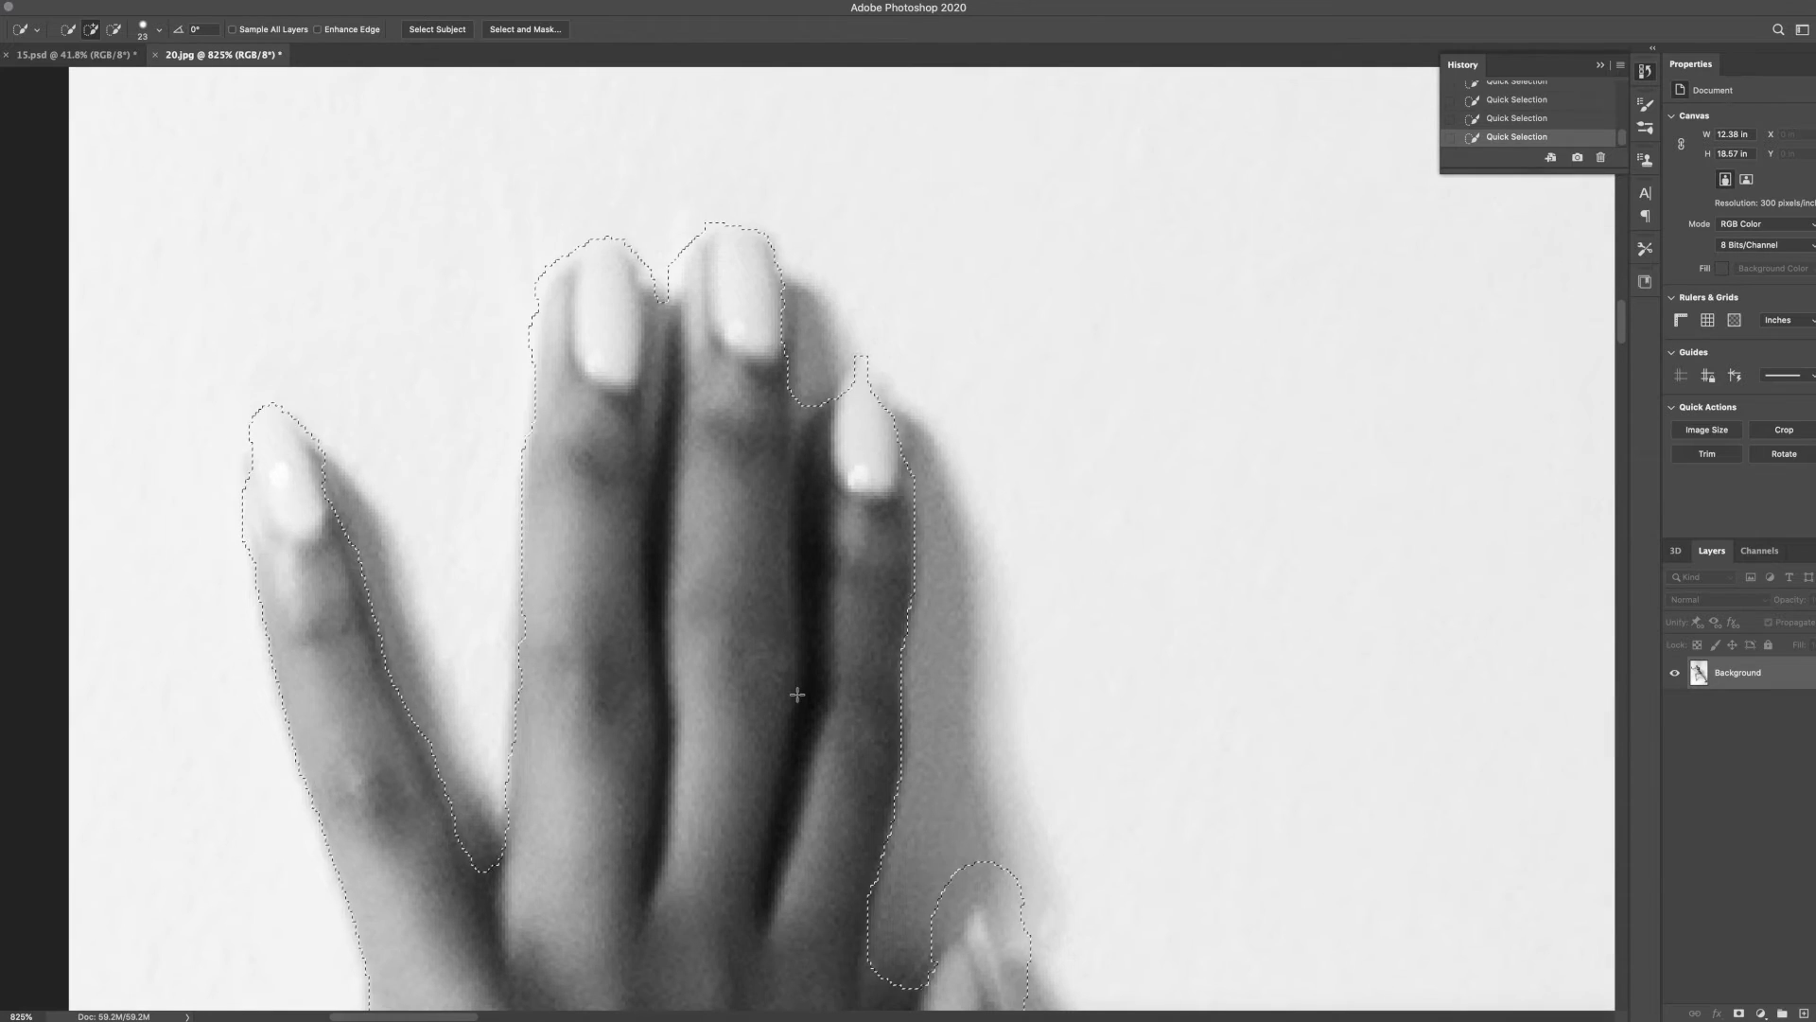
click(257, 457)
scroll(912, 480, up, 1)
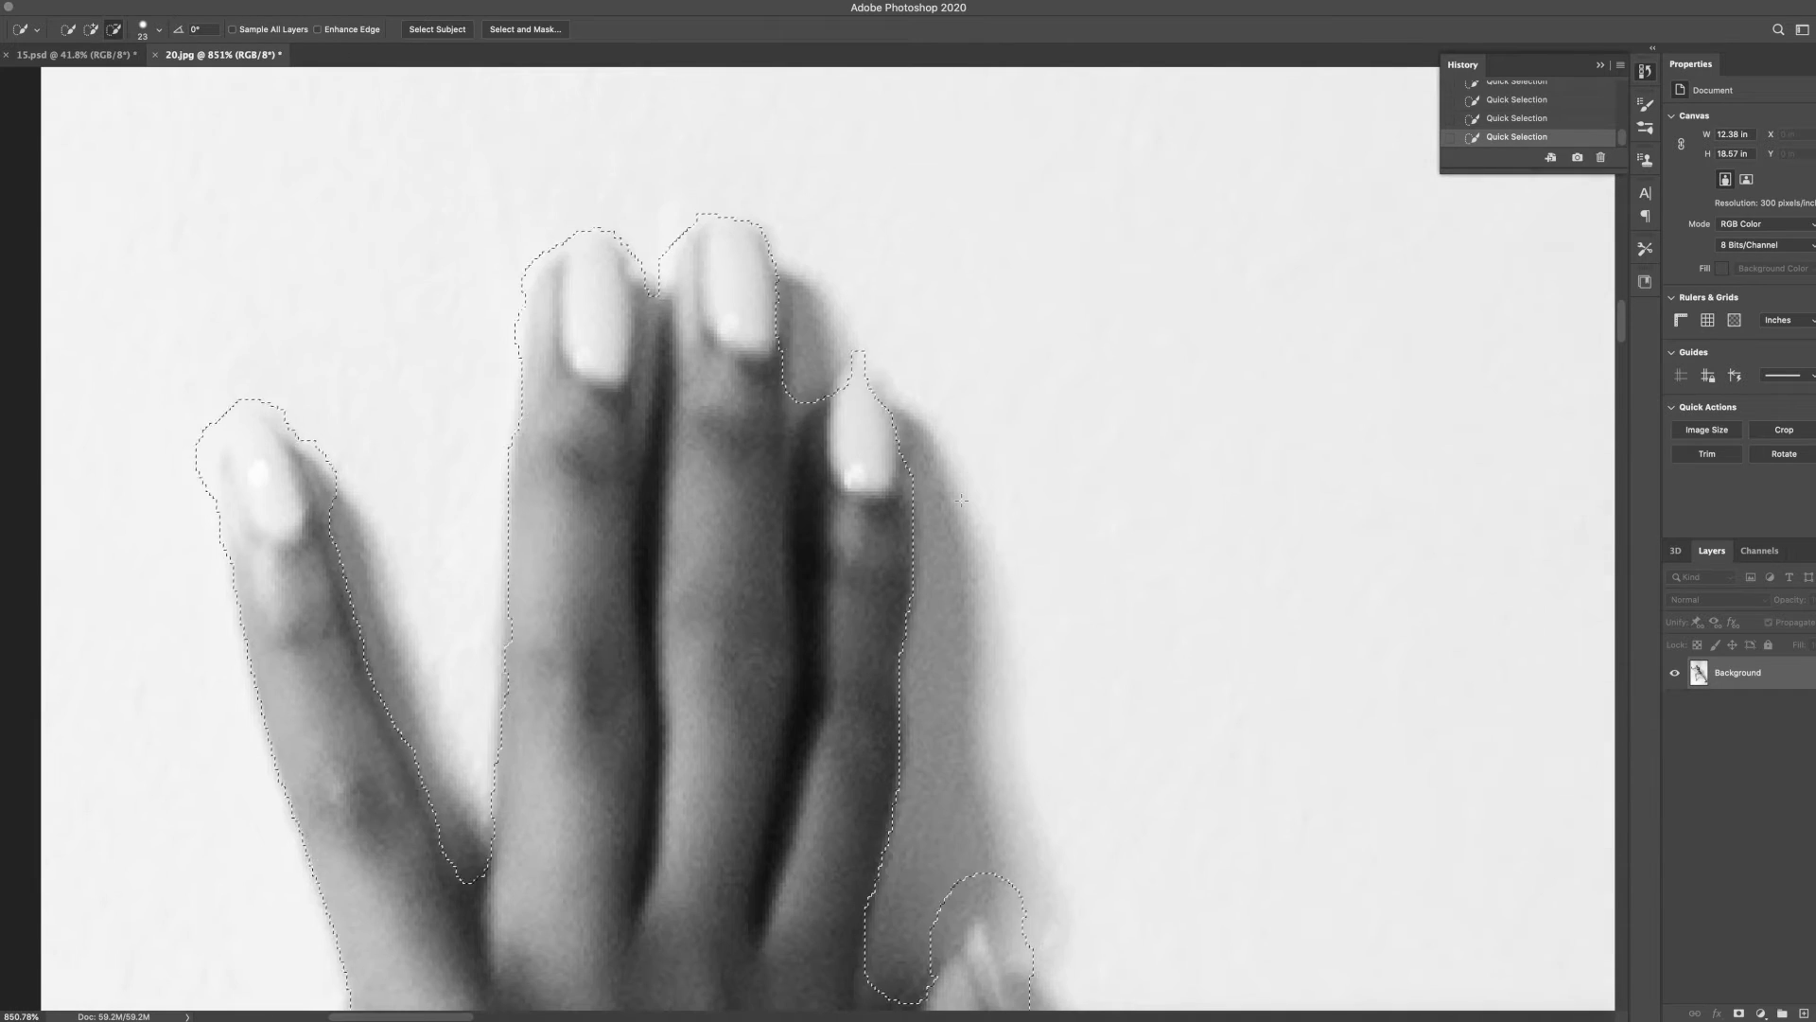
click(863, 427)
Refine the selection along the outer edge of the ruffled shoulder, leaving out the adjoining background
scroll(861, 427, down, 10)
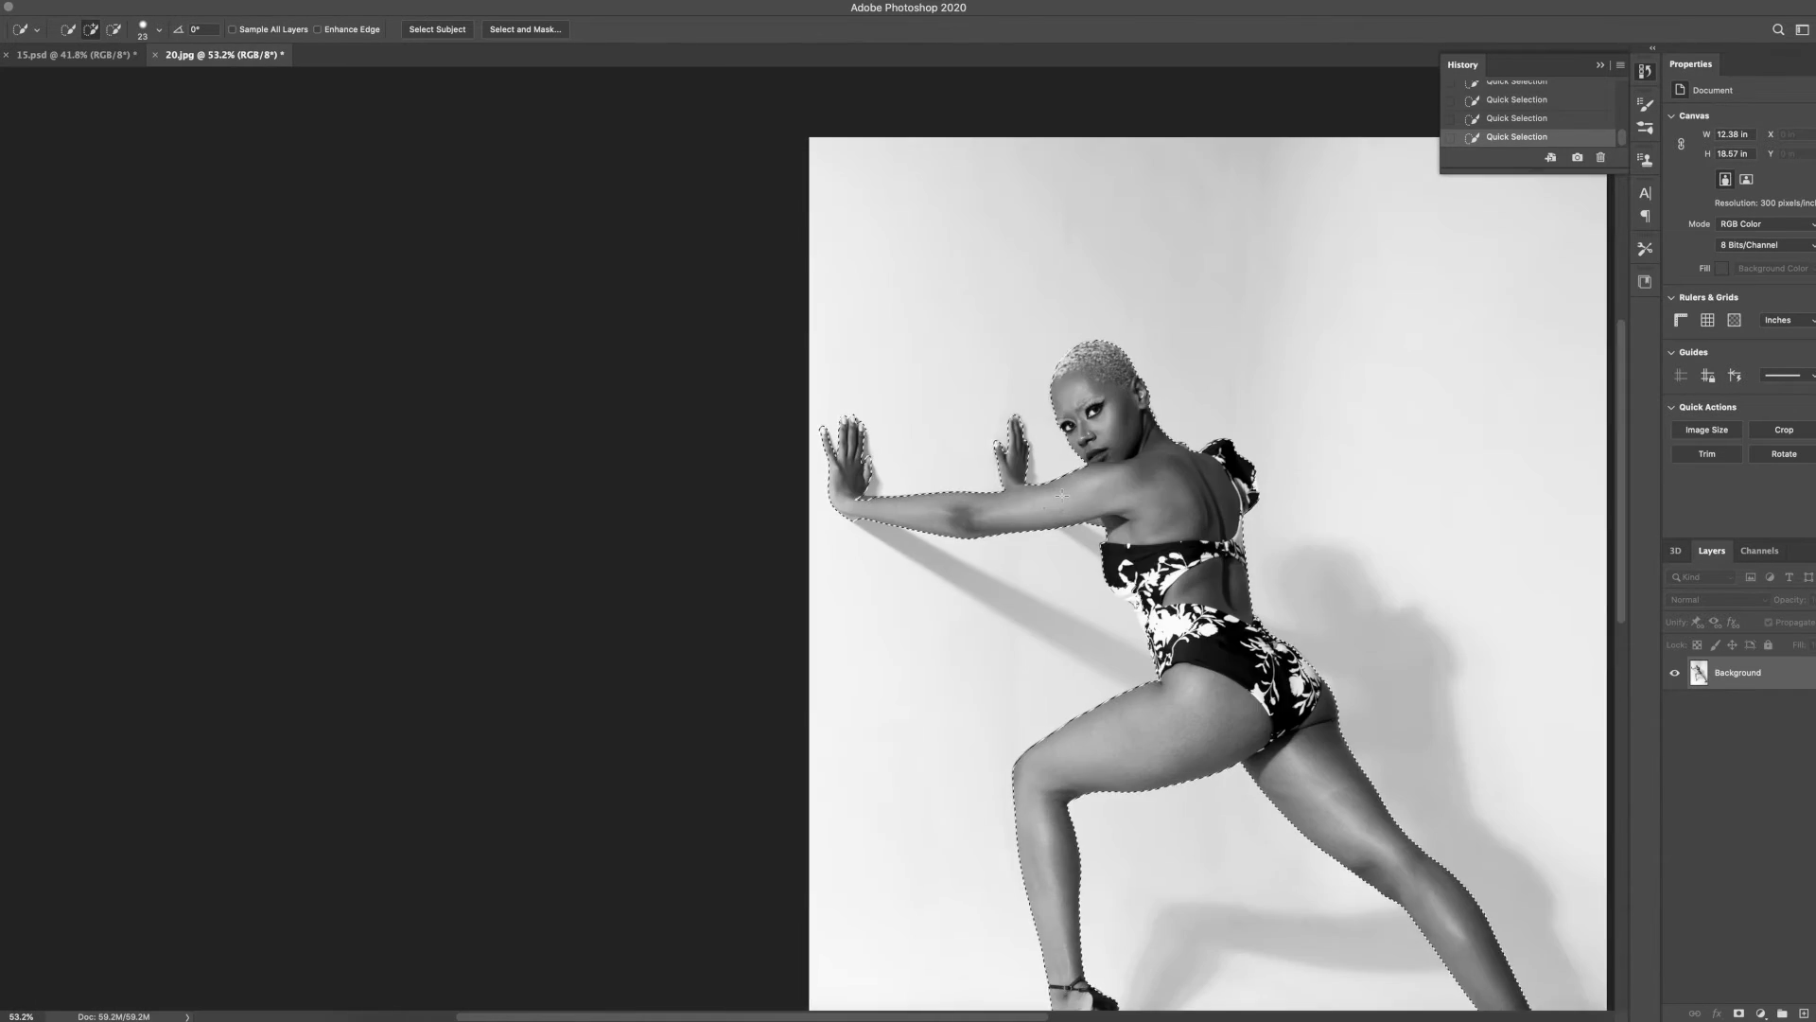
scroll(1372, 431, up, 5)
alt+click(844, 653)
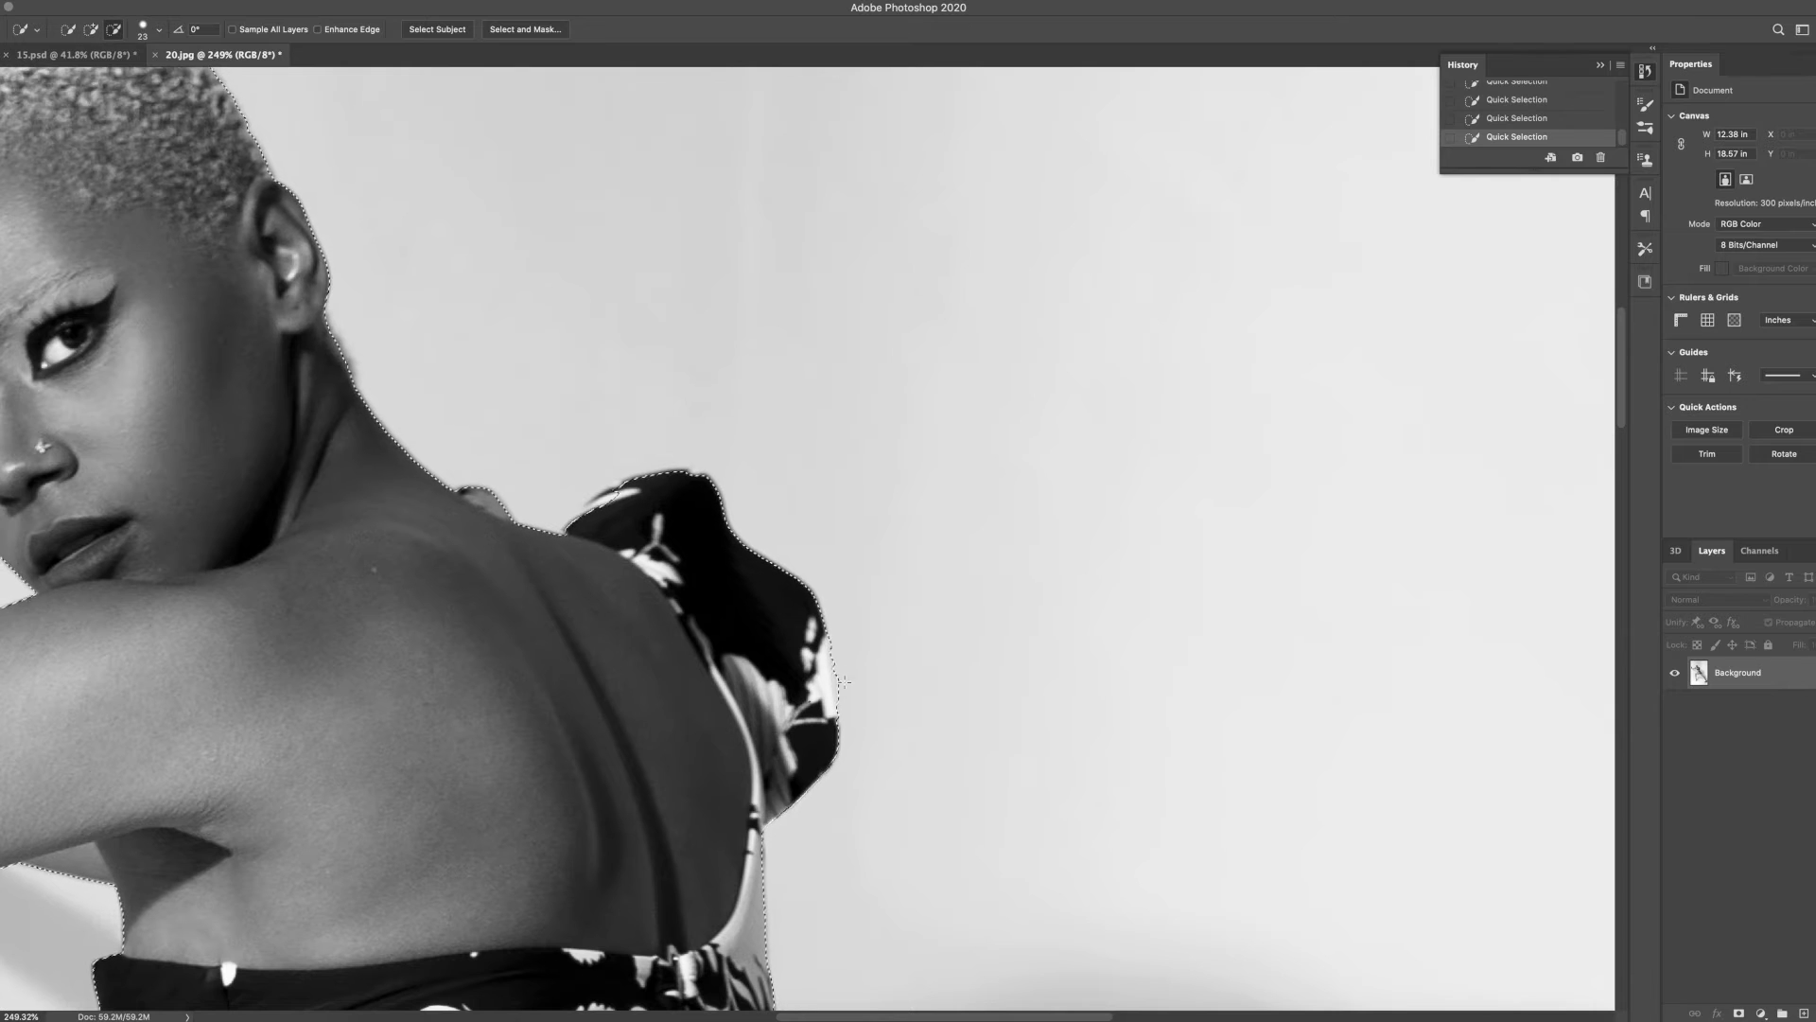
alt+click(838, 656)
scroll(557, 755, down, 3)
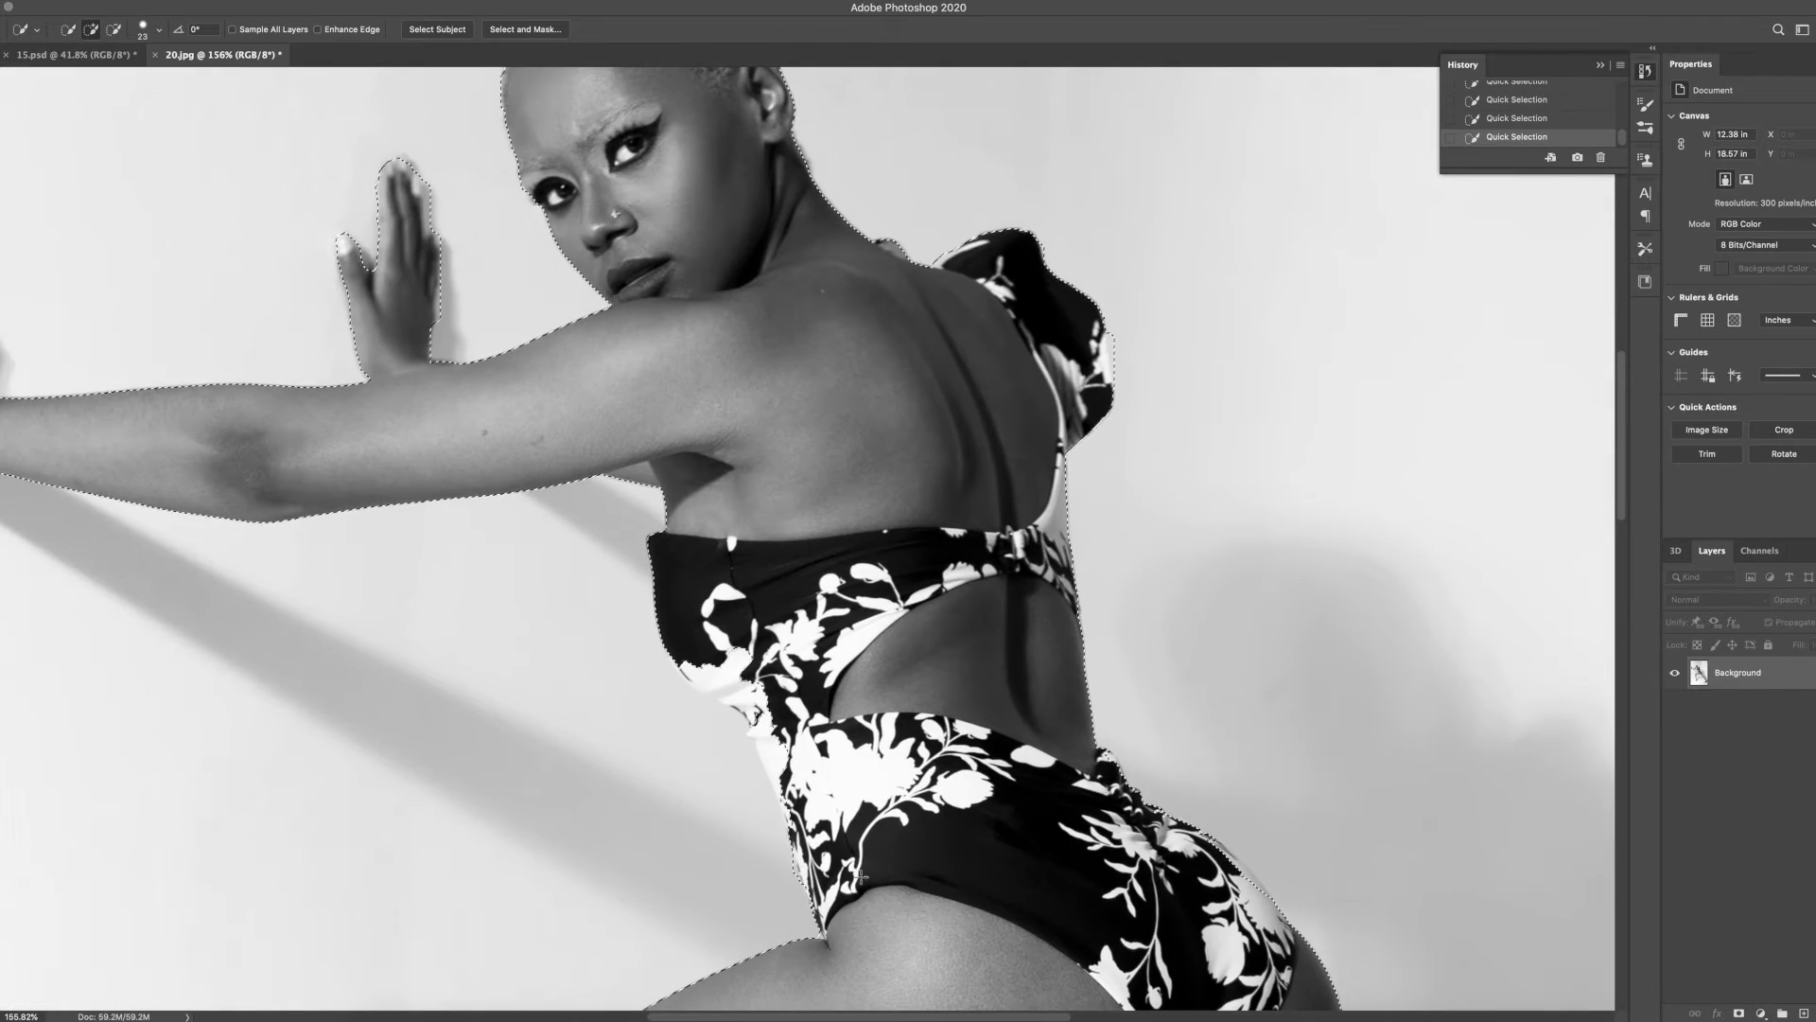
Extend the selection over the missing white floral areas along the swimsuit's front edge at the waist
scroll(558, 755, up, 5)
alt+click(810, 831)
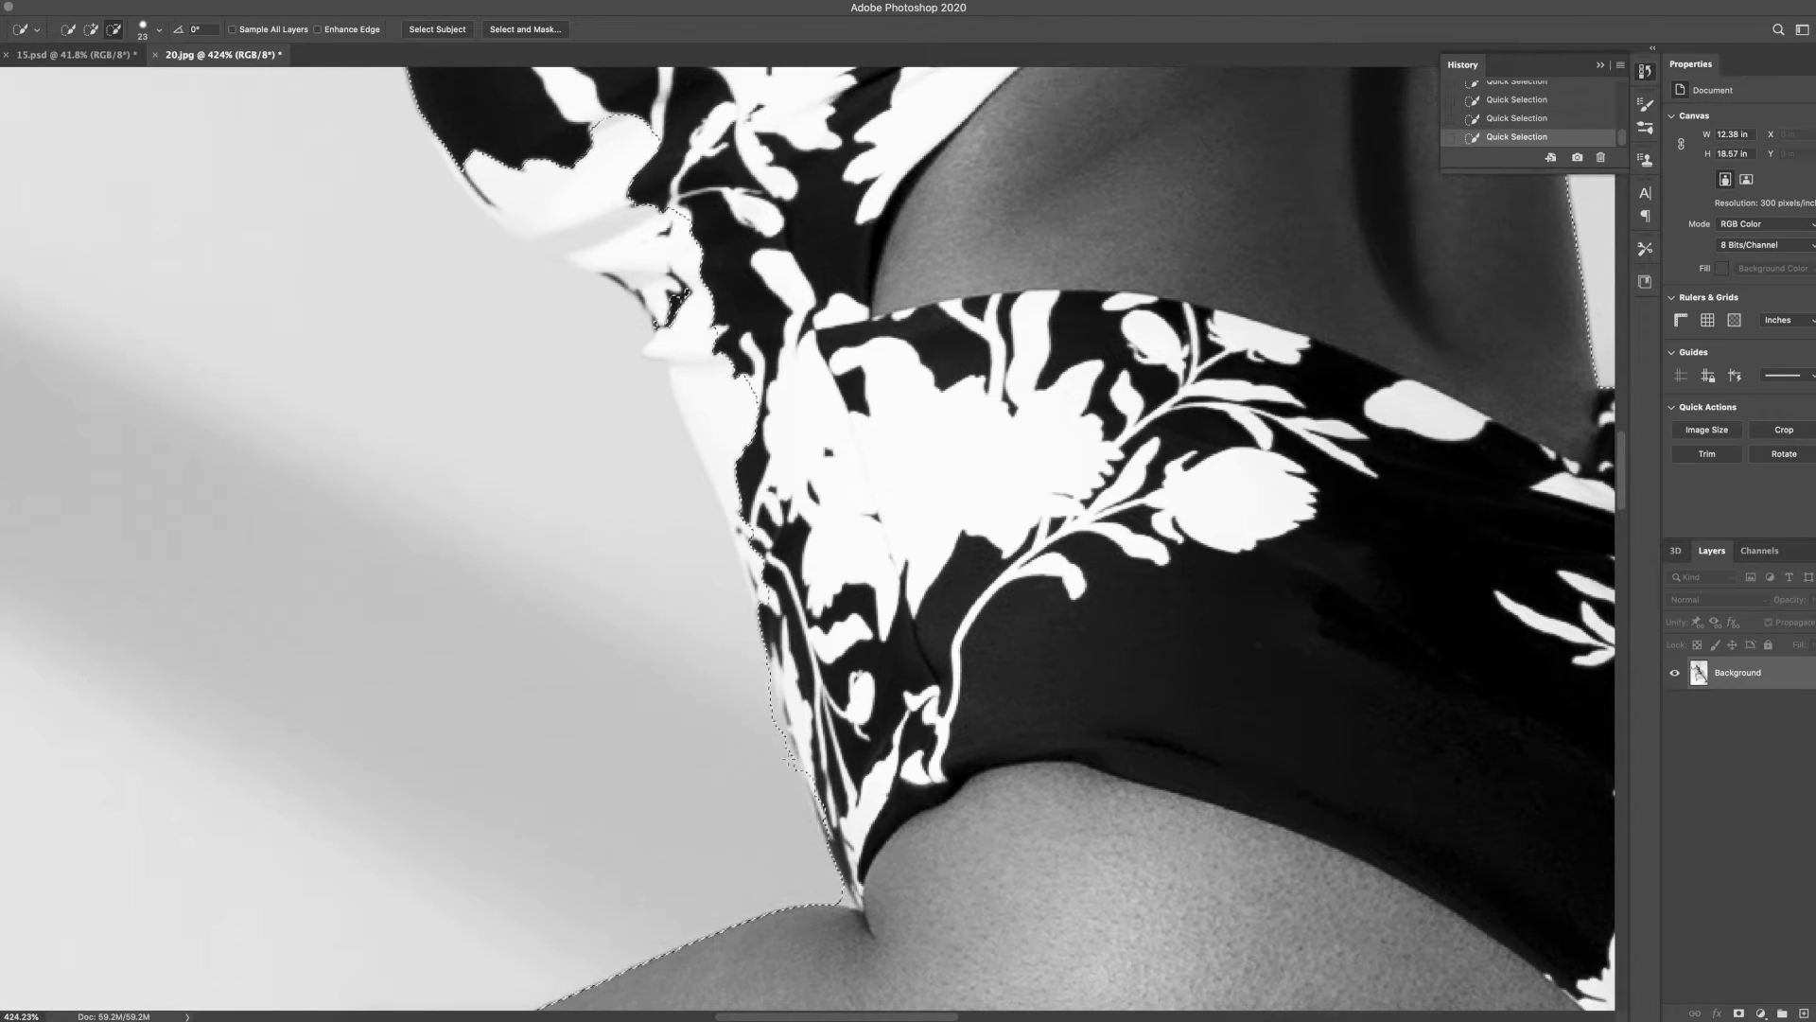
drag(700, 331, 620, 166)
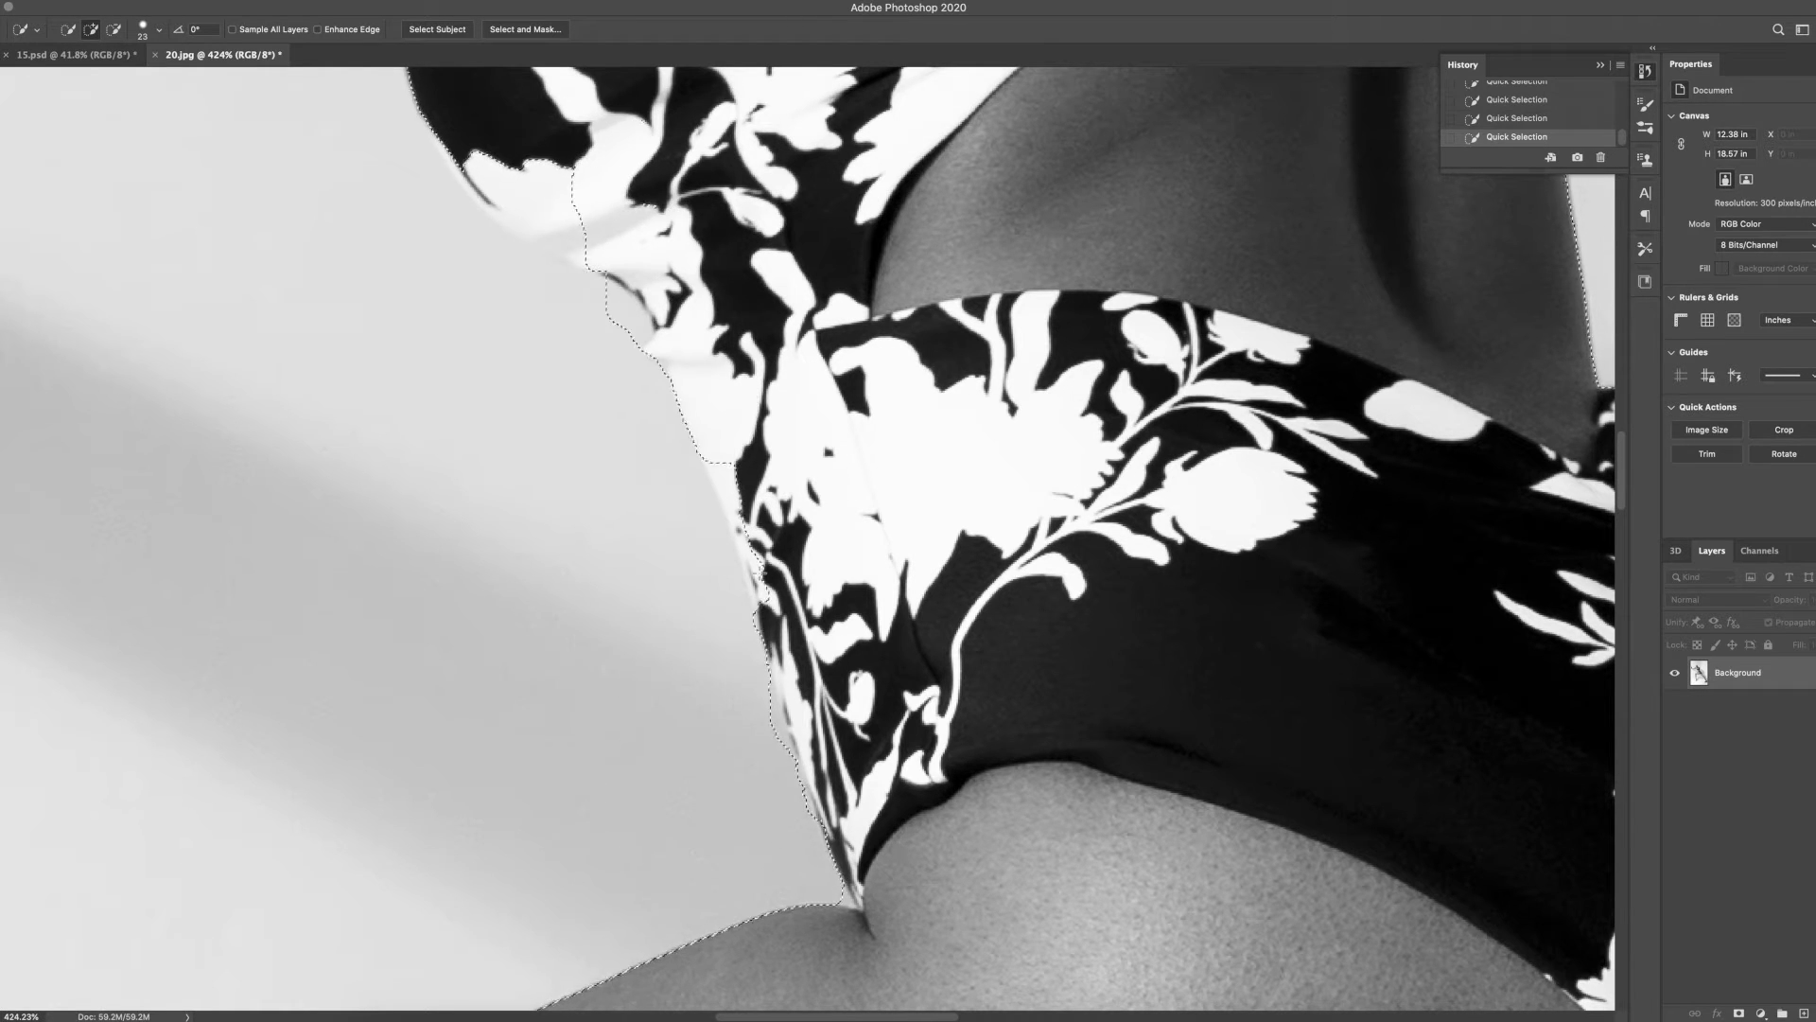
Correct the selection edge from the bust to the waist of the swimsuit, trimming away the background
drag(450, 151, 484, 320)
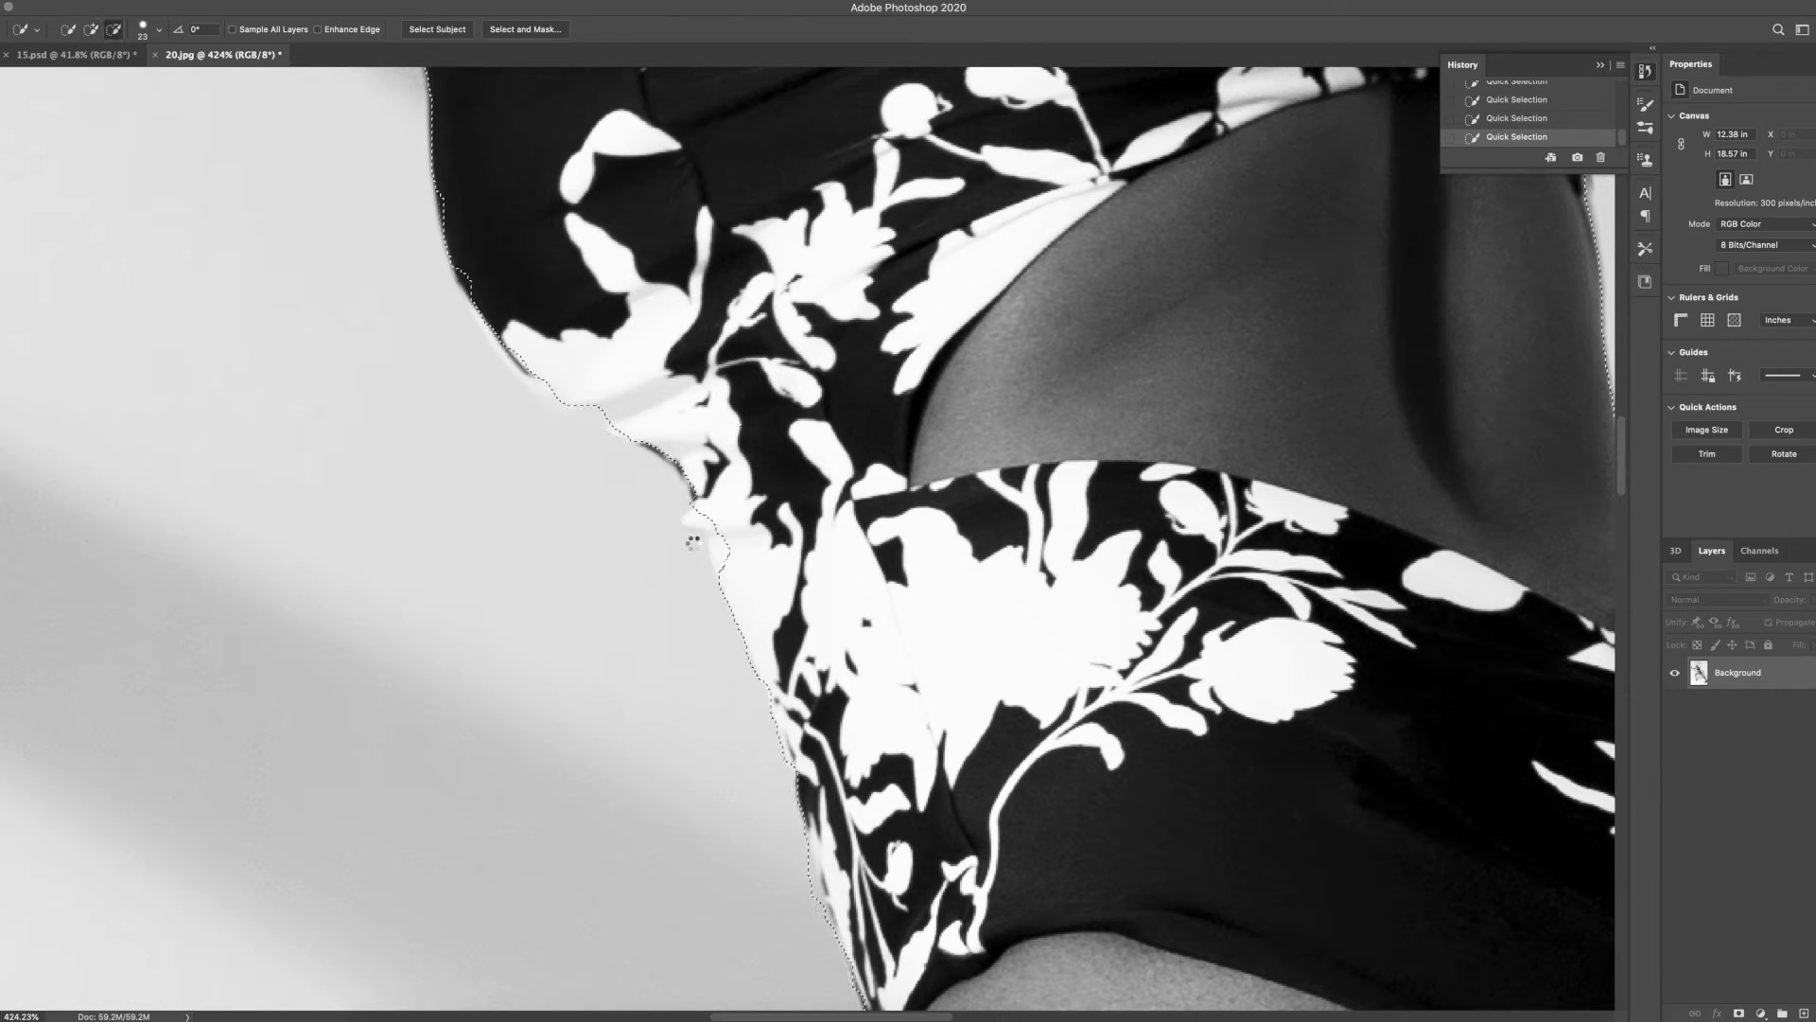
key(super+z)
alt+click(676, 513)
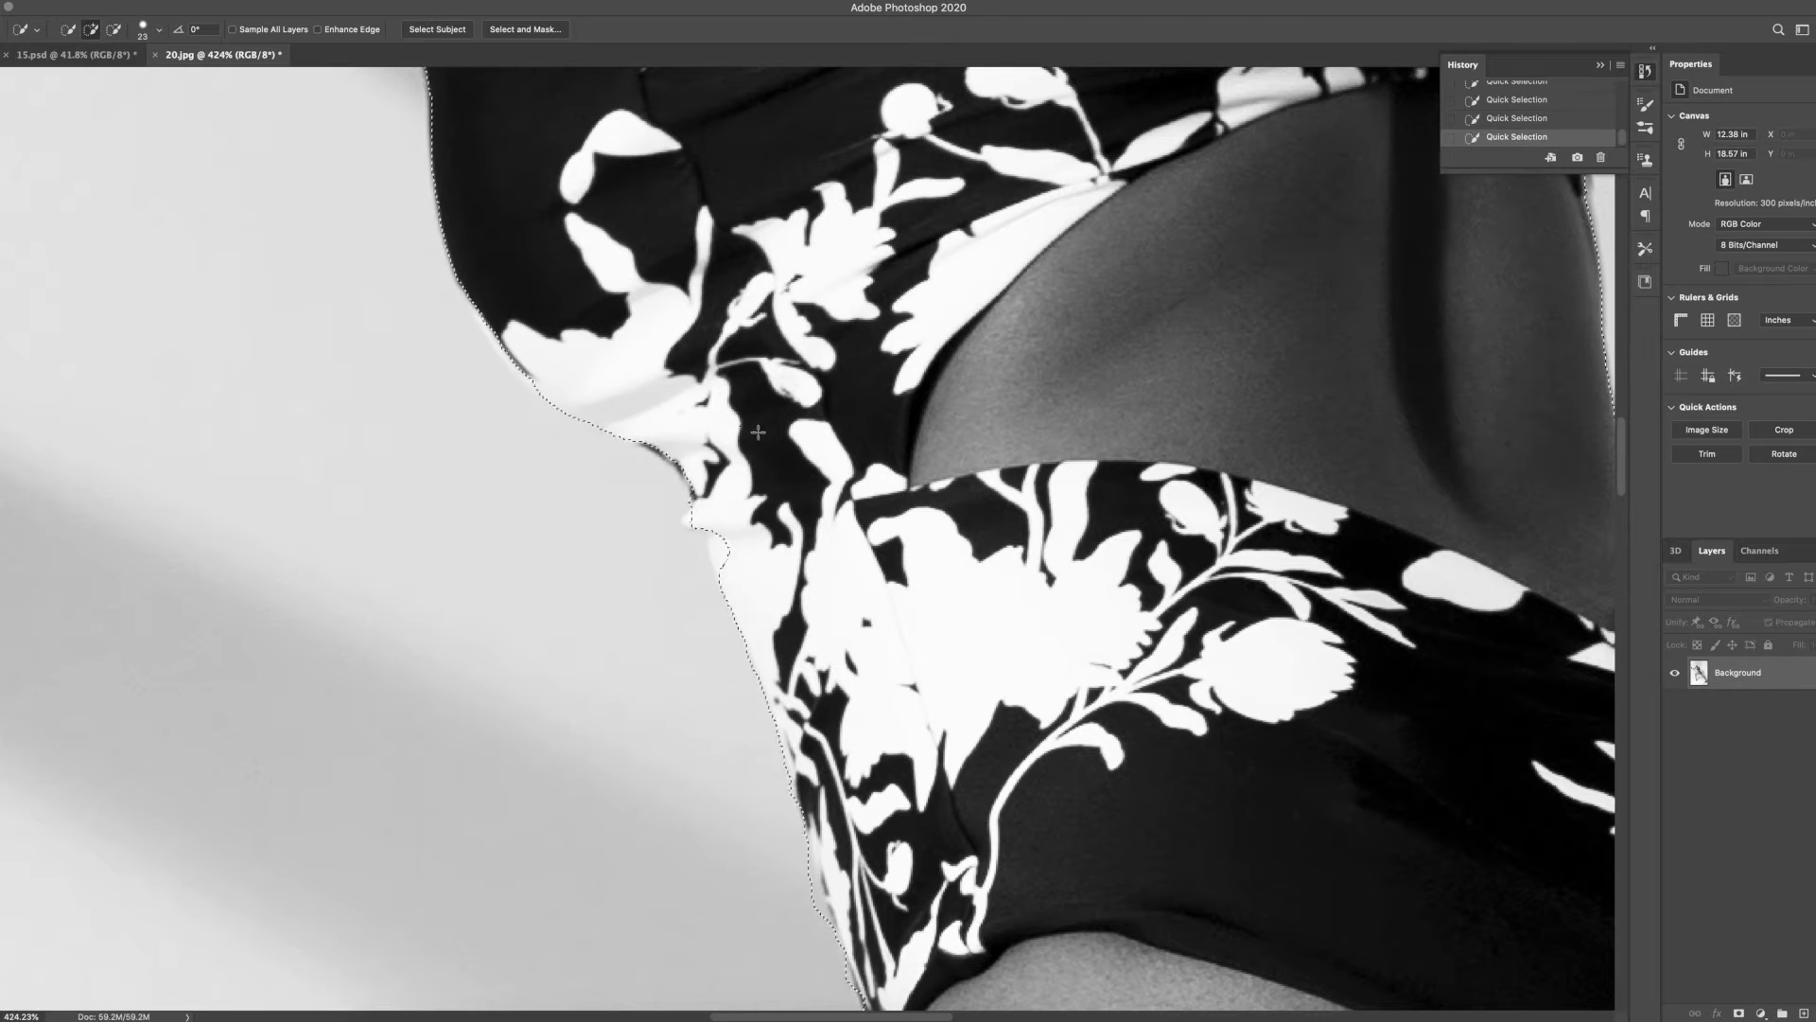
key(super+z)
alt+click(720, 549)
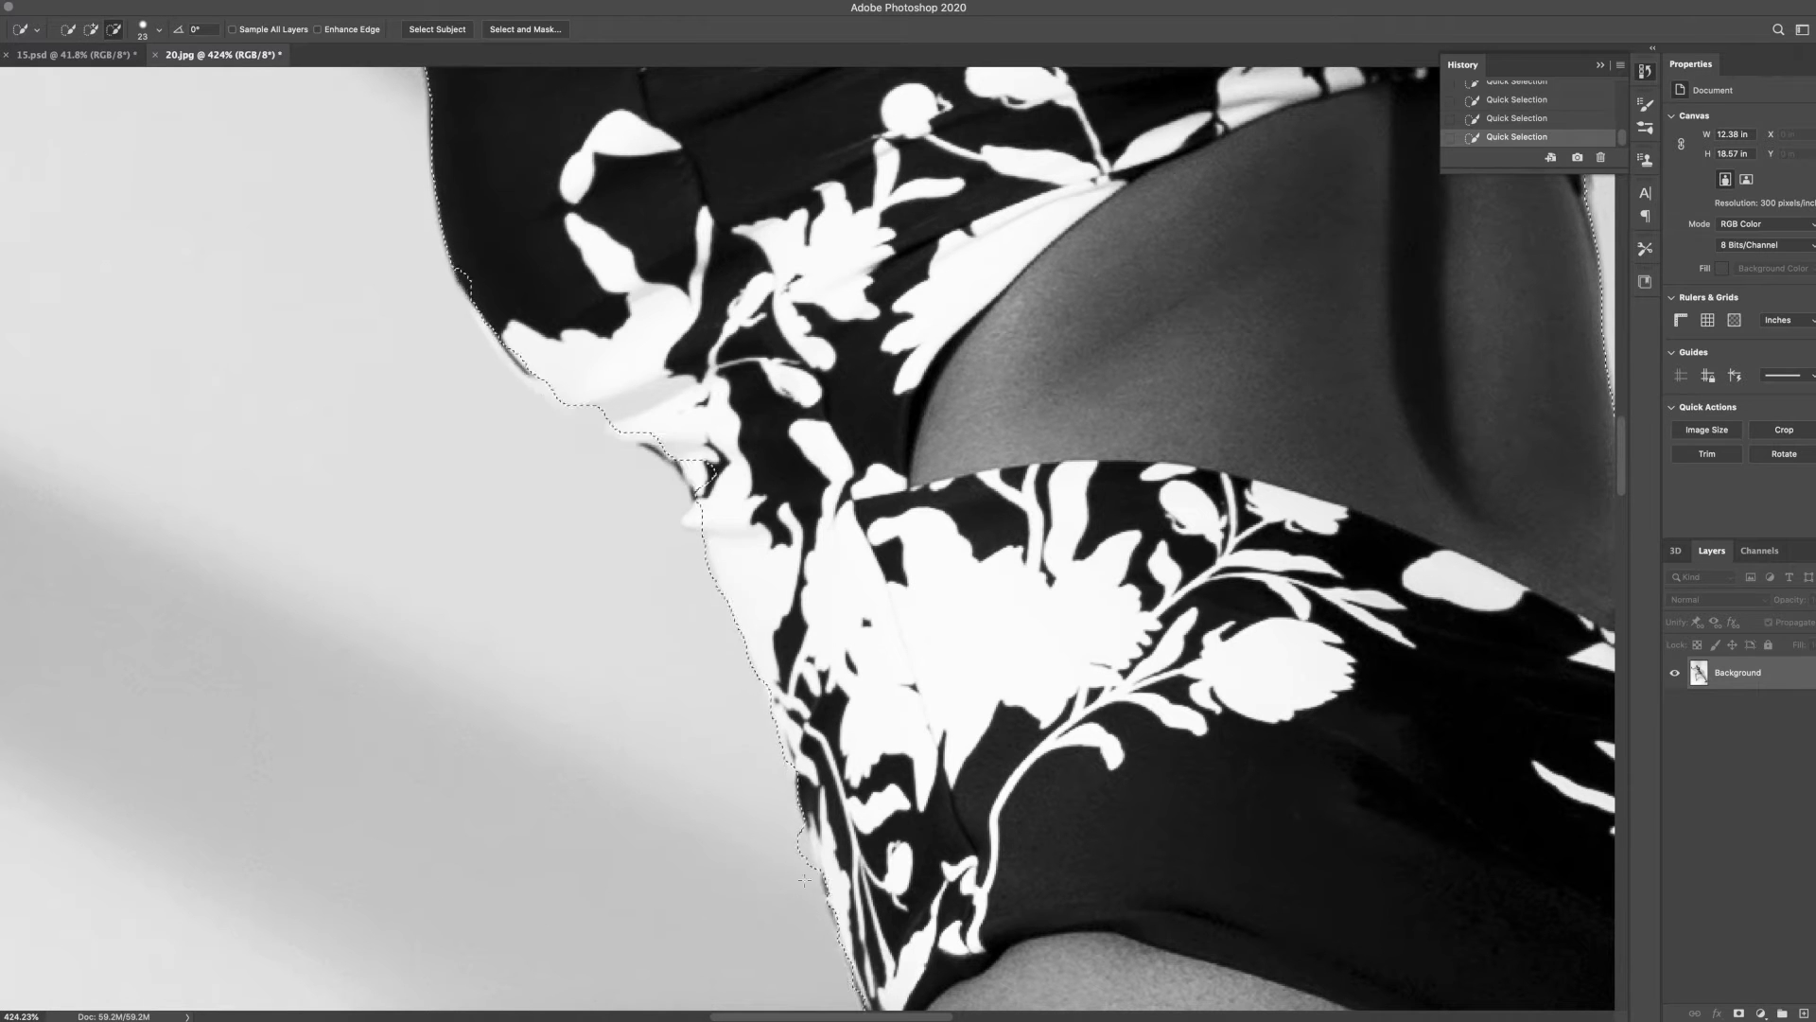
scroll(876, 932, down, 3)
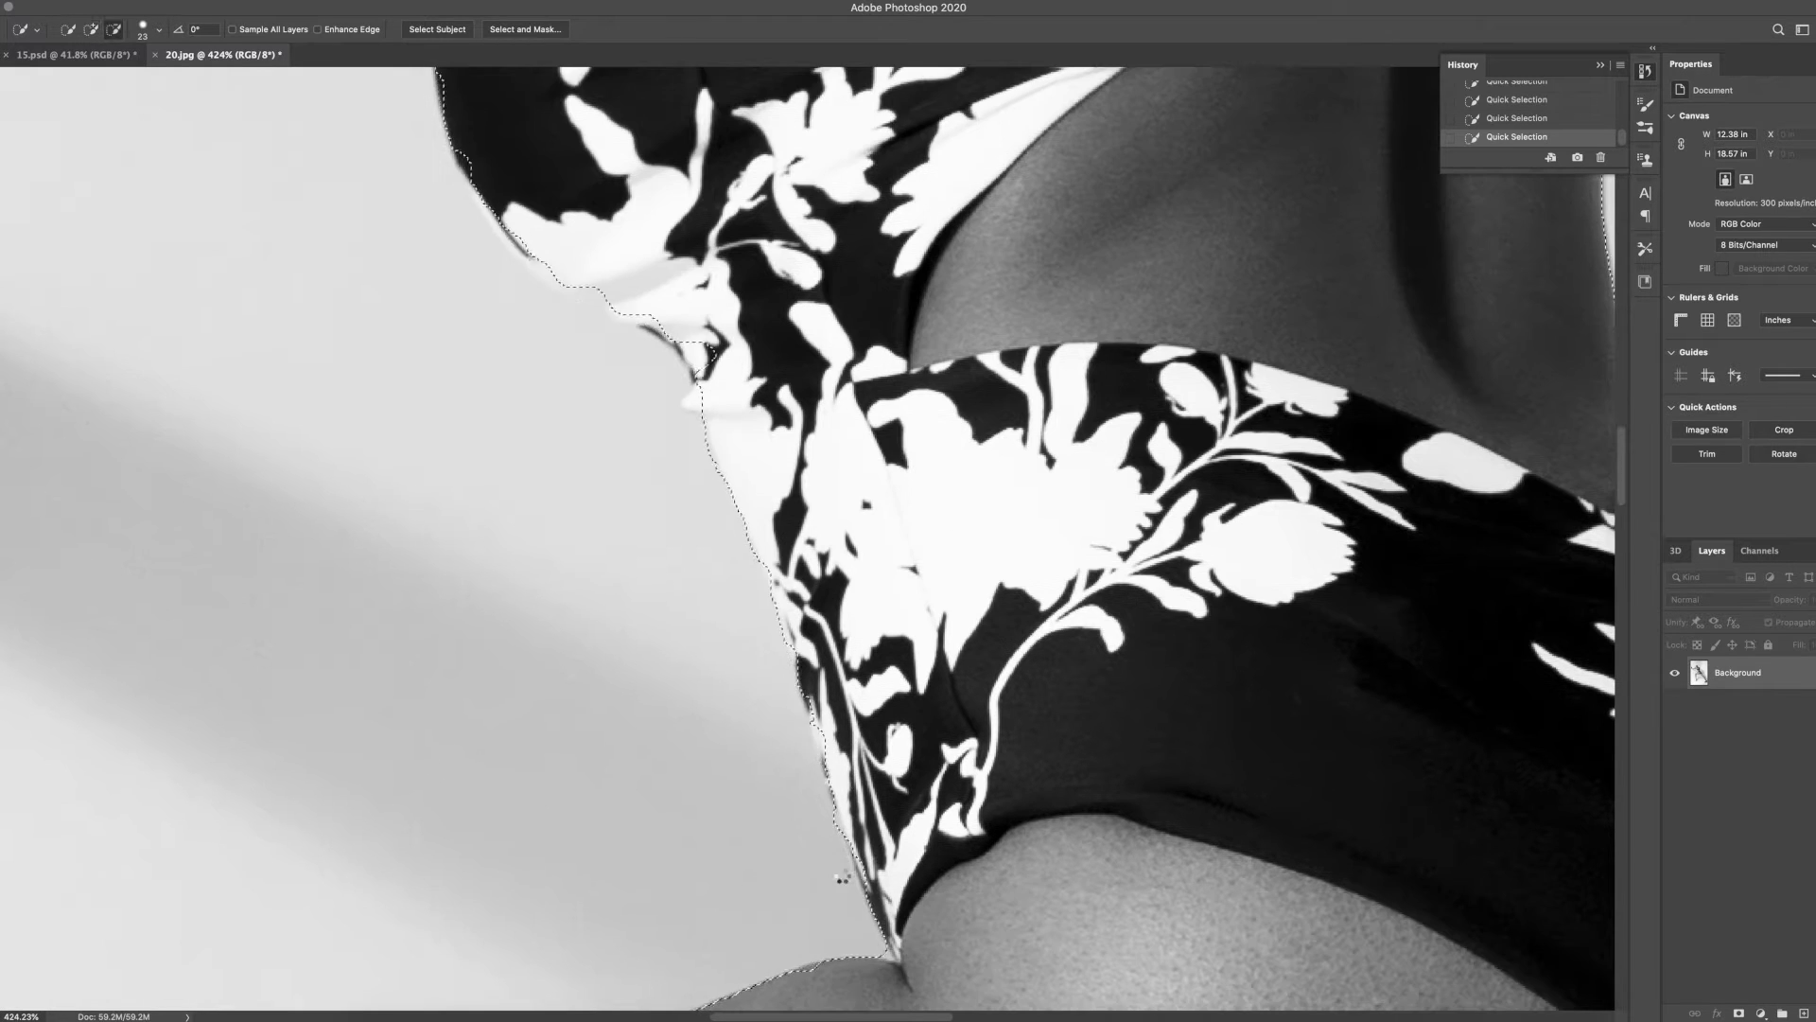
Subtract the background between the heel and sole of the front shoe from the model's selection
scroll(839, 876, down, 10)
scroll(975, 795, up, 6)
scroll(946, 719, down, 2)
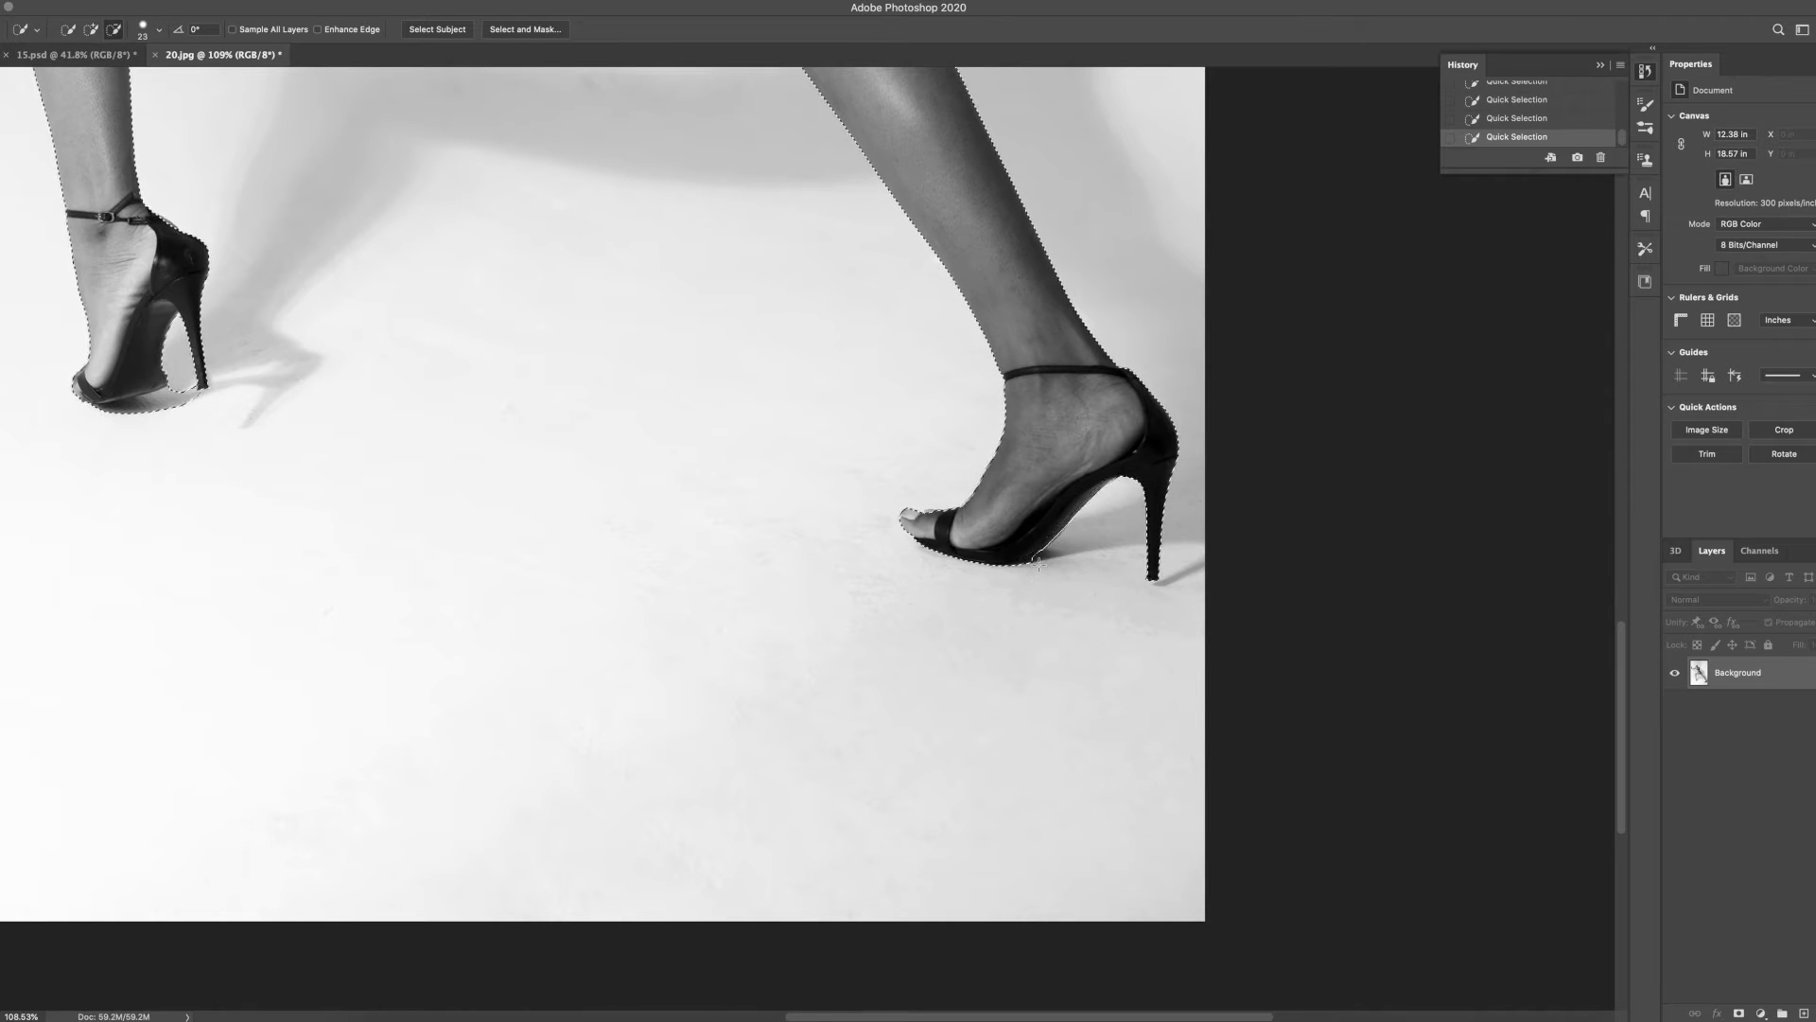
scroll(1221, 481, left, 5)
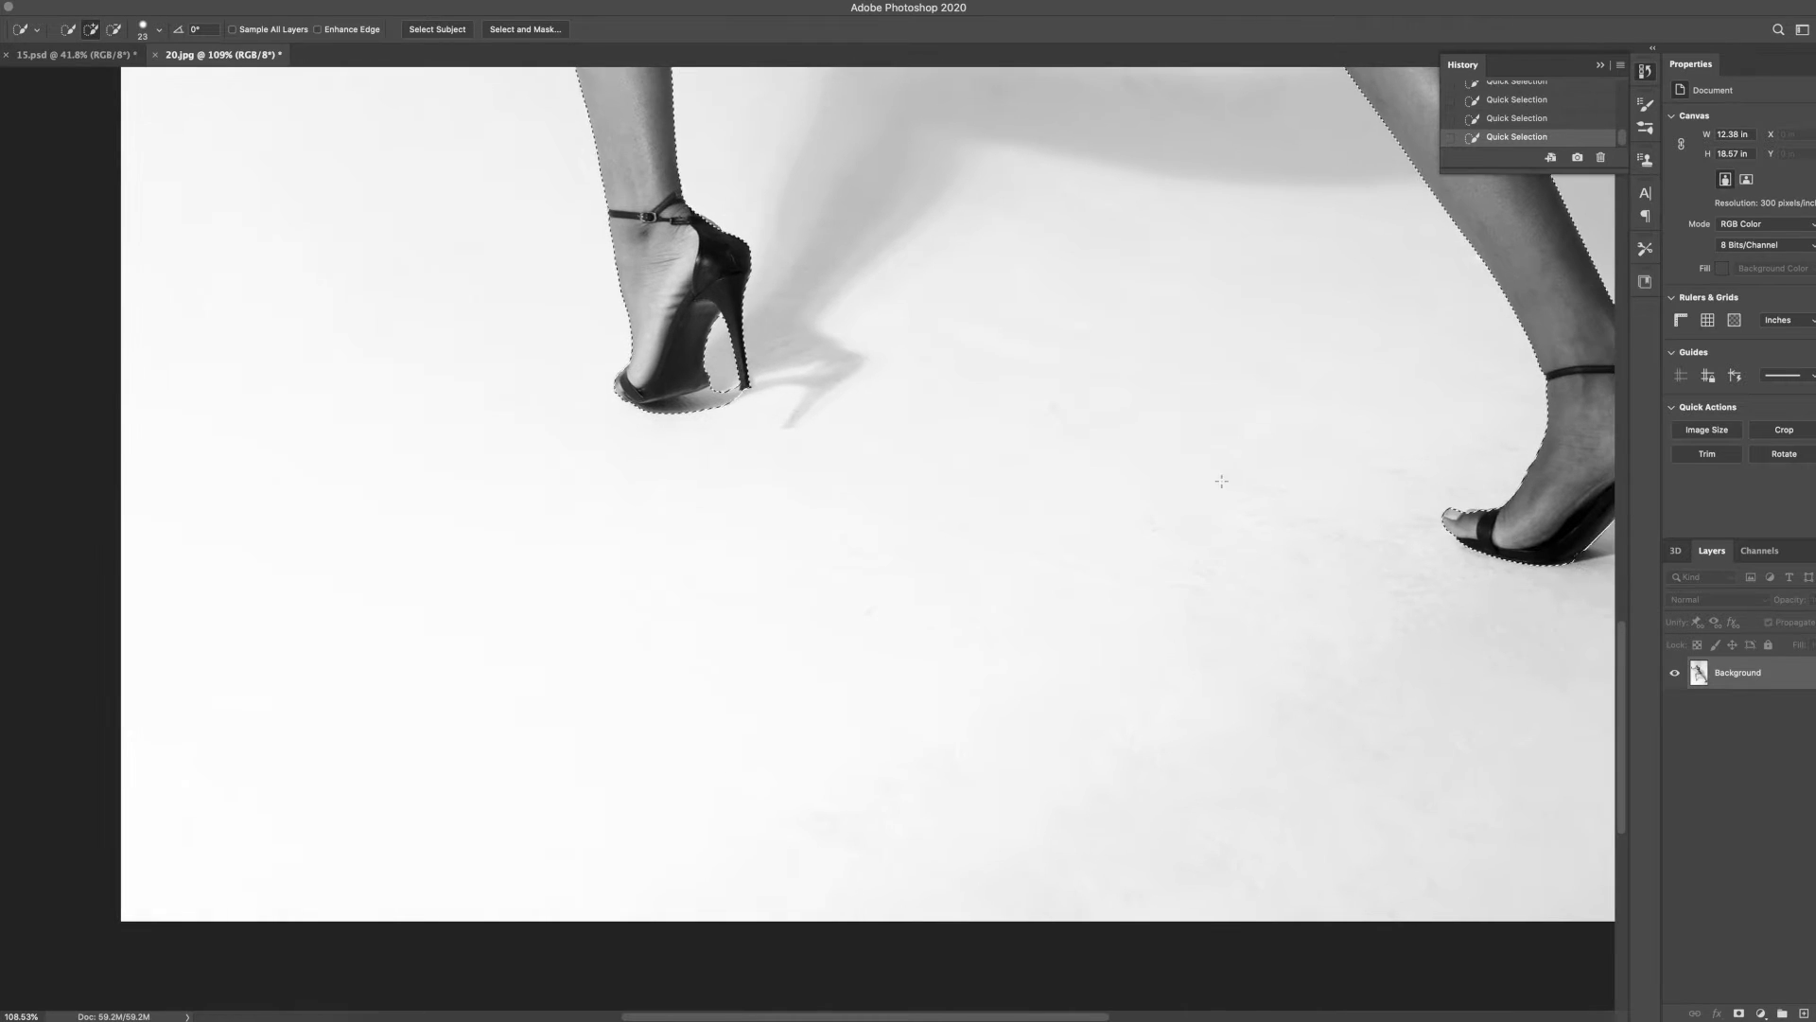
alt+click(720, 388)
alt+click(628, 377)
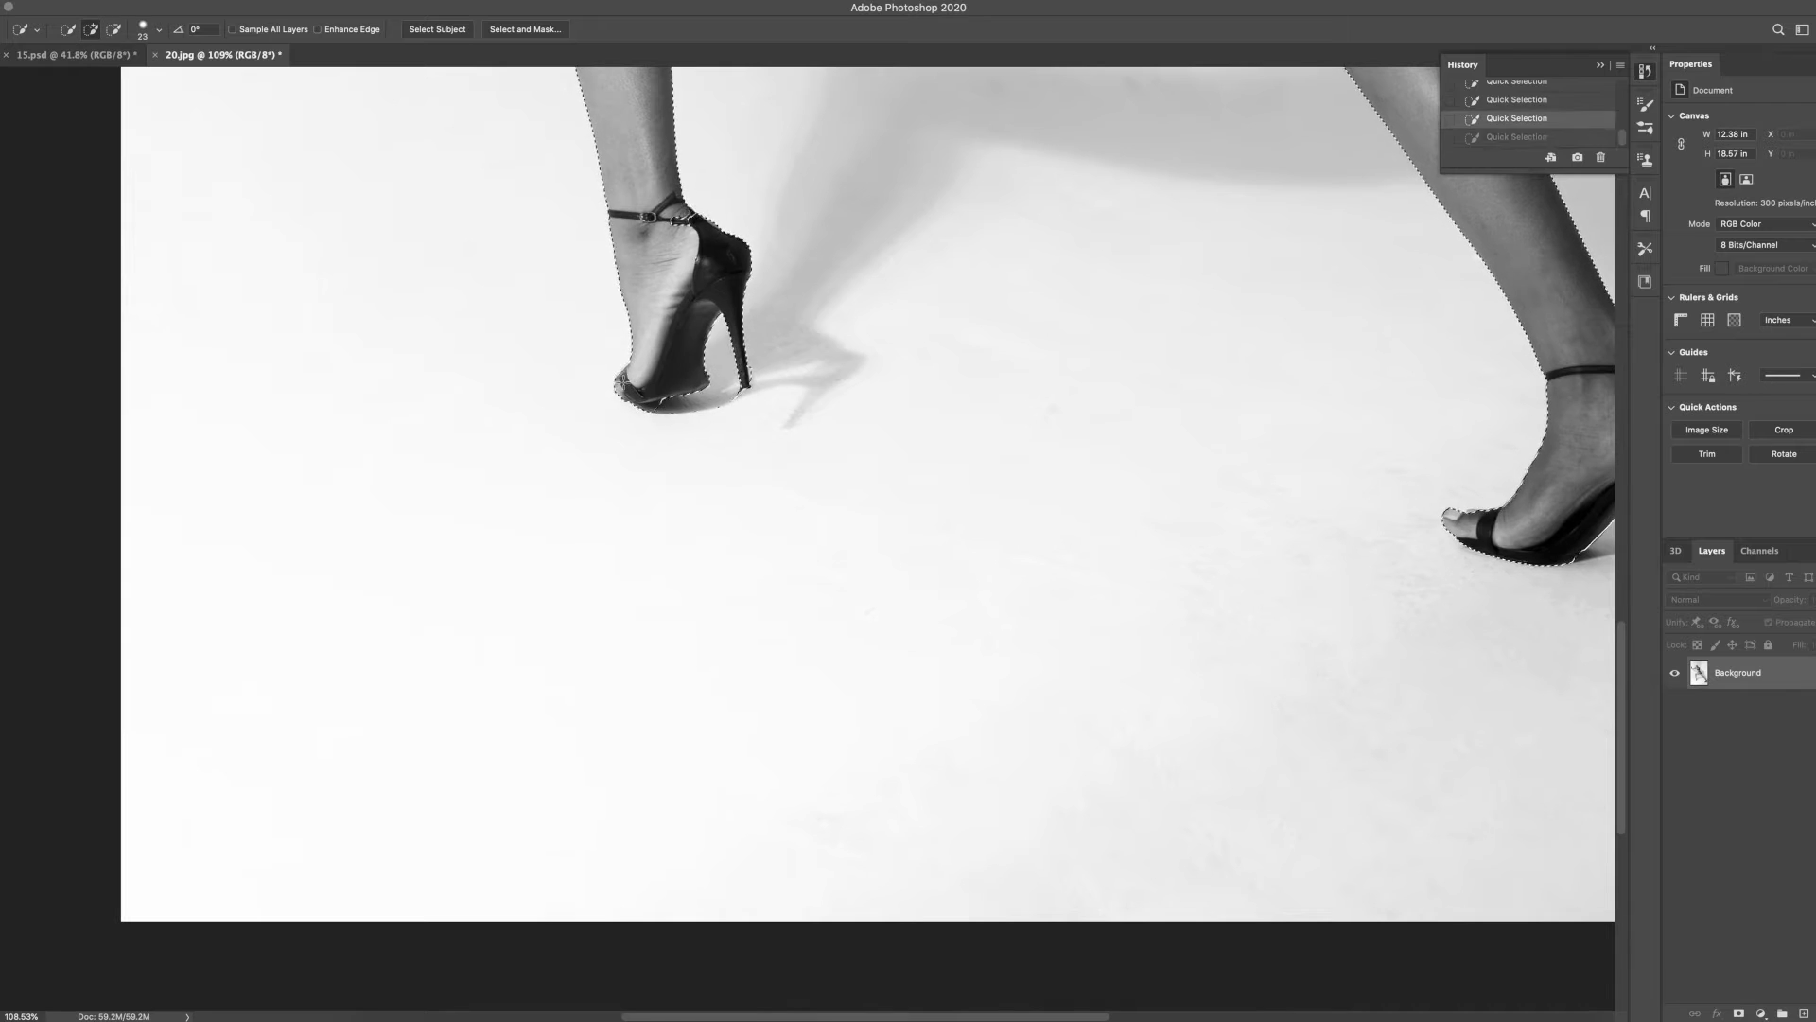
Trim the floor shadow beneath the front shoe's sole and around its heel tip from the selection
scroll(653, 485, up, 3)
scroll(653, 486, up, 5)
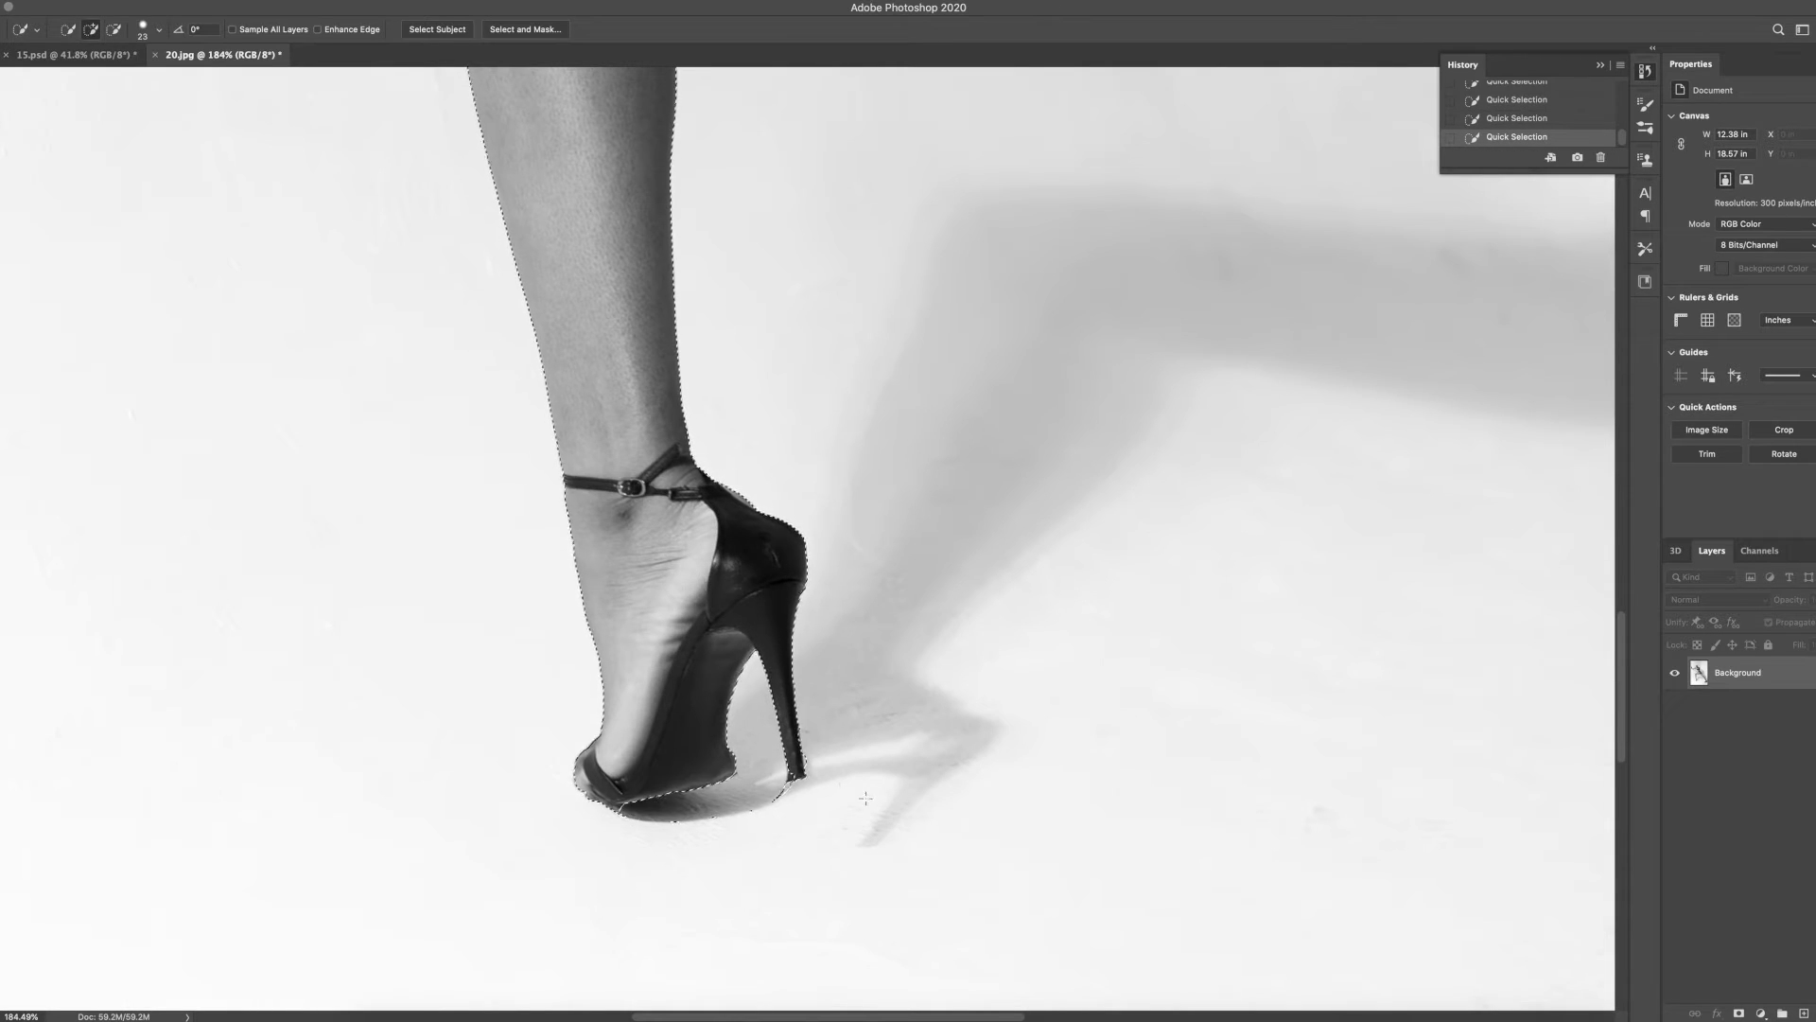
alt+click(812, 764)
alt+click(783, 798)
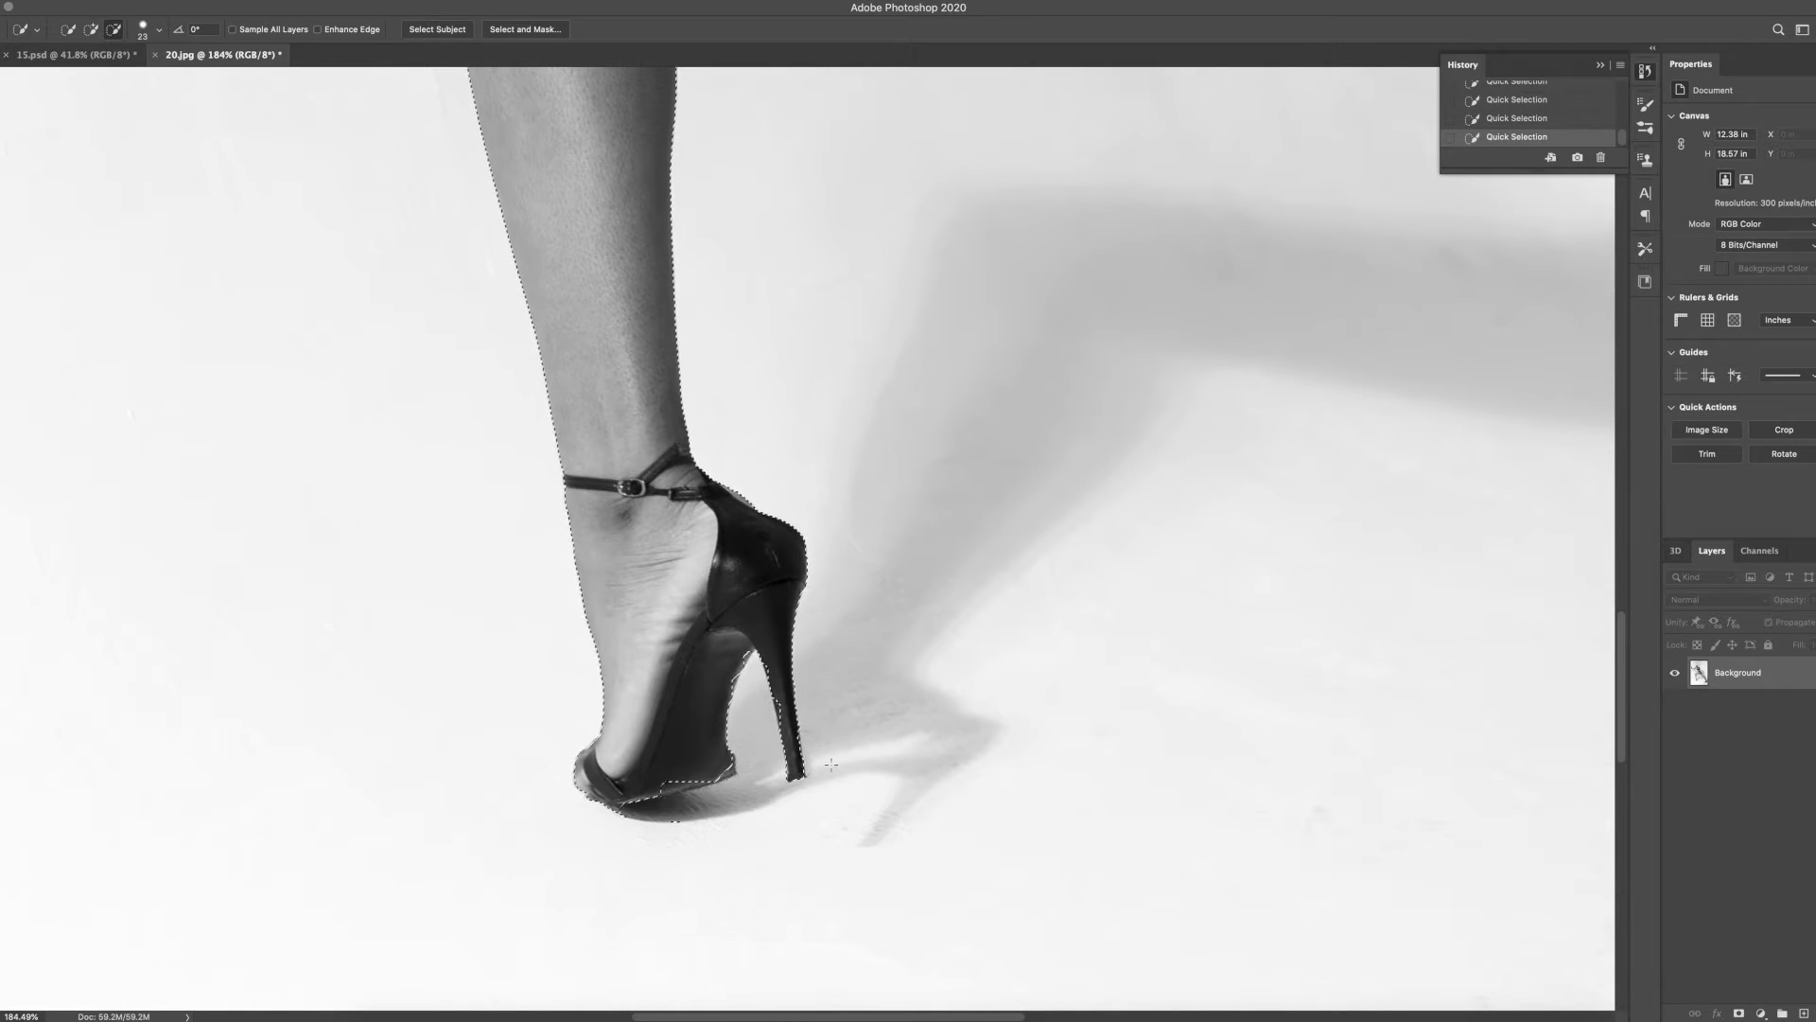
scroll(708, 830, down, 12)
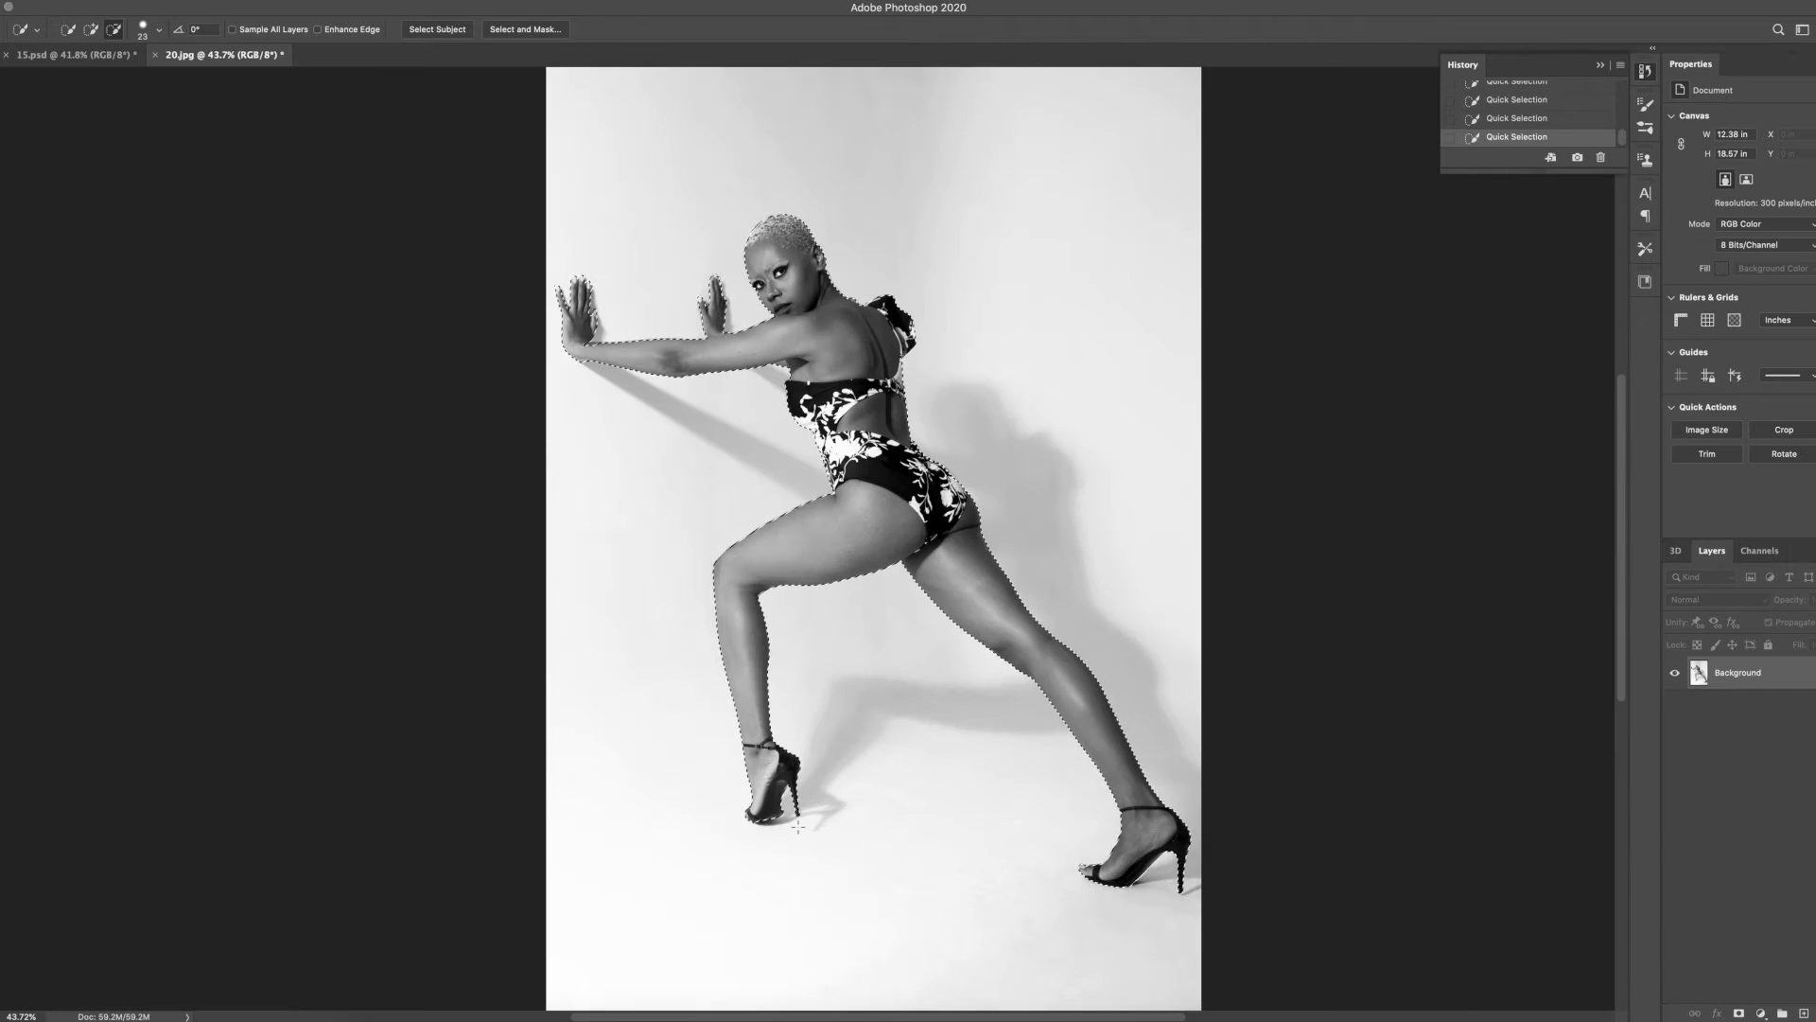
scroll(982, 351, up, 5)
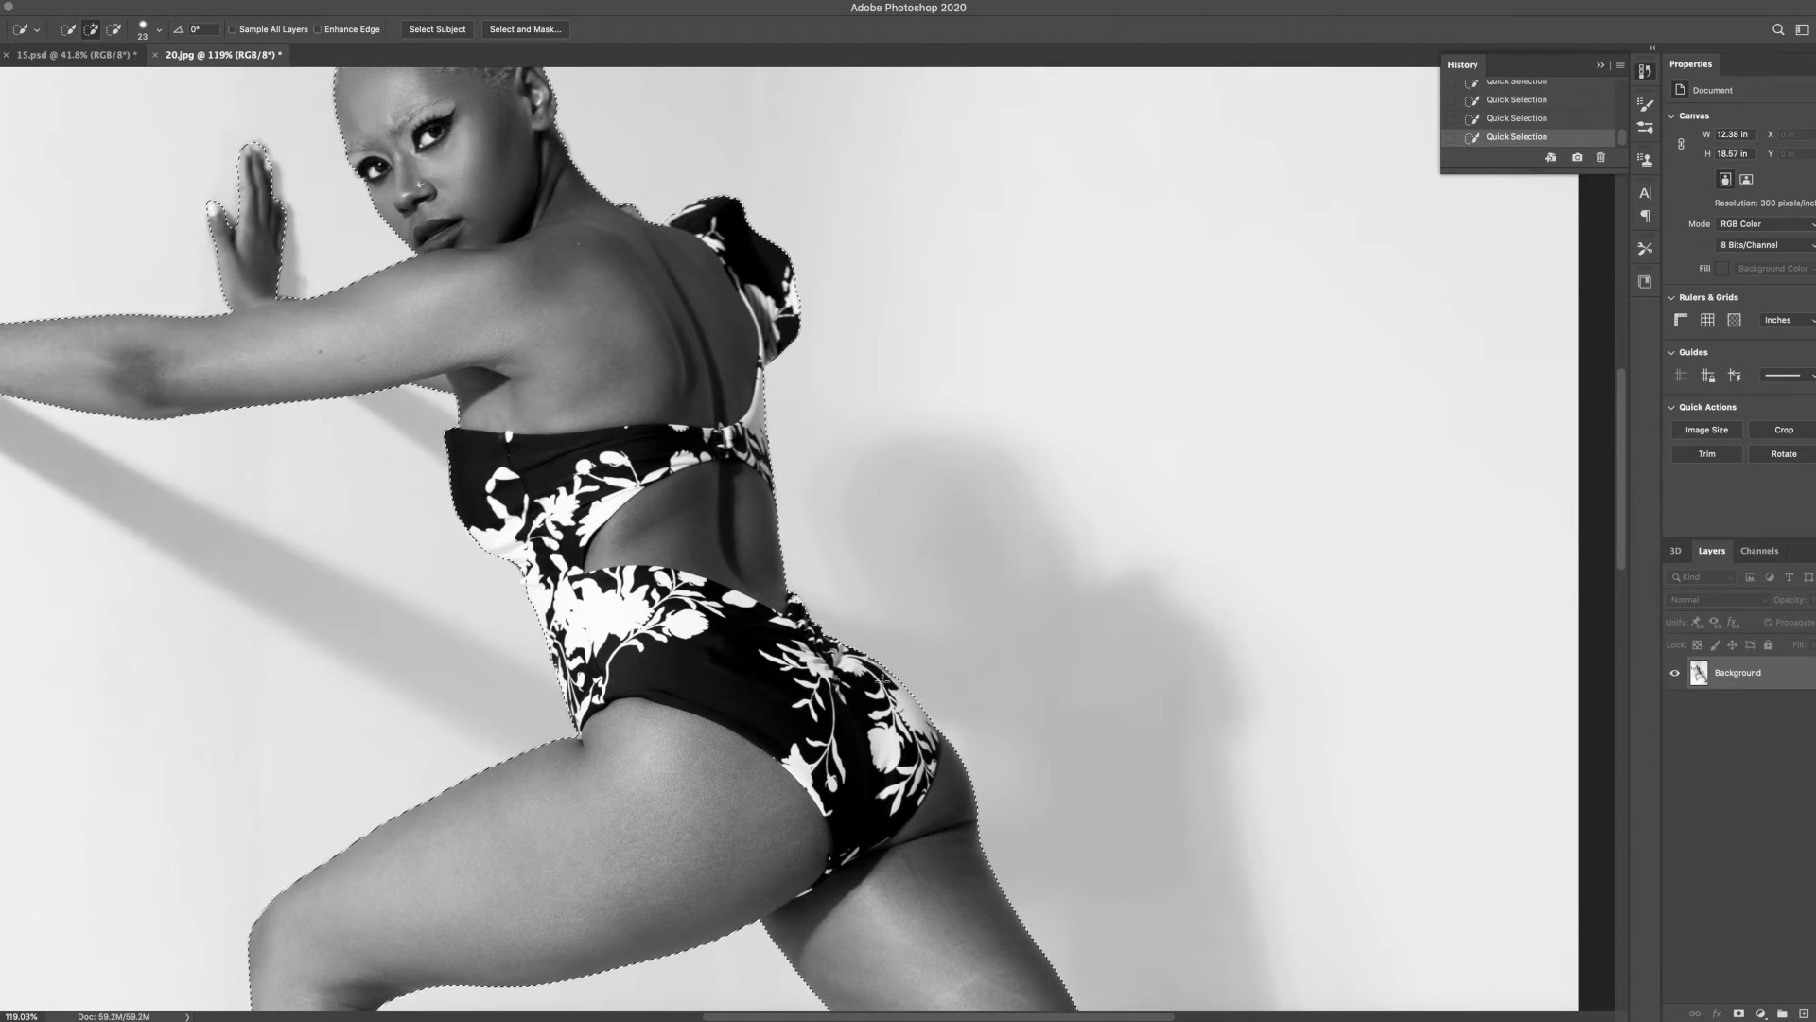
Copy the selected model from 20.jpg and paste it as a new layer into 15.psd
scroll(823, 631, up, 5)
scroll(823, 632, left, 6)
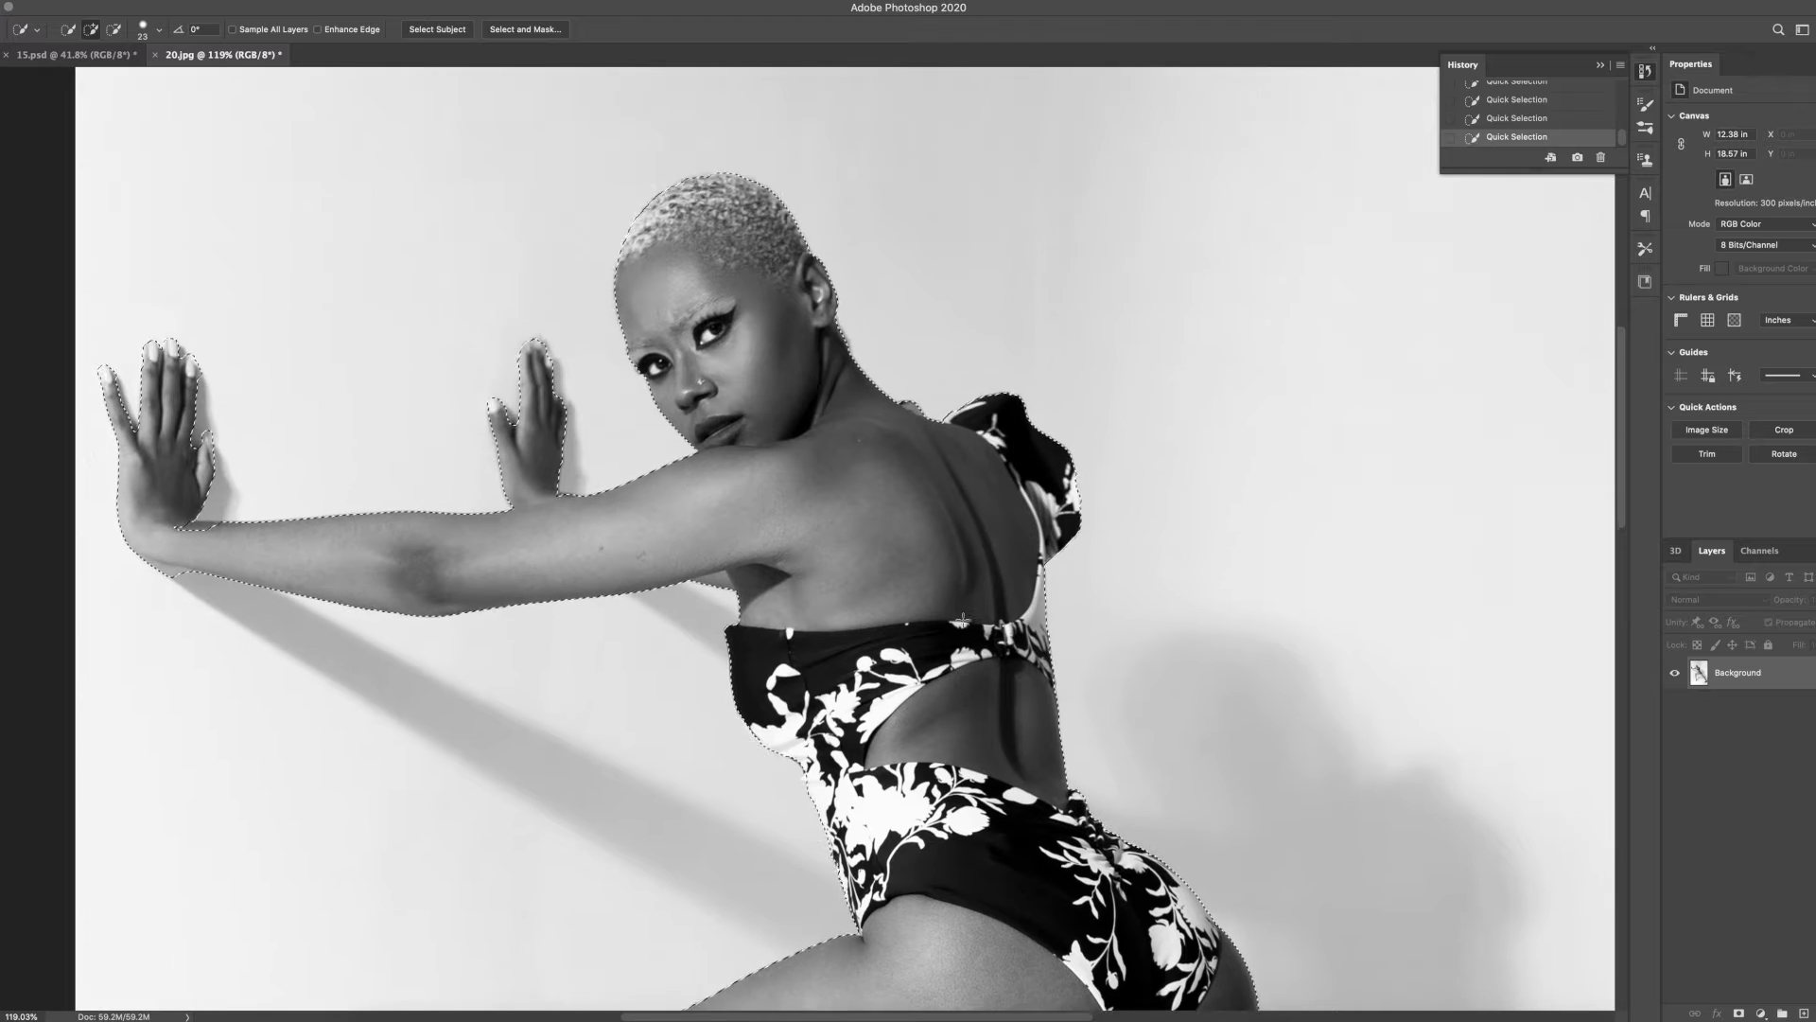
key(super+c)
click(76, 57)
key(super+v)
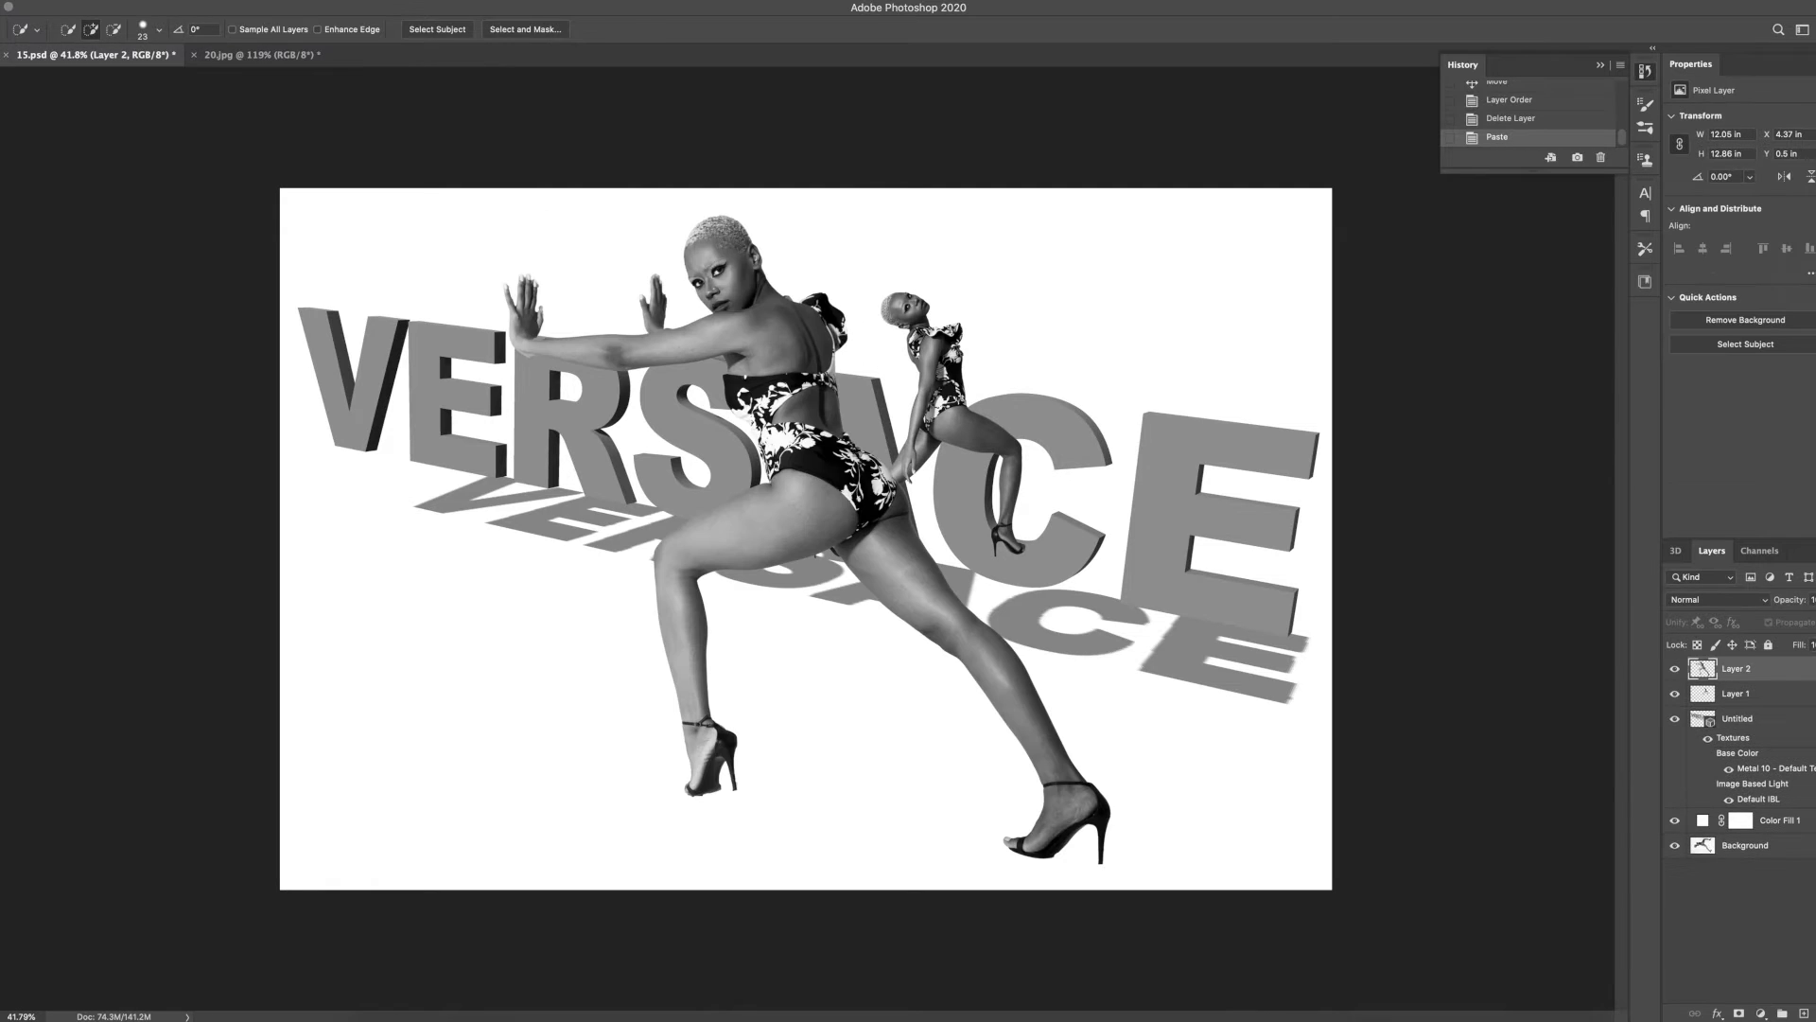
key(v)
Return to 20.jpg and correct the selection along the front shoe's sole, removing the leftover floor shadow
key(ctrl+Tab)
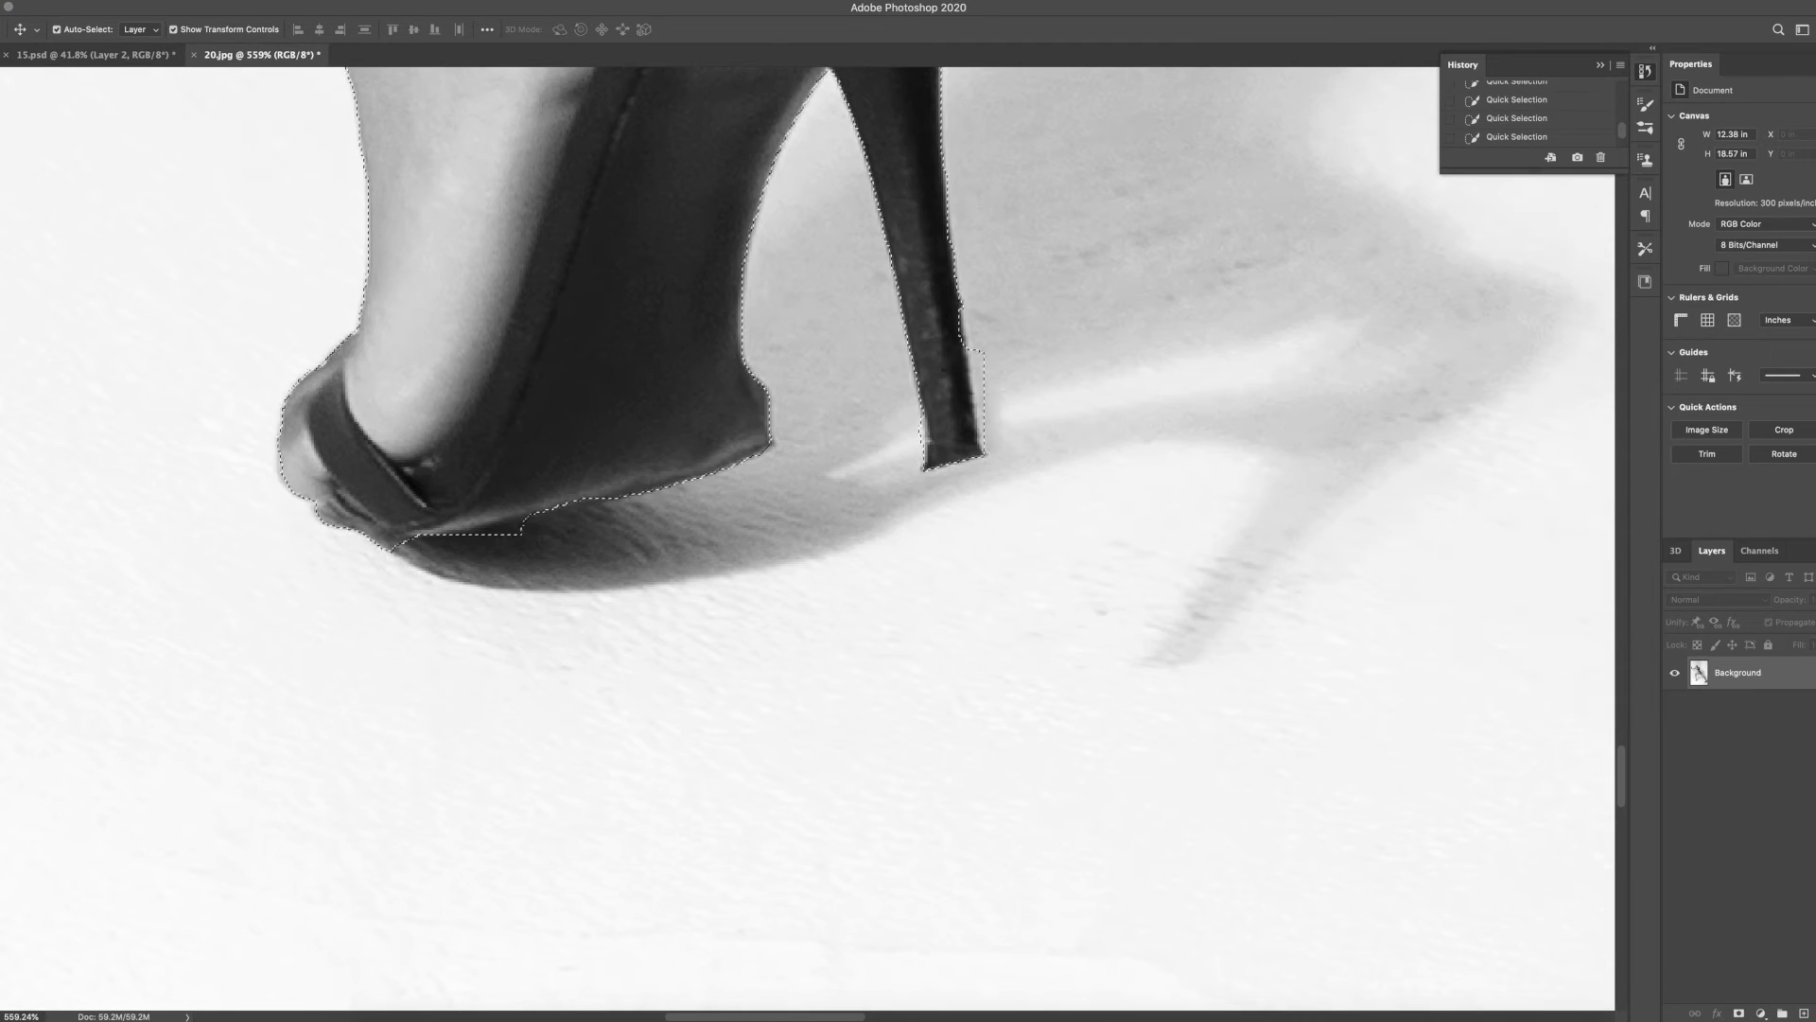
key(w)
click(530, 490)
alt+click(389, 553)
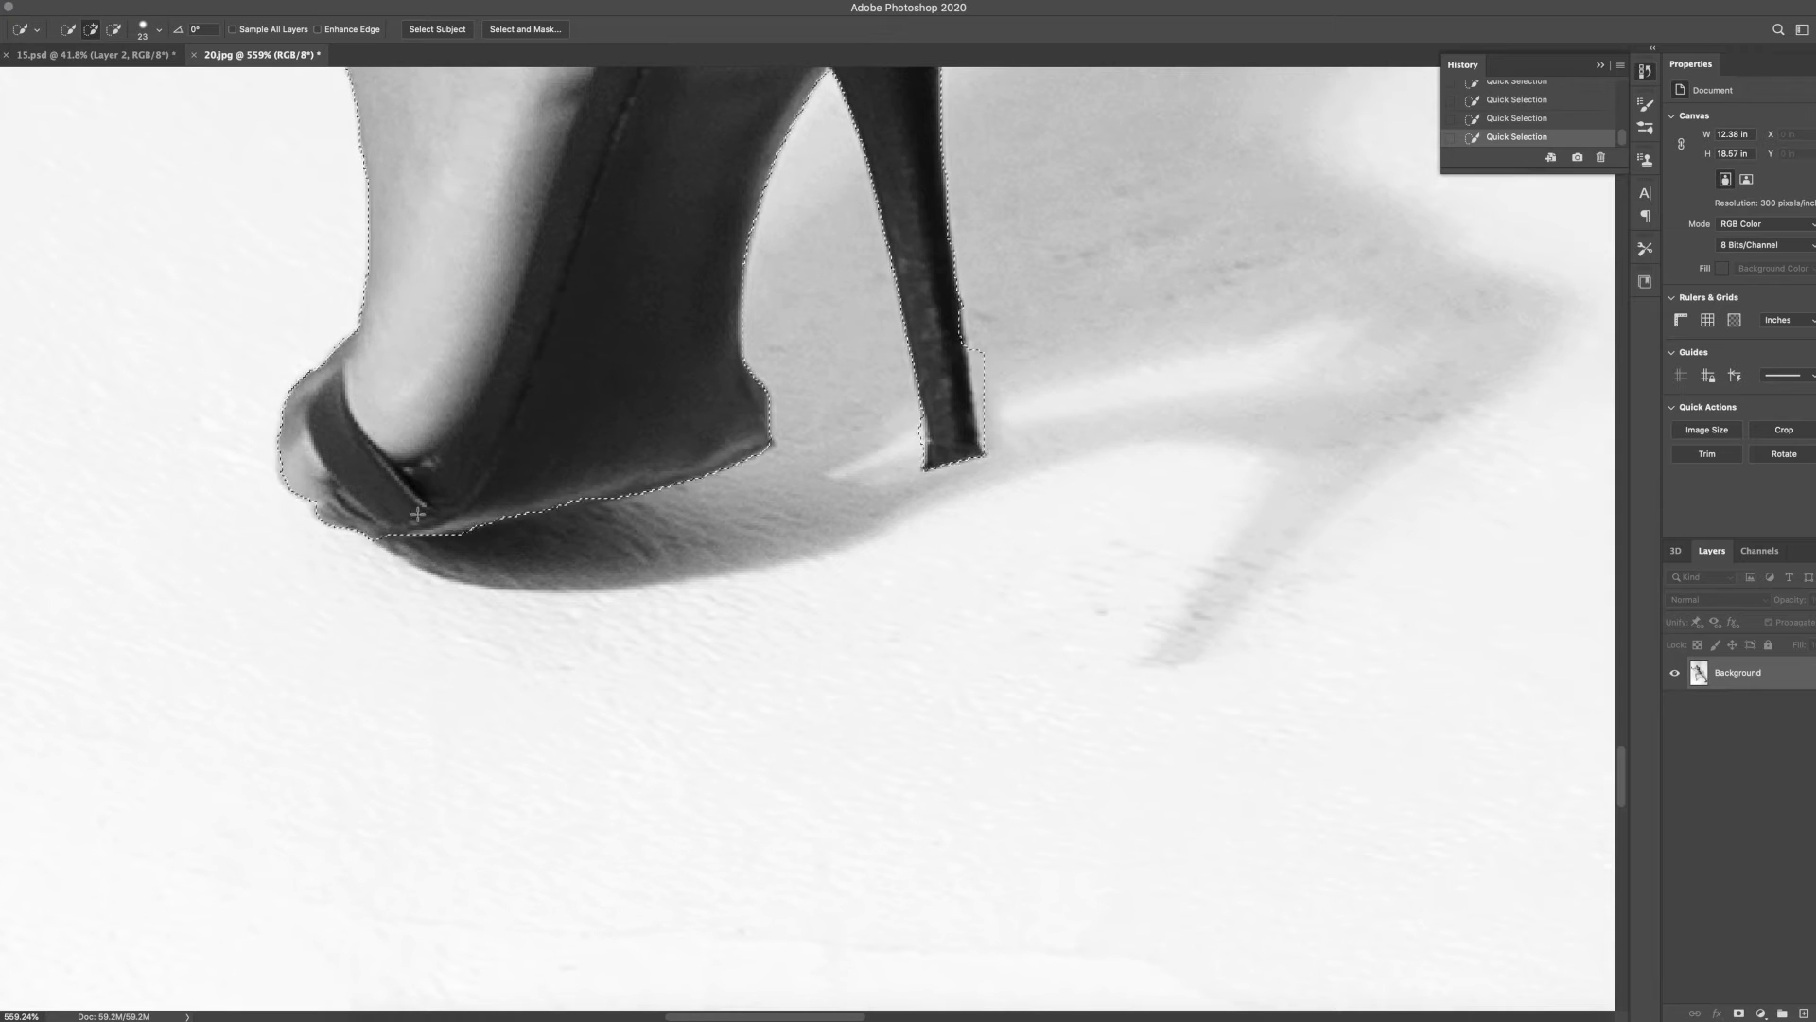
Trim the background strip beside the outer edge of the front shoe's heel from the selection
click(945, 360)
key(super+z)
click(953, 434)
alt+click(949, 344)
alt+click(993, 398)
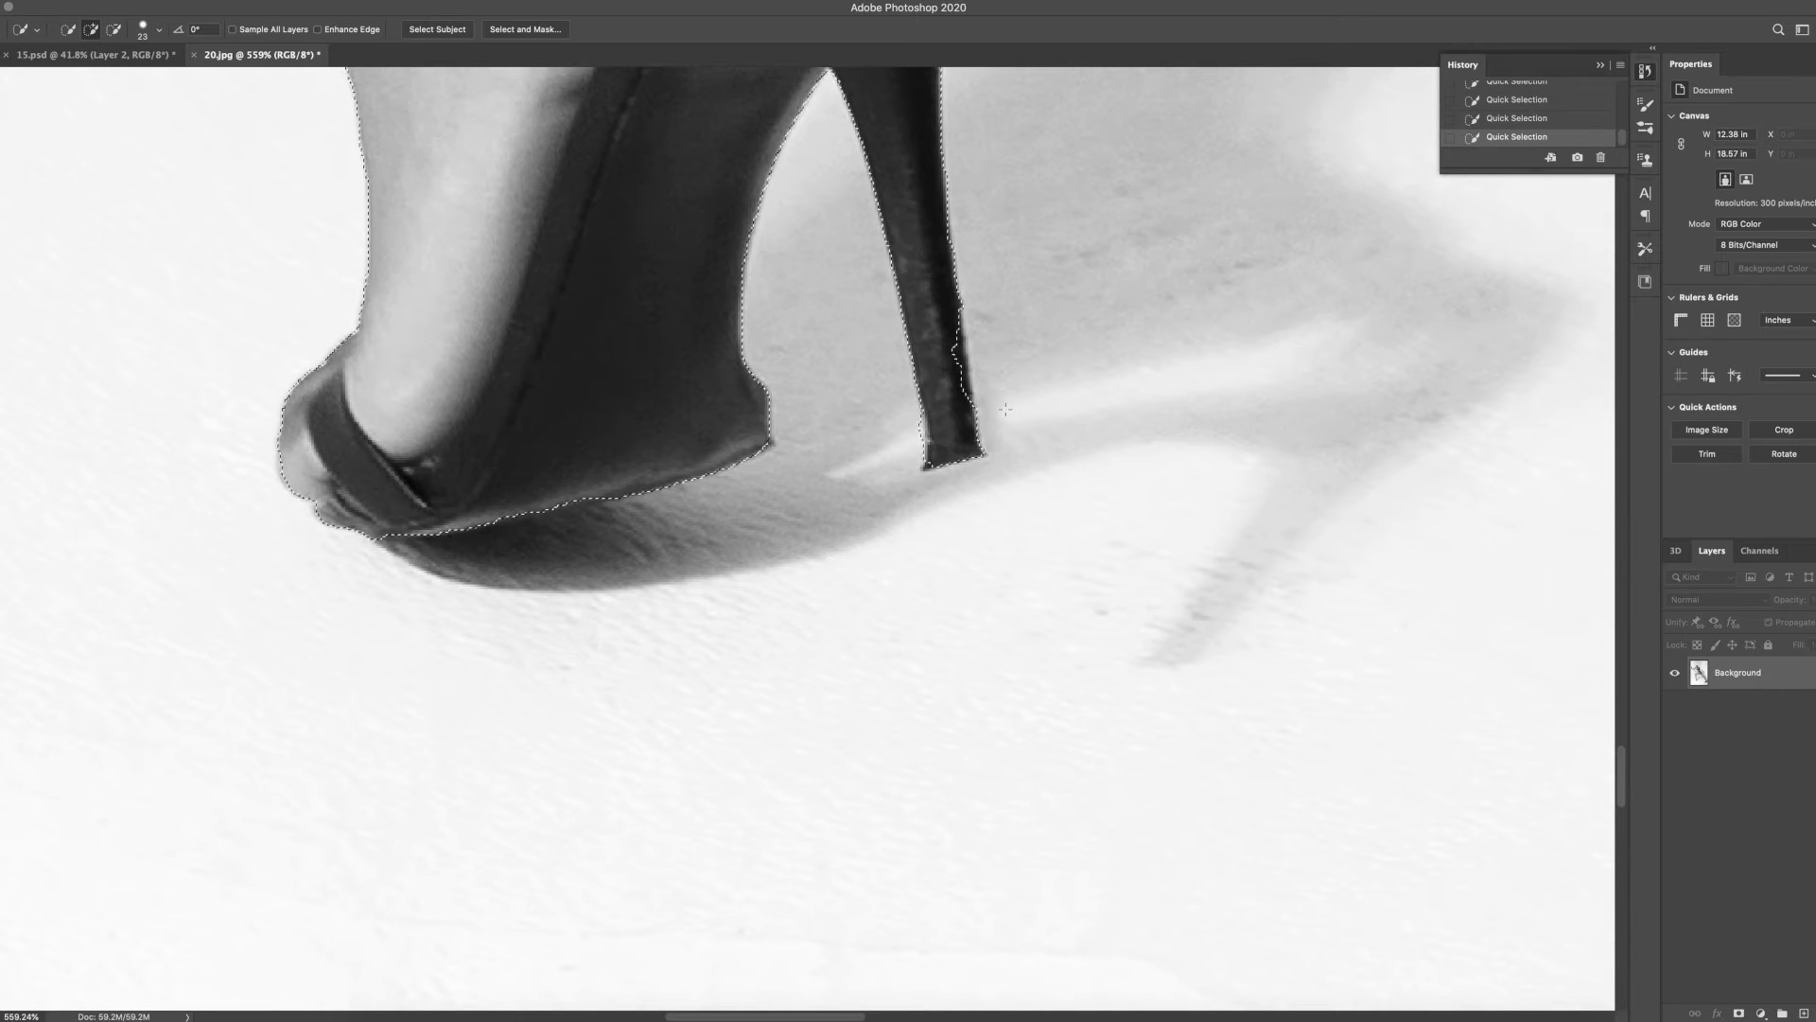
key(super+z)
key(super+shift+z)
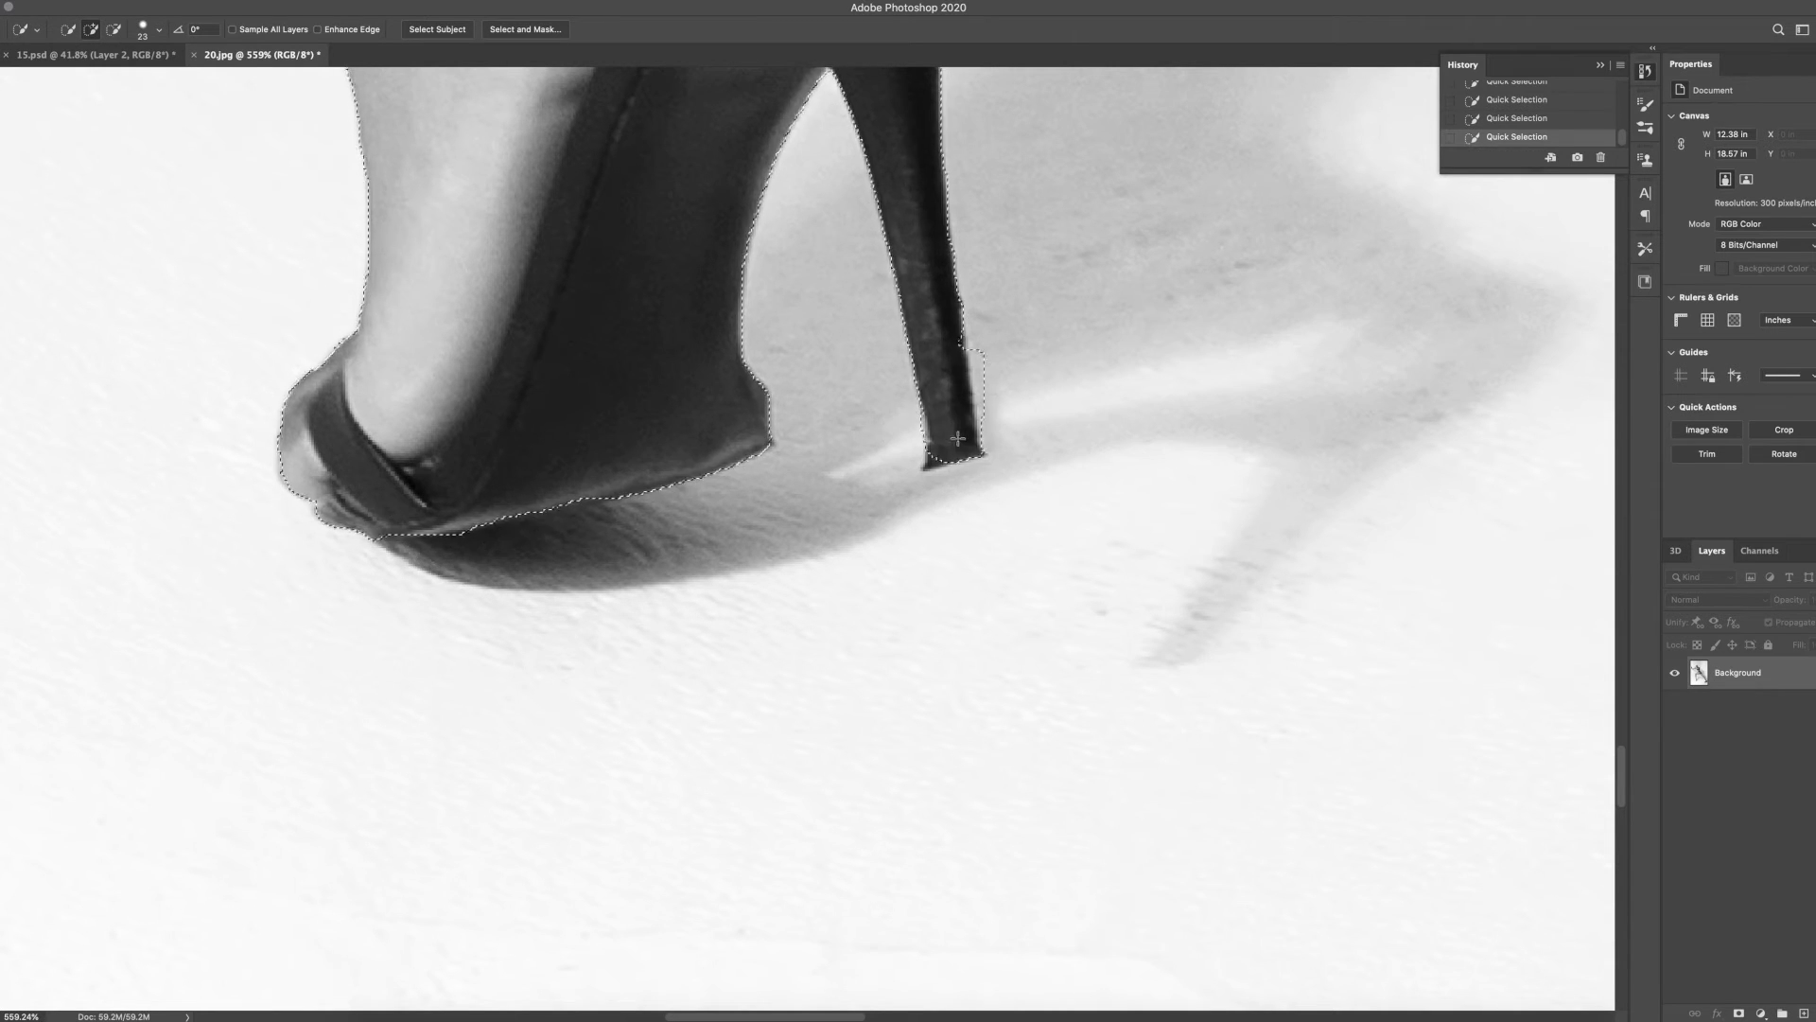
key(super+z)
click(944, 451)
key(super+z)
Reduce the Quick Selection brush to 9 px and refine the selection around the front shoe's heel tip
click(151, 29)
drag(83, 76, 73, 76)
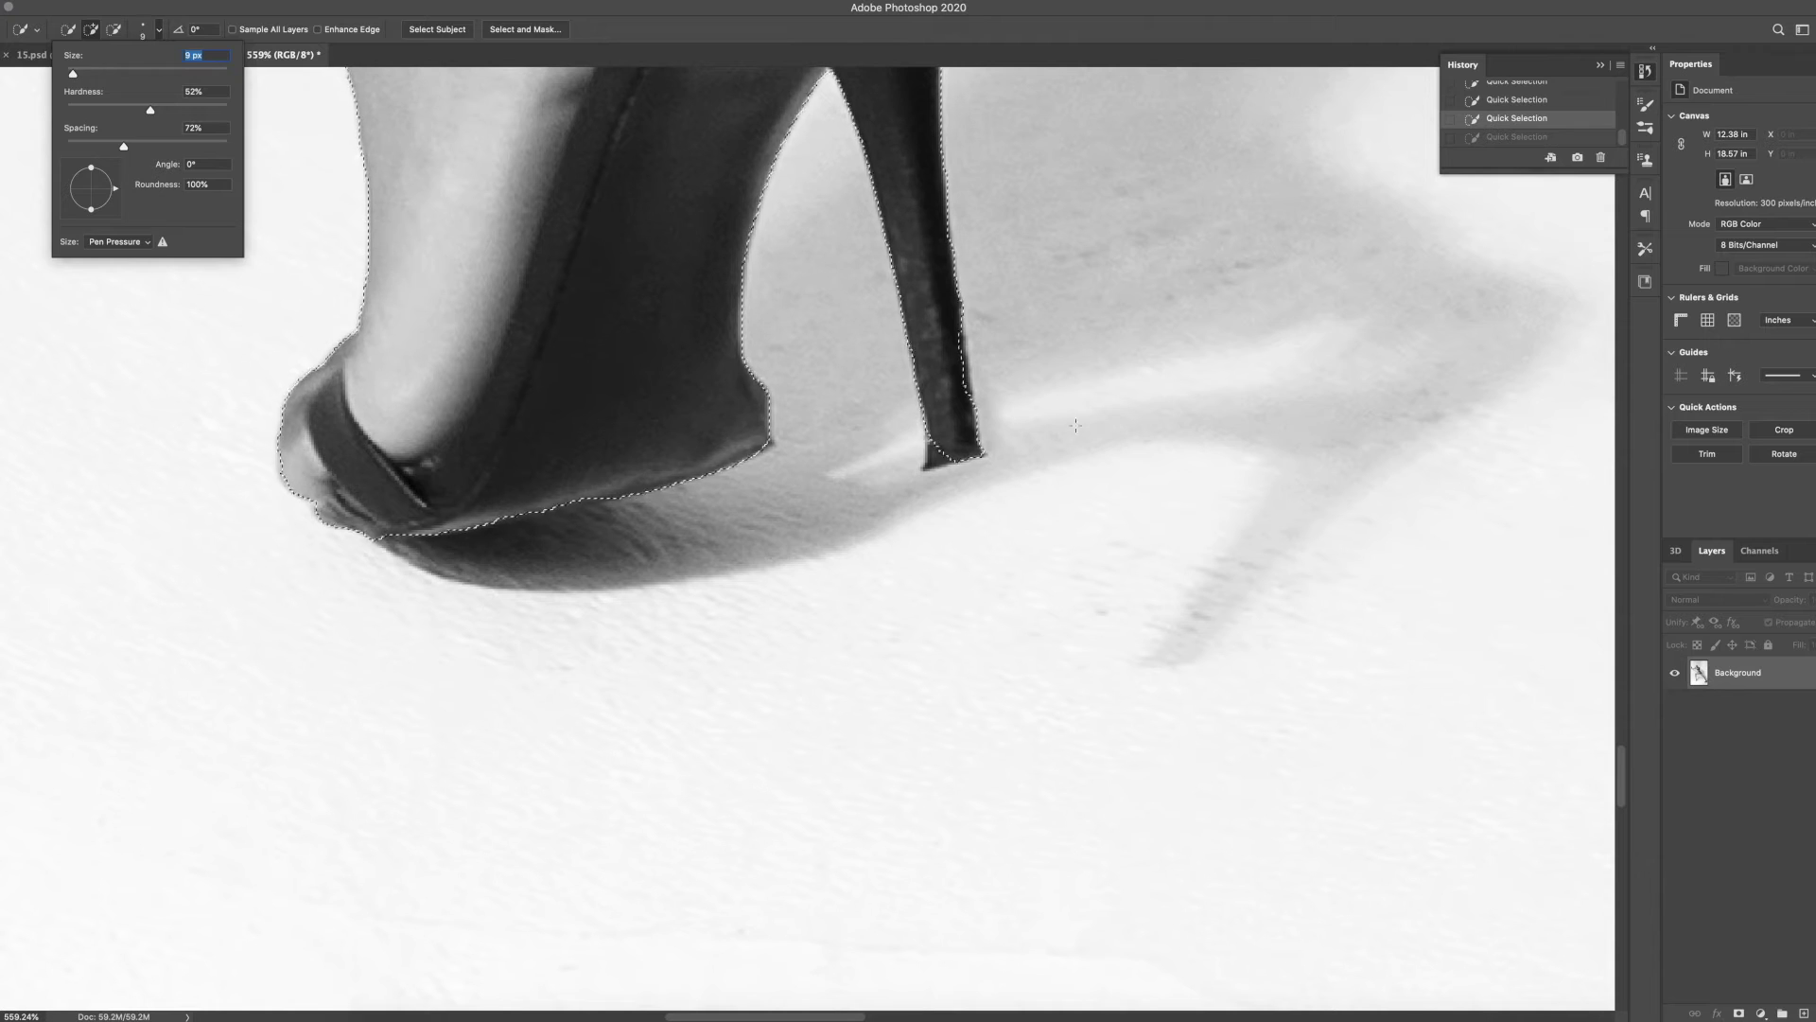
click(941, 460)
mouse_move(988, 362)
mouse_down()
mouse_move(1009, 407)
mouse_move(939, 455)
mouse_up()
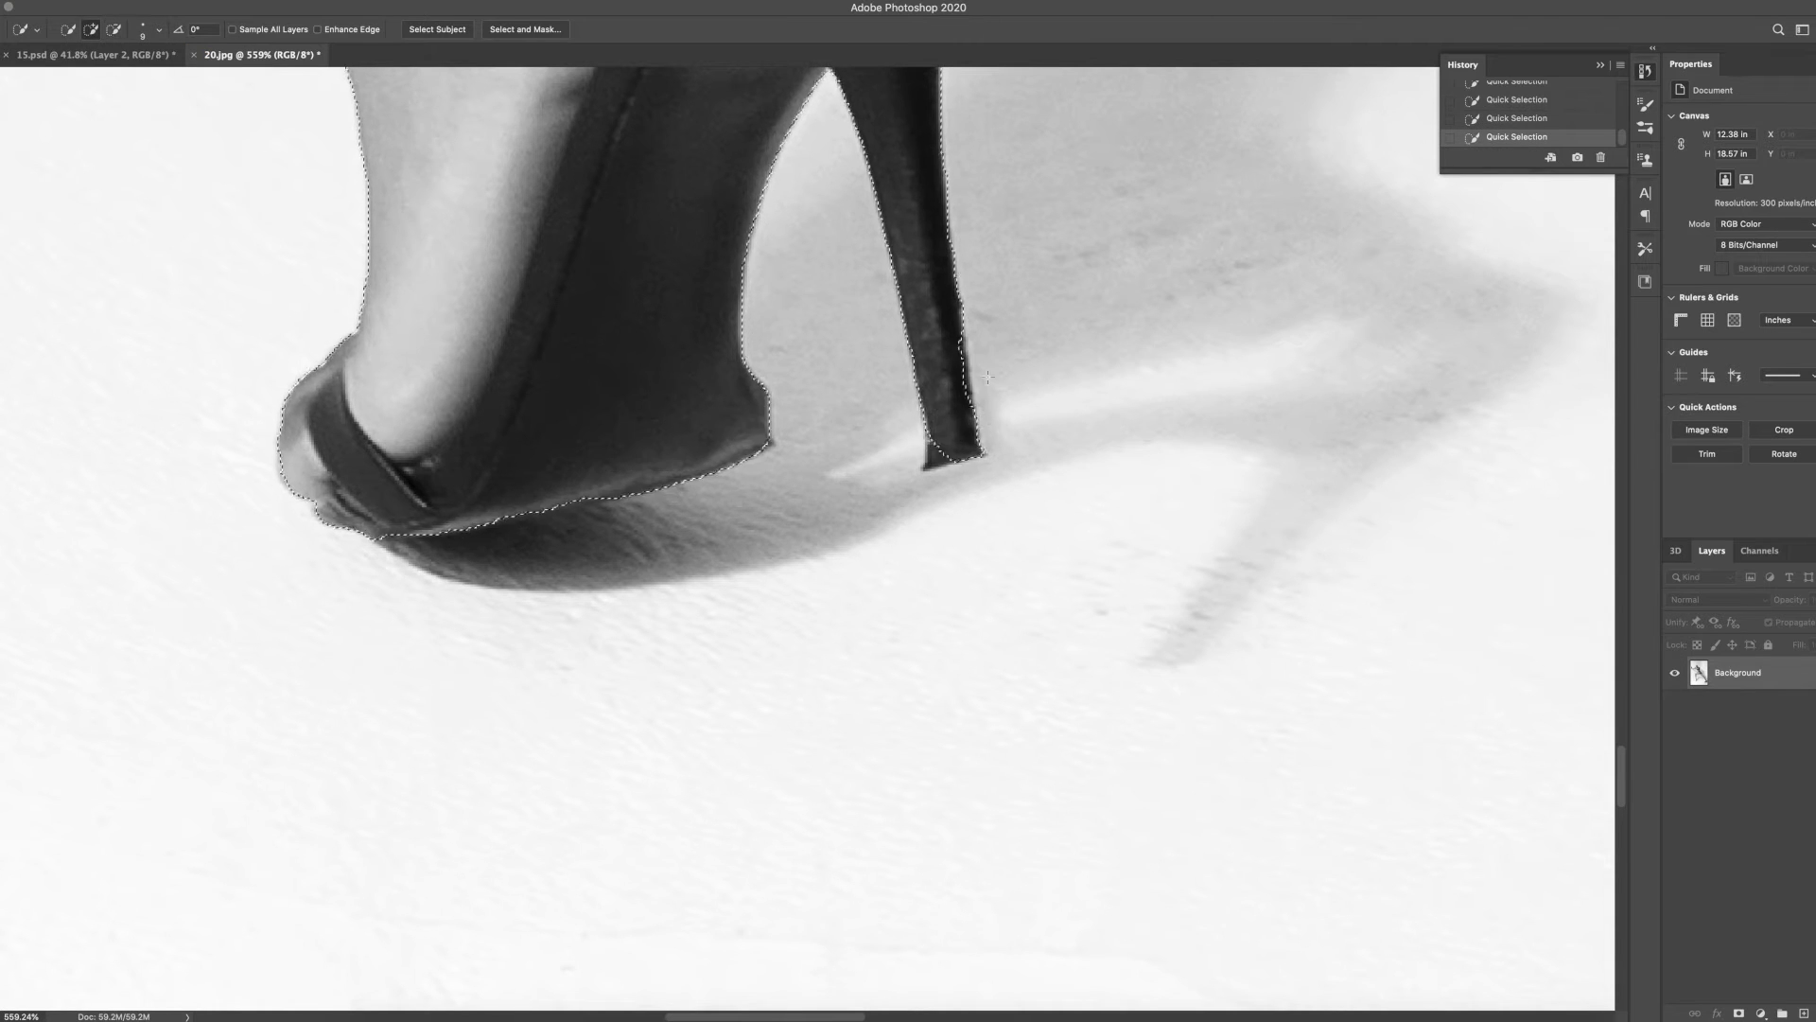
drag(975, 401, 959, 412)
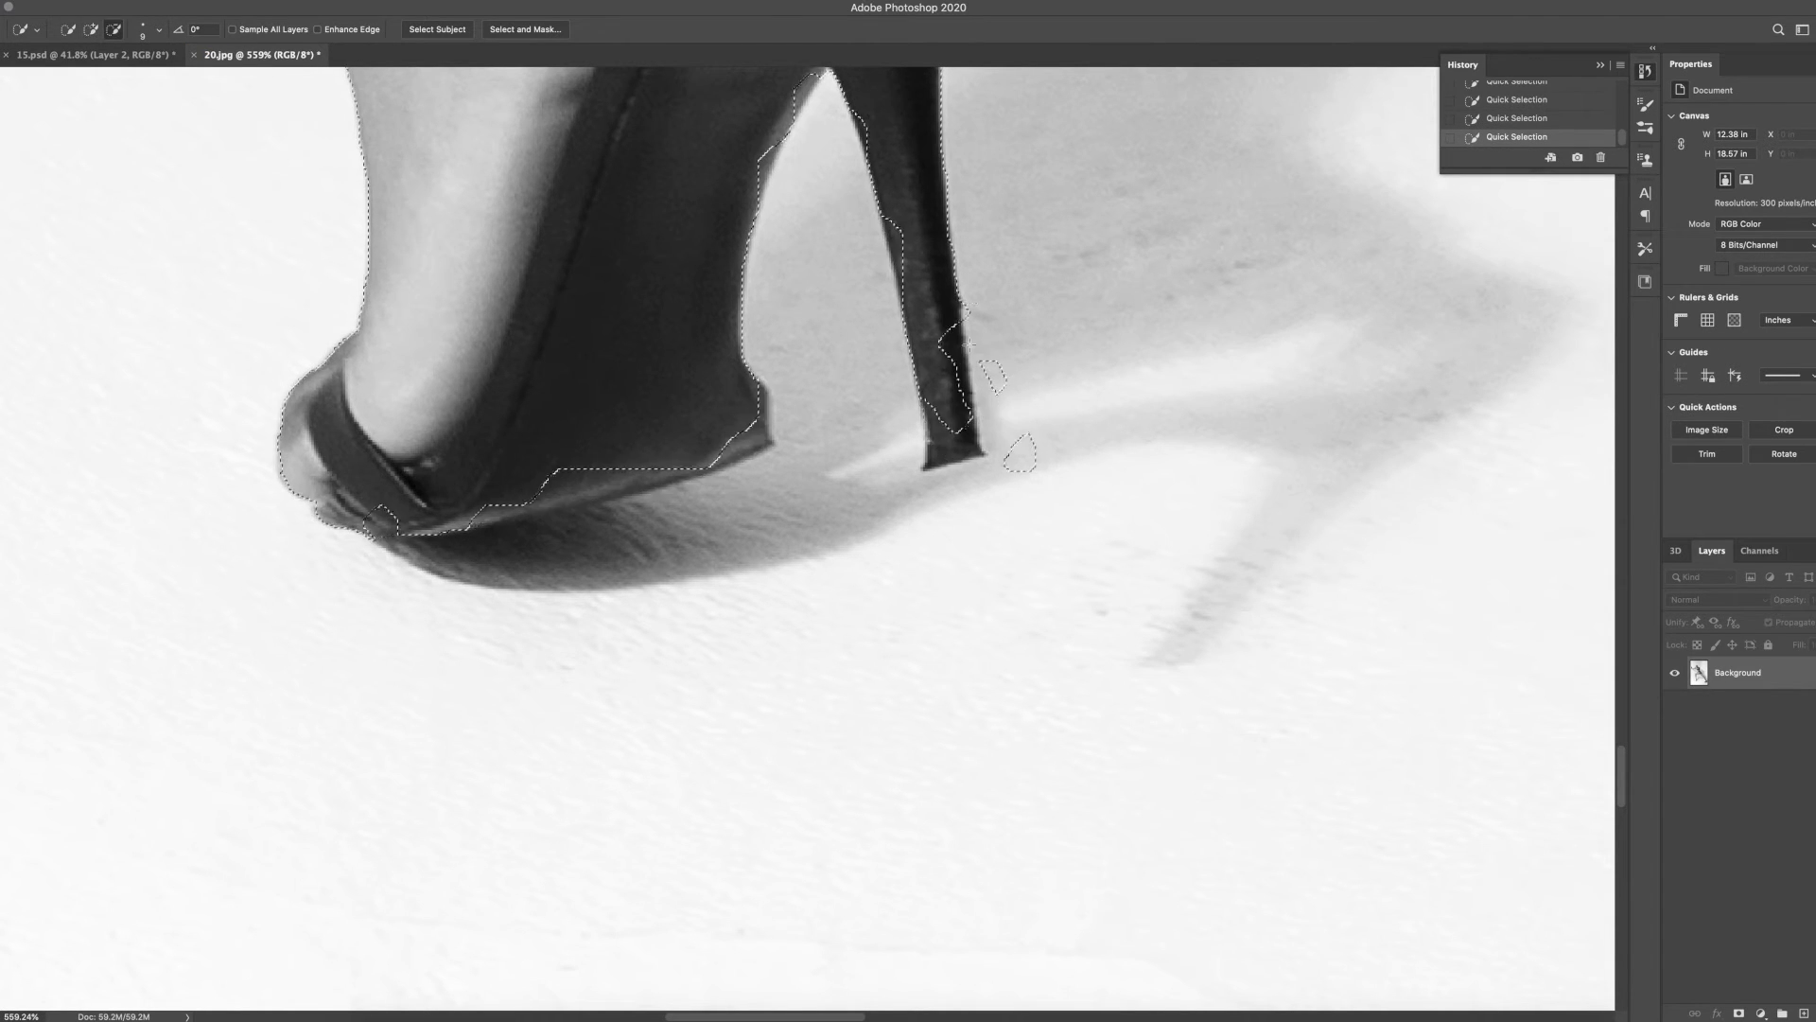
alt+click(1018, 454)
mouse_move(950, 346)
mouse_down()
mouse_move(969, 422)
mouse_move(944, 476)
mouse_up()
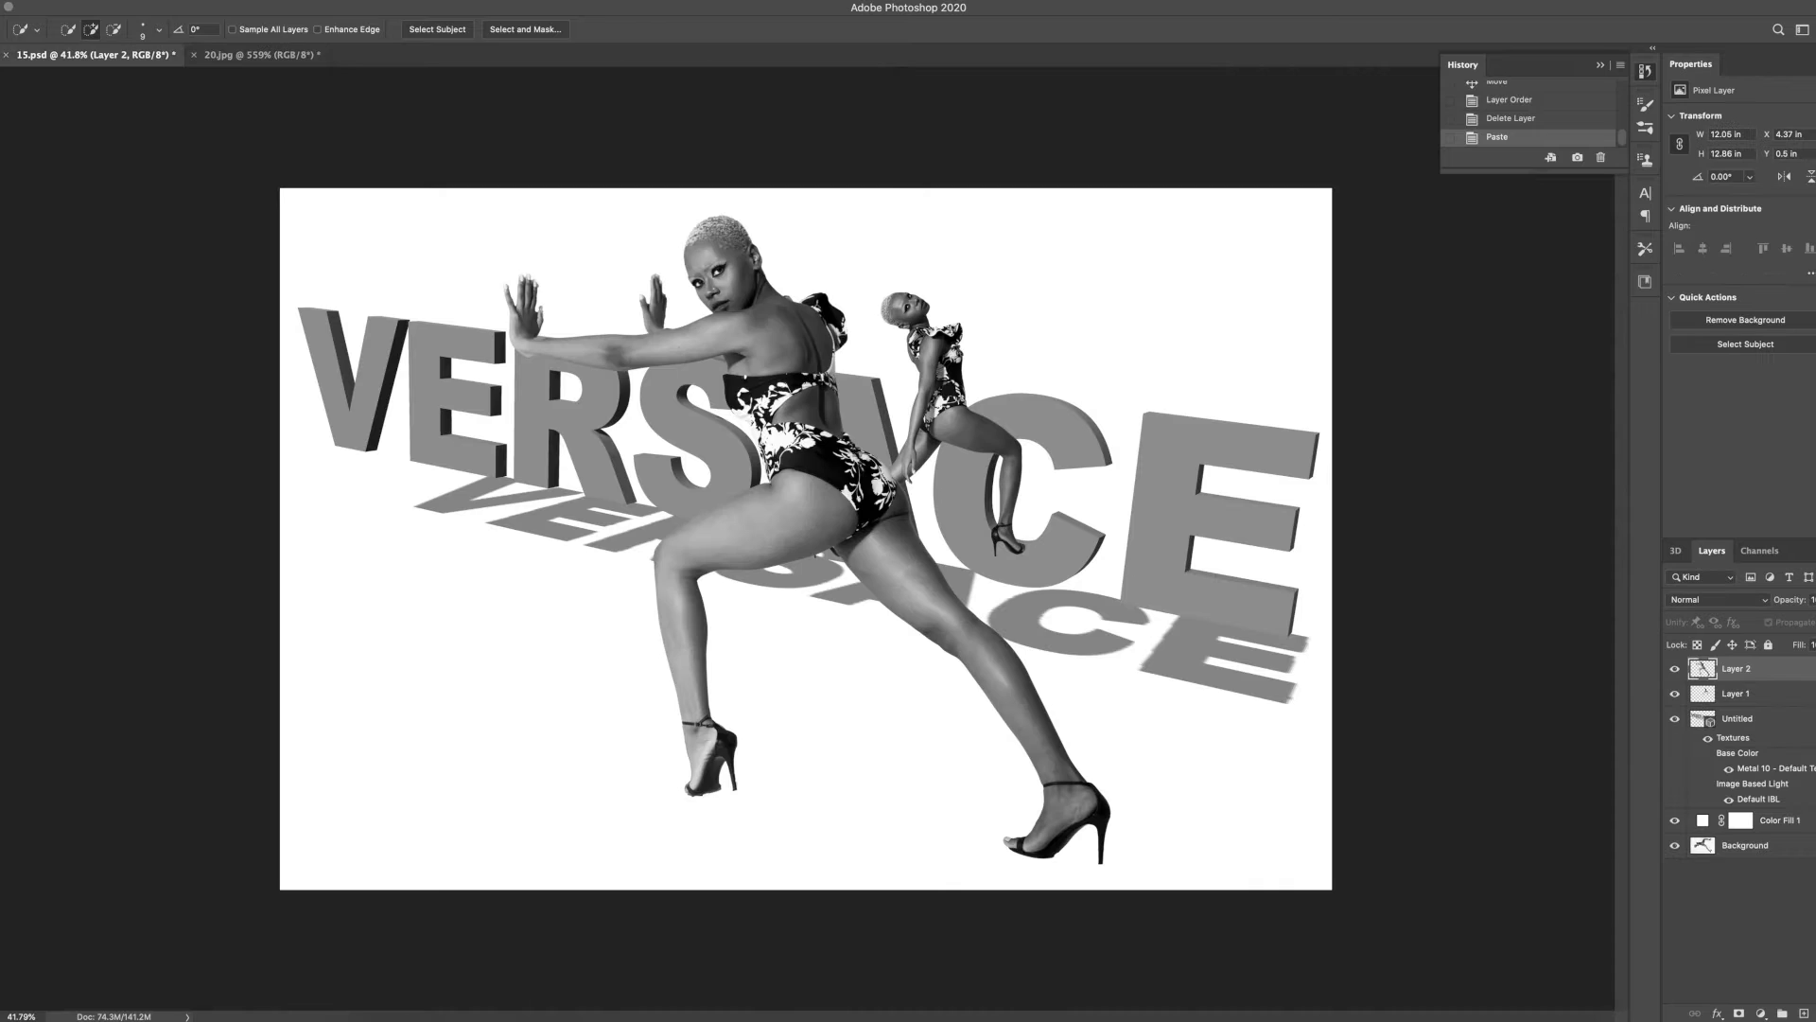
Replace the pasted model in 15.psd with the corrected cut-out and erase the background fringe around the near hand's thumb
key(v)
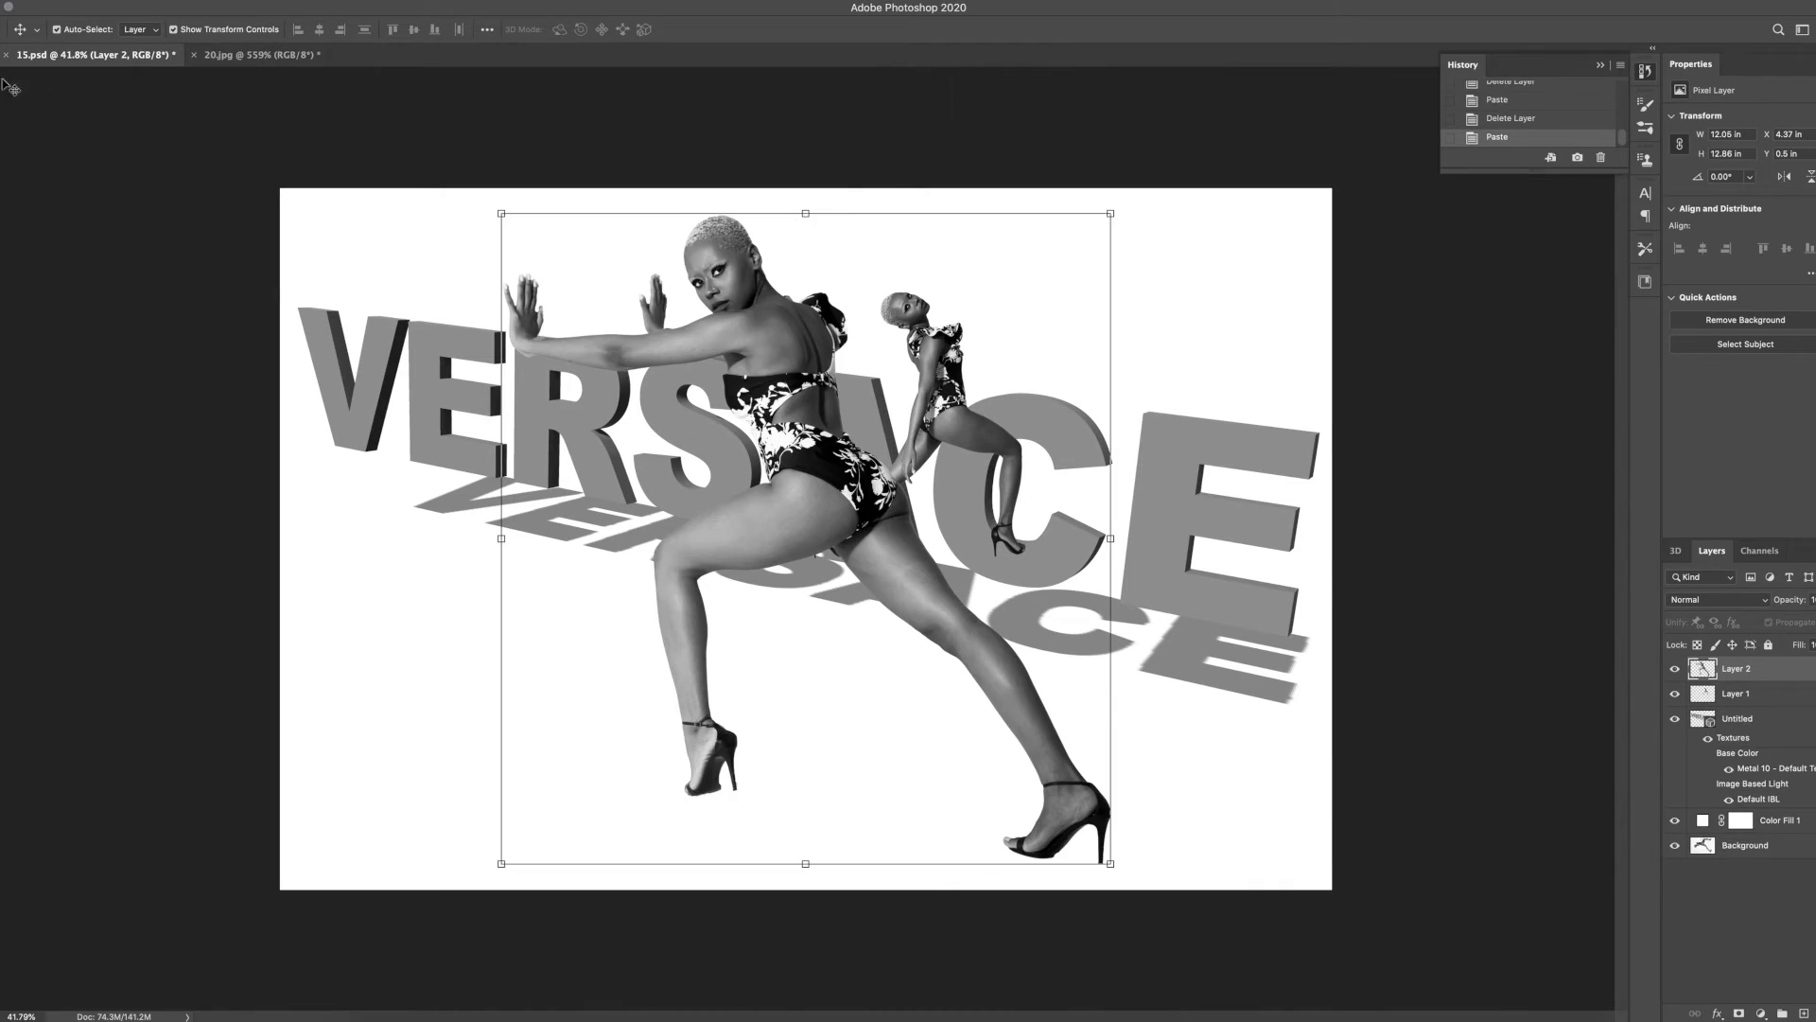
key(e)
scroll(527, 264, up, 10)
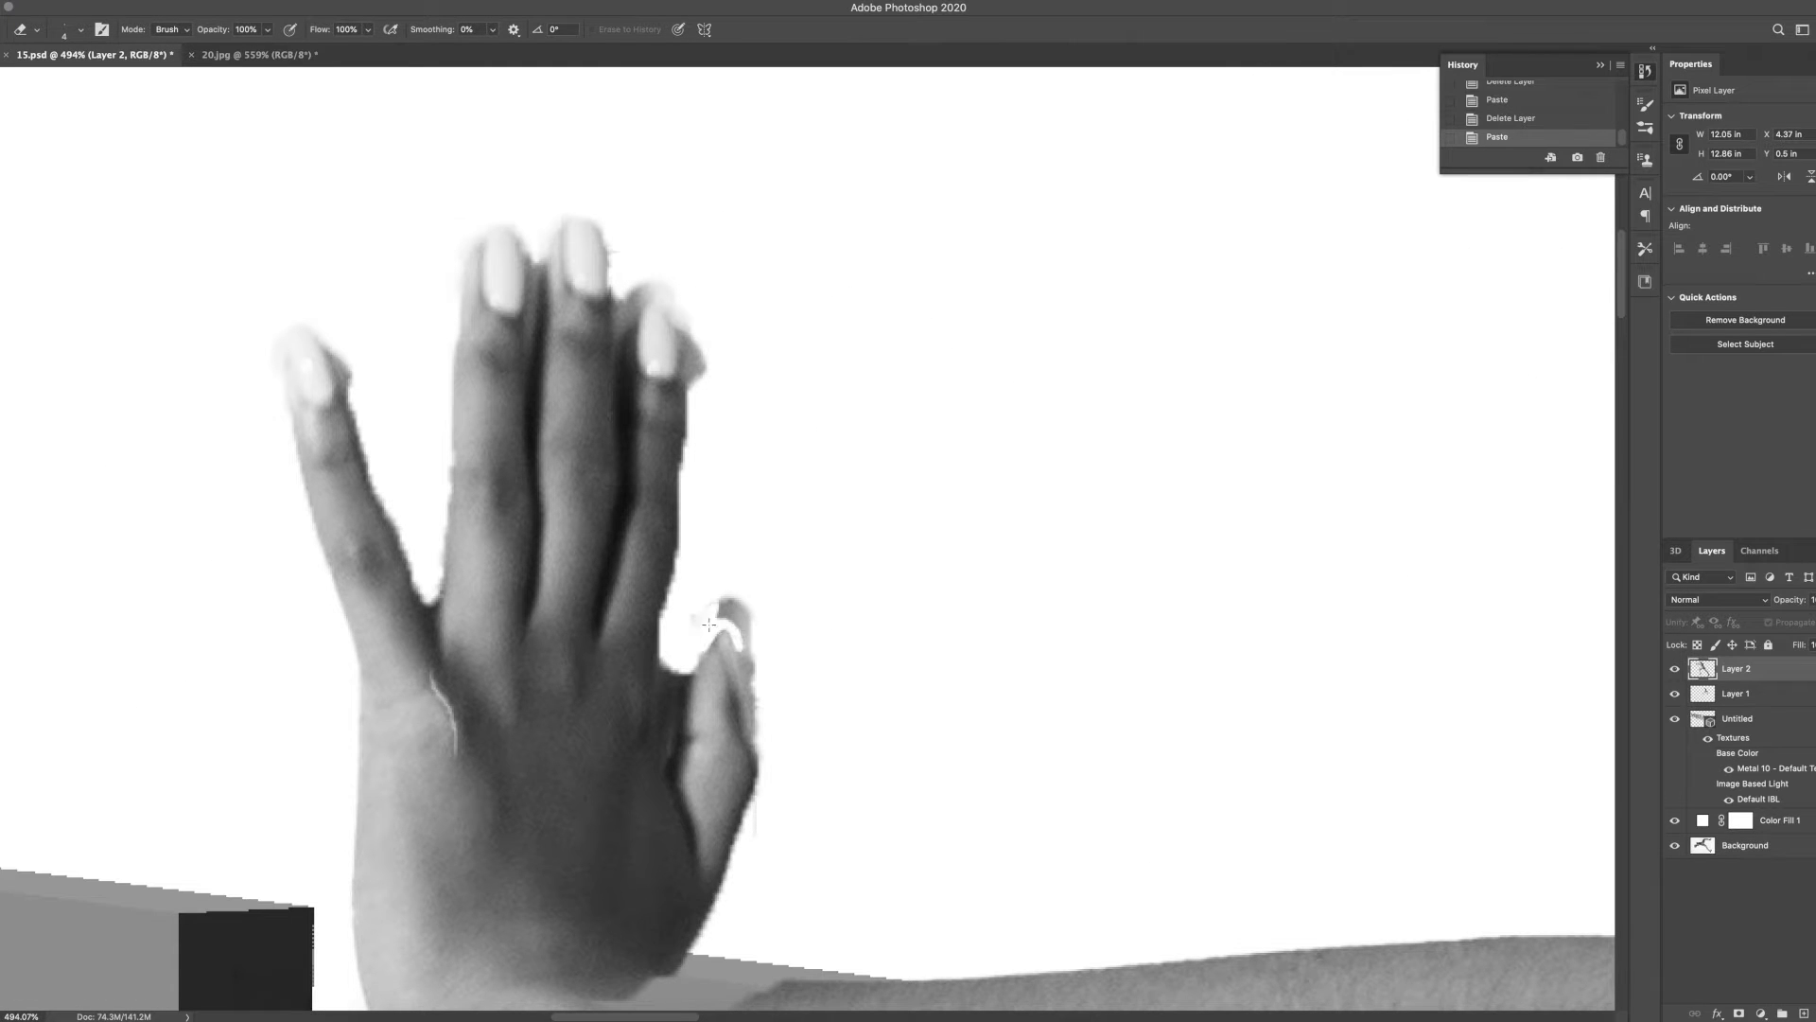
click(760, 742)
scroll(797, 683, down, 3)
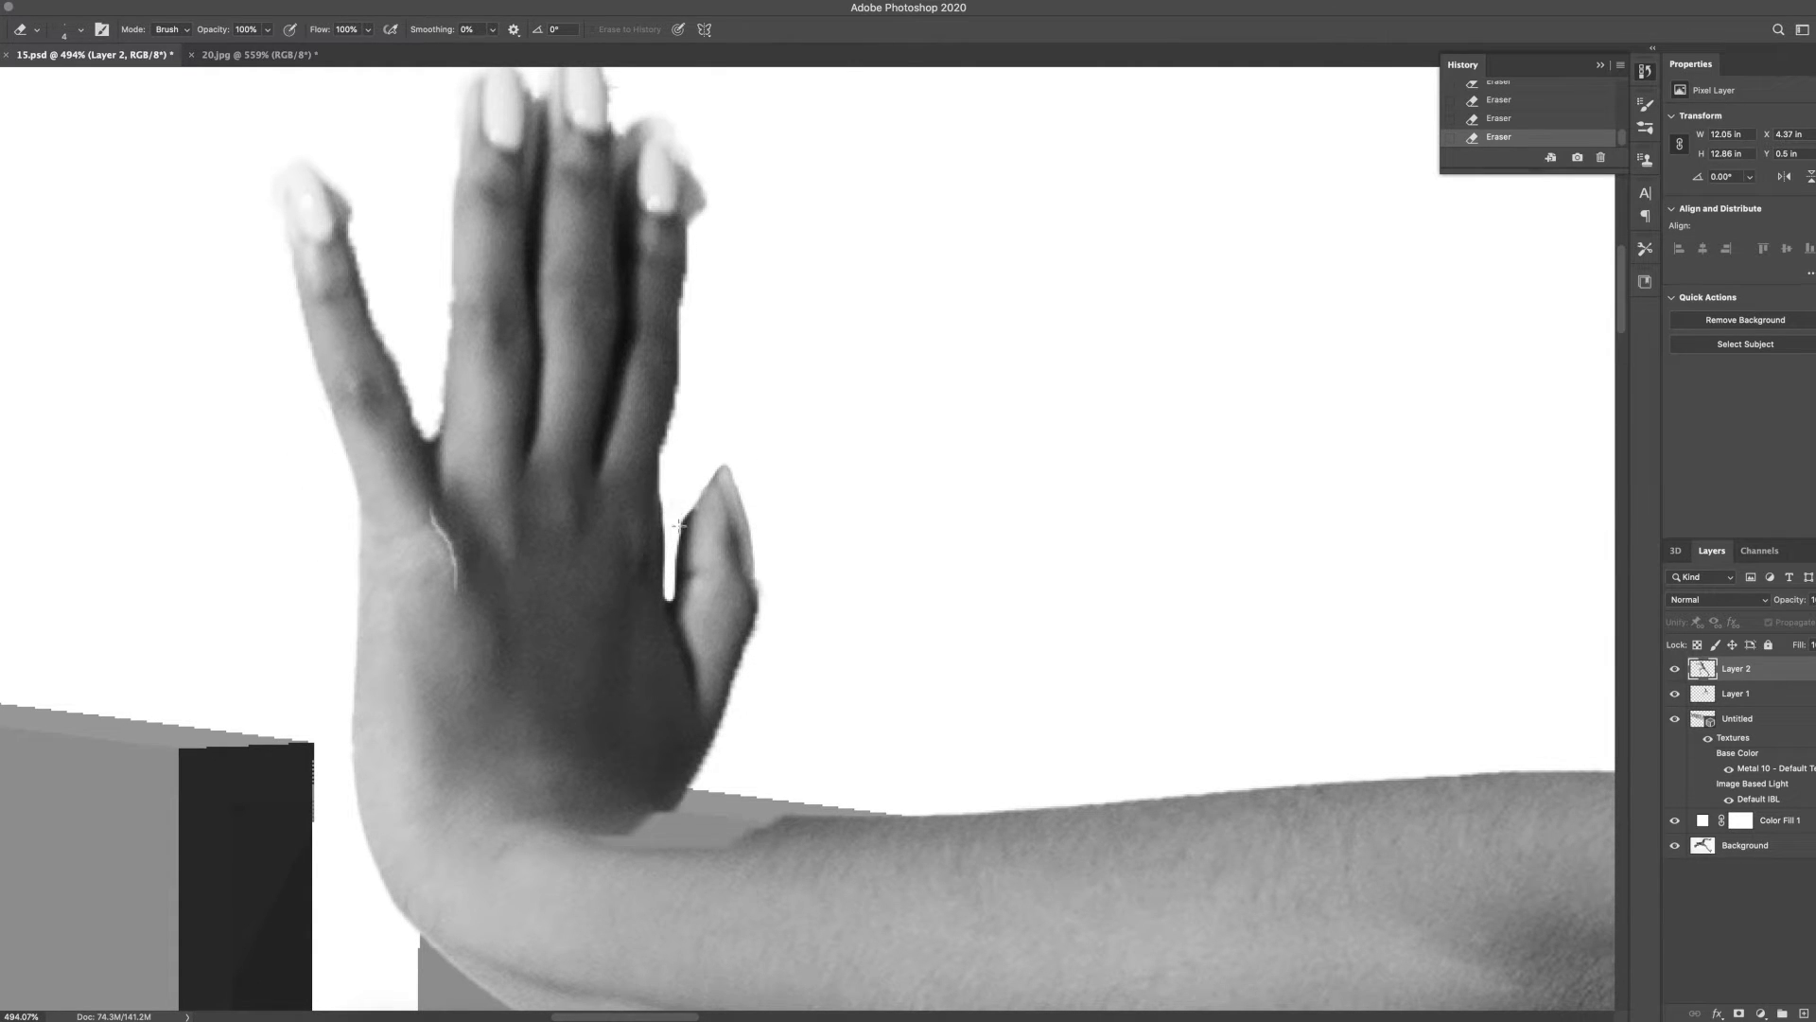
Erase the fringe around the near hand's index fingertip, keeping the gap beside the middle finger short
scroll(472, 336, up, 2)
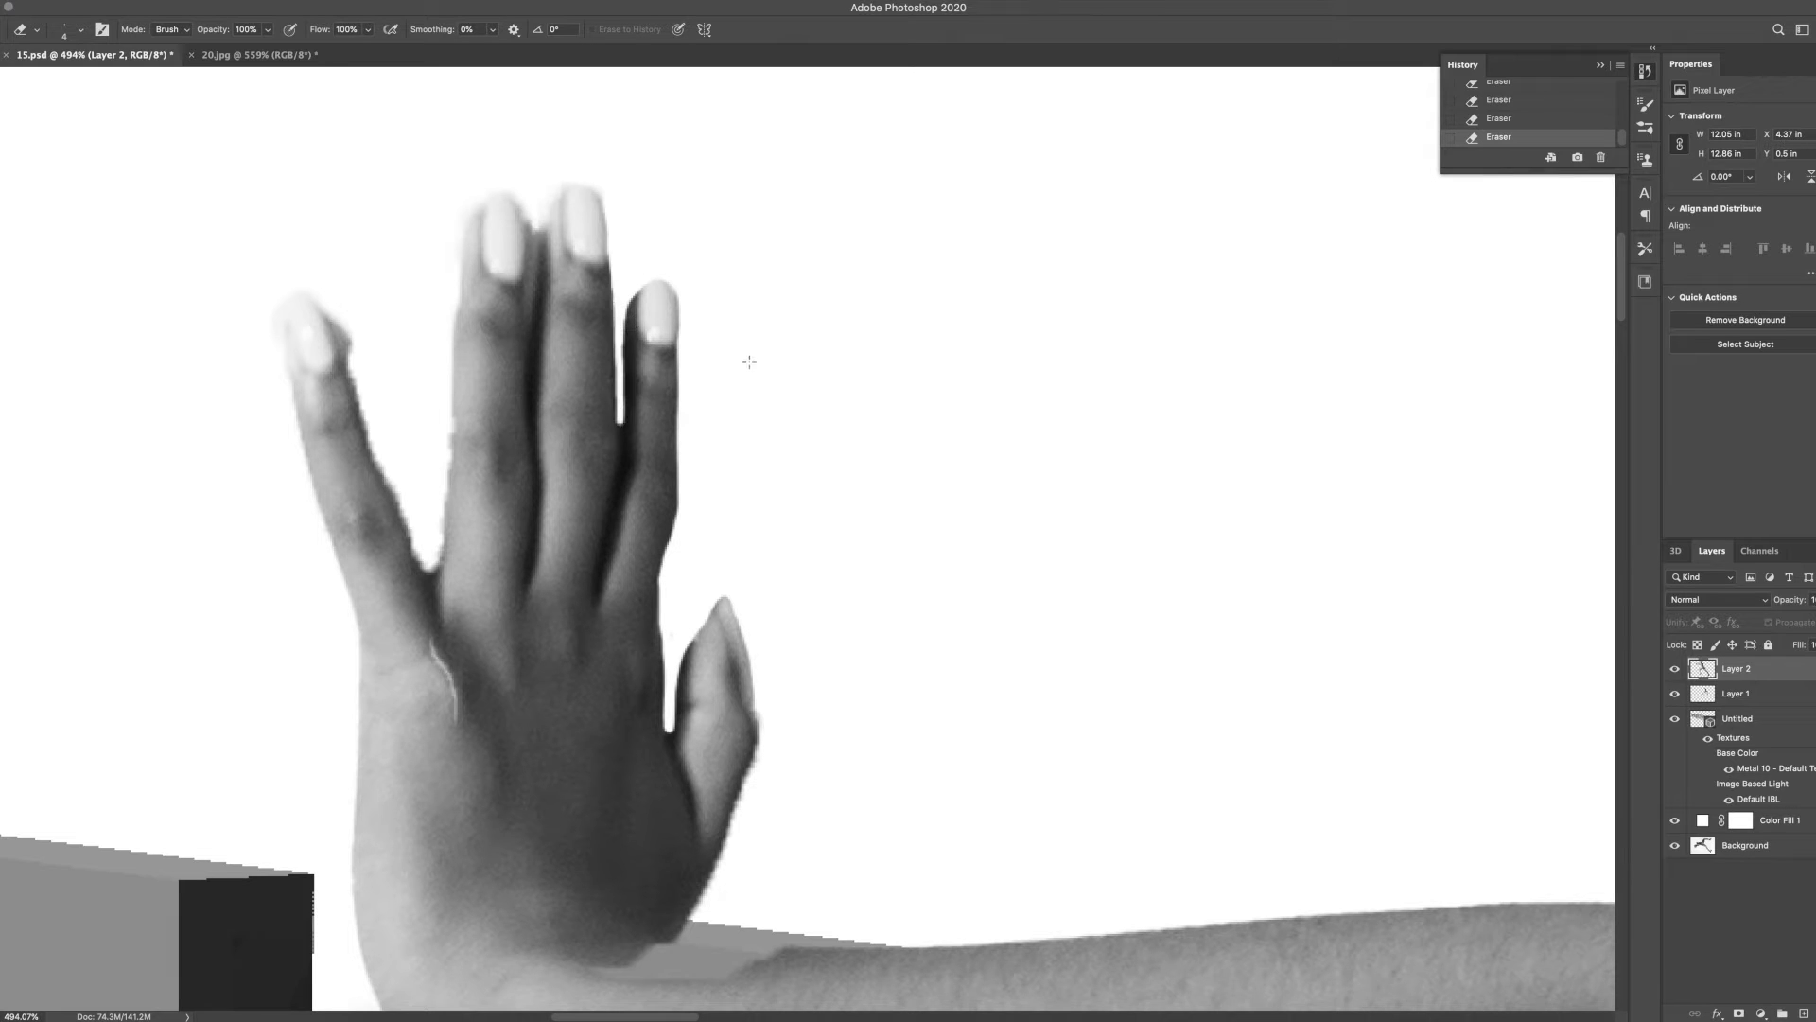
key(super+z)
key(super+z)
click(626, 304)
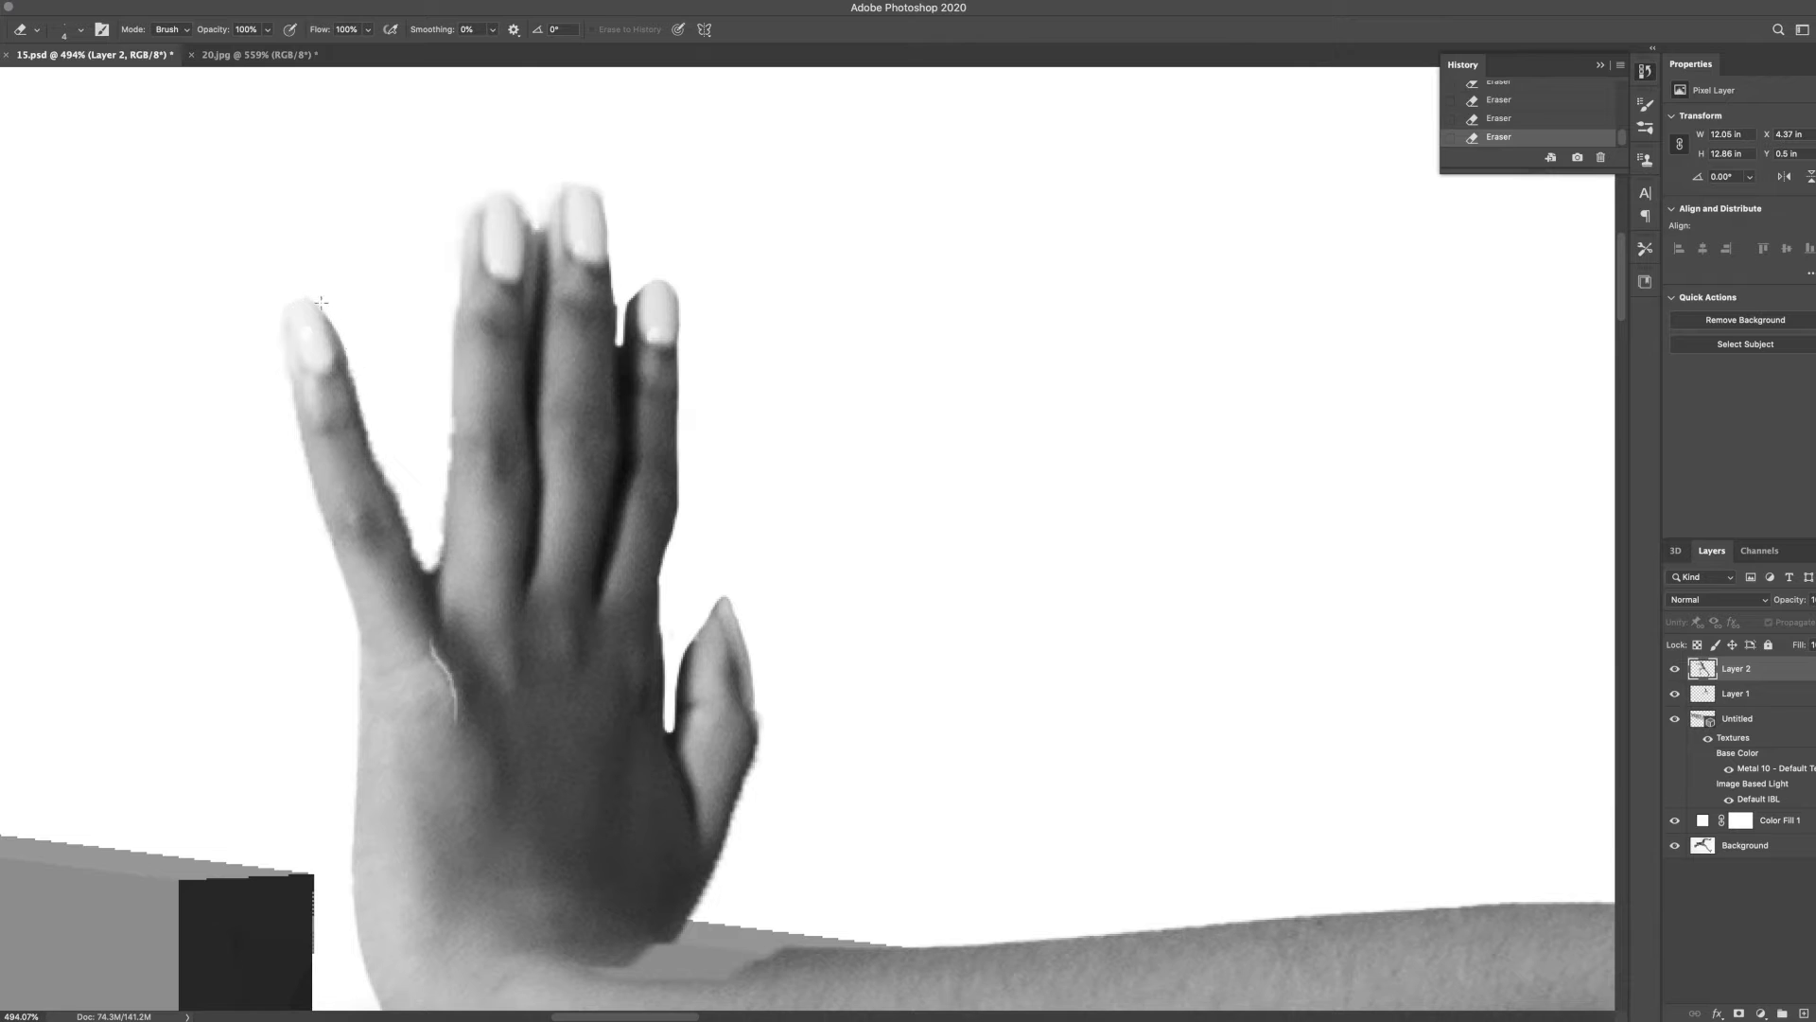
Erase the fringe along the near hand's little finger and in the gap beside the ring finger
drag(377, 466, 388, 493)
key(super+z)
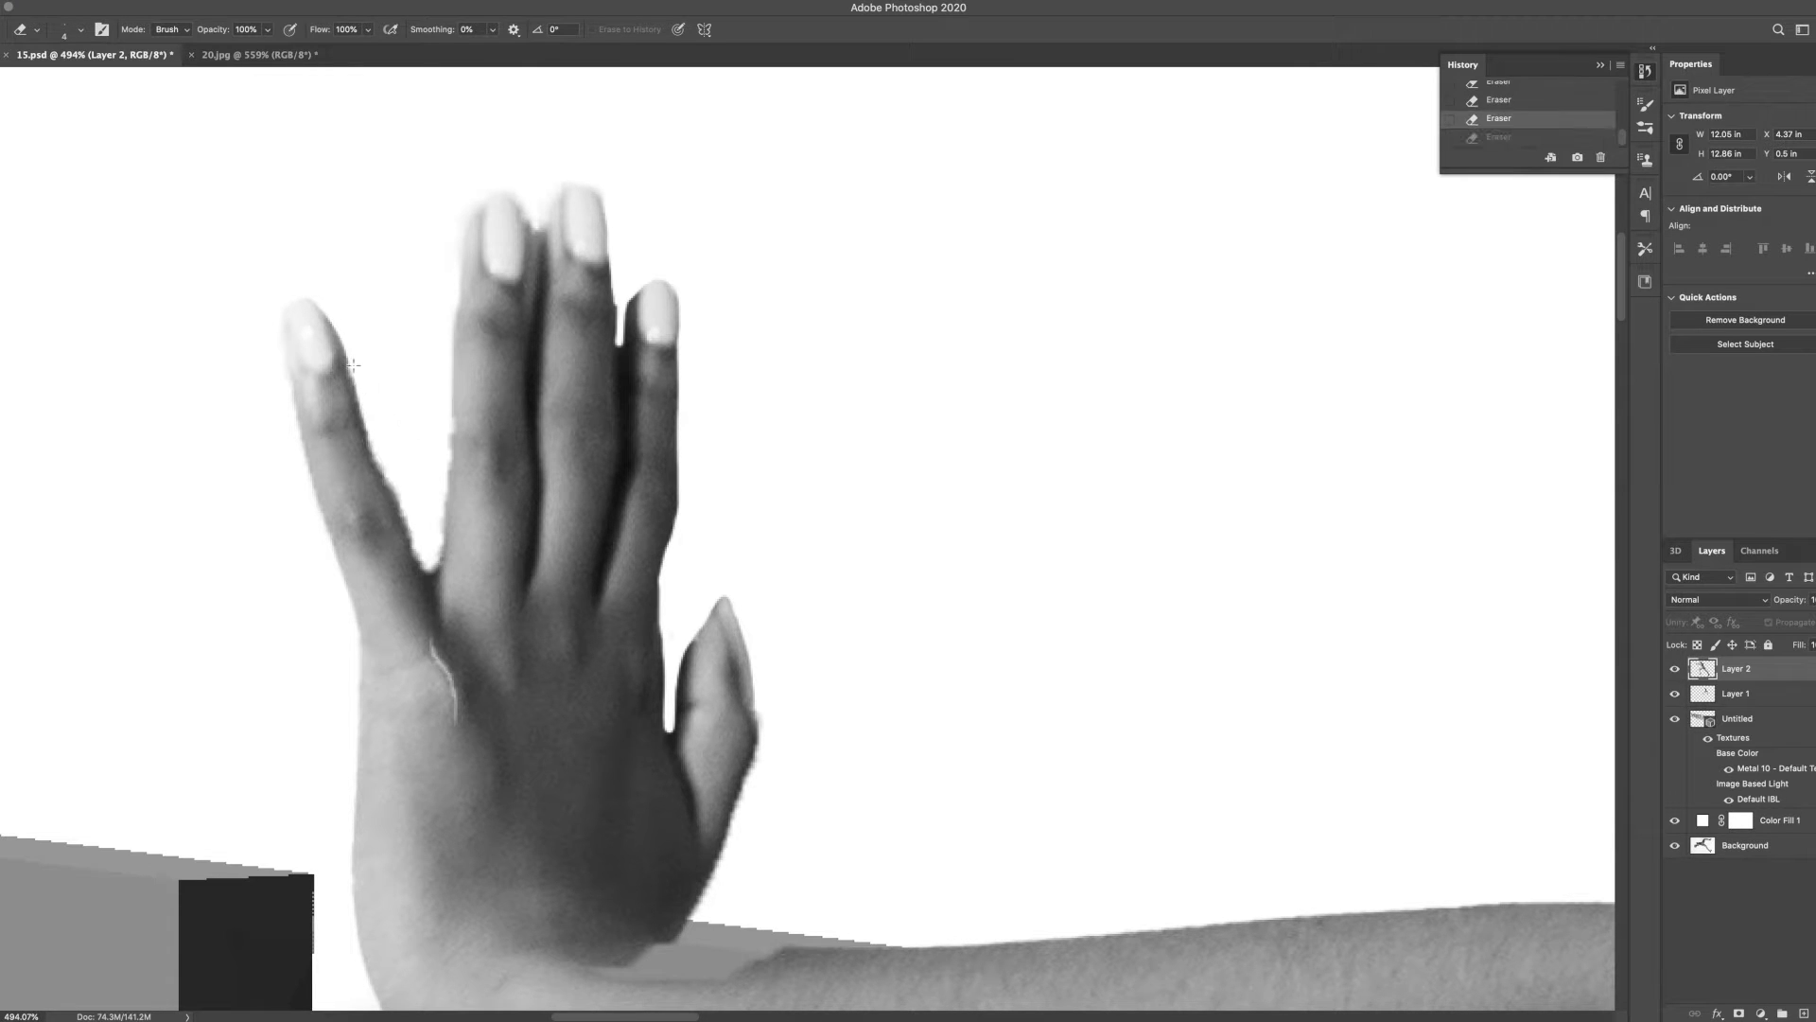
drag(363, 415, 352, 377)
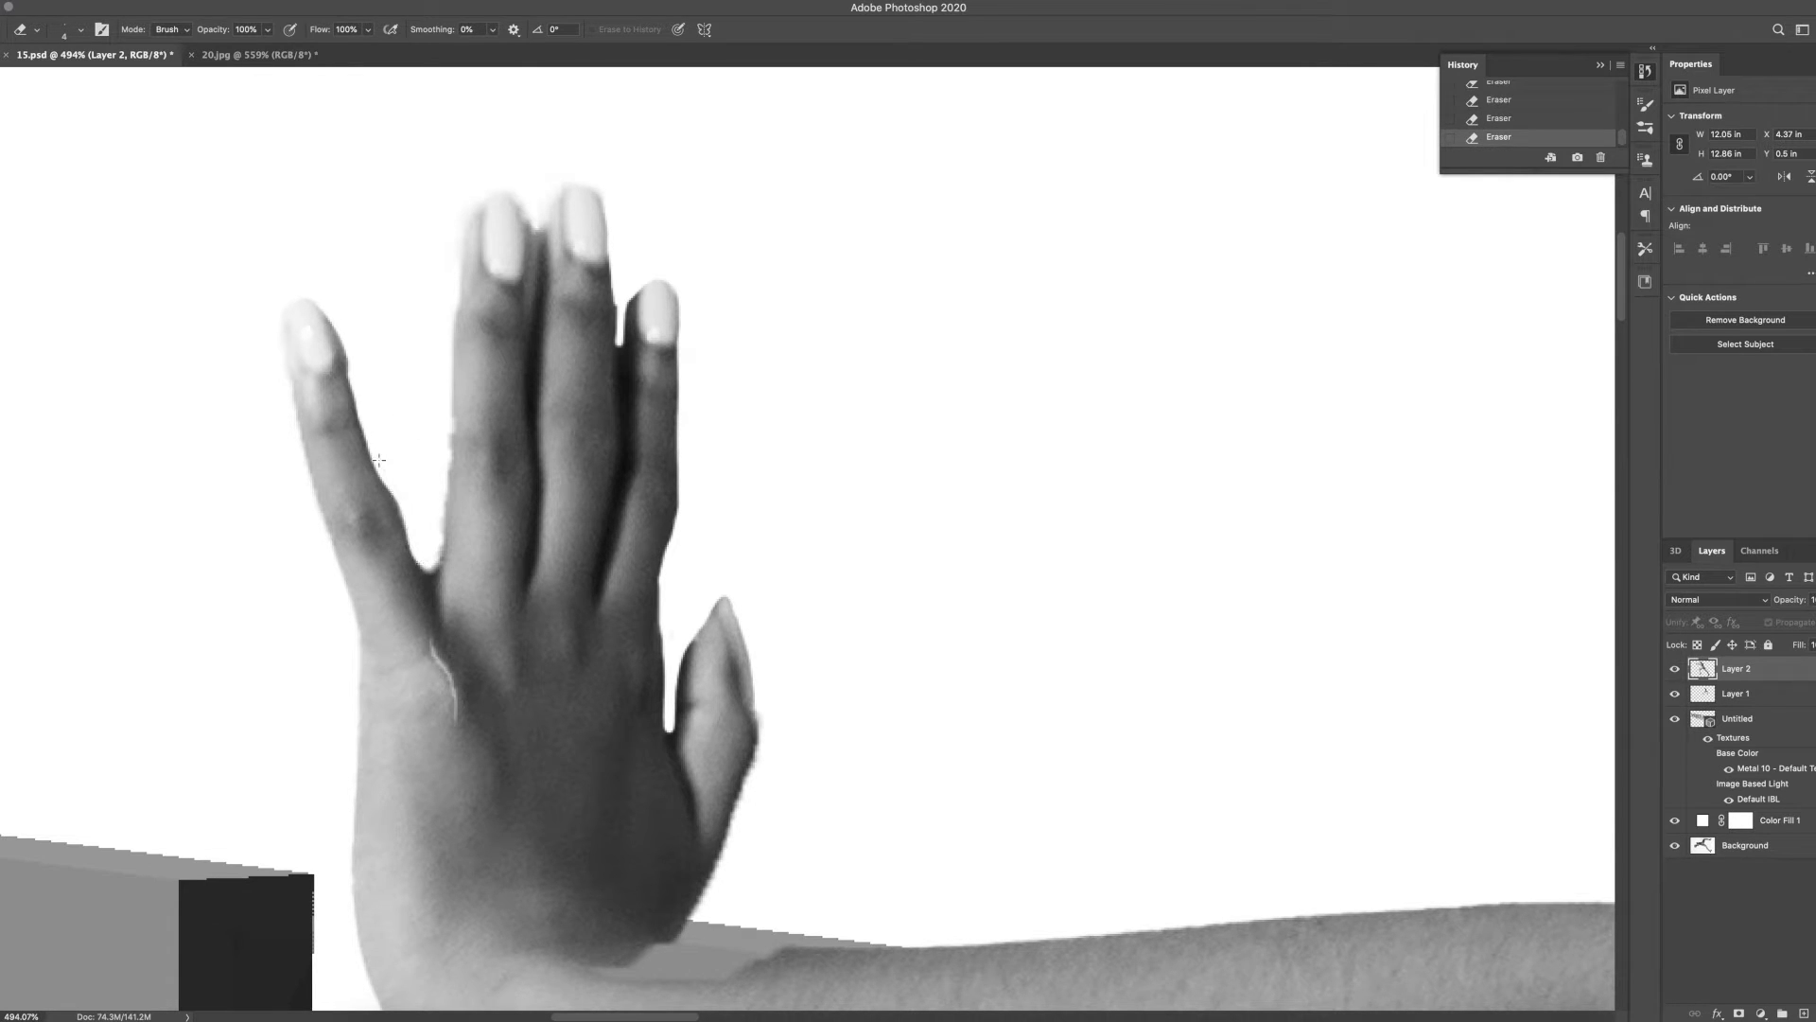
key(super+z)
drag(445, 539, 427, 571)
key(super+z)
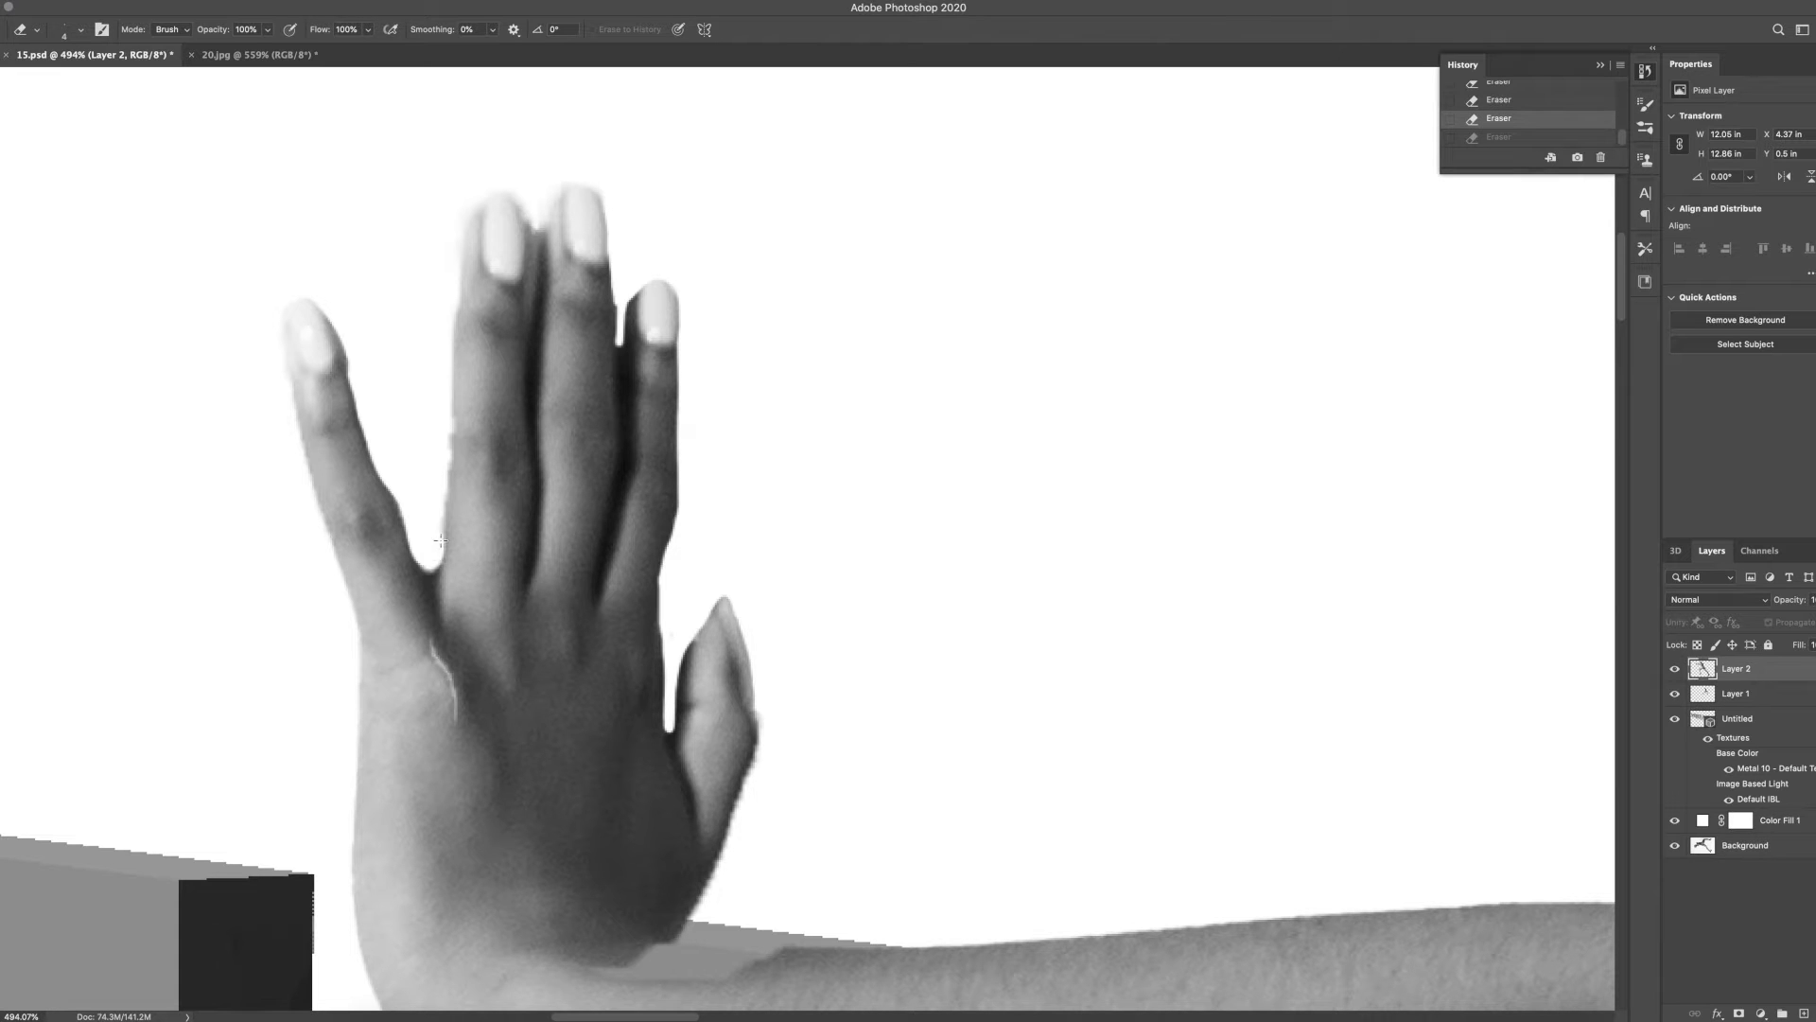
key(shift+super+z)
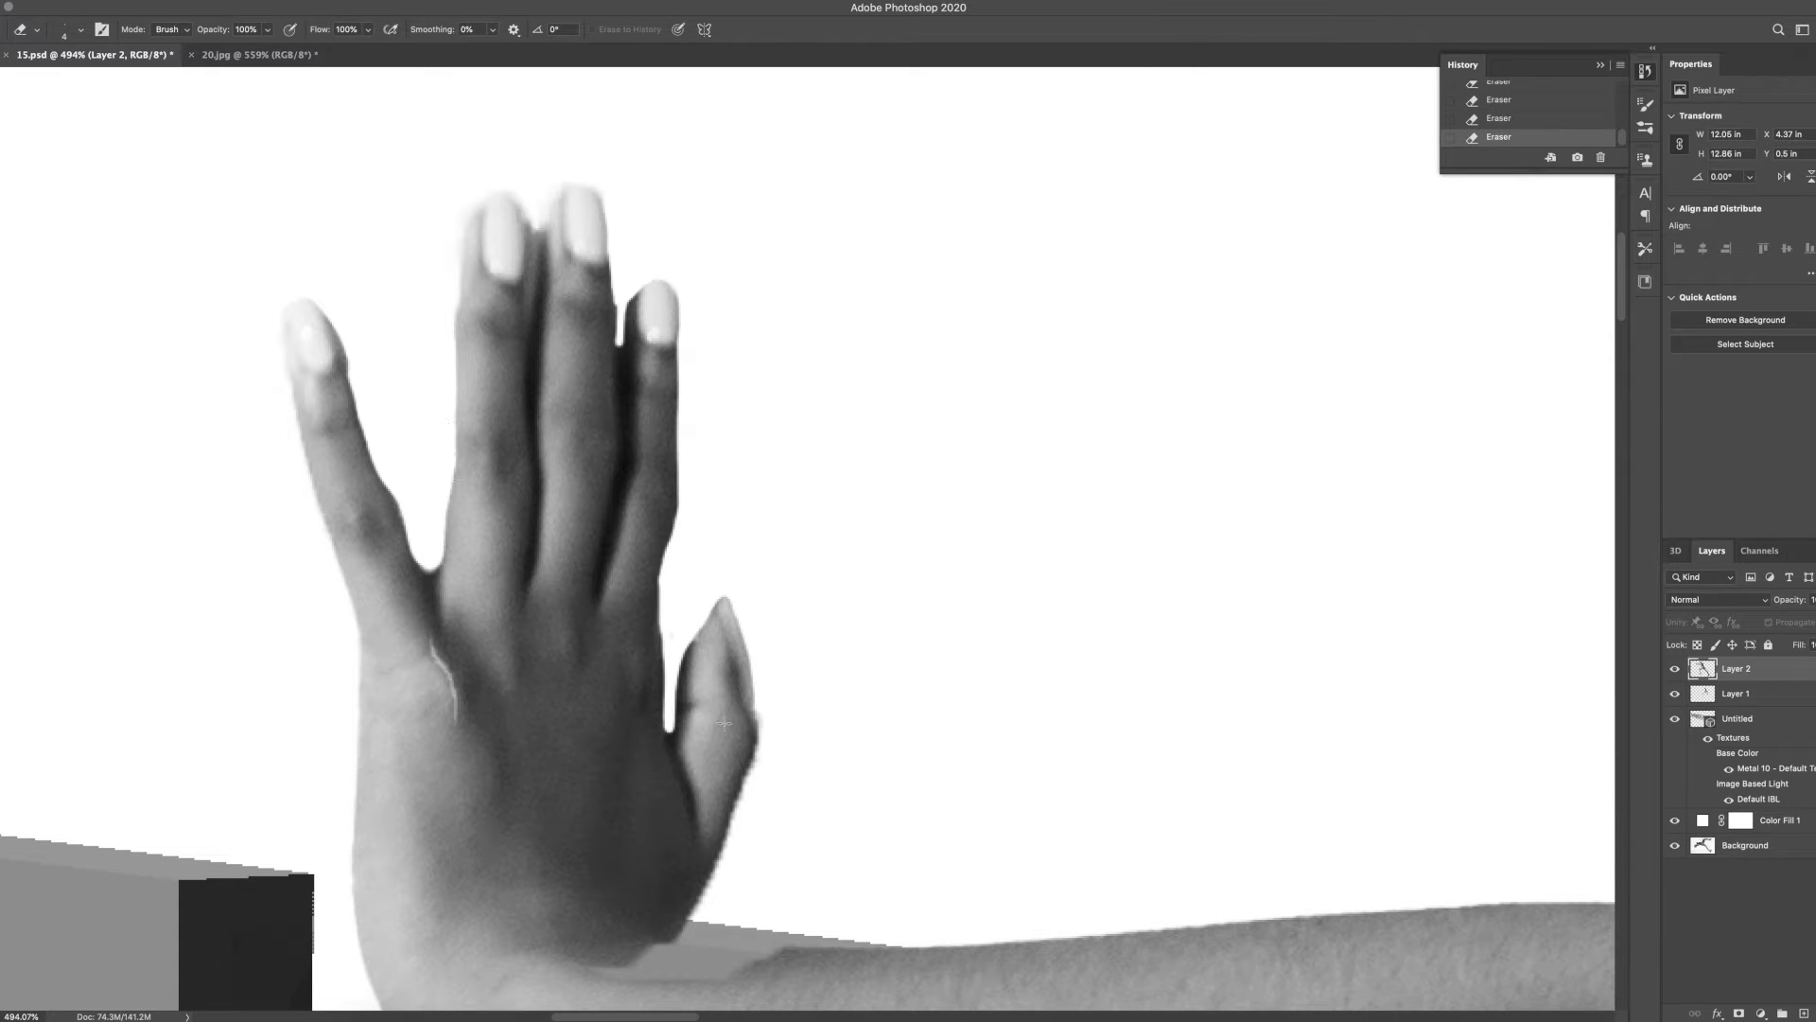
Erase the leftover background around the fingers and edge of the model's far hand
scroll(285, 437, down, 5)
scroll(569, 434, up, 3)
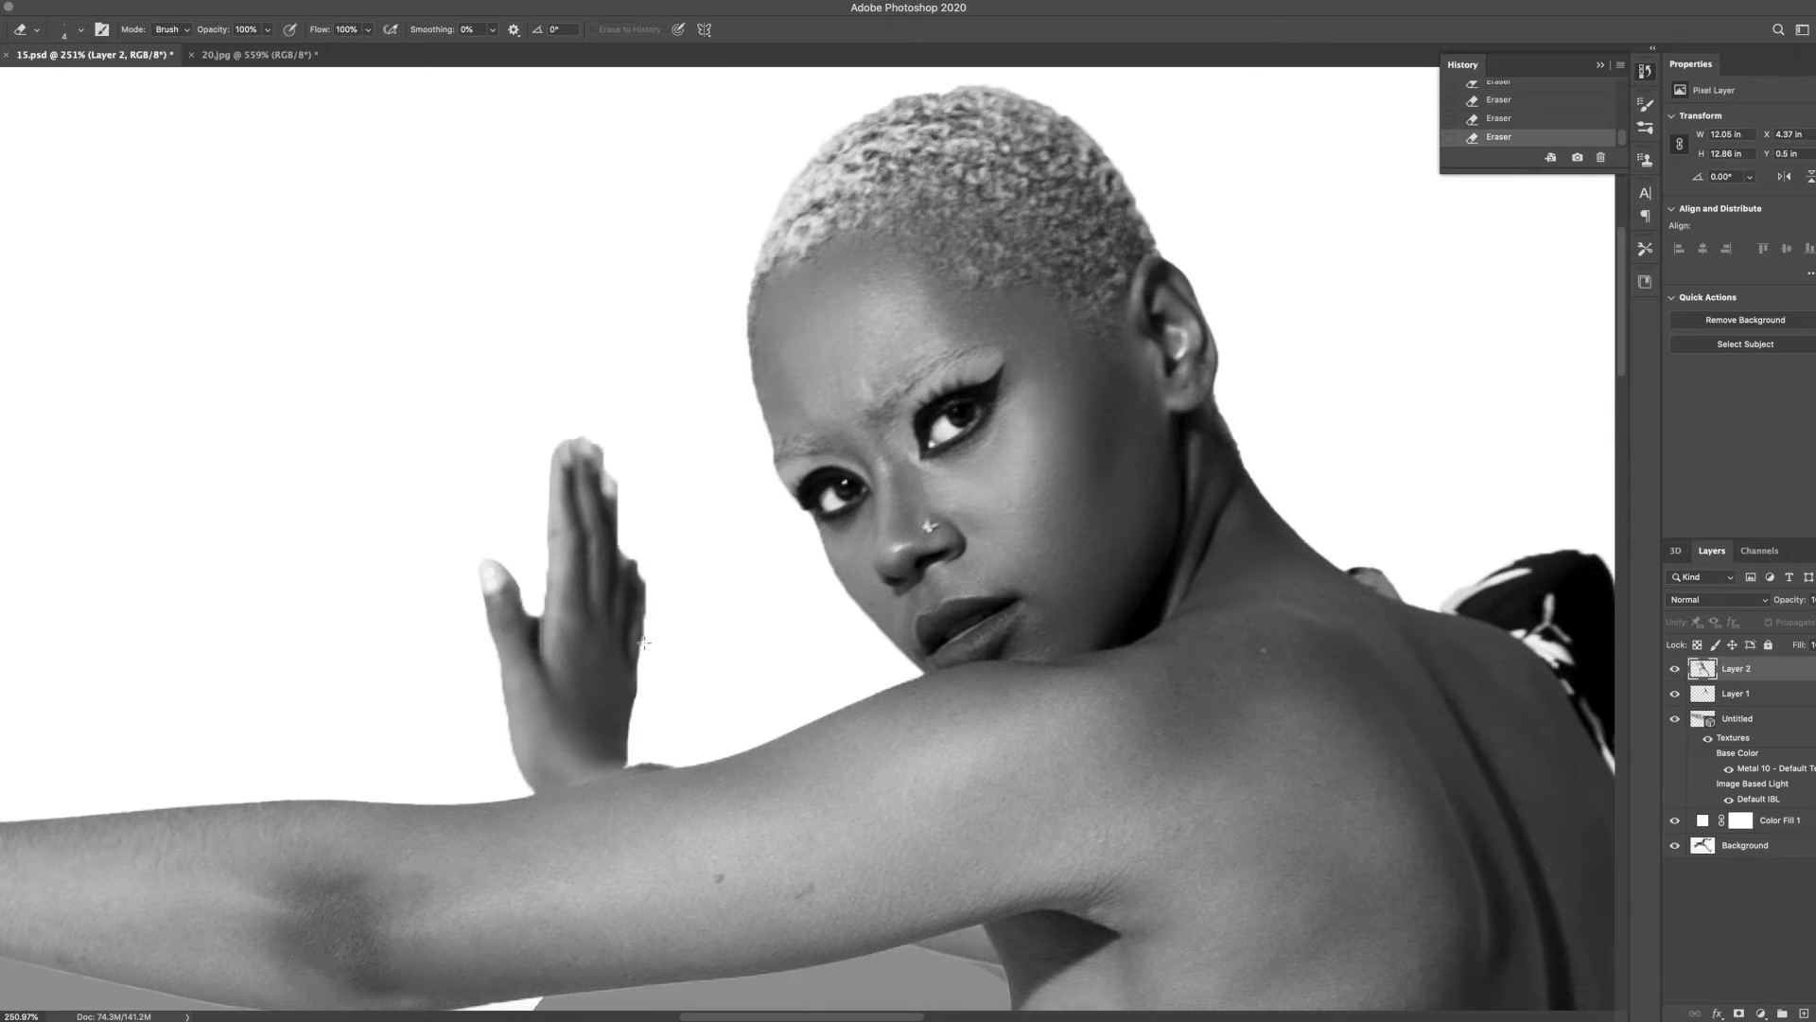
key(super+z)
key(super+shift+z)
scroll(510, 753, down, 6)
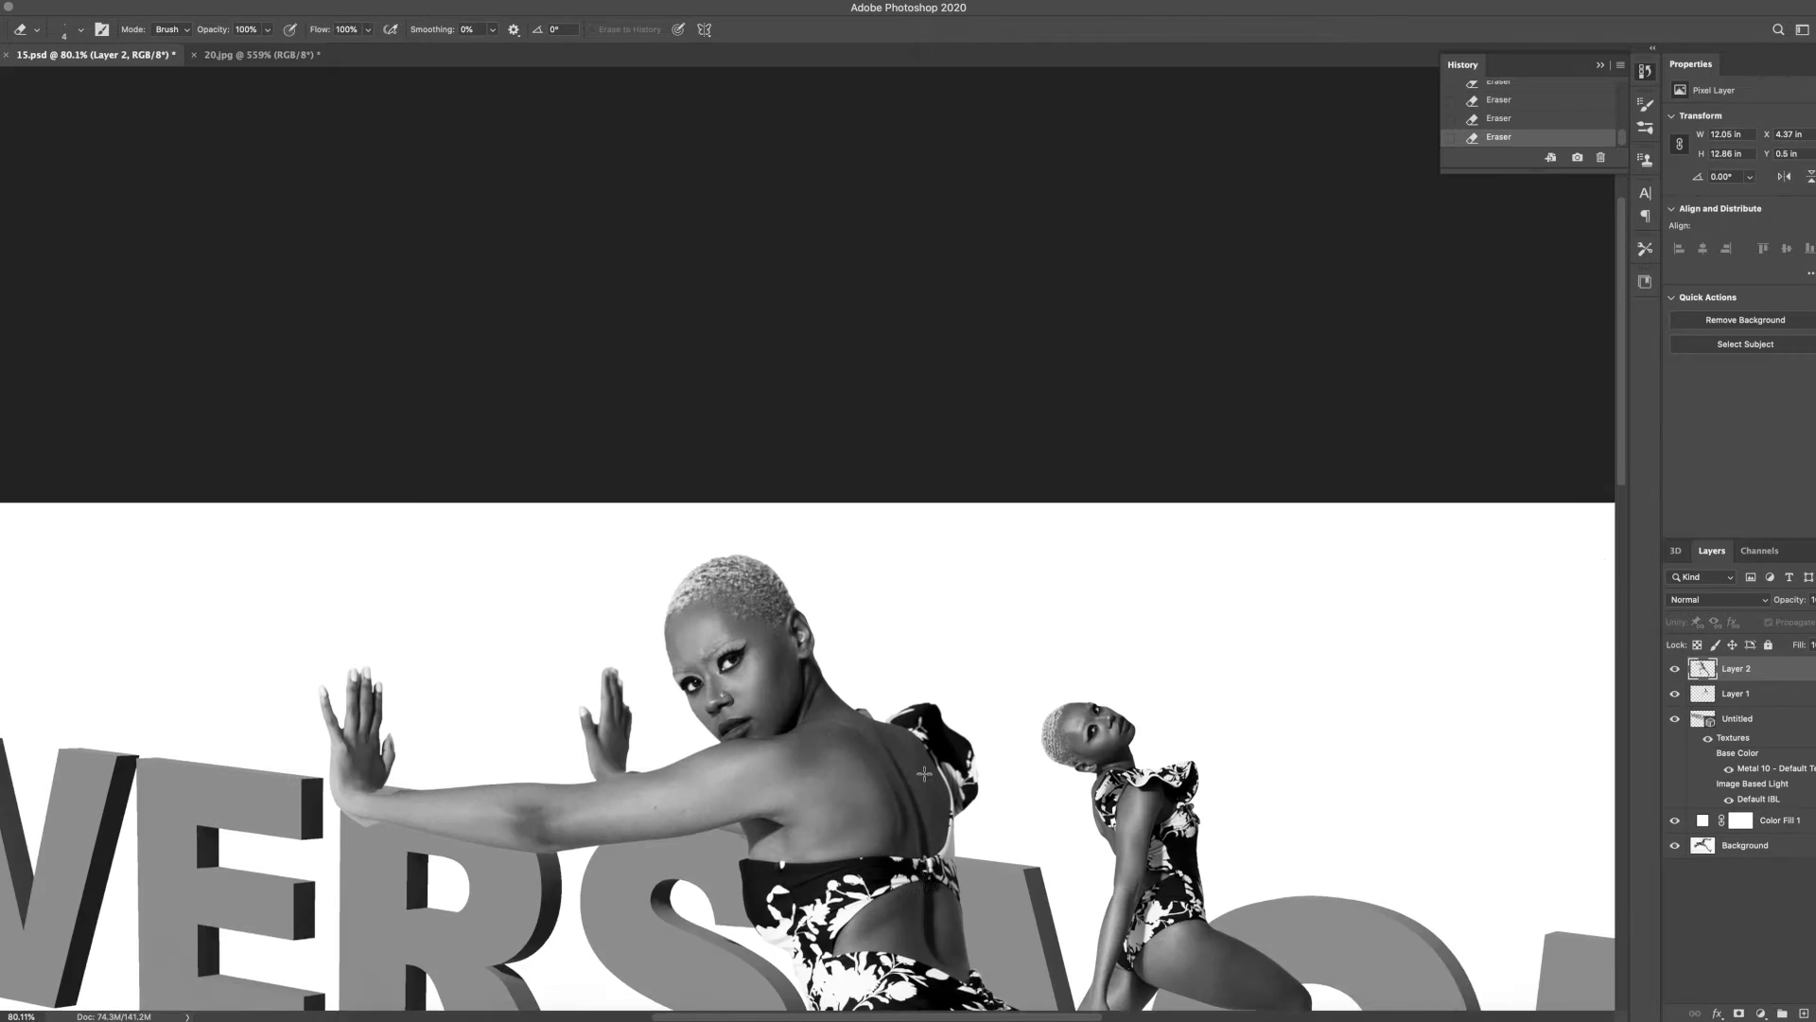
scroll(688, 251, up, 6)
scroll(770, 381, down, 10)
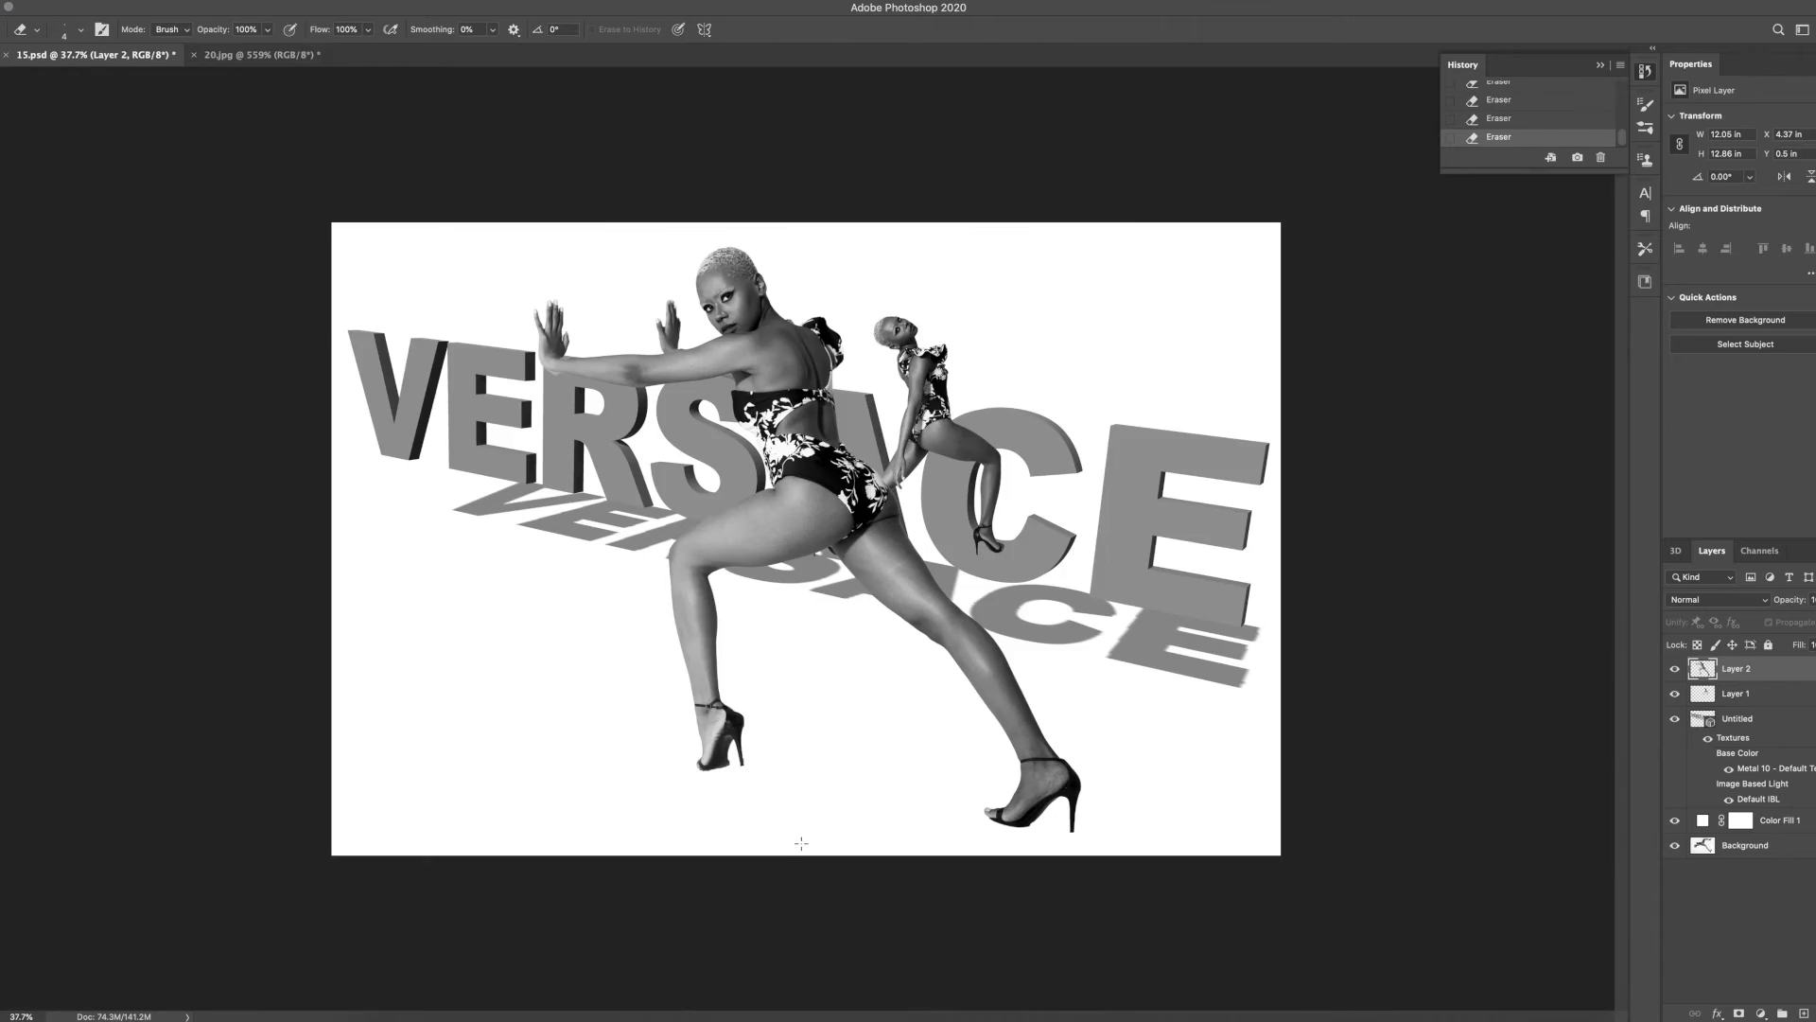
Erase the leftover fringe beside the lower part of the front shoe's heel
scroll(783, 843, up, 7)
scroll(632, 589, up, 8)
drag(613, 605, 626, 697)
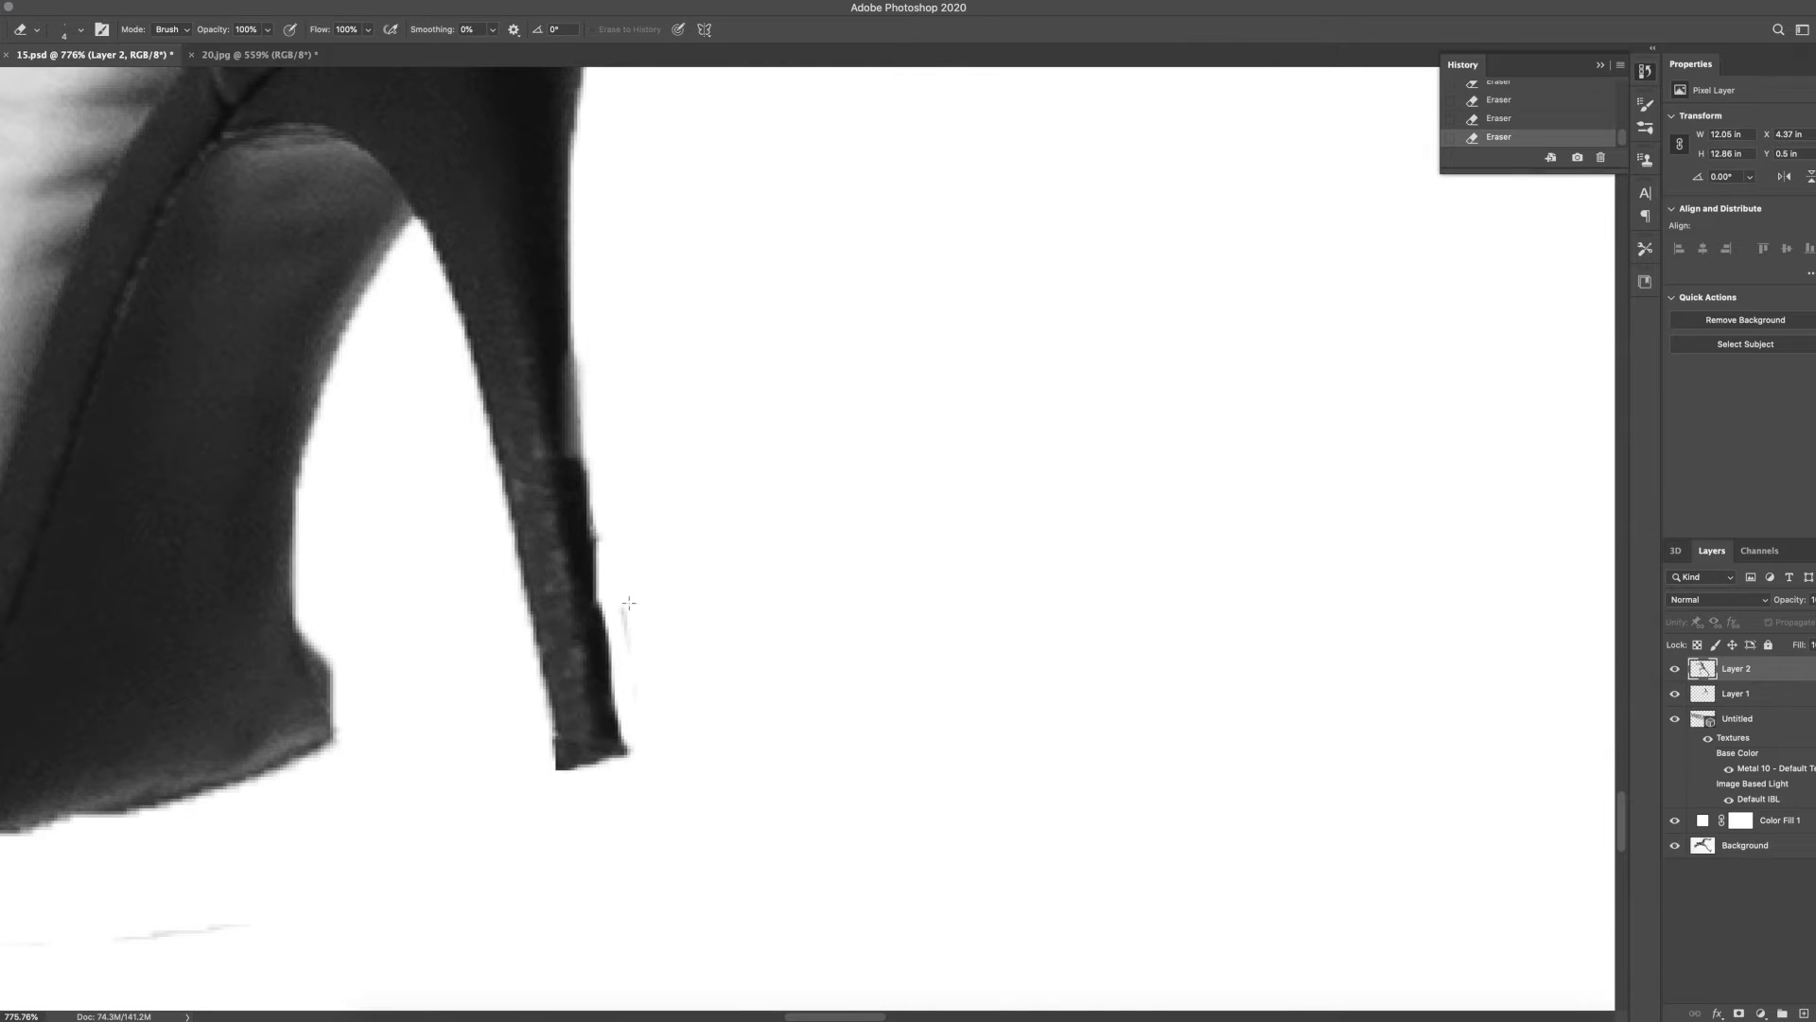
scroll(640, 733, down, 5)
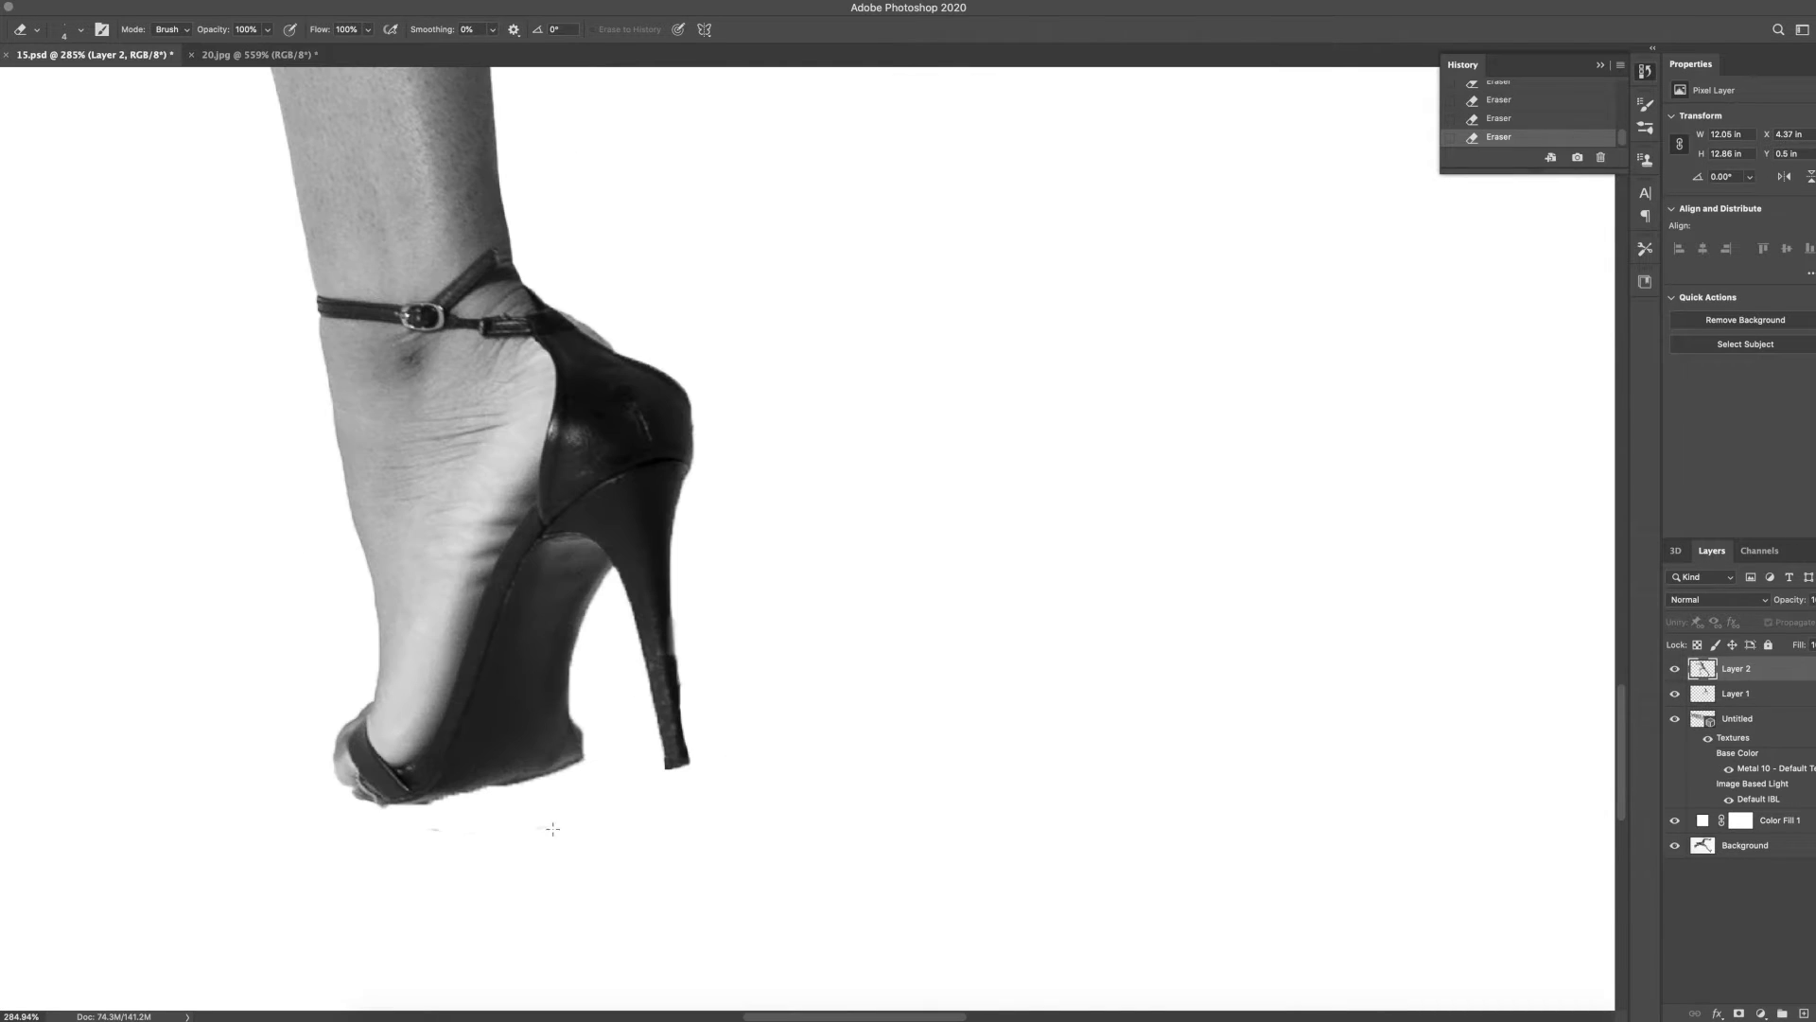
Erase the stray marks beneath the front shoe and clean the back edge of its platform sole
key(super+z)
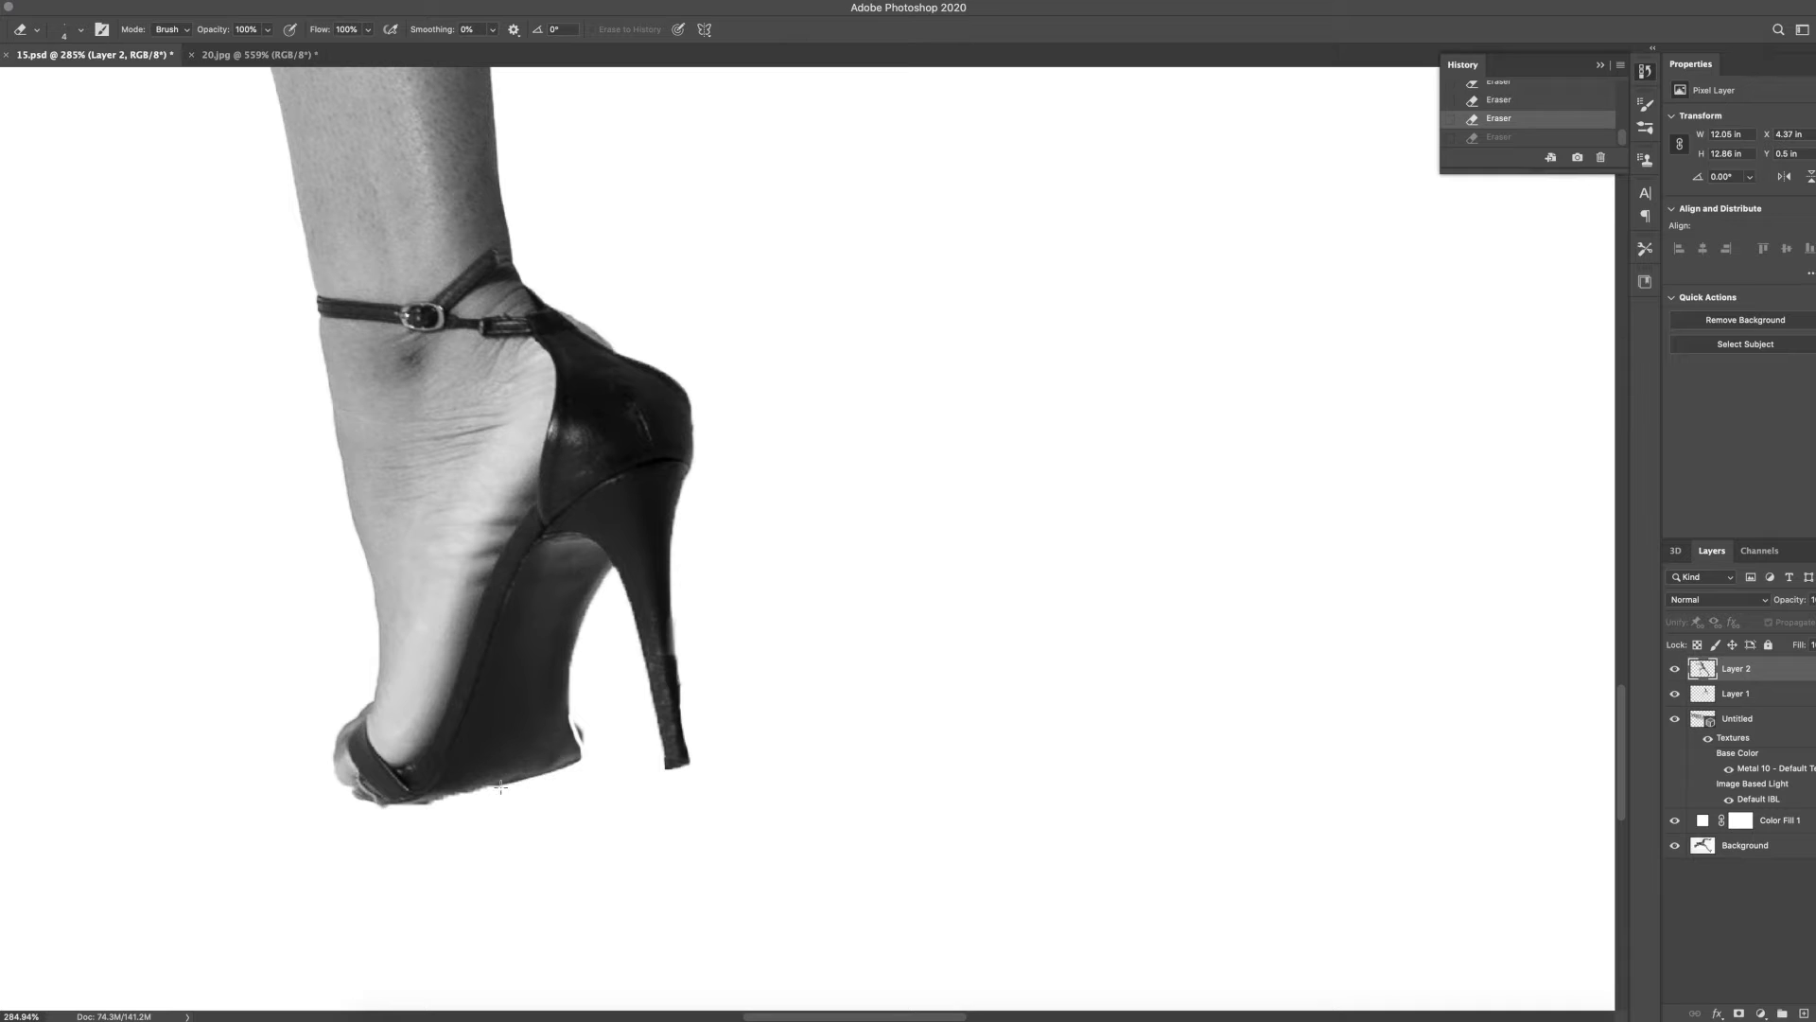
click(579, 734)
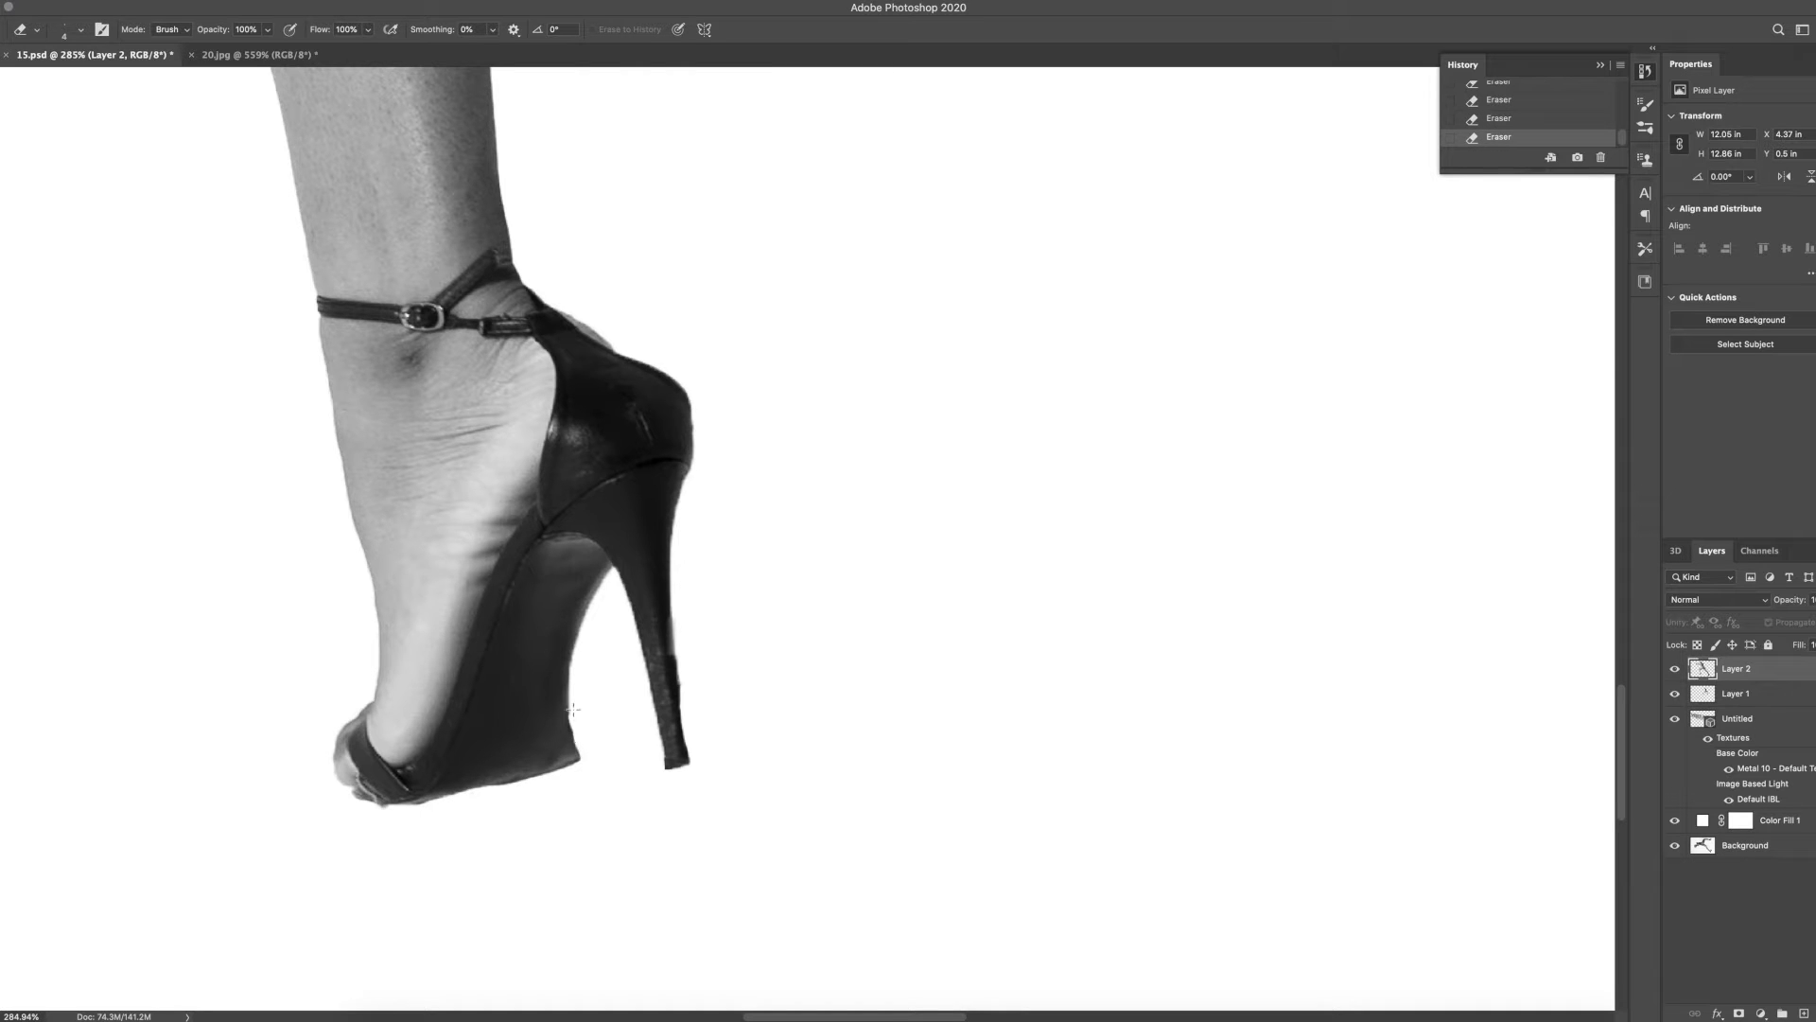
key(super+z)
drag(571, 710, 579, 755)
Scale the pasted model down to 43.66% and position her in front of the letters V and E
scroll(965, 491, down, 5)
scroll(964, 491, right, 6)
scroll(852, 791, up, 3)
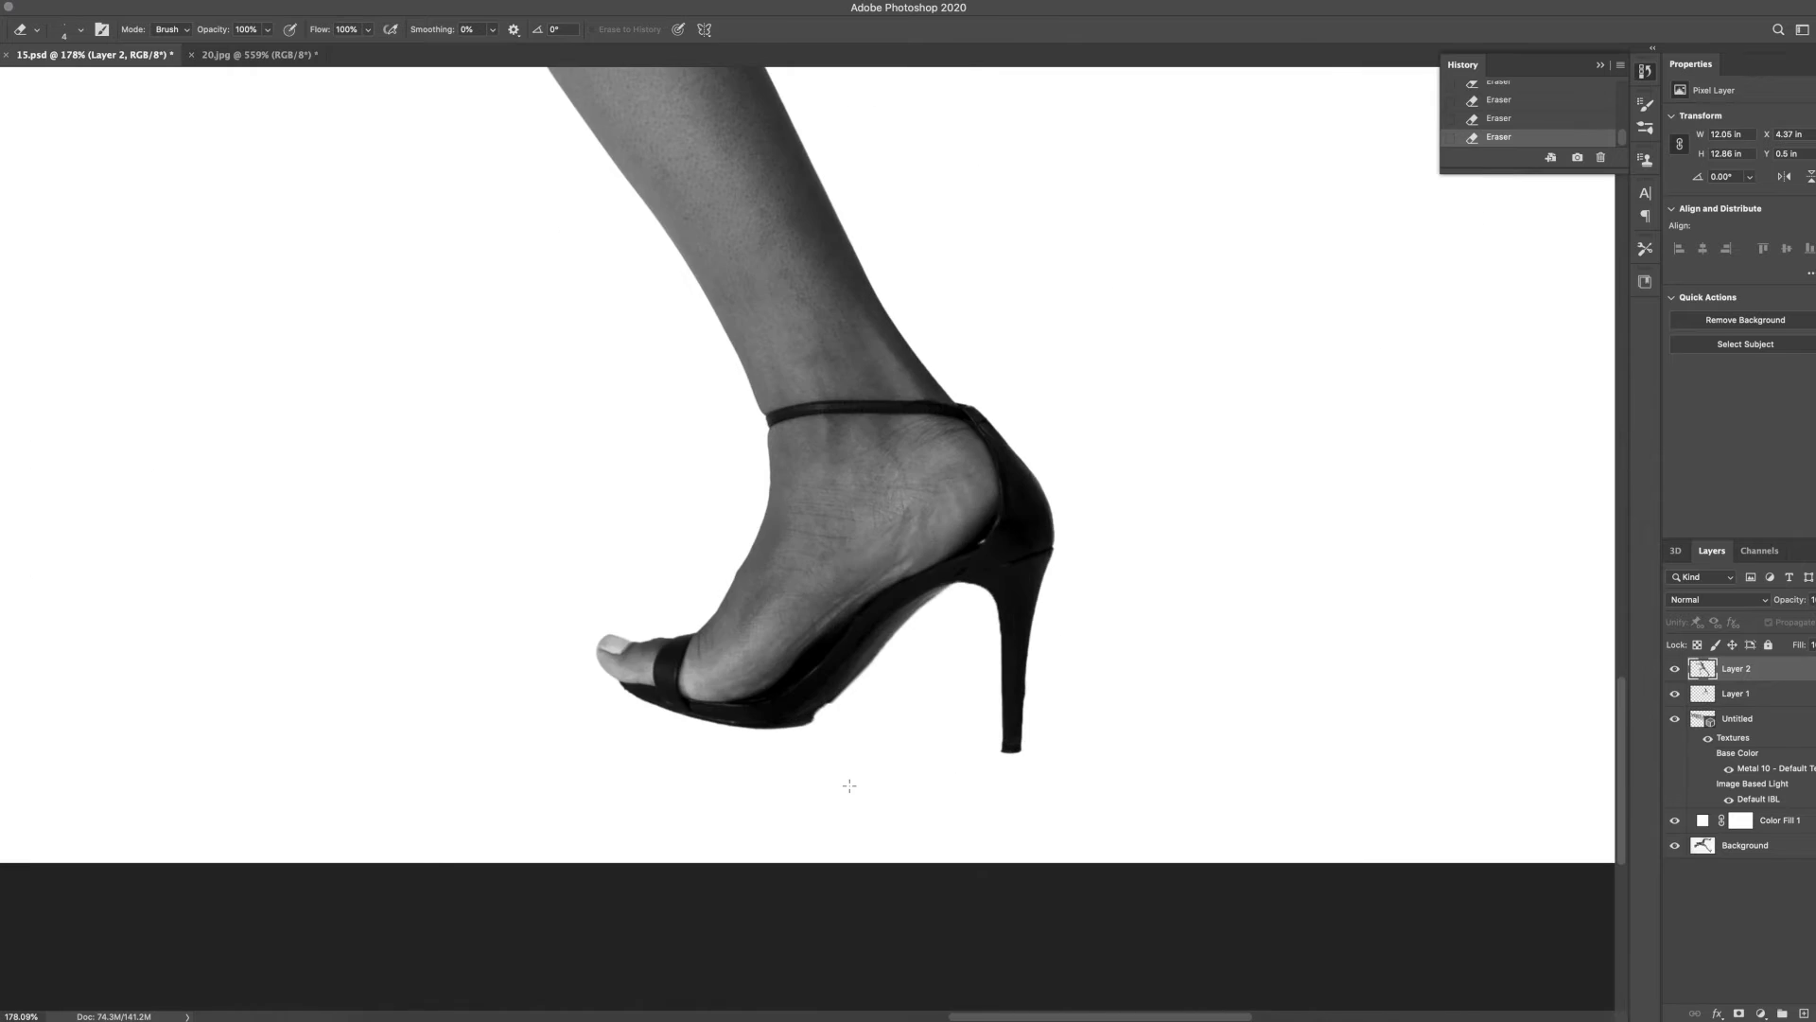
scroll(850, 786, down, 7)
scroll(850, 785, down, 4)
key(v)
drag(999, 329, 757, 502)
drag(698, 618, 691, 486)
drag(791, 617, 786, 592)
drag(680, 466, 662, 431)
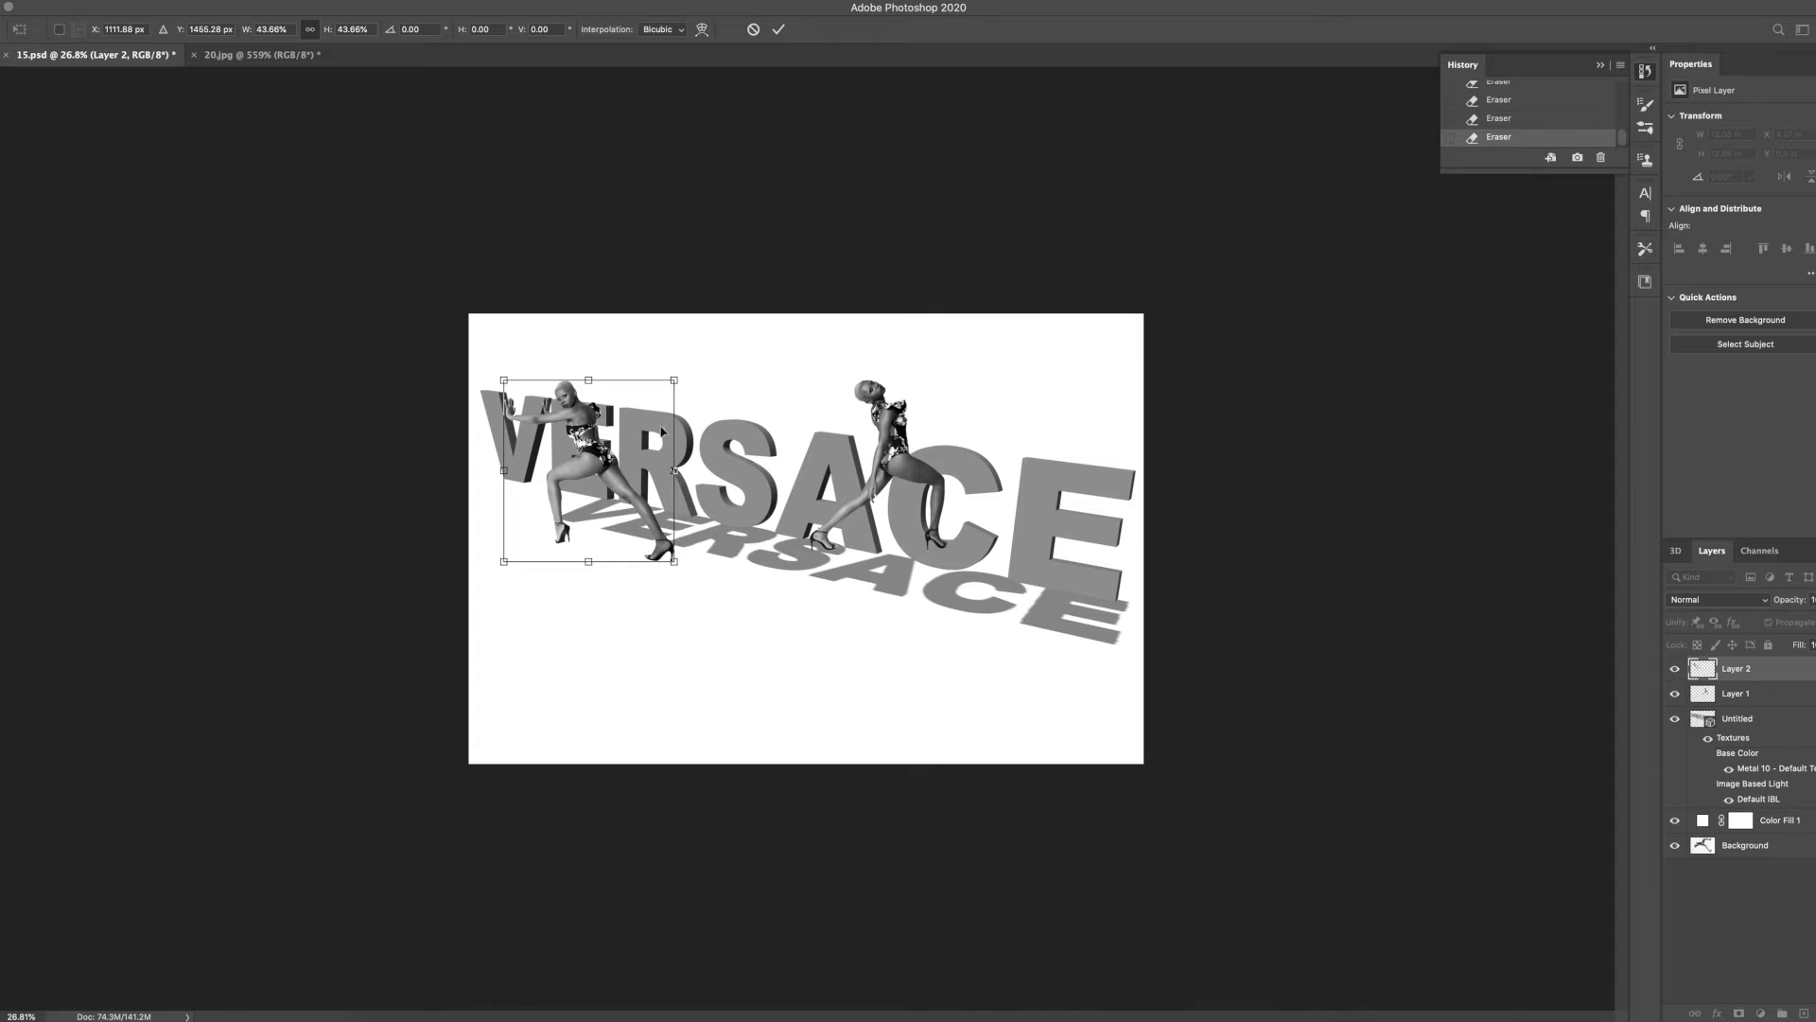
key(Return)
Reposition the model at the V and scale her down to about 4.61 in wide
drag(662, 549, 664, 527)
drag(676, 358, 654, 388)
drag(581, 437, 588, 441)
drag(510, 542, 503, 550)
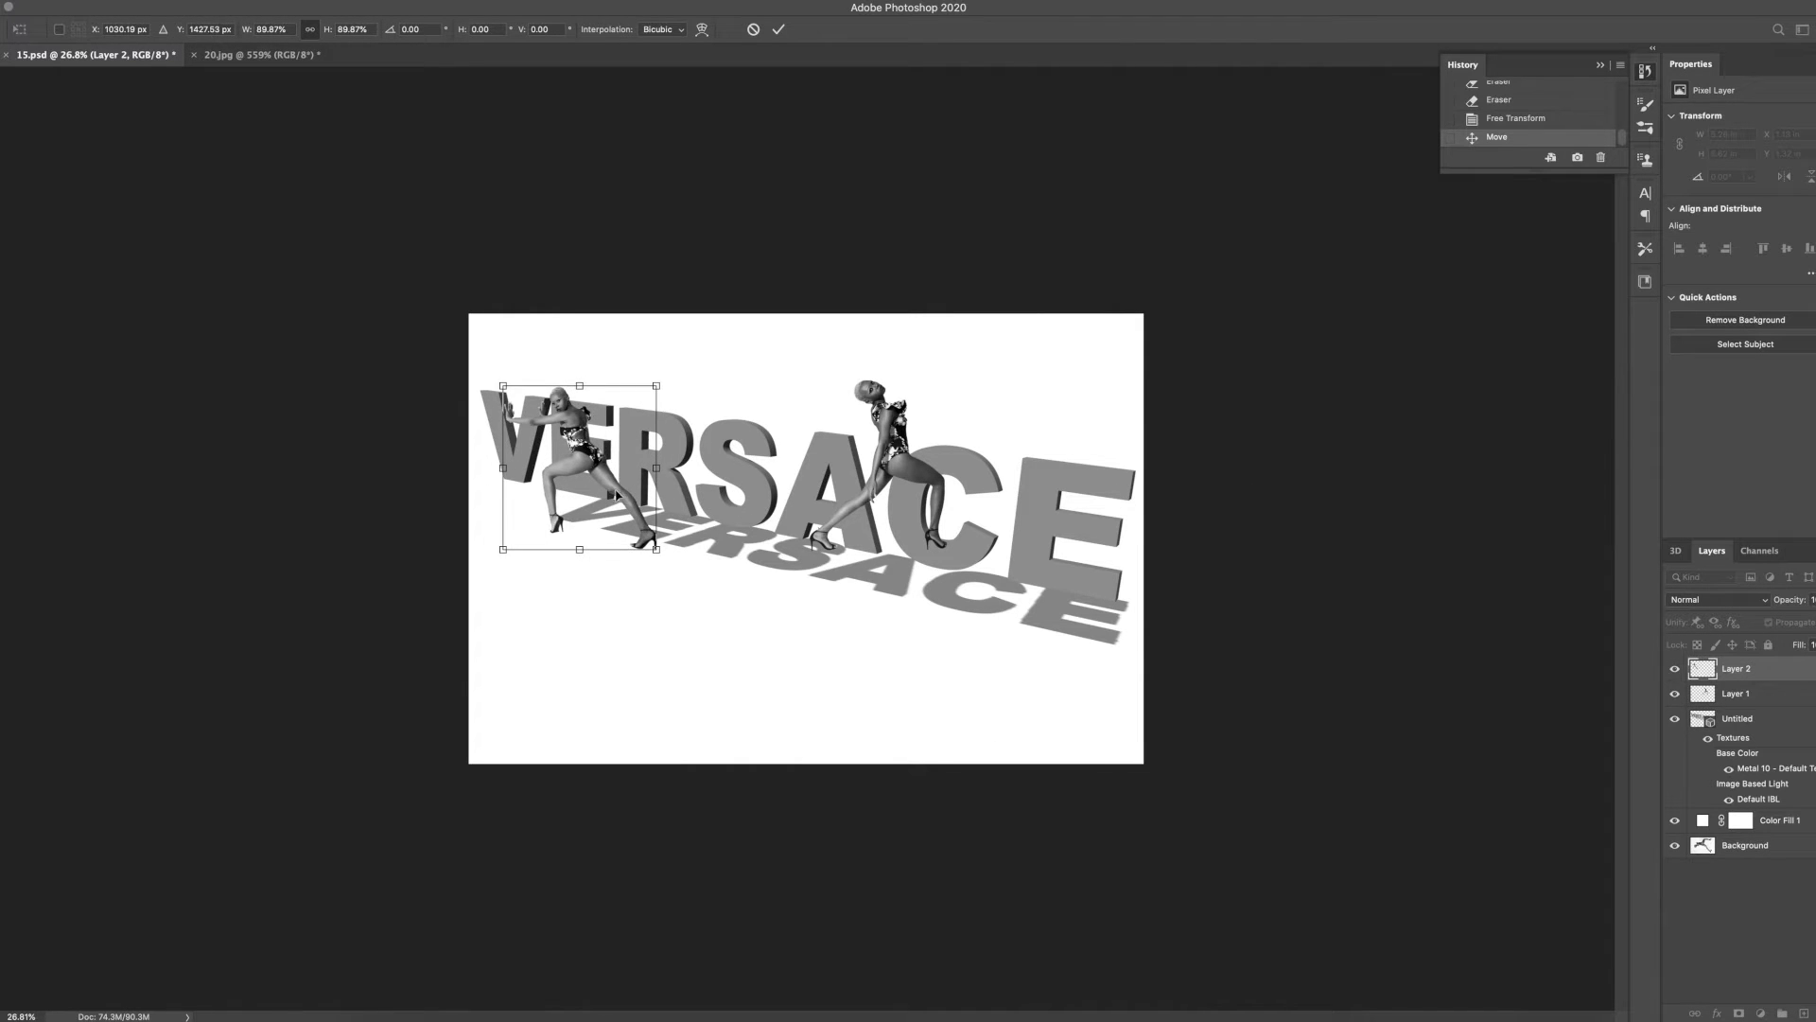
drag(616, 495, 622, 488)
mouse_move(660, 378)
mouse_down()
mouse_move(628, 389)
mouse_move(640, 375)
mouse_move(656, 389)
mouse_up()
key(Return)
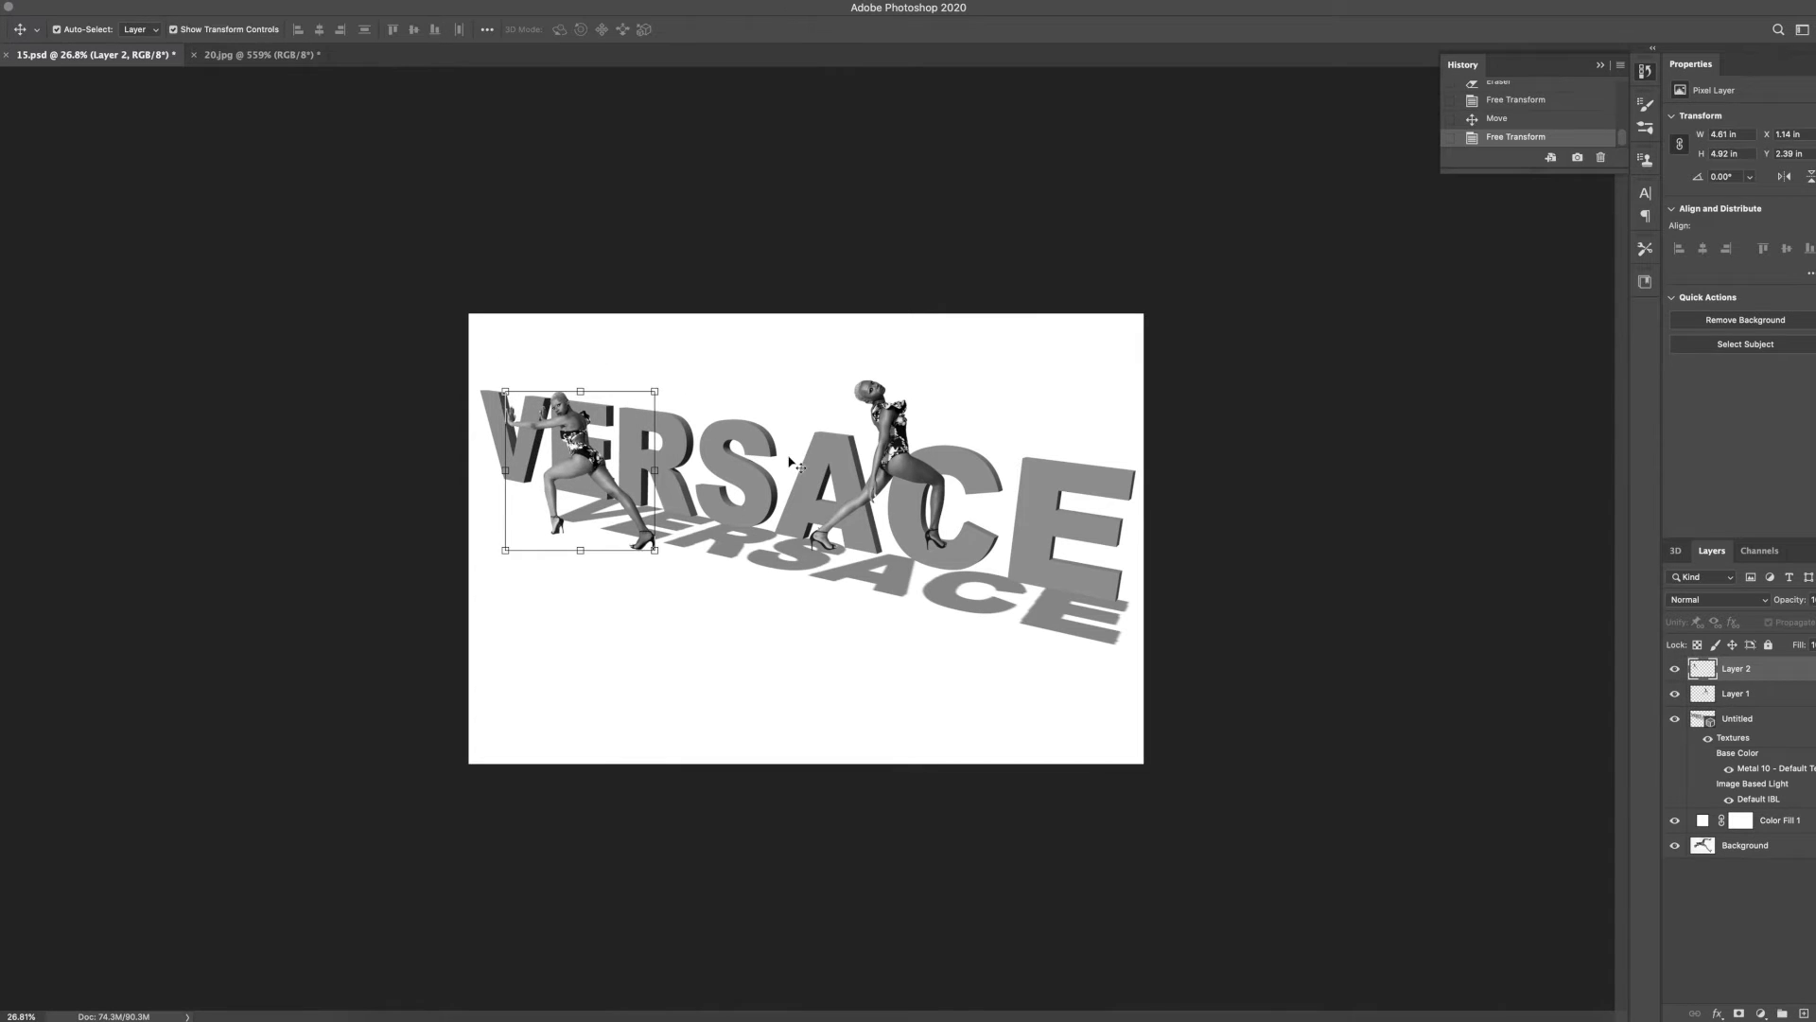
Enlarge the model at the V slightly and reposition her with her hands against the letter
click(1019, 288)
scroll(714, 467, up, 10)
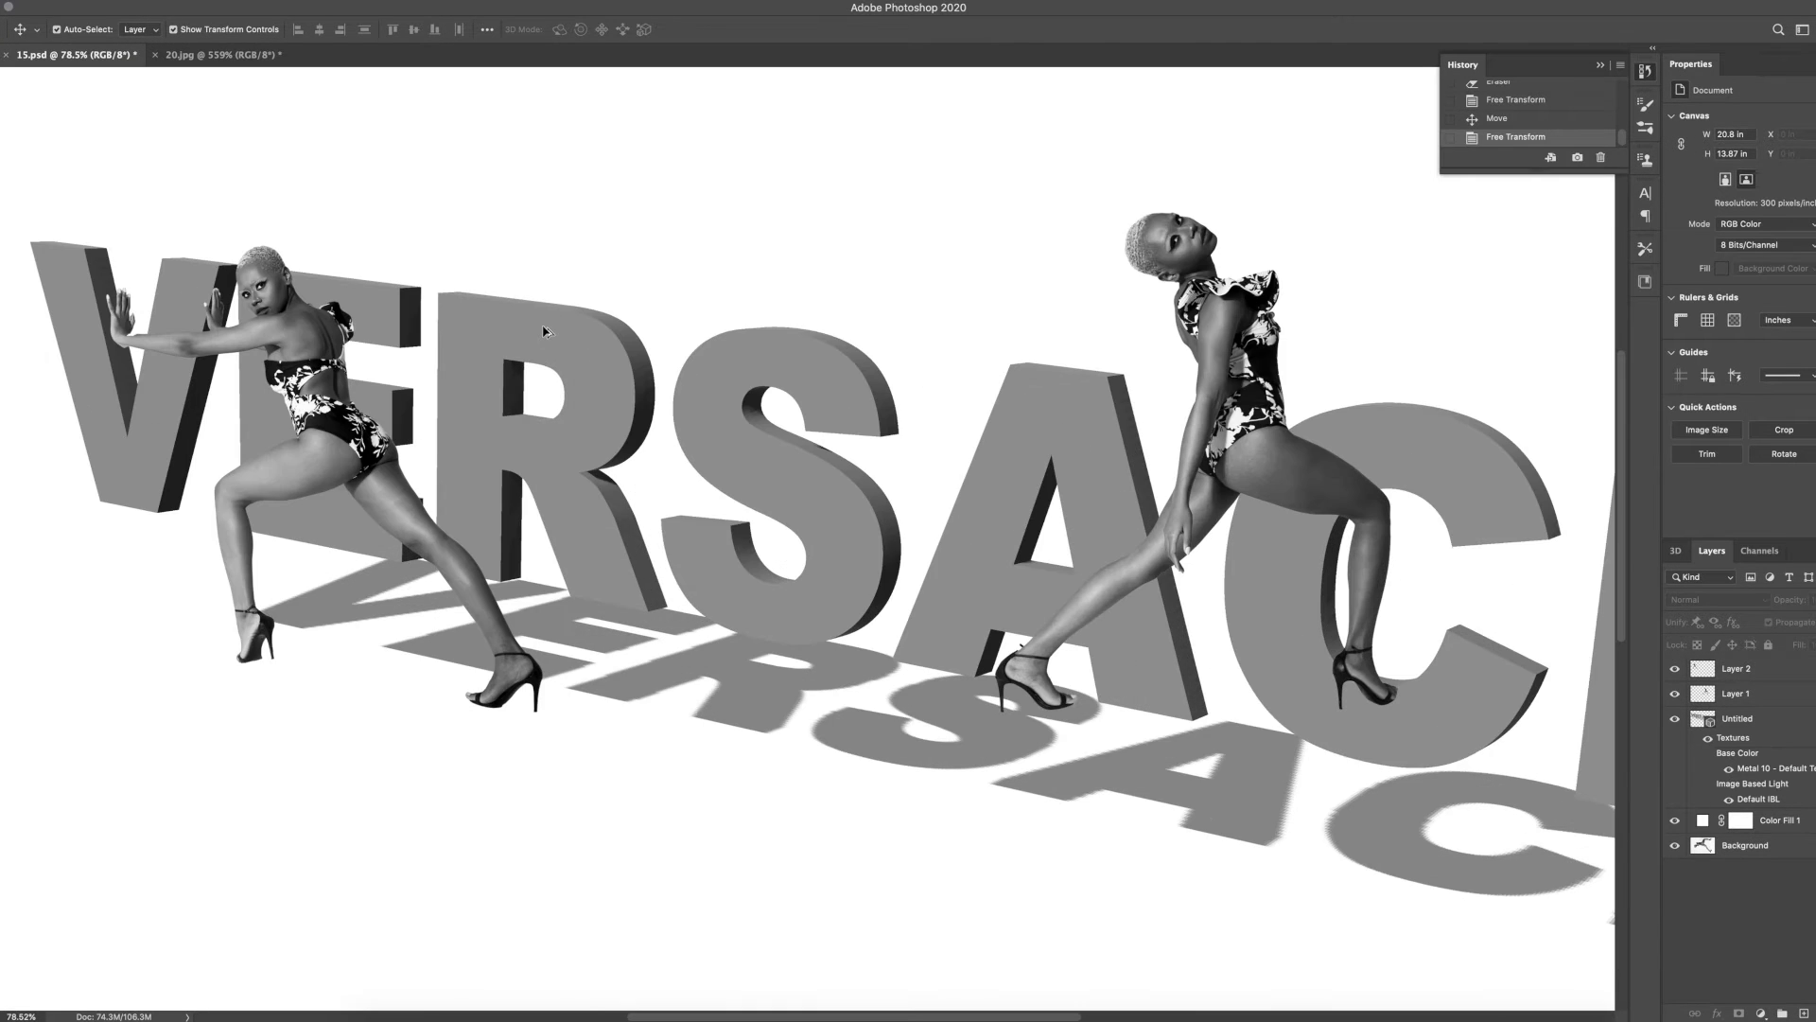
scroll(544, 331, down, 4)
mouse_move(504, 391)
mouse_down()
mouse_move(519, 398)
mouse_move(502, 399)
mouse_up()
drag(617, 361, 664, 349)
drag(516, 386, 509, 399)
key(Return)
click(693, 689)
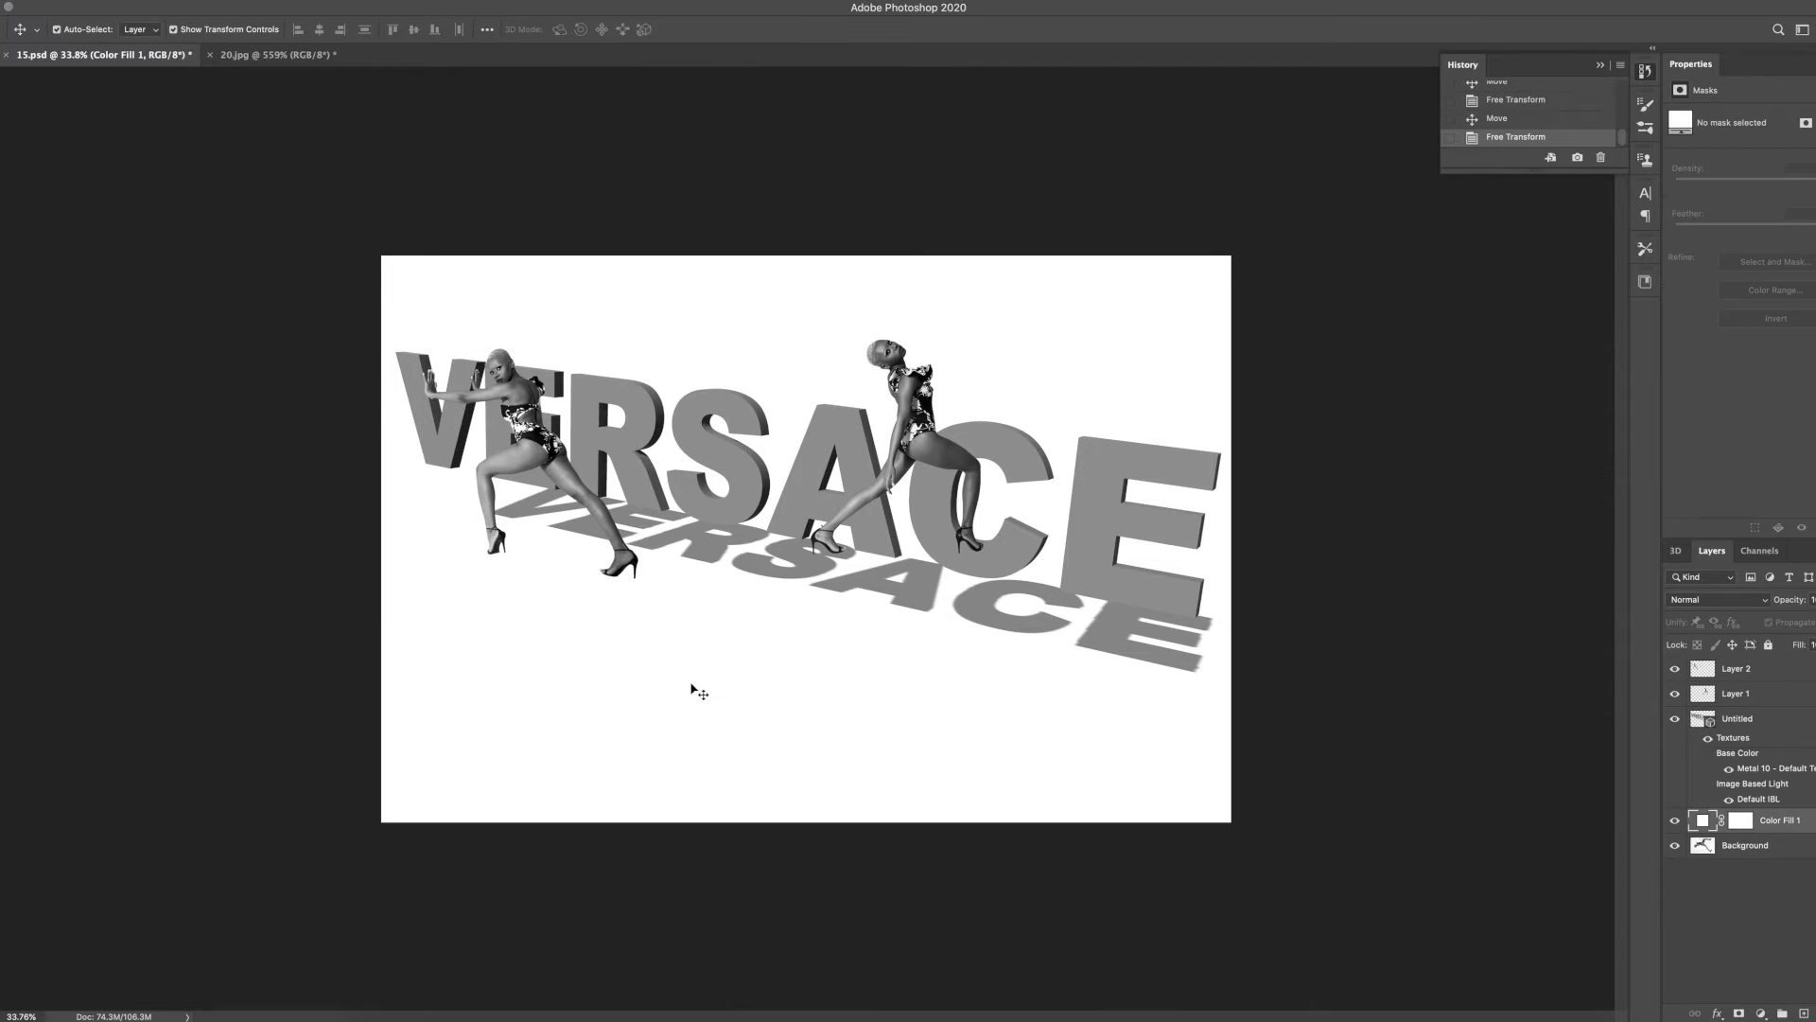
Enlarge the model at the V a little more from her lower outer corner
click(530, 445)
drag(425, 578, 418, 579)
key(Return)
click(1561, 470)
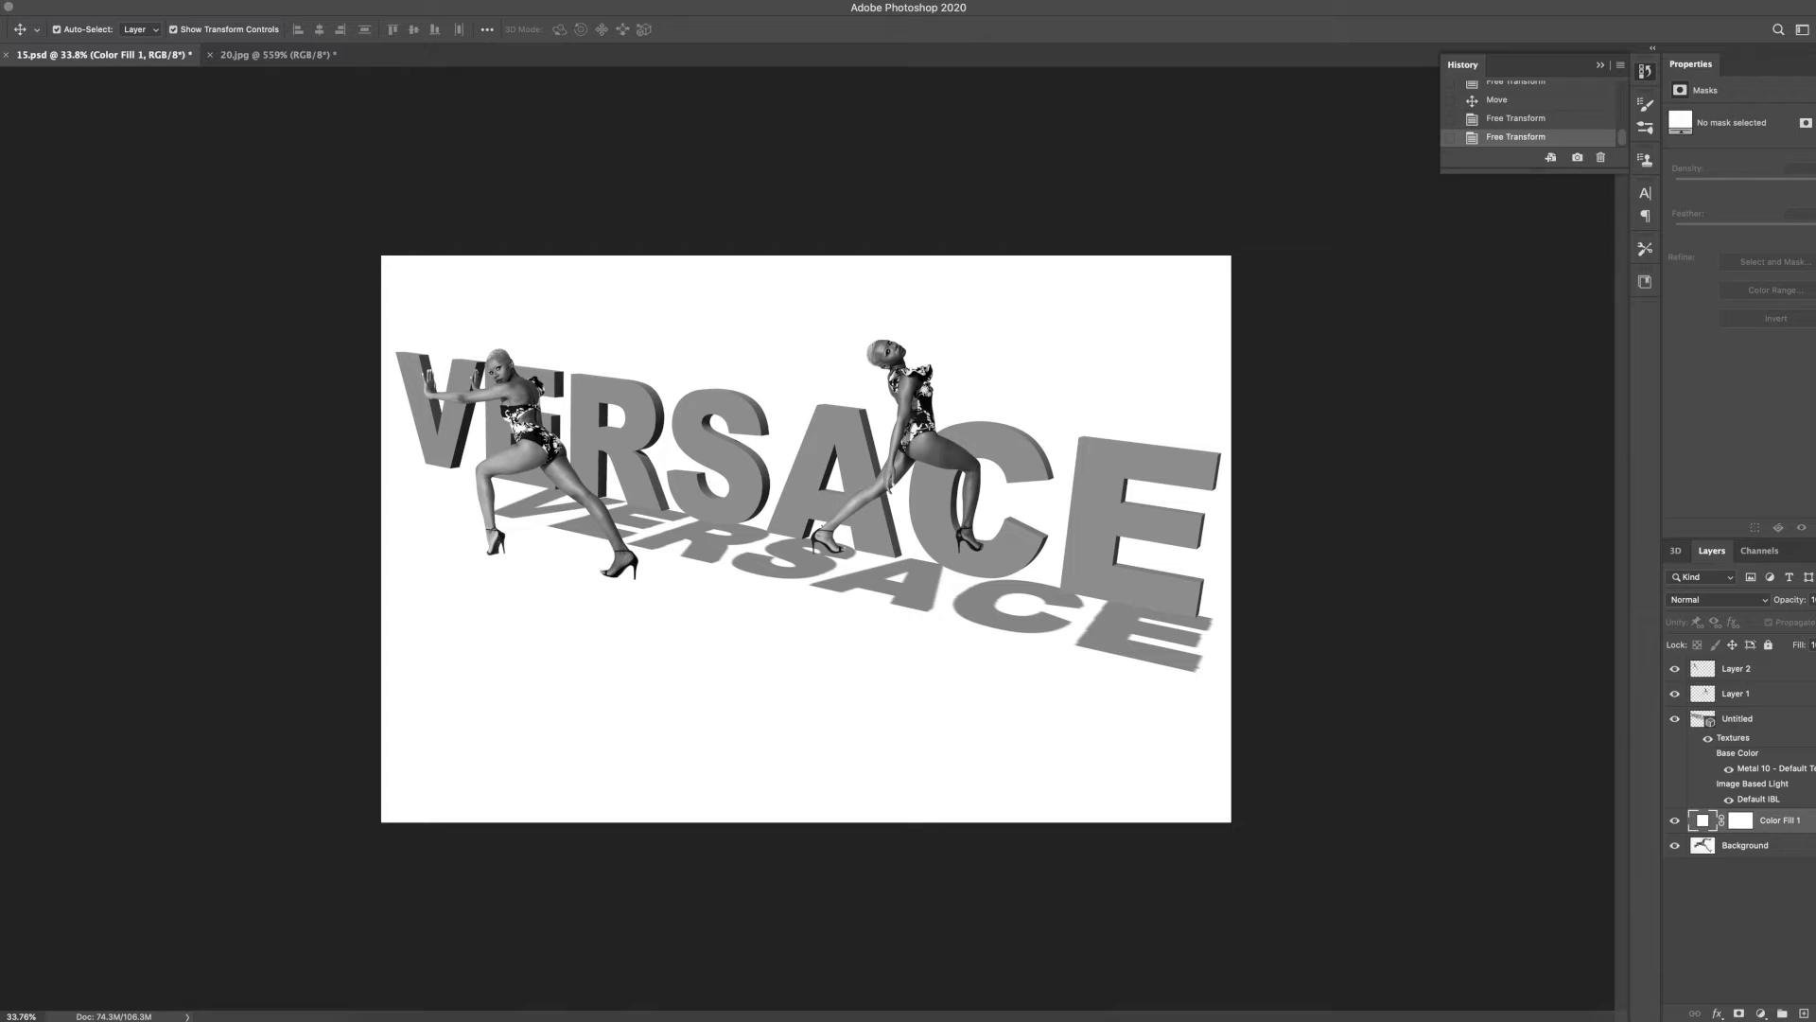
Open 17.jpg as a separate document and select the model with Select Subject
drag(1135, 289, 802, 59)
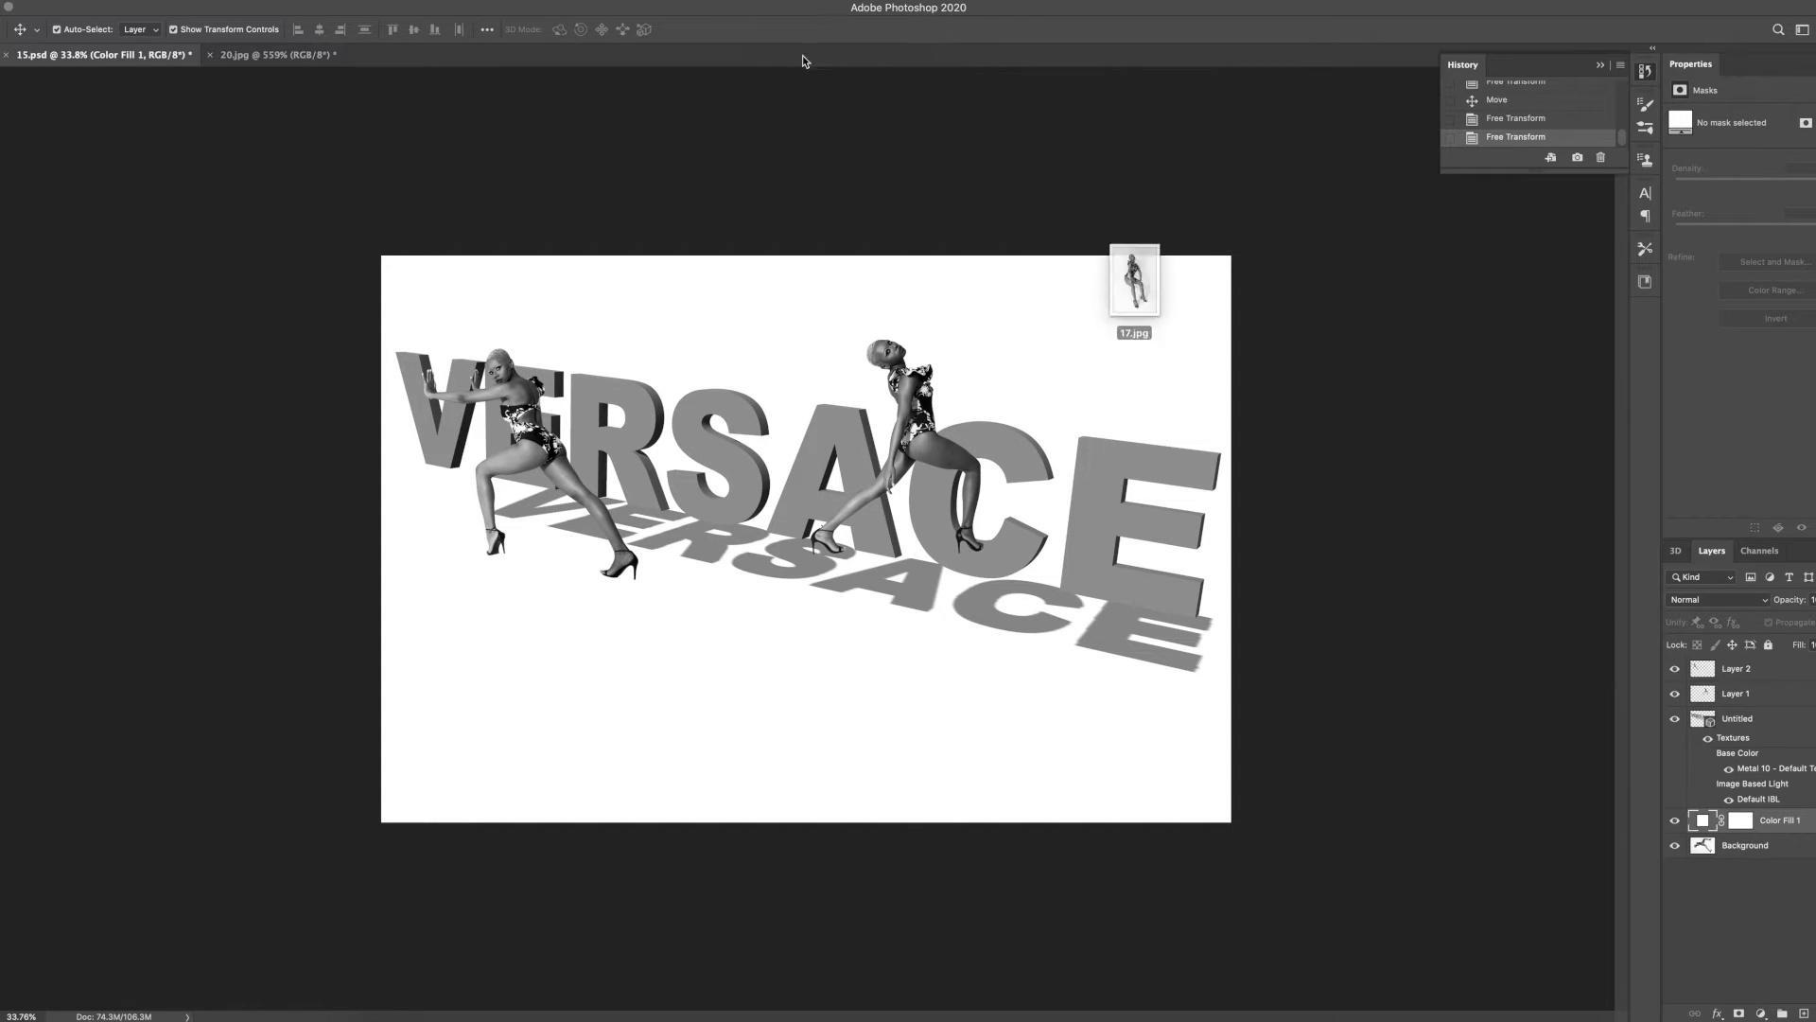
key(w)
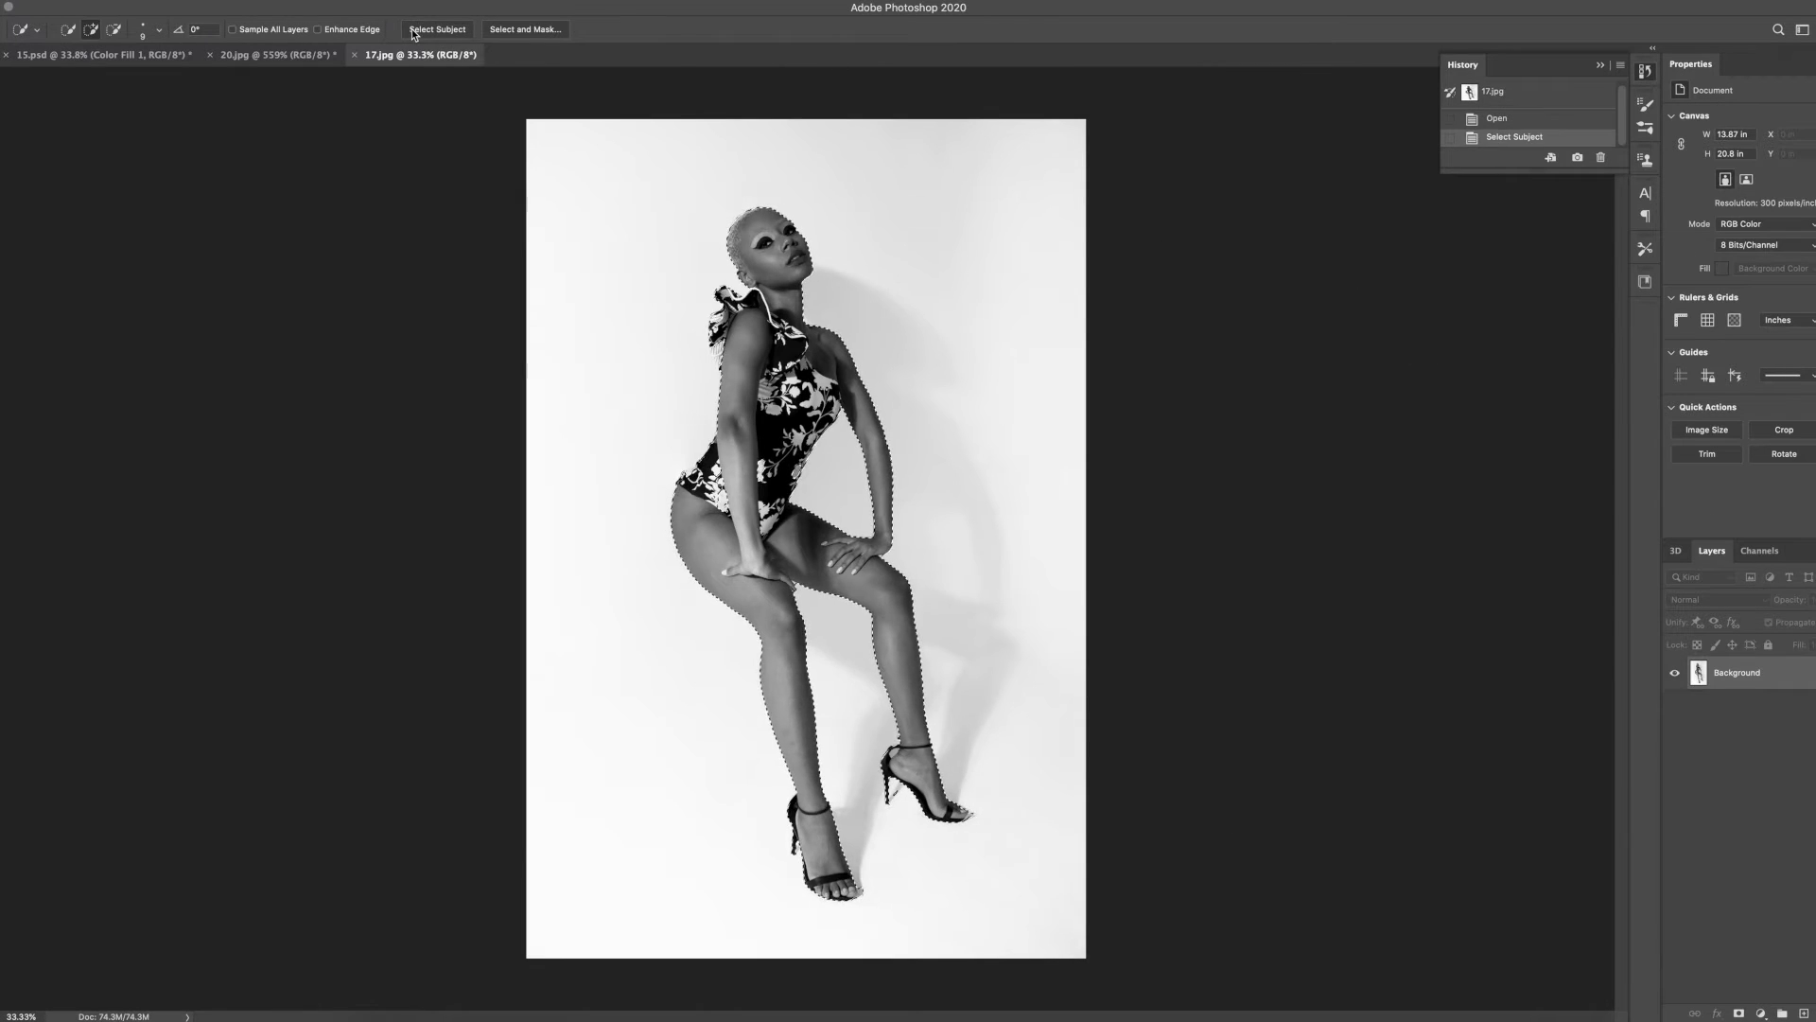
Refine the subject selection along the shoulder ruffle below the model's ear with the Quick Selection tool
scroll(737, 227, up, 8)
mouse_move(806, 522)
mouse_down()
mouse_move(773, 534)
mouse_move(800, 507)
mouse_move(716, 571)
mouse_up()
click(798, 503)
scroll(795, 501, up, 5)
click(796, 494)
key(super+z)
key(super+shift+z)
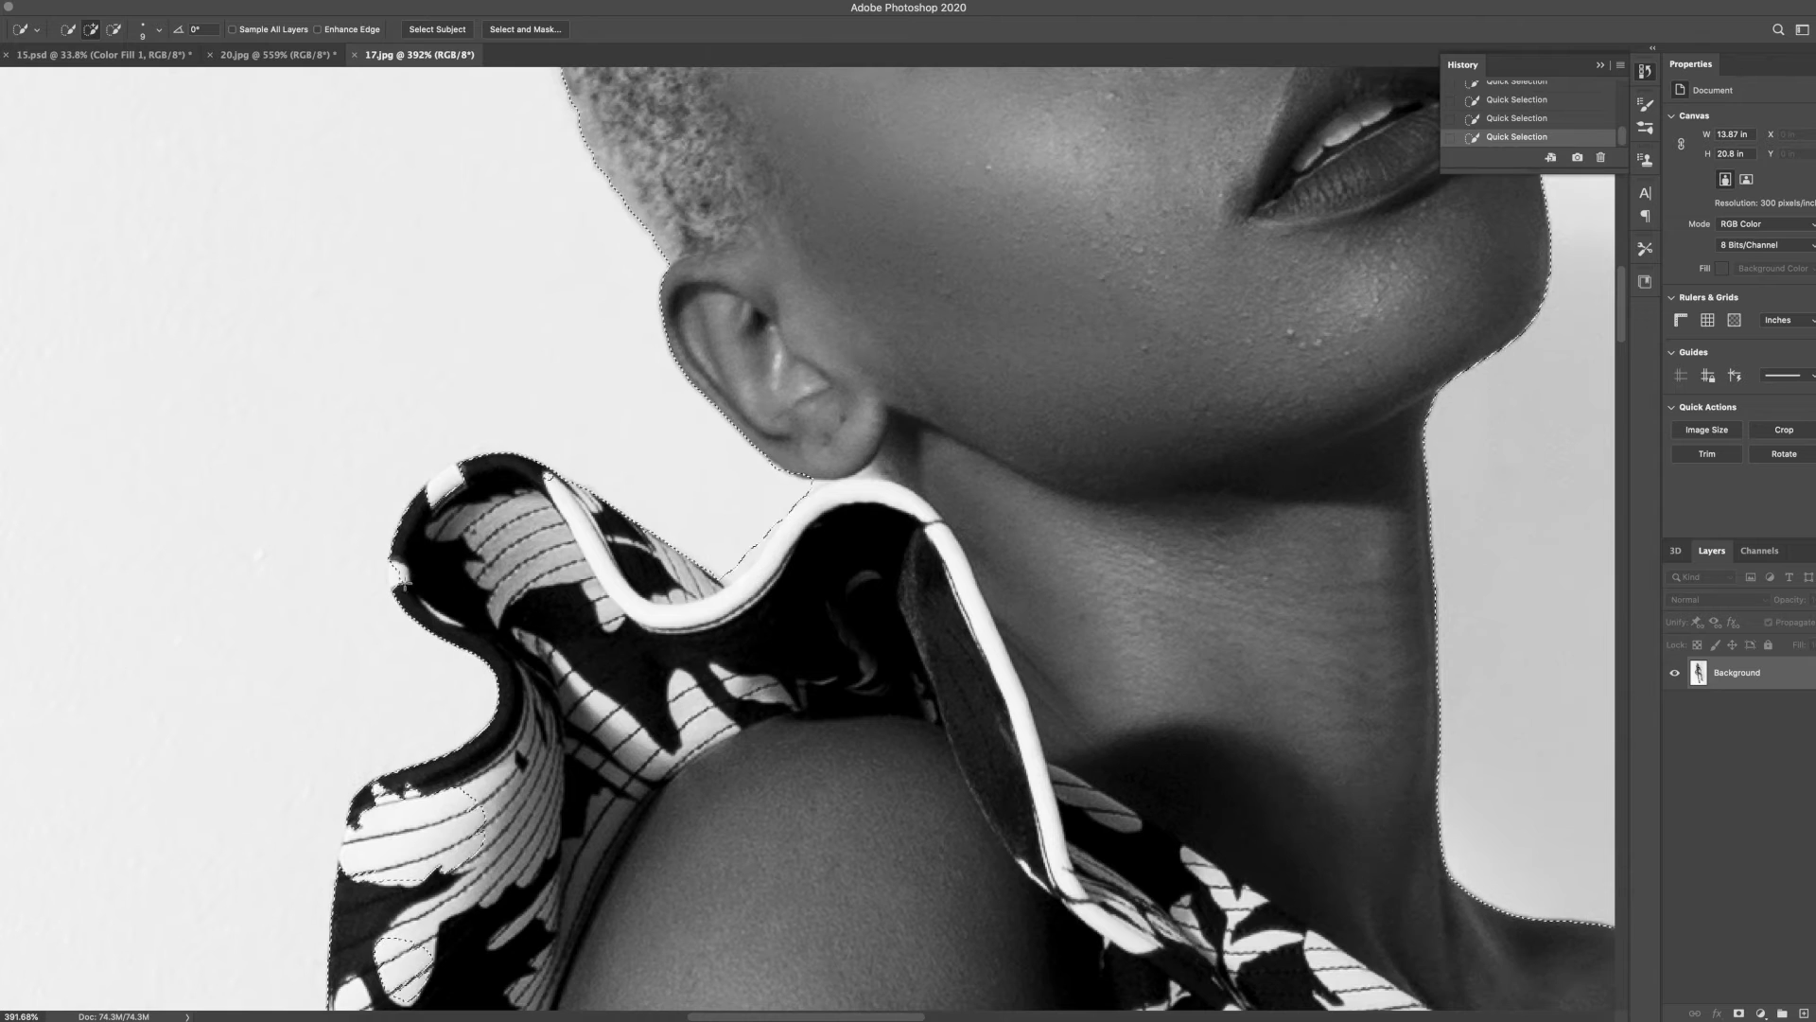
Subtract the spilled background from the selection along the outer edge of the sleeve ruffle beside the upper arm
scroll(449, 740, down, 3)
scroll(450, 737, down, 2)
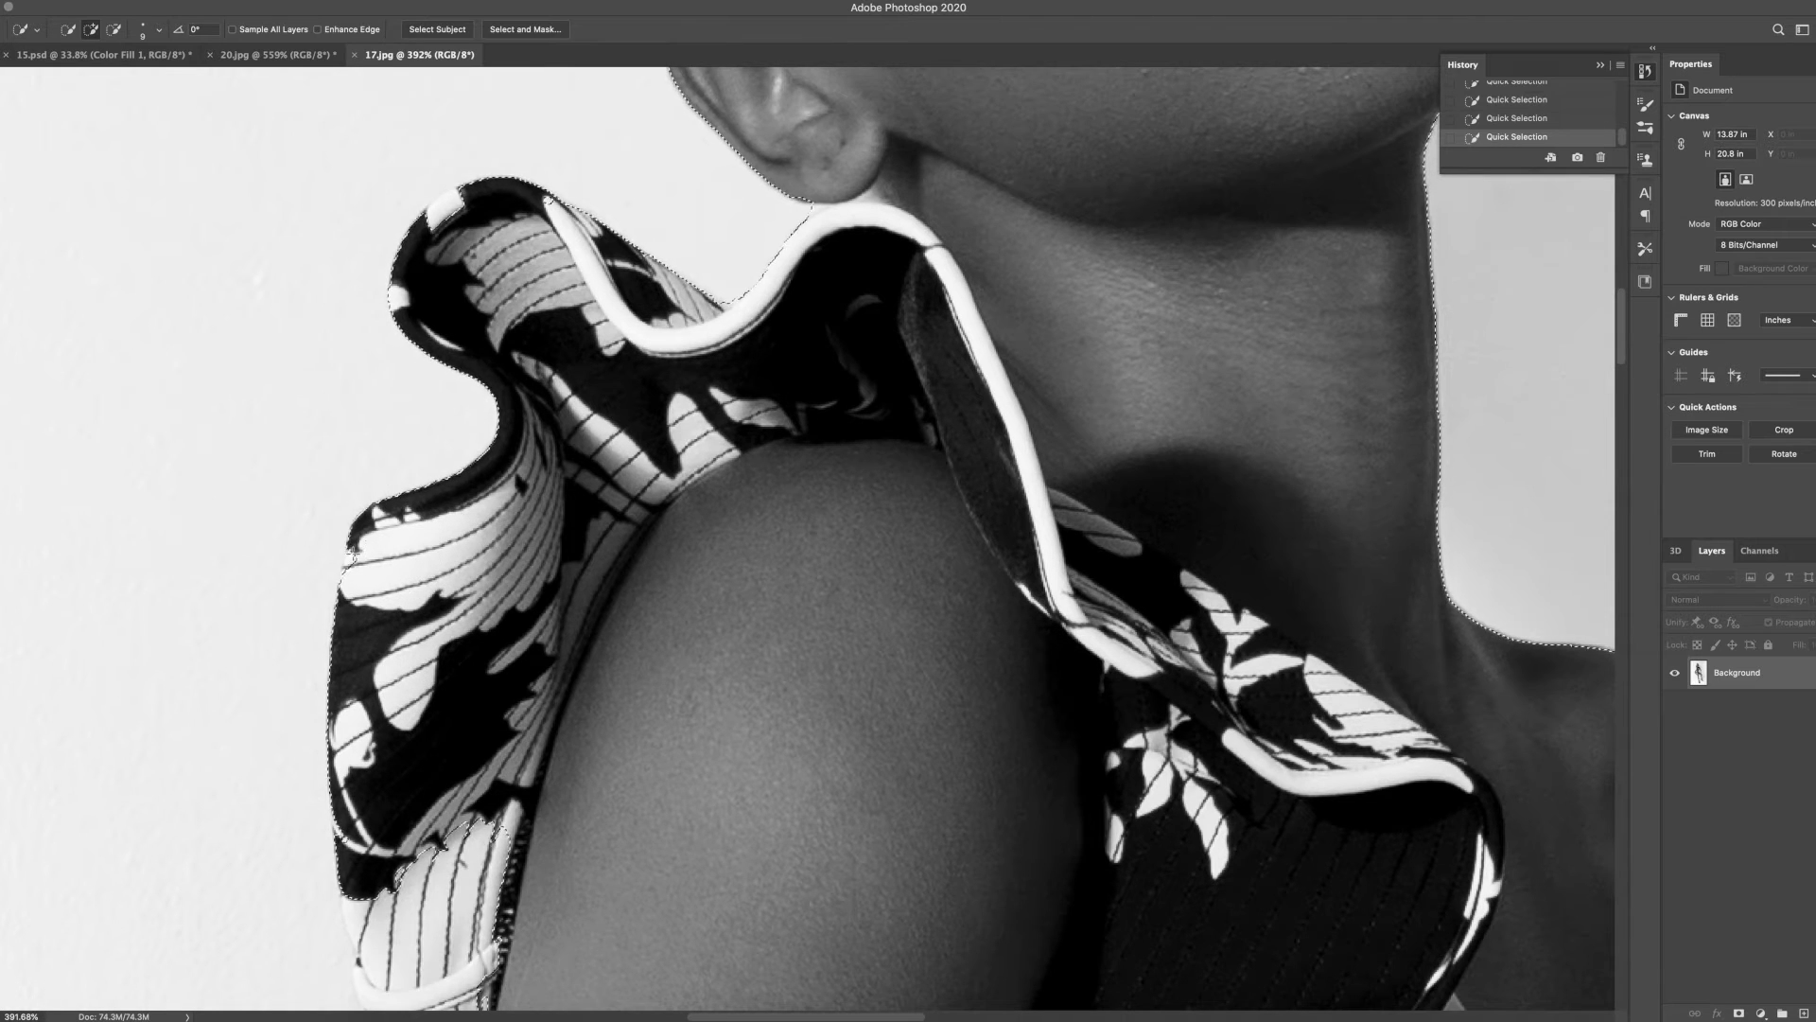
scroll(445, 708, down, 5)
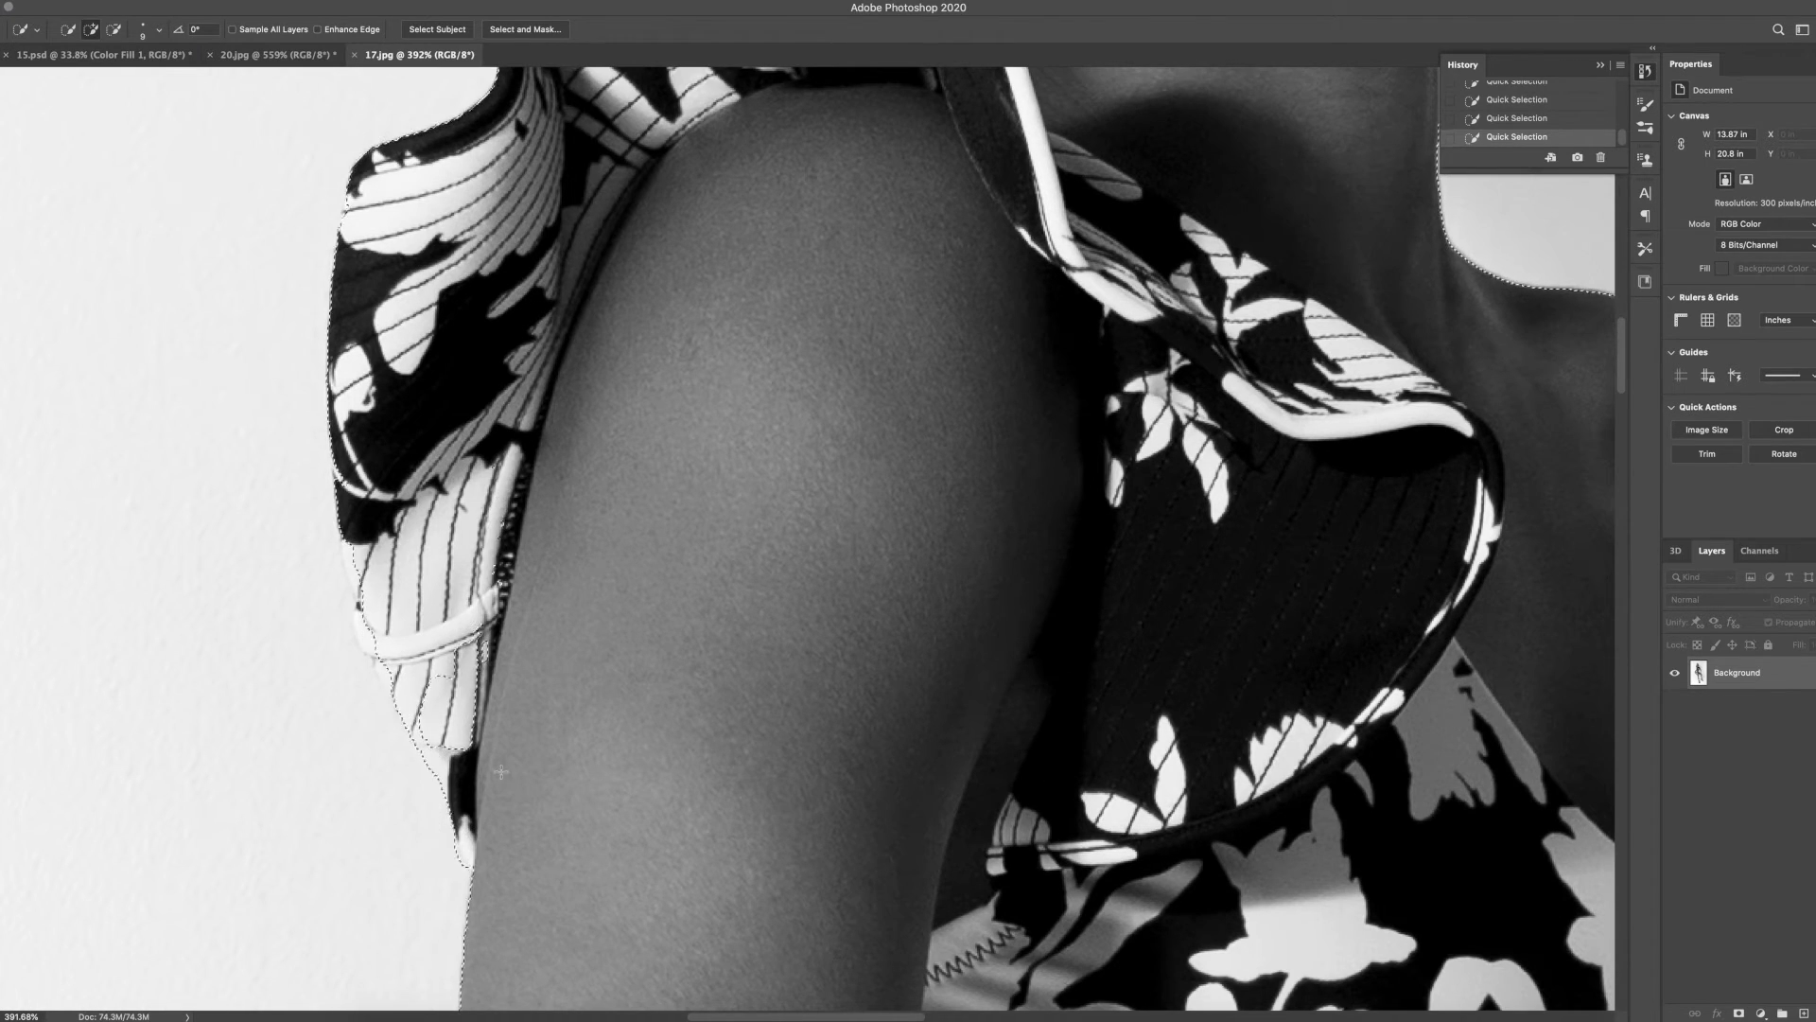
key(alt)
drag(452, 728, 378, 610)
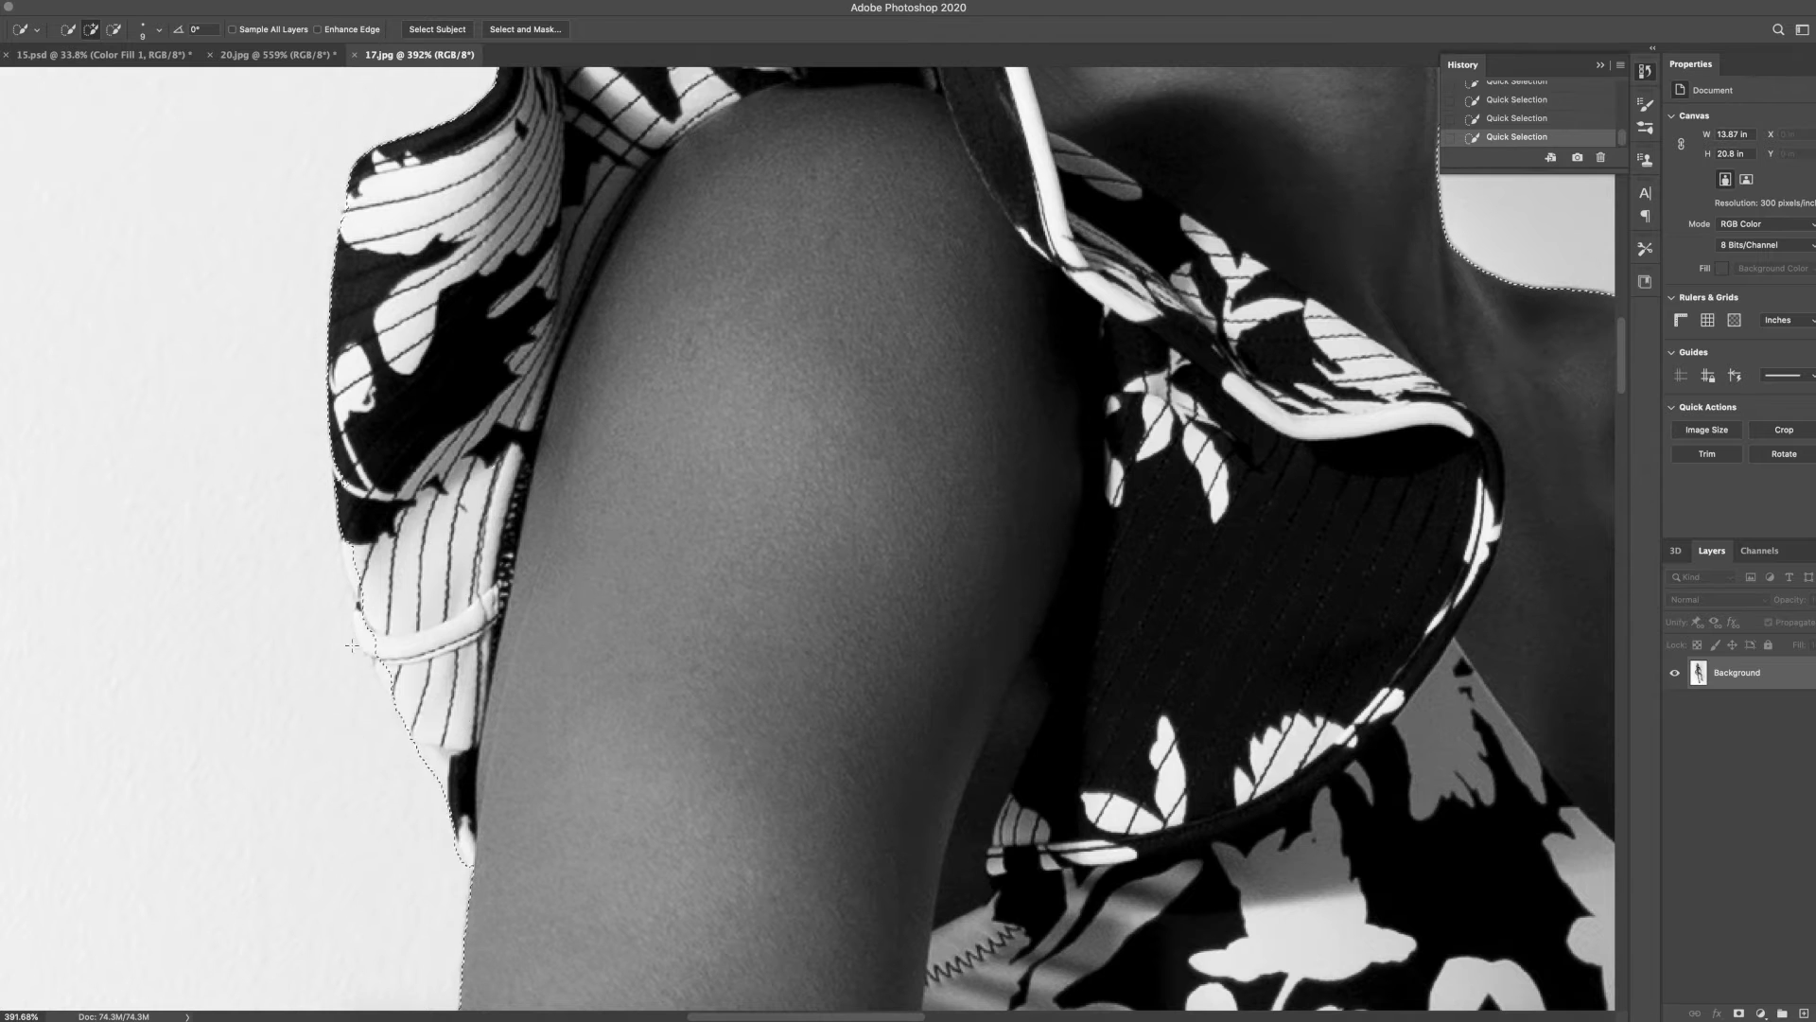
scroll(743, 237, up, 4)
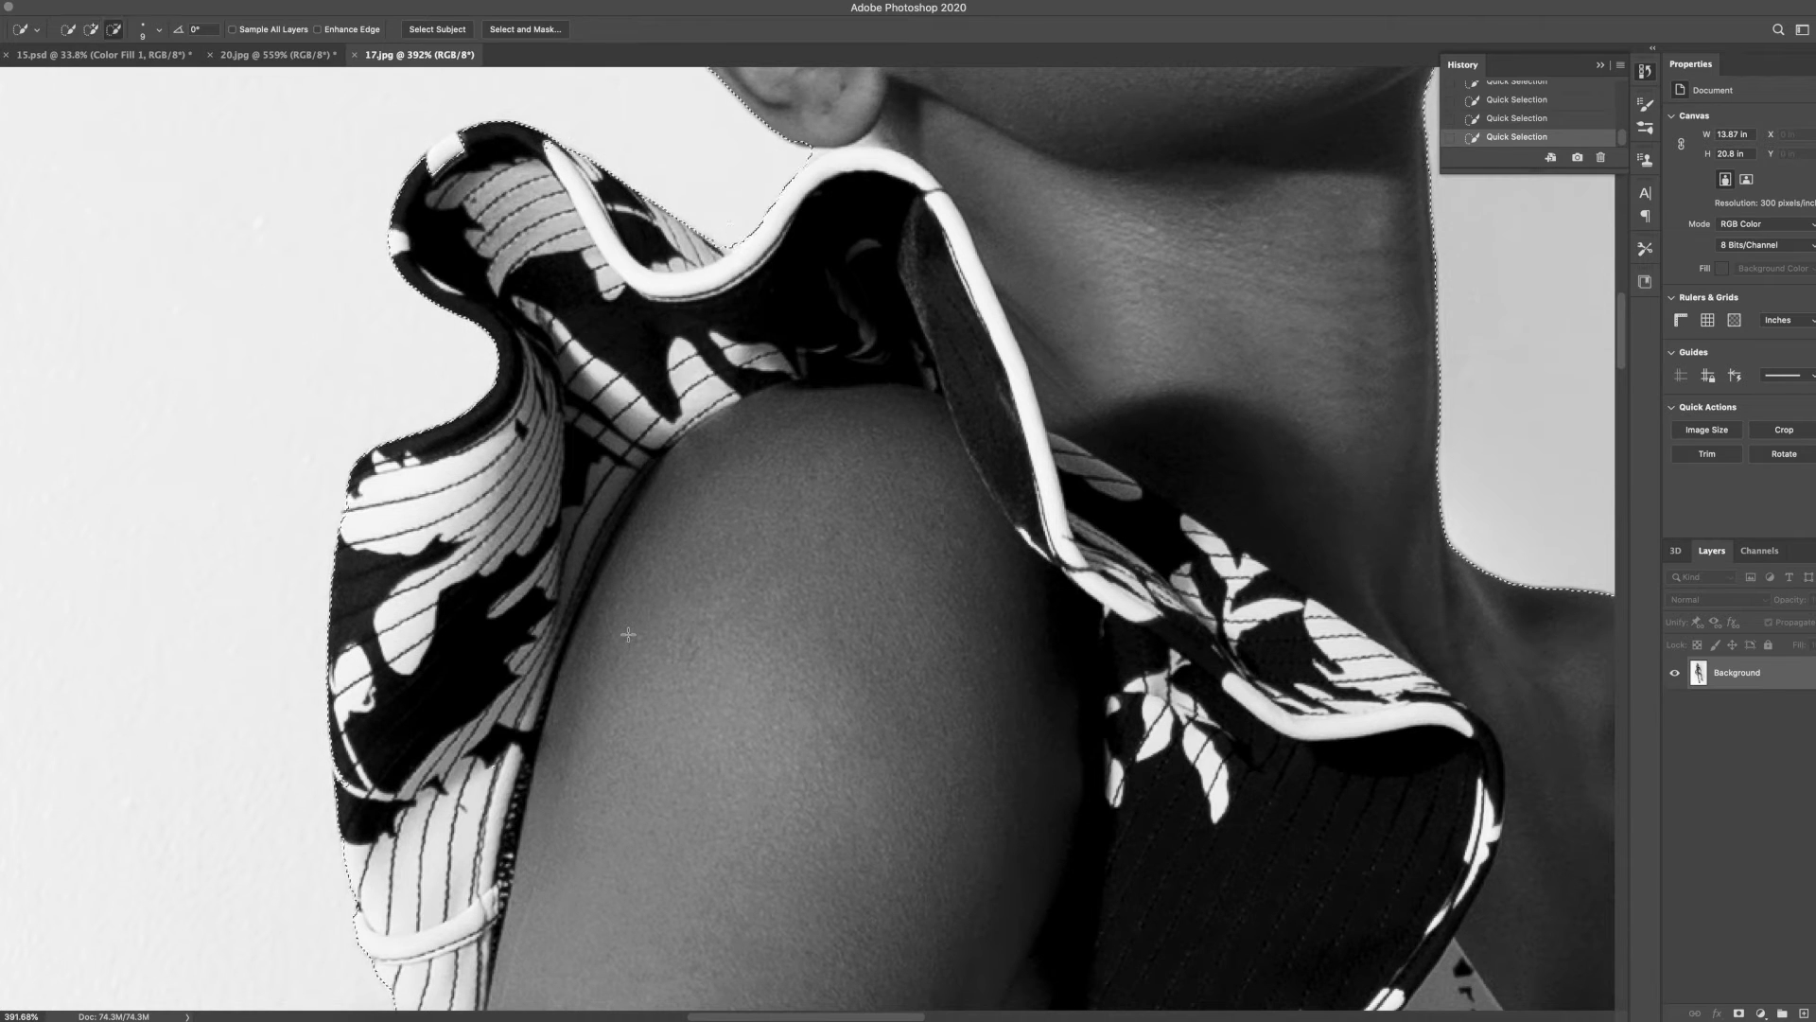
key(super+z)
key(super+shift+z)
scroll(807, 537, down, 2)
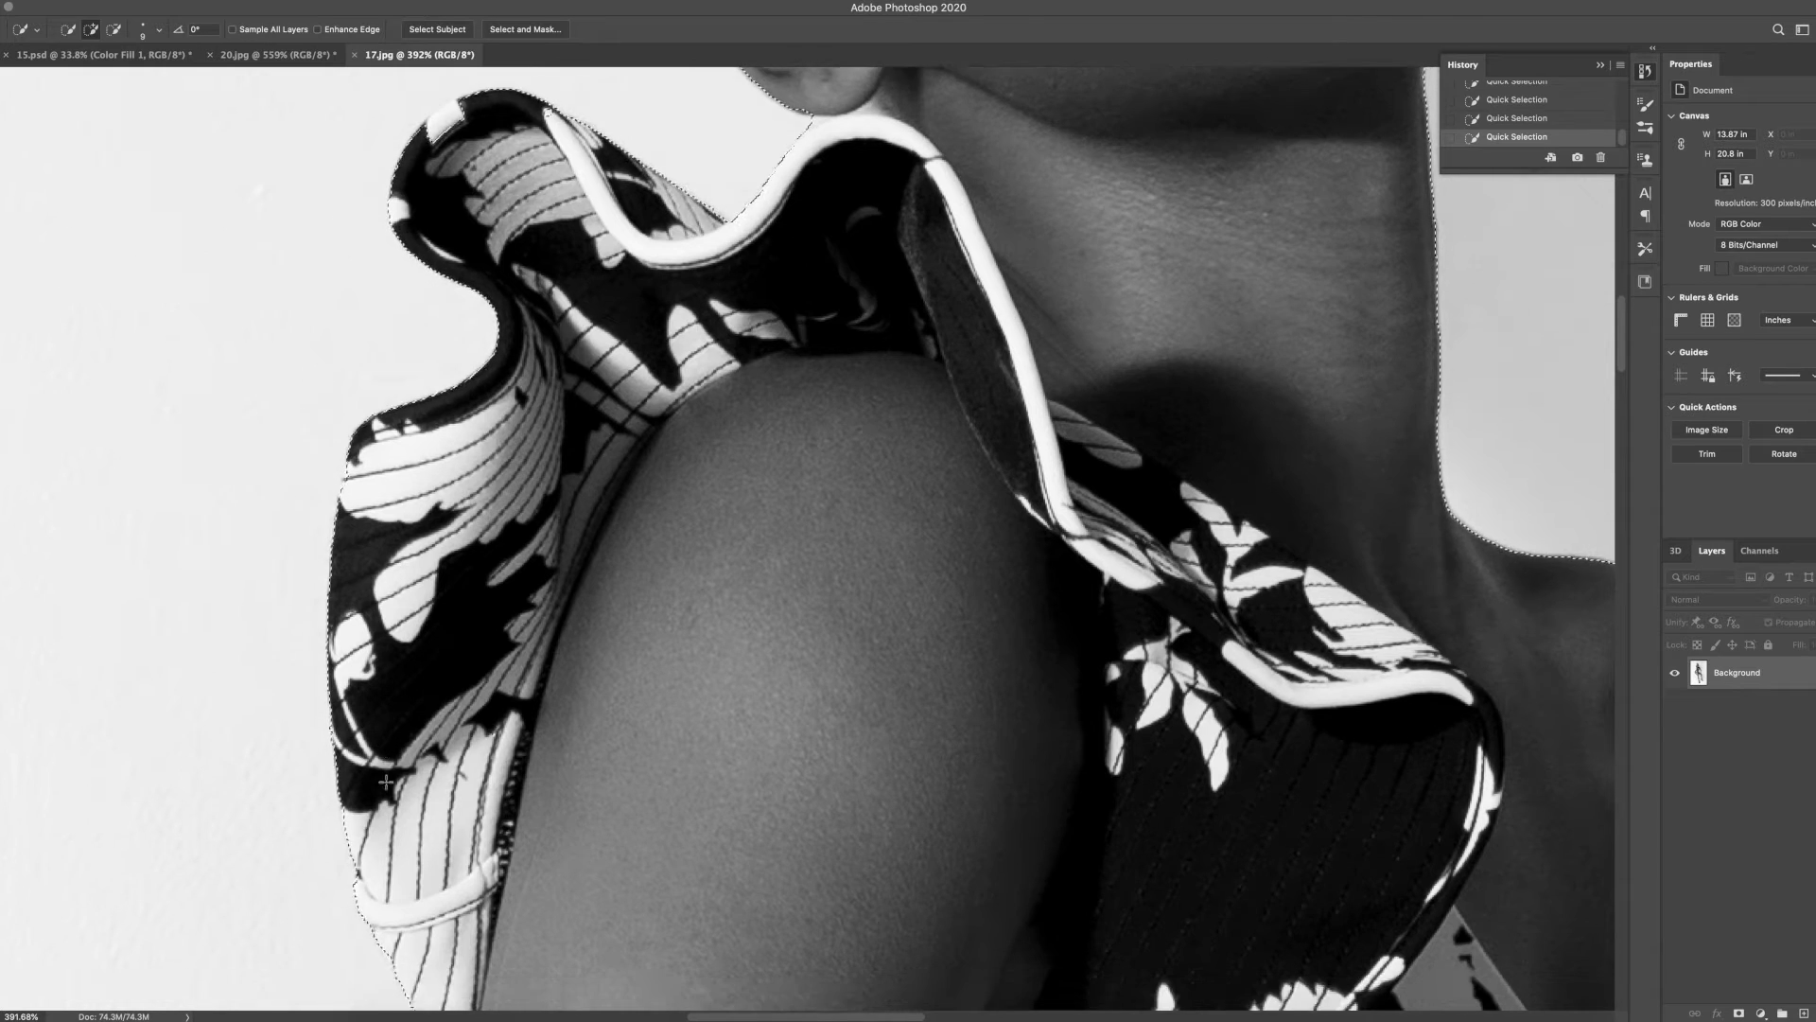
Clean up the selection edge around the swimsuit's back at the waist and hip, subtracting the background spill
scroll(807, 537, down, 5)
scroll(871, 283, up, 6)
scroll(852, 284, left, 3)
scroll(664, 553, down, 6)
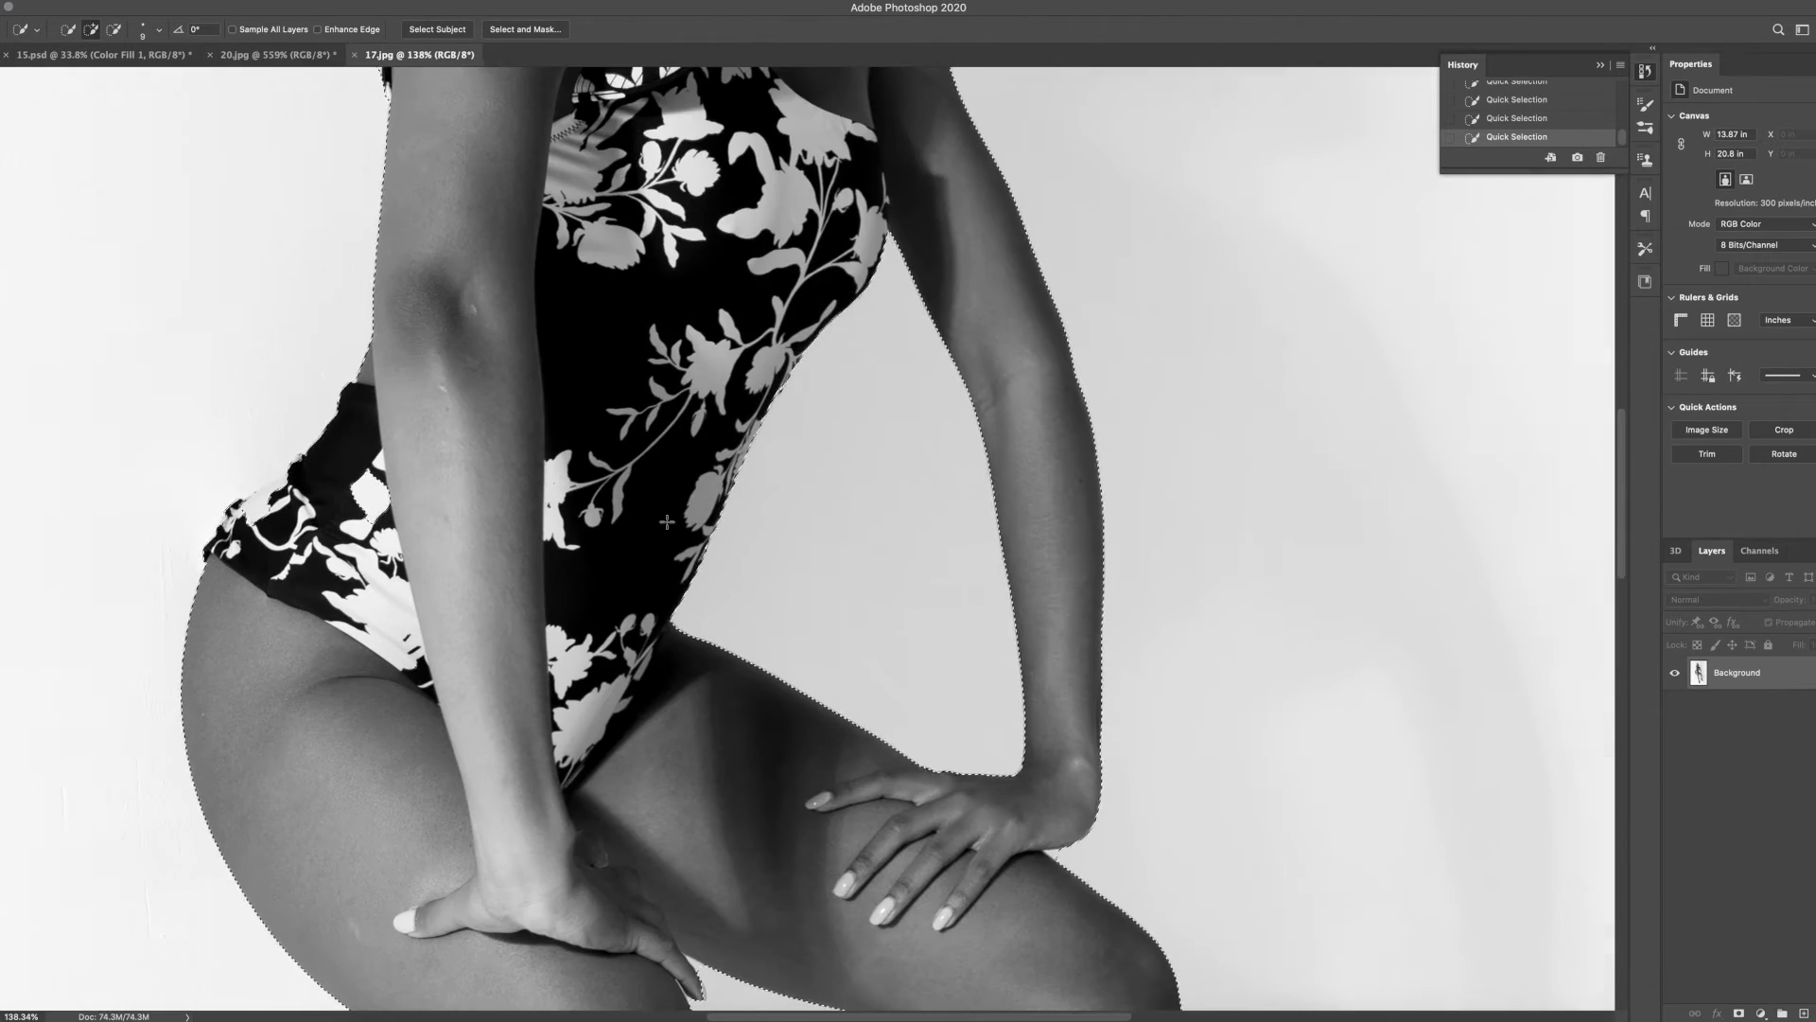
scroll(532, 579, up, 4)
drag(532, 579, 530, 528)
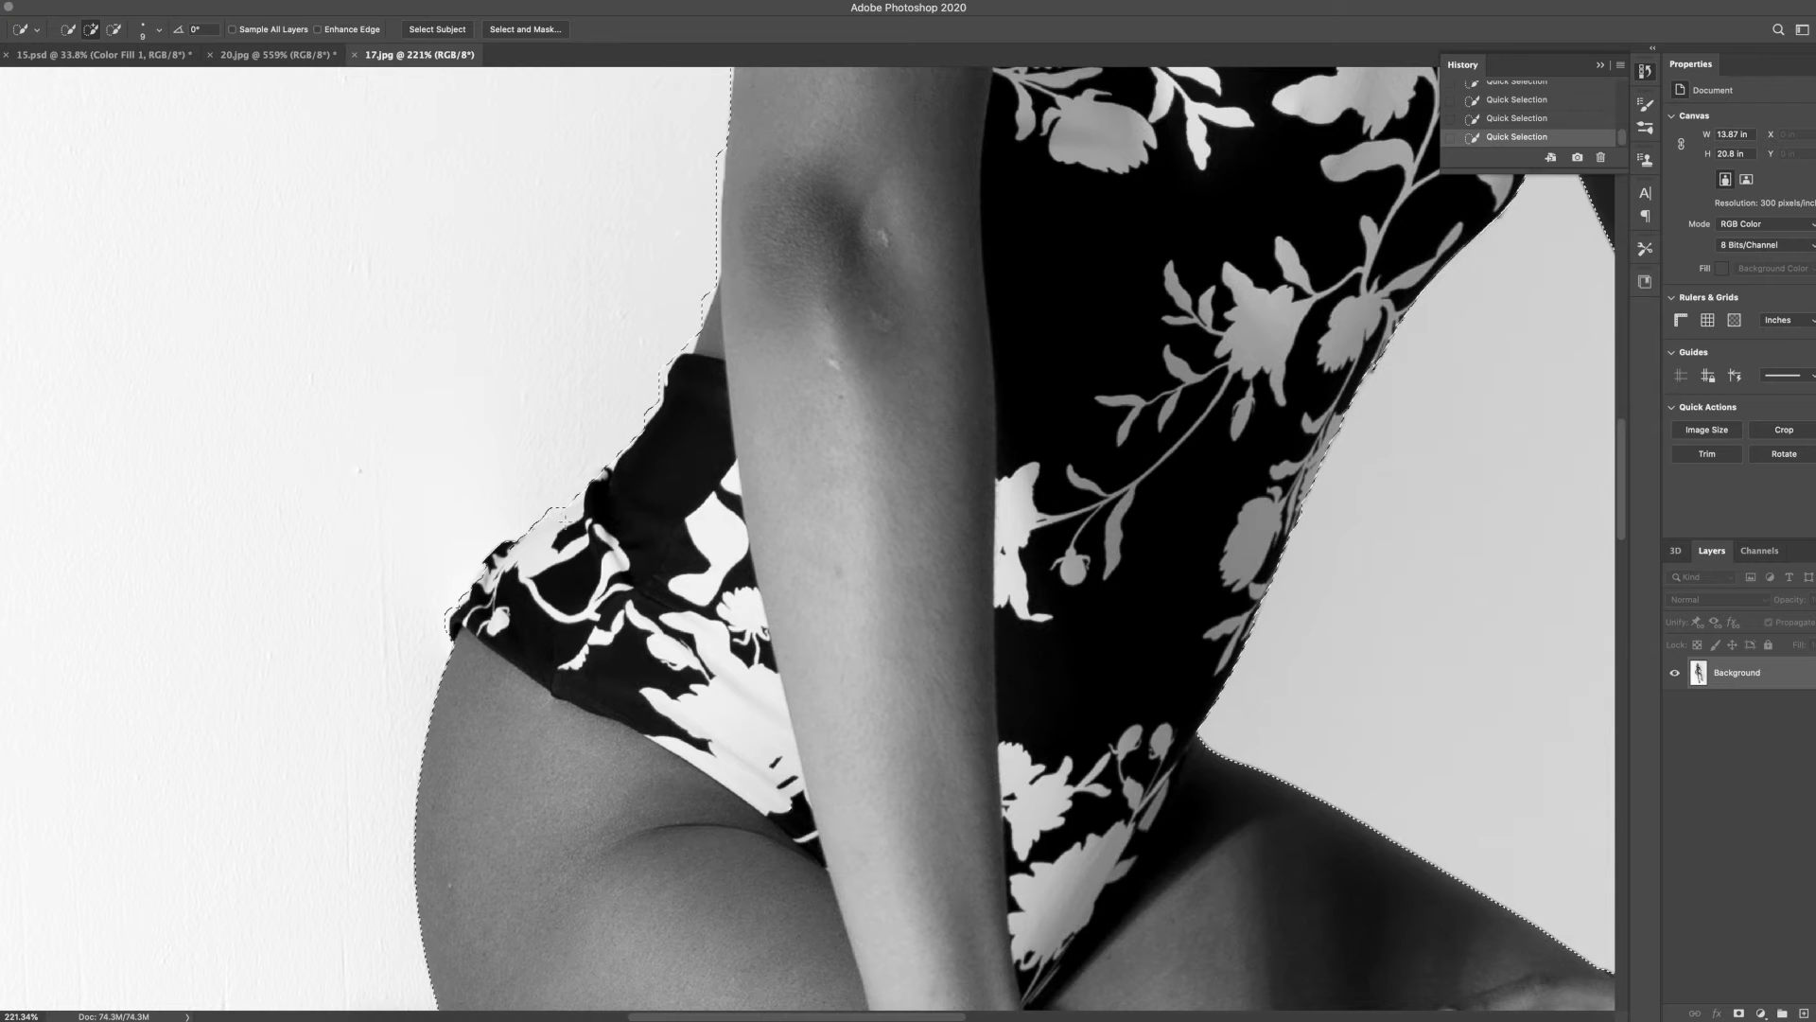
alt+click(600, 477)
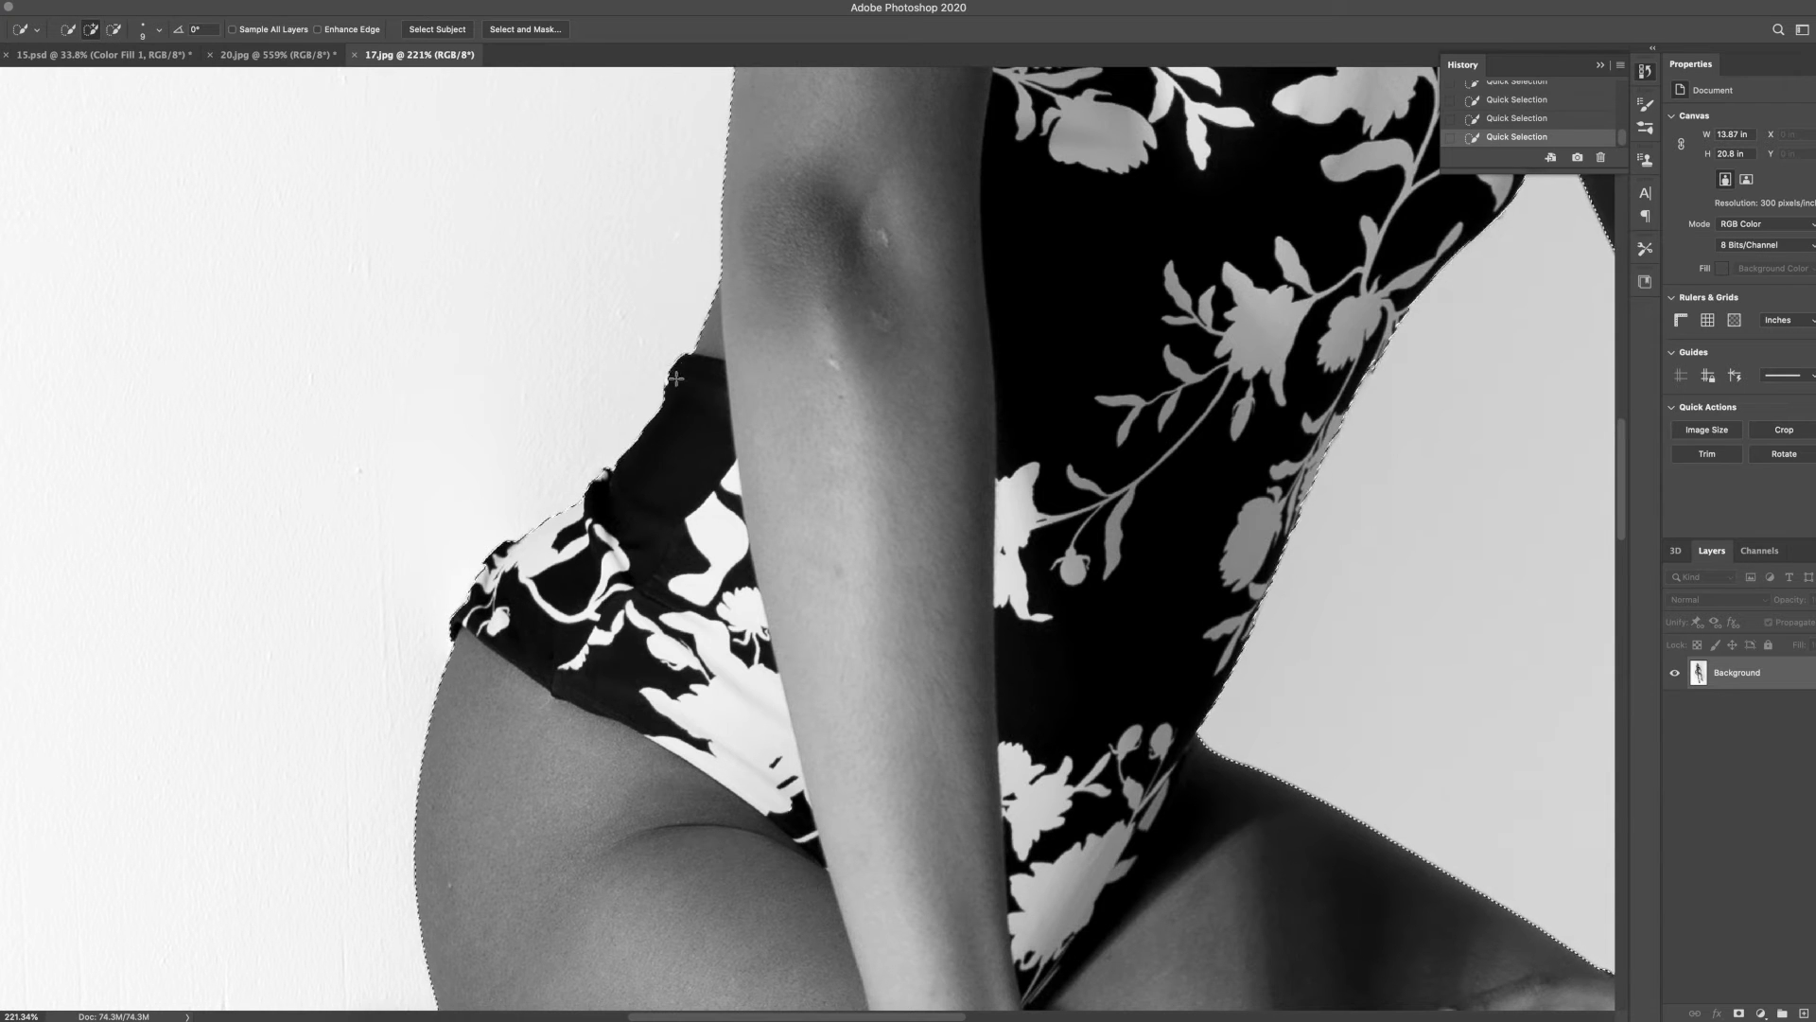
Refine the selection along the front of the torso and the opening between the body and the far arm
scroll(679, 463, right, 1)
scroll(679, 463, down, 4)
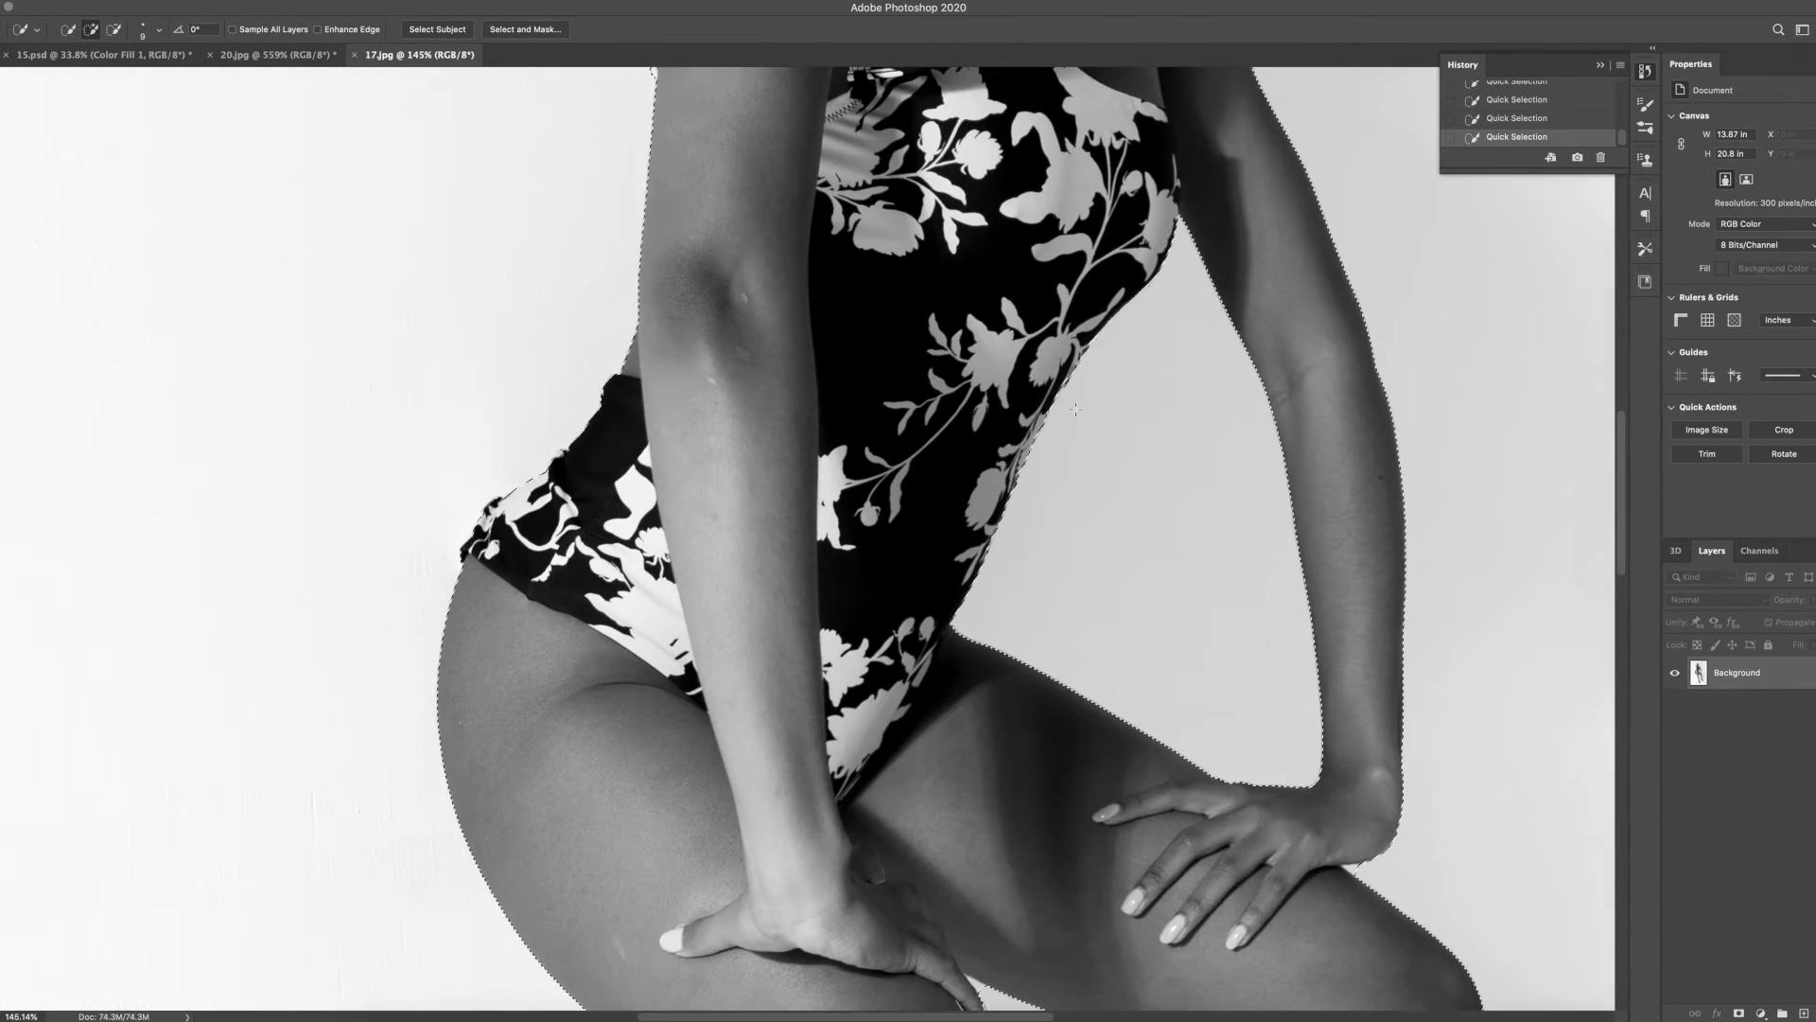
scroll(933, 628, up, 4)
scroll(932, 628, down, 3)
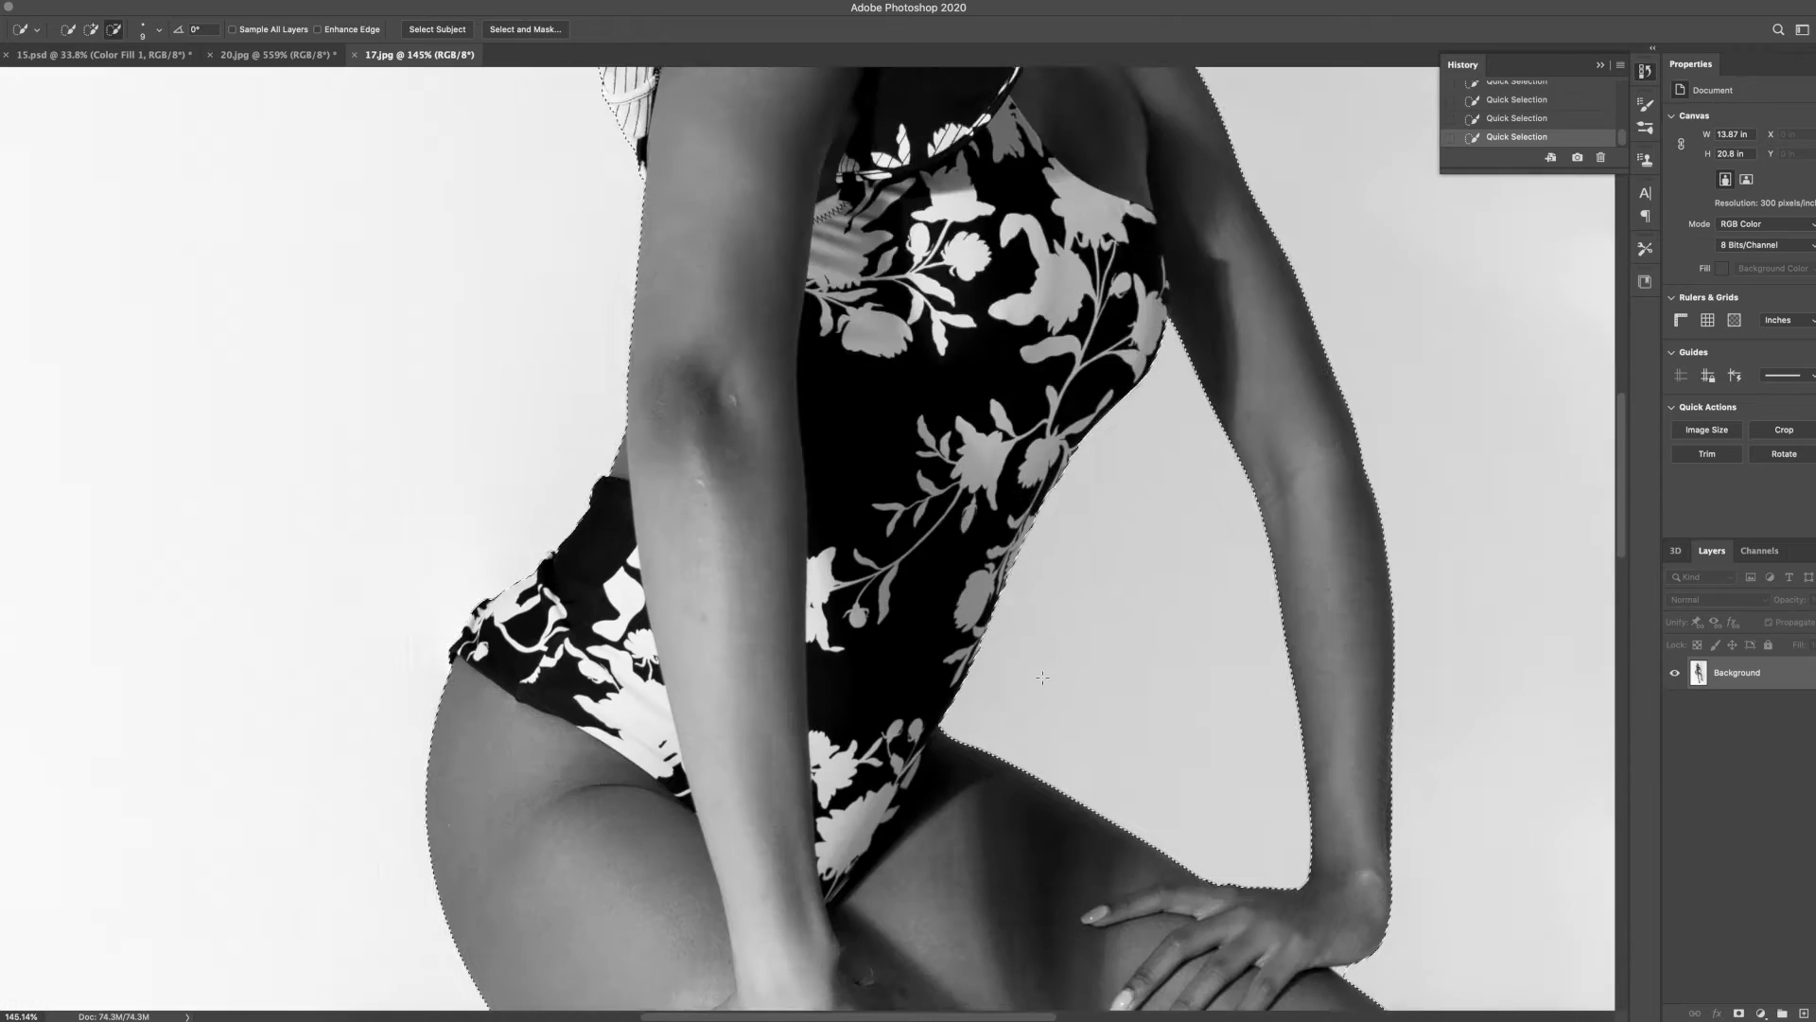
drag(1342, 925, 1217, 514)
scroll(1216, 514, up, 5)
scroll(1039, 546, down, 5)
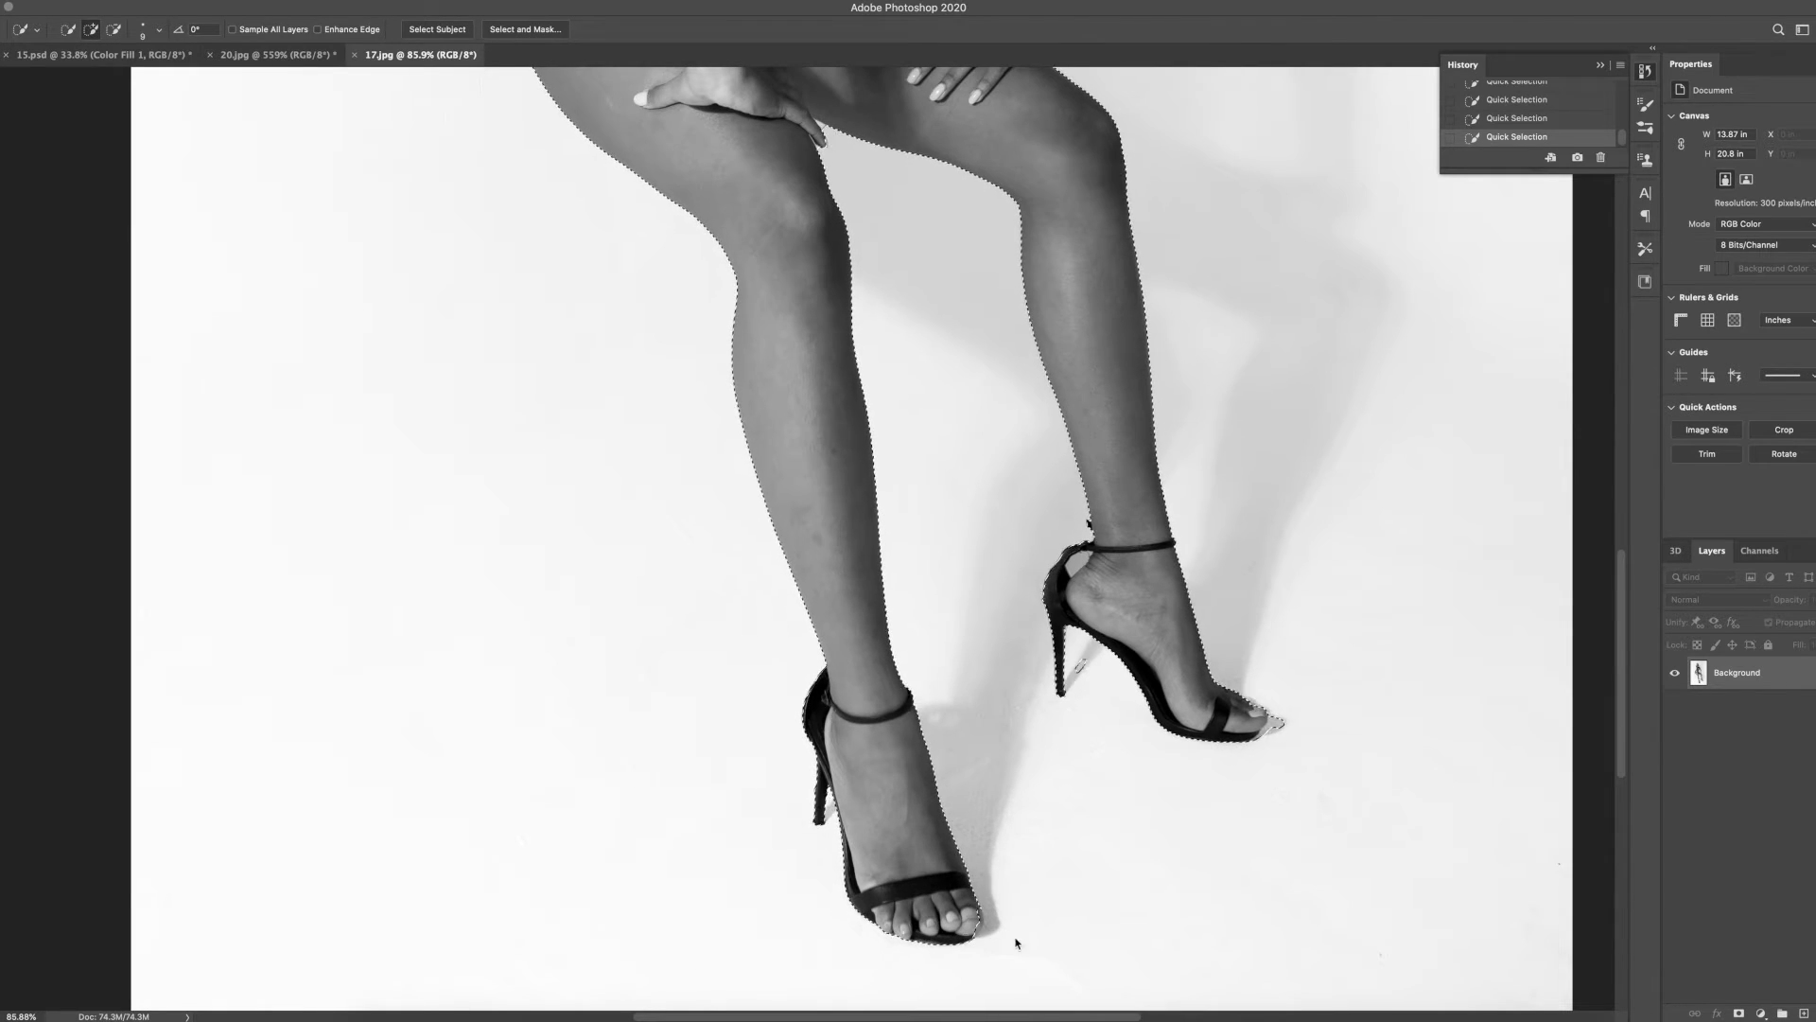
Refine the selection around the toes and heels of both shoes
key(alt)
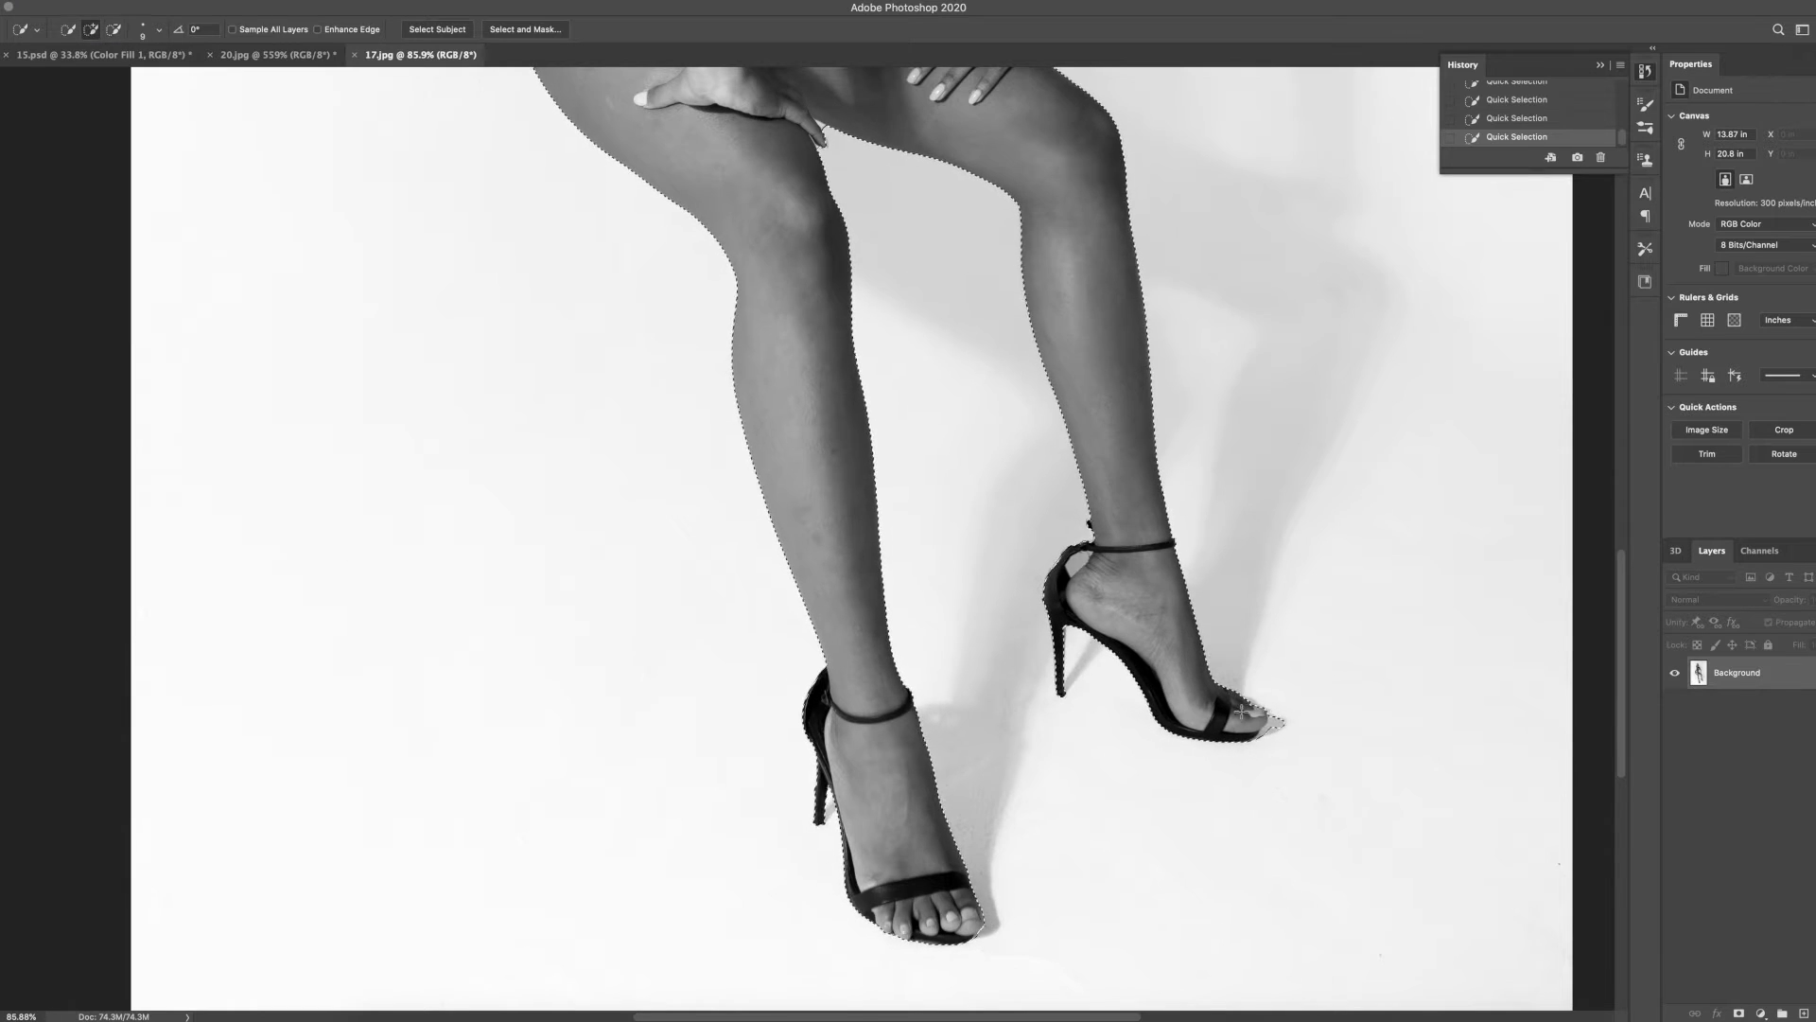
scroll(1077, 663, up, 4)
scroll(782, 288, down, 8)
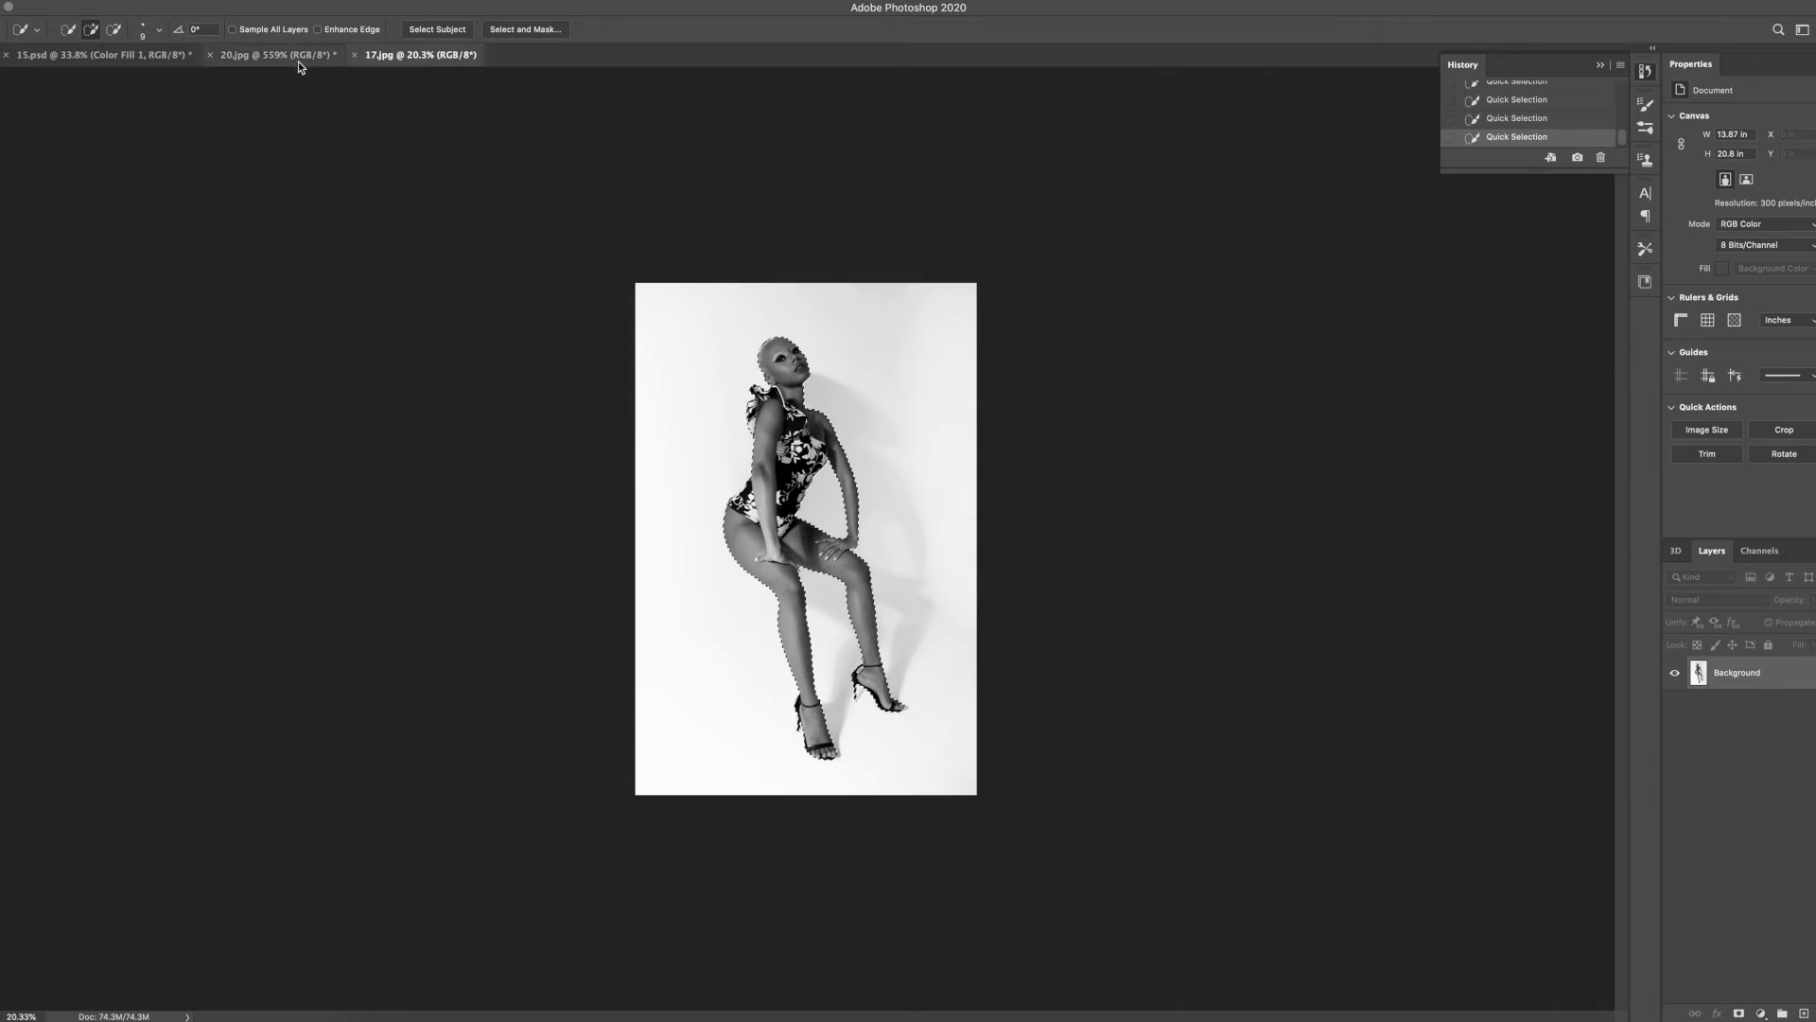
Close the 20.jpg document and paste the selected model from 17.jpg into 15.psd
click(209, 55)
click(925, 323)
key(super+v)
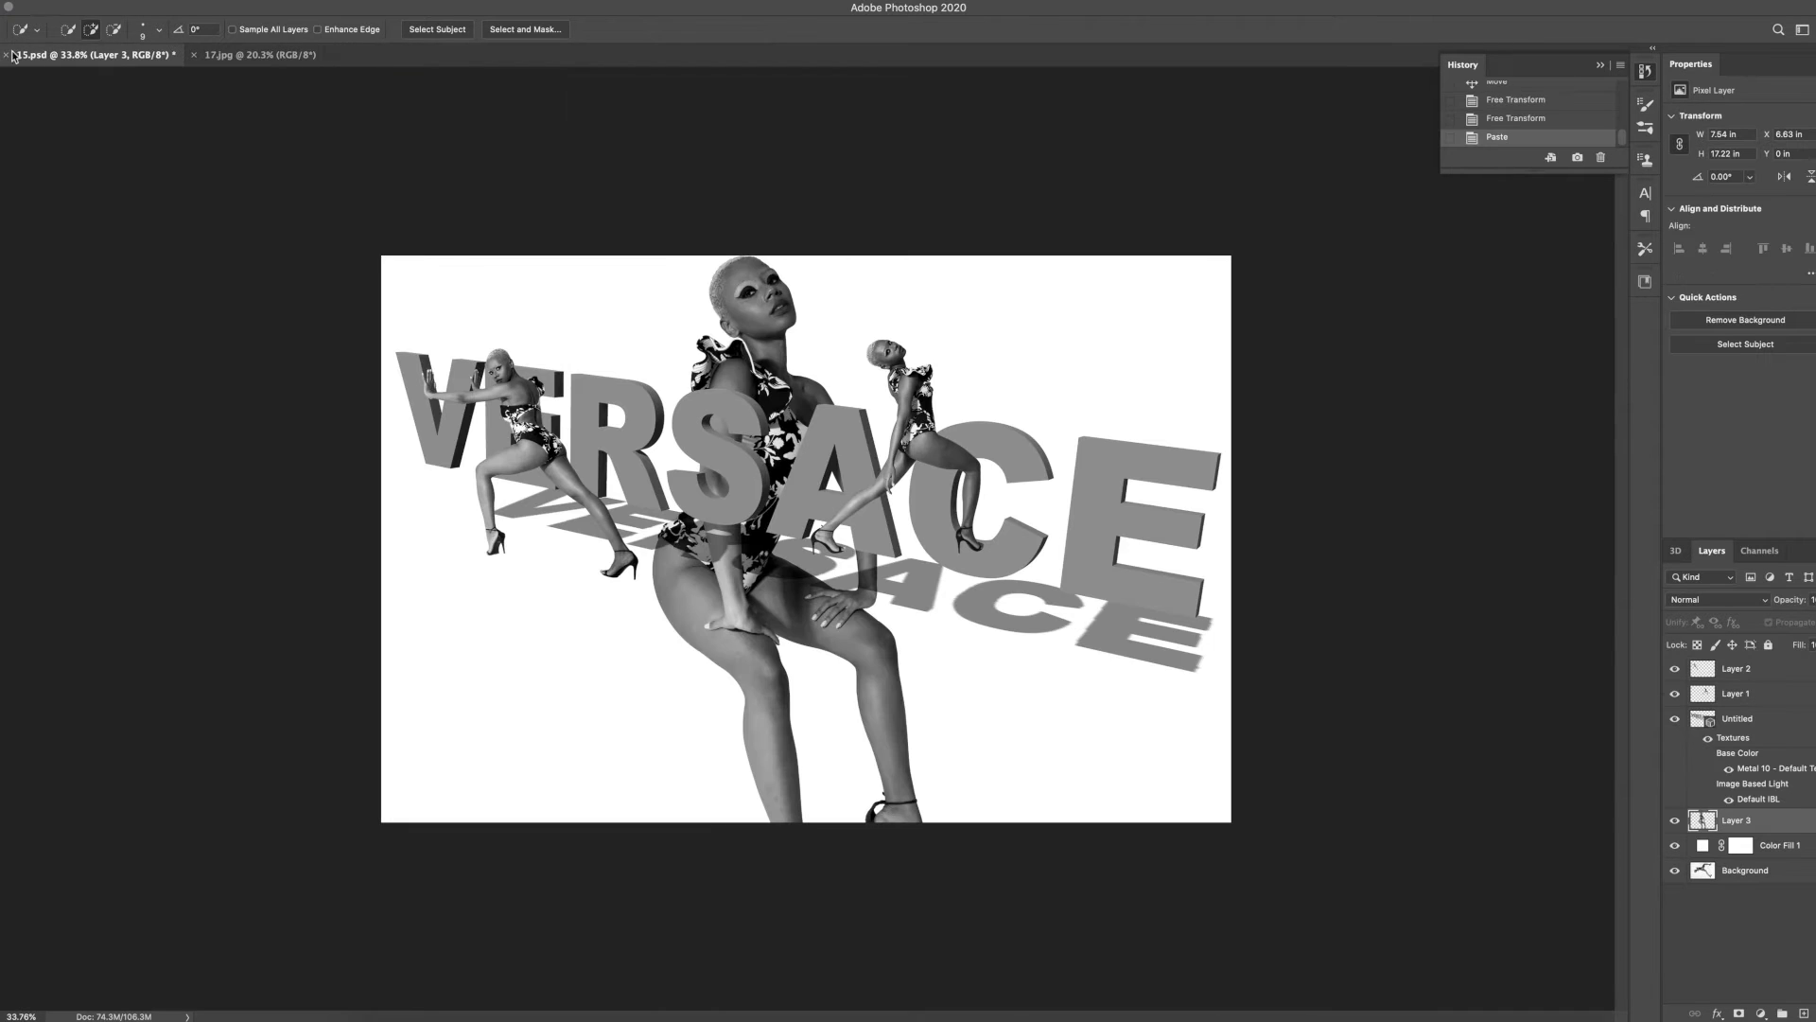
Scale the pasted model to about 2.64 in wide, bring her layer to the front and place her at the letter S
key(v)
drag(960, 255, 635, 653)
drag(694, 756, 745, 396)
key(Return)
key(super+shift+bracketright)
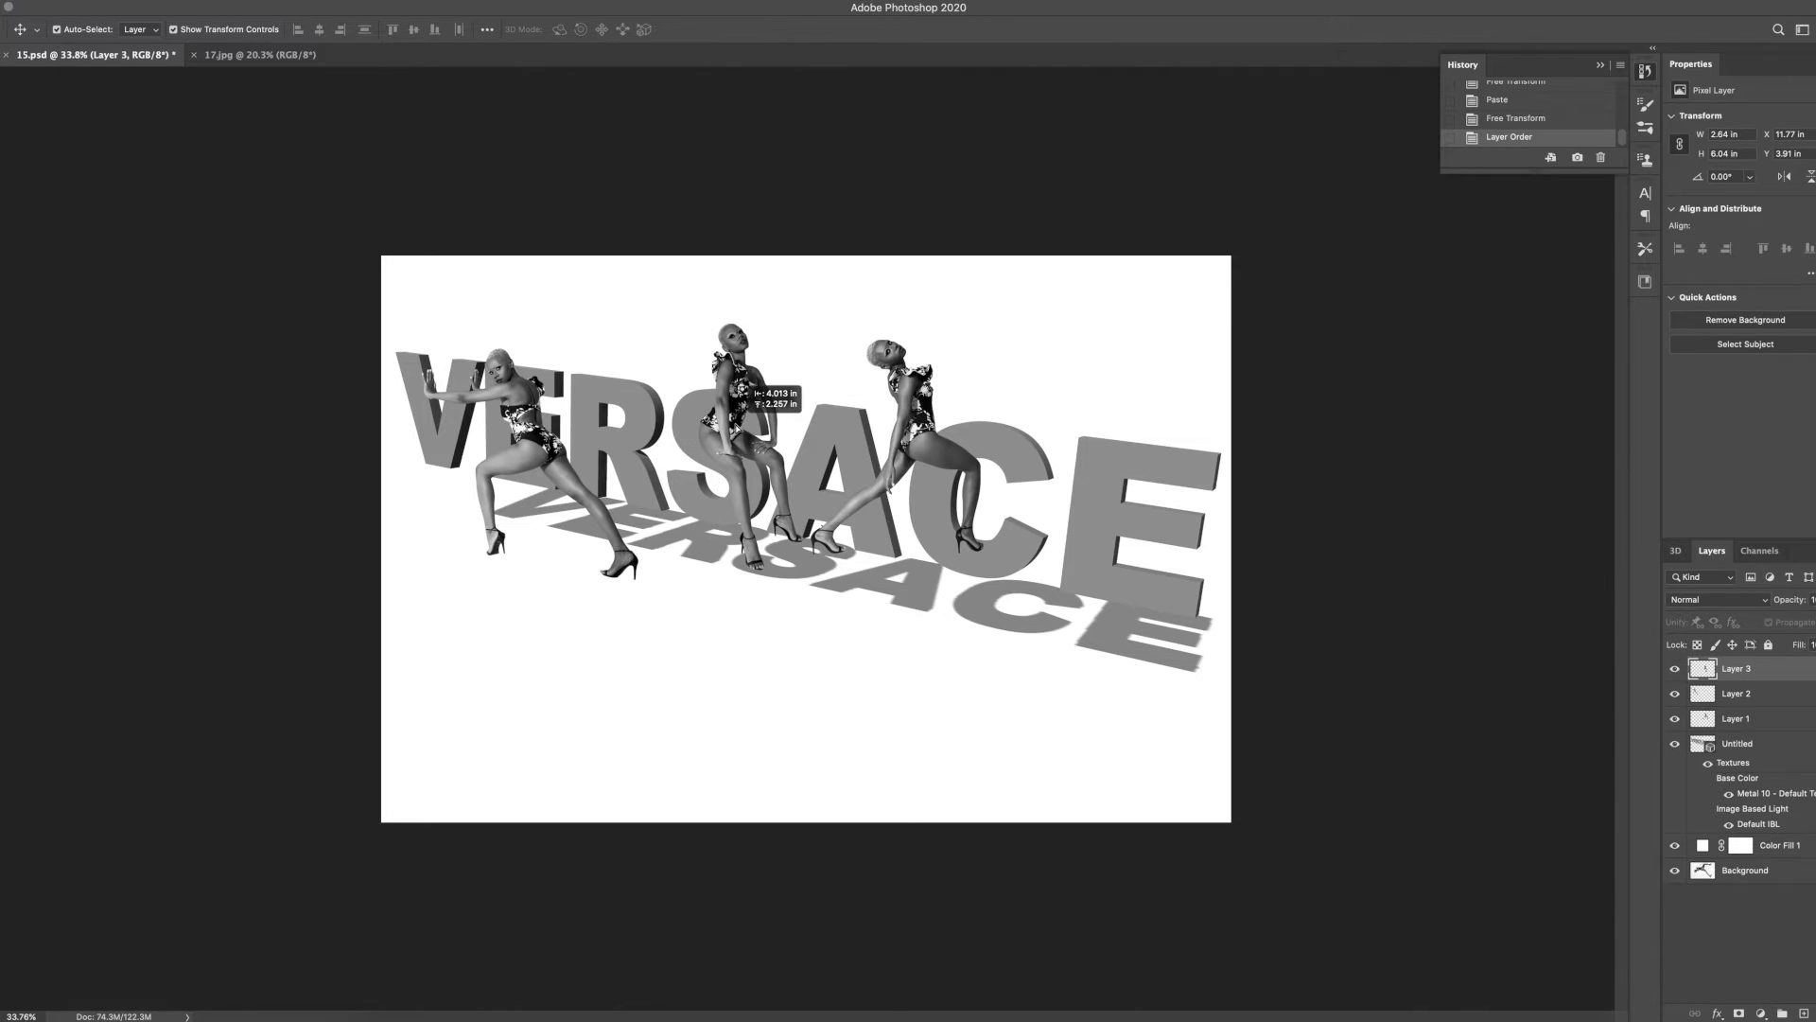
click(1376, 634)
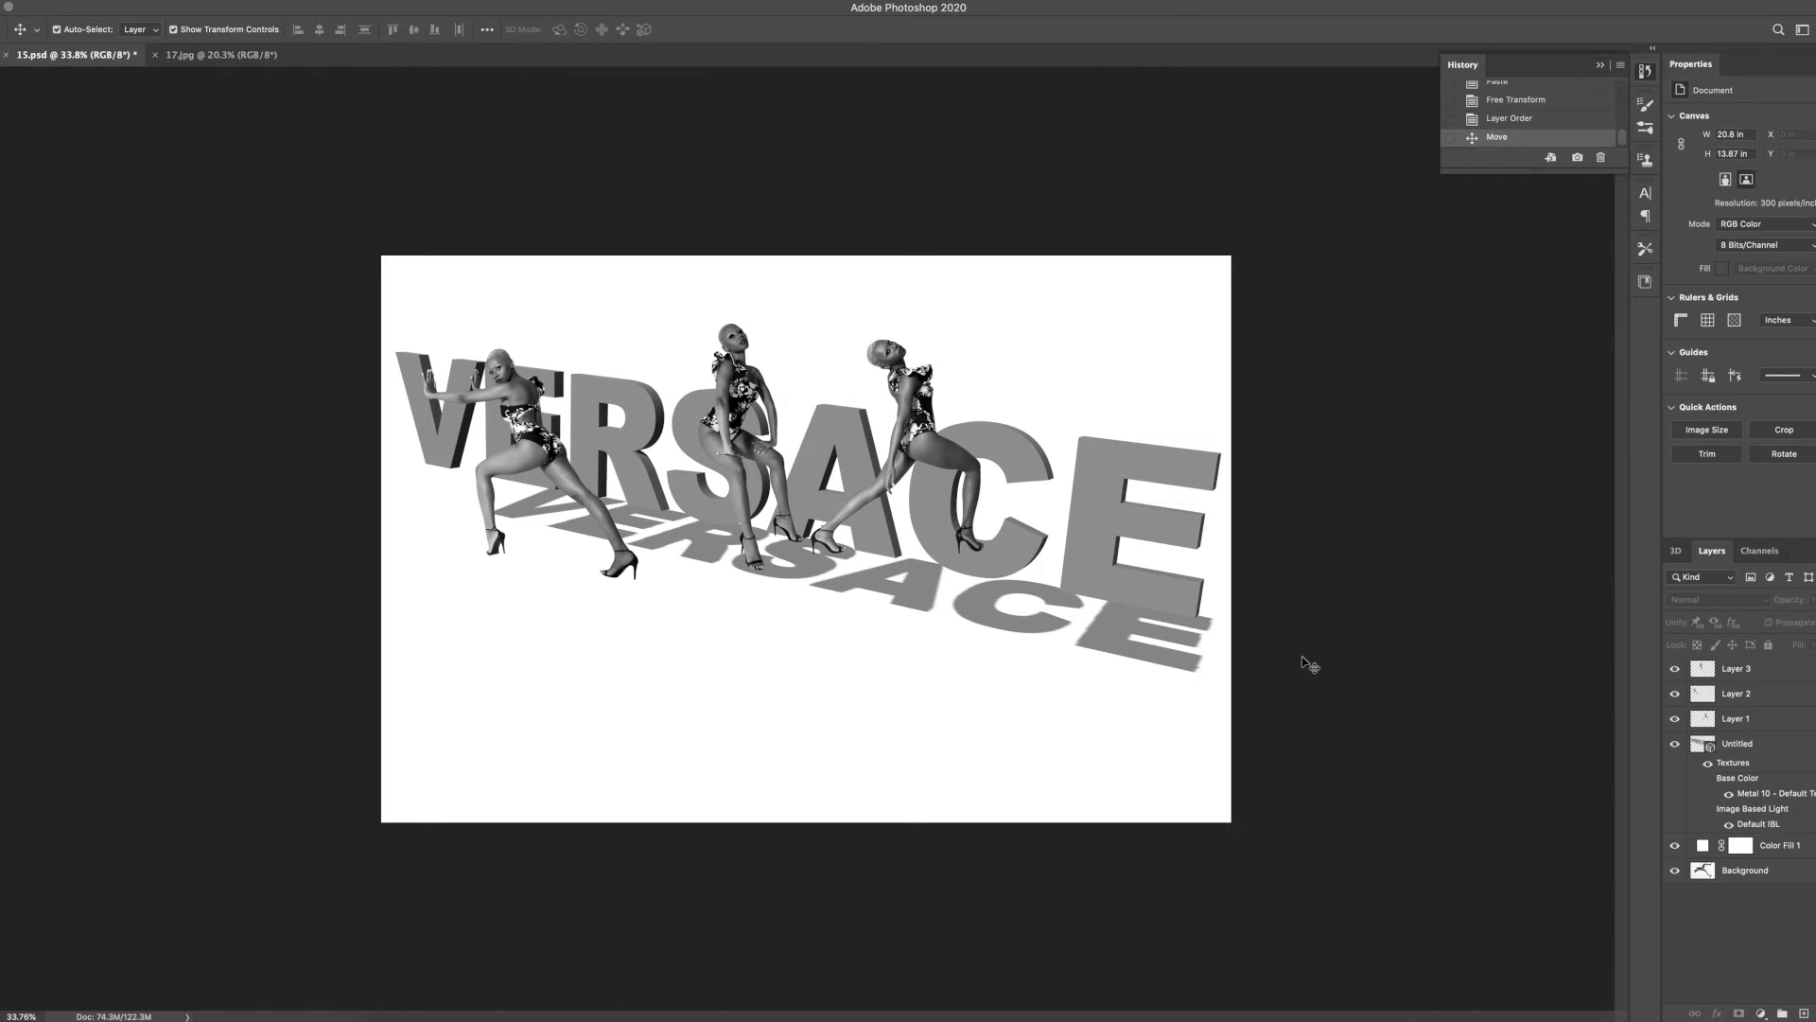
Try placing the model from the V against the first E, resizing her to fit the letter
drag(528, 446, 610, 425)
drag(719, 342, 683, 379)
drag(598, 460, 606, 440)
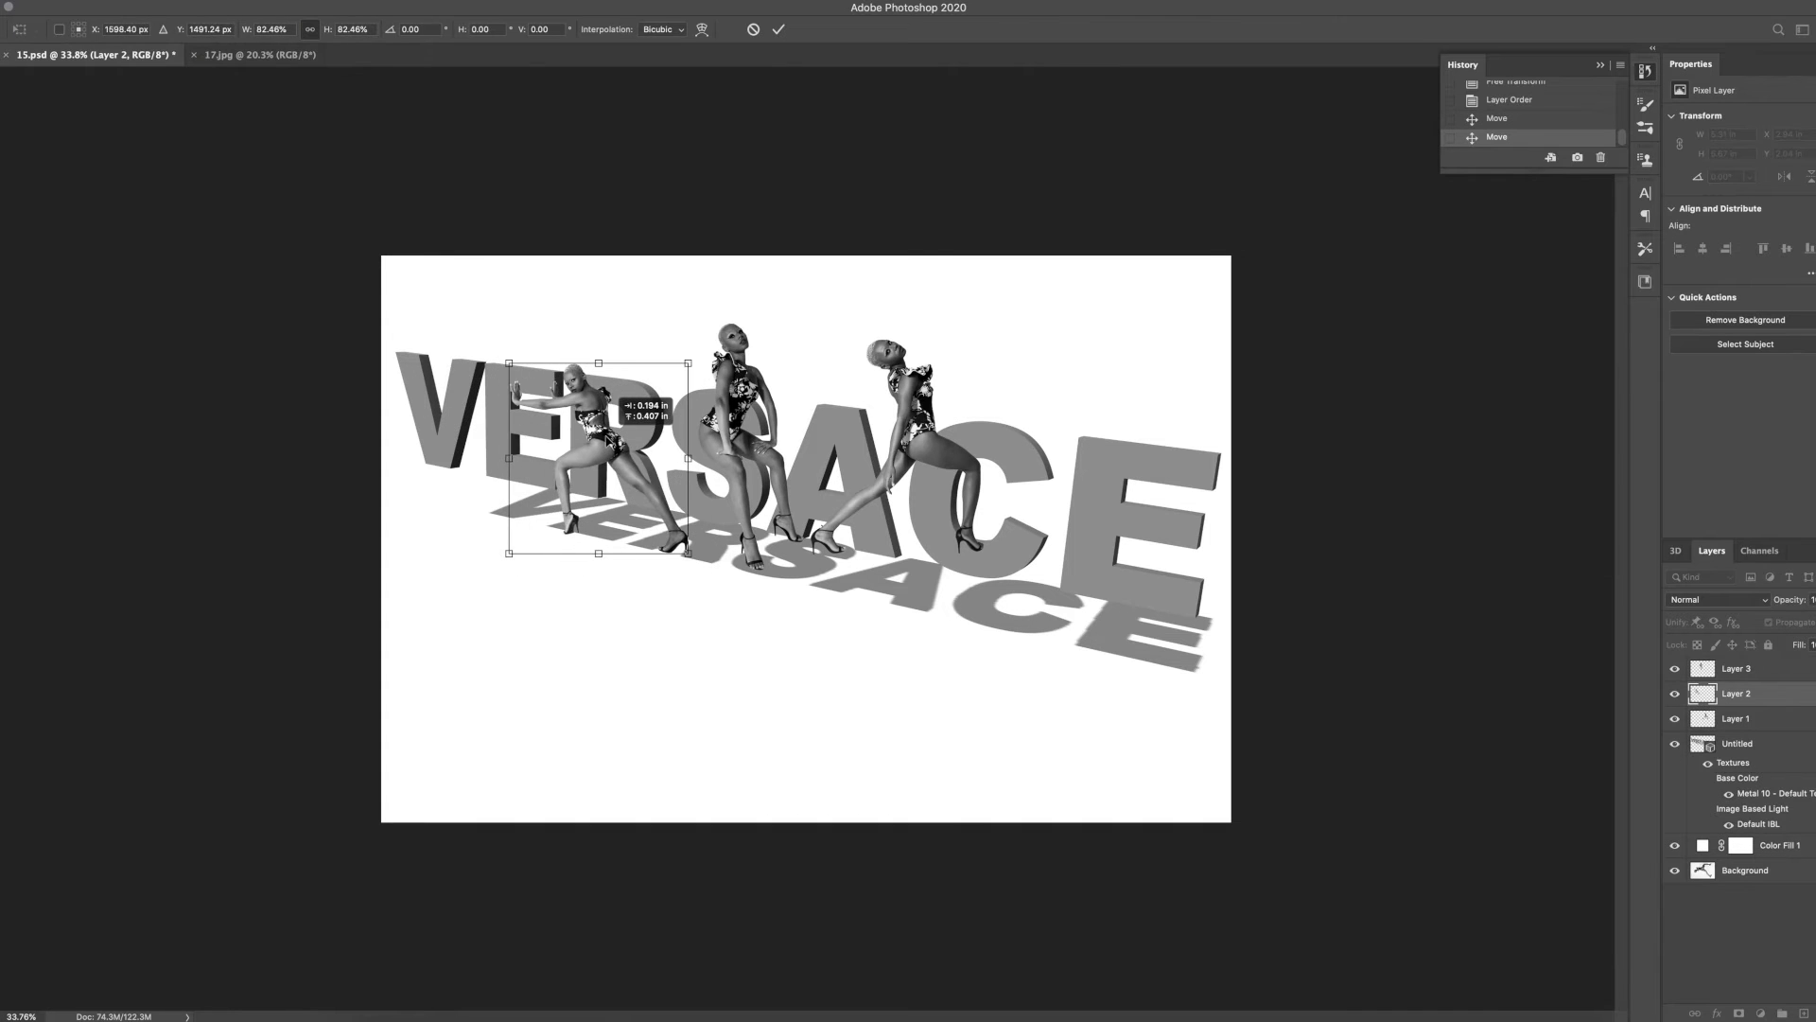
drag(689, 364, 704, 347)
drag(614, 407, 615, 372)
key(Return)
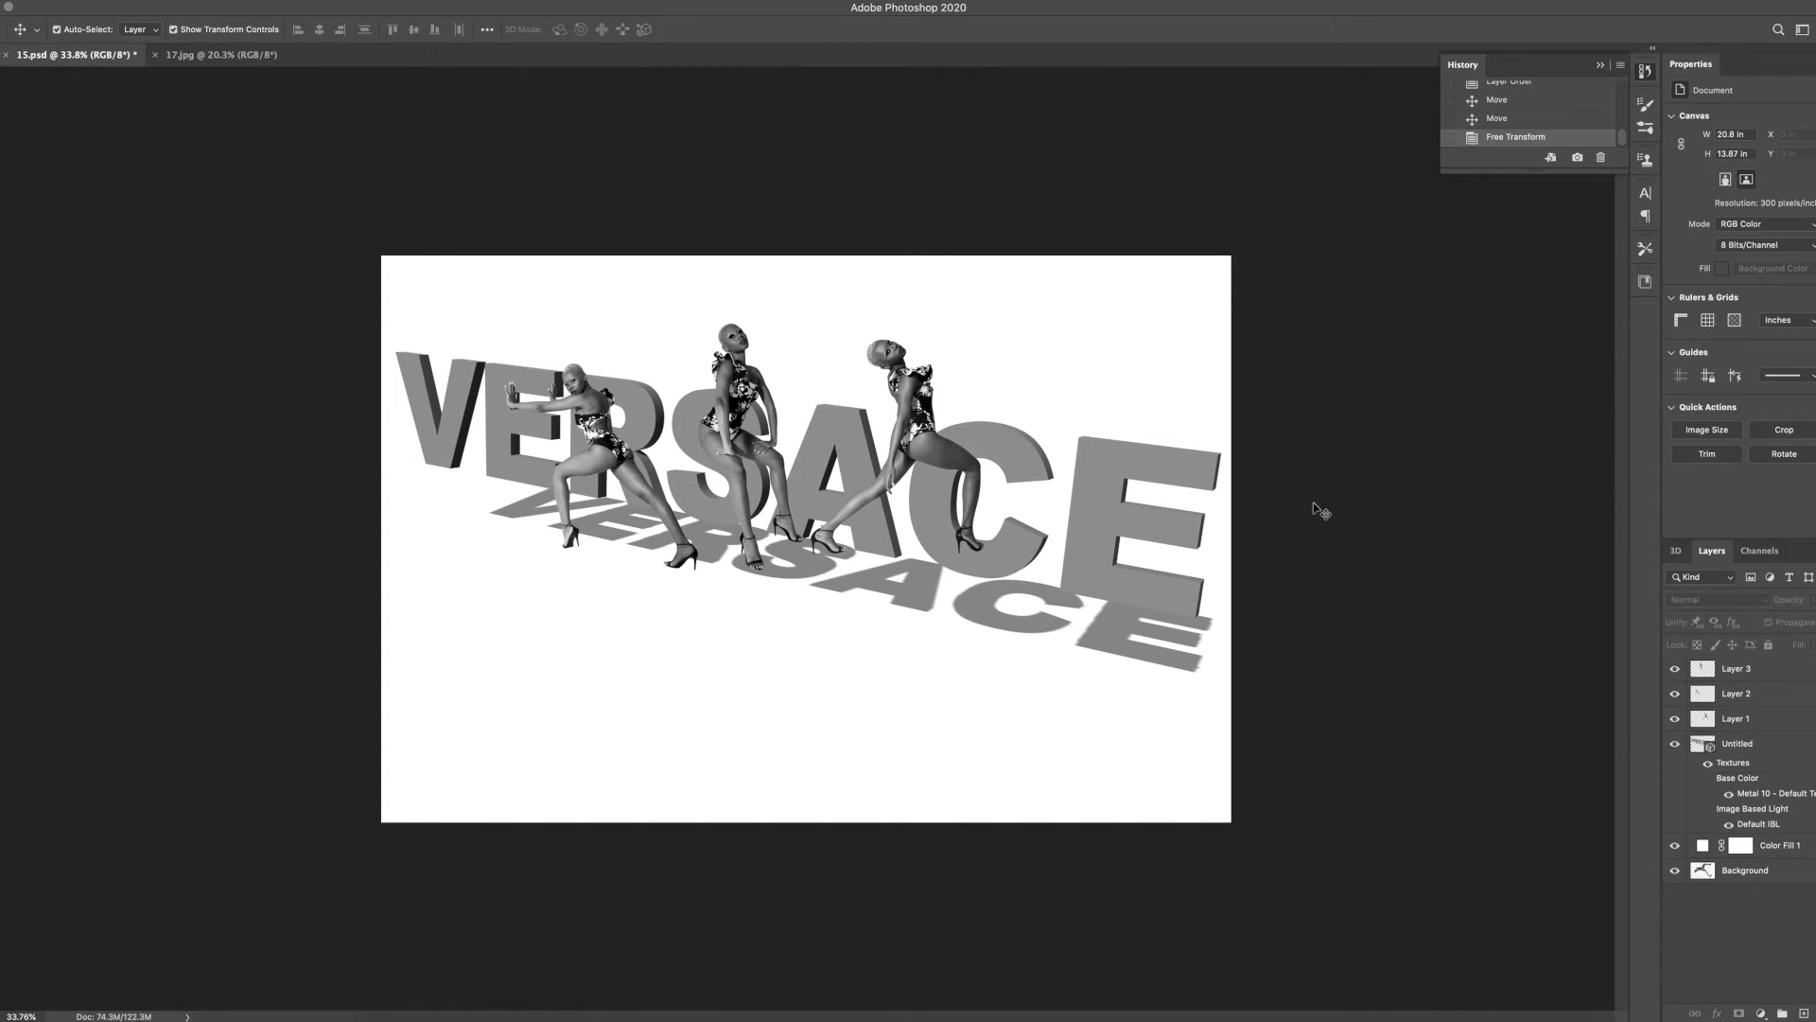
Enlarge the model from the first E and move her back against the letter V
drag(605, 399, 667, 565)
key(ctrl+t)
drag(765, 529, 812, 483)
drag(698, 586, 615, 402)
drag(722, 301, 526, 386)
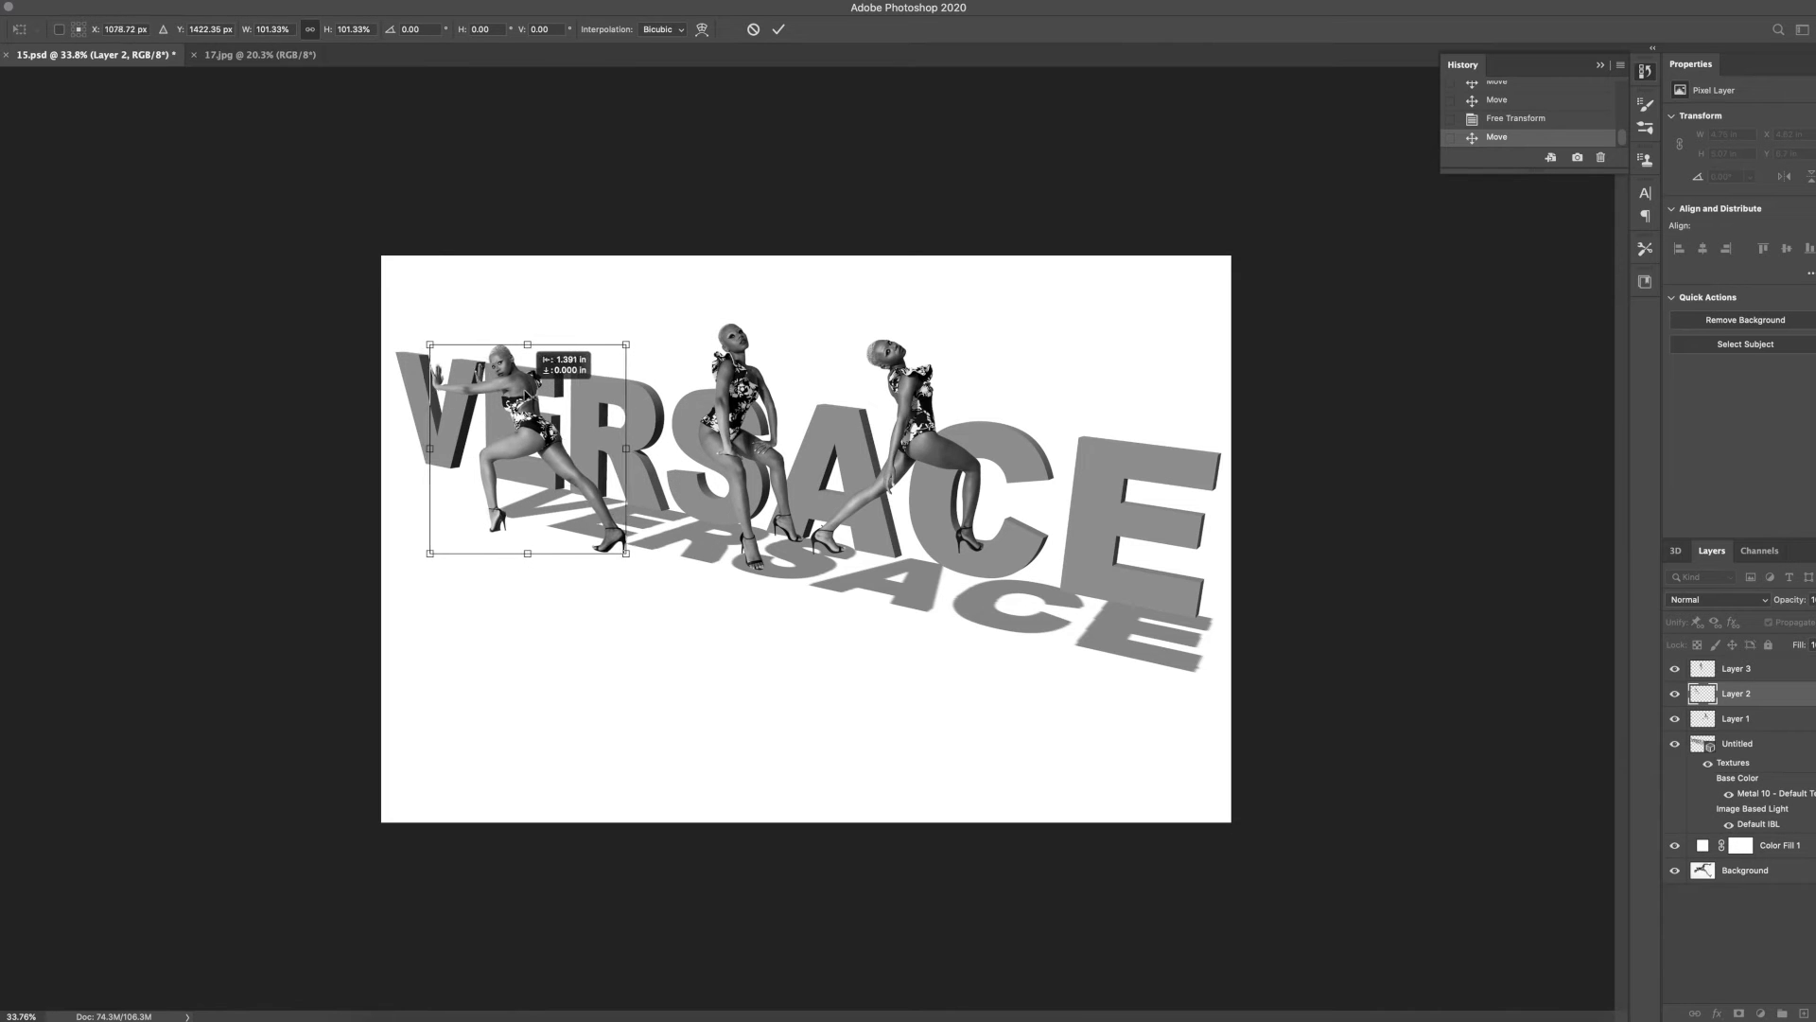
key(Return)
Resize the model at the V to about 5.16 in wide and reposition her with her hands against the letter
drag(662, 328, 649, 311)
drag(553, 407, 570, 382)
drag(630, 308, 610, 331)
drag(533, 387, 541, 426)
mouse_move(608, 326)
mouse_down()
mouse_move(590, 339)
mouse_move(617, 323)
mouse_up()
key(Return)
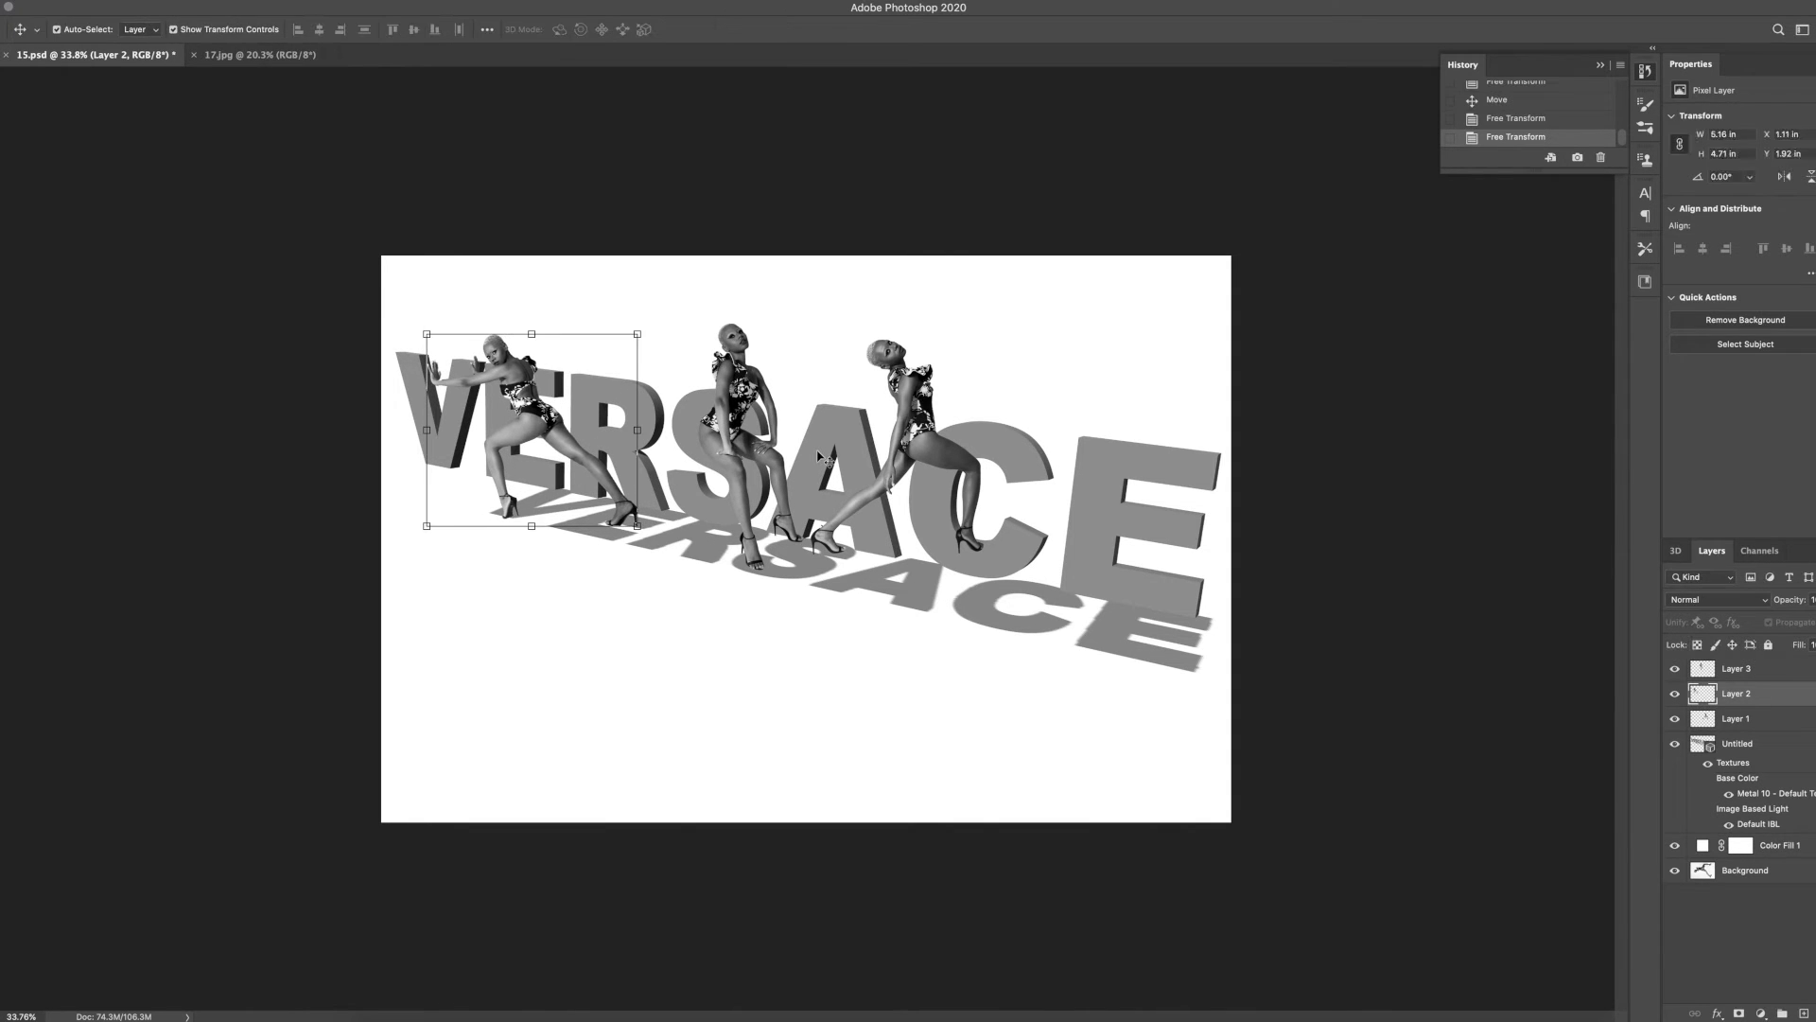
click(962, 705)
Scale the model at the S down slightly and reposition her on the letter
click(760, 406)
drag(805, 323, 793, 351)
drag(742, 439, 732, 427)
key(Return)
click(1142, 712)
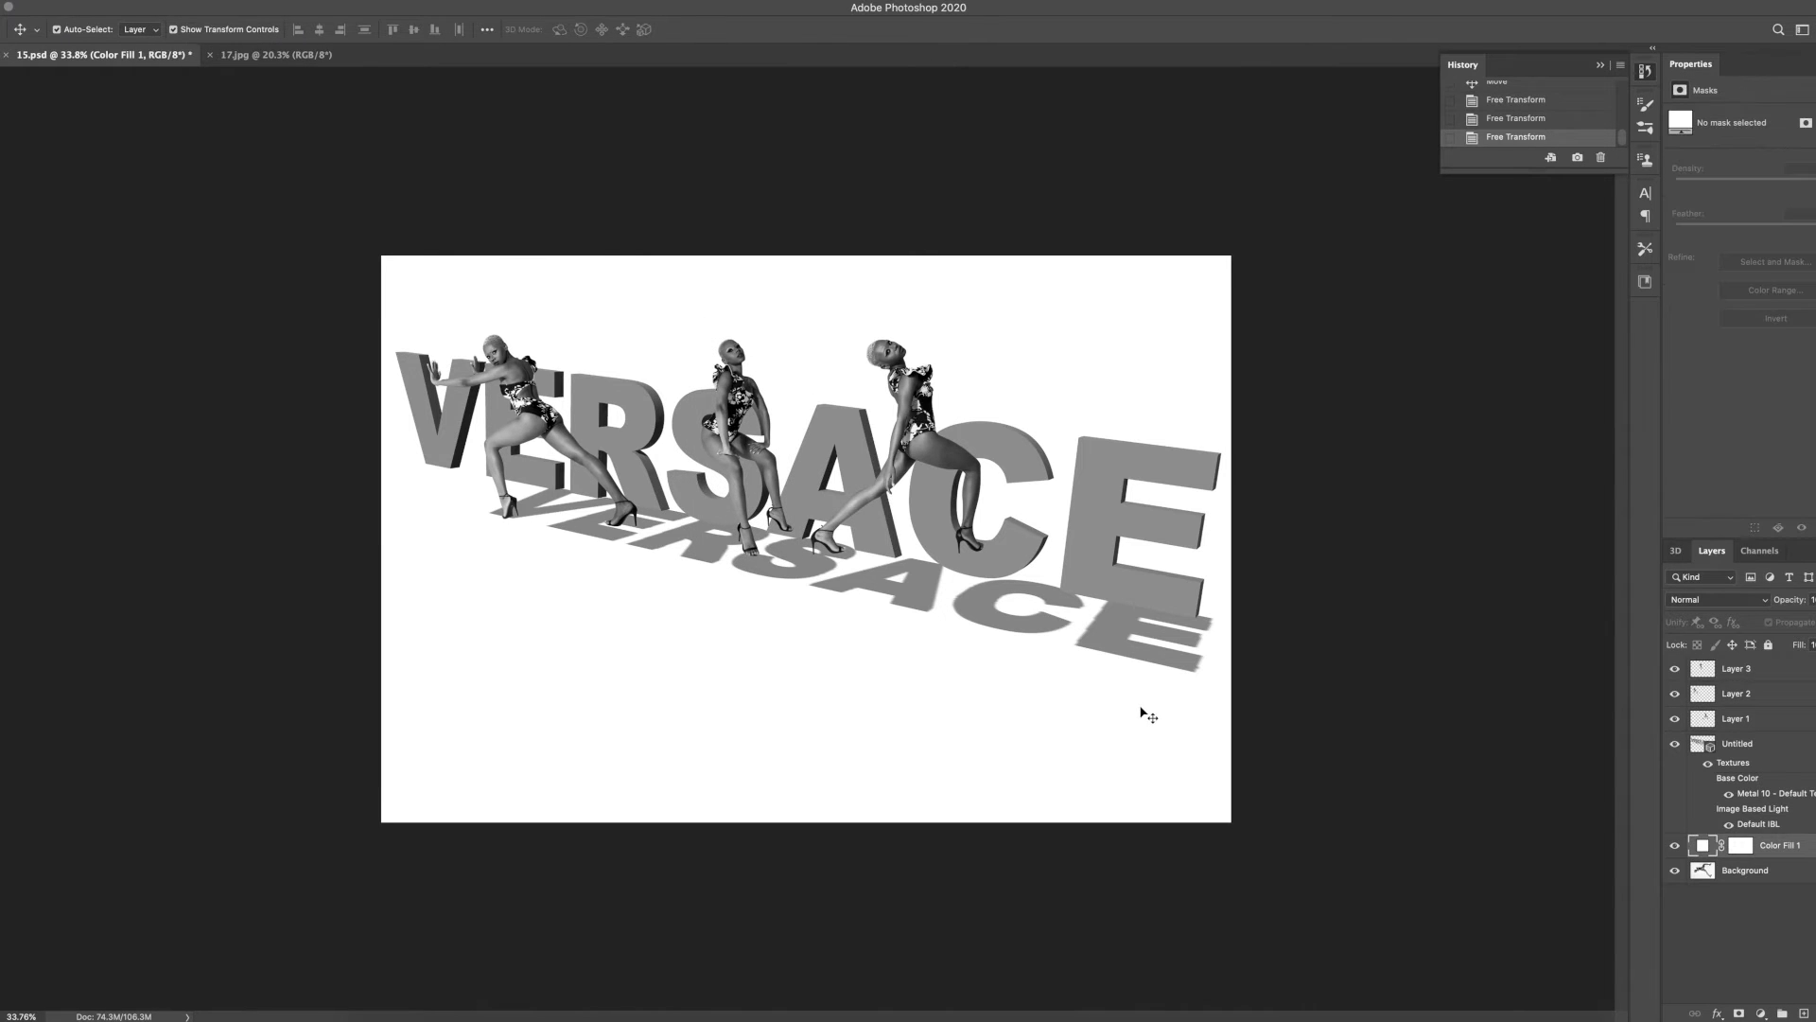
Scale the model between the A and the C to about 4.14 in wide
click(971, 543)
drag(812, 554, 816, 549)
key(Return)
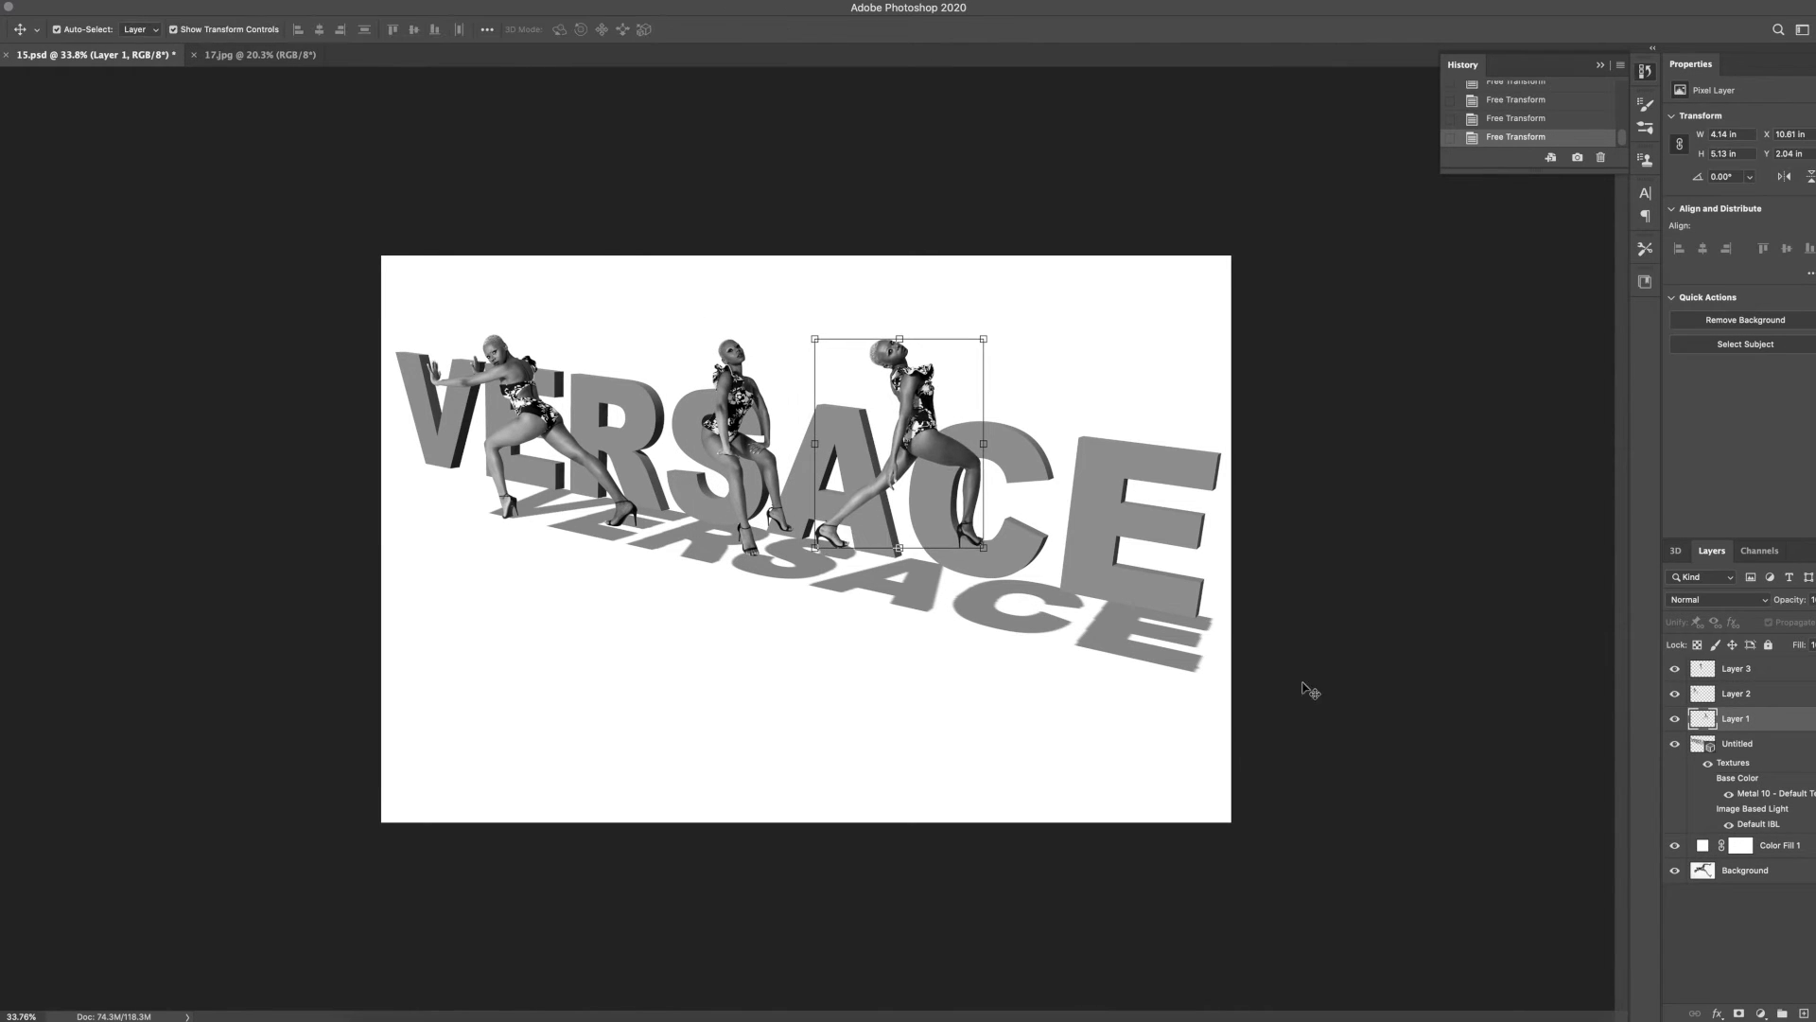
click(1307, 689)
Move the model from between the A and the C to the last E and resize her to fit the letter
drag(924, 421, 1124, 481)
drag(1000, 588, 1010, 595)
drag(1139, 455, 1133, 468)
drag(1197, 579, 1200, 570)
key(Return)
click(1421, 671)
drag(1059, 539, 1088, 544)
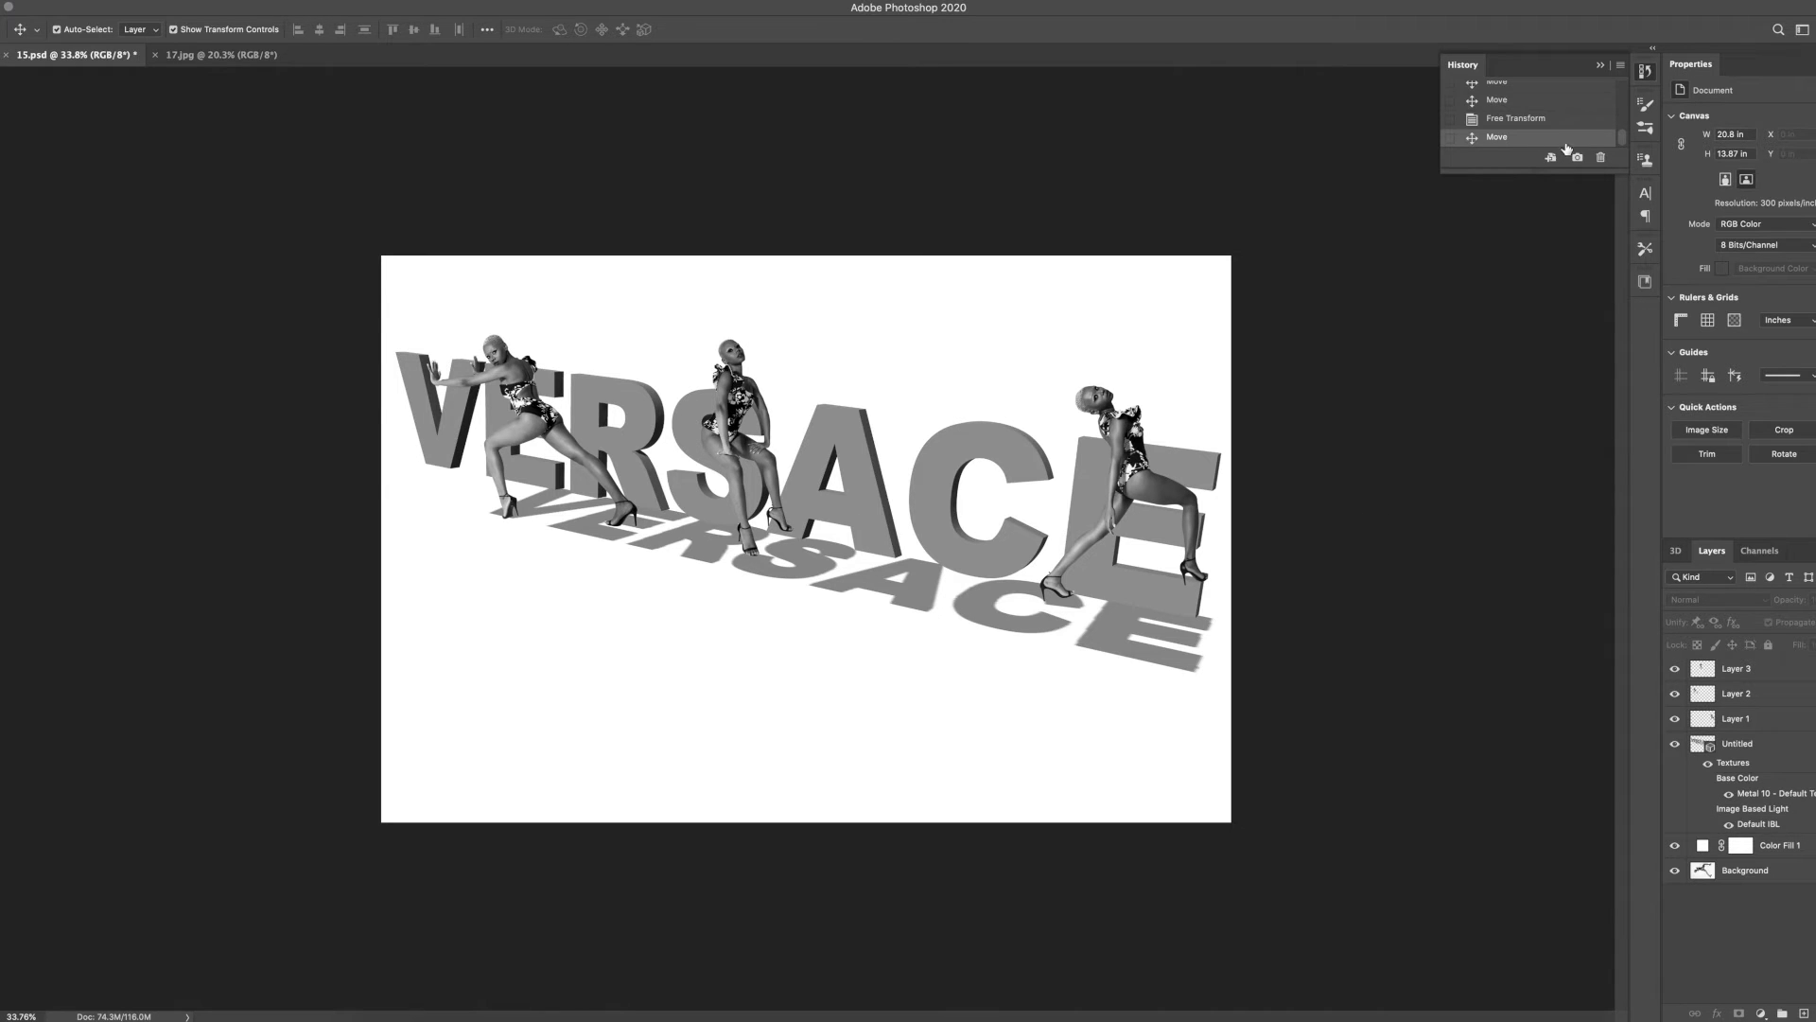
drag(517, 374, 520, 386)
click(1551, 117)
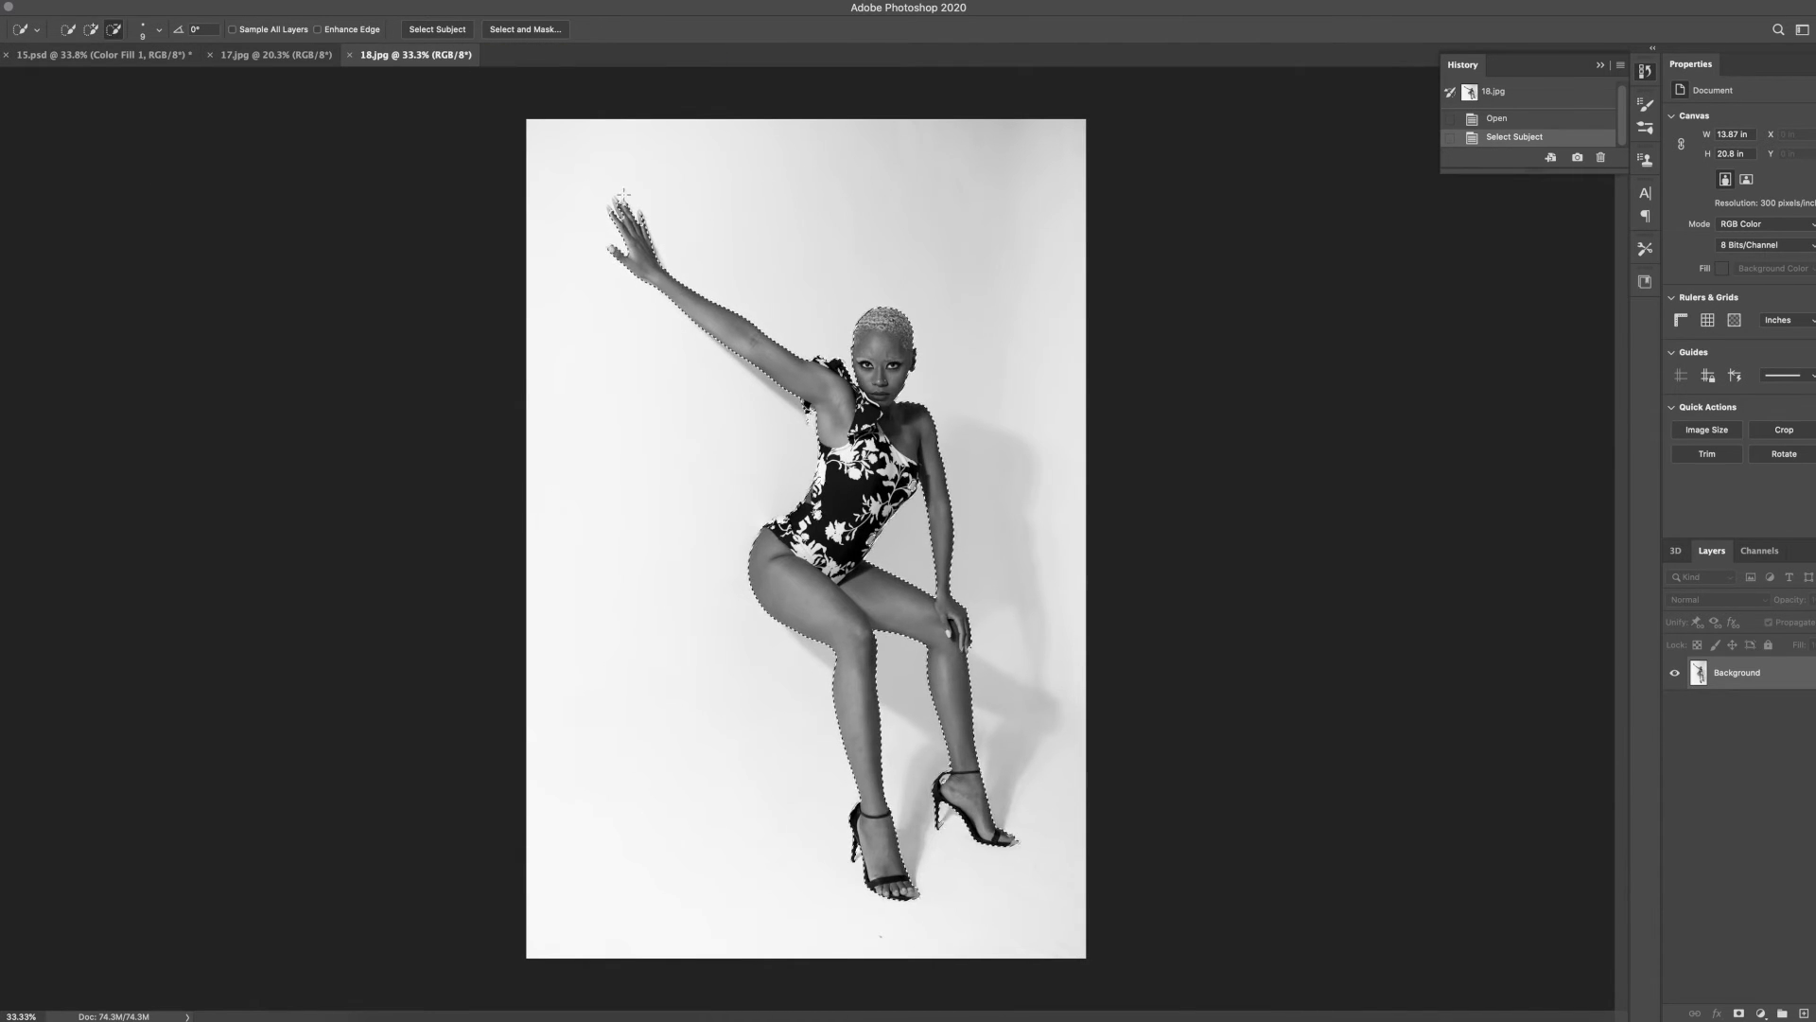
Refine the selection in 18.jpg around the raised hand's fingertips and thumb, excluding the background between the fingers
scroll(623, 196, up, 10)
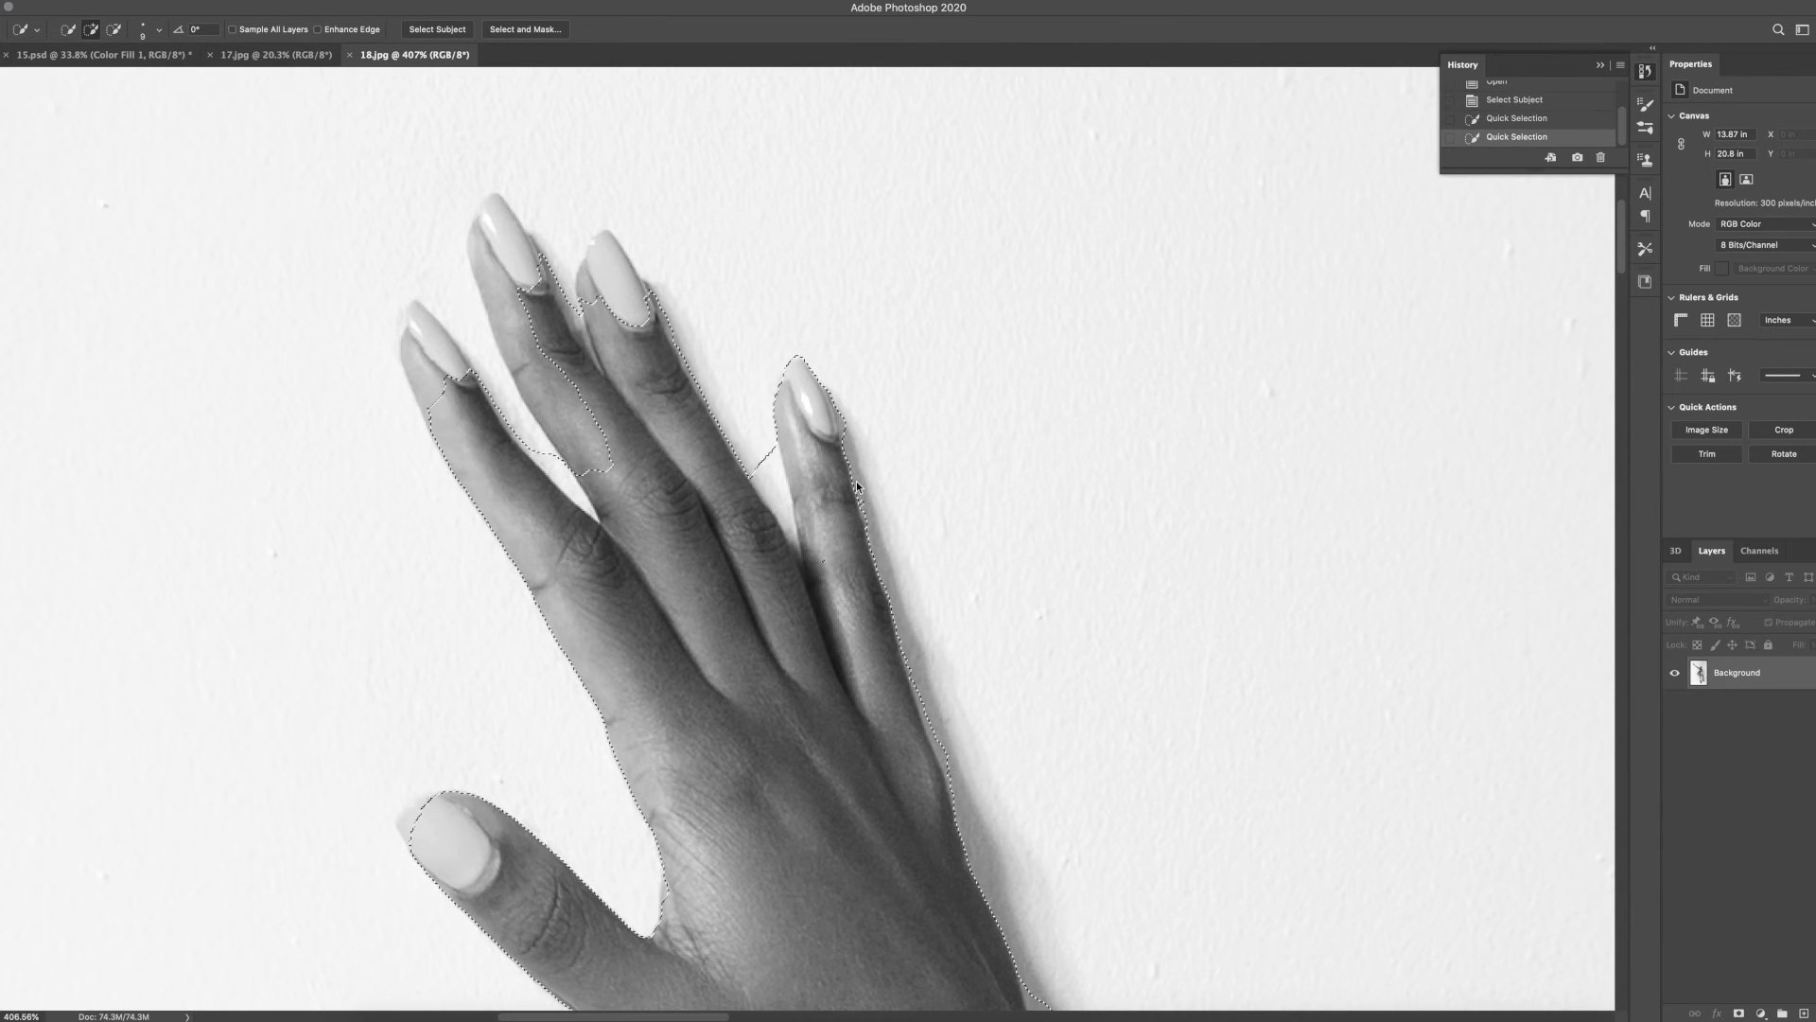
alt+click(768, 470)
alt+drag(771, 478, 794, 539)
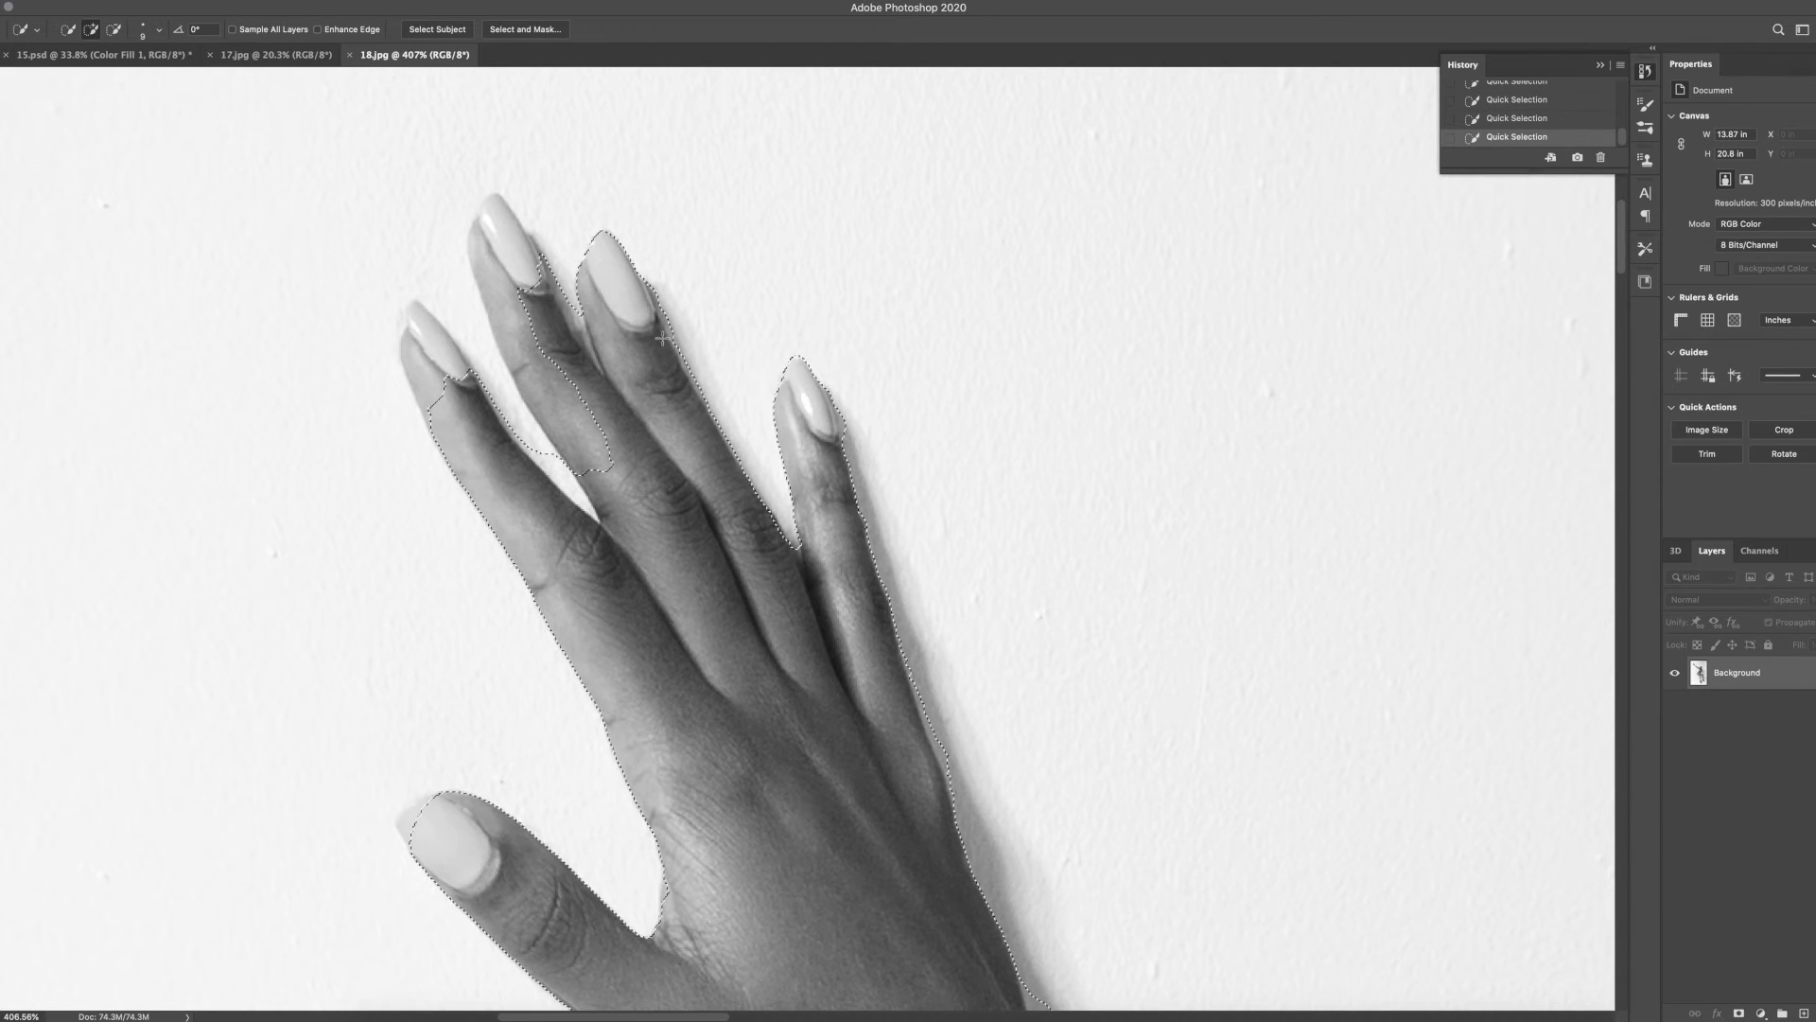
key(super+z)
scroll(494, 596, down, 5)
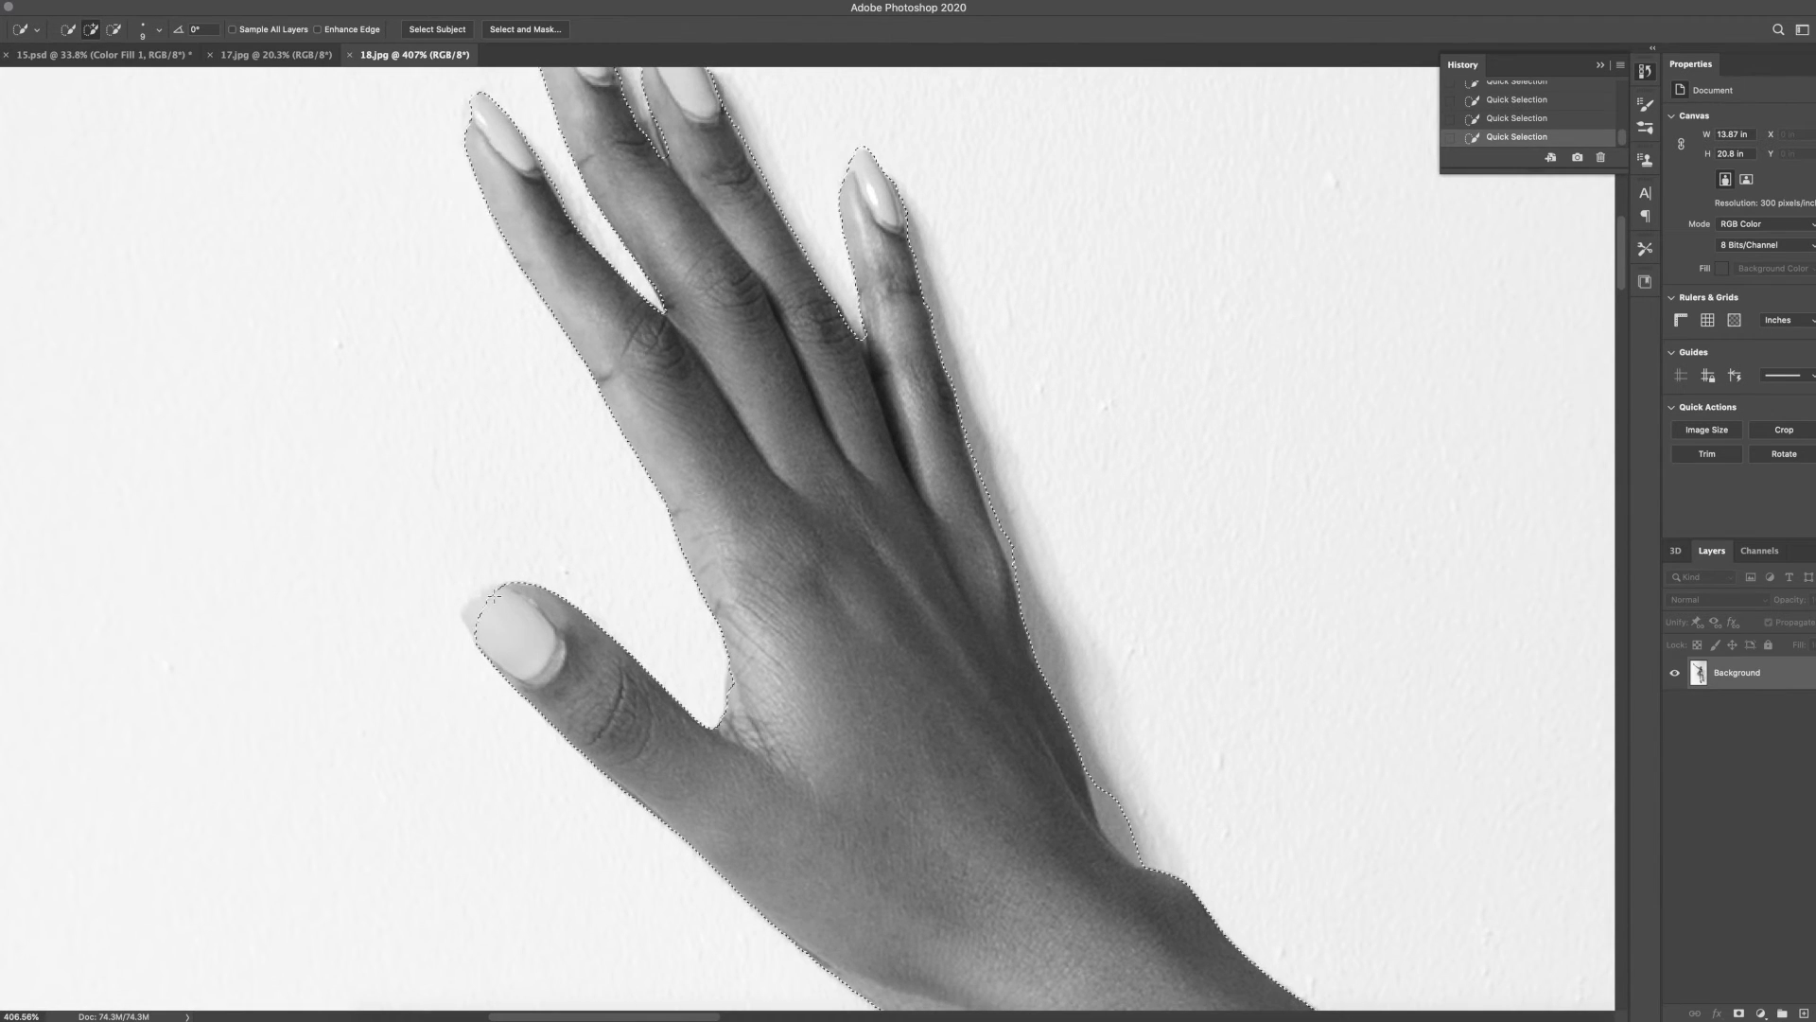
click(730, 681)
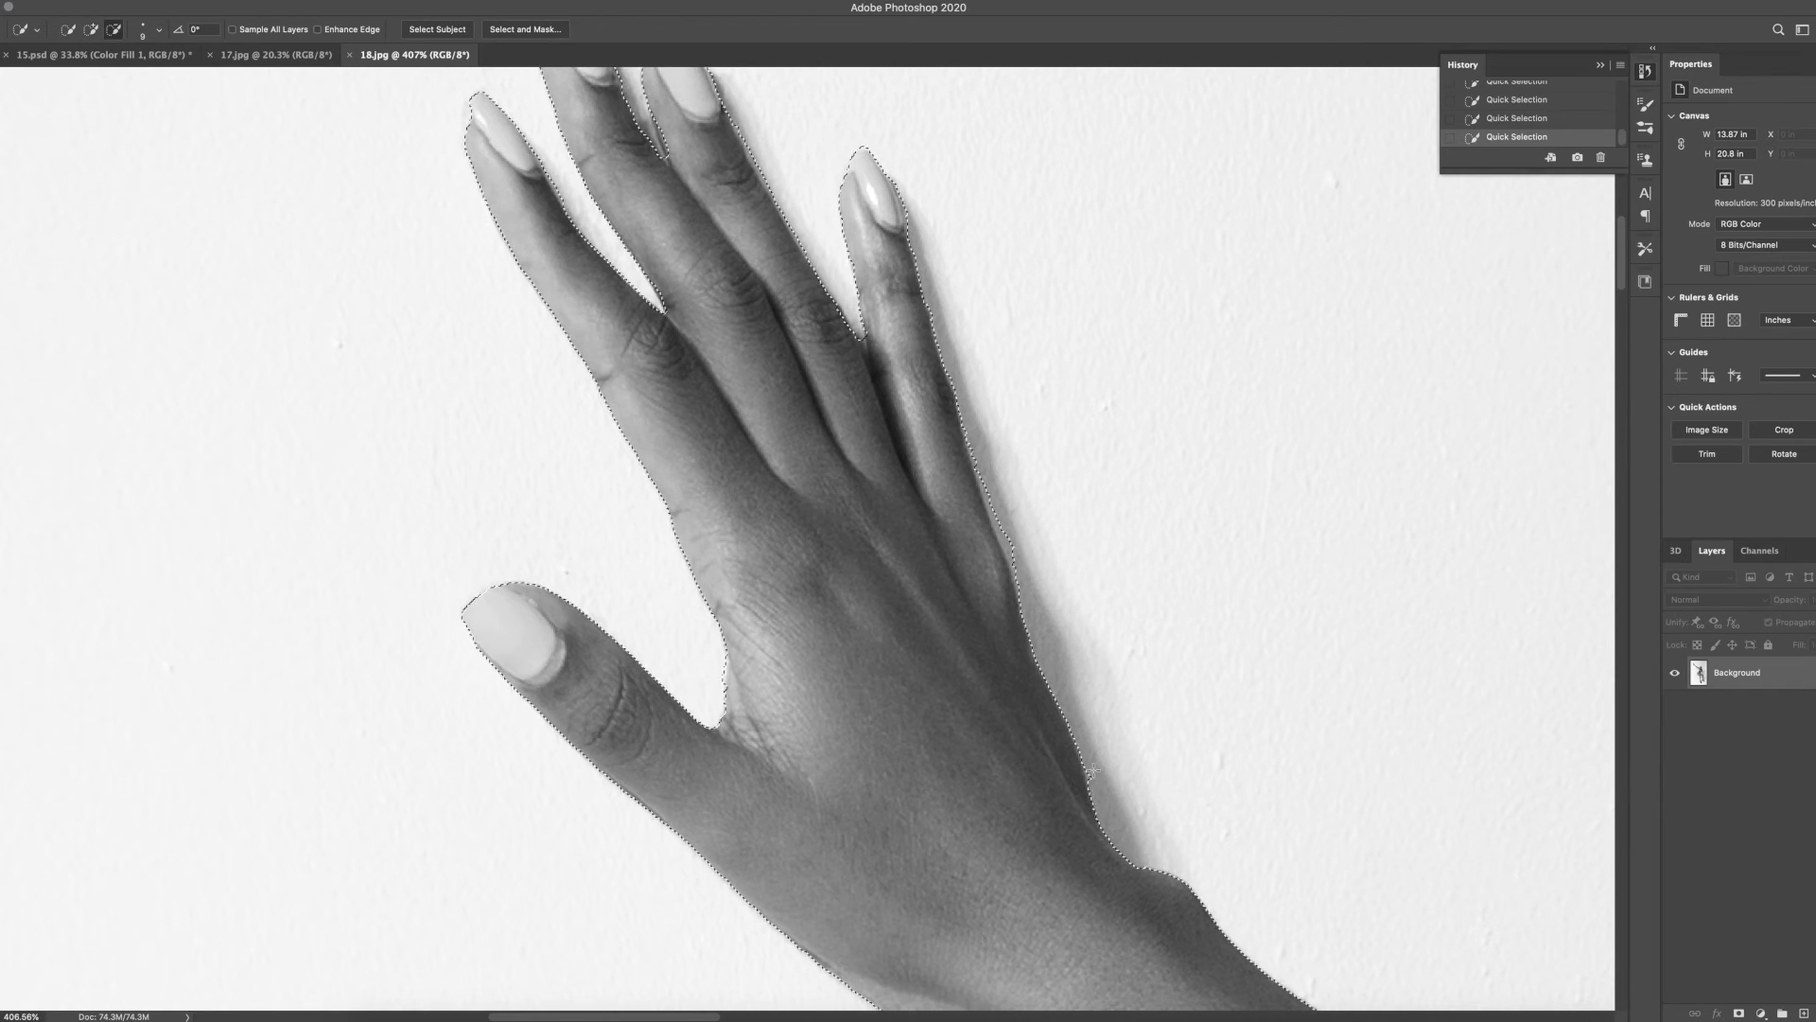
Add the missing white part of the ruffle beneath the raised arm to the selection
scroll(980, 809, down, 5)
scroll(1118, 802, up, 5)
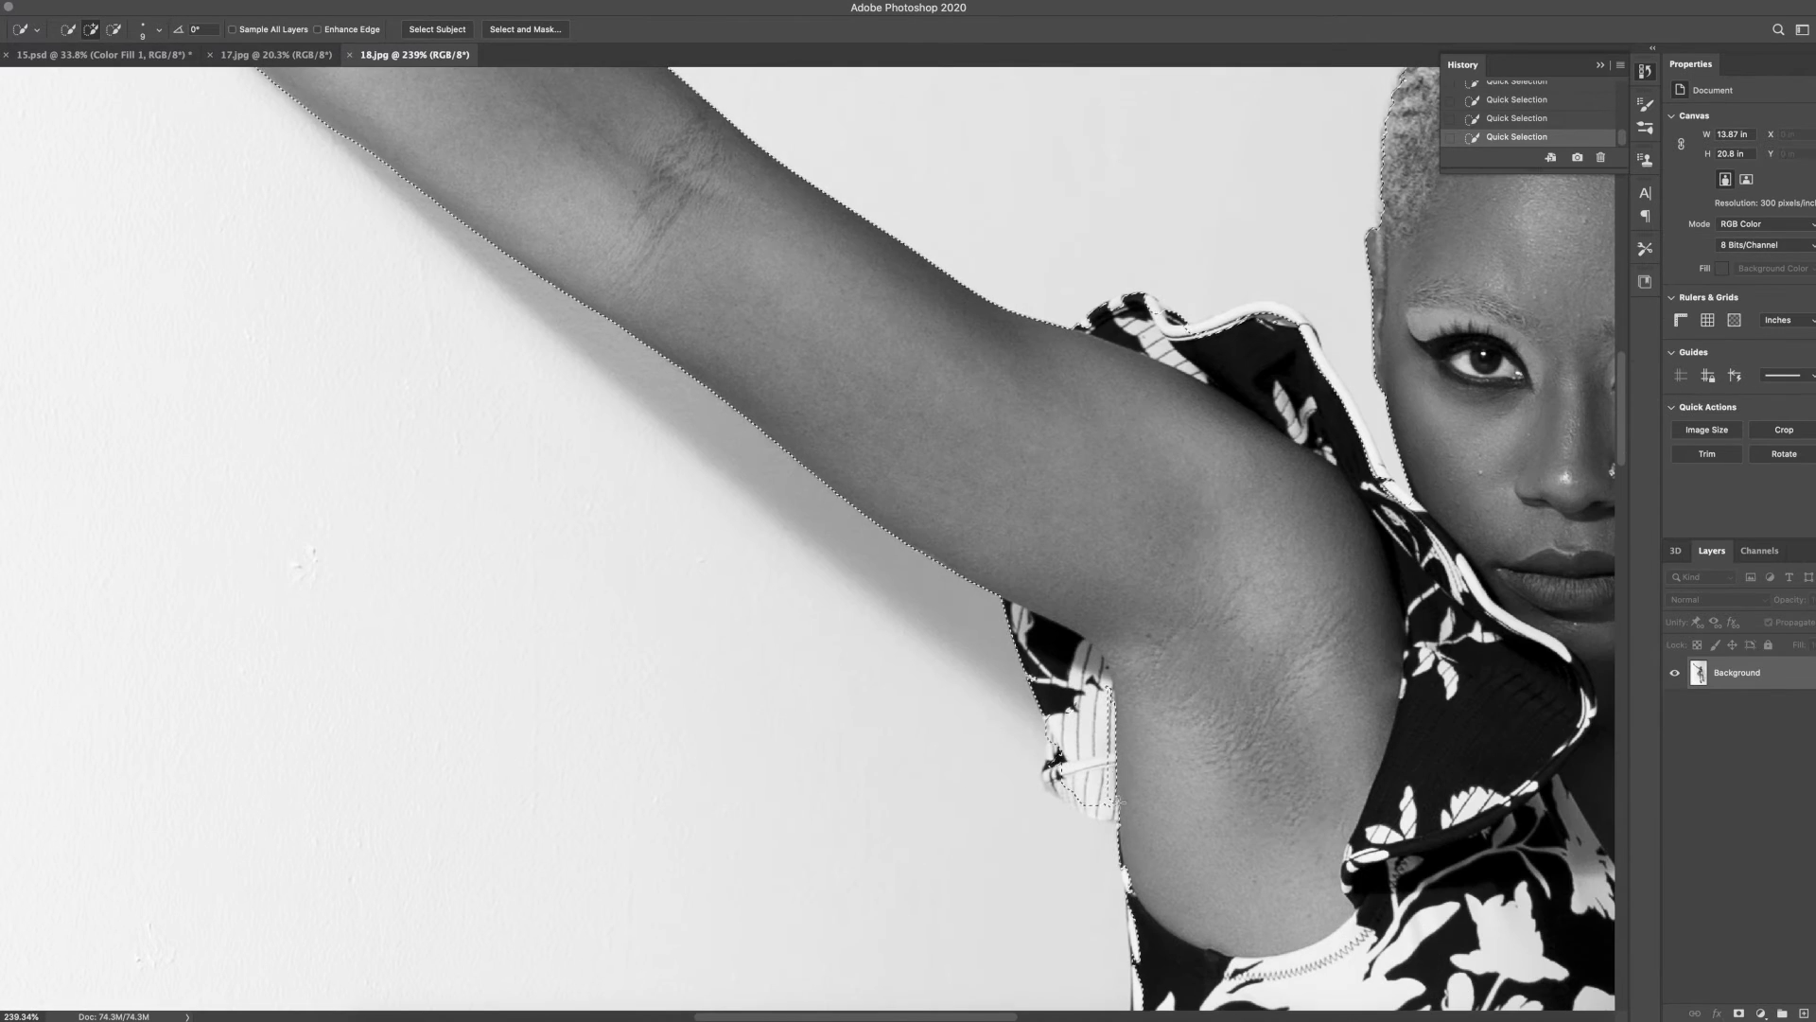
click(1080, 770)
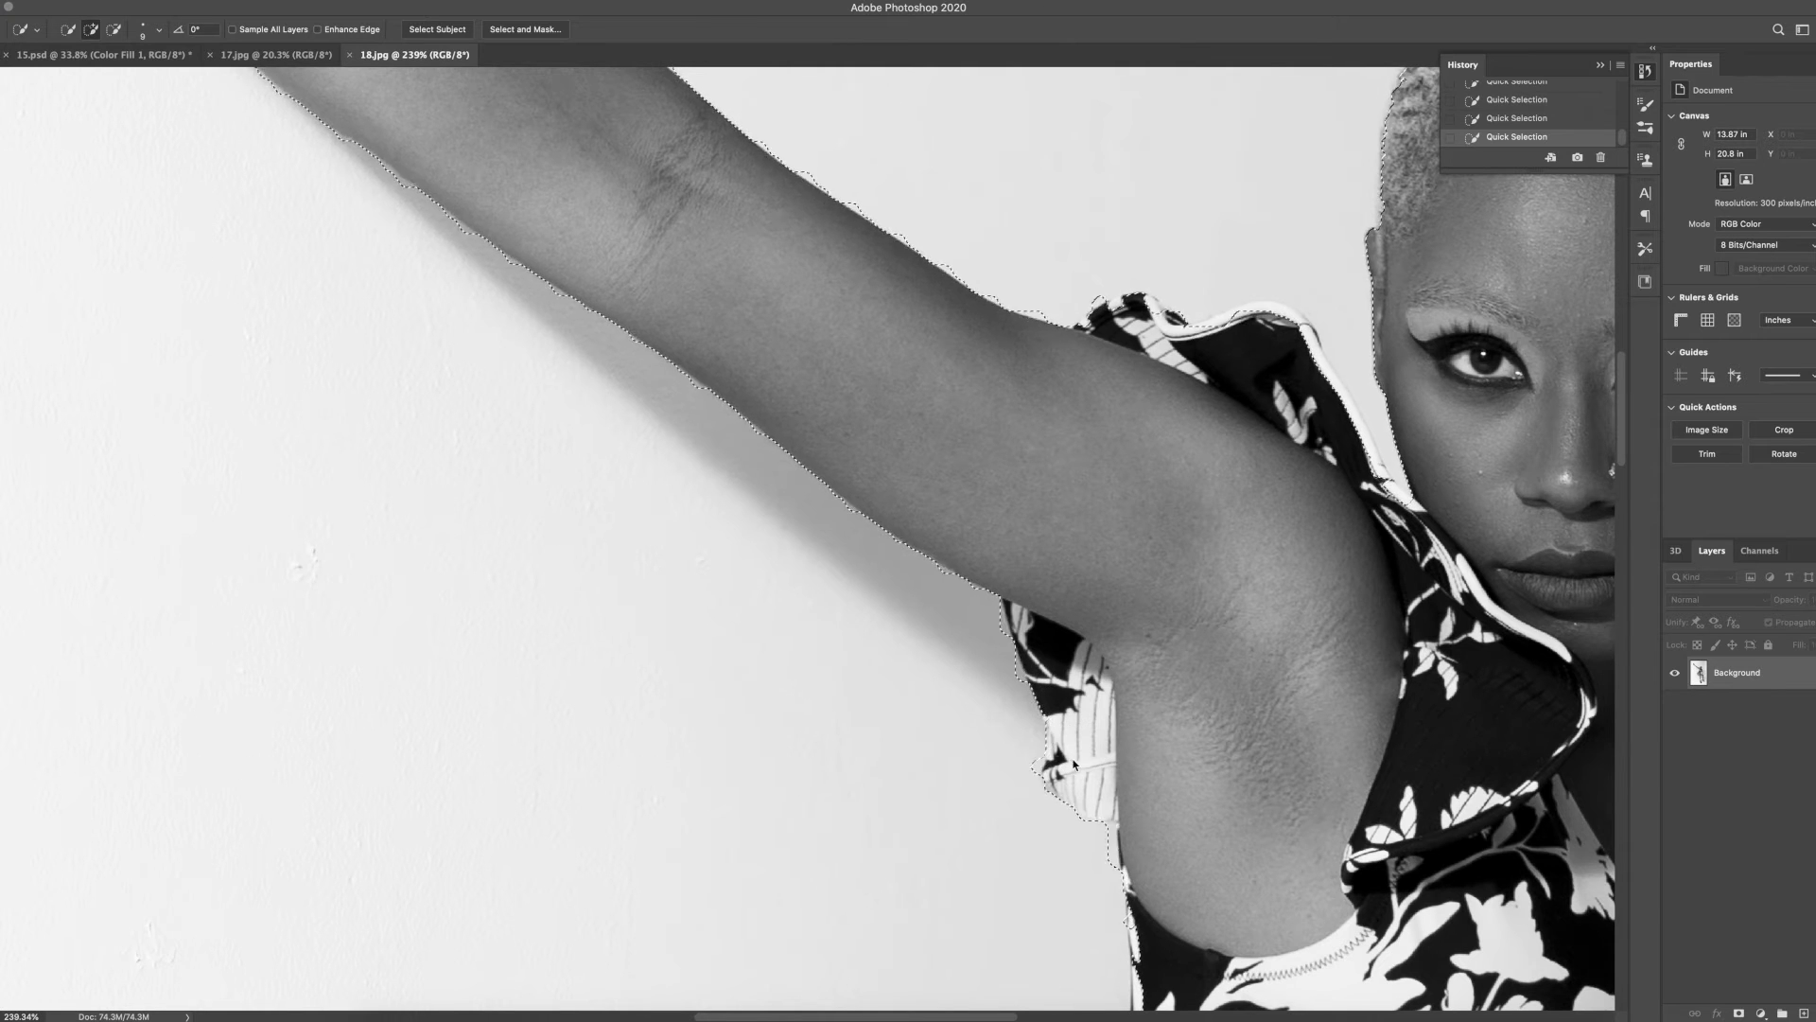
Refine the selection along the swimsuit's outer edge from beneath the ruffle down to the hip
scroll(1074, 764, down, 2)
scroll(1041, 643, down, 3)
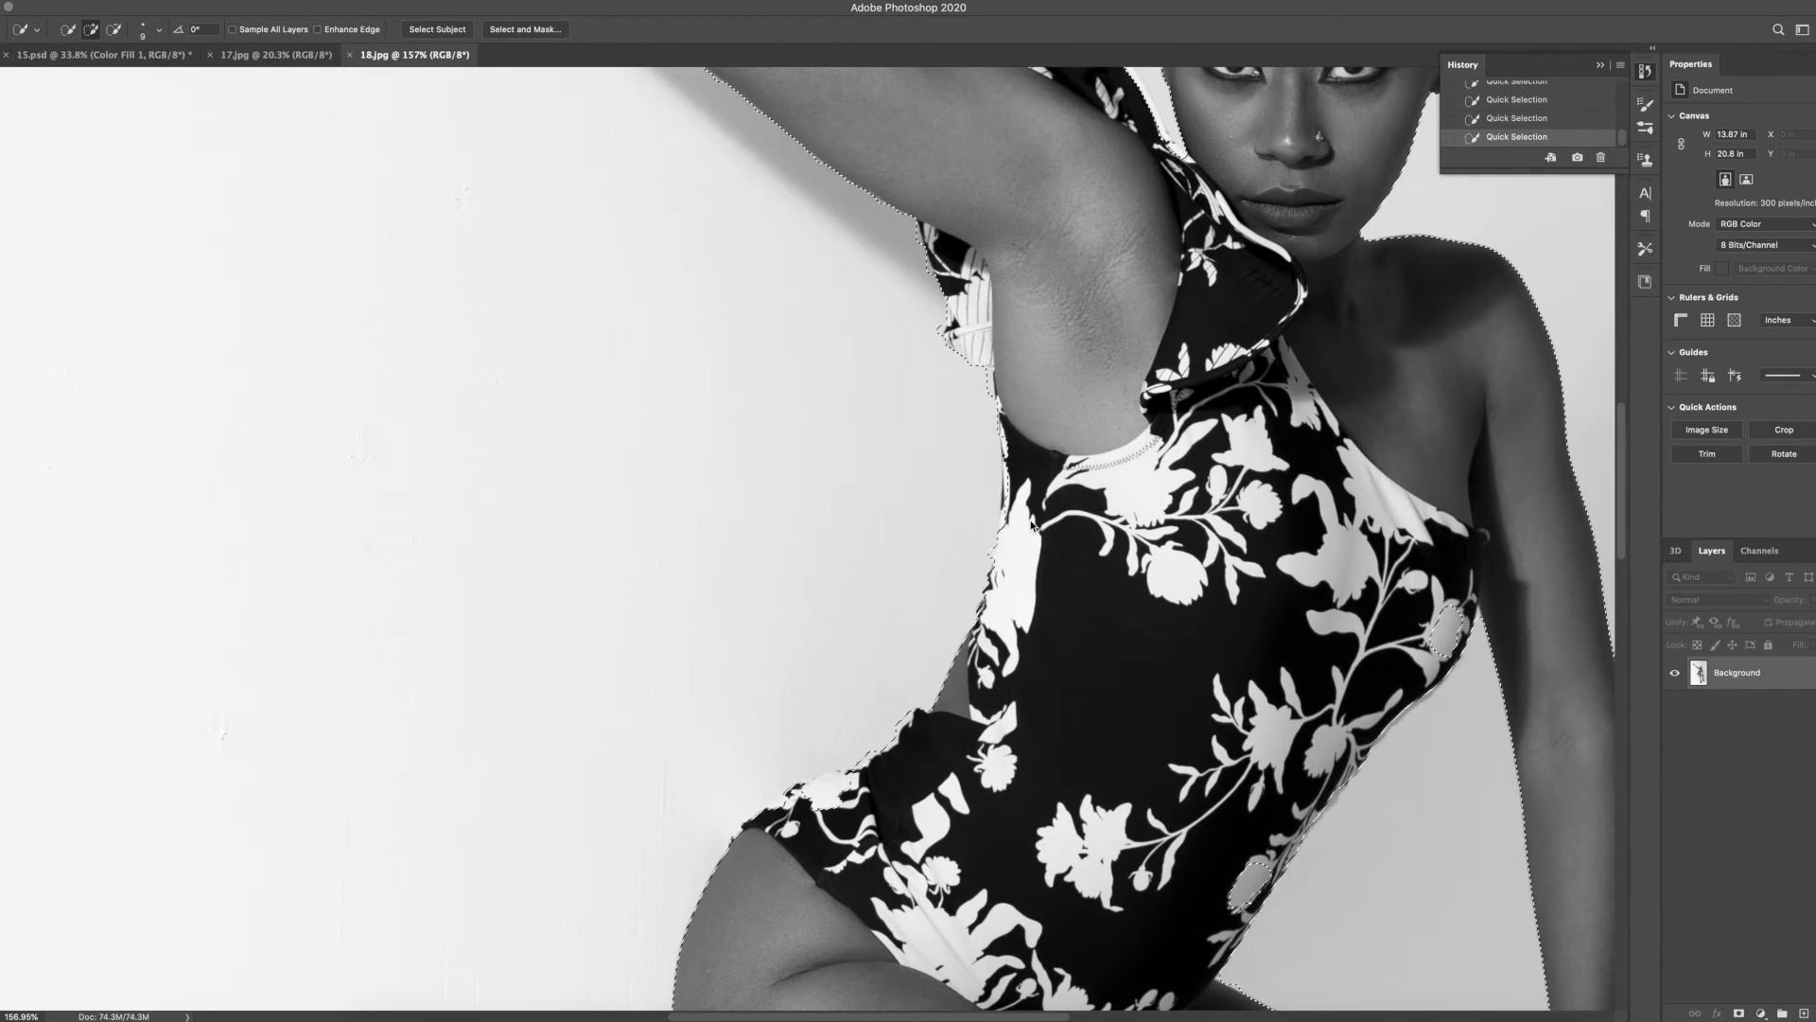
scroll(1025, 554, up, 3)
scroll(984, 611, down, 1)
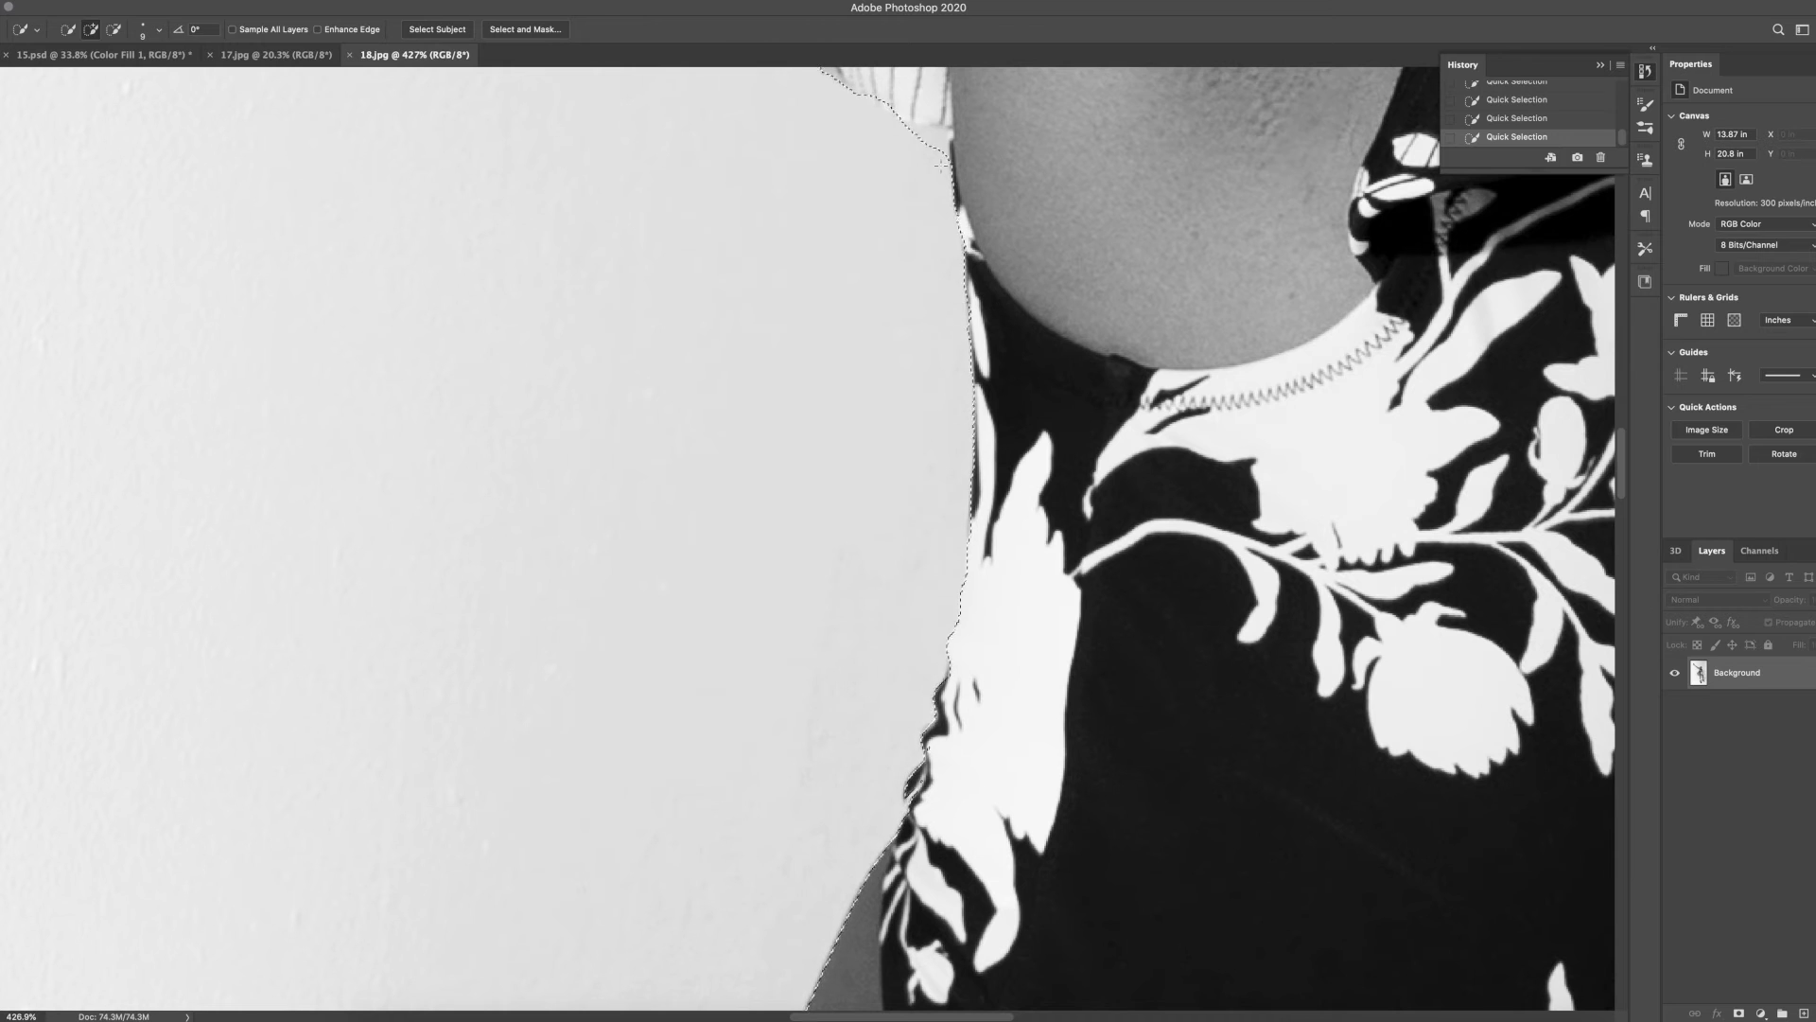
scroll(905, 134, up, 5)
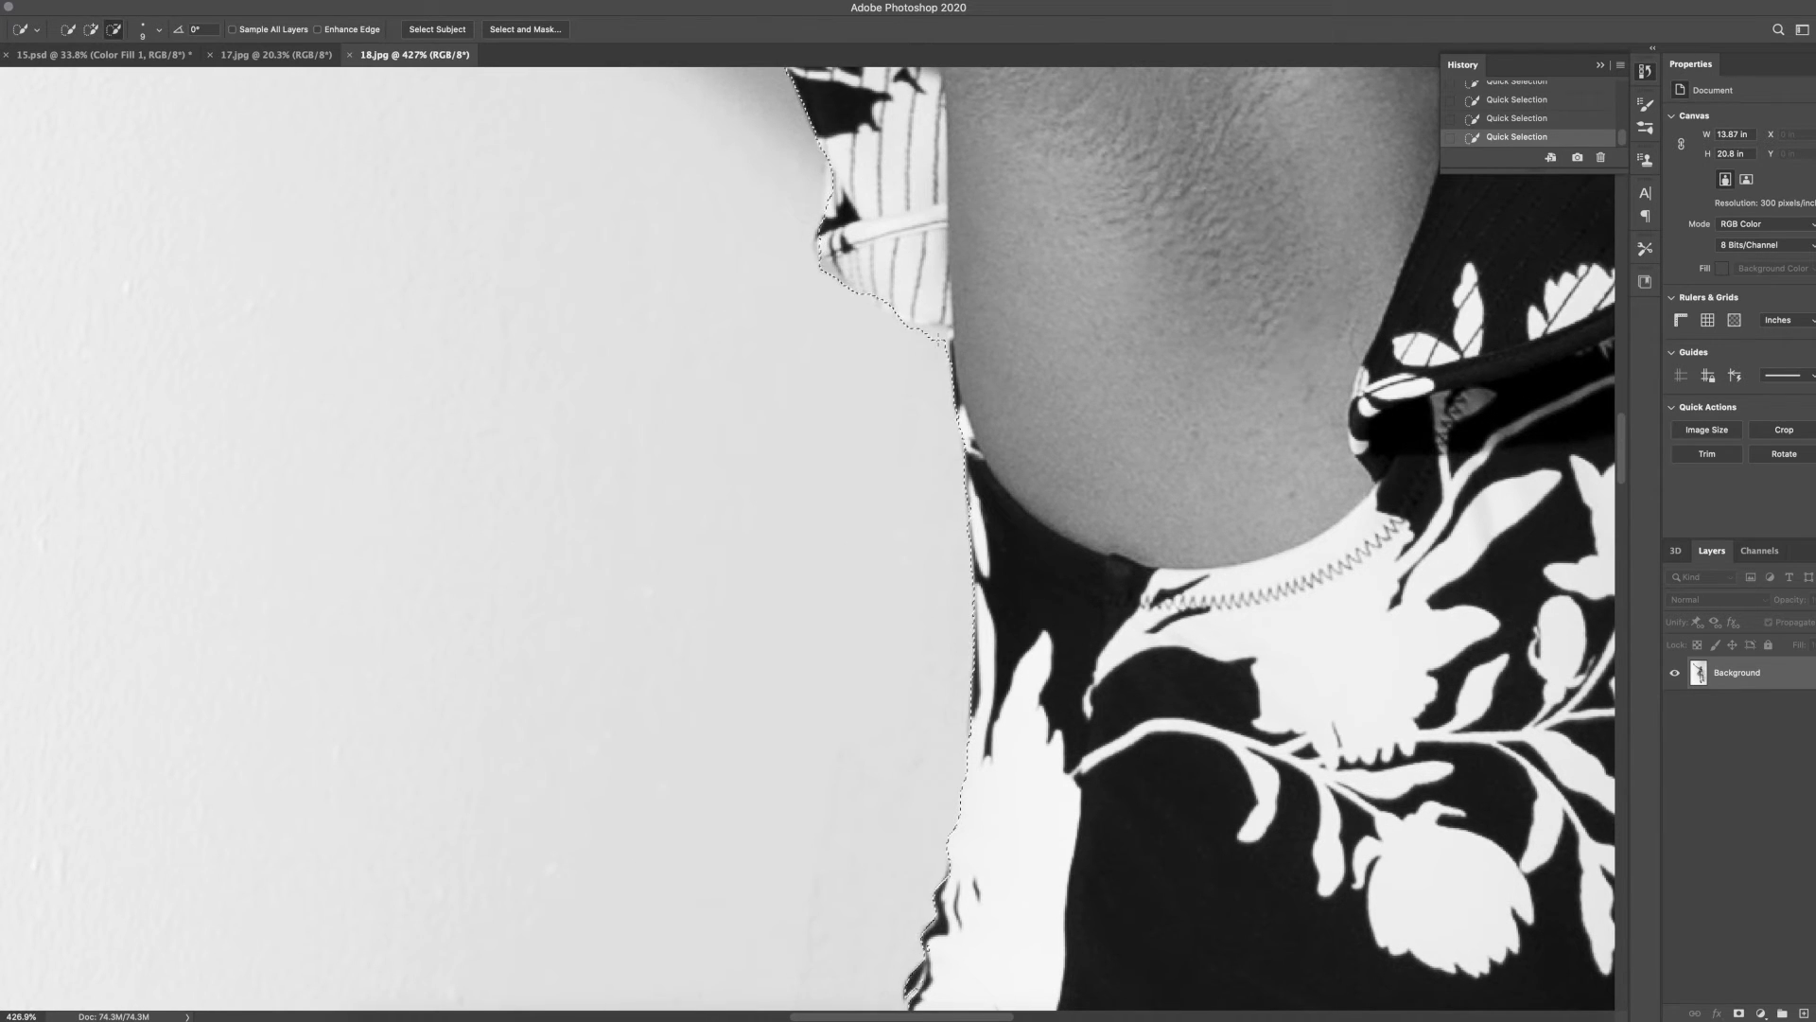
scroll(904, 362, down, 6)
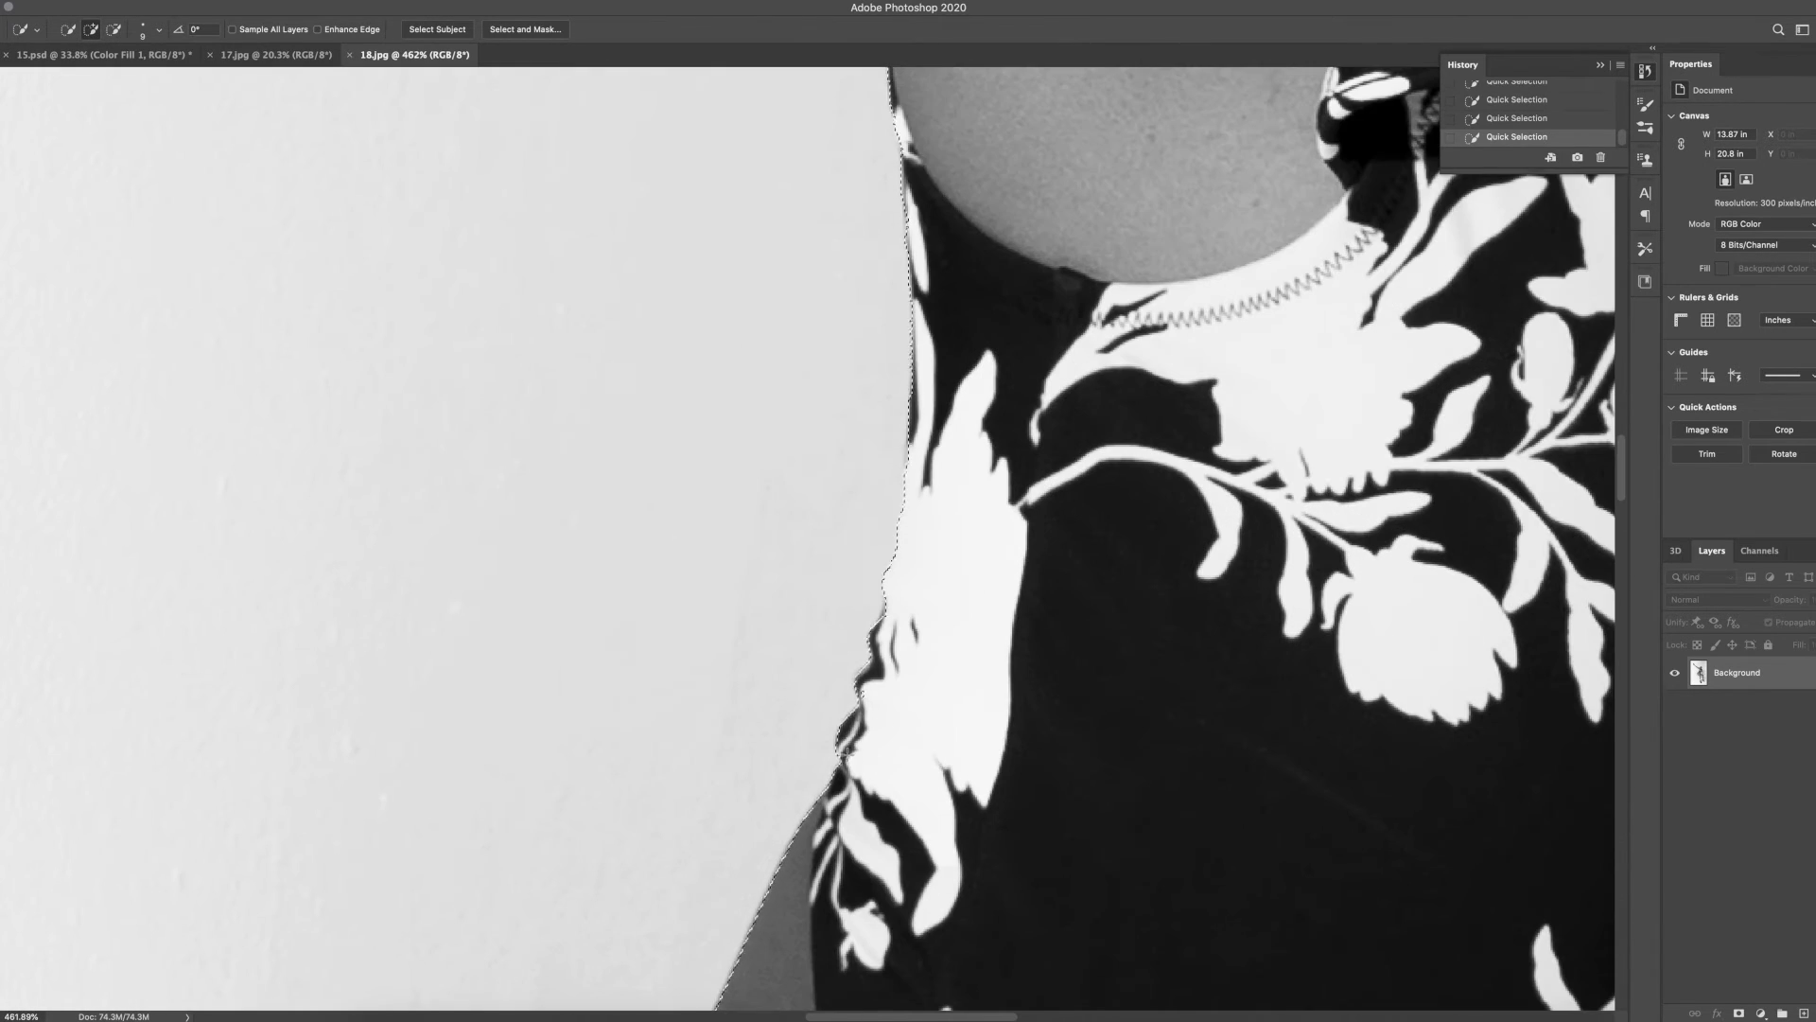
scroll(1051, 154, down, 4)
scroll(1051, 156, down, 5)
scroll(767, 683, up, 5)
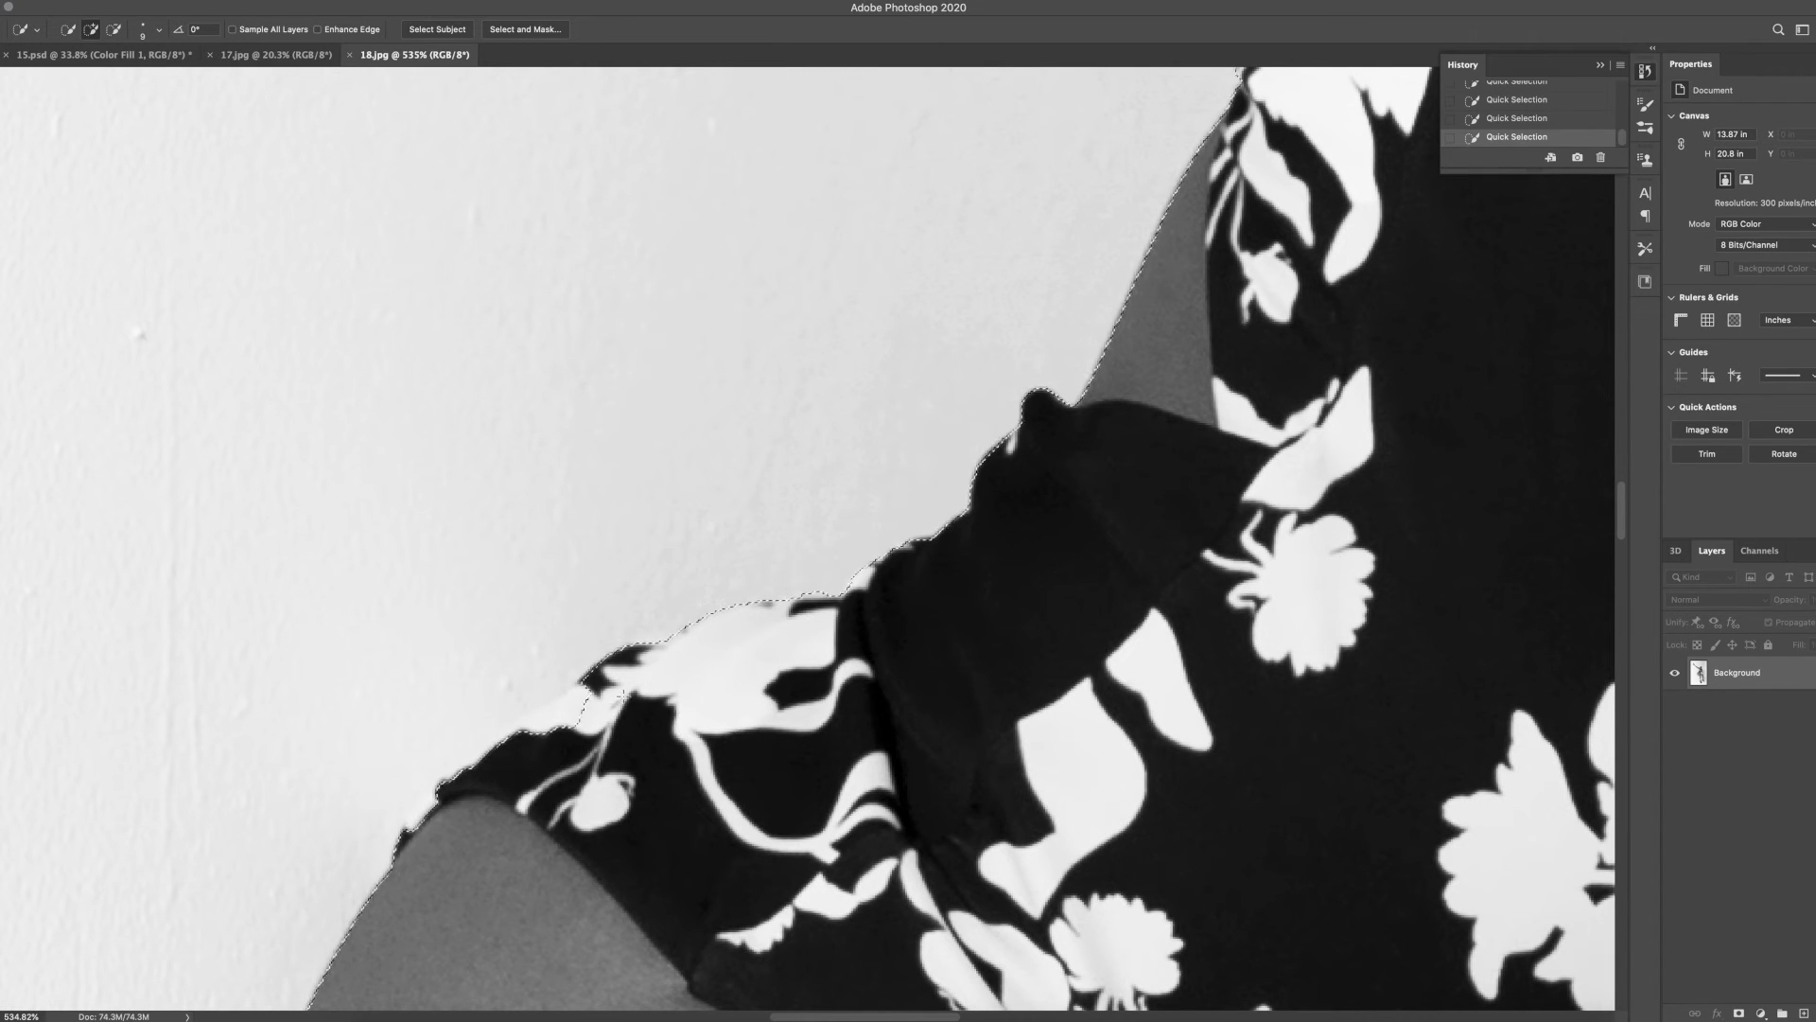
scroll(888, 738, down, 4)
scroll(1026, 444, down, 10)
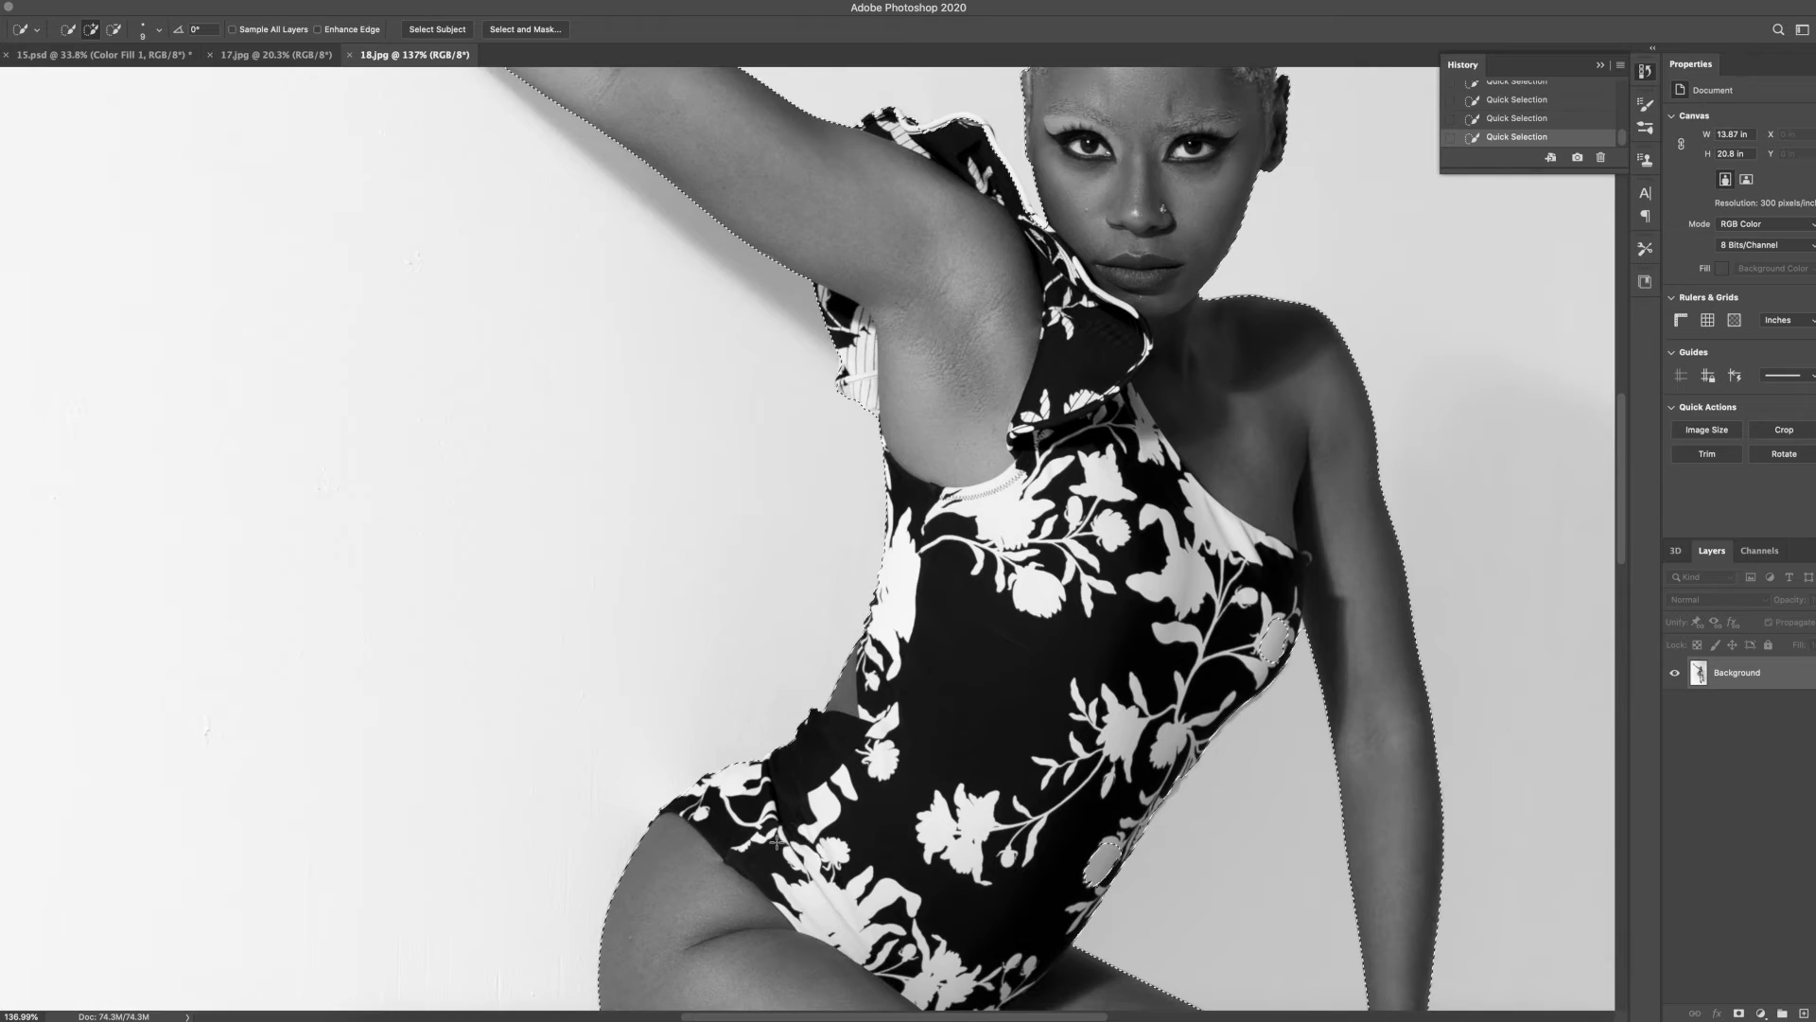
Add the missing white flower near the lowered arm to the selection and refine the swimsuit's edge there
scroll(1027, 652, up, 8)
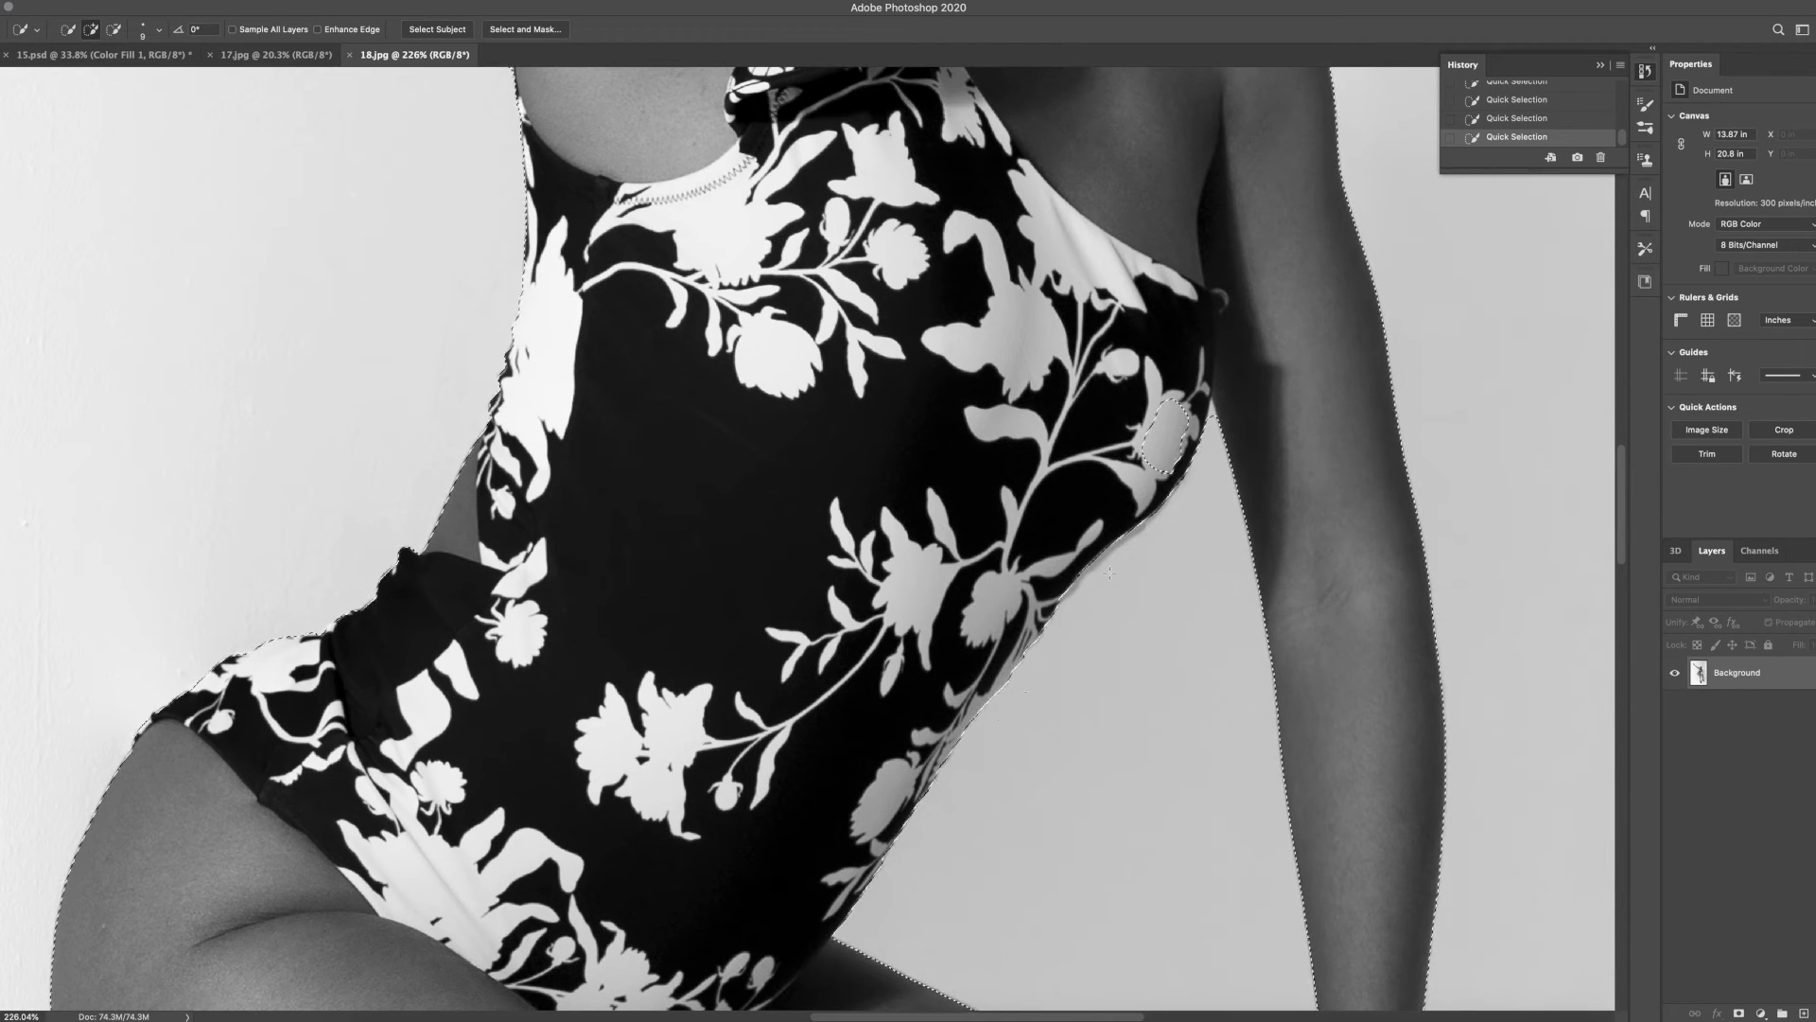
scroll(1025, 656, up, 5)
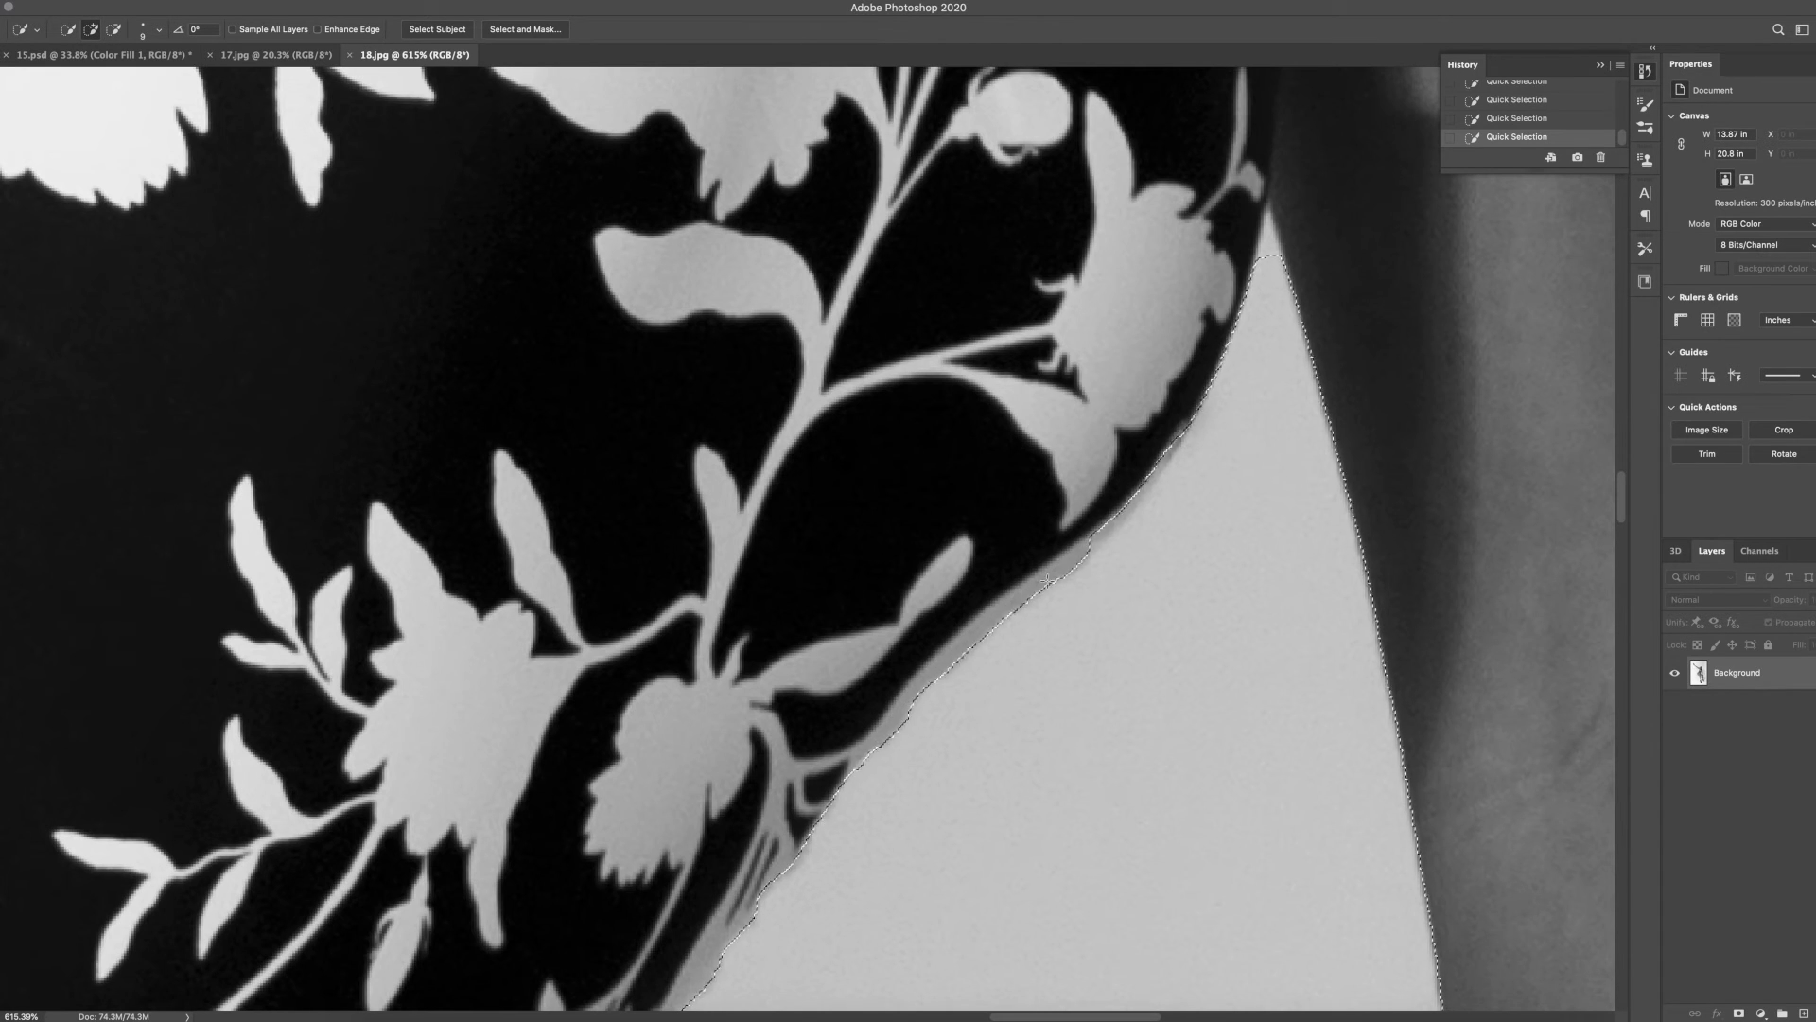
scroll(1025, 803, down, 9)
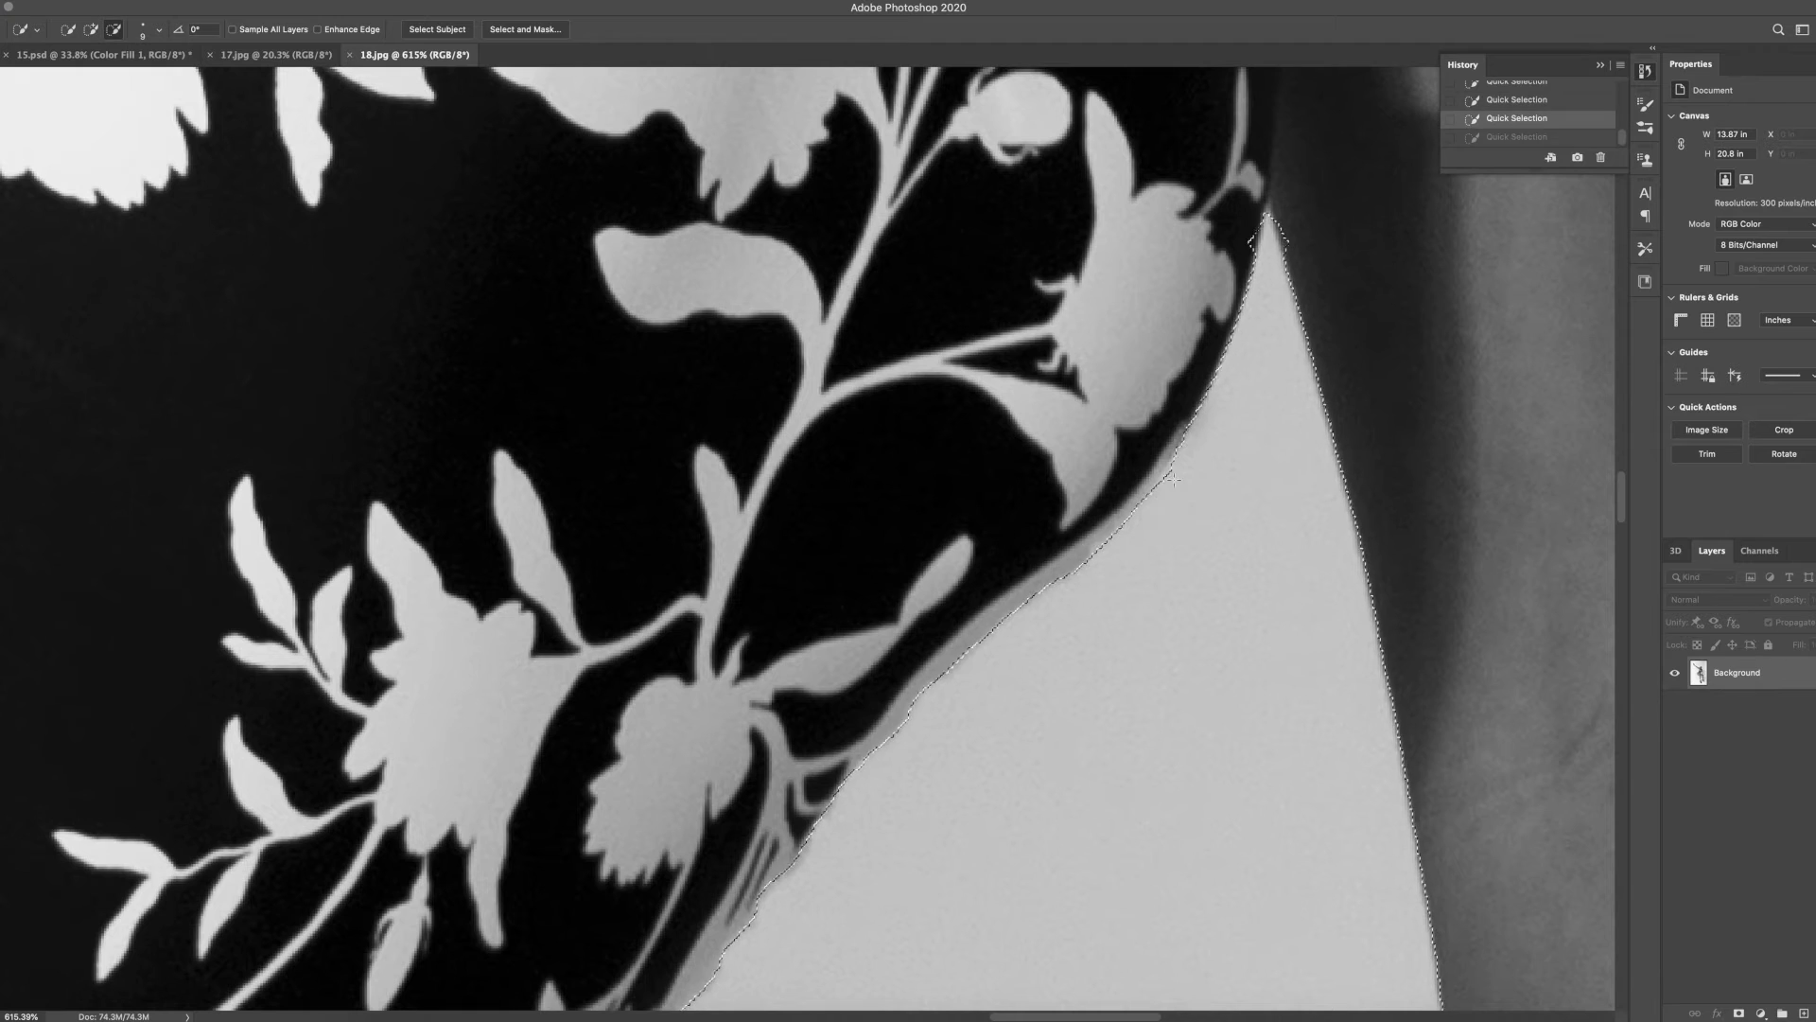
Exclude the gap inside the back shoe's ankle strap and the shadow beside its heel from the selection
scroll(1025, 803, down, 7)
scroll(1217, 660, up, 7)
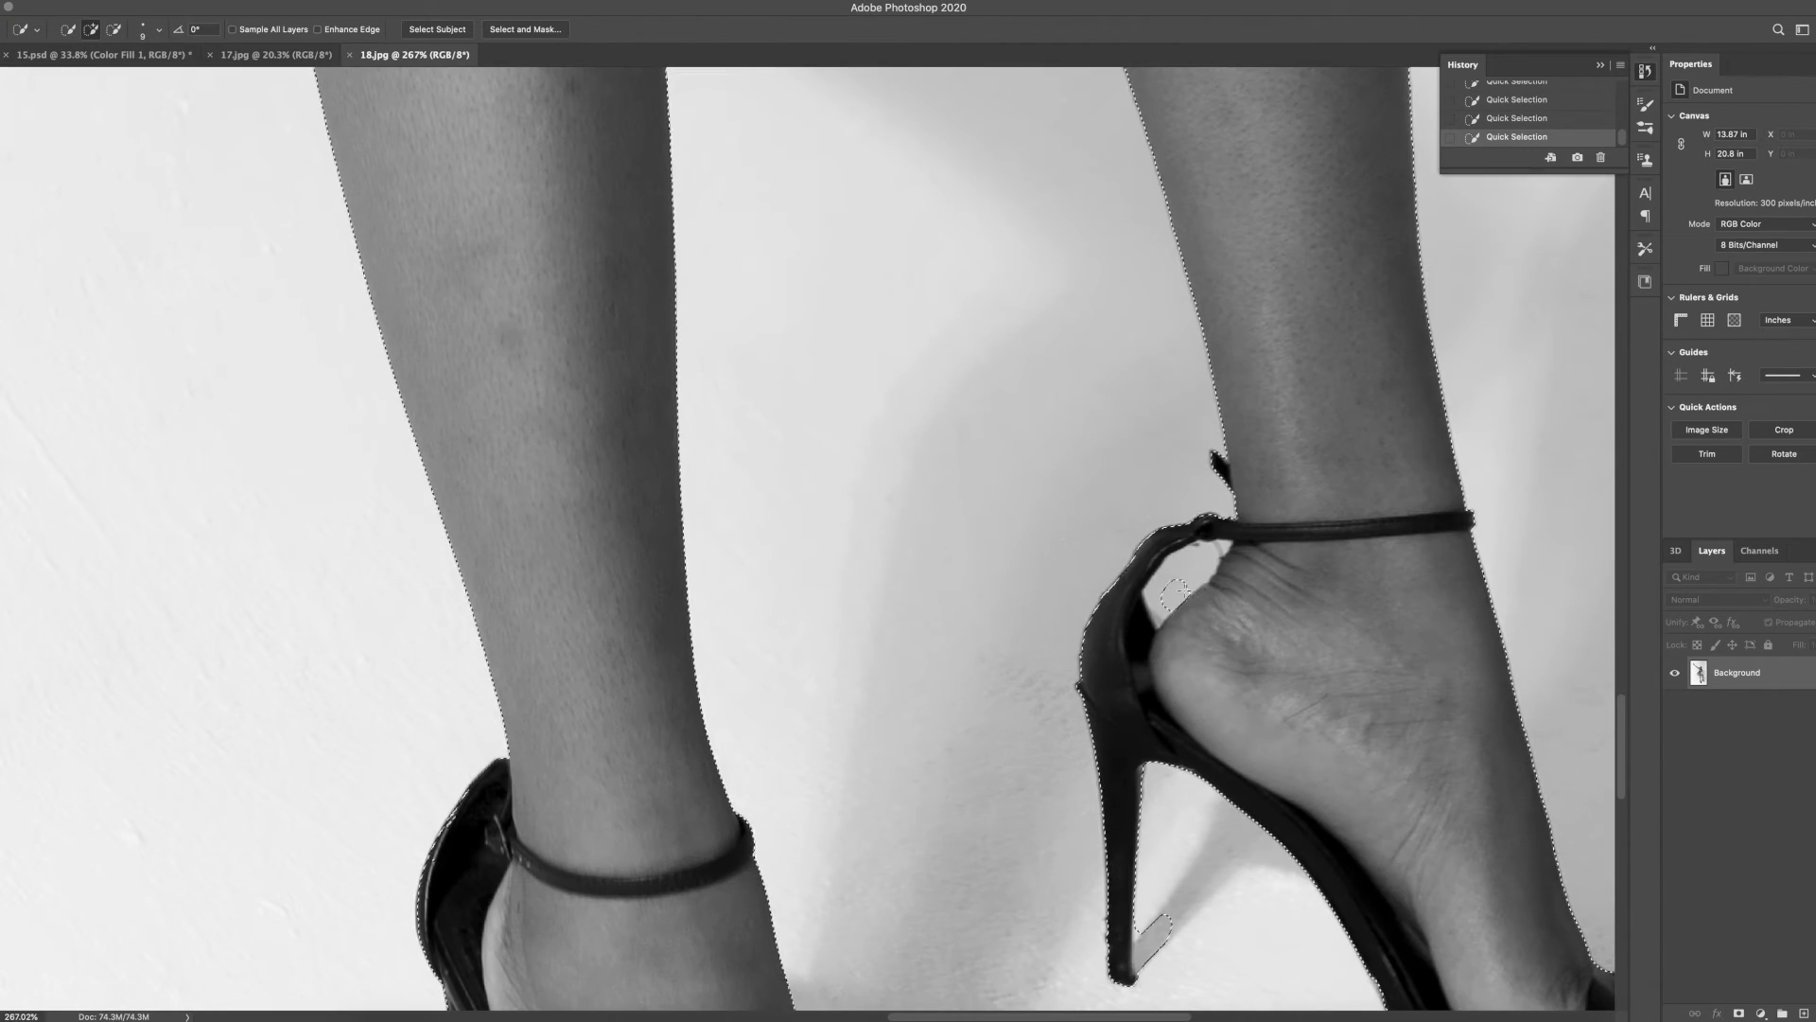
scroll(1217, 660, down, 5)
alt+click(1156, 651)
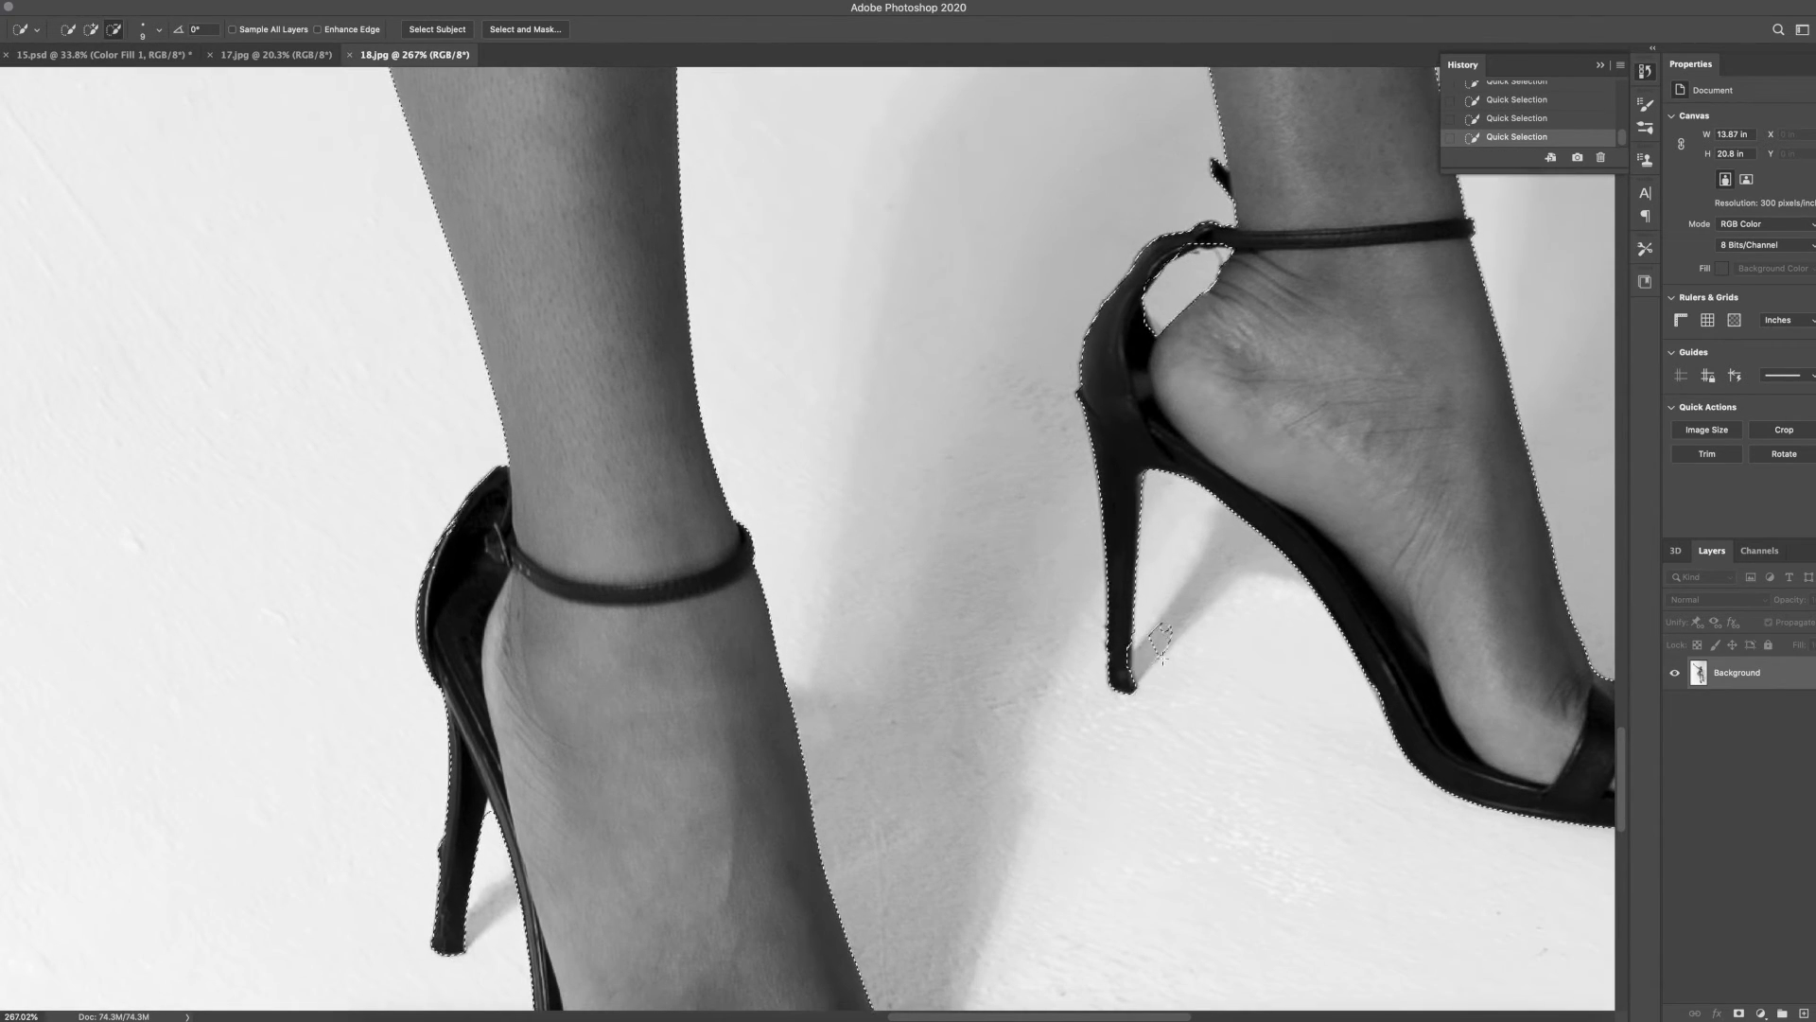
scroll(1224, 743, right, 3)
scroll(1305, 824, right, 5)
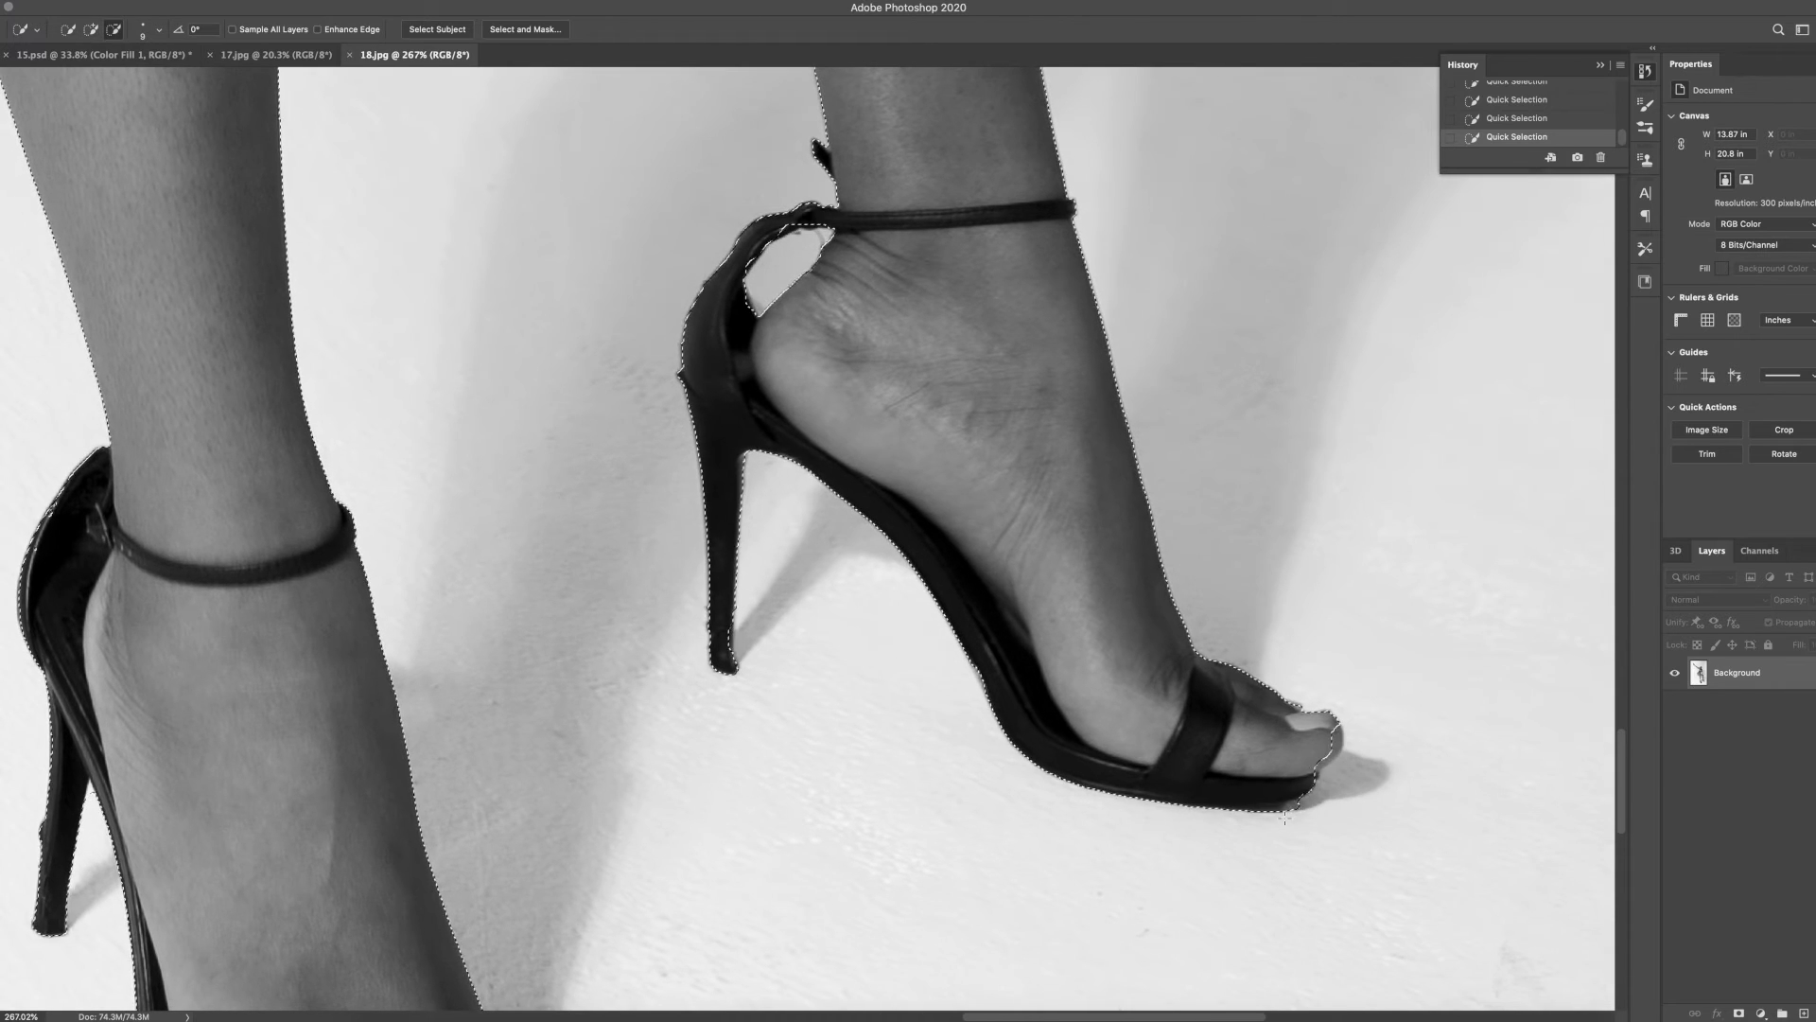
key(alt)
scroll(1305, 824, down, 3)
Exclude the floor shadow beside the front foot's big toe from the selection
scroll(946, 662, left, 5)
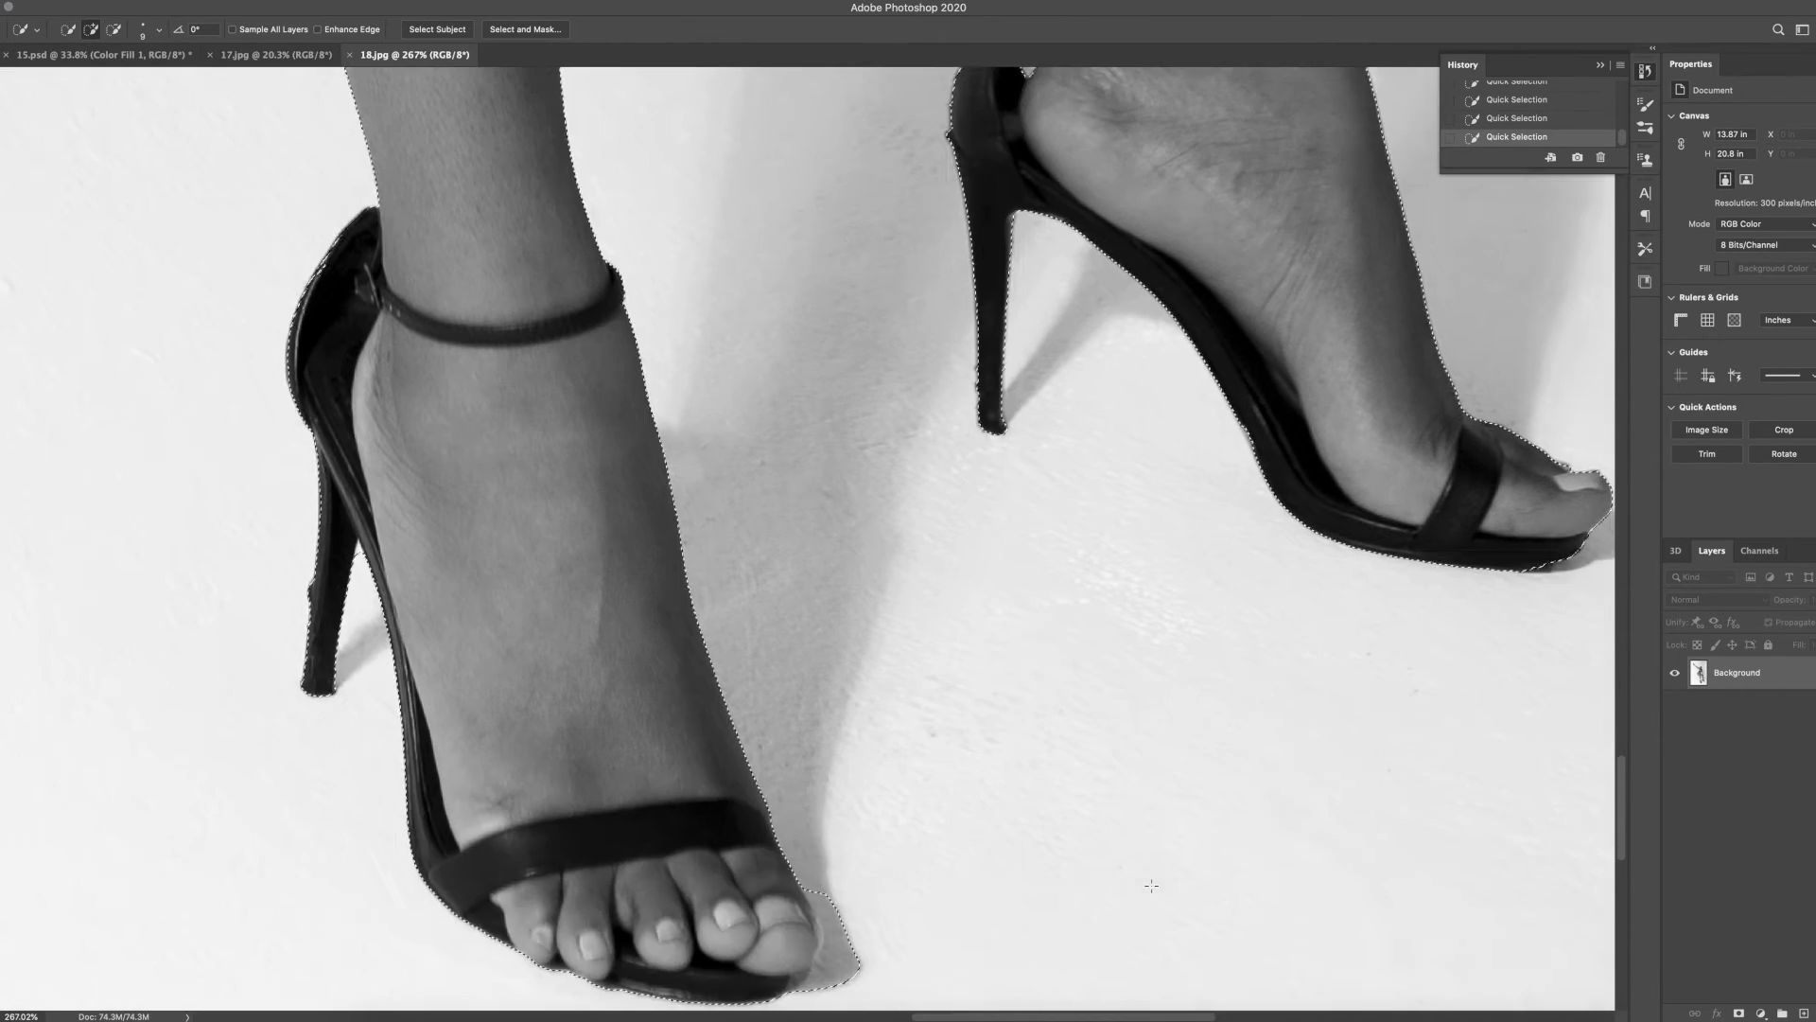
key(super+z)
key(super+shift+z)
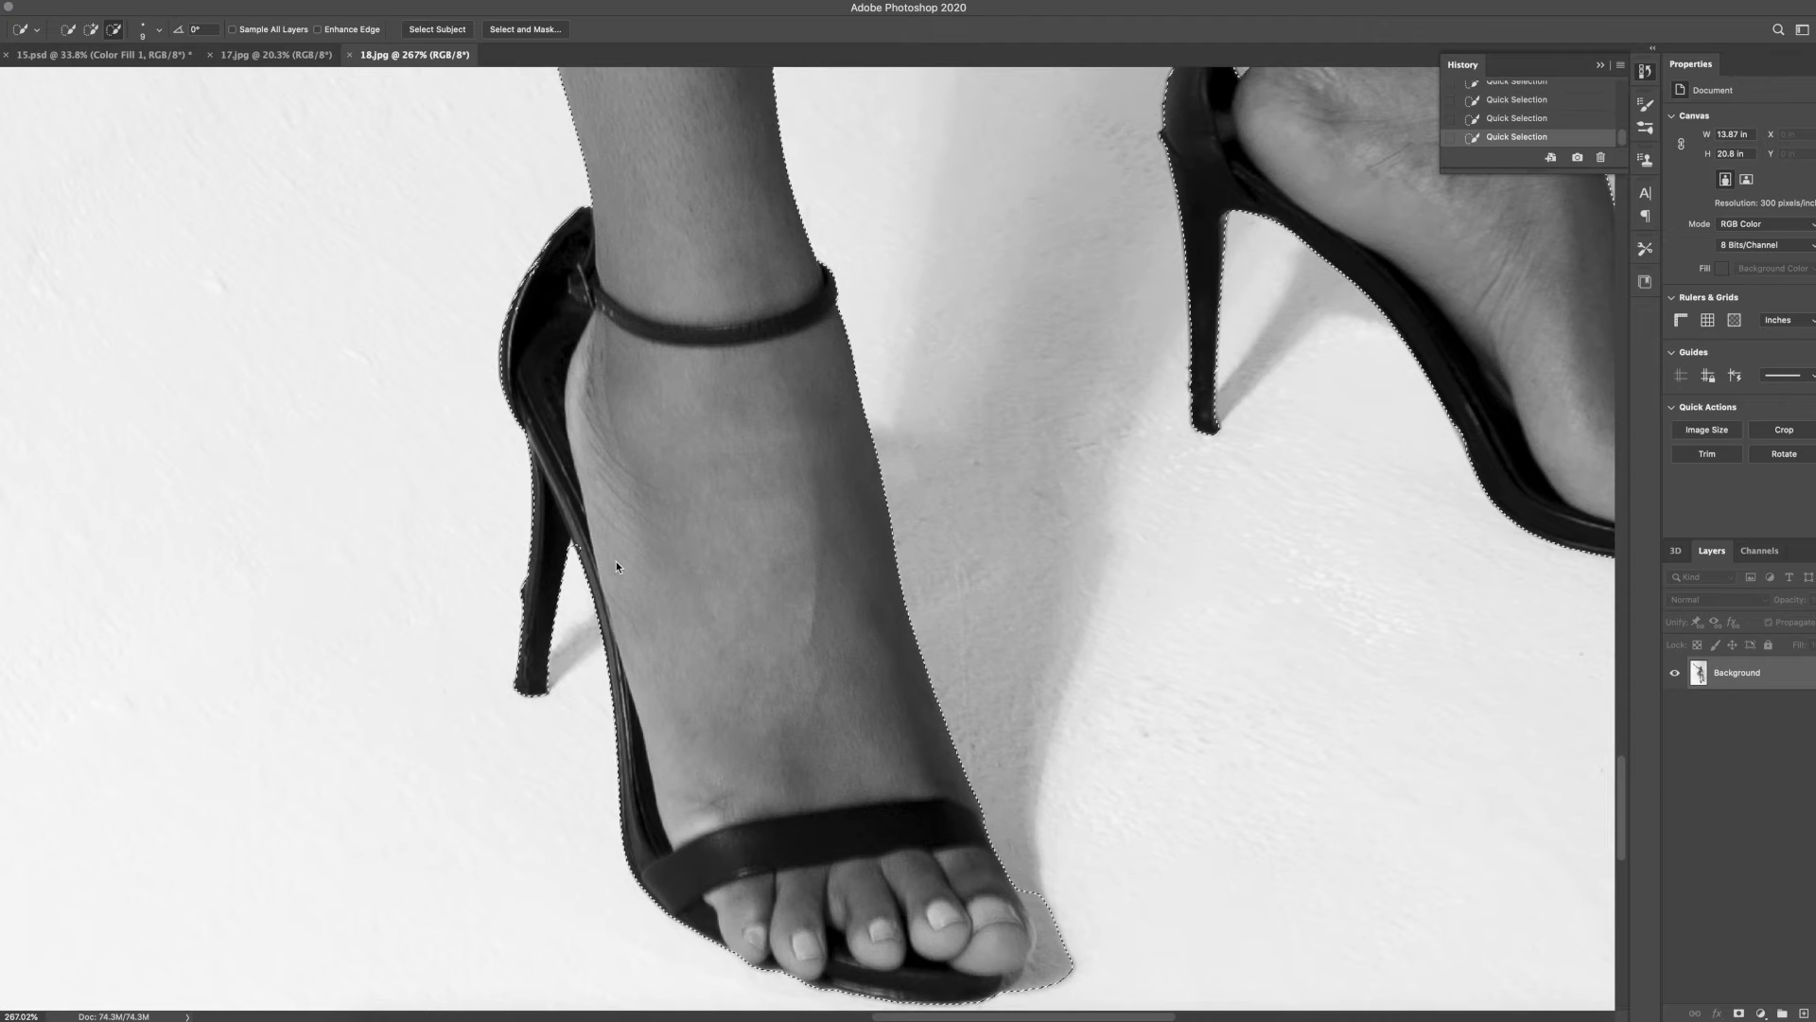
key(super+z)
key(super+shift+z)
scroll(706, 175, down, 10)
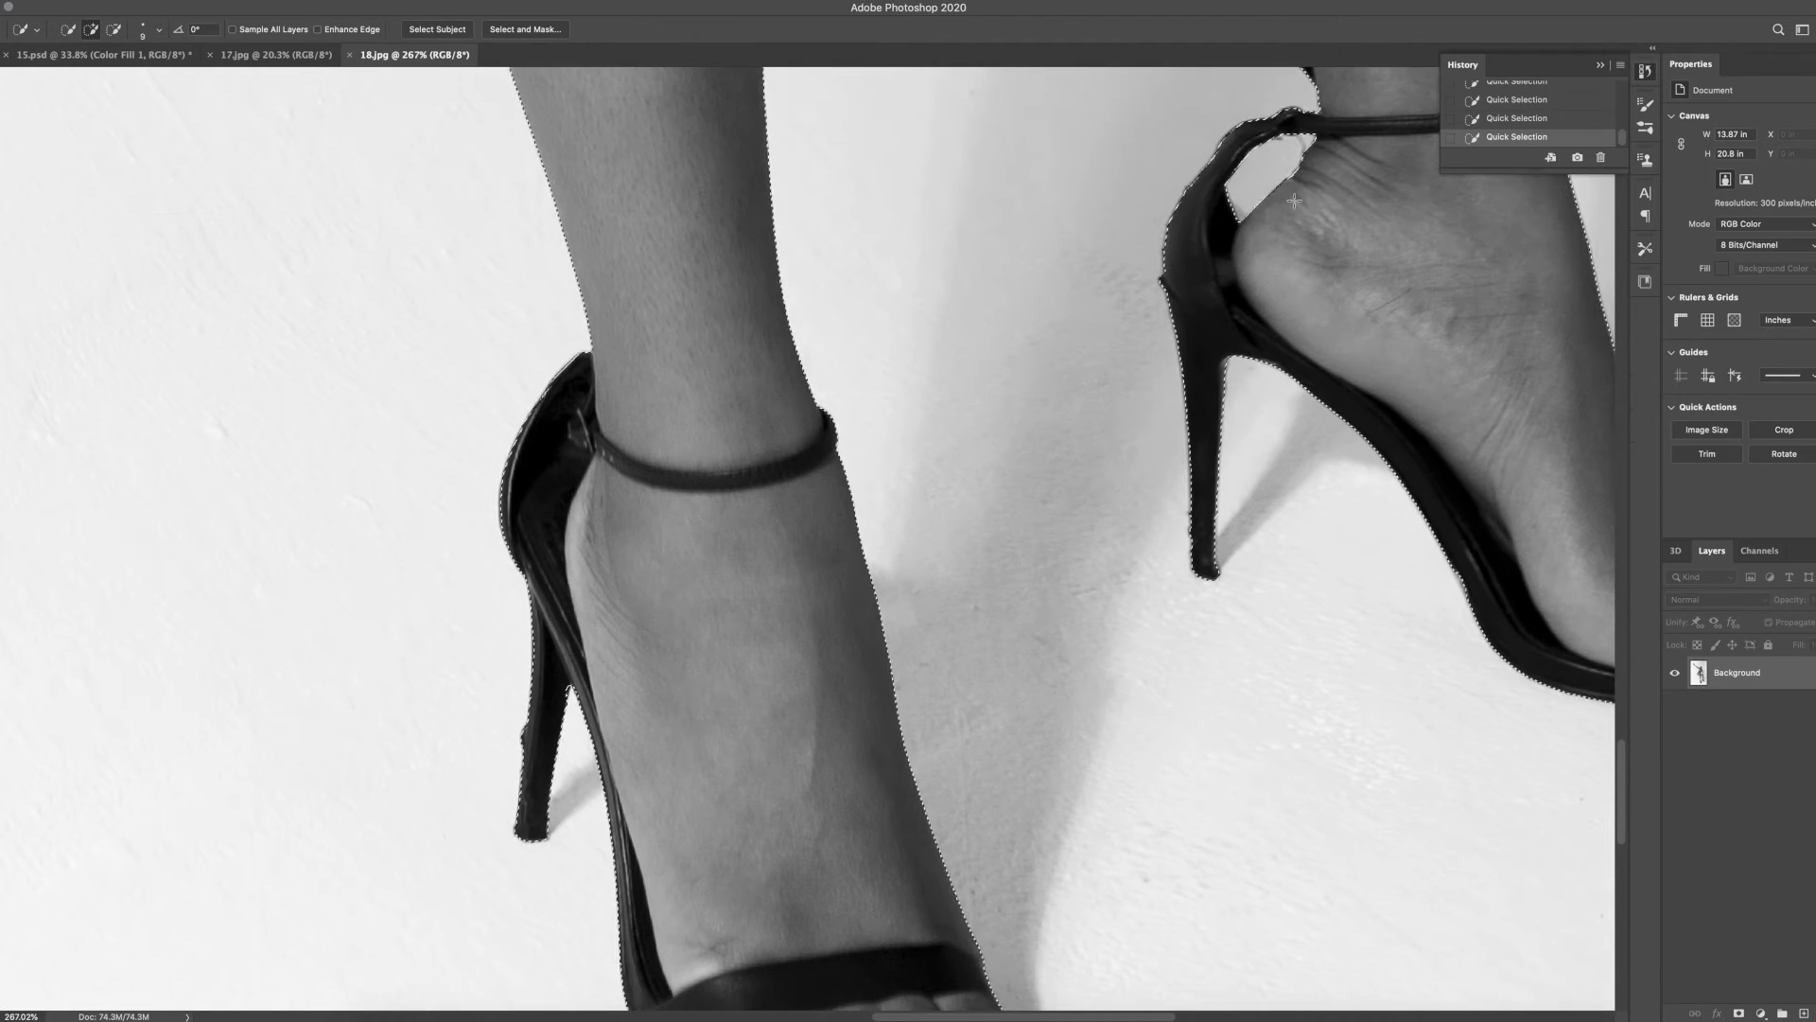
scroll(830, 245, up, 3)
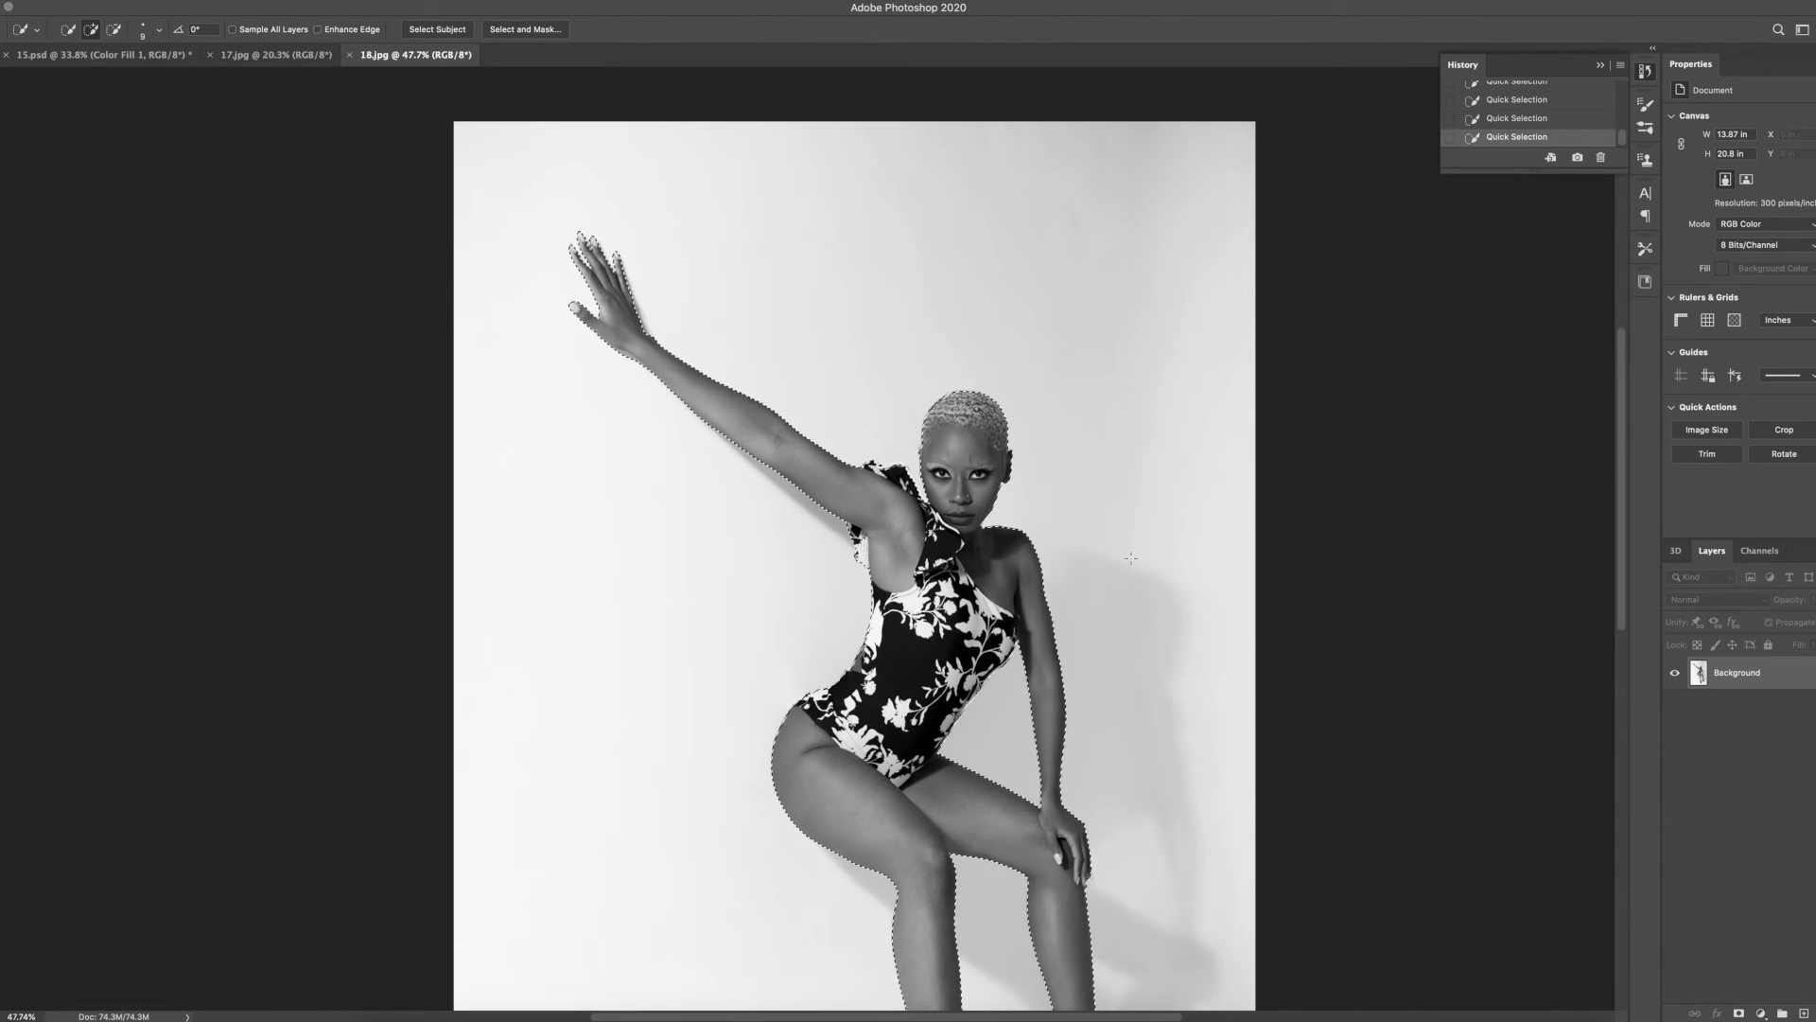
Copy the selected model from 18.jpg, paste her into 15.psd and scale her down to suit the lettering
key(super+c)
click(94, 55)
key(super+v)
key(super+t)
drag(975, 276, 983, 314)
key(Return)
Hide Layer 3 and bring Layer 4 to the top of the layer stack
click(1675, 668)
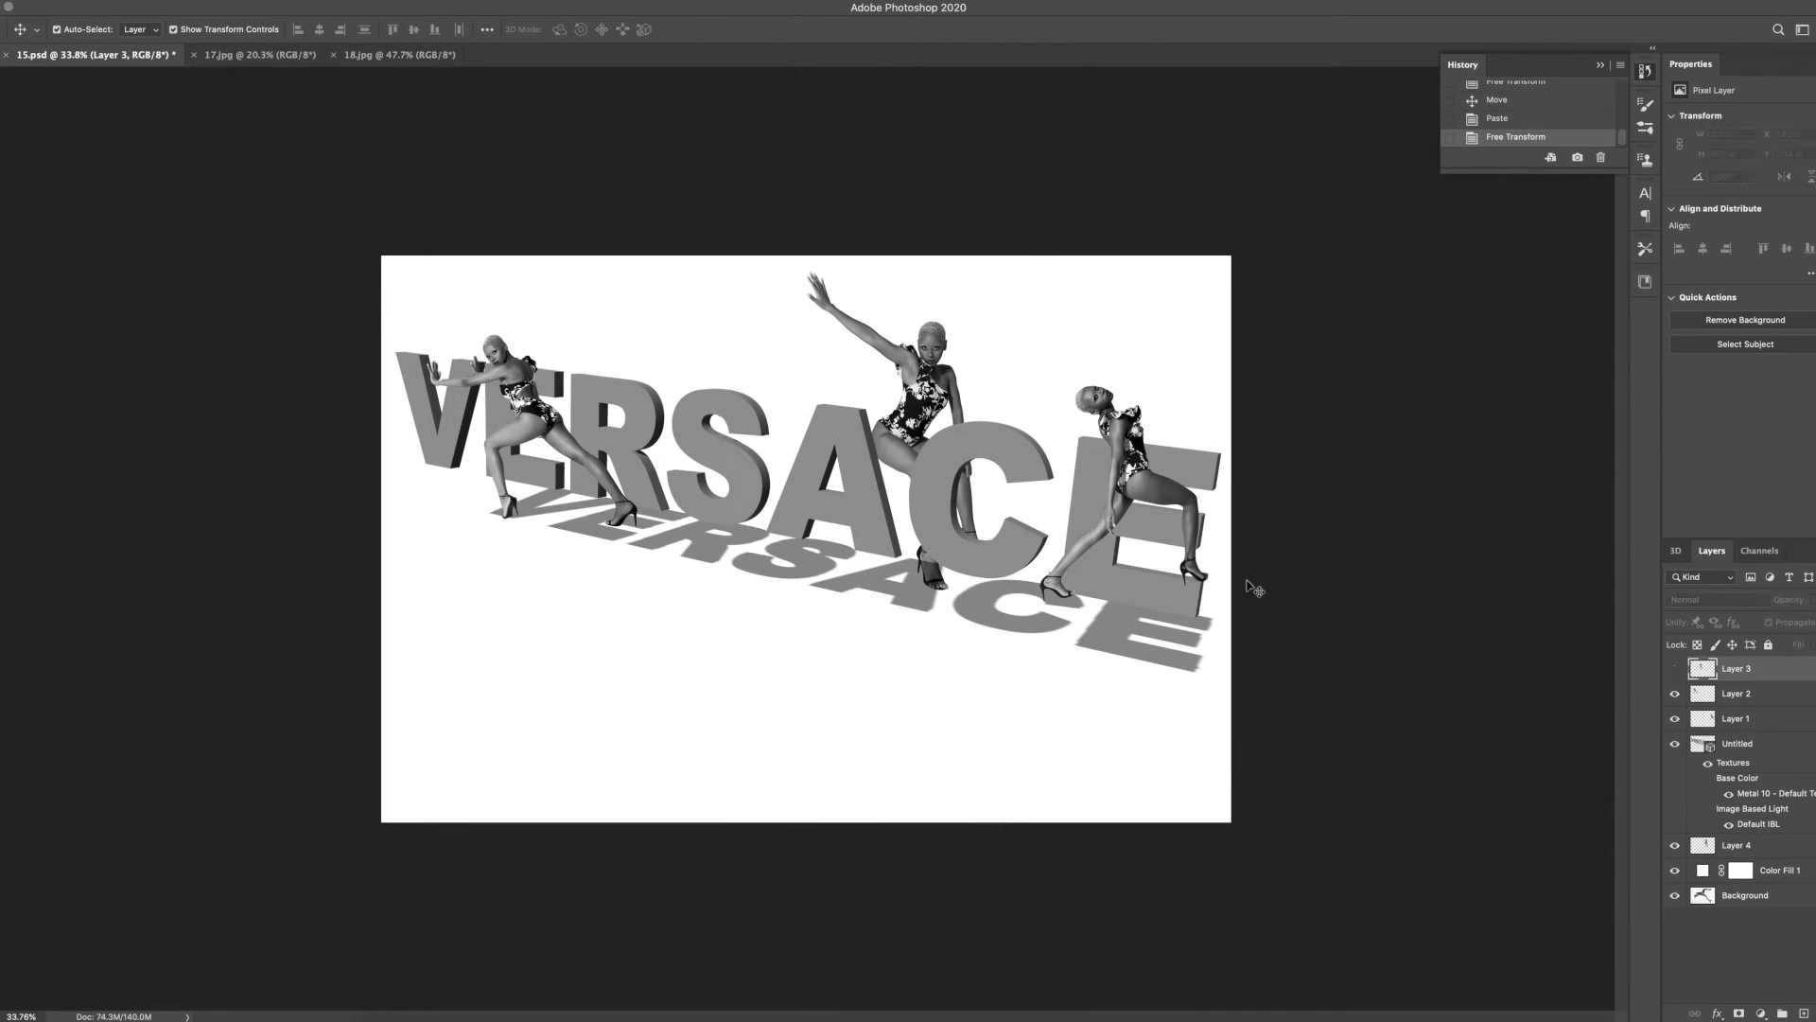
drag(1762, 824, 1750, 666)
Try the new model in front of the S, scaled to 67.75%
drag(935, 424, 760, 409)
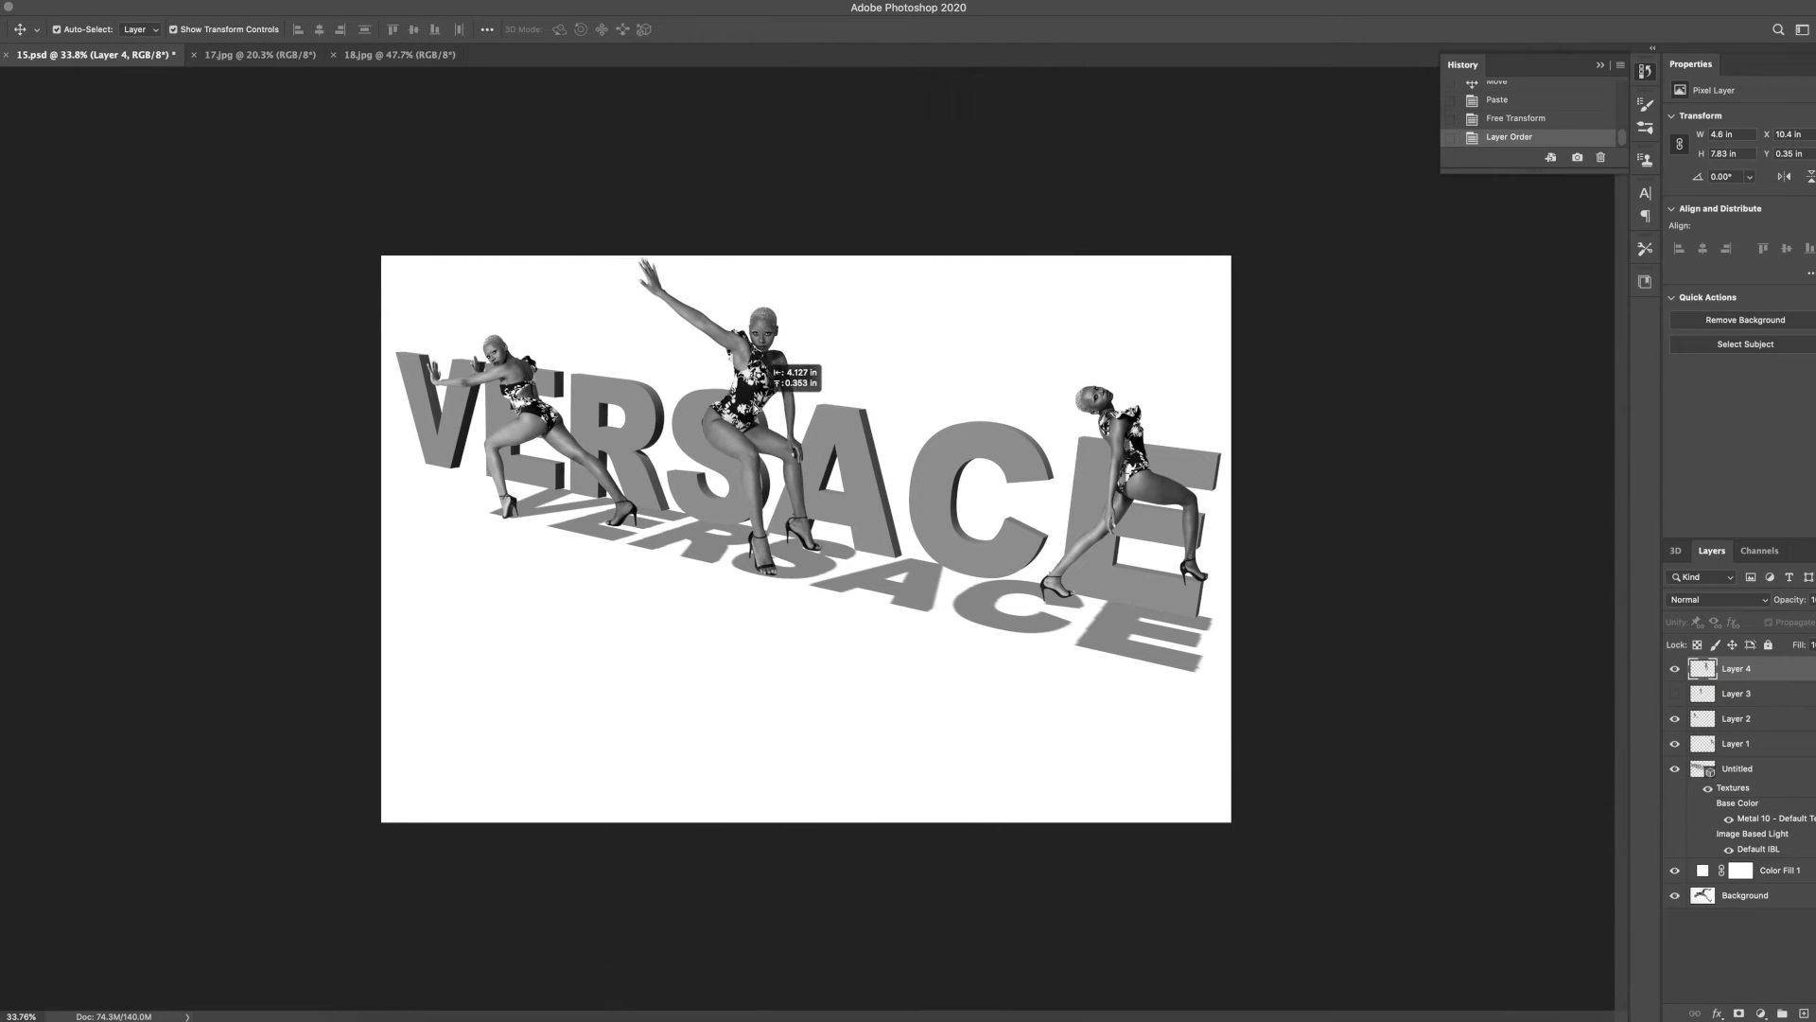
drag(633, 259, 692, 310)
drag(757, 437, 1005, 461)
drag(899, 373, 913, 396)
drag(1001, 503, 736, 468)
drag(647, 359, 661, 382)
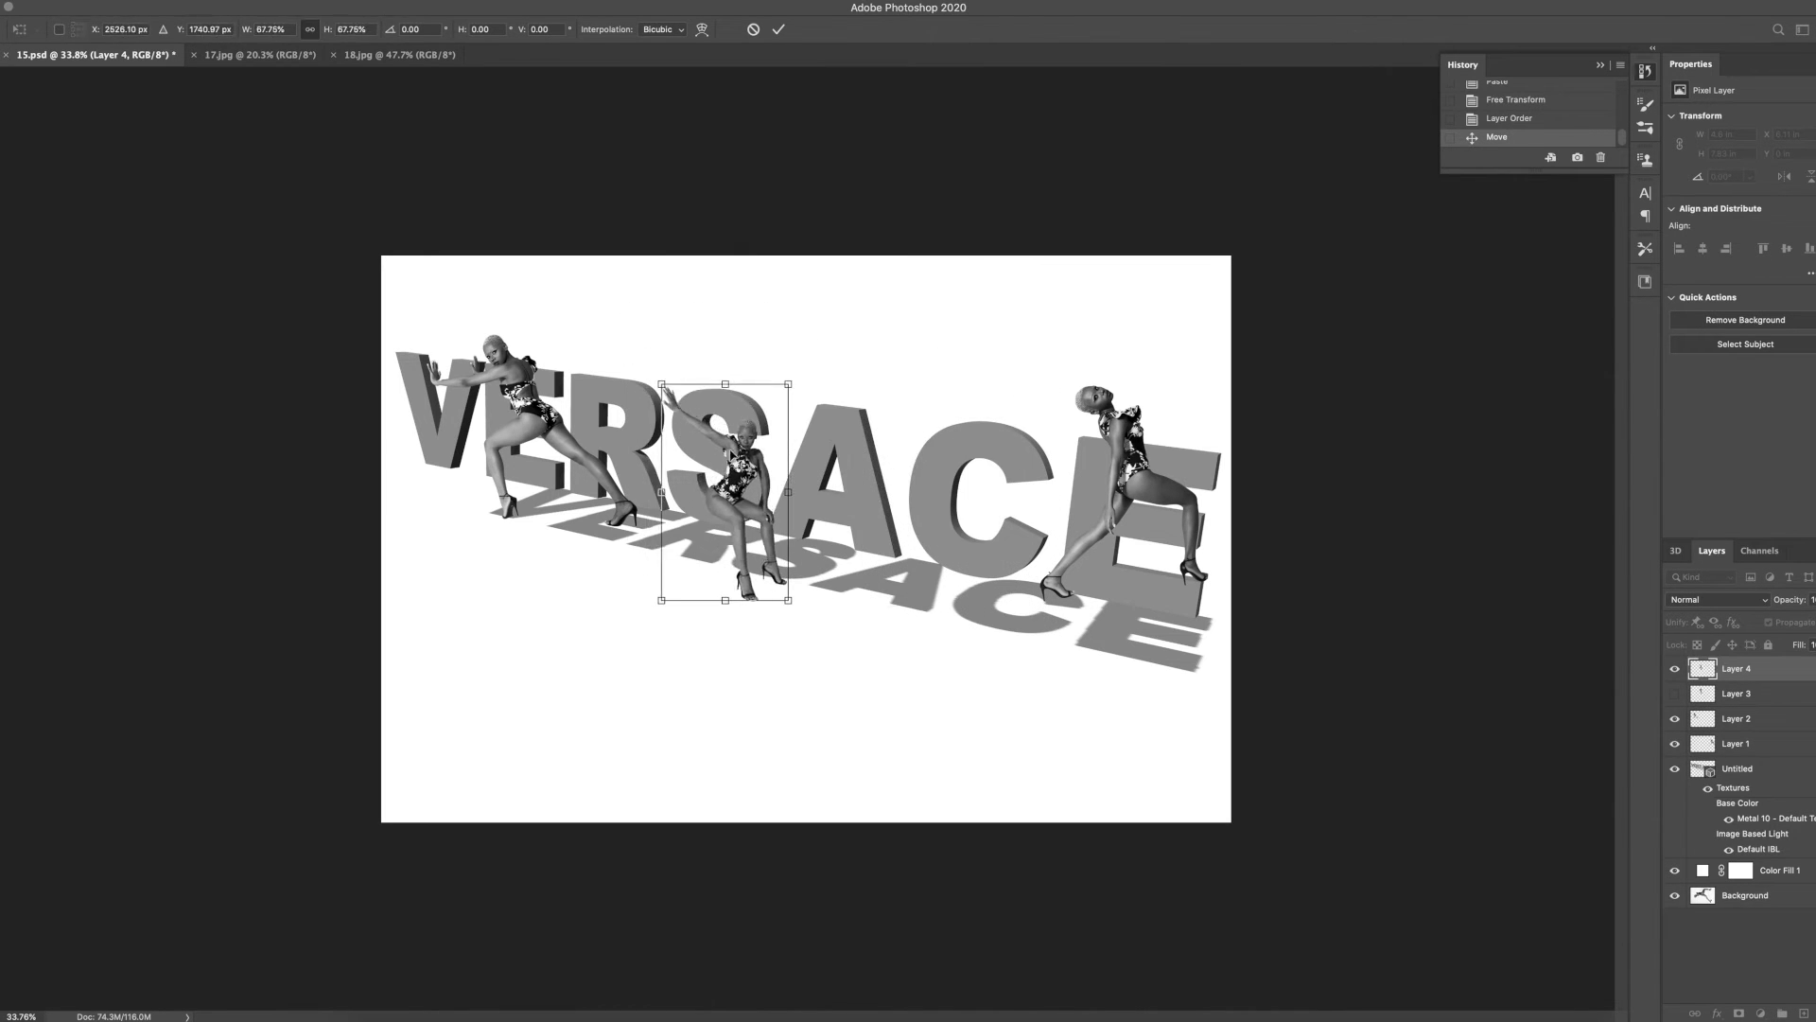
Enlarge the new model and place her between the A and the C
drag(744, 458, 738, 447)
drag(783, 373, 854, 331)
drag(768, 426, 970, 516)
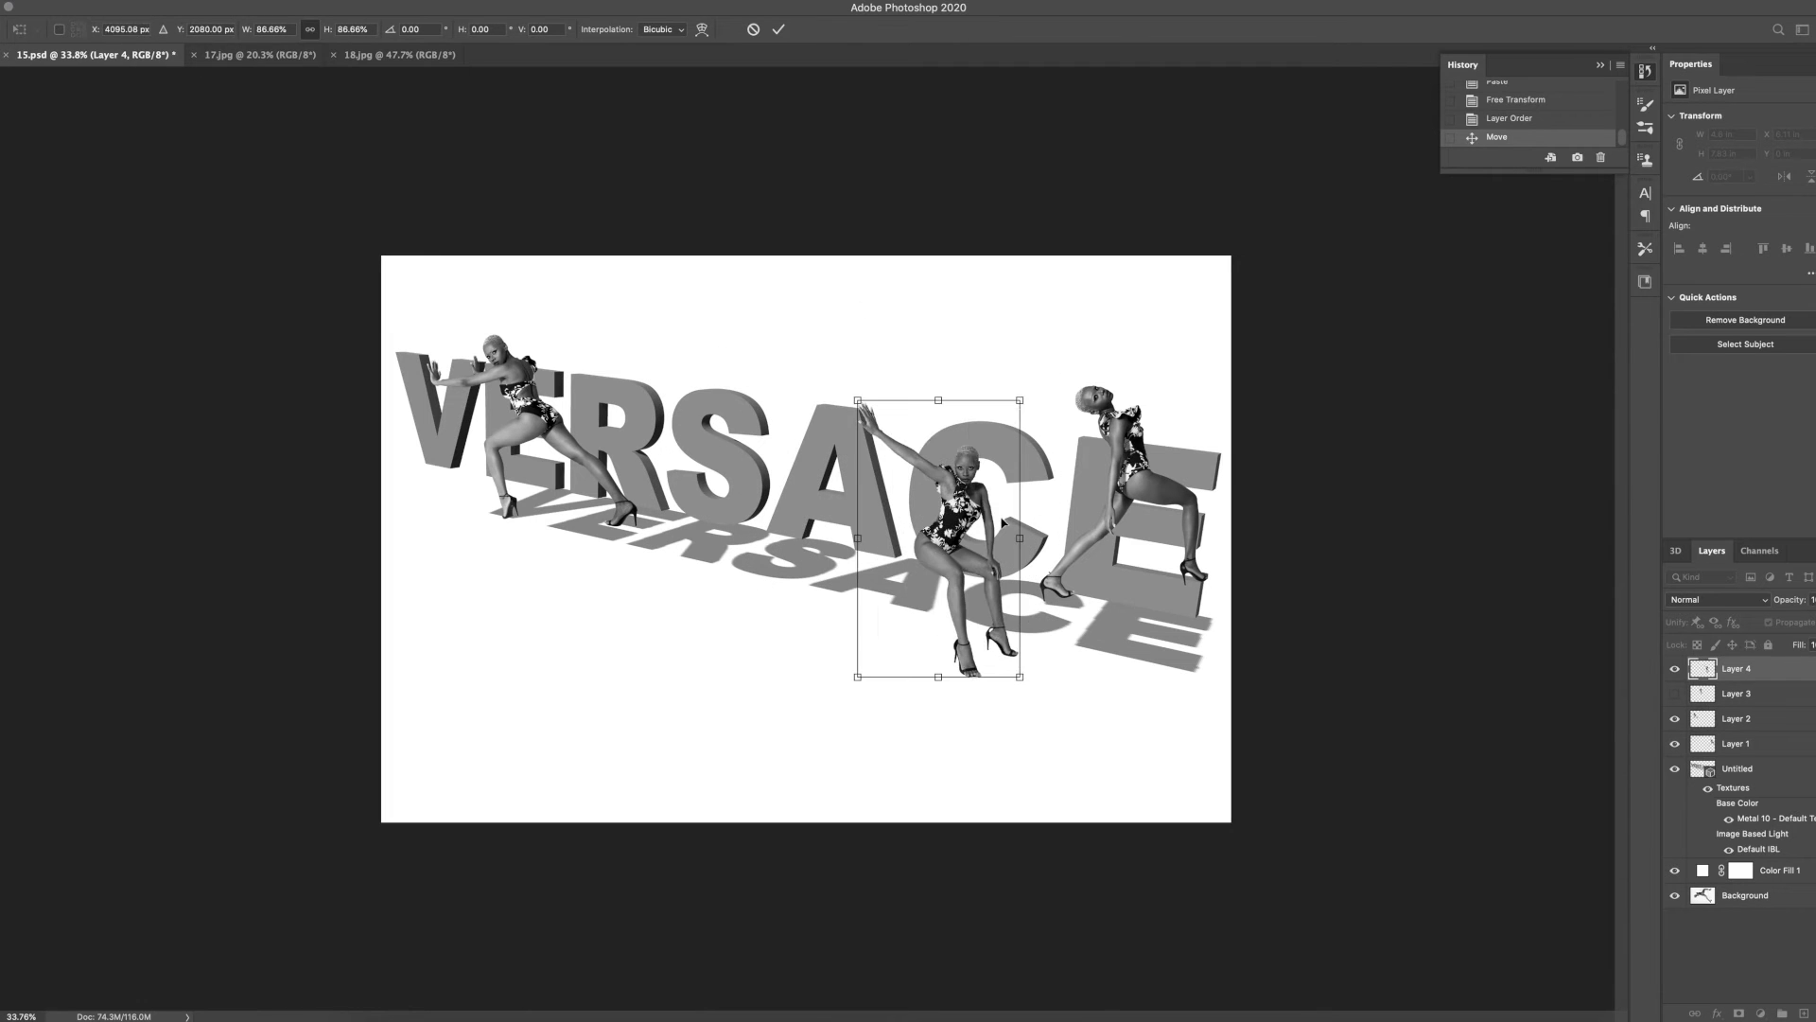
mouse_move(1019, 401)
mouse_down()
mouse_move(1059, 374)
mouse_move(1006, 388)
mouse_up()
mouse_move(972, 498)
mouse_down()
mouse_move(751, 480)
mouse_move(761, 415)
mouse_move(1021, 535)
mouse_move(948, 494)
mouse_up()
key(Return)
Scale the new model to 104.78%, place her in front of the C and show Layer 3
drag(810, 332, 825, 345)
drag(925, 419, 856, 469)
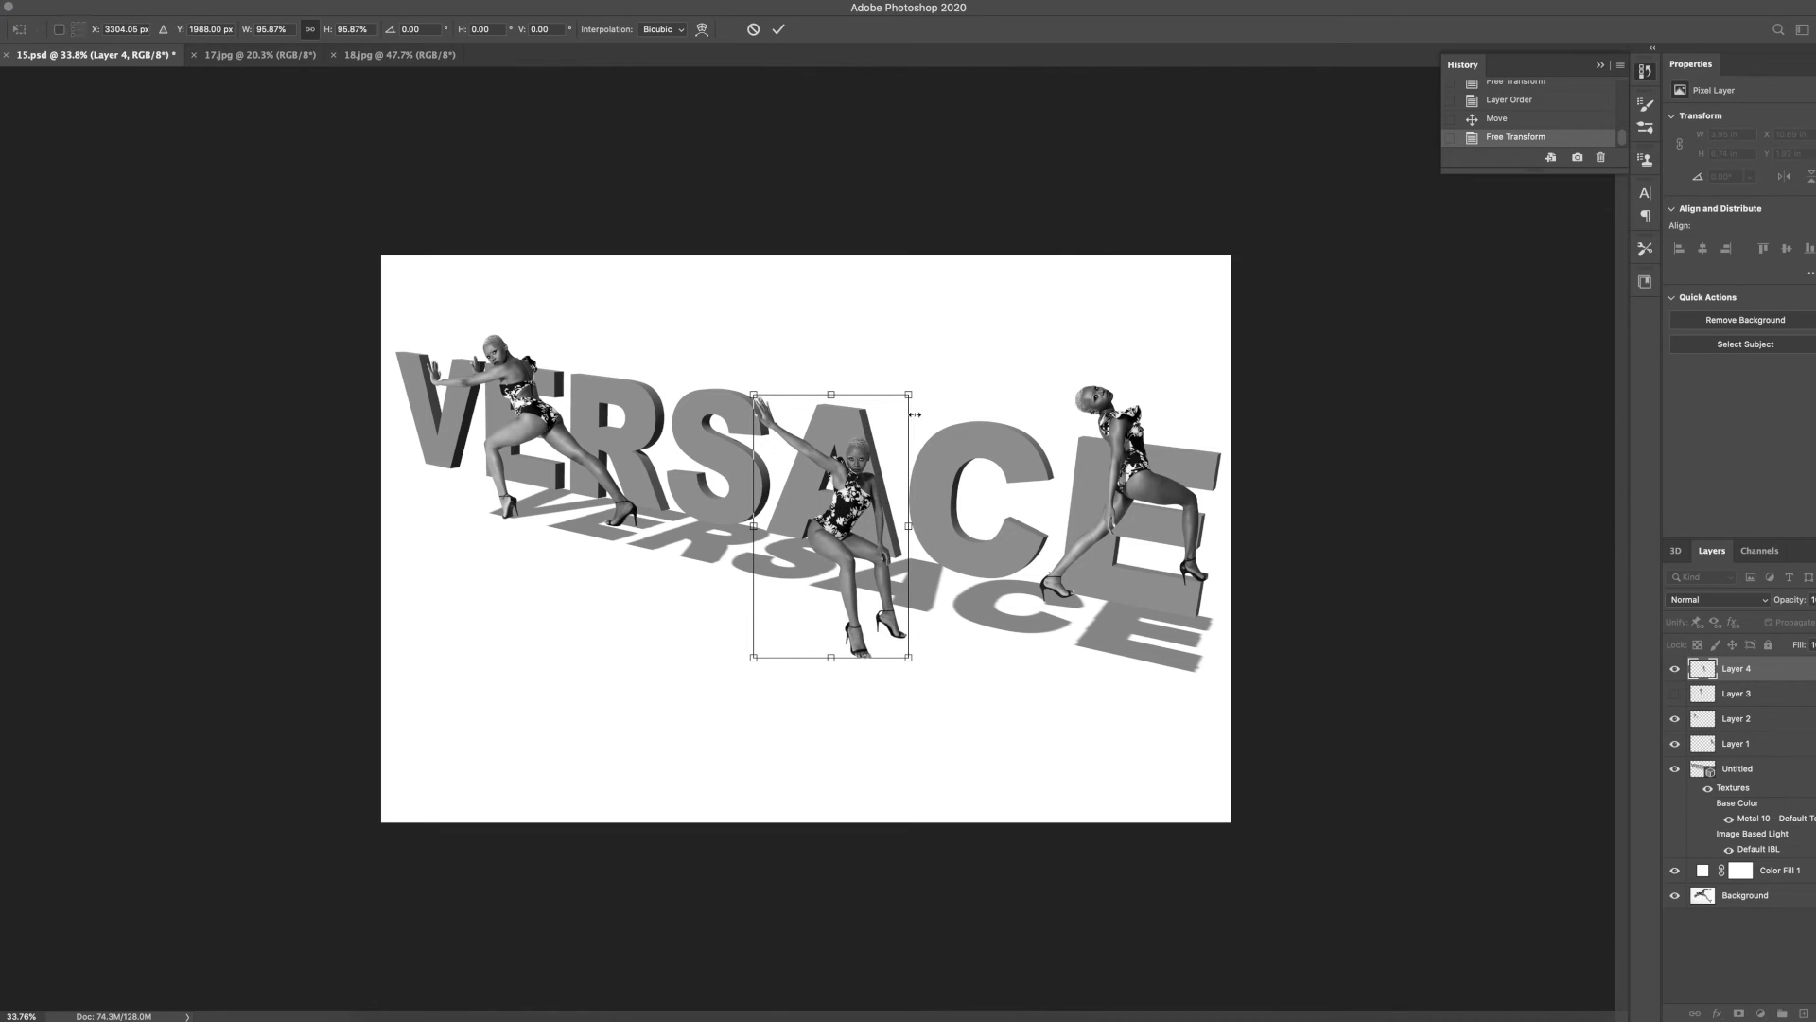
drag(908, 395, 923, 370)
drag(850, 500, 954, 533)
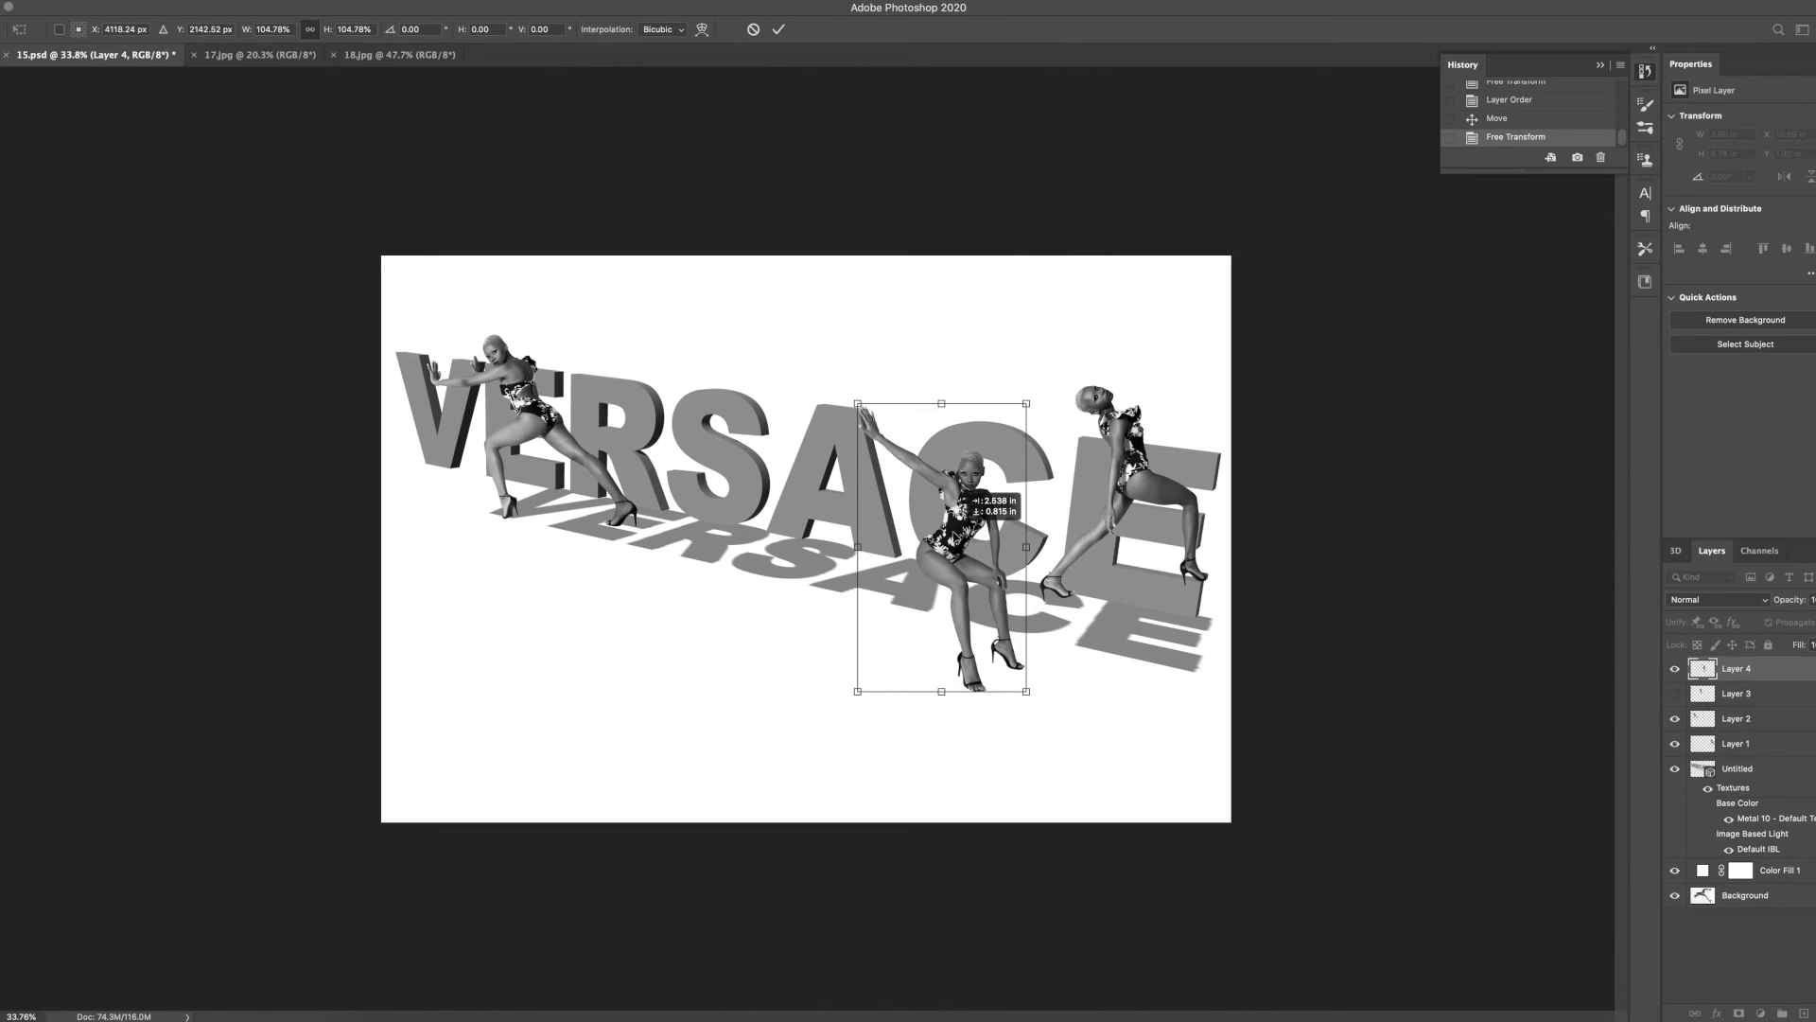
key(Return)
click(1676, 695)
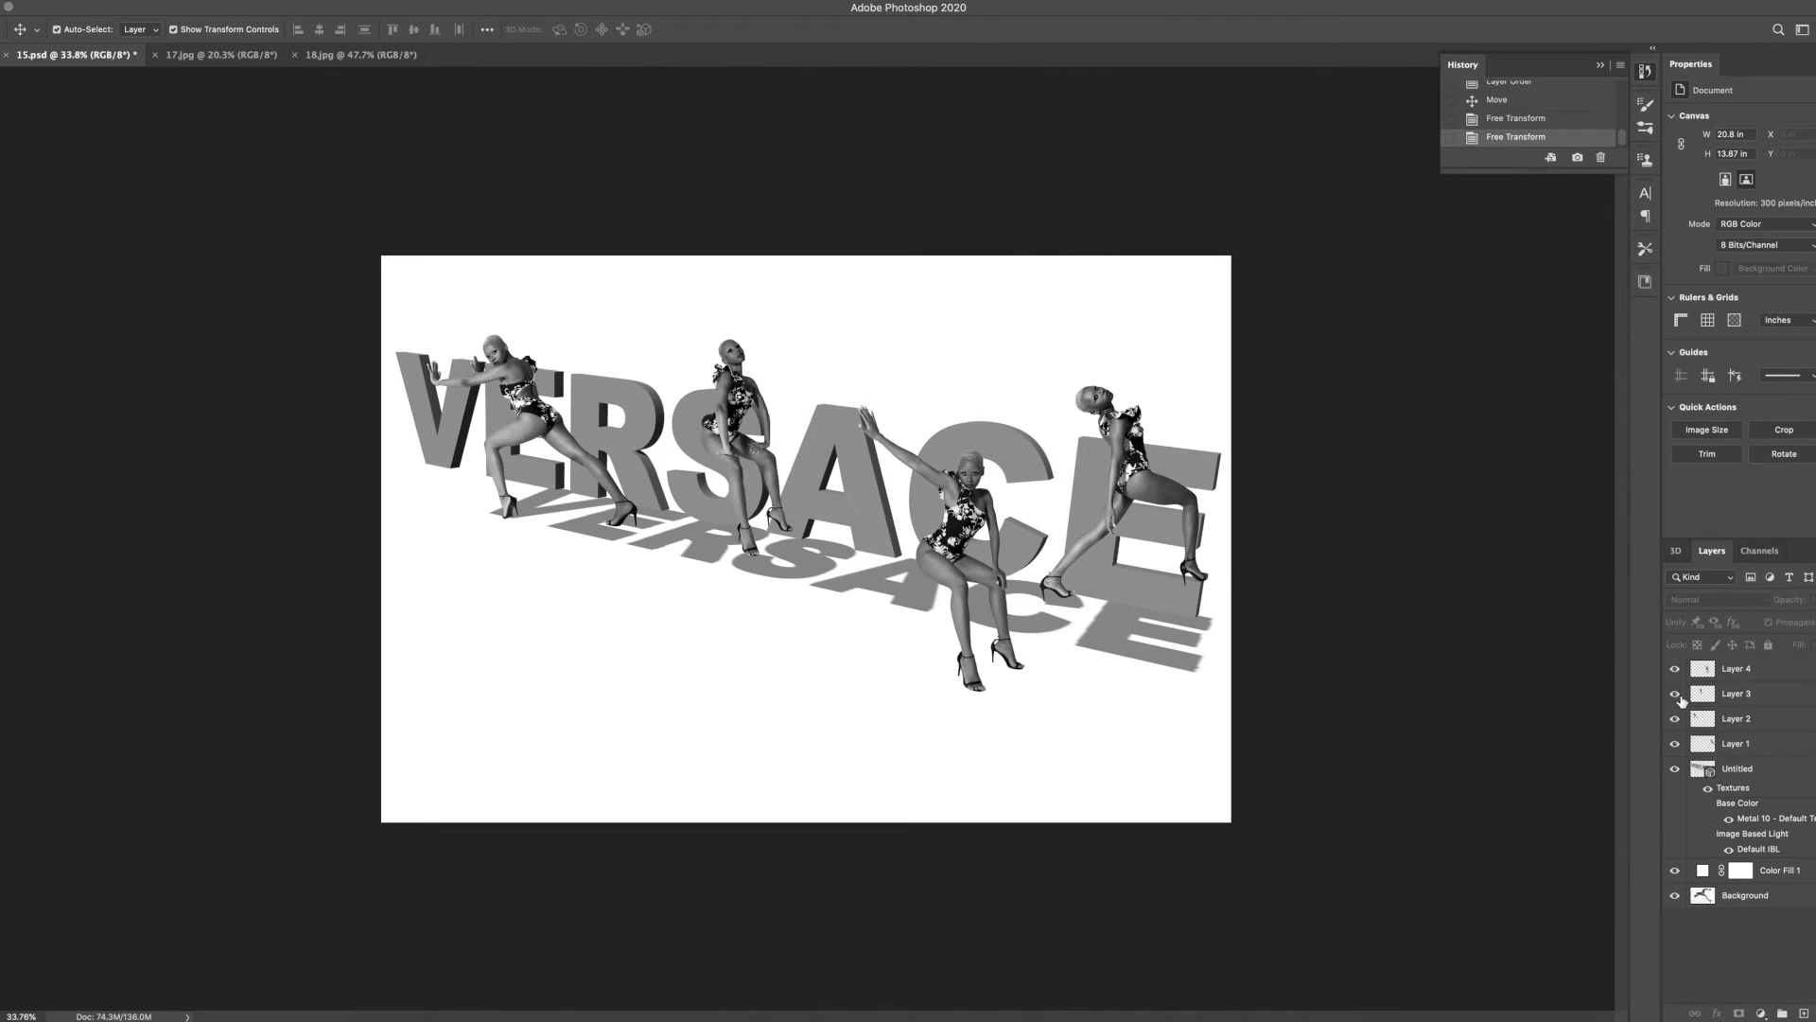
Move the Layer 4 model up and resize her so that she fits against the C
drag(955, 529, 913, 467)
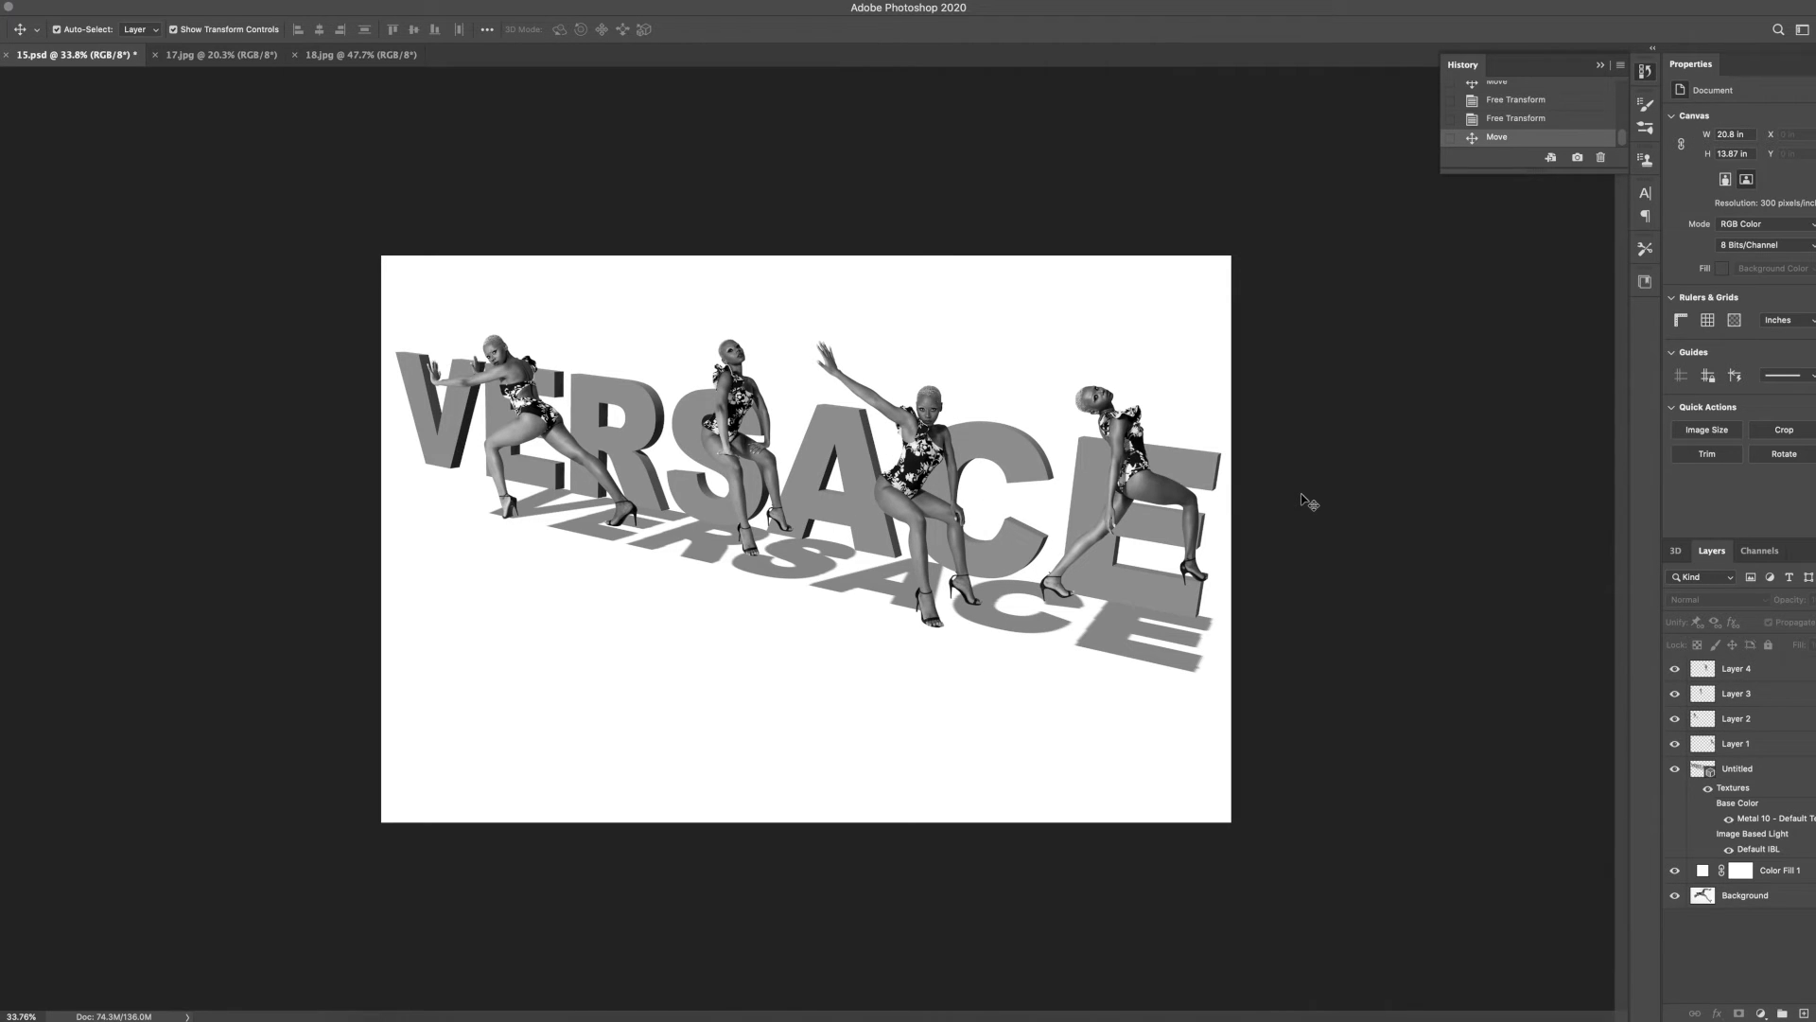
key(ctrl+t)
drag(811, 335, 856, 405)
drag(932, 462, 985, 463)
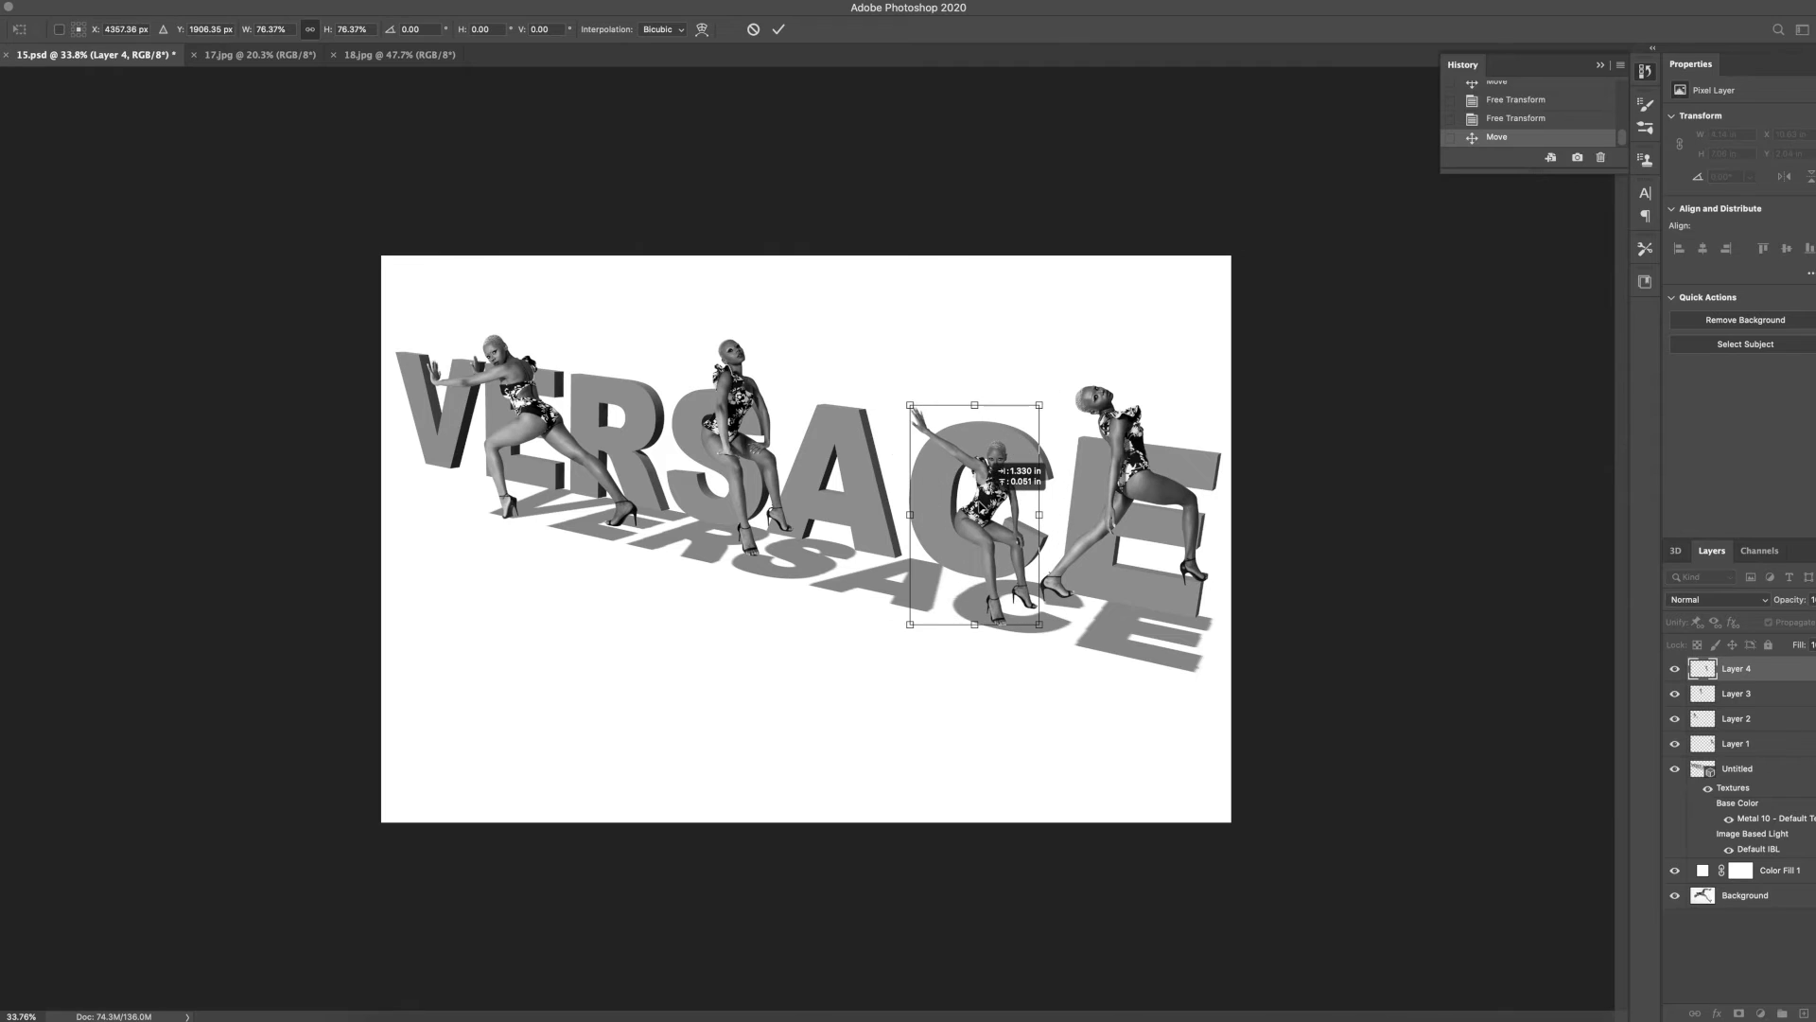
drag(906, 401, 876, 350)
drag(962, 478, 937, 413)
key(Return)
Open 19.jpg and select the model with Select Subject
click(1346, 487)
click(1322, 486)
click(1251, 461)
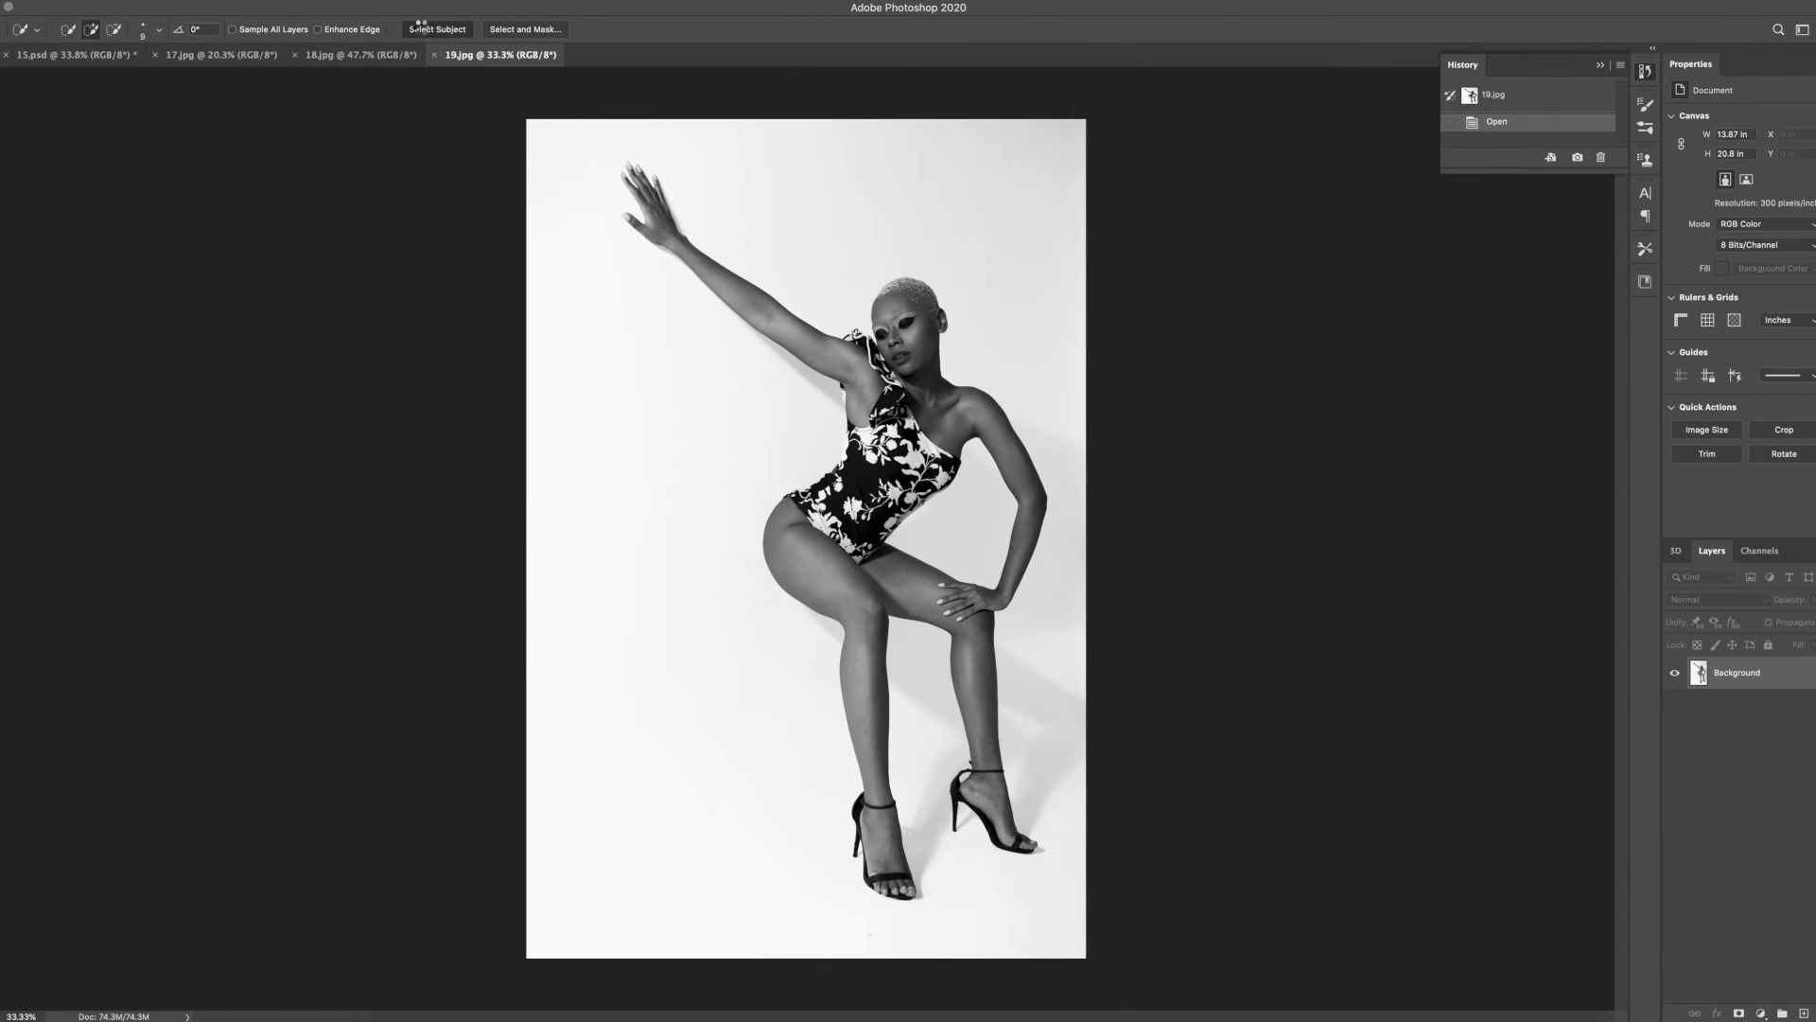
click(419, 29)
Refine the selection around the raised hand's fingertips, adding the nails and excluding the background between the fingers
scroll(654, 182, up, 5)
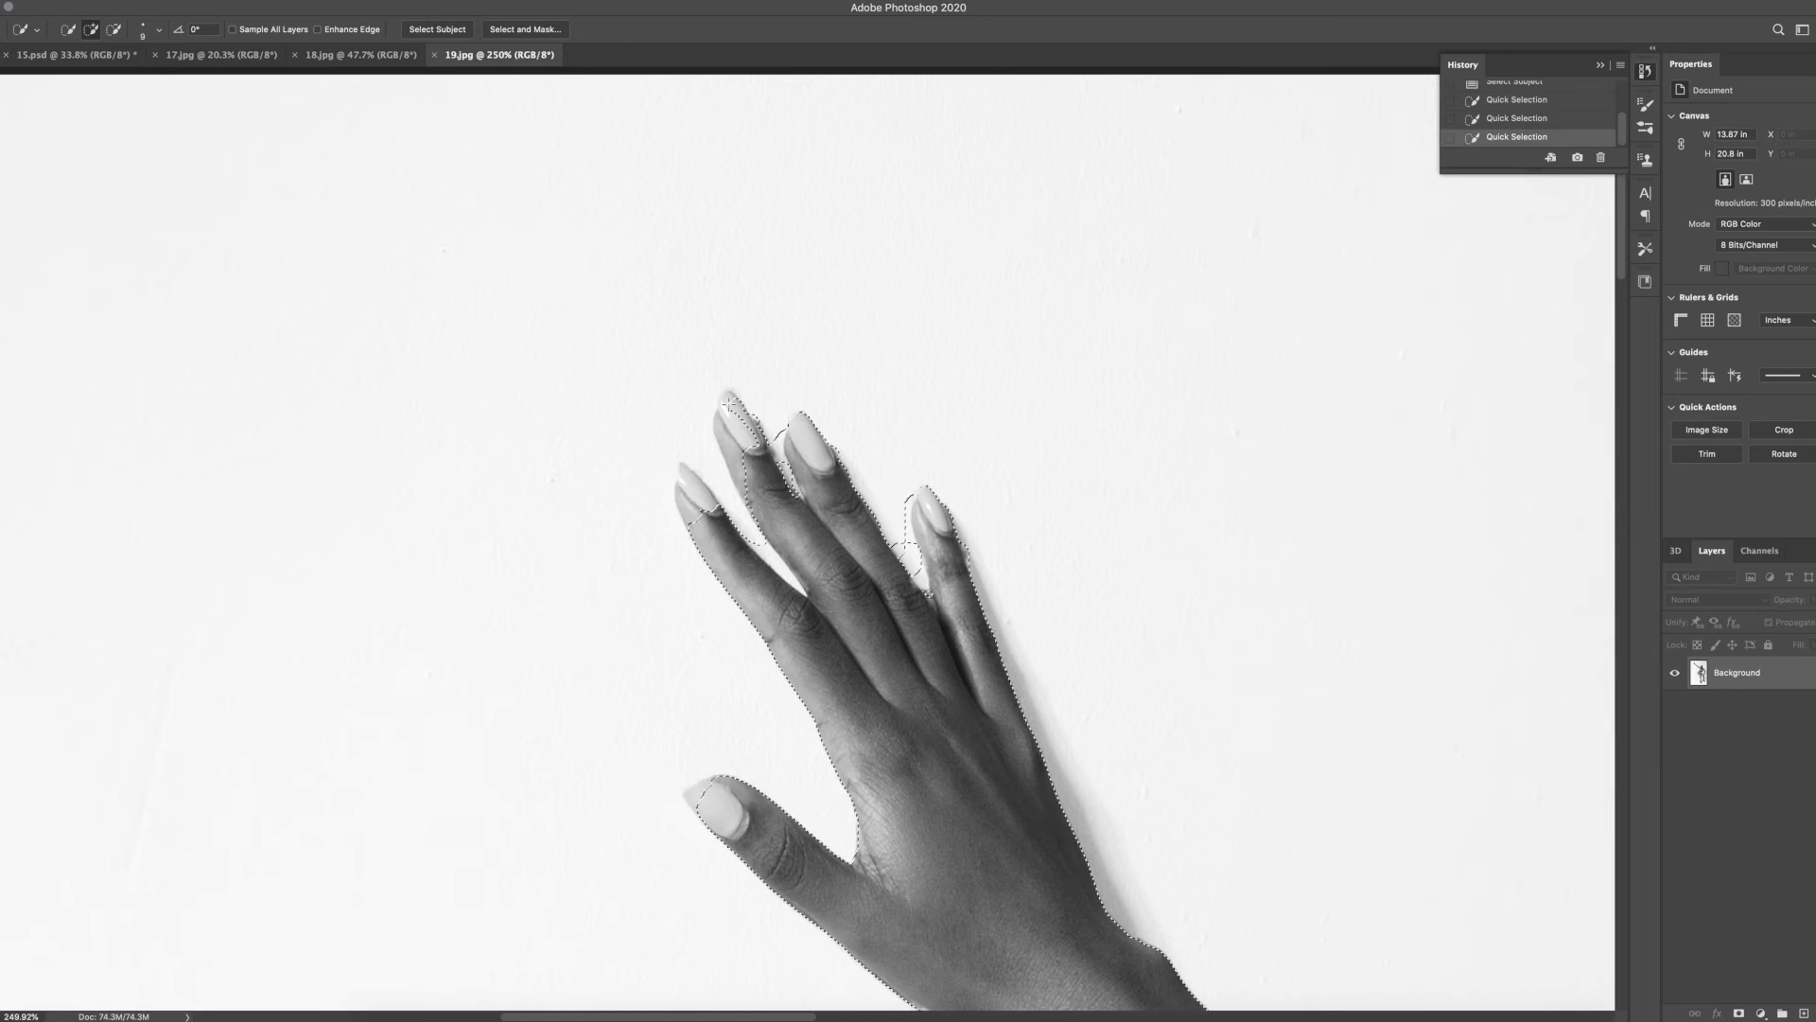
click(768, 514)
alt+click(774, 558)
drag(690, 508, 750, 520)
alt+click(715, 470)
Exclude the shadow beneath the raised arm's wrist from the selection
scroll(891, 646, down, 2)
scroll(899, 605, down, 10)
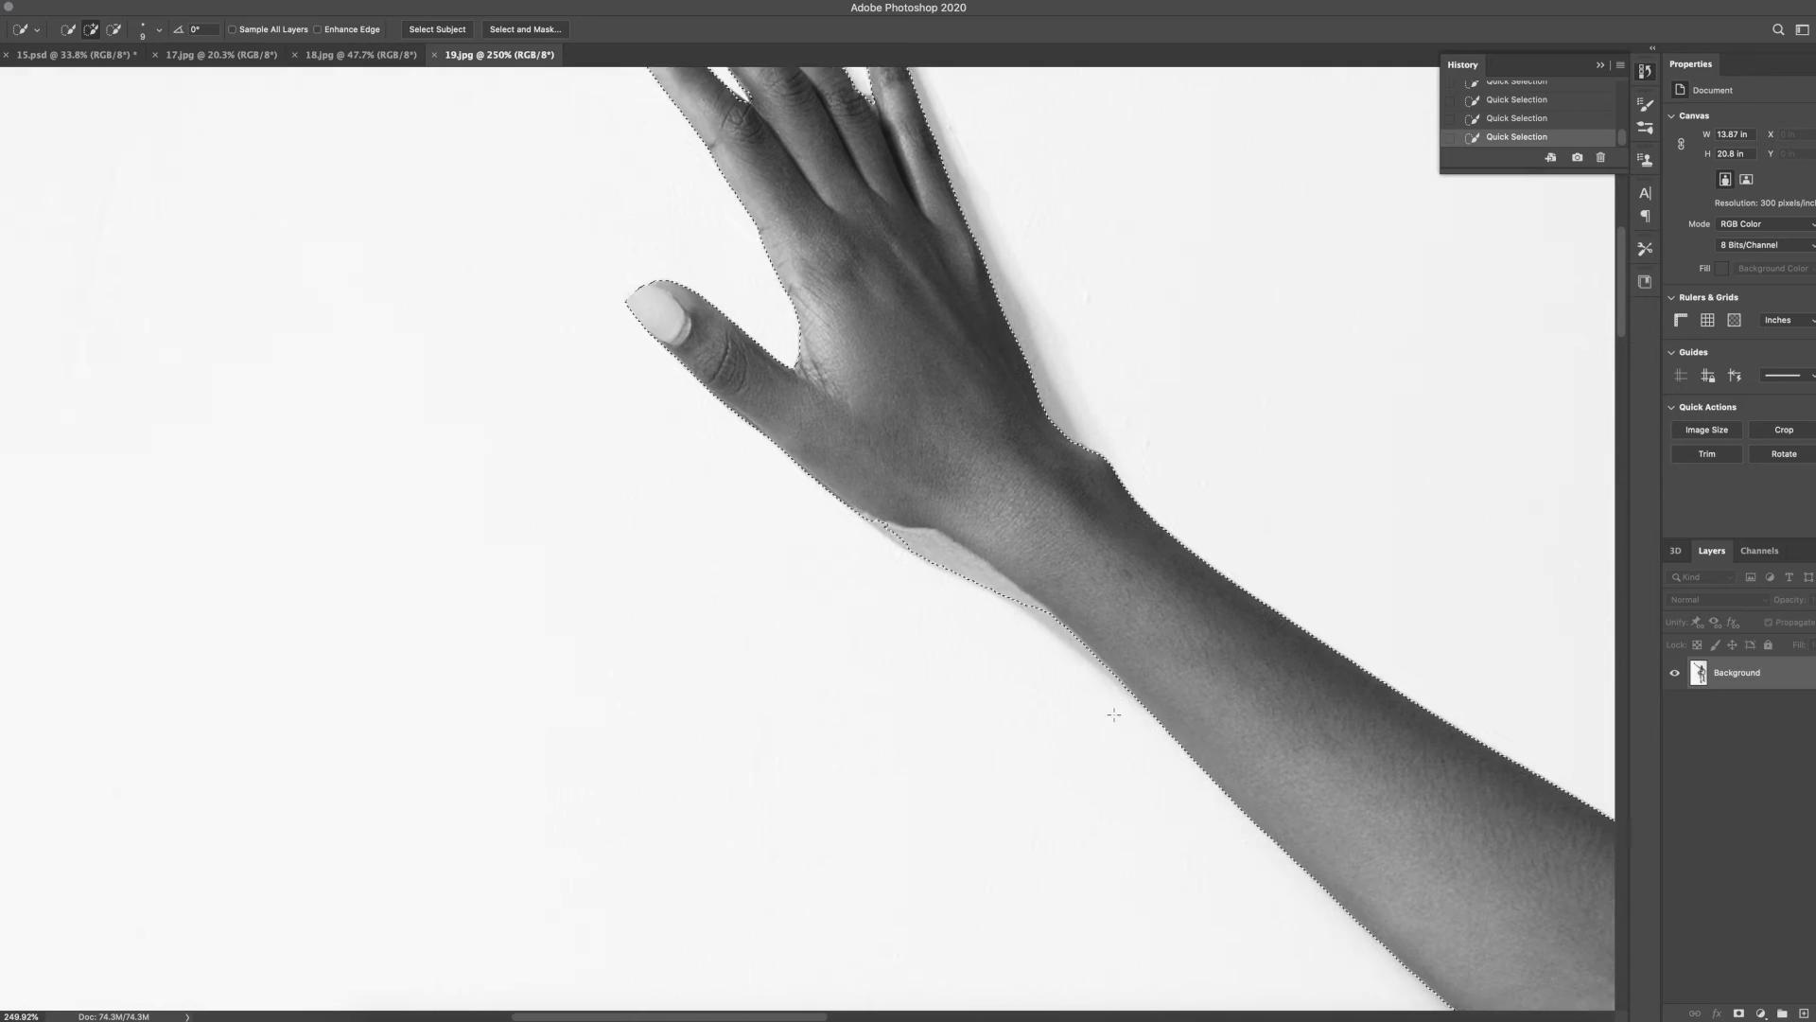
key(alt)
scroll(874, 505, right, 3)
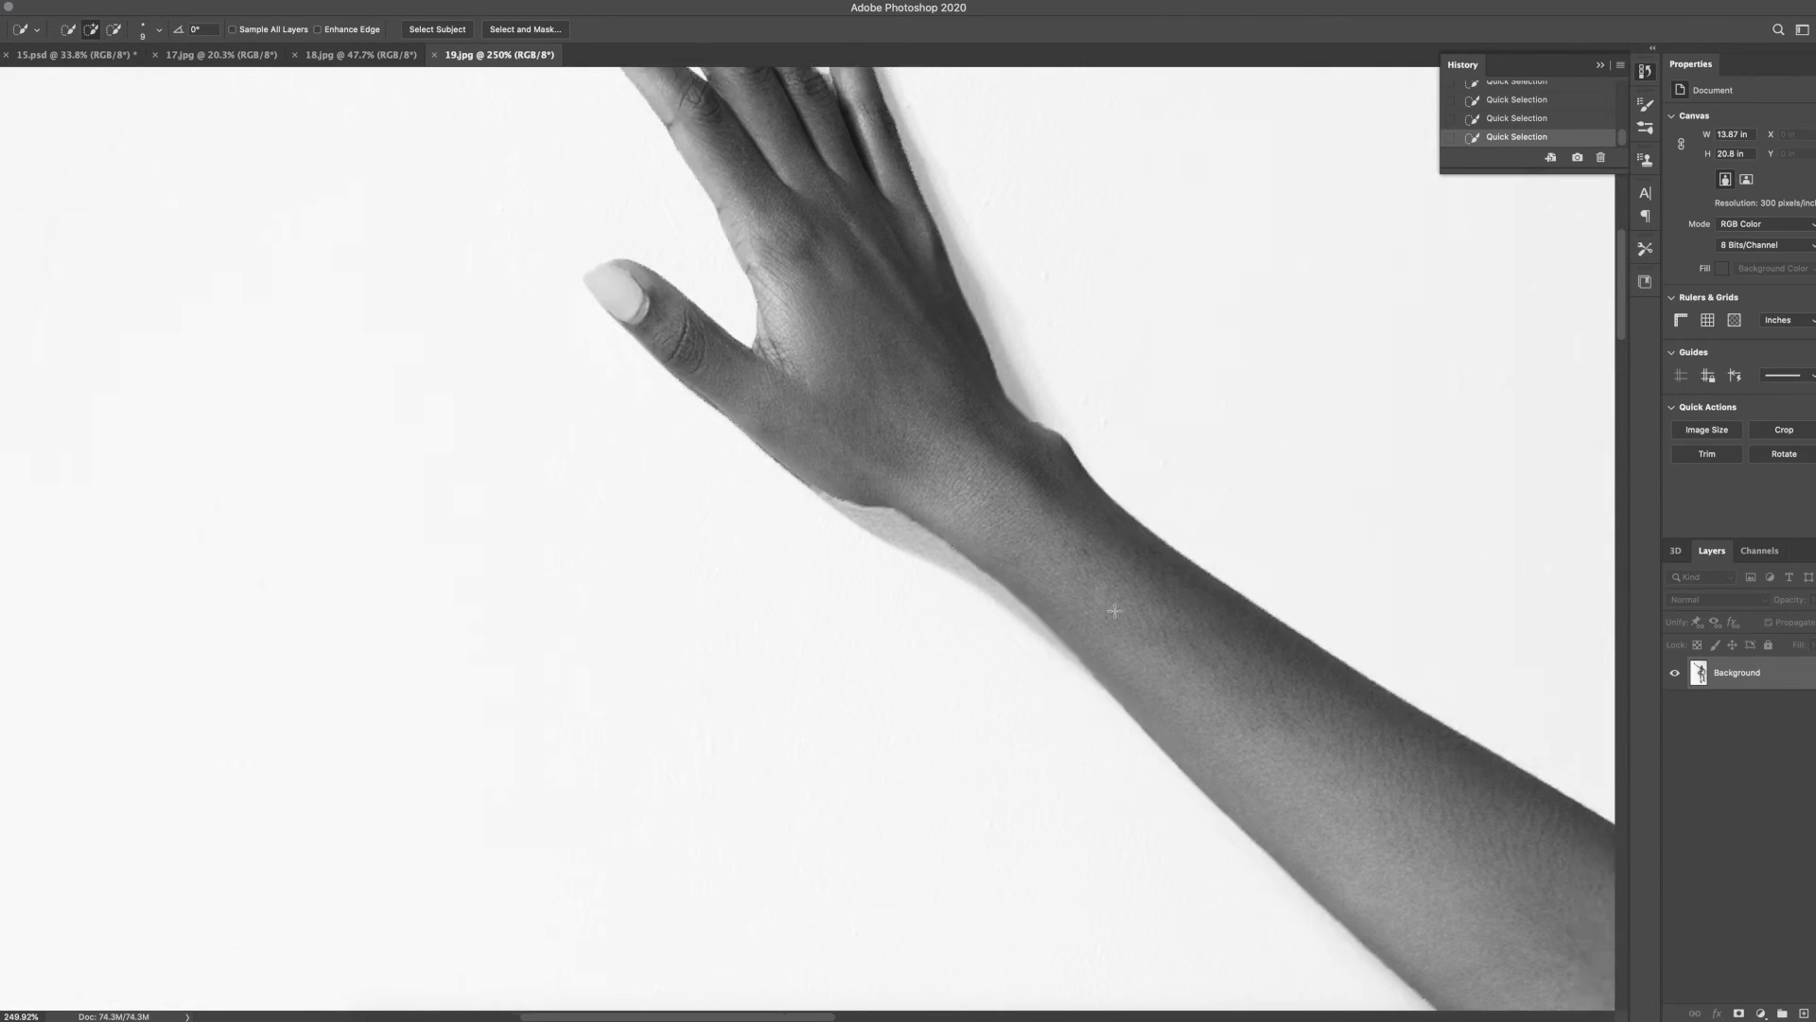
scroll(875, 504, down, 5)
scroll(1300, 683, down, 3)
scroll(1299, 683, up, 3)
click(1024, 663)
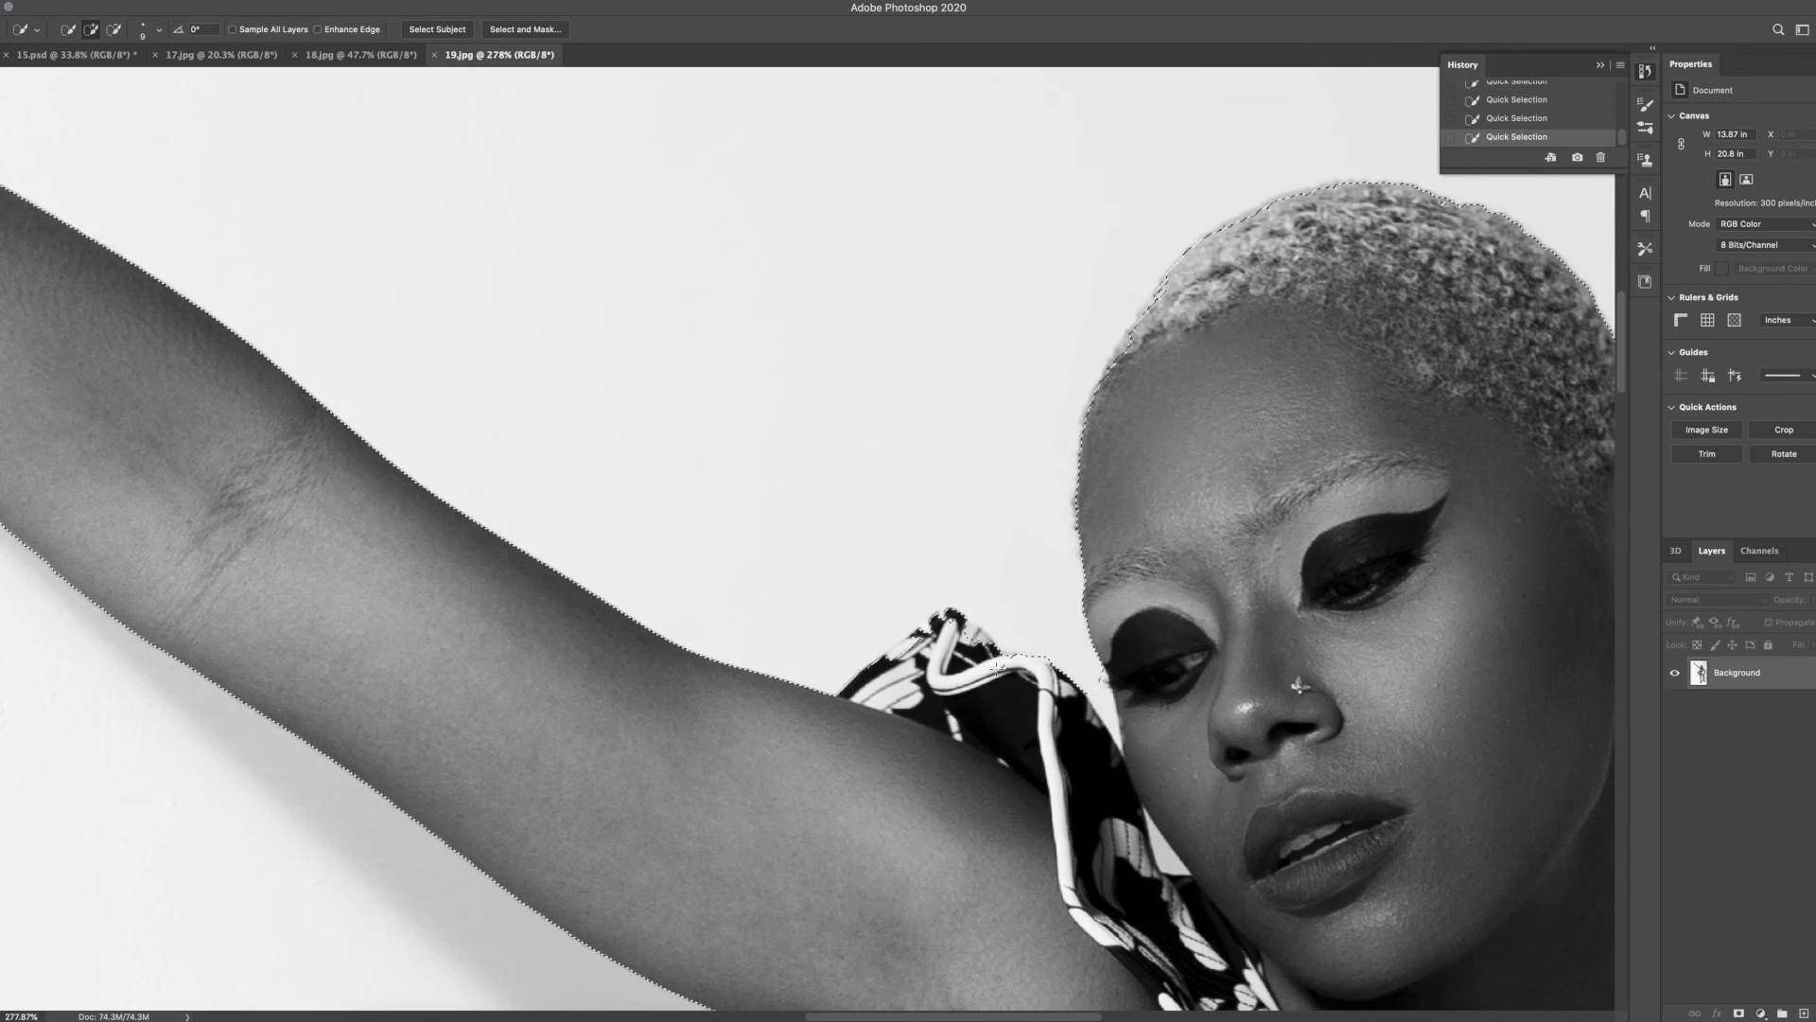
Refine the selection around the white gap between the shoulder ruffle and the model's cheek
alt+click(1101, 696)
key(super+z)
scroll(1211, 889, down, 5)
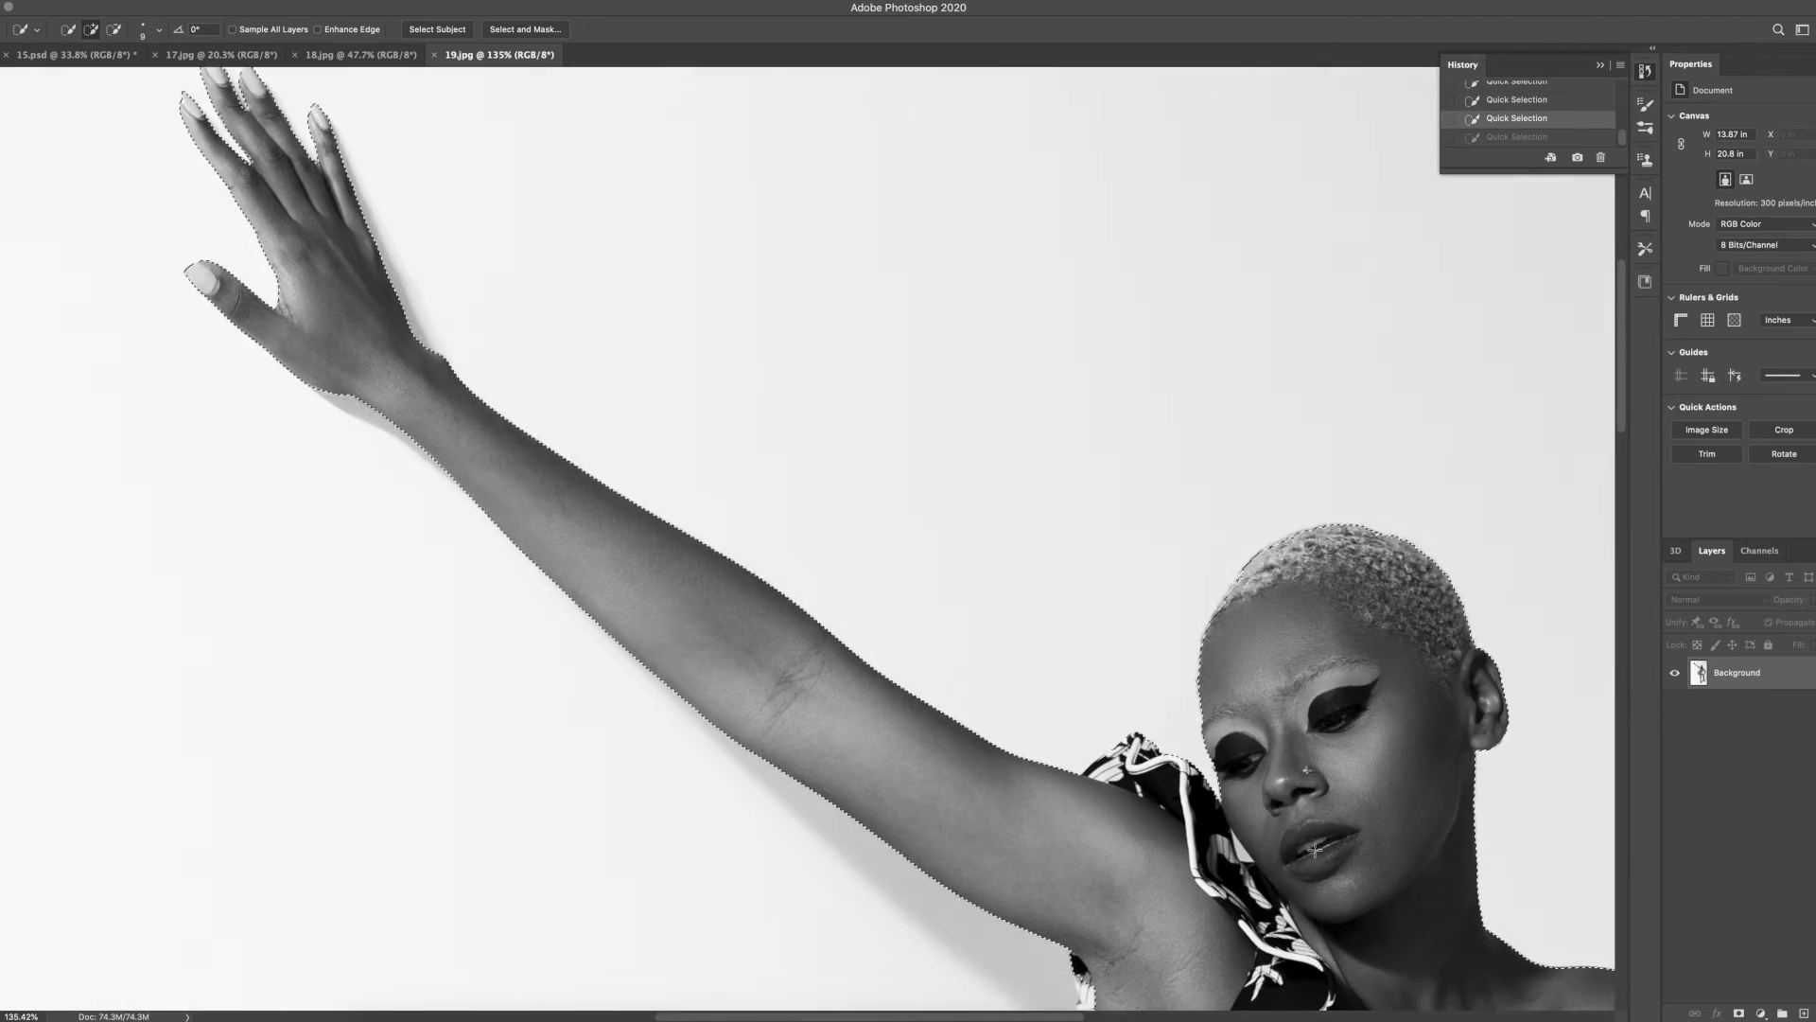
scroll(884, 637, up, 6)
drag(884, 639, 937, 689)
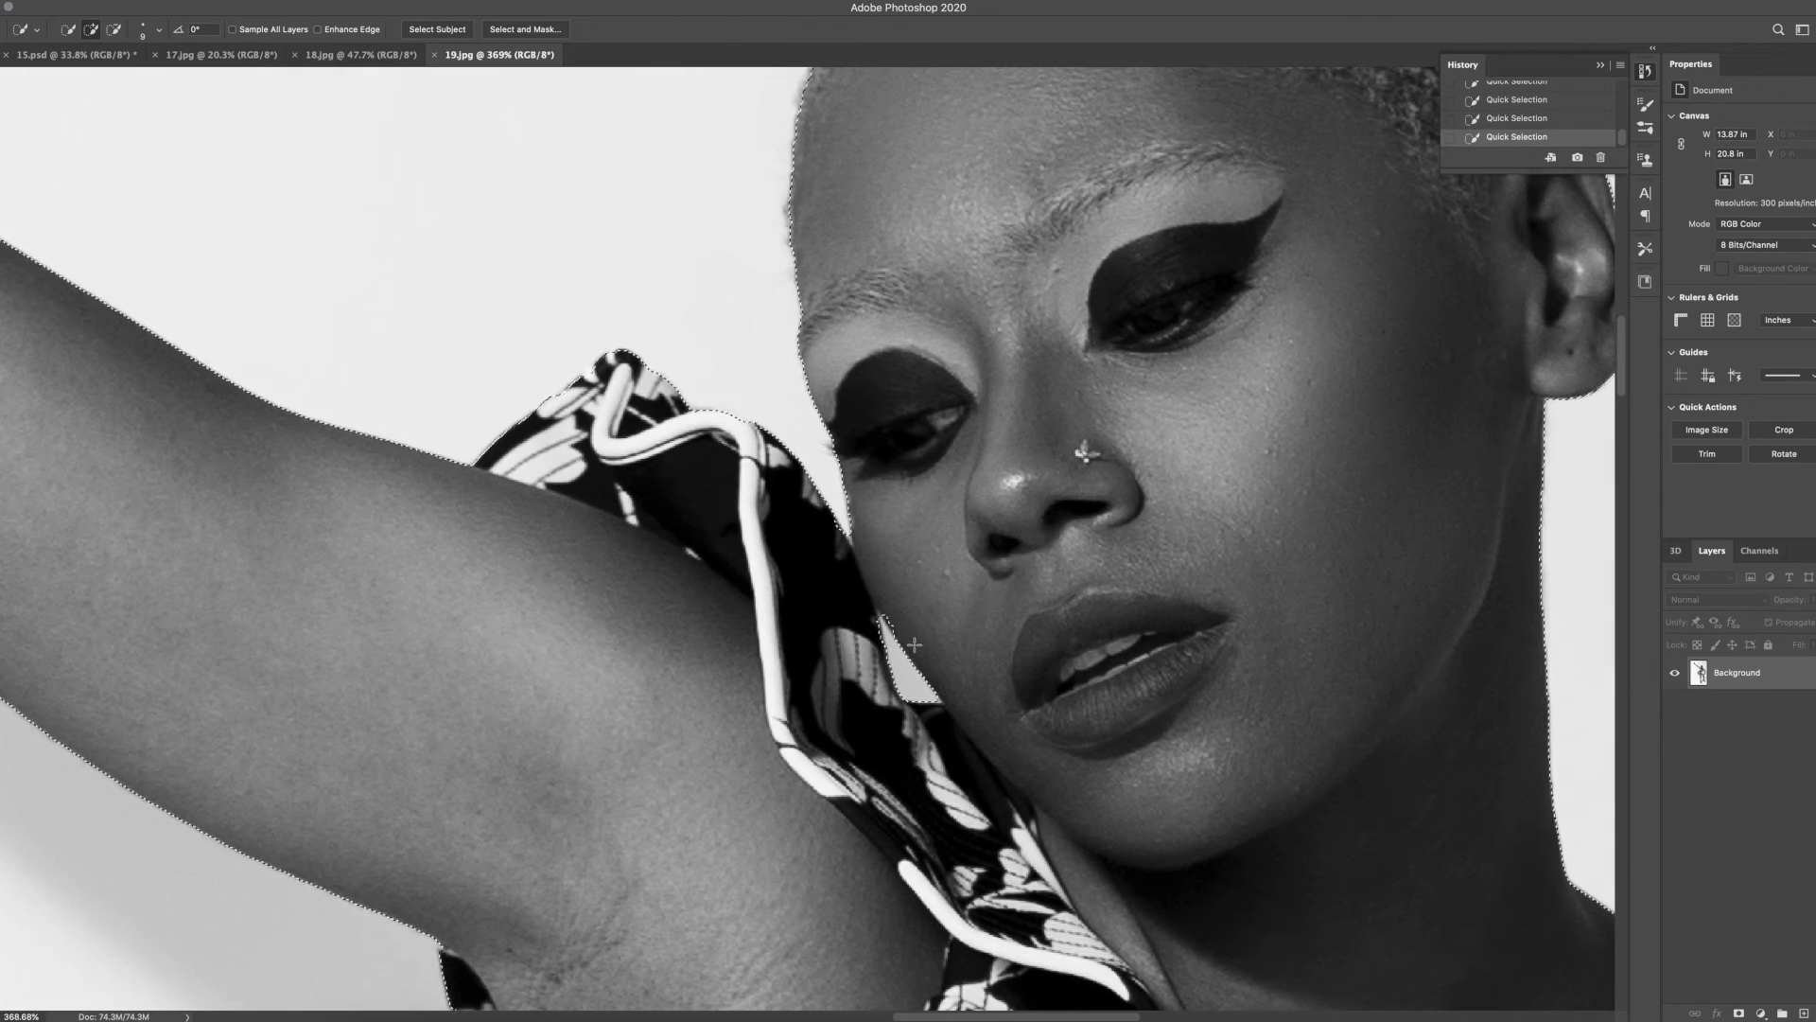
Undo the last three selection strokes and restore them
key(super+z)
key(super+z)
key(super+z)
scroll(941, 652, down, 3)
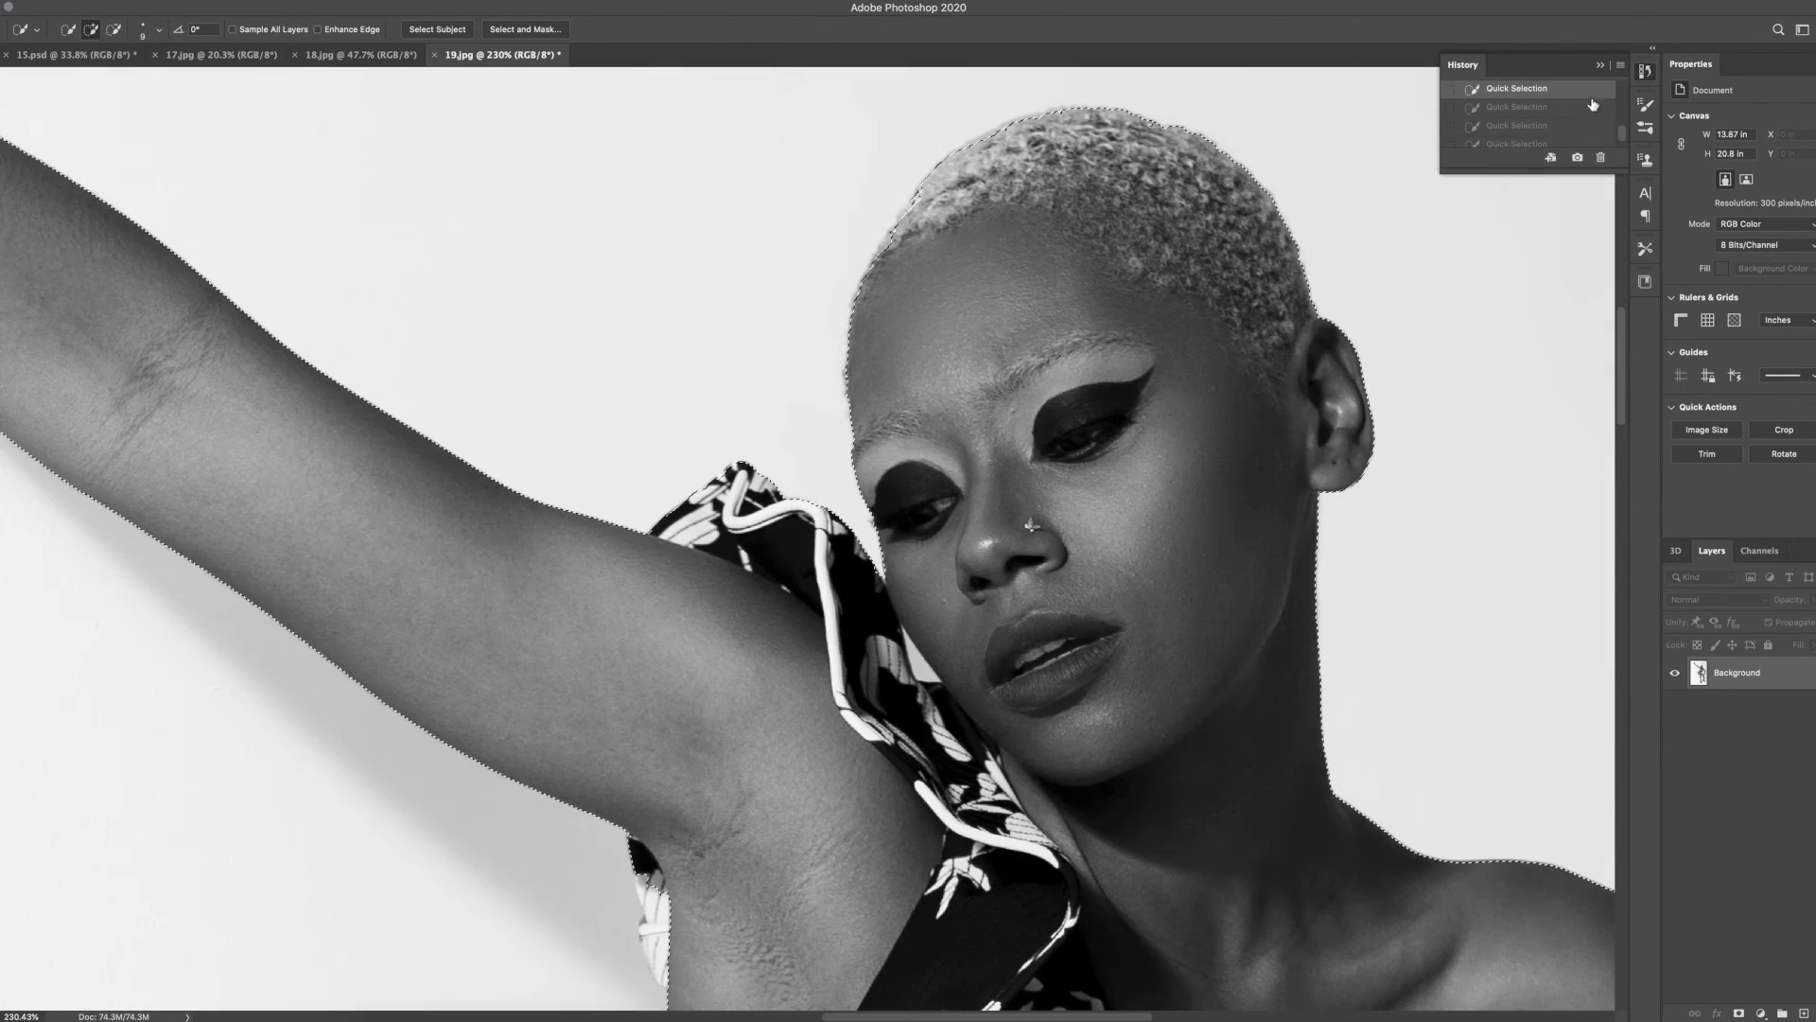
key(shift+super+z)
key(shift+super+z)
key(shift+super+z)
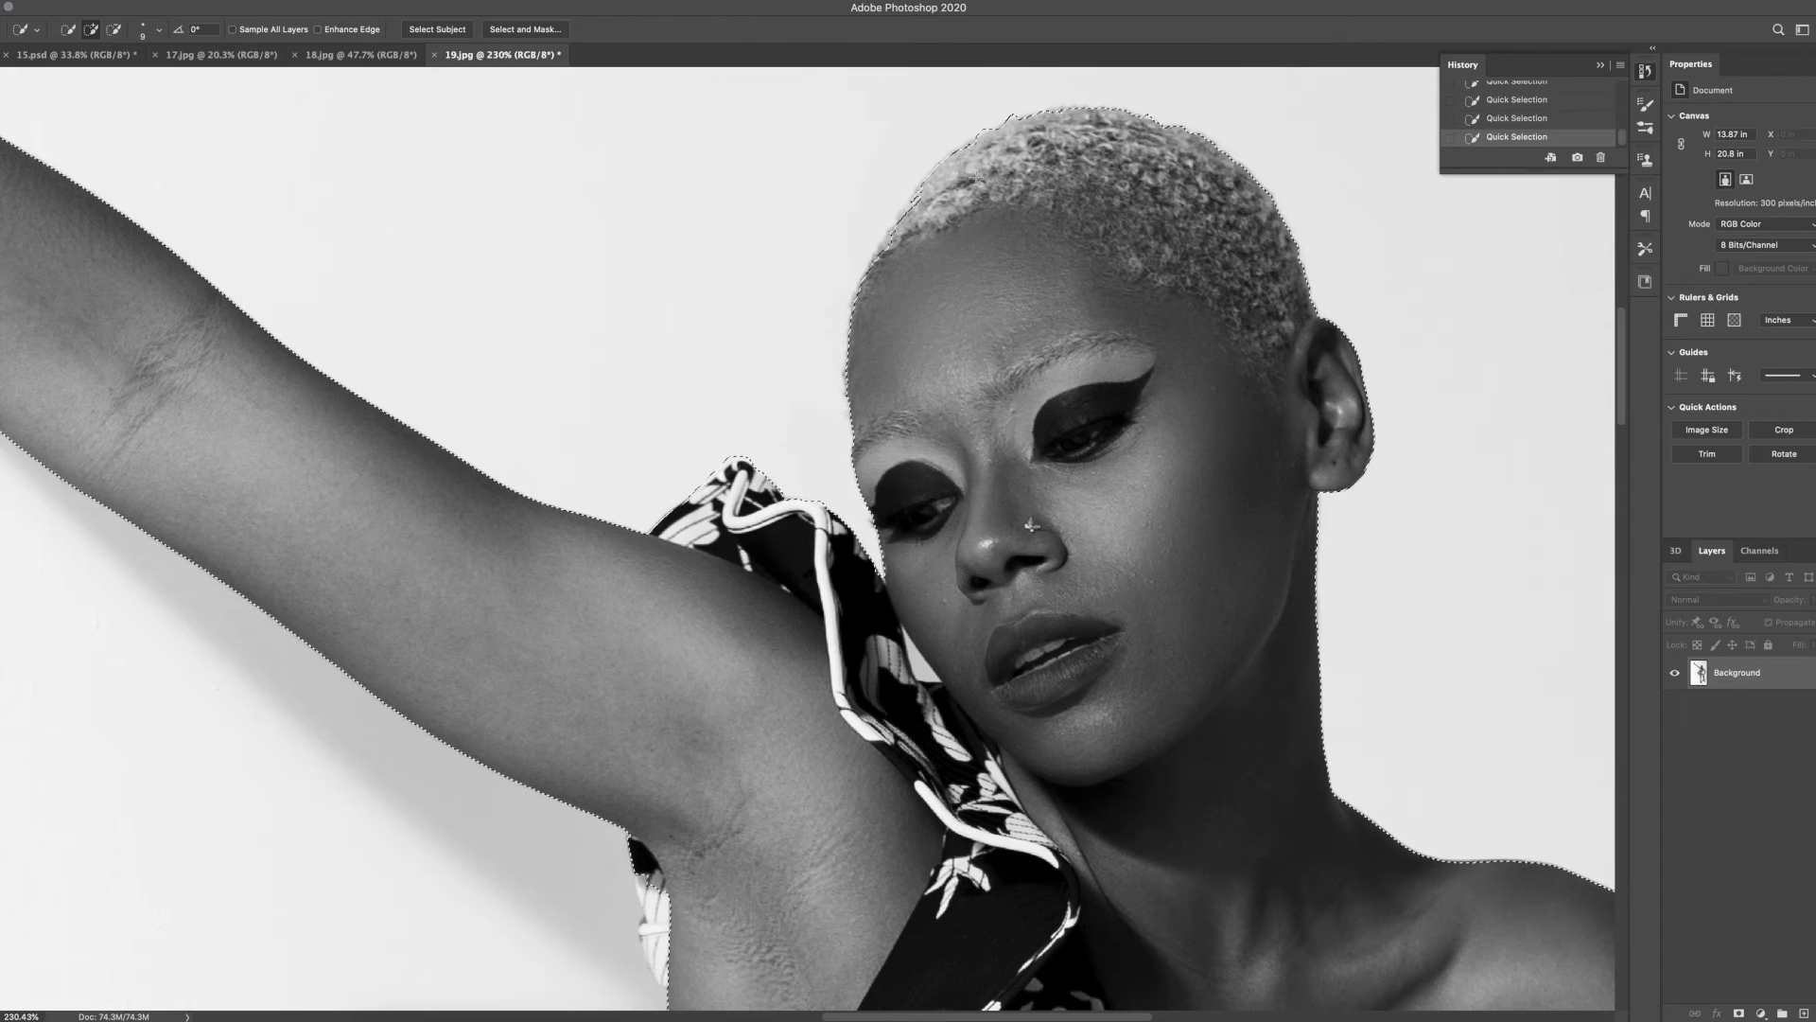
scroll(1219, 409, down, 5)
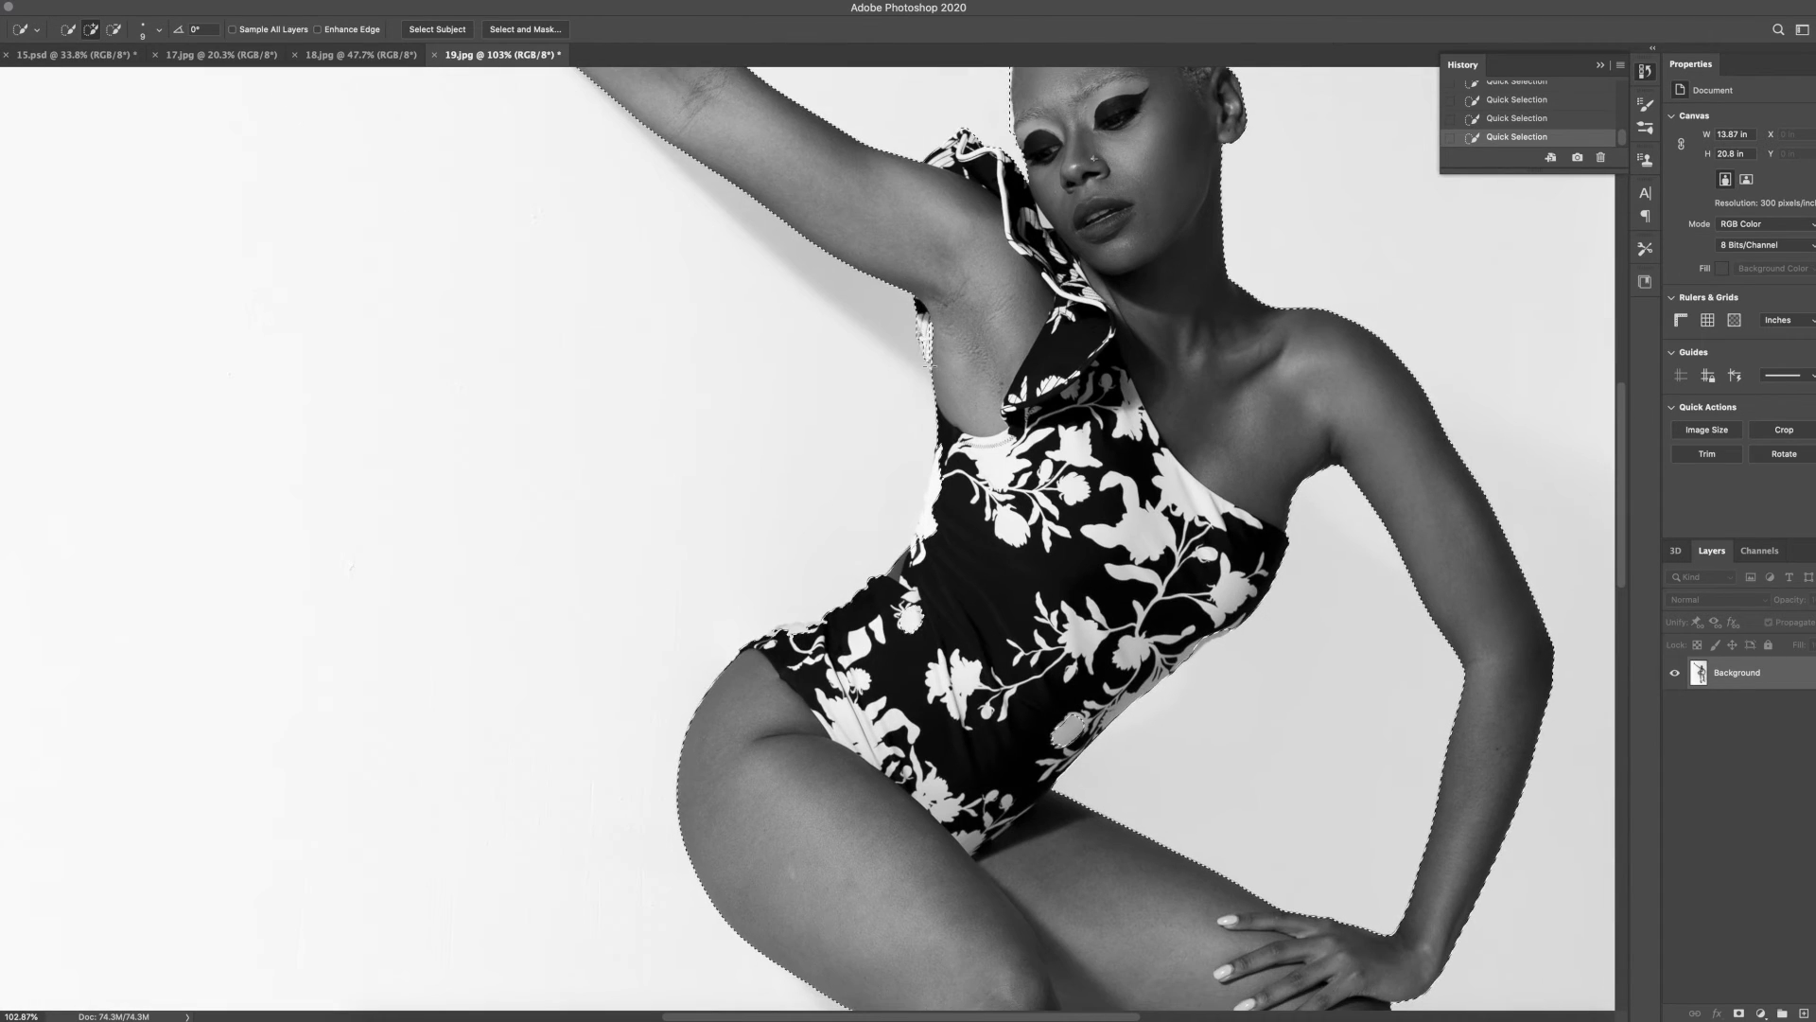
Extend the selection over the white floral edge along the back of the model's swimsuit
scroll(760, 627, up, 3)
scroll(761, 627, down, 2)
scroll(761, 627, up, 4)
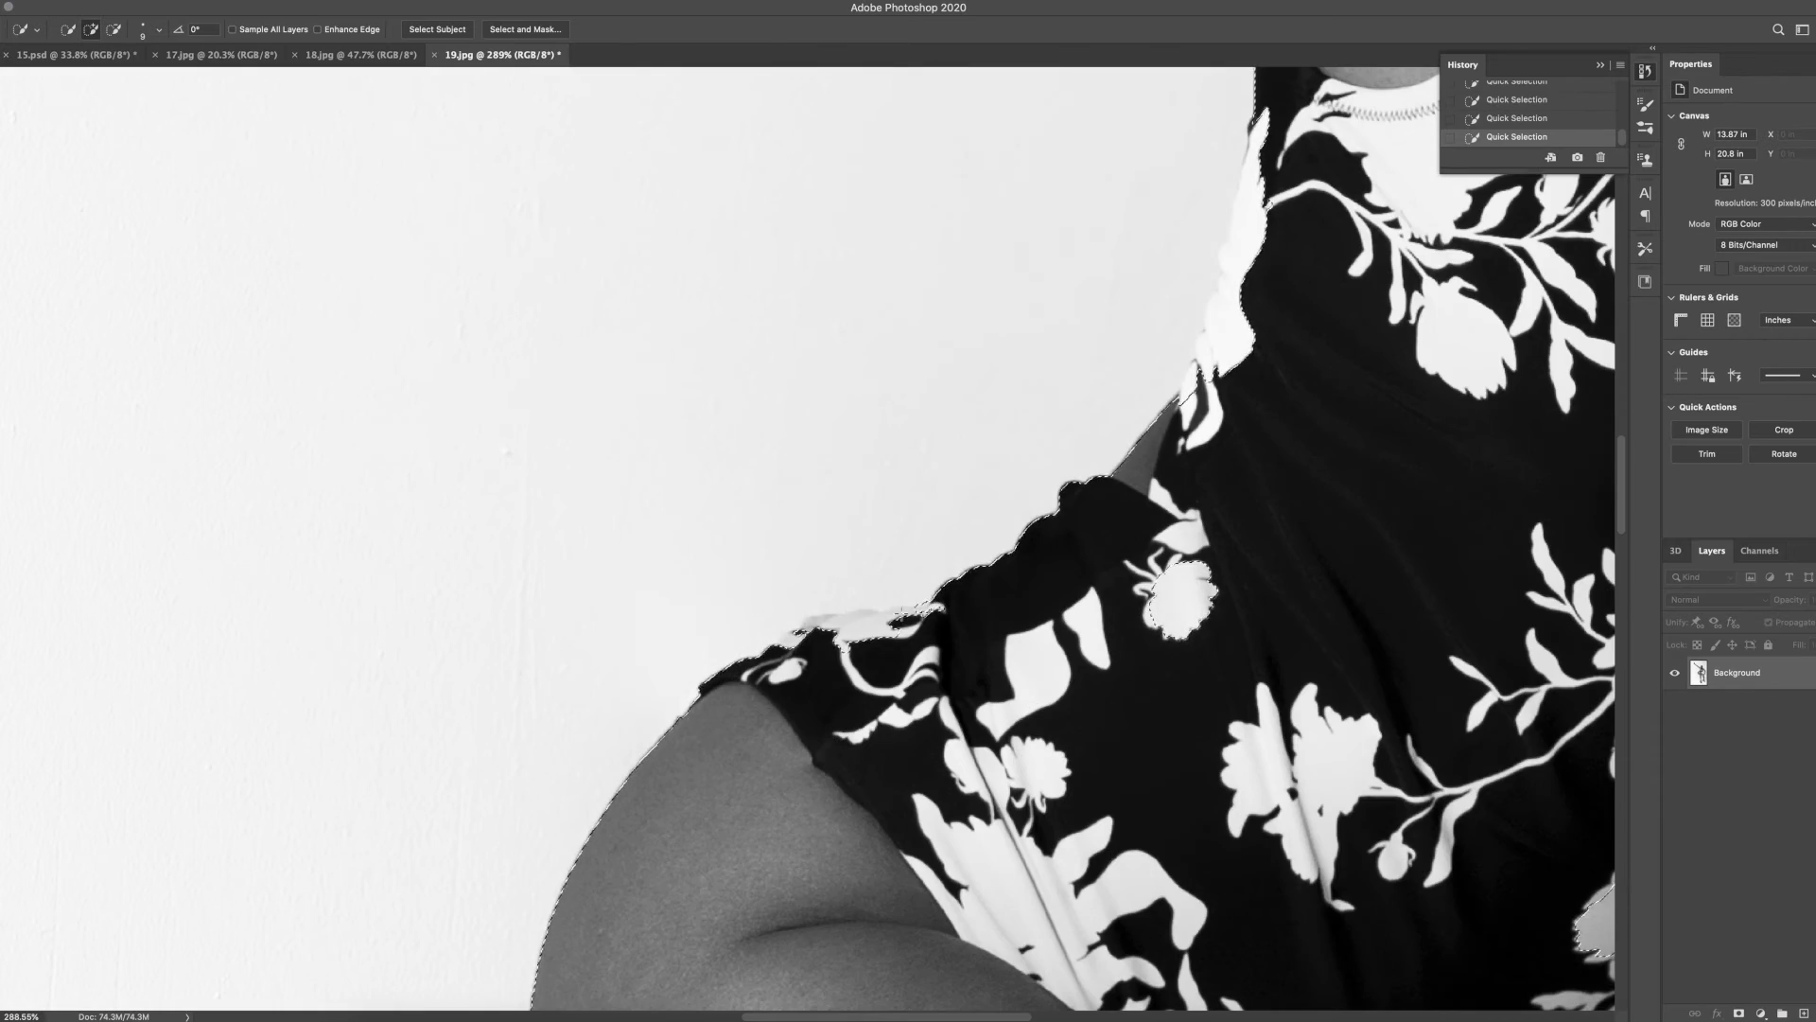
scroll(1259, 241, up, 2)
drag(1260, 242, 1241, 344)
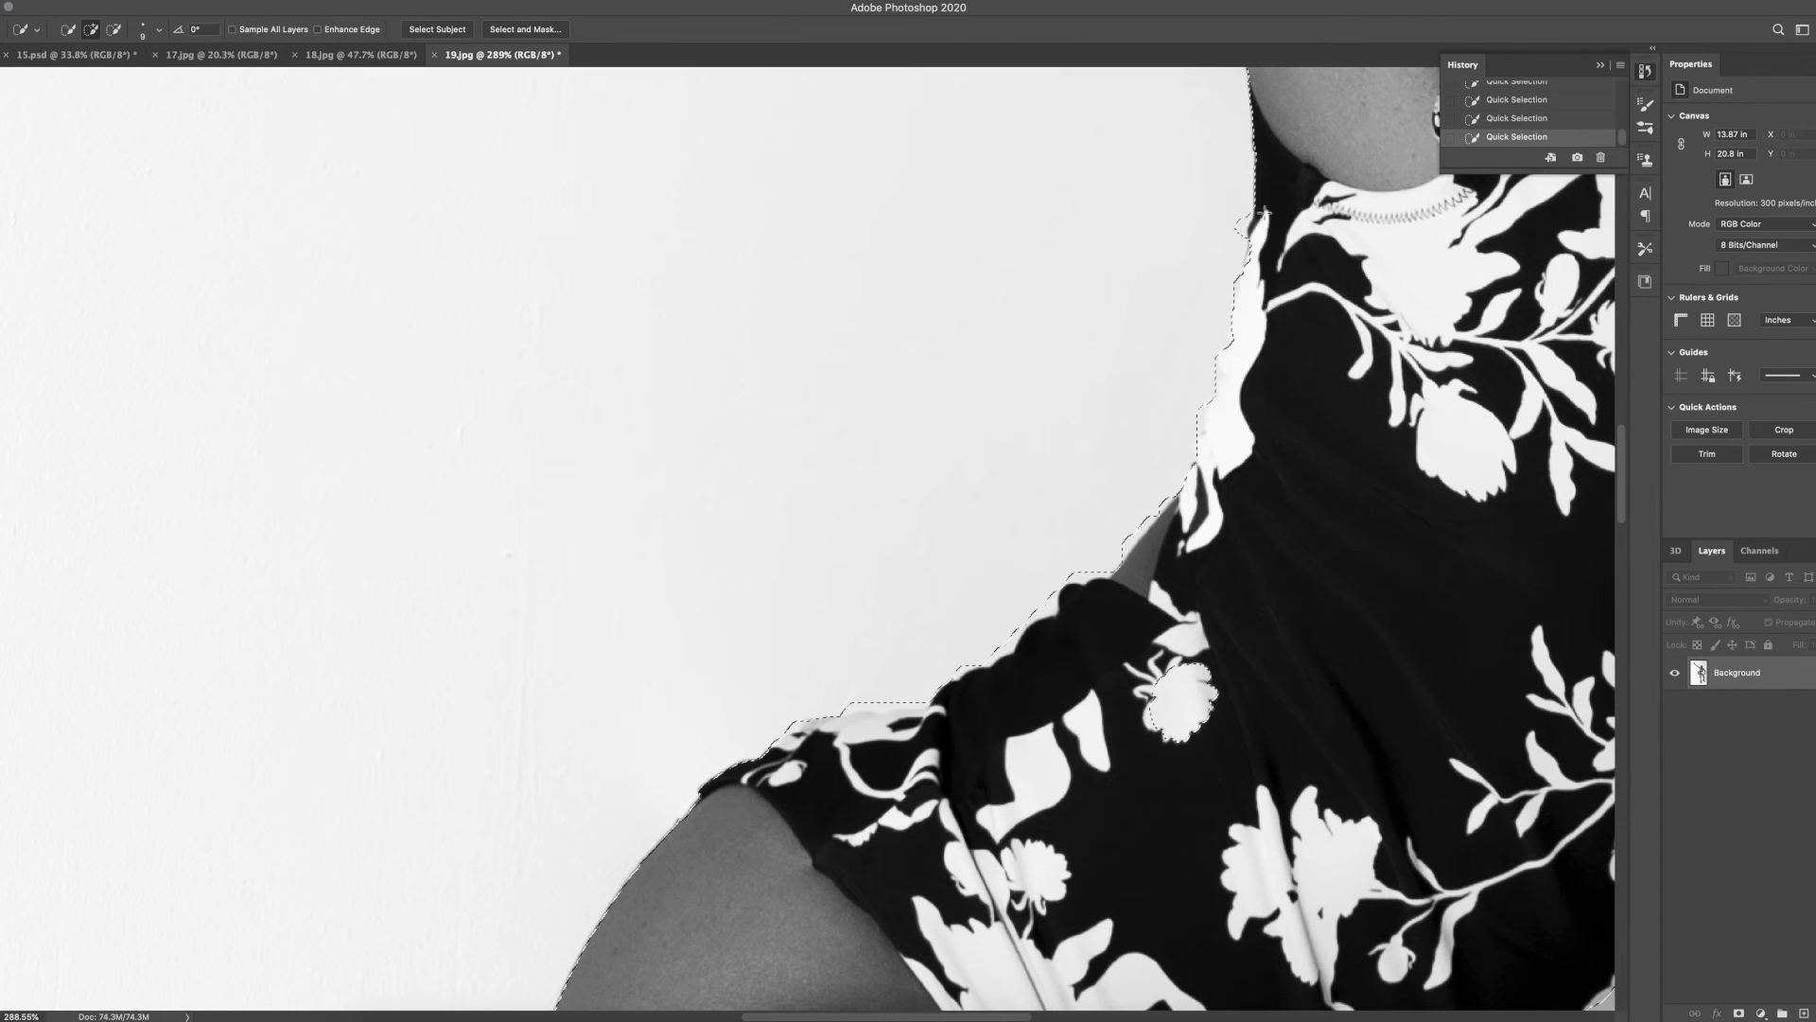
Check the selection around the legs and heels and correct it along the front edge of the swimsuit
scroll(1320, 489, down, 13)
scroll(1205, 615, right, 3)
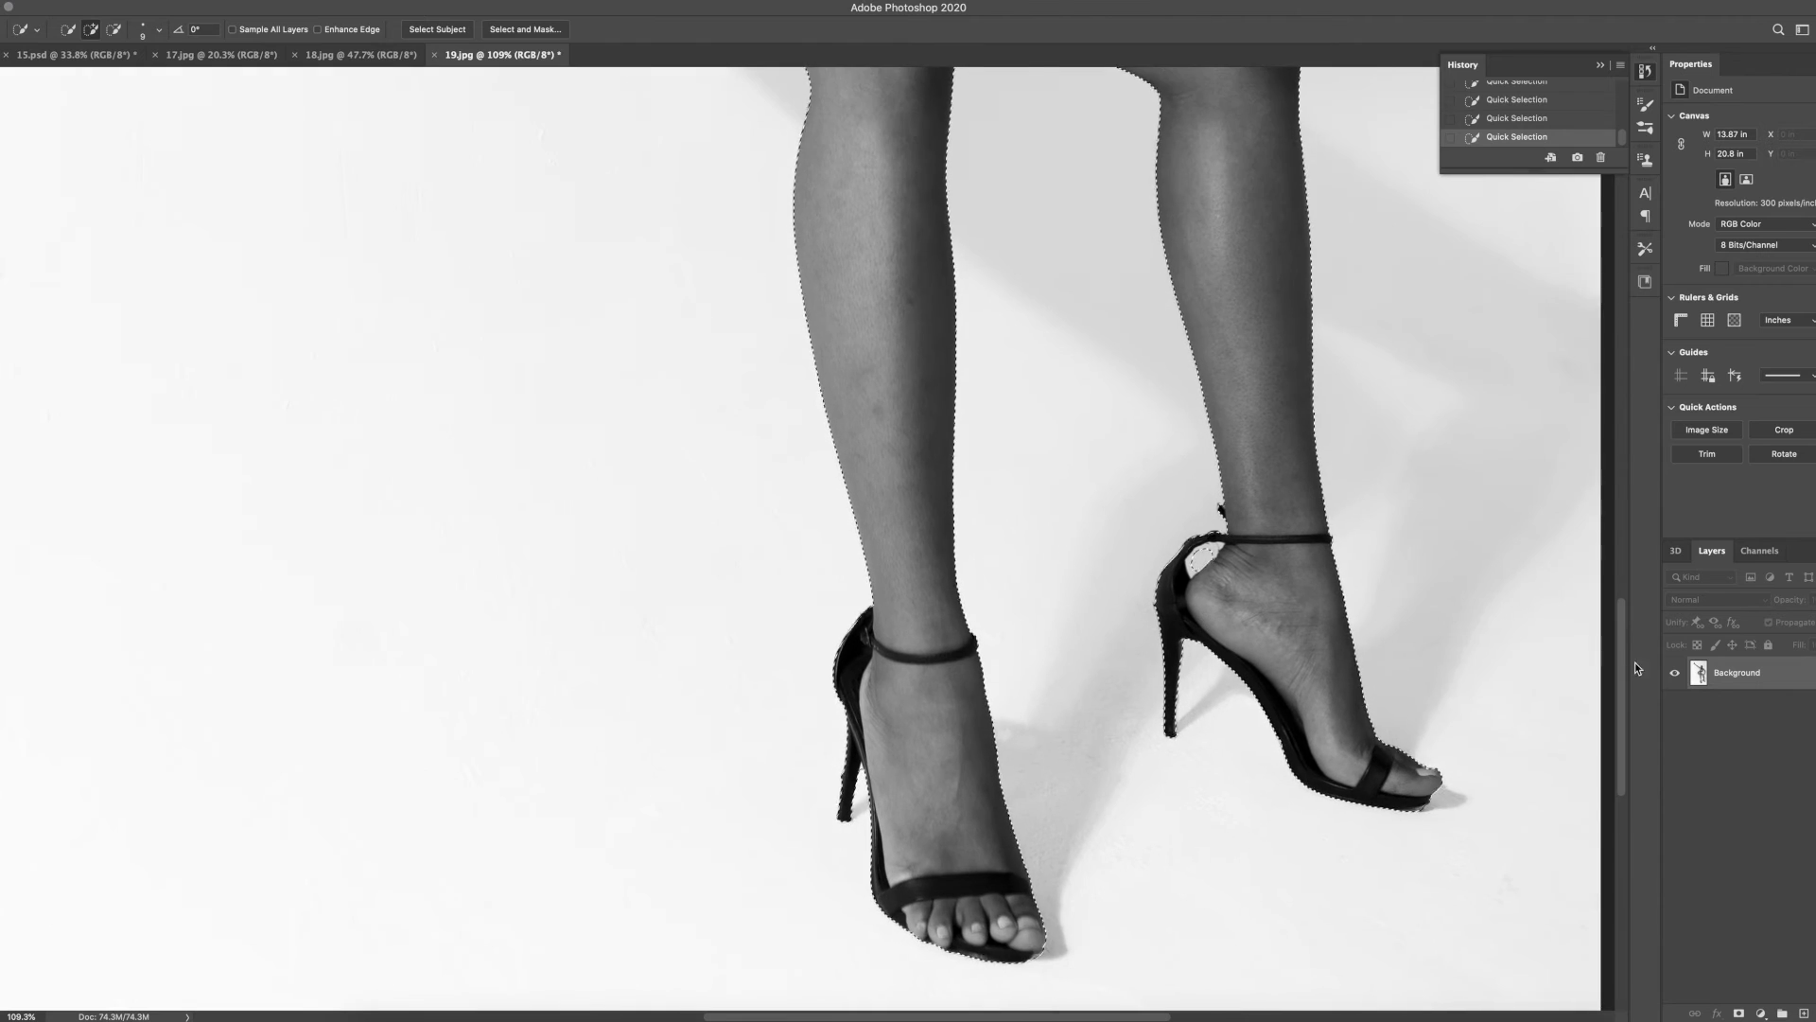
scroll(1060, 826, up, 3)
scroll(1061, 826, down, 2)
scroll(1343, 379, up, 3)
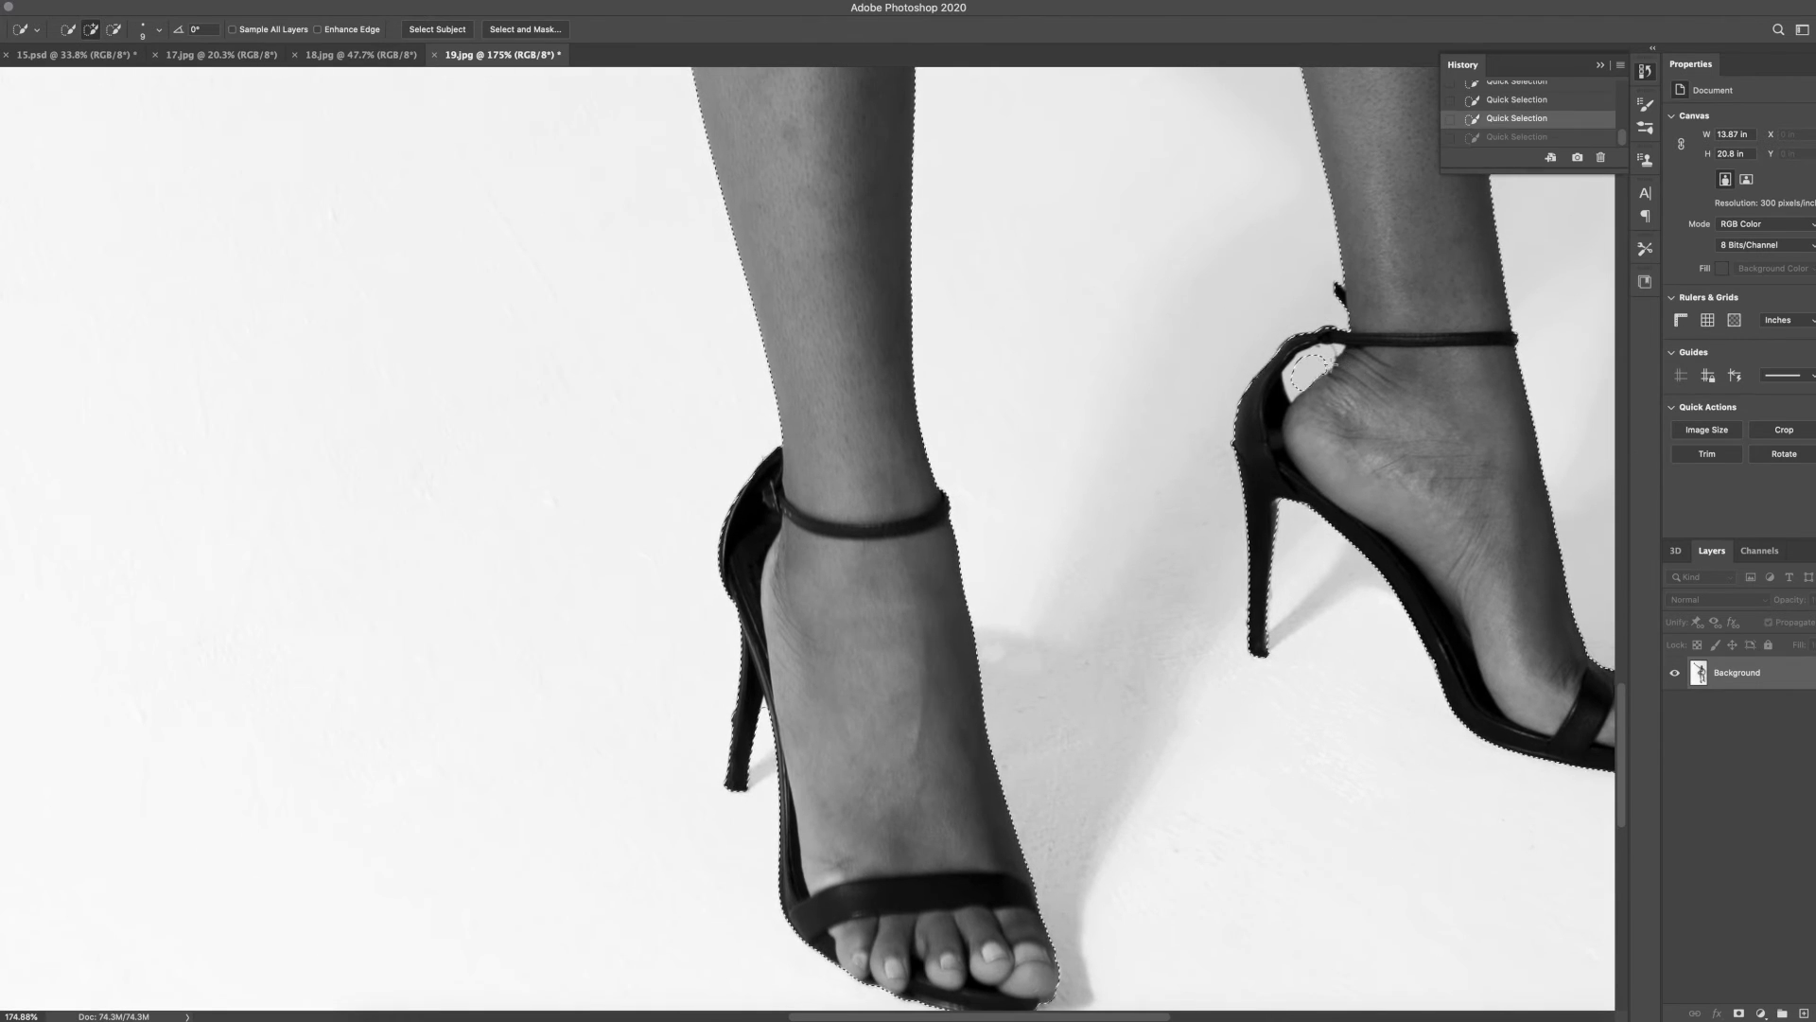
scroll(1357, 365, up, 10)
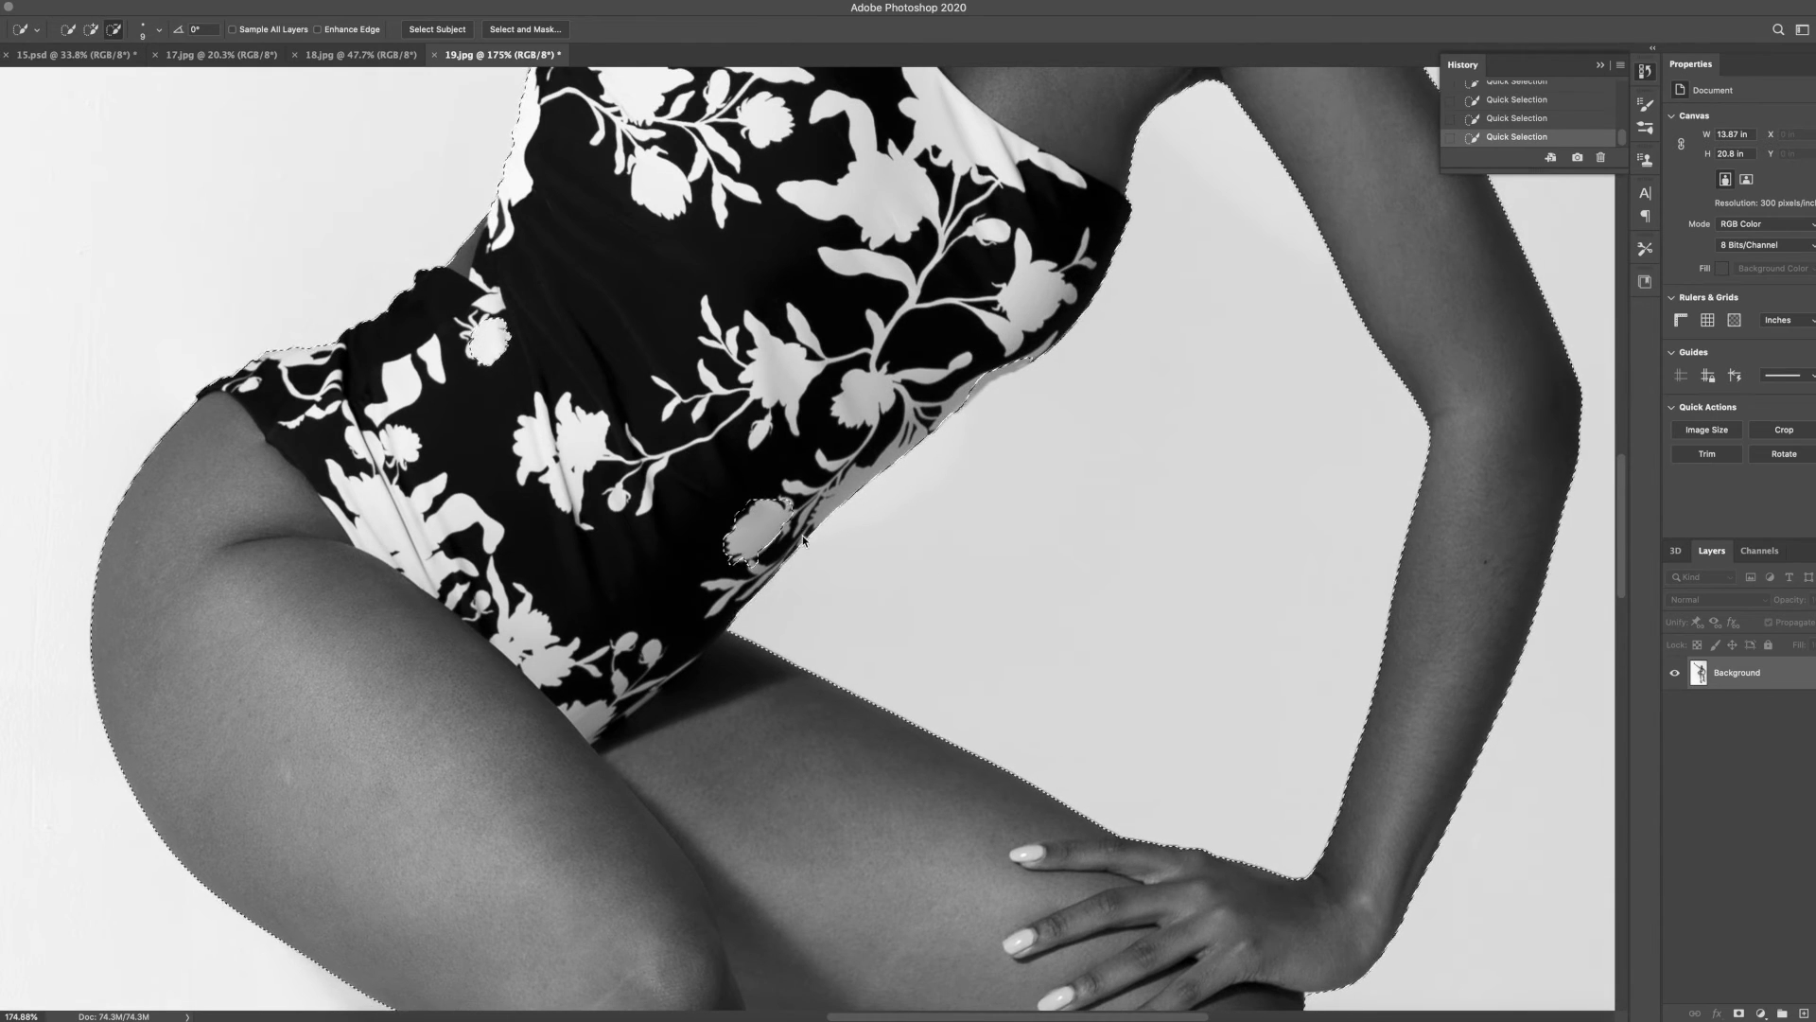
key(ctrl+z)
key(ctrl+shift+z)
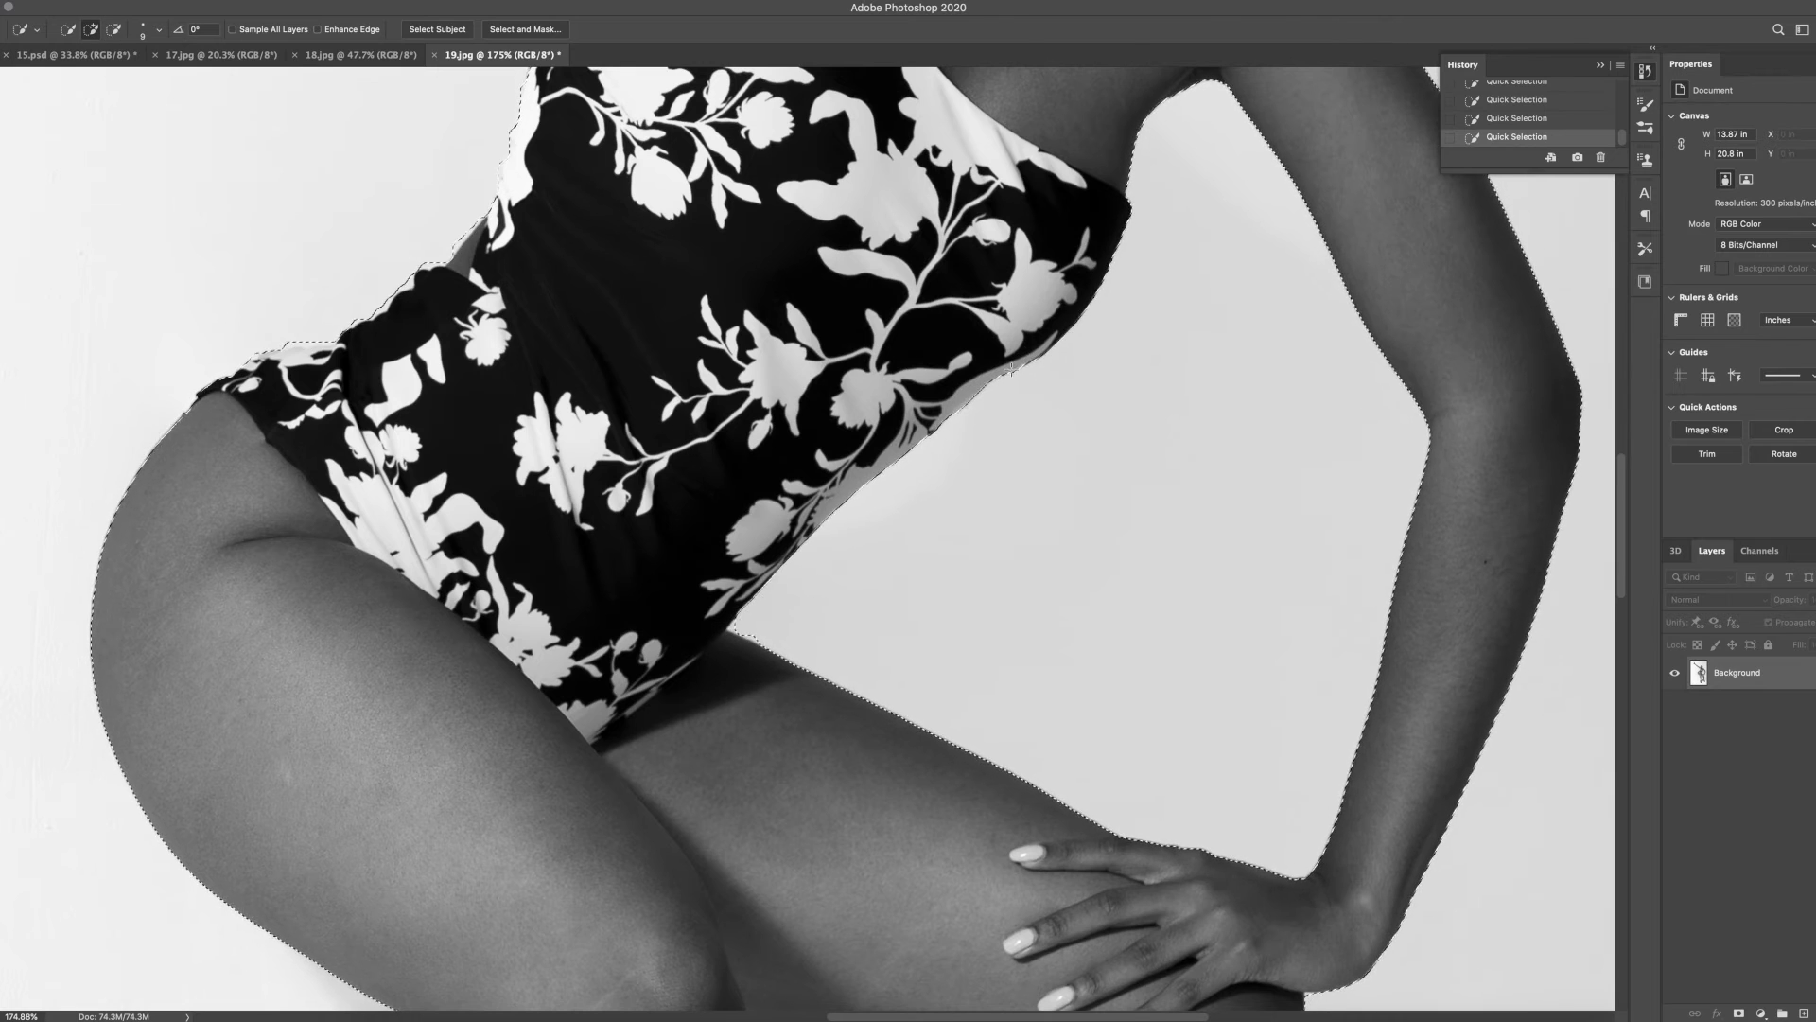
scroll(1147, 372, up, 8)
key(ctrl+0)
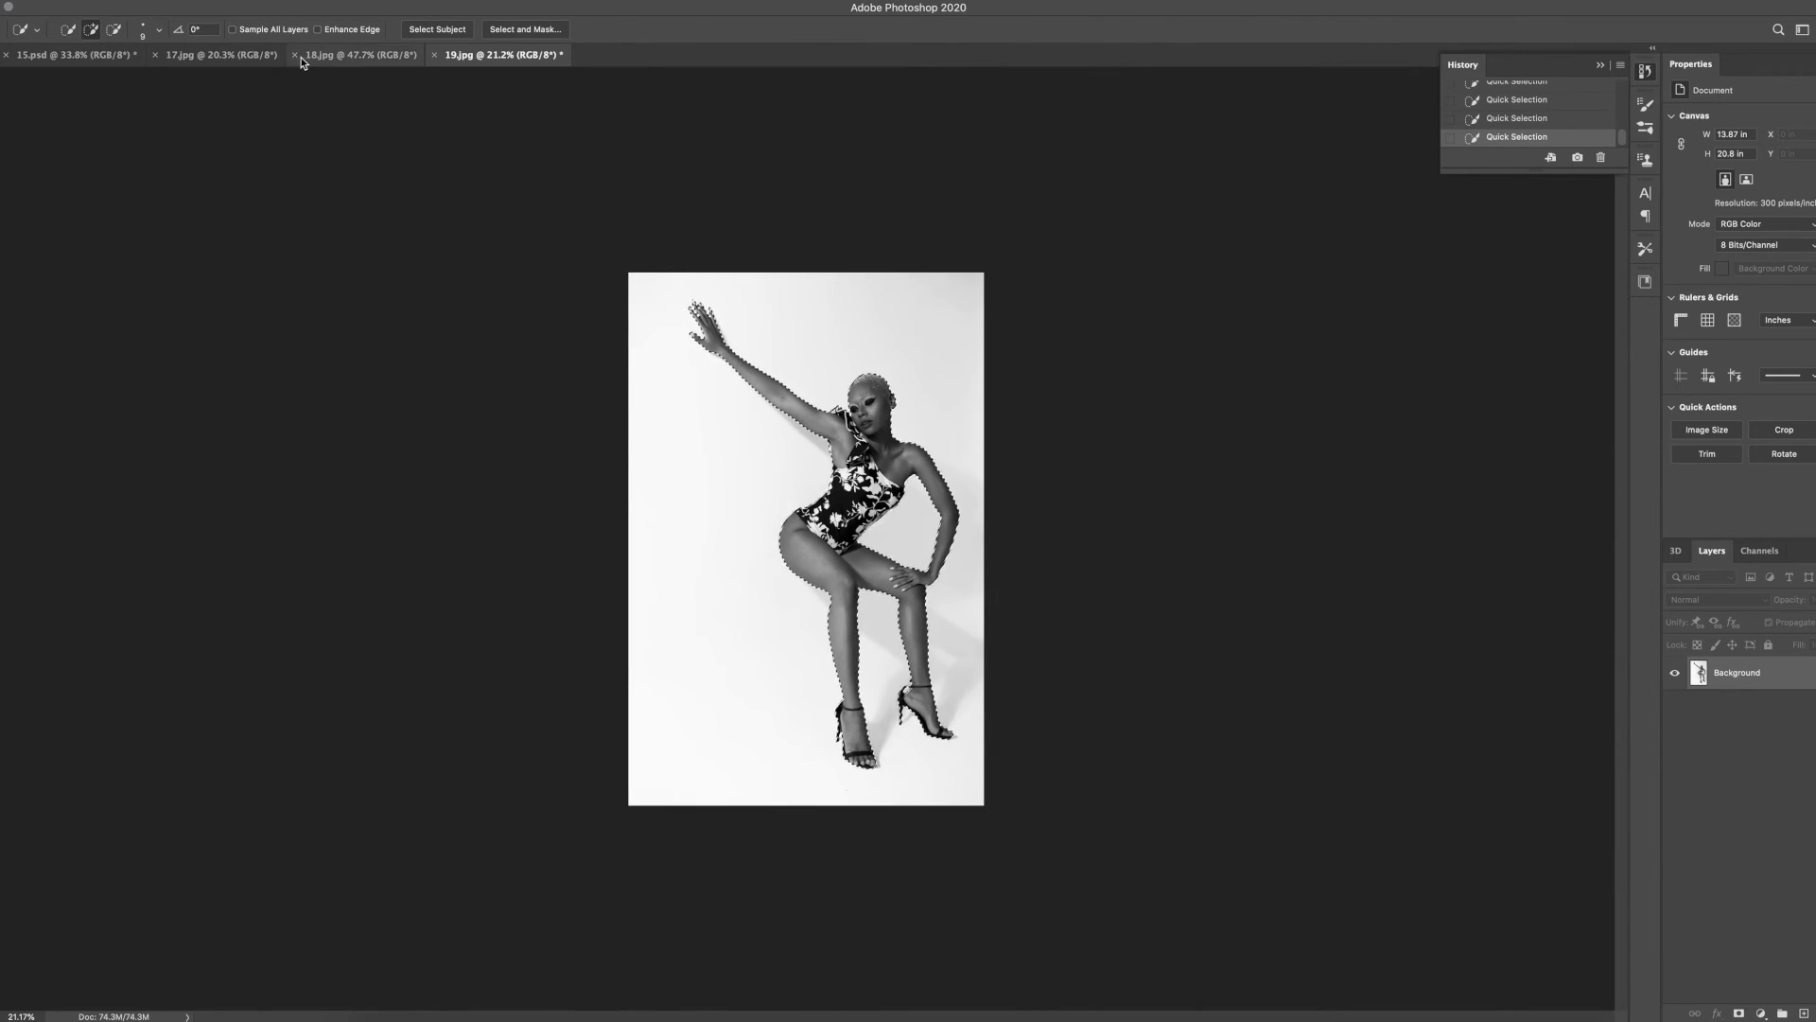
Close 18.jpg and 17.jpg and return to the 15.psd composition
click(295, 55)
click(155, 55)
click(83, 59)
Paste the cut-out model from 19.jpg into 15.psd, scaled and placed near the C, and hide Layer 5
key(super+v)
key(v)
drag(1025, 259, 732, 563)
drag(741, 722, 902, 431)
drag(981, 316, 895, 363)
drag(881, 515, 673, 409)
drag(735, 275, 681, 355)
drag(650, 441, 1060, 469)
key(Return)
click(1676, 672)
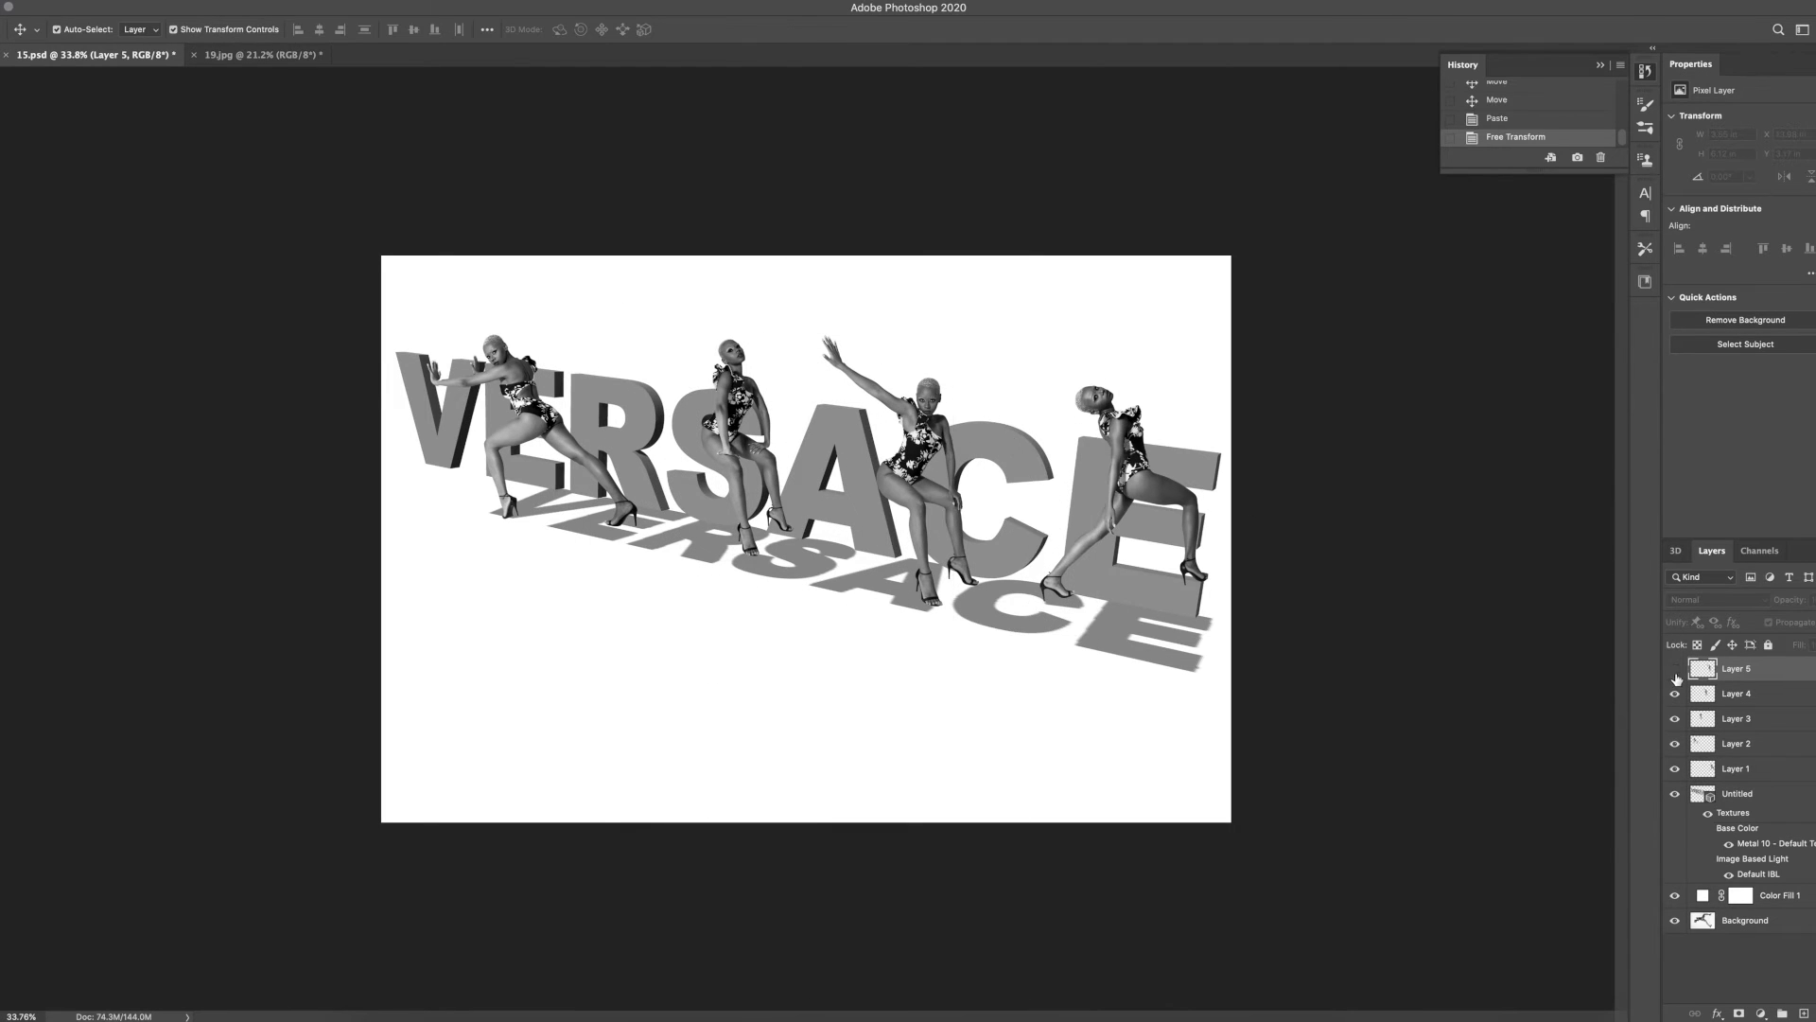
Rotate the Layer 4 model about 26° counterclockwise and place her over the C with her hand against the A
drag(856, 487, 889, 523)
click(1265, 519)
click(875, 525)
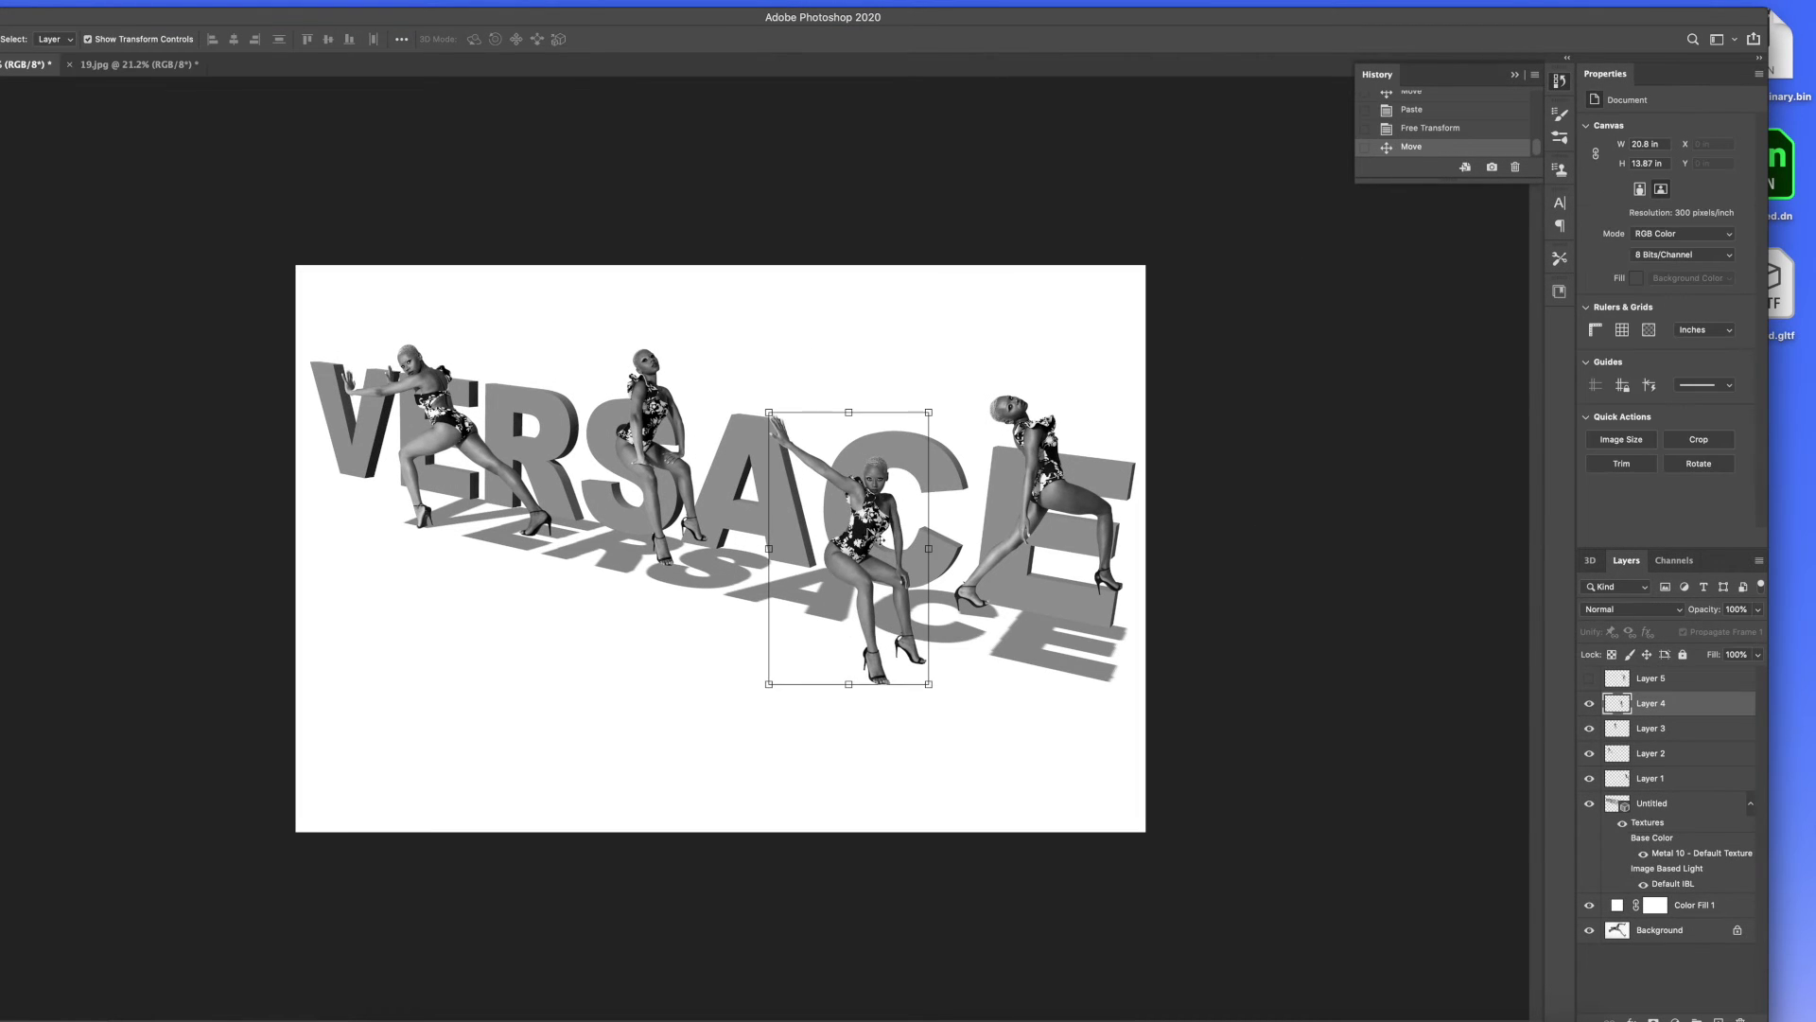
drag(940, 691, 1017, 644)
drag(887, 526, 922, 454)
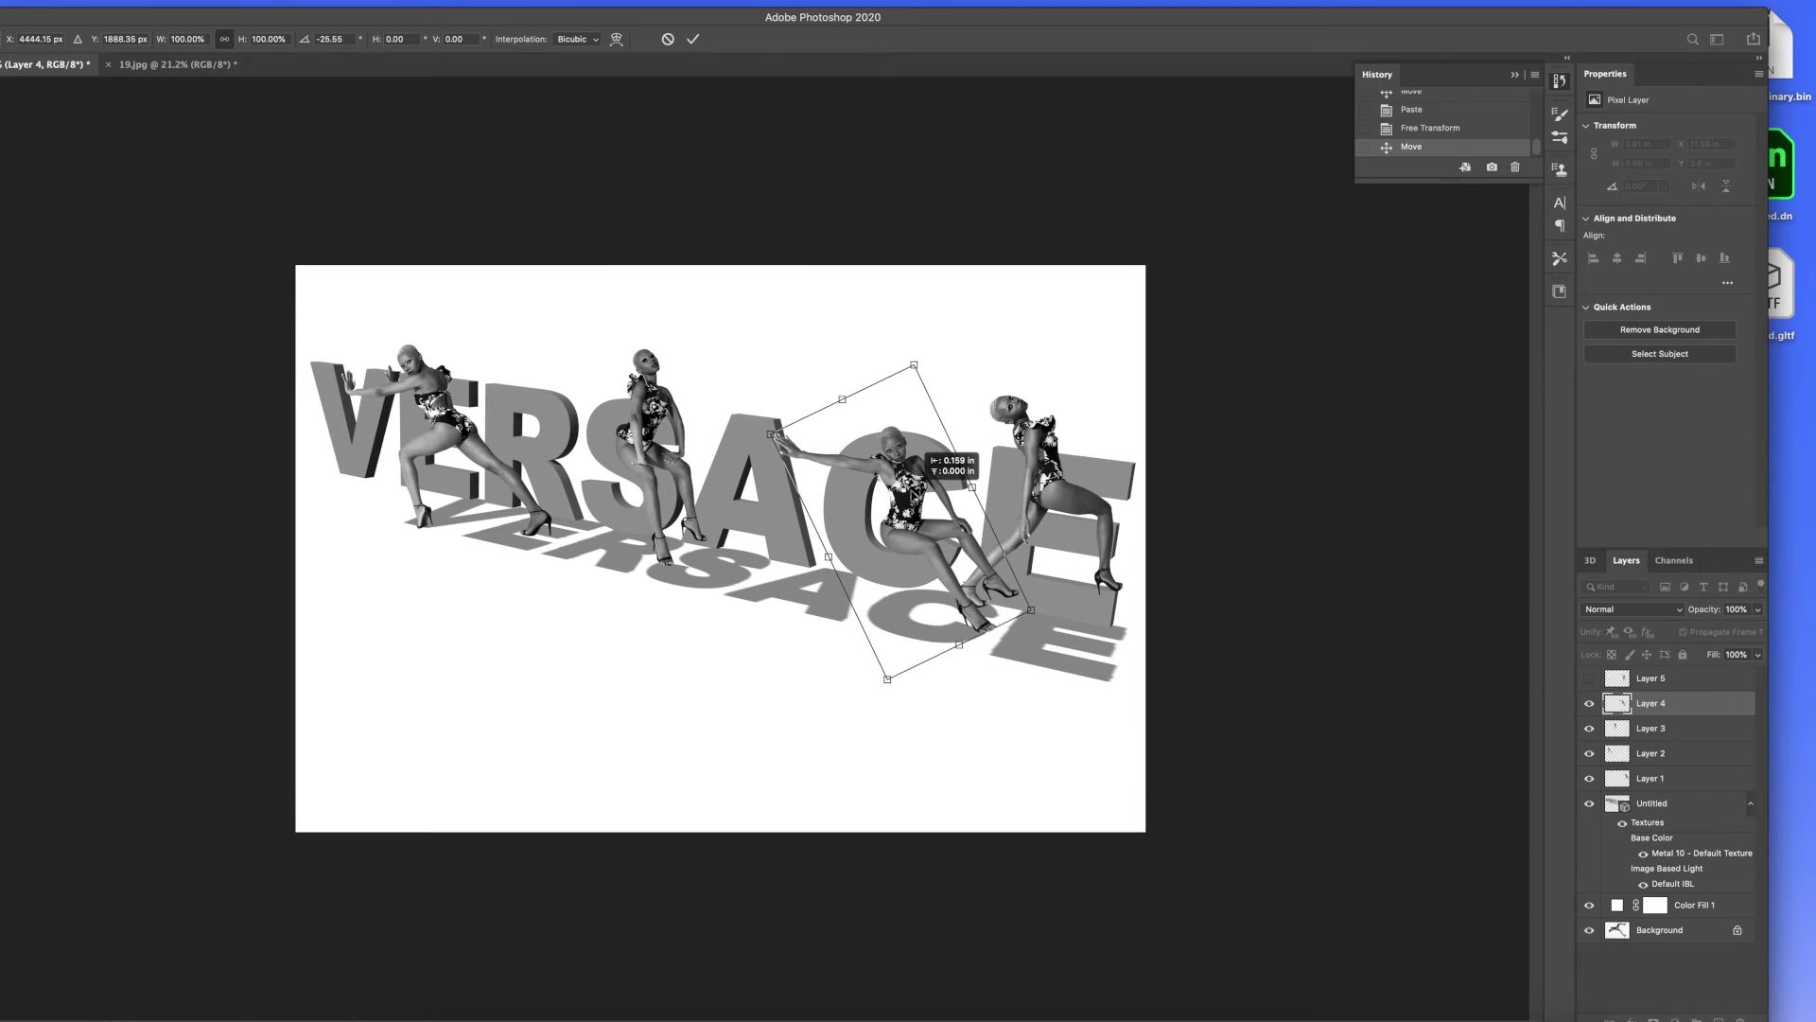
key(Return)
Fine-tune the Layer 4 model's rotation and position so she sits on the C with her hand on the A
click(1249, 560)
click(922, 479)
drag(1030, 425, 1037, 437)
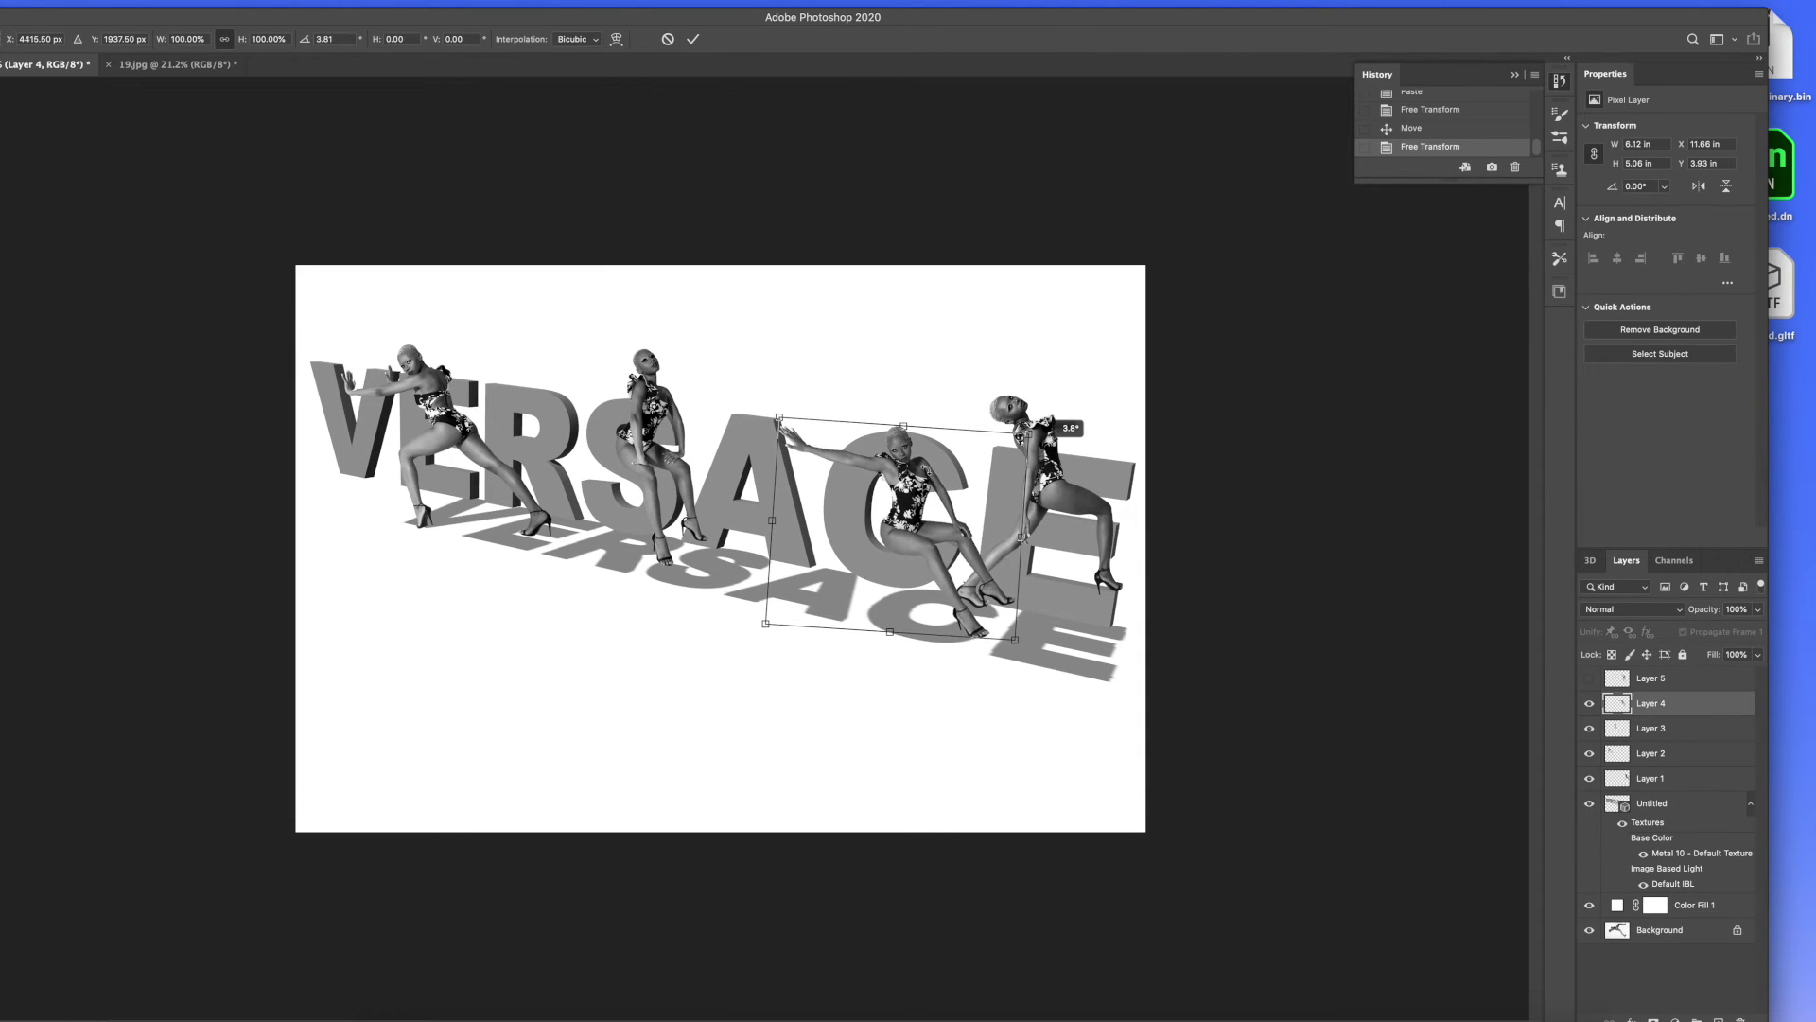
drag(915, 472, 904, 458)
drag(987, 643, 1050, 626)
key(Return)
click(1169, 552)
drag(912, 480, 922, 481)
click(1156, 486)
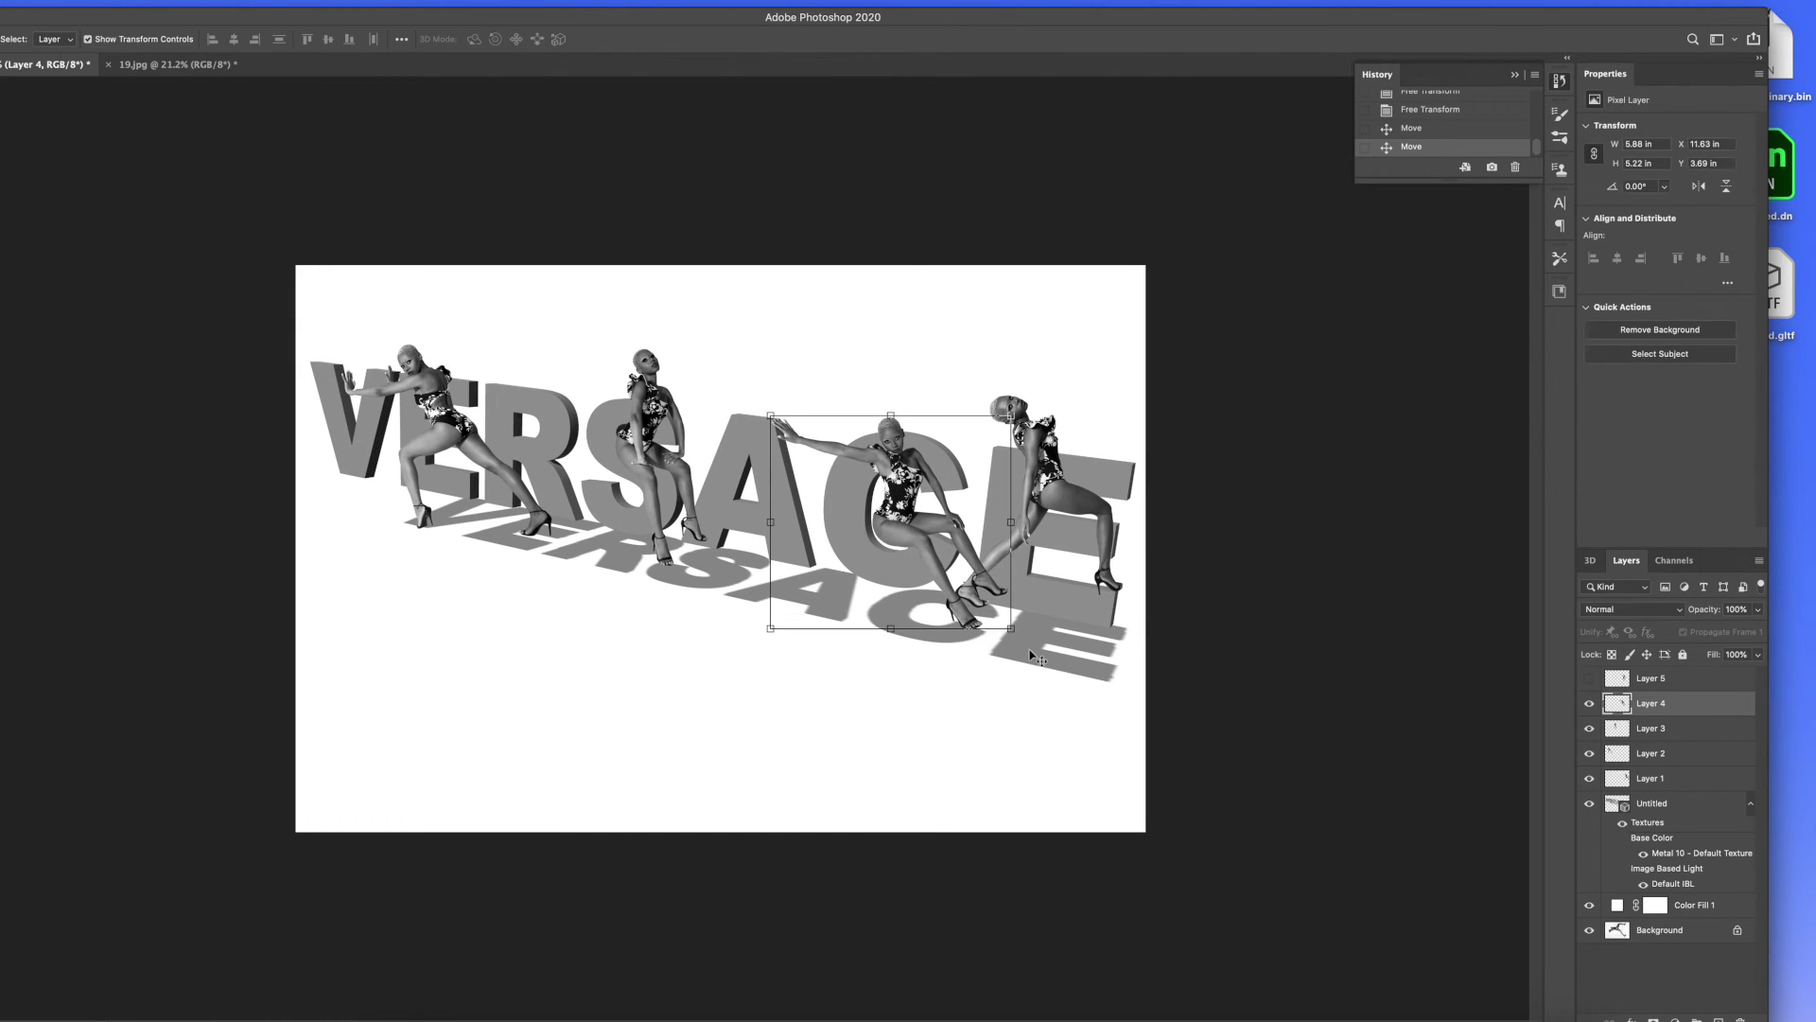
drag(1026, 635, 1021, 642)
drag(902, 501, 902, 505)
key(Return)
Bring Layer 1, the model on the E, to the top of the layer stack
drag(1665, 777, 1673, 749)
drag(1674, 753, 1686, 675)
key(super+z)
key(ctrl+shift+bracketright)
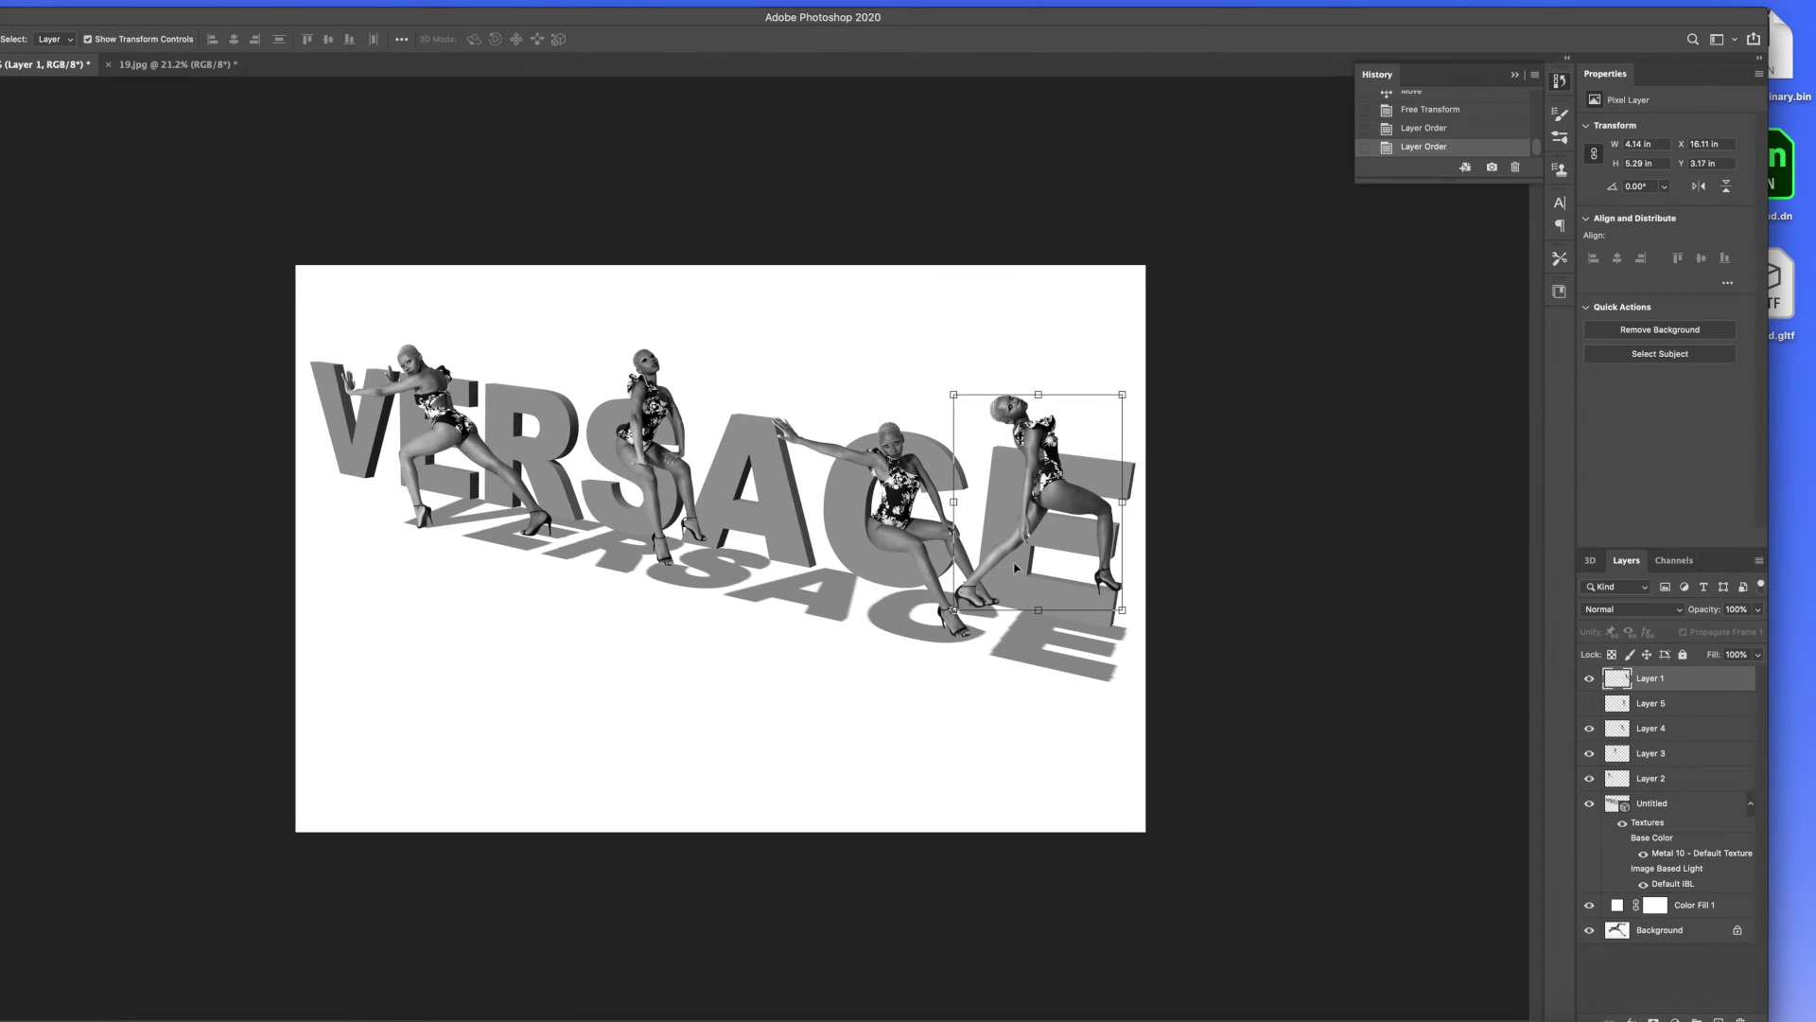
Try small nudges of the models around the E and compare the placements by stepping through the history
click(1156, 588)
mouse_move(1064, 494)
mouse_down()
mouse_move(1084, 494)
mouse_move(1030, 498)
mouse_move(1065, 498)
mouse_up()
click(1459, 129)
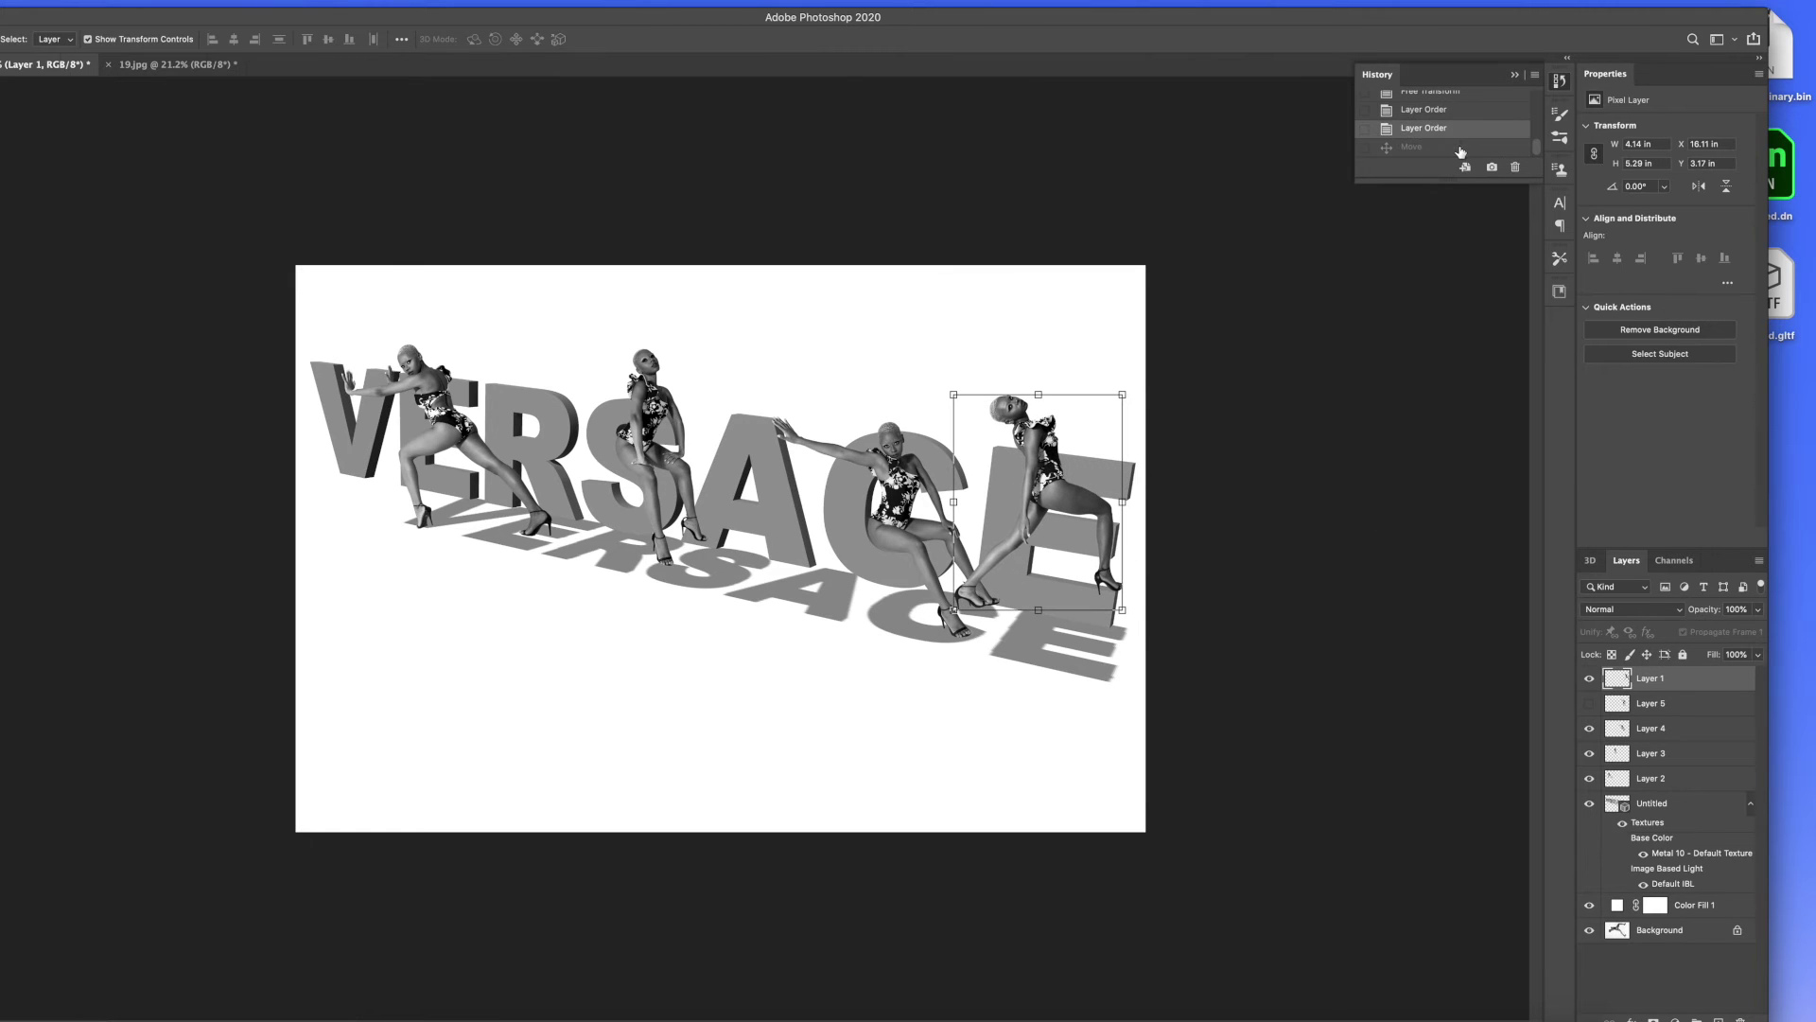
click(1459, 147)
click(1460, 131)
click(1199, 543)
drag(959, 547, 961, 546)
click(1267, 643)
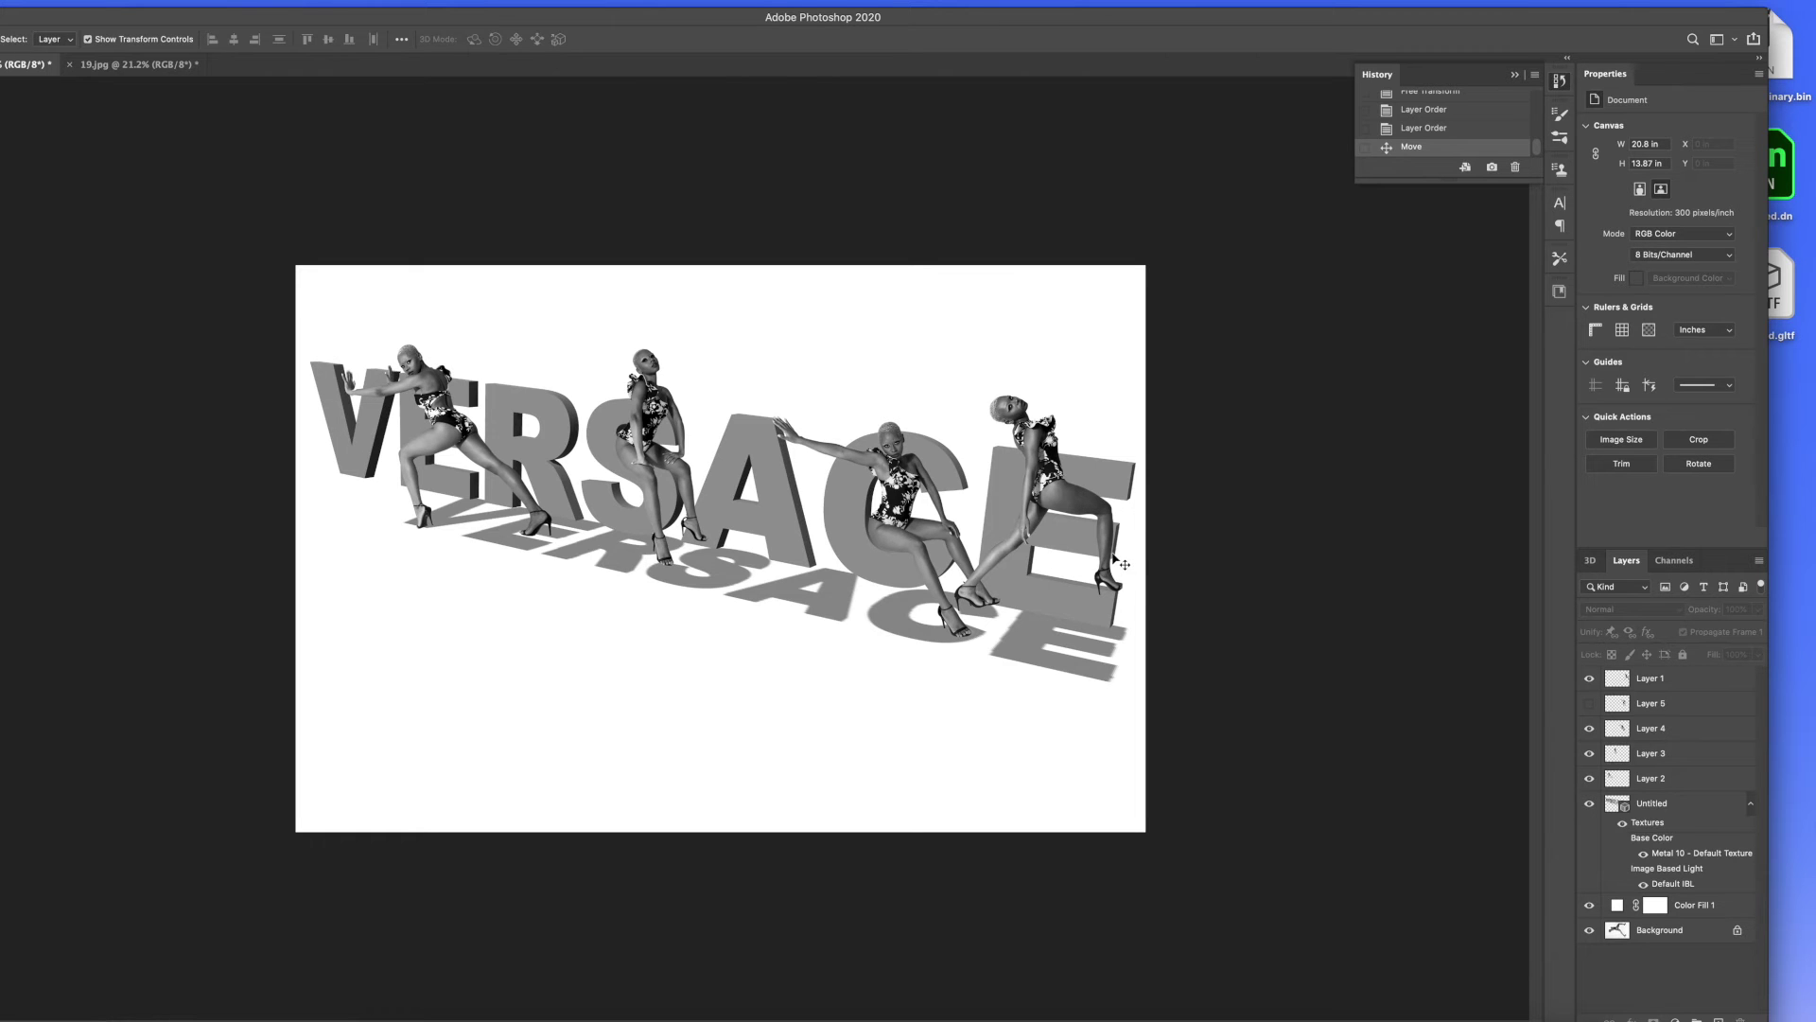
Lower and tilt the model on the E, and move Layer 1 beneath the other models' layers
drag(1058, 501, 1052, 509)
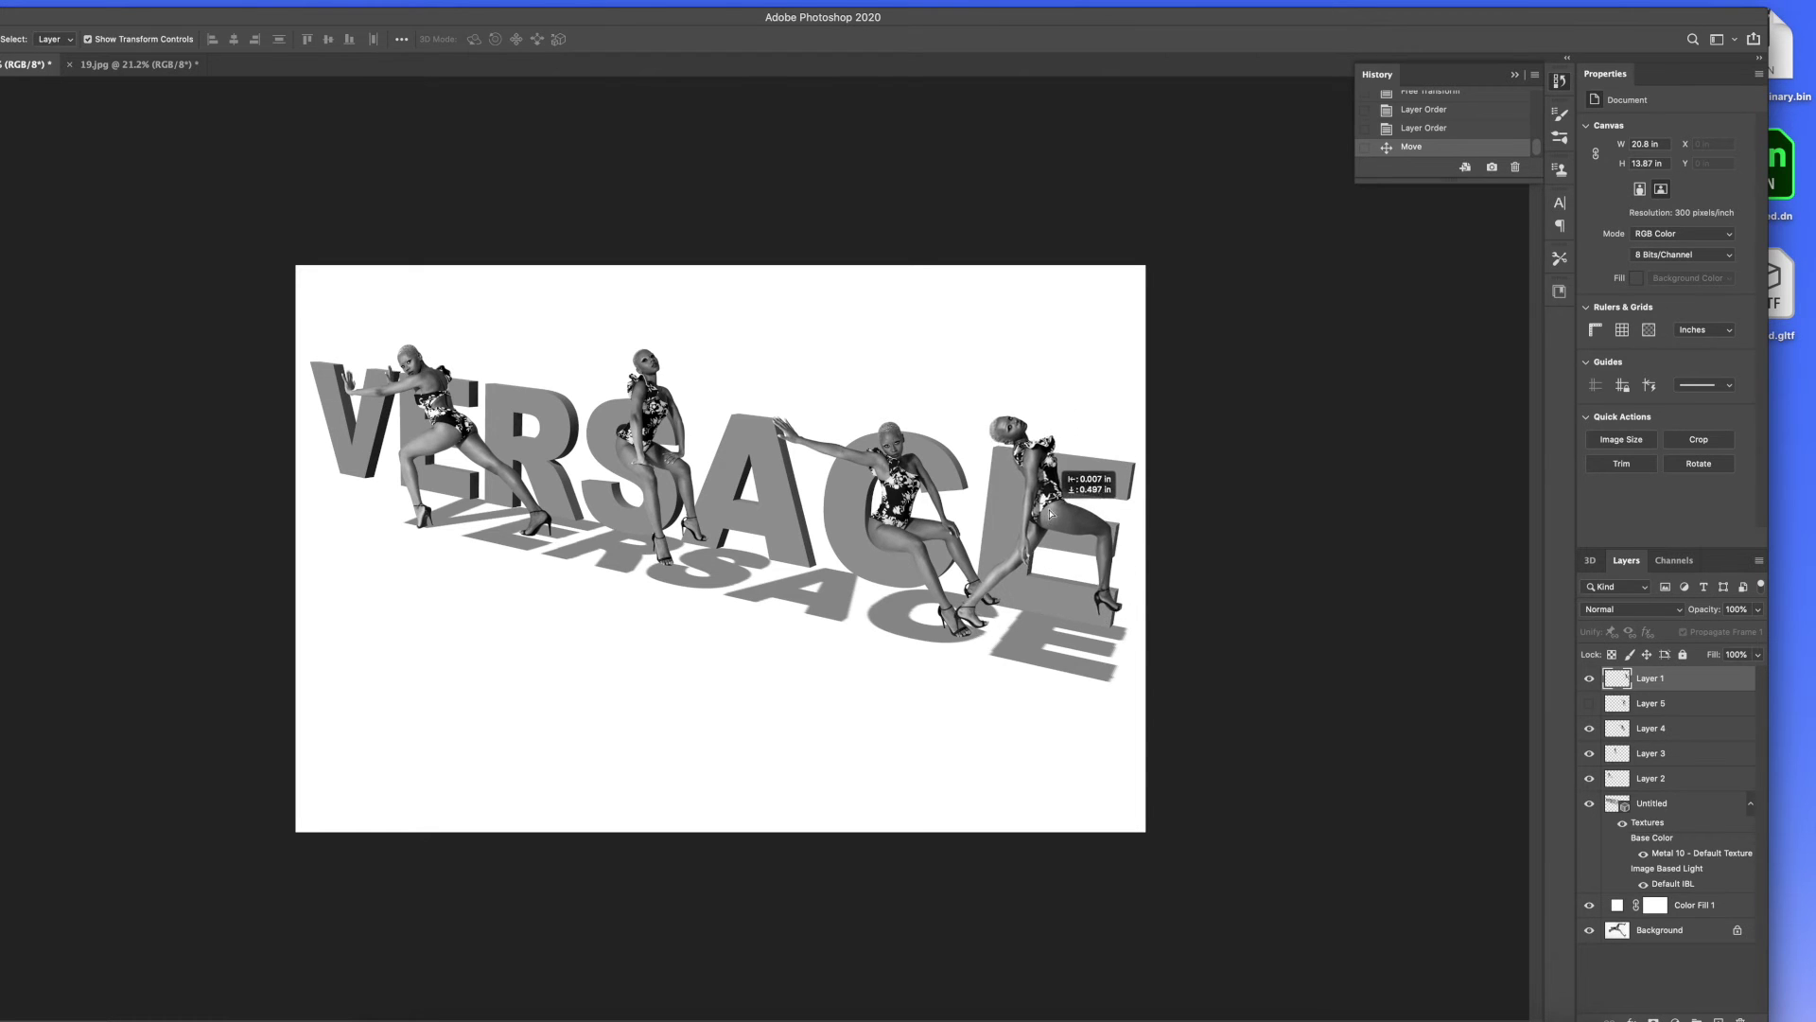
key(ctrl+t)
drag(1133, 650, 1162, 624)
drag(1103, 581, 1093, 581)
drag(1667, 678, 1667, 787)
click(1042, 574)
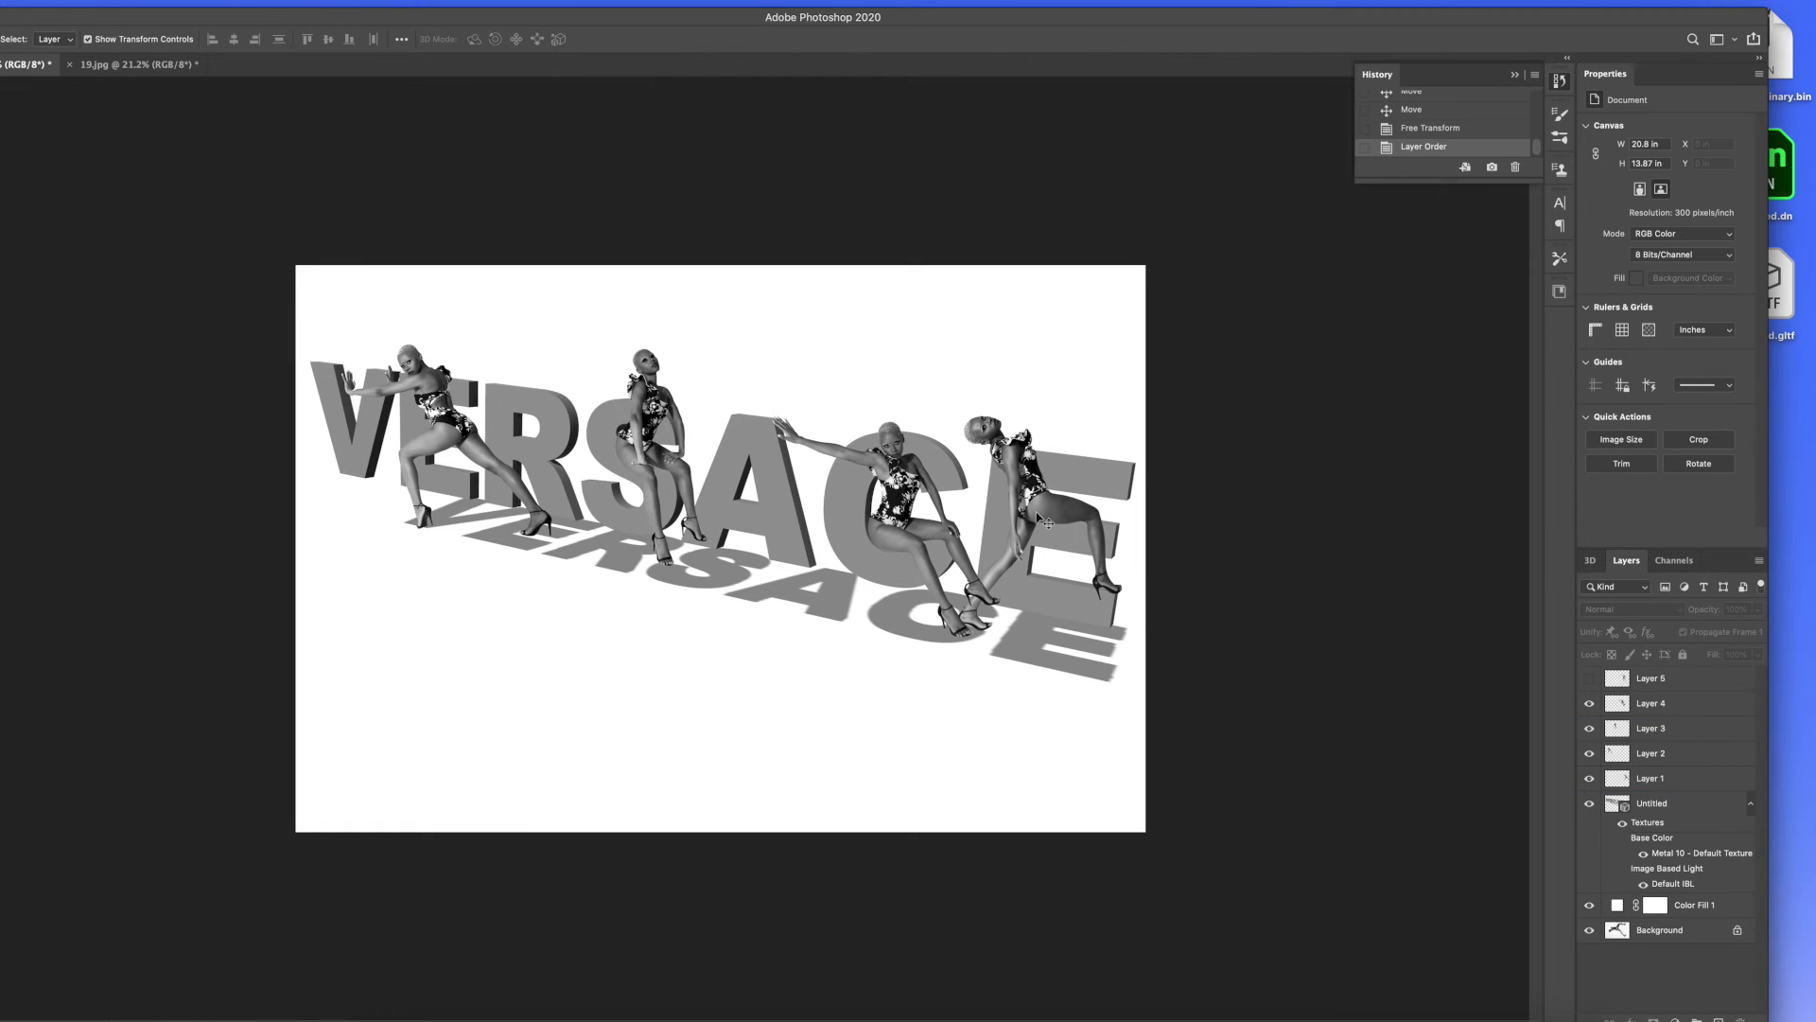
Tilt the Layer 1 model about 18° counterclockwise, scale her to 94.73%, and place her against the E
key(ctrl+t)
drag(1159, 653, 583, 439)
drag(397, 324, 432, 335)
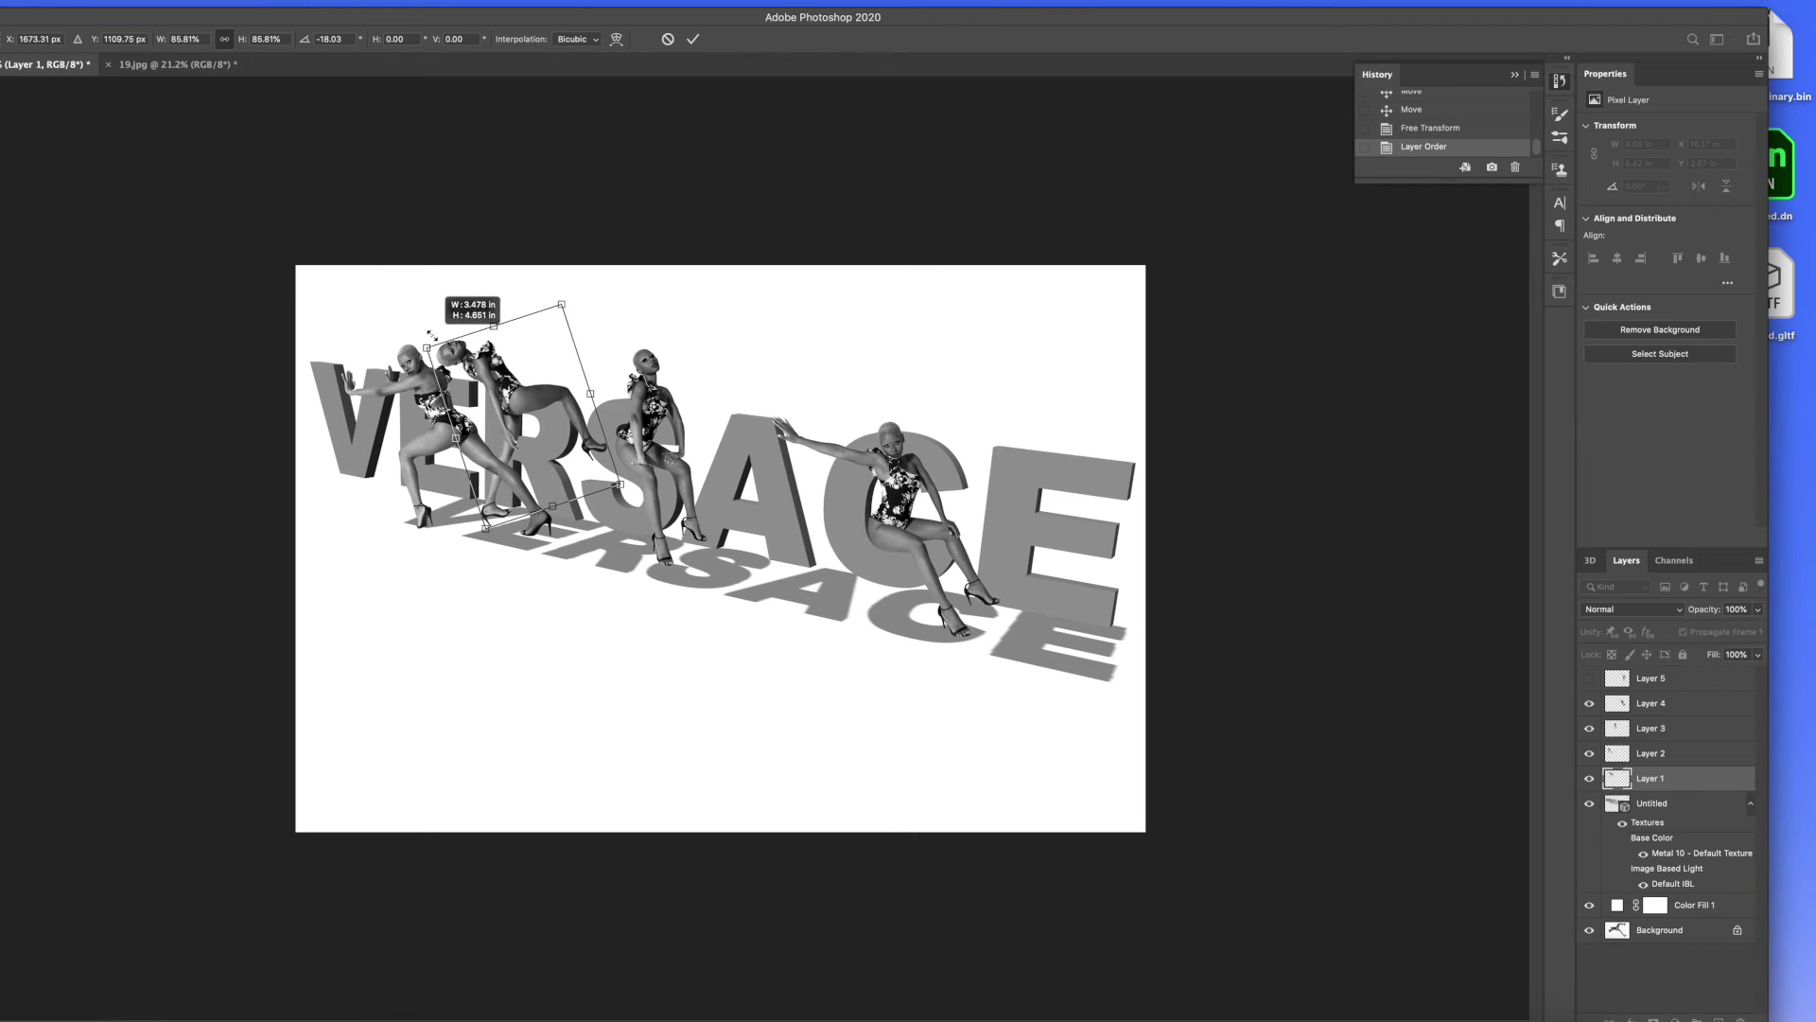
drag(555, 400, 1072, 541)
drag(1080, 439, 1088, 416)
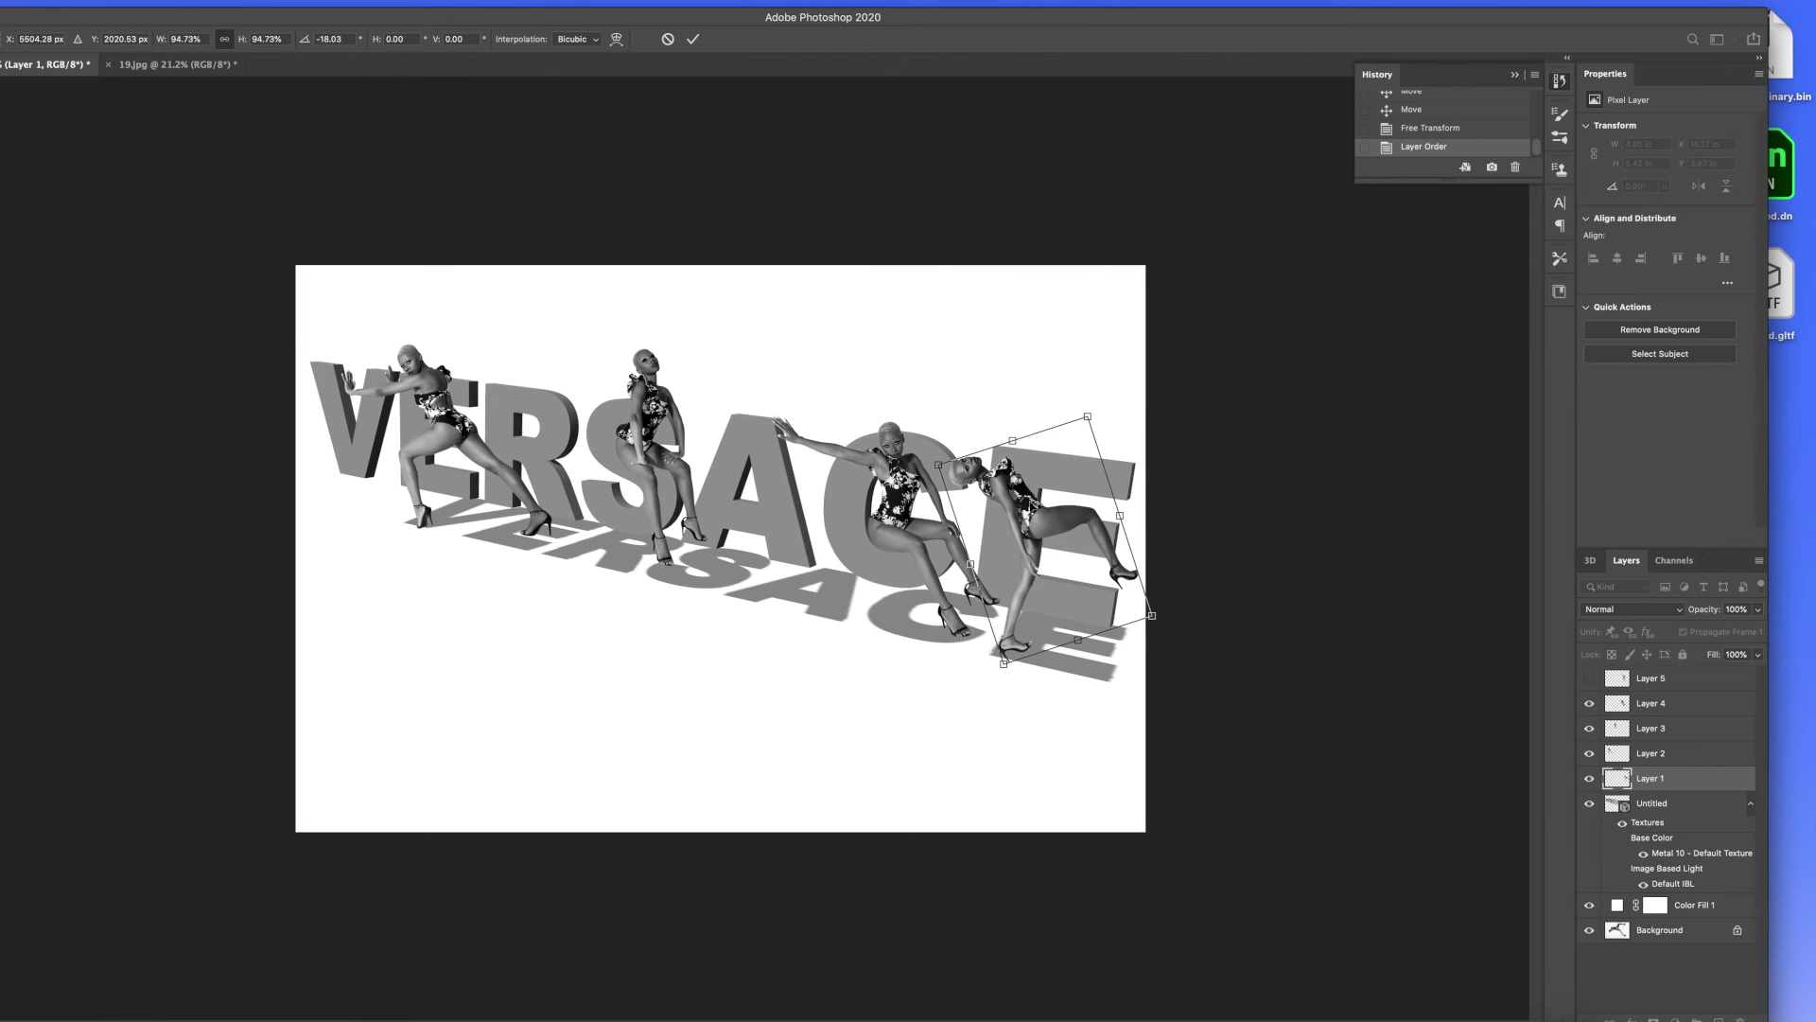
drag(1031, 505, 1082, 520)
key(Return)
click(1288, 511)
click(1262, 529)
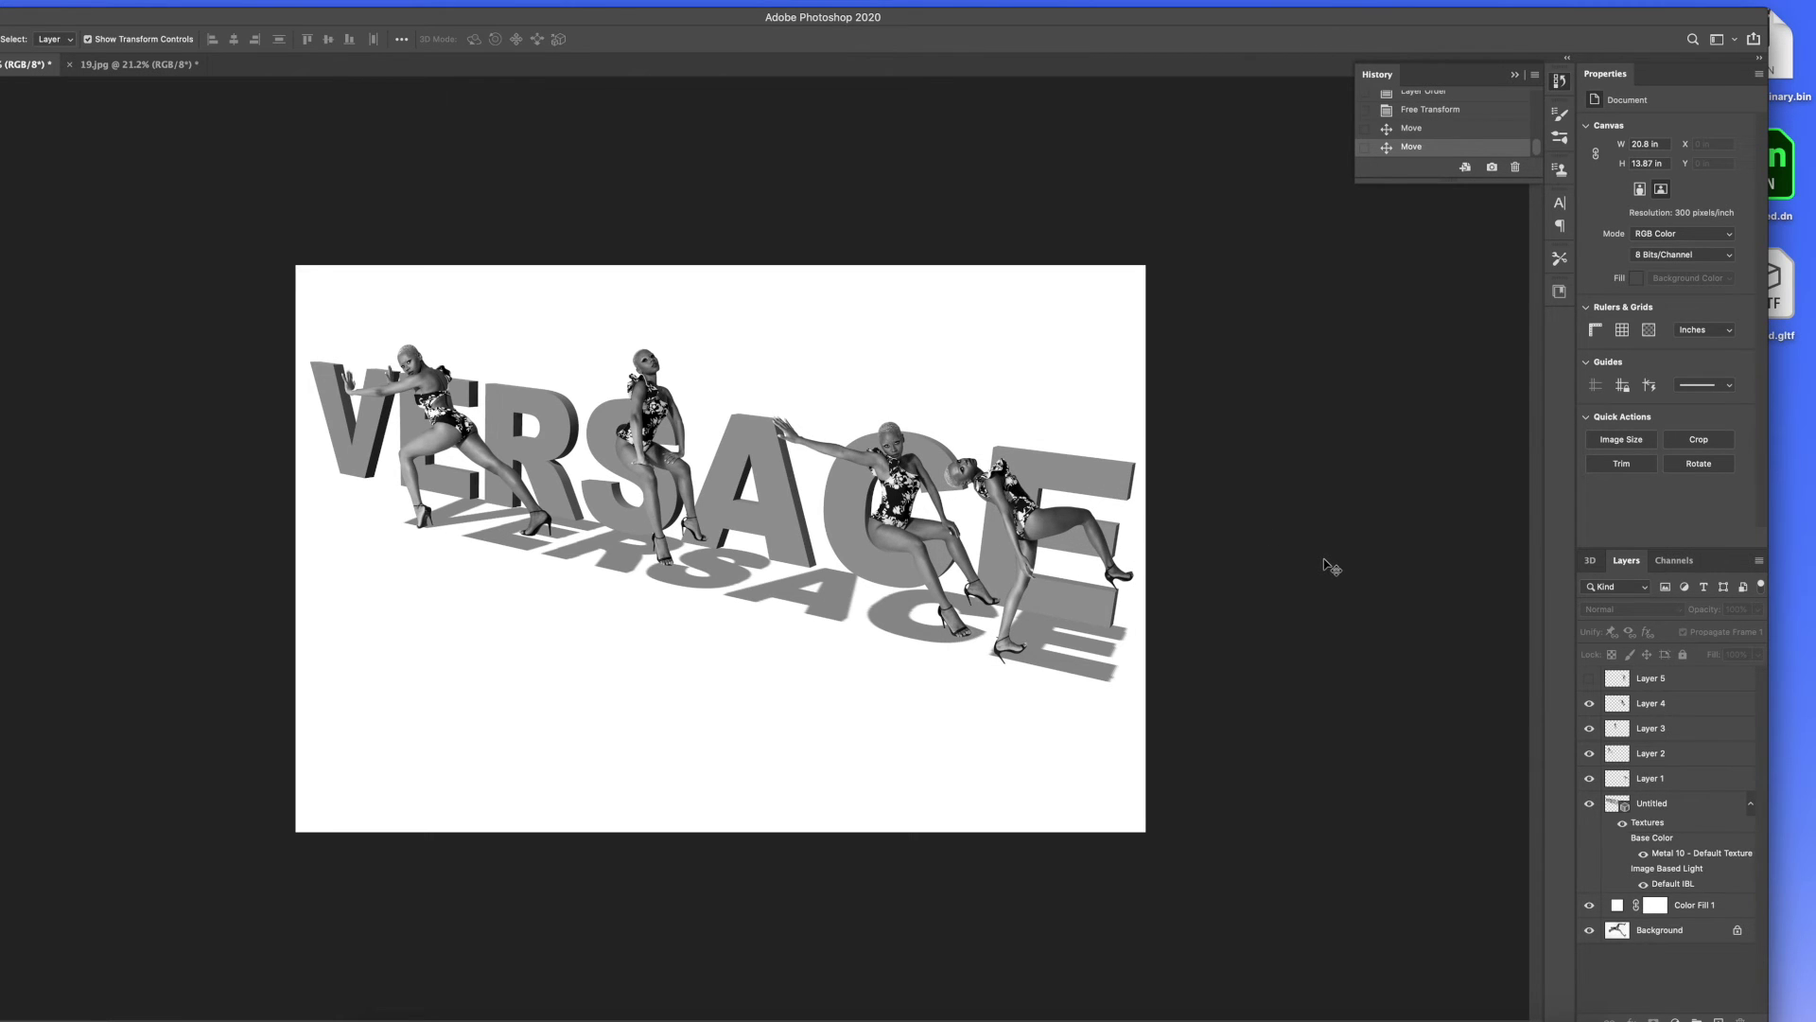
Enlarge the tilted Layer 1 model slightly and move her up above the gap between the C and the E
click(1047, 517)
drag(1134, 458, 1148, 443)
drag(1099, 514, 1087, 518)
key(Return)
click(1192, 501)
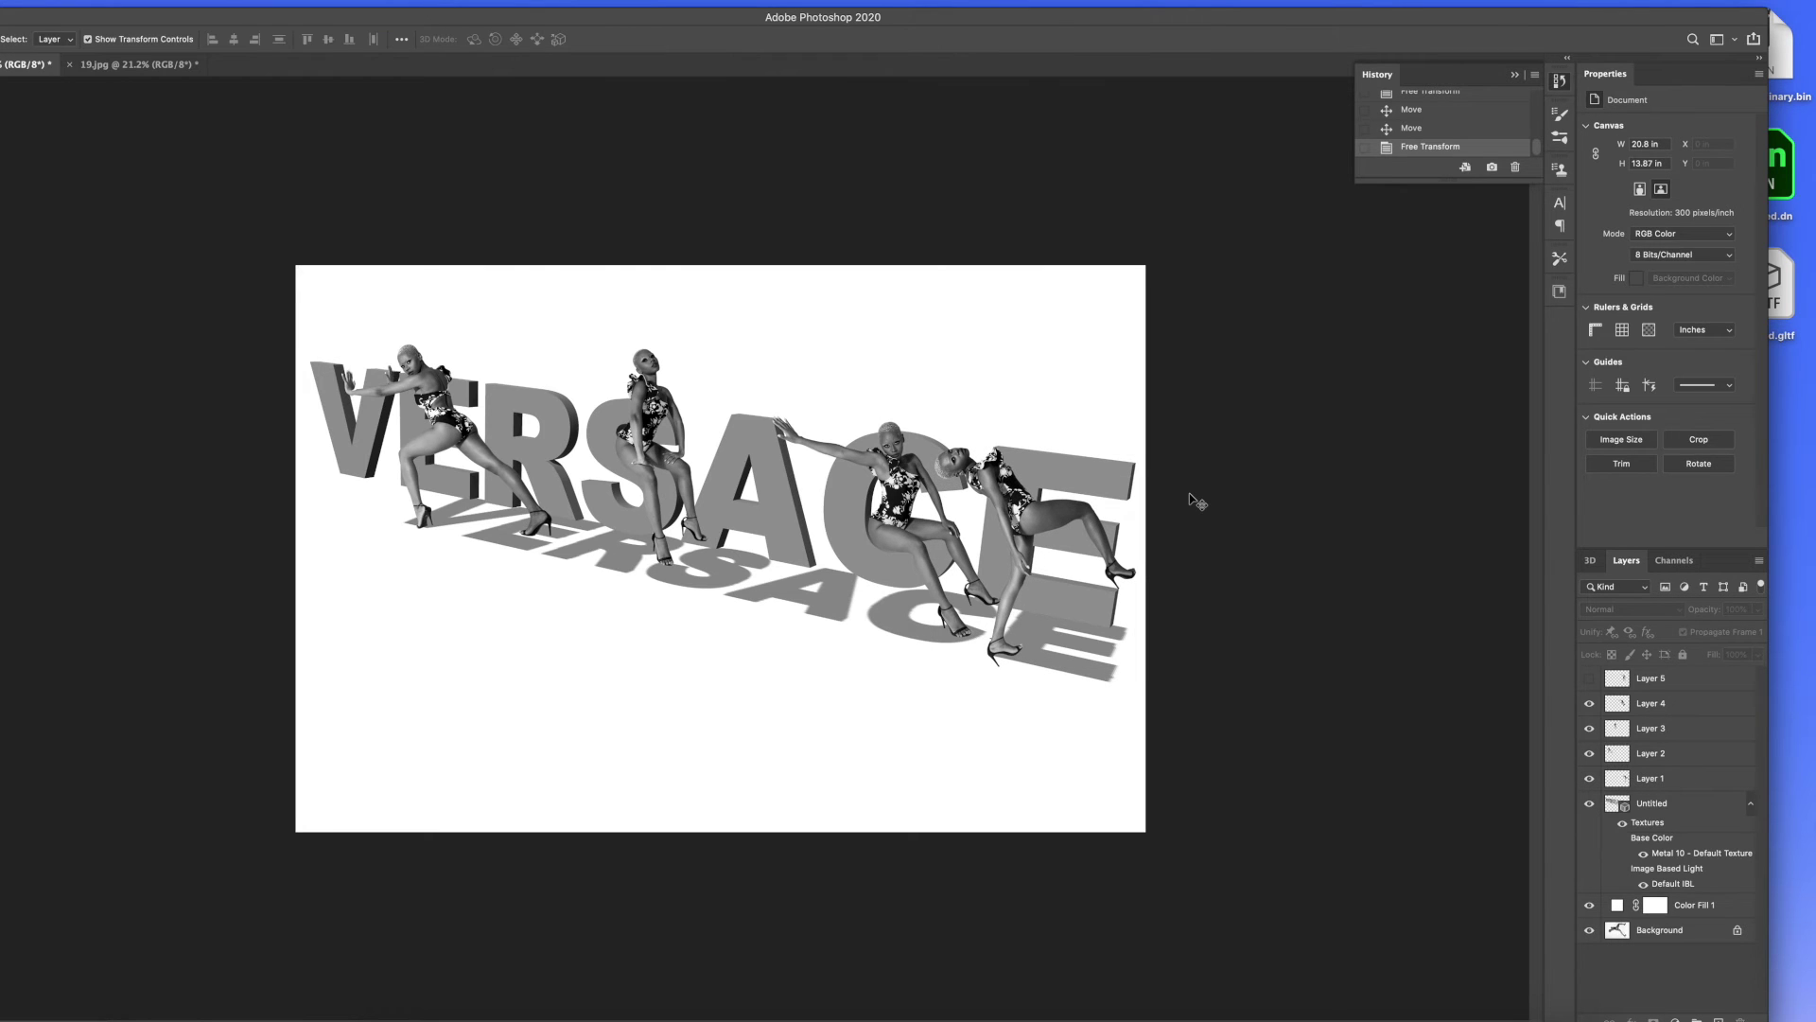
drag(1096, 489, 965, 347)
click(1204, 503)
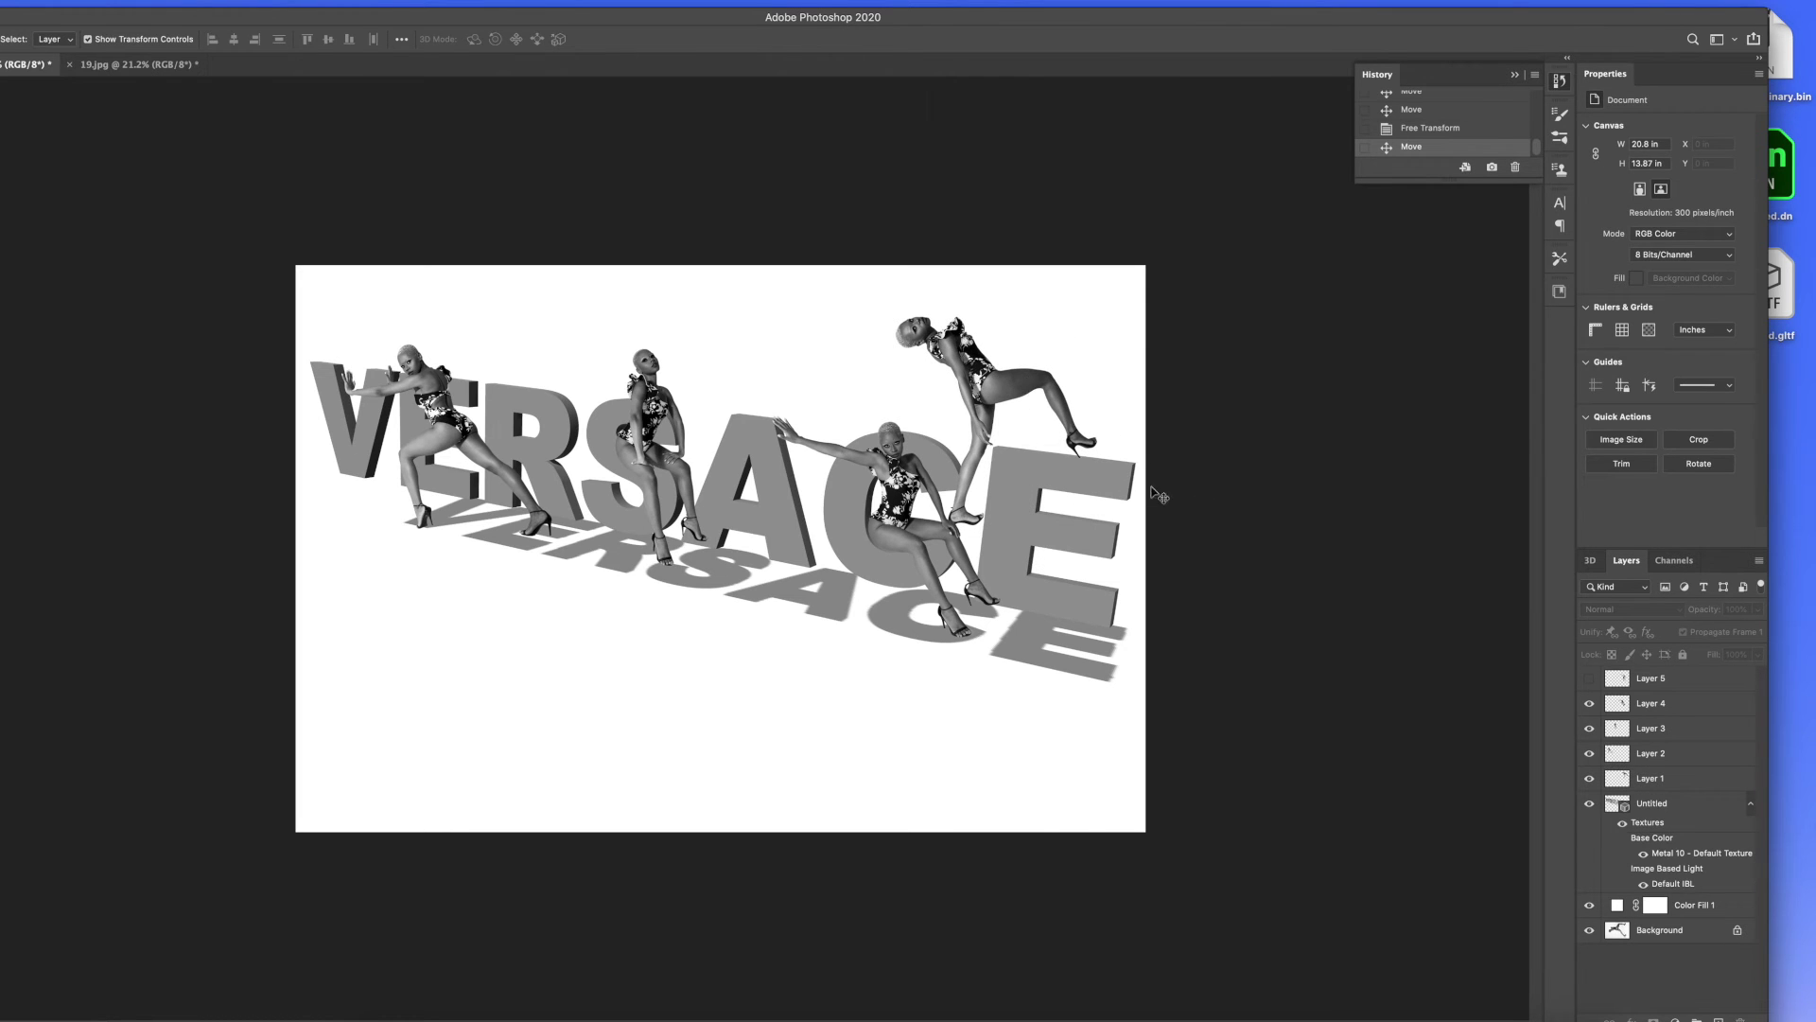
Try several rotations and positions for the Layer 1 model above the C and the E
click(1086, 445)
key(ctrl+t)
drag(1105, 490, 1195, 376)
drag(1044, 454, 1011, 421)
drag(1151, 368, 1102, 308)
drag(1011, 406, 977, 383)
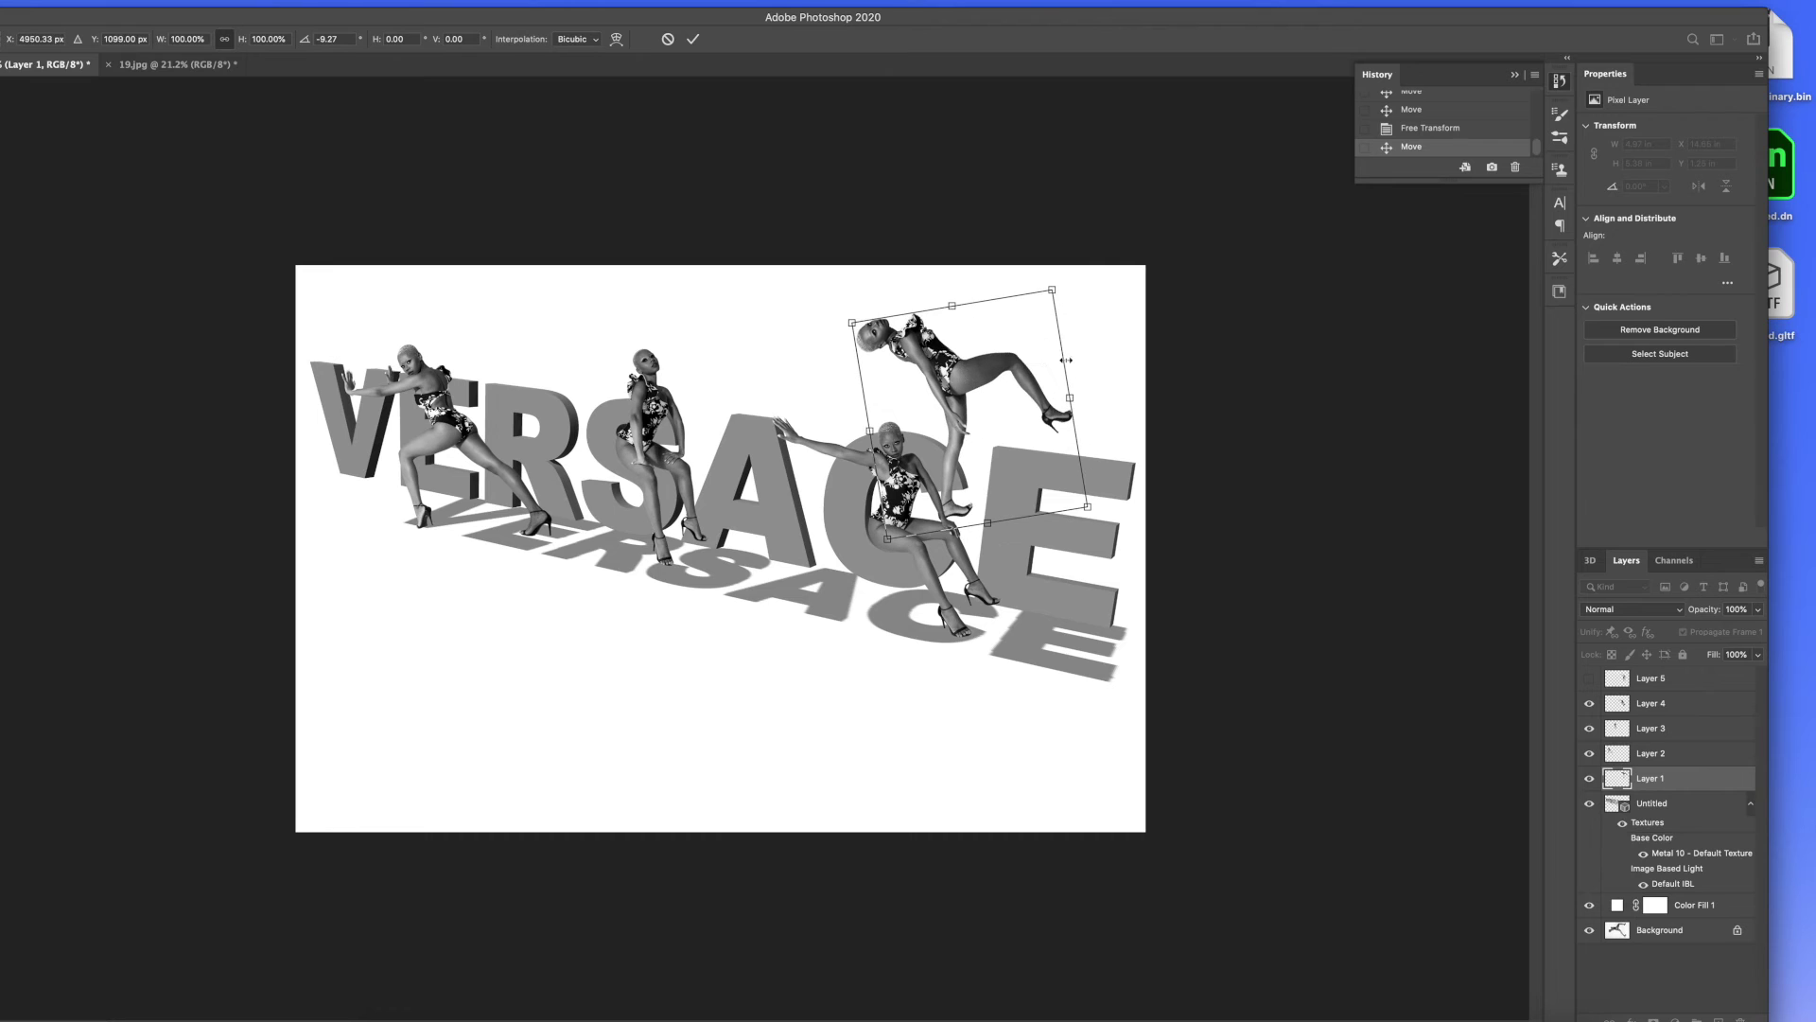
drag(1086, 376, 1091, 397)
mouse_move(981, 379)
mouse_down()
mouse_move(982, 405)
mouse_move(986, 381)
mouse_up()
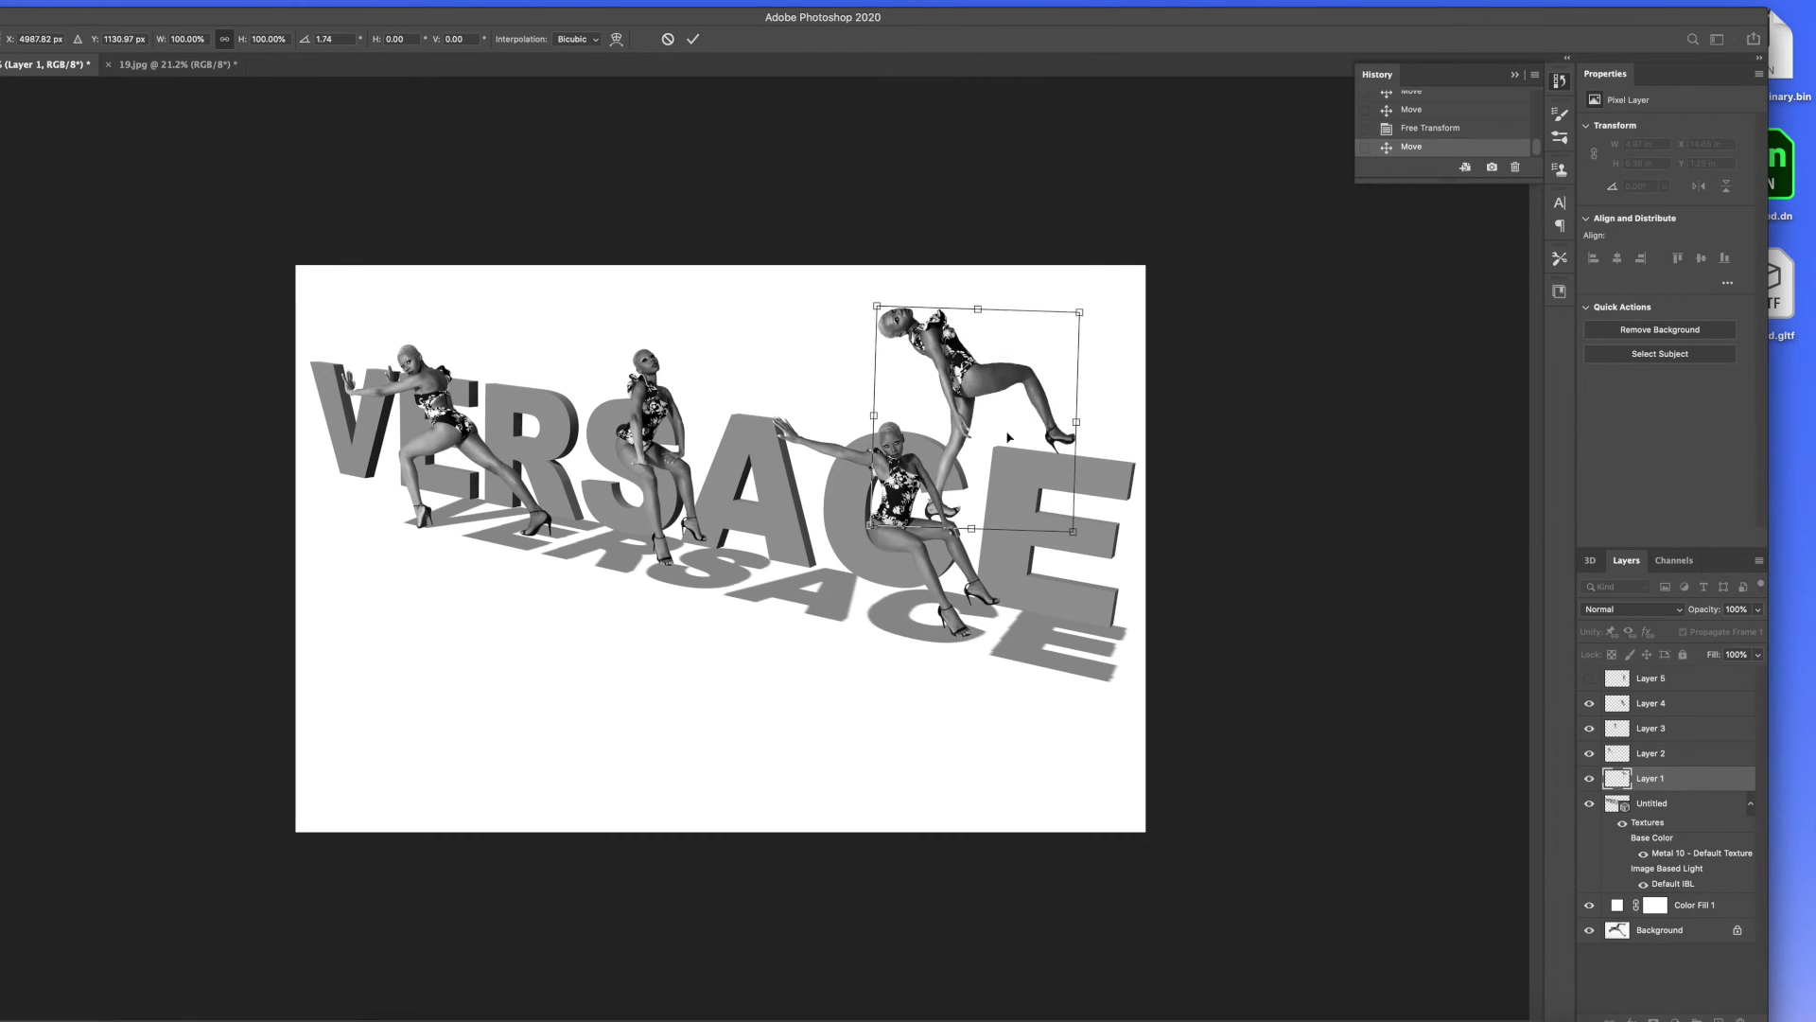
drag(1090, 409, 1051, 410)
drag(867, 502, 949, 480)
key(Return)
Try tilting the raised Layer 1 model about 7° counterclockwise, and scale her to 96.88%
click(1101, 449)
drag(1052, 416, 1054, 400)
click(919, 484)
click(951, 465)
drag(893, 522, 906, 532)
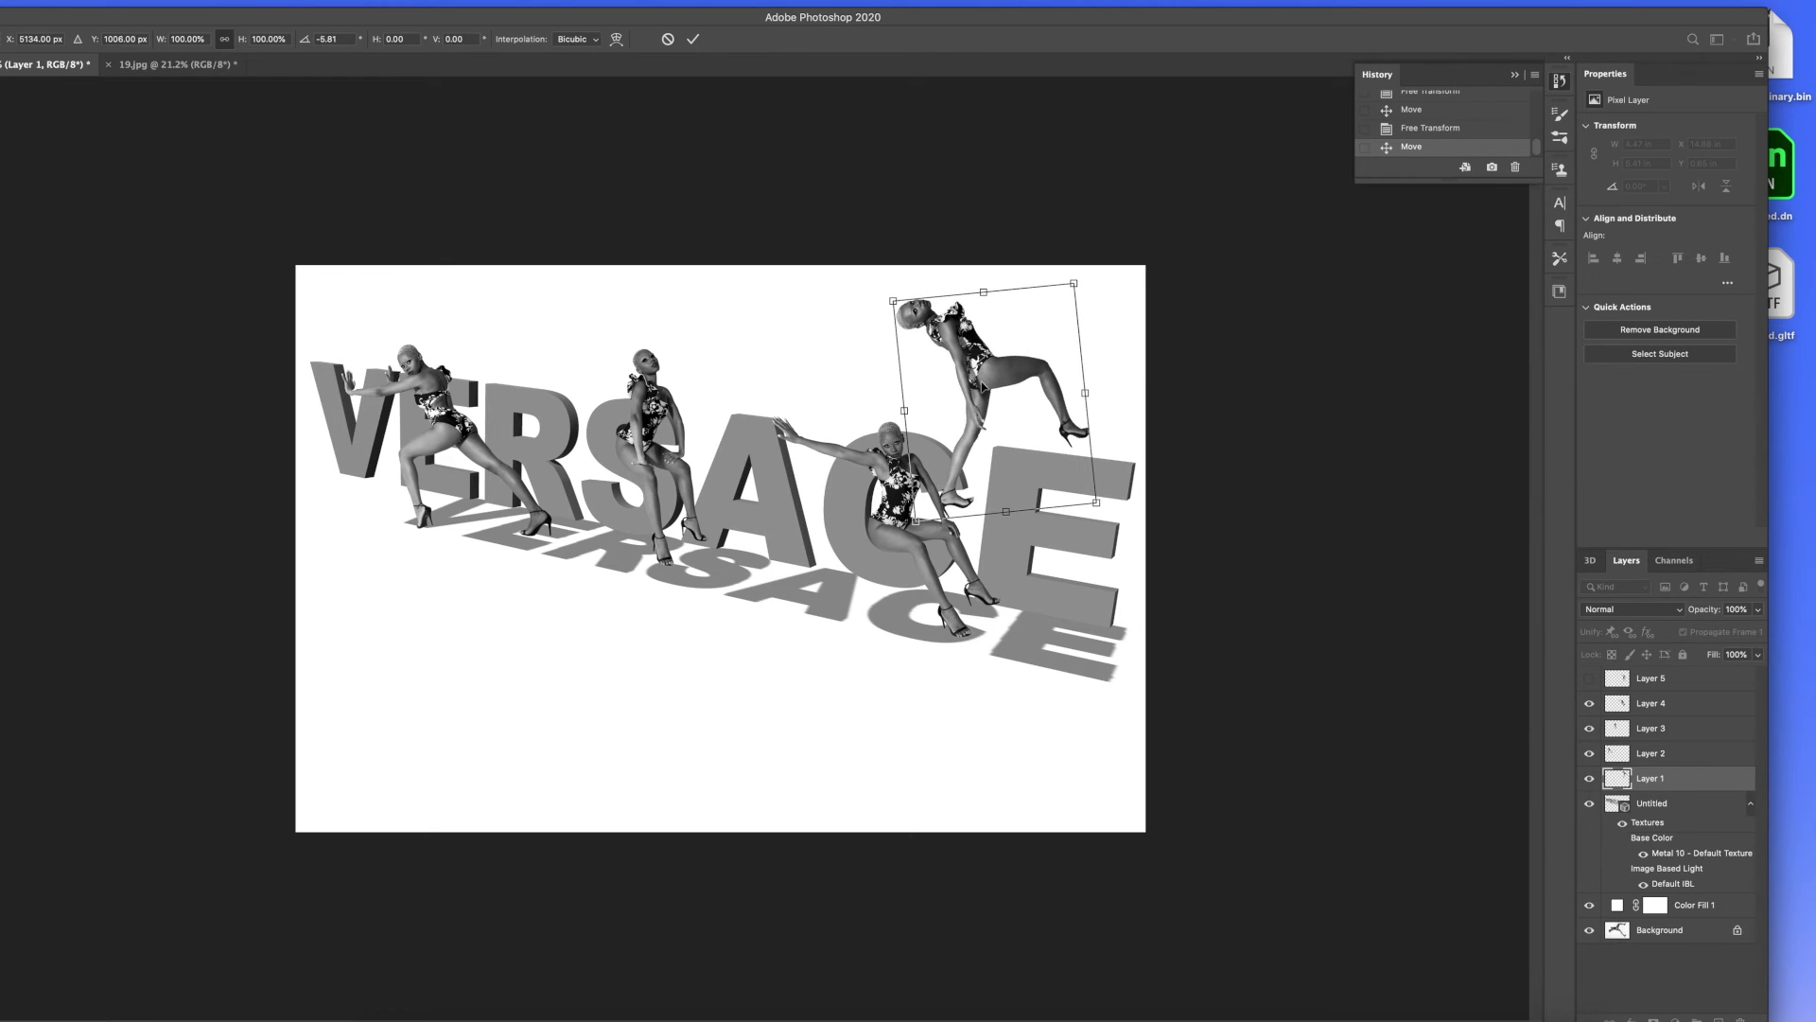
mouse_move(990, 377)
mouse_down()
mouse_move(961, 401)
mouse_move(1022, 382)
mouse_up()
key(Return)
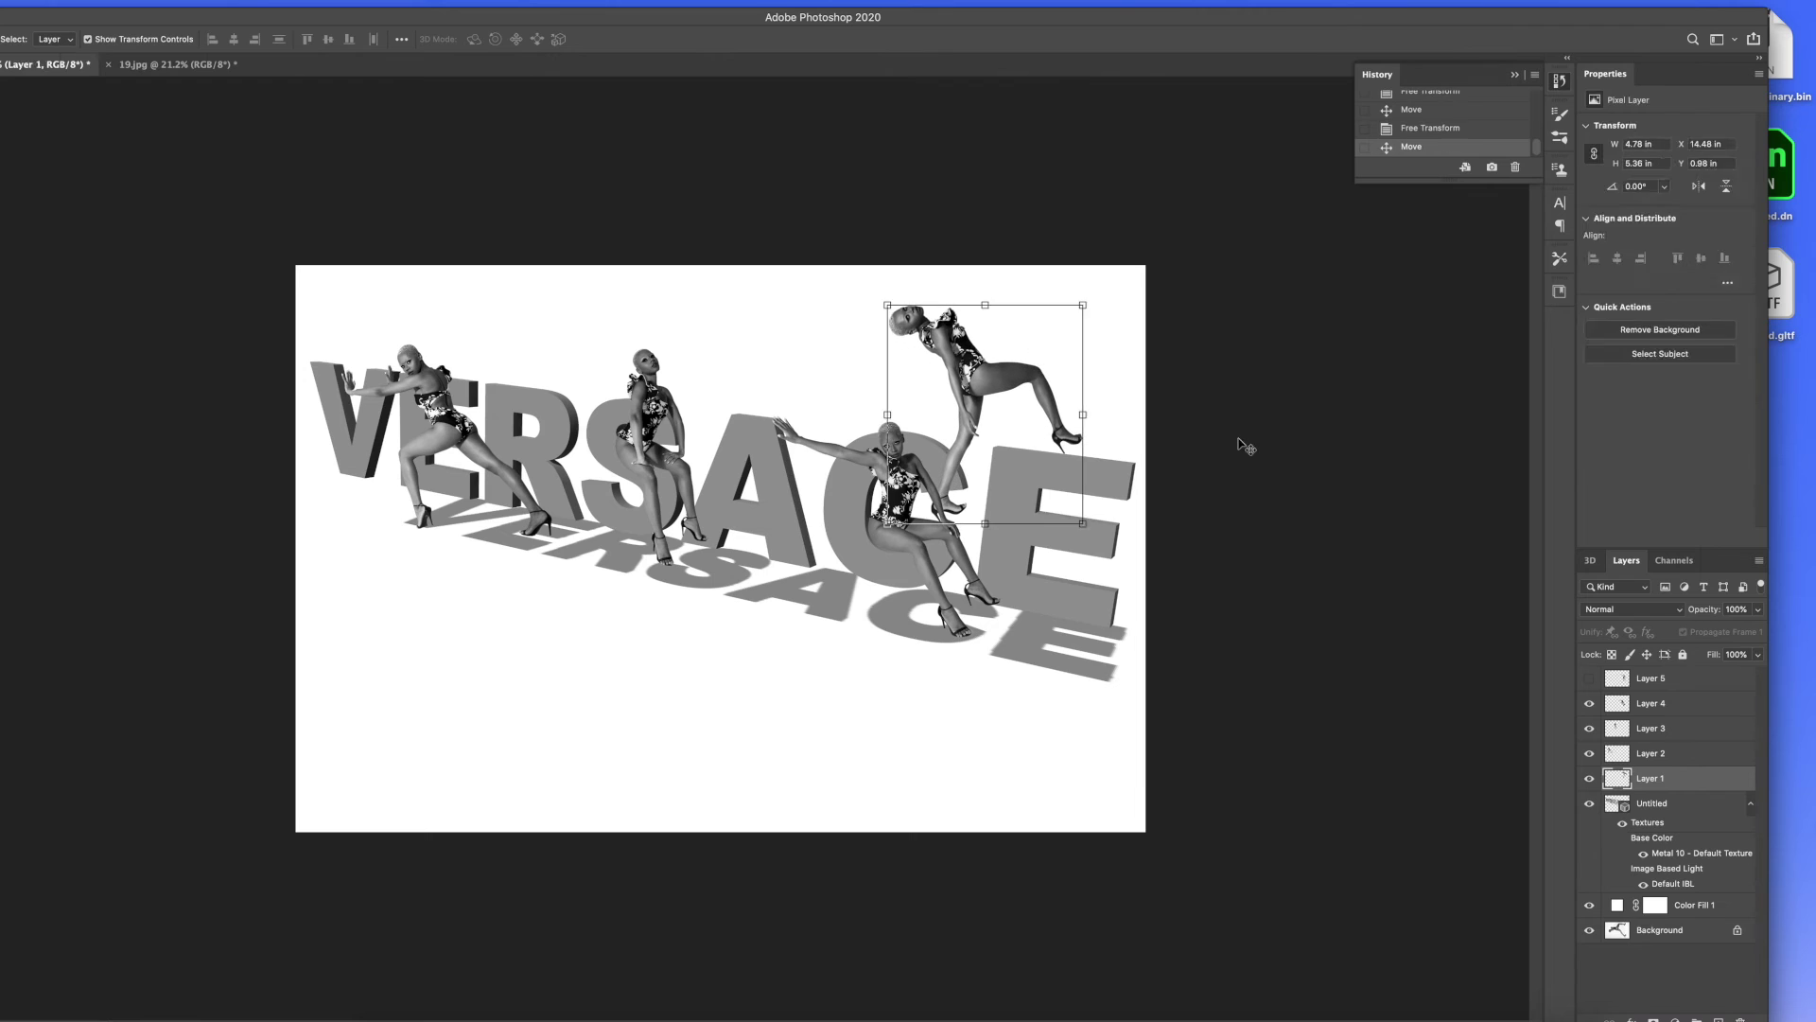
key(ctrl+t)
drag(1082, 305, 1076, 312)
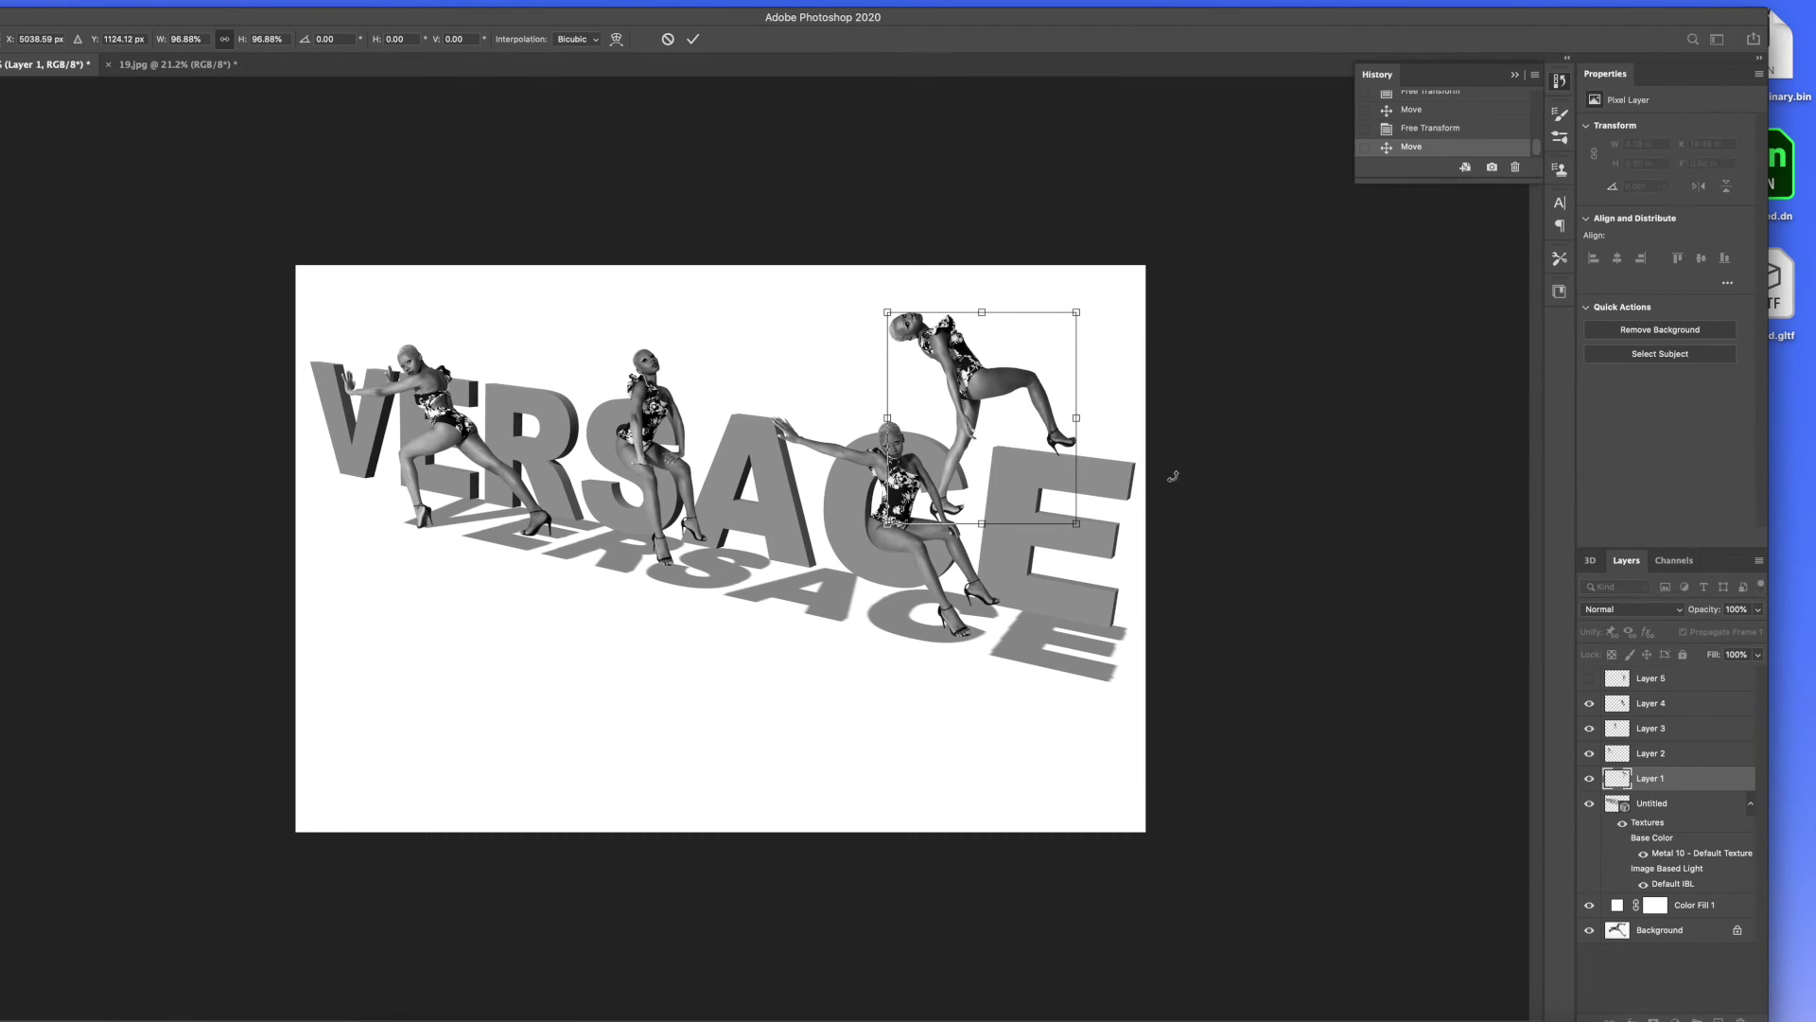
key(Return)
Compare earlier placements of the Layer 1 model in the history and revert to her initial position above the C and E
drag(999, 385, 1045, 530)
click(1443, 117)
scroll(1443, 119, up, 2)
click(1443, 120)
click(1444, 138)
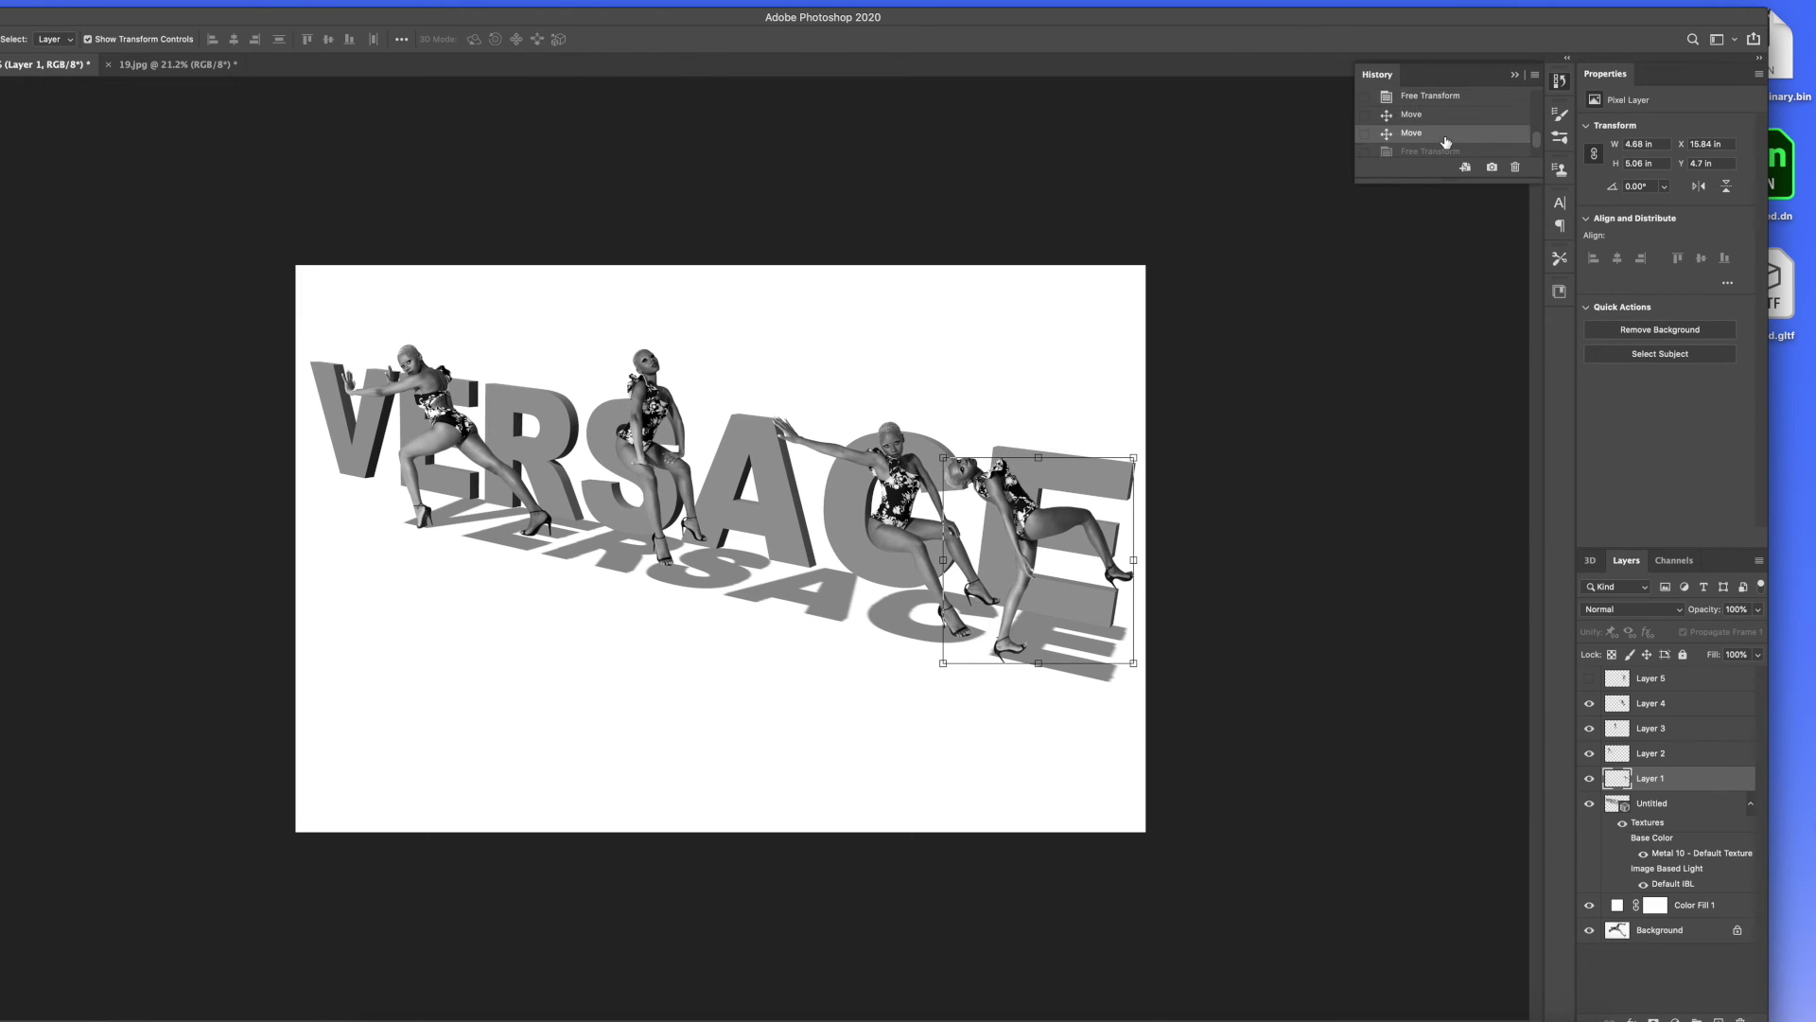
scroll(1445, 132, down, 2)
click(1445, 116)
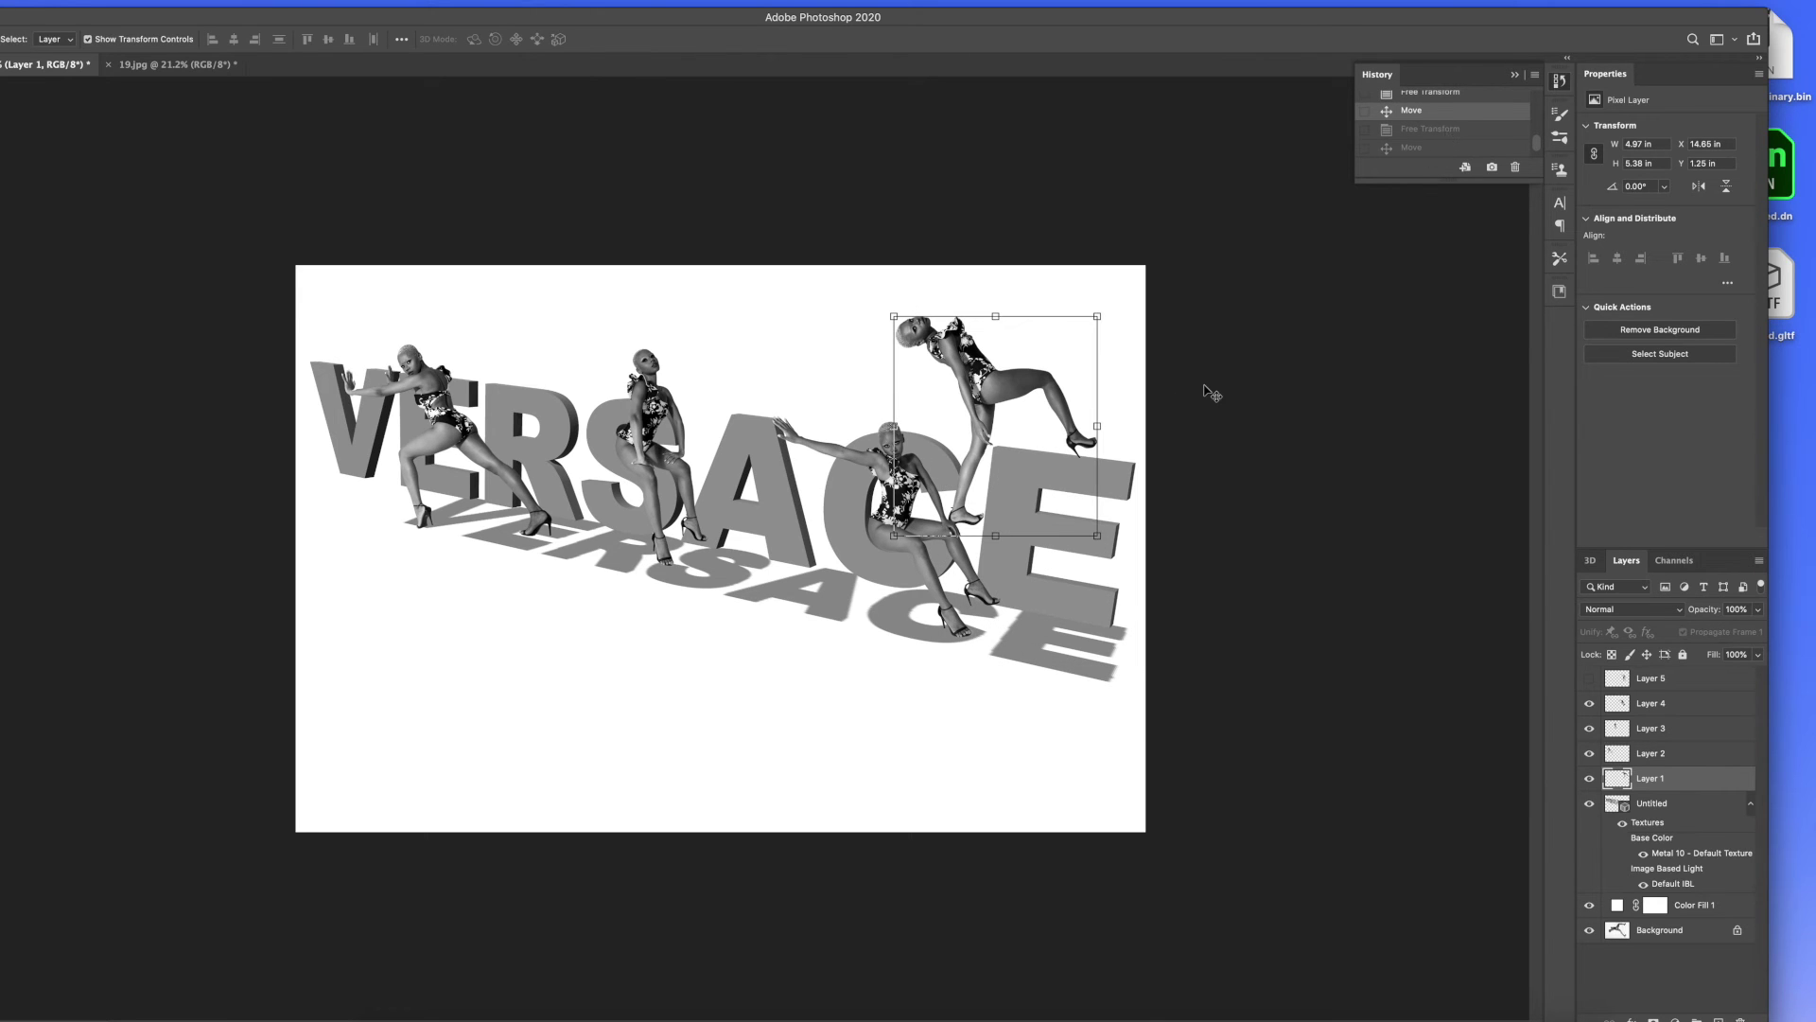
click(1209, 392)
click(1447, 130)
click(1447, 152)
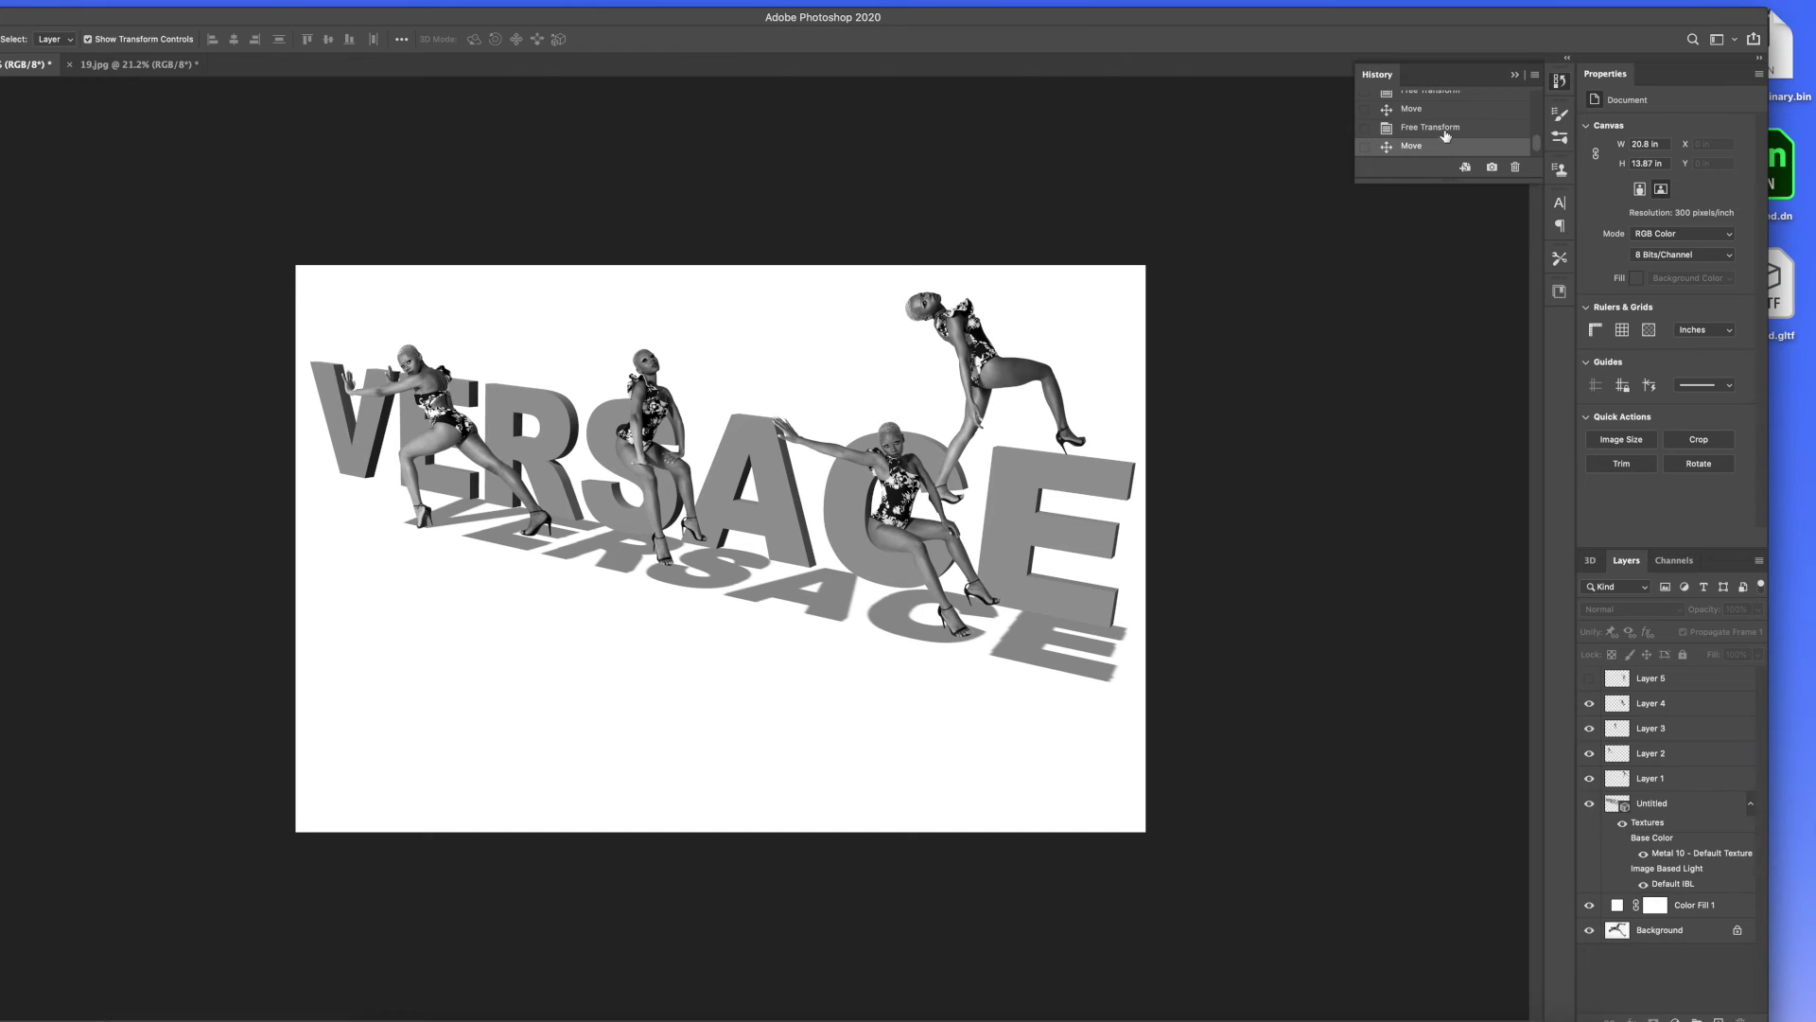
click(1445, 130)
click(1445, 110)
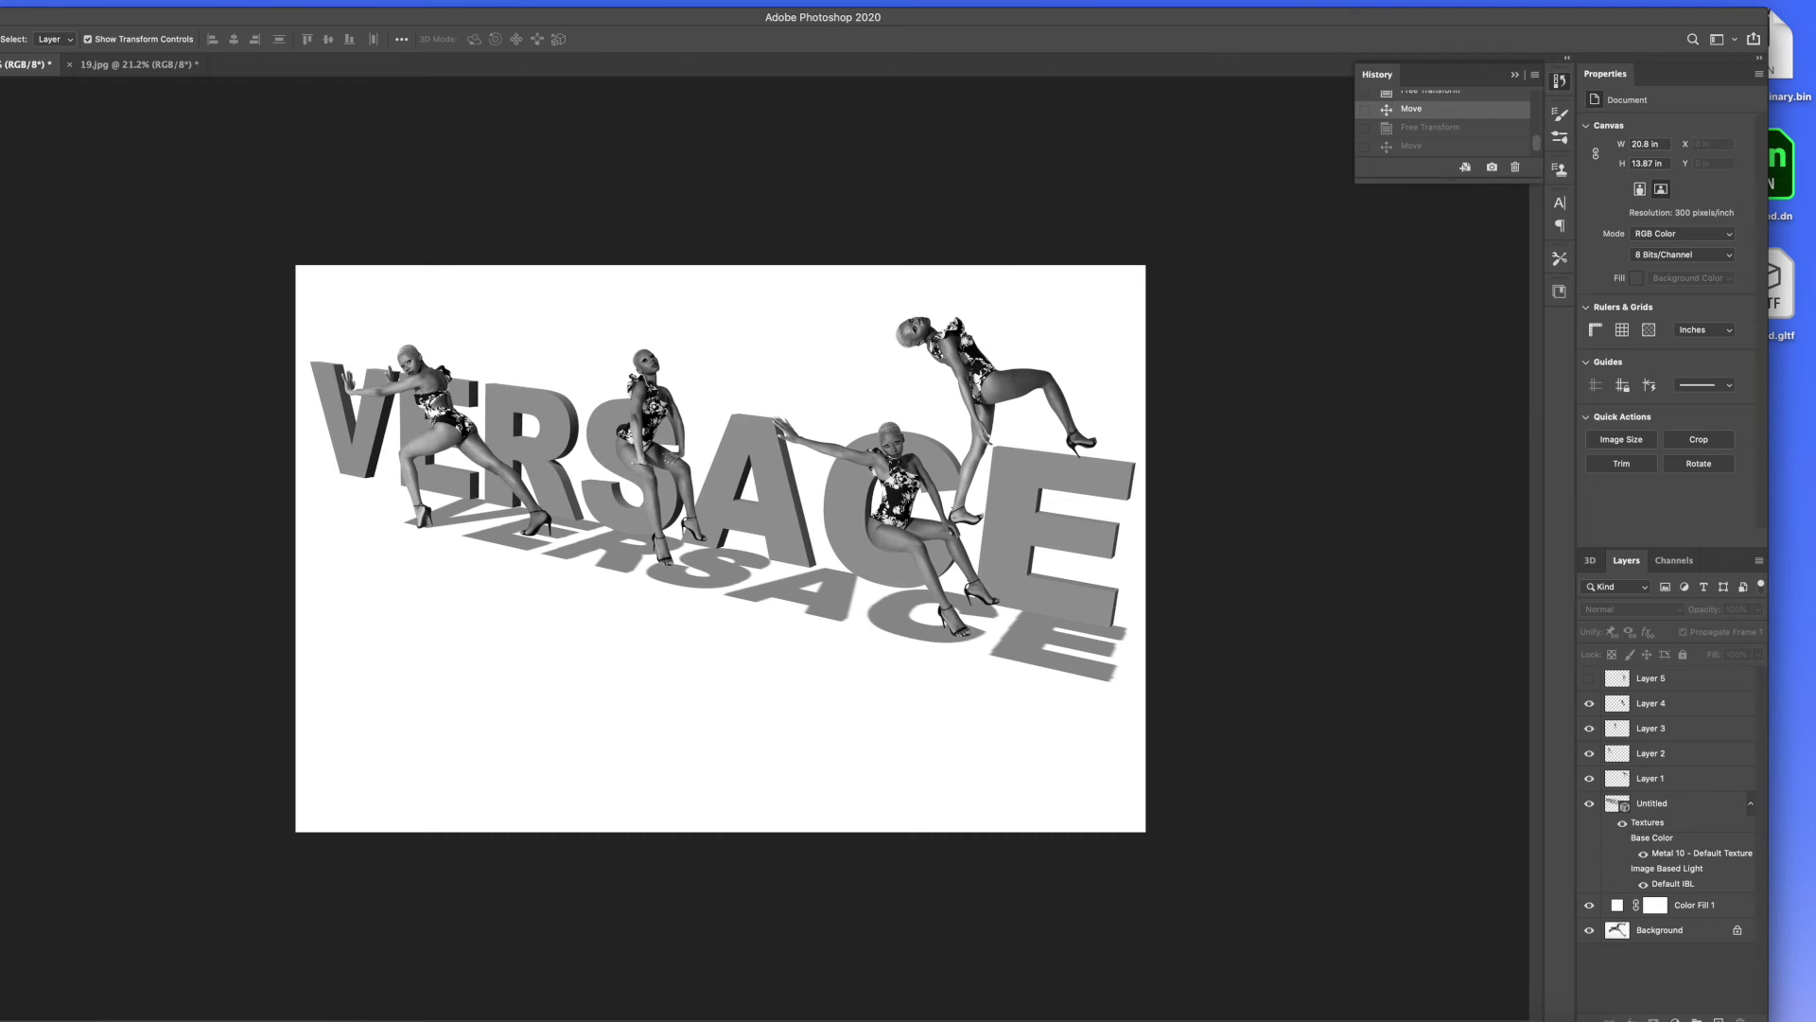
Show Layer 5, move its raised-arm model in front of the E, and hide the layer again
click(1589, 679)
drag(969, 493, 1078, 498)
drag(1076, 499, 1092, 501)
click(1251, 502)
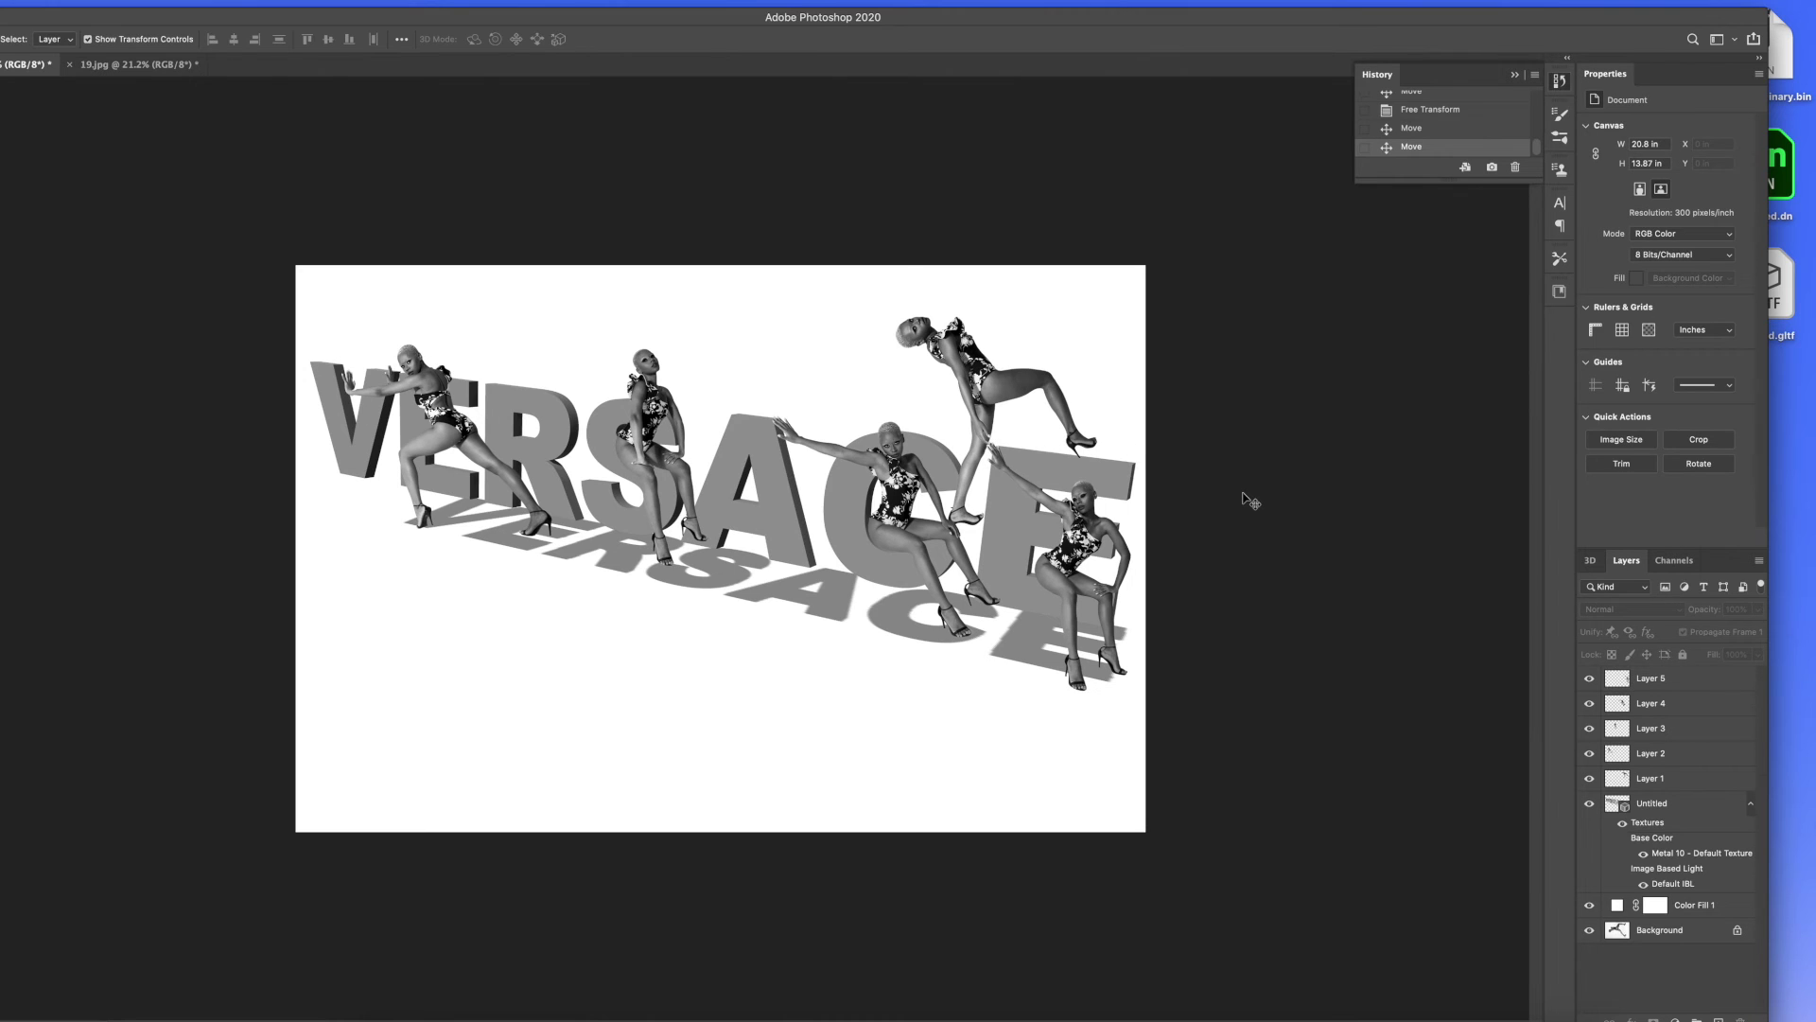
click(1670, 678)
click(1589, 678)
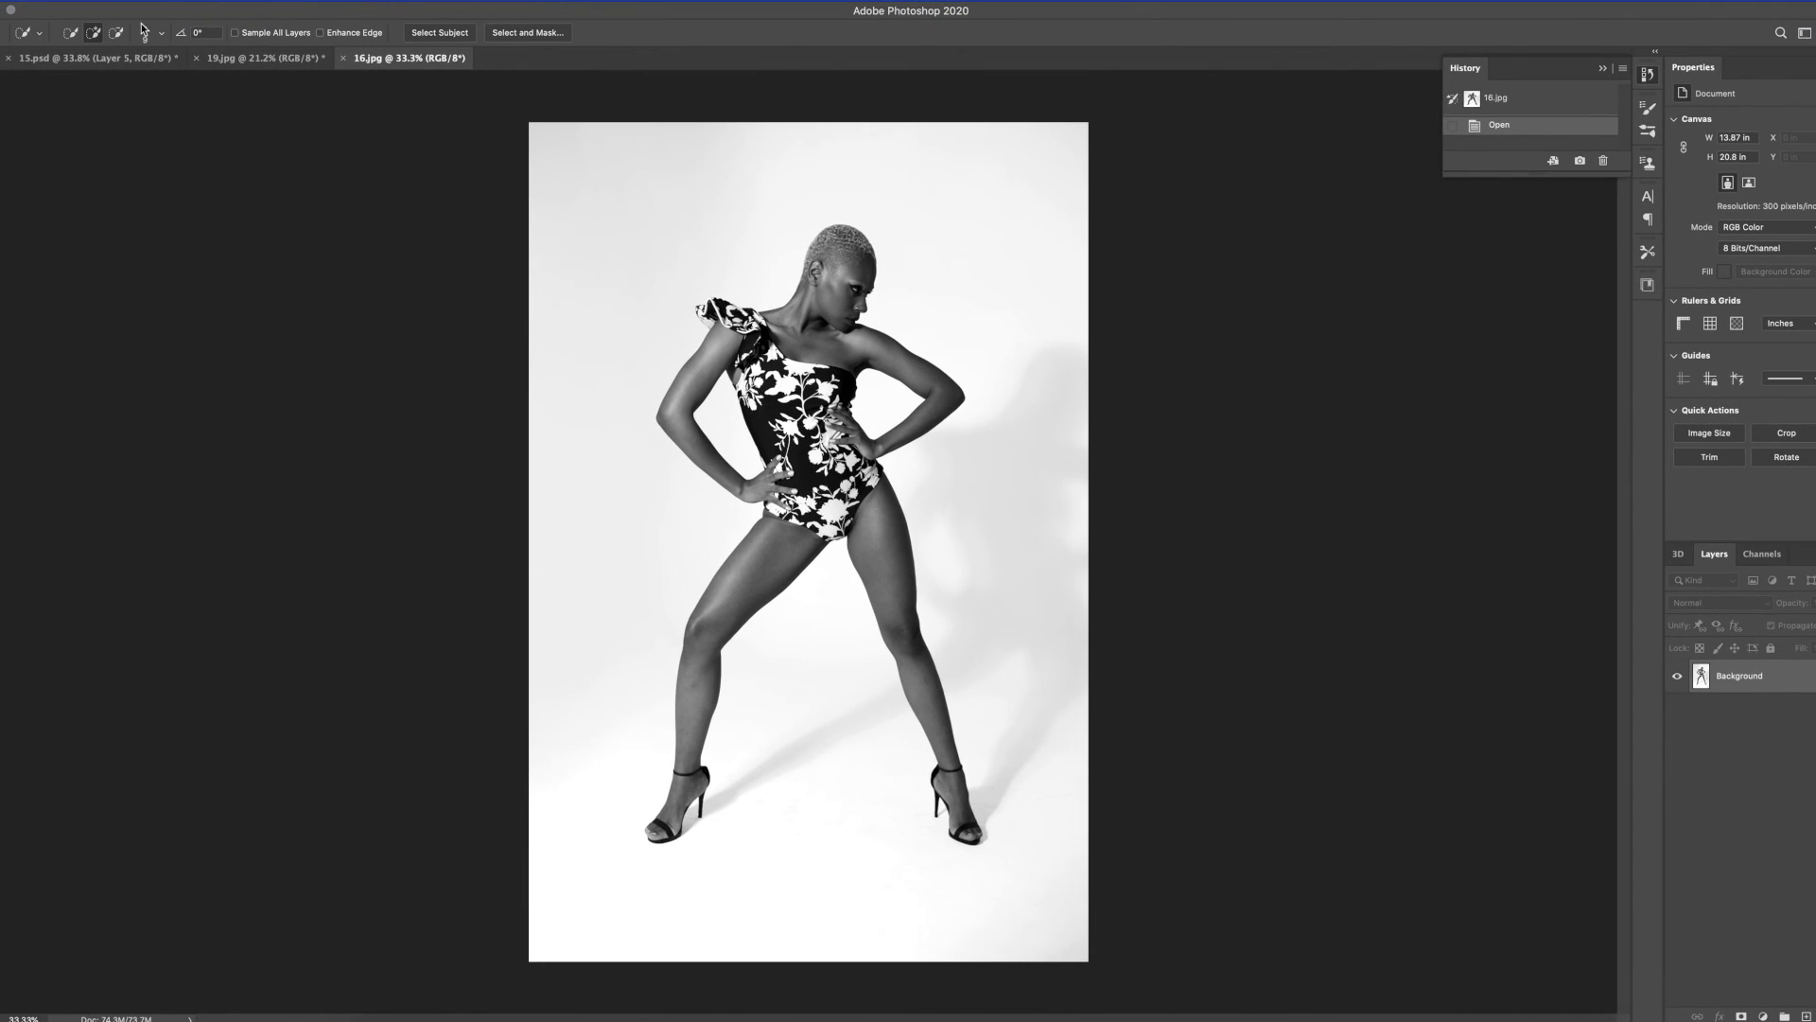
Select the model in 16.jpg with Select Subject and refine the selection around her ruffled shoulder using Quick Selection
click(440, 32)
scroll(855, 255, up, 5)
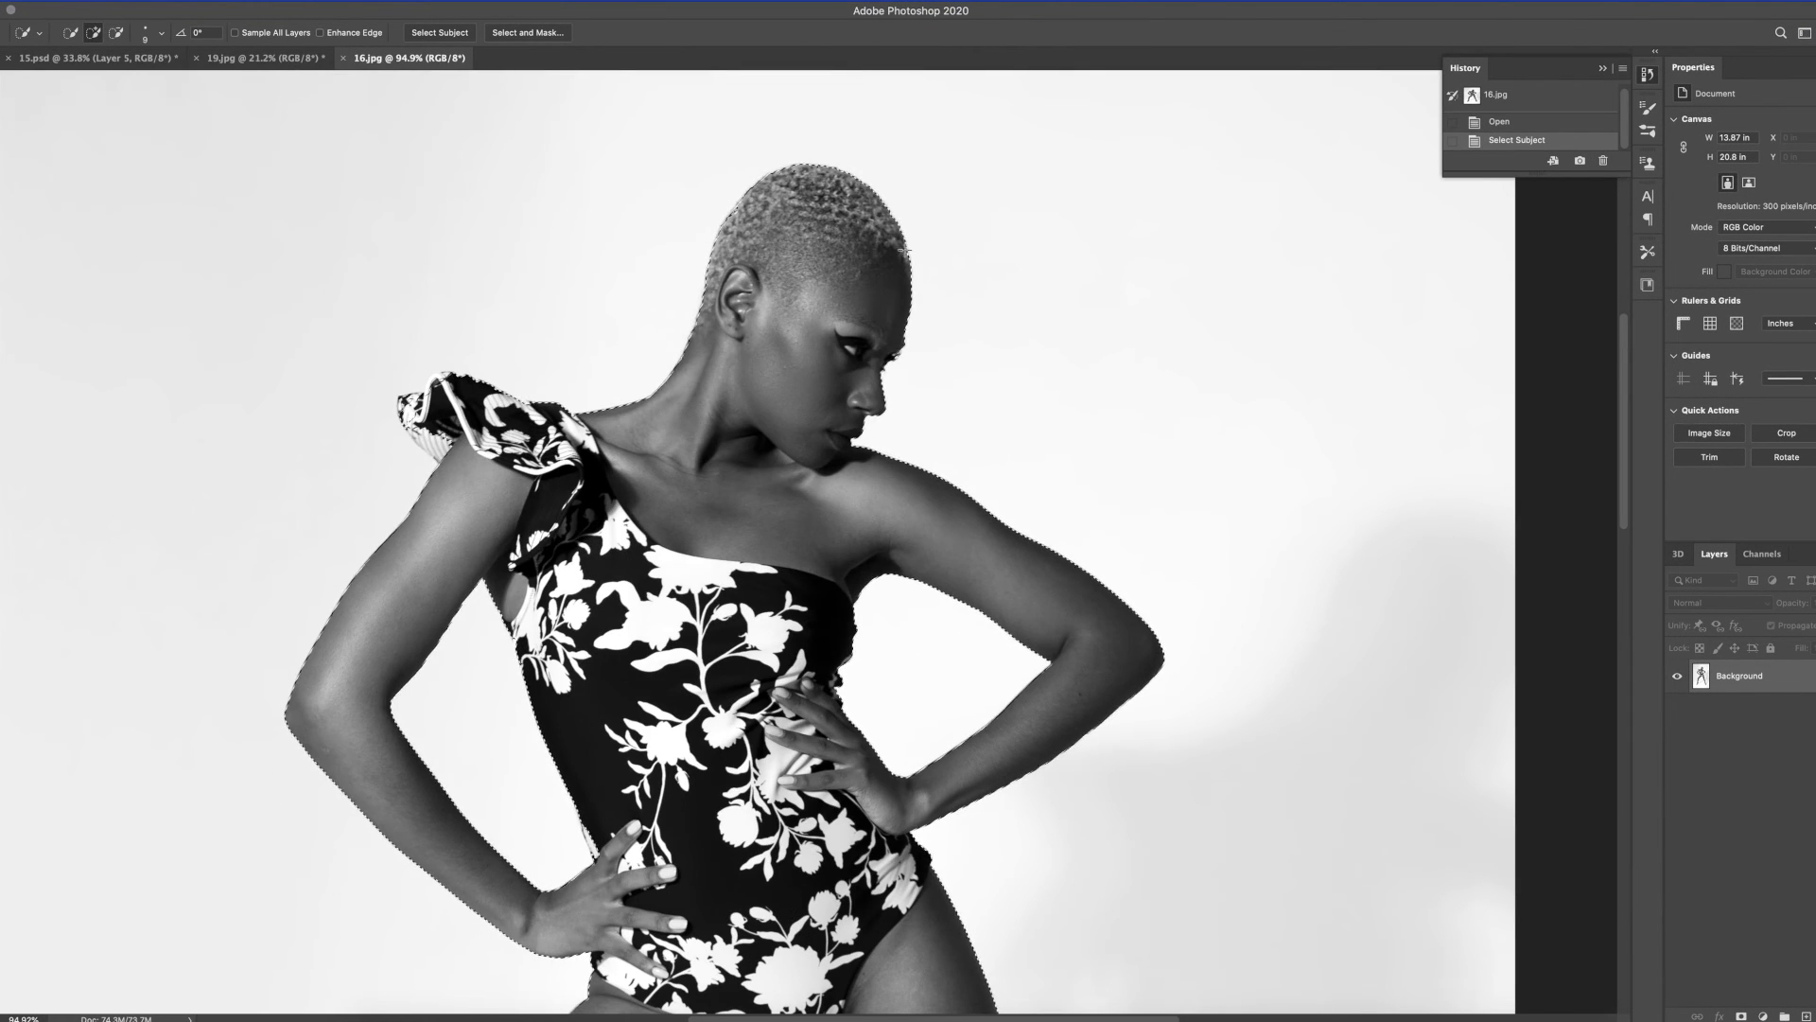
click(426, 402)
click(412, 407)
scroll(456, 405, up, 5)
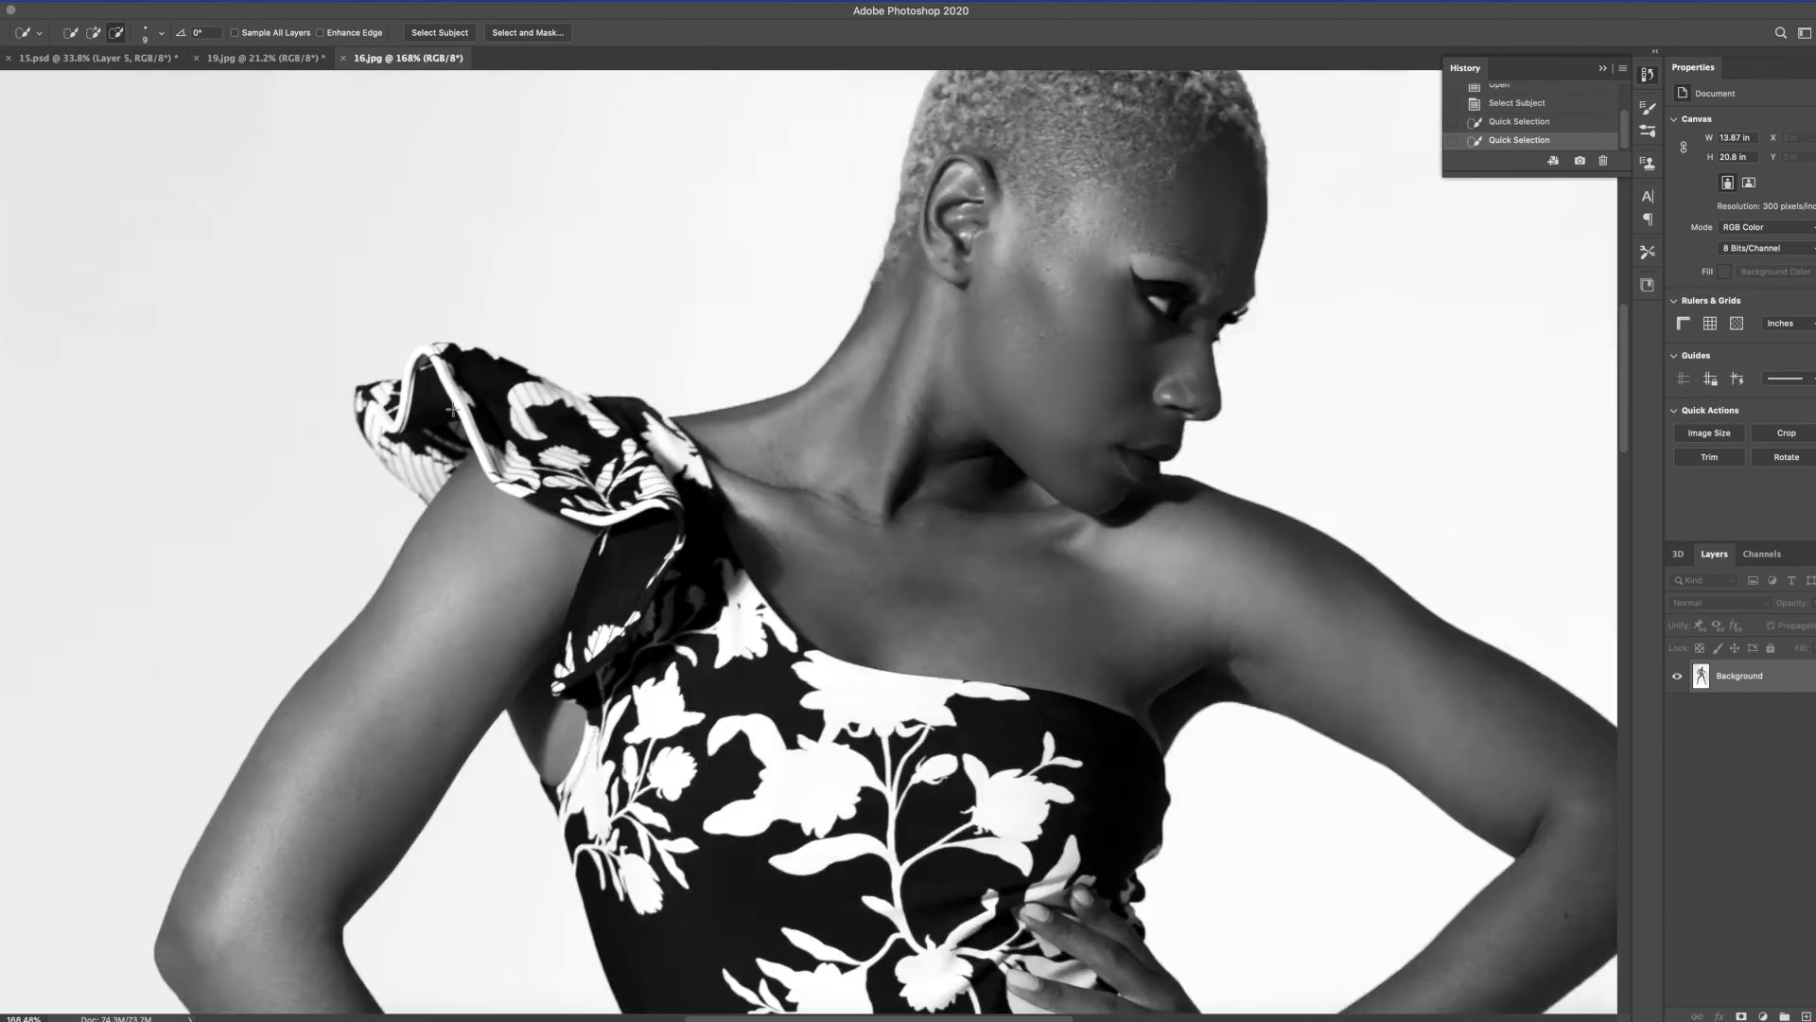
click(377, 352)
click(308, 393)
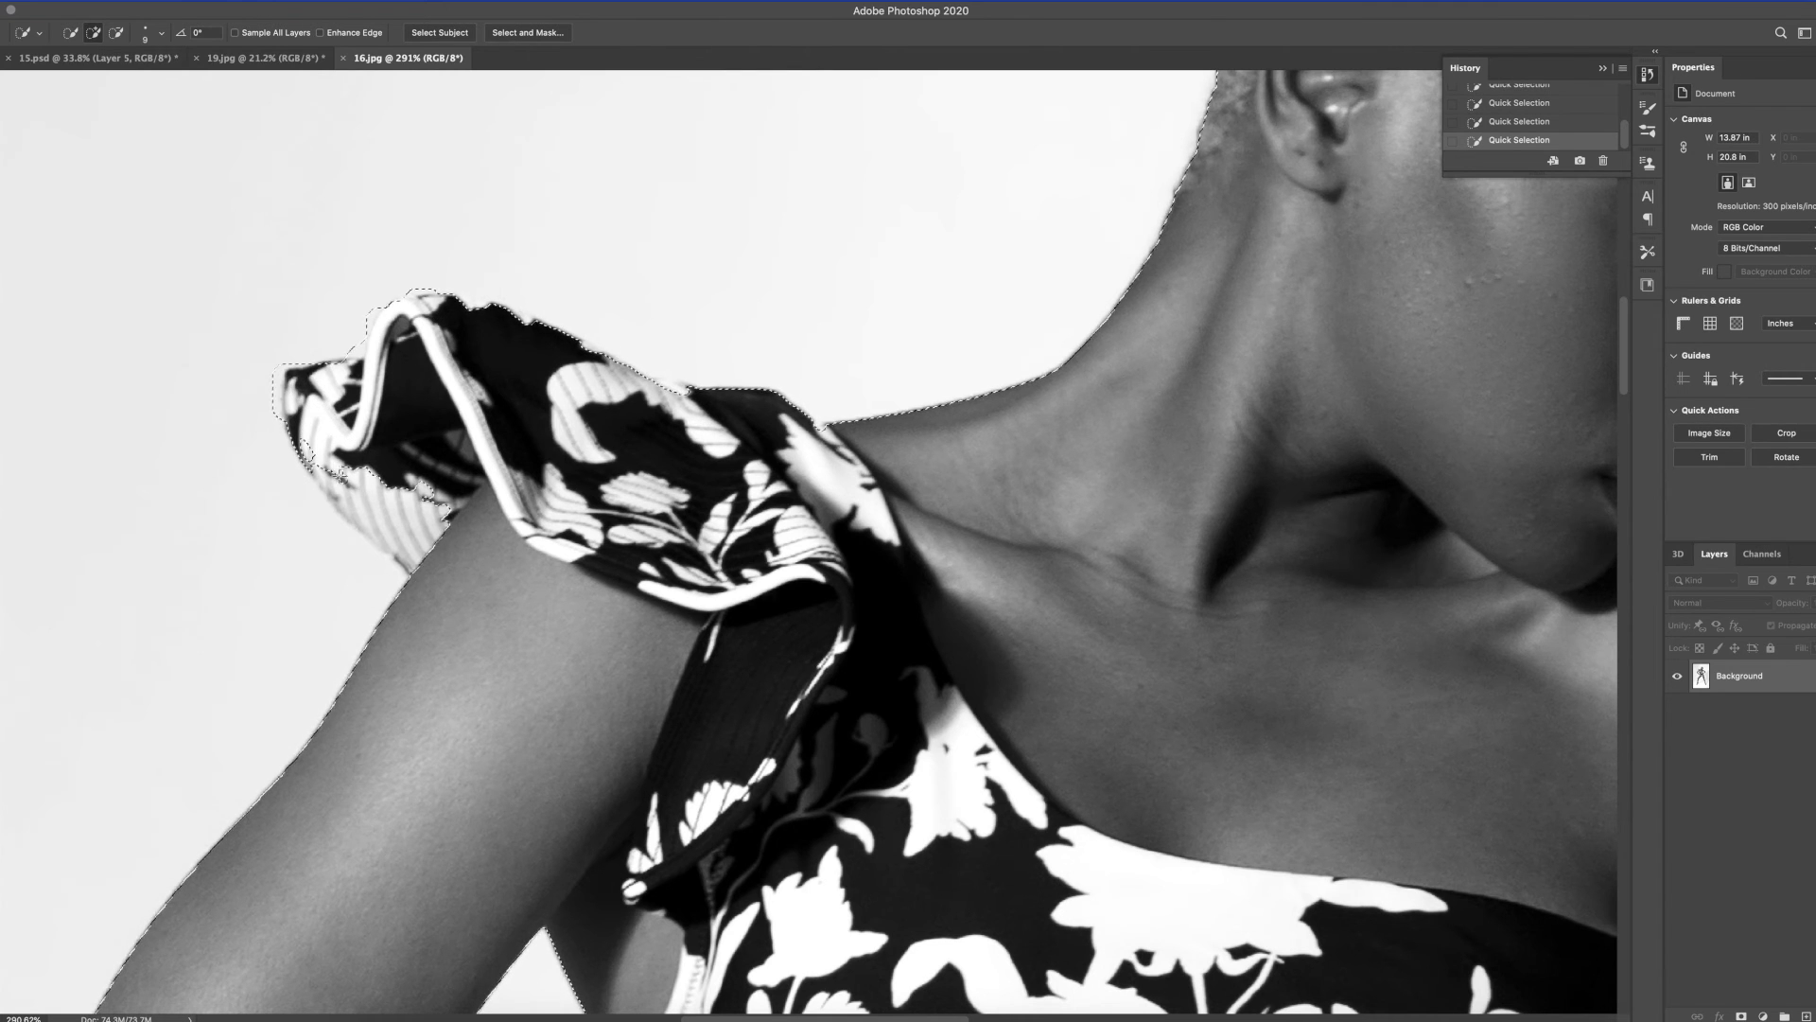
drag(317, 464, 407, 549)
alt+click(386, 558)
alt+click(695, 394)
key(super+0)
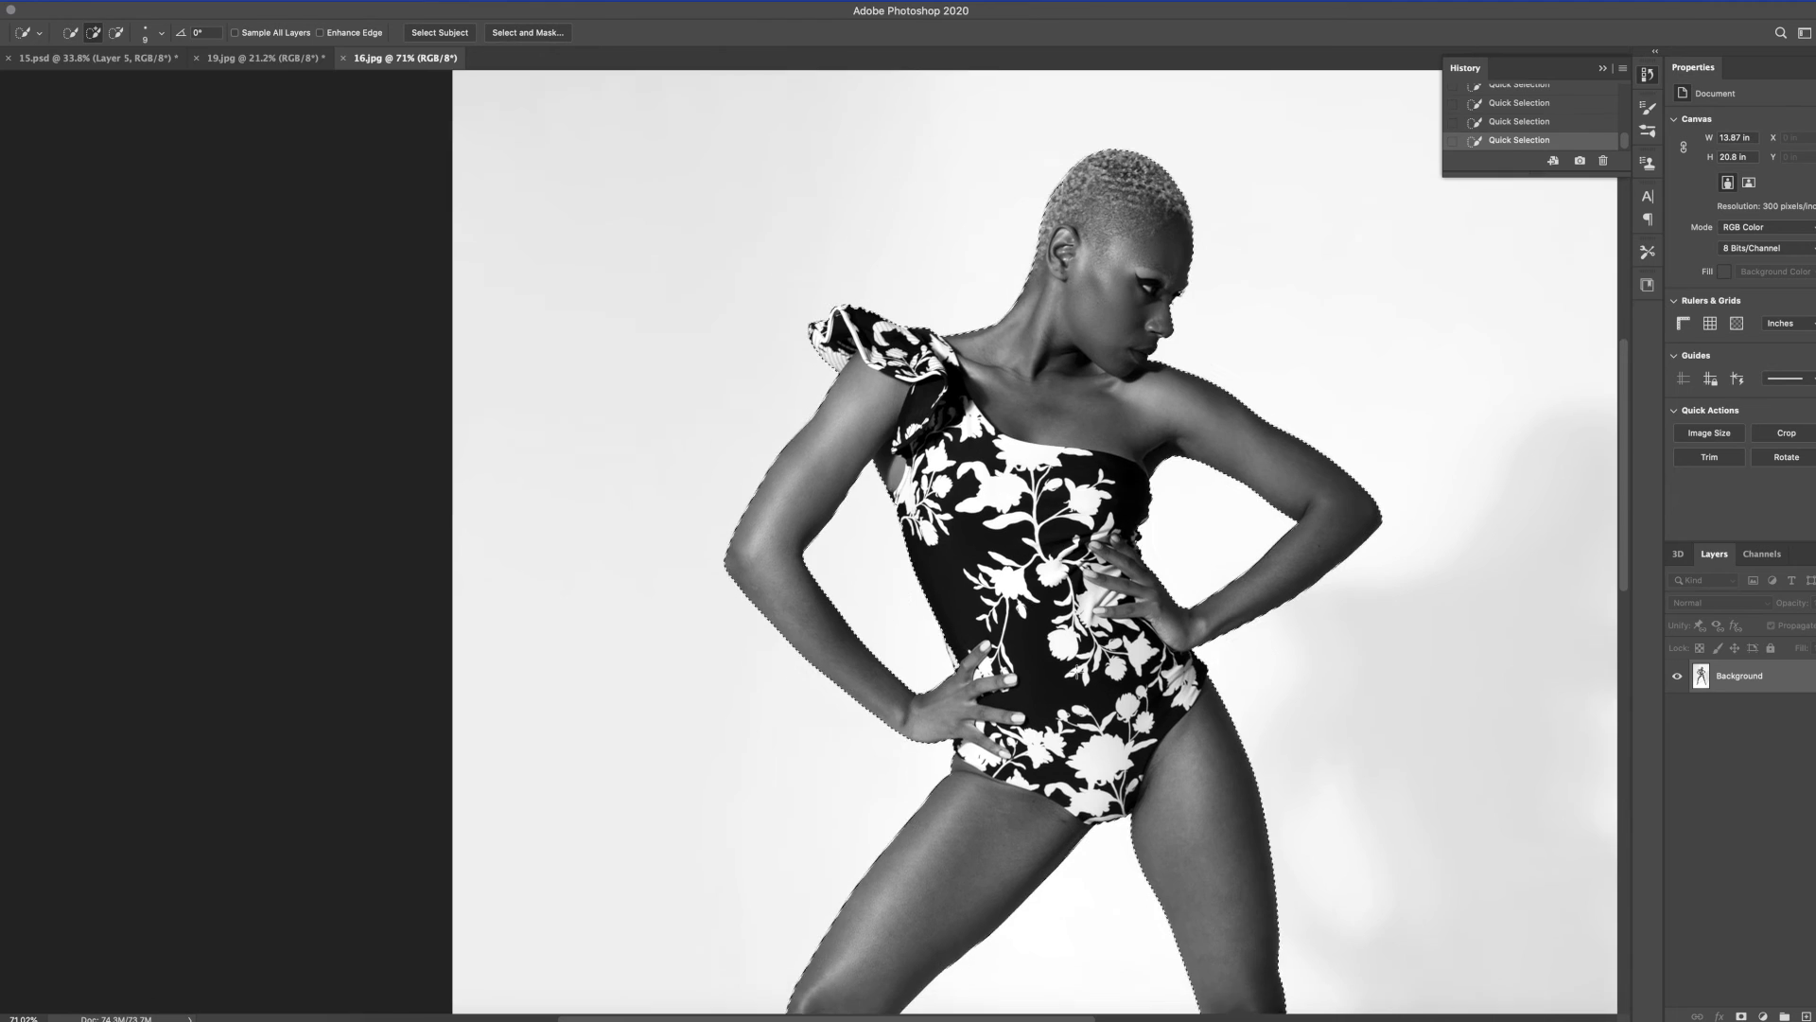
Inspect the selection edges along the model's waist, hand and legs in 16.jpg
scroll(859, 567, up, 8)
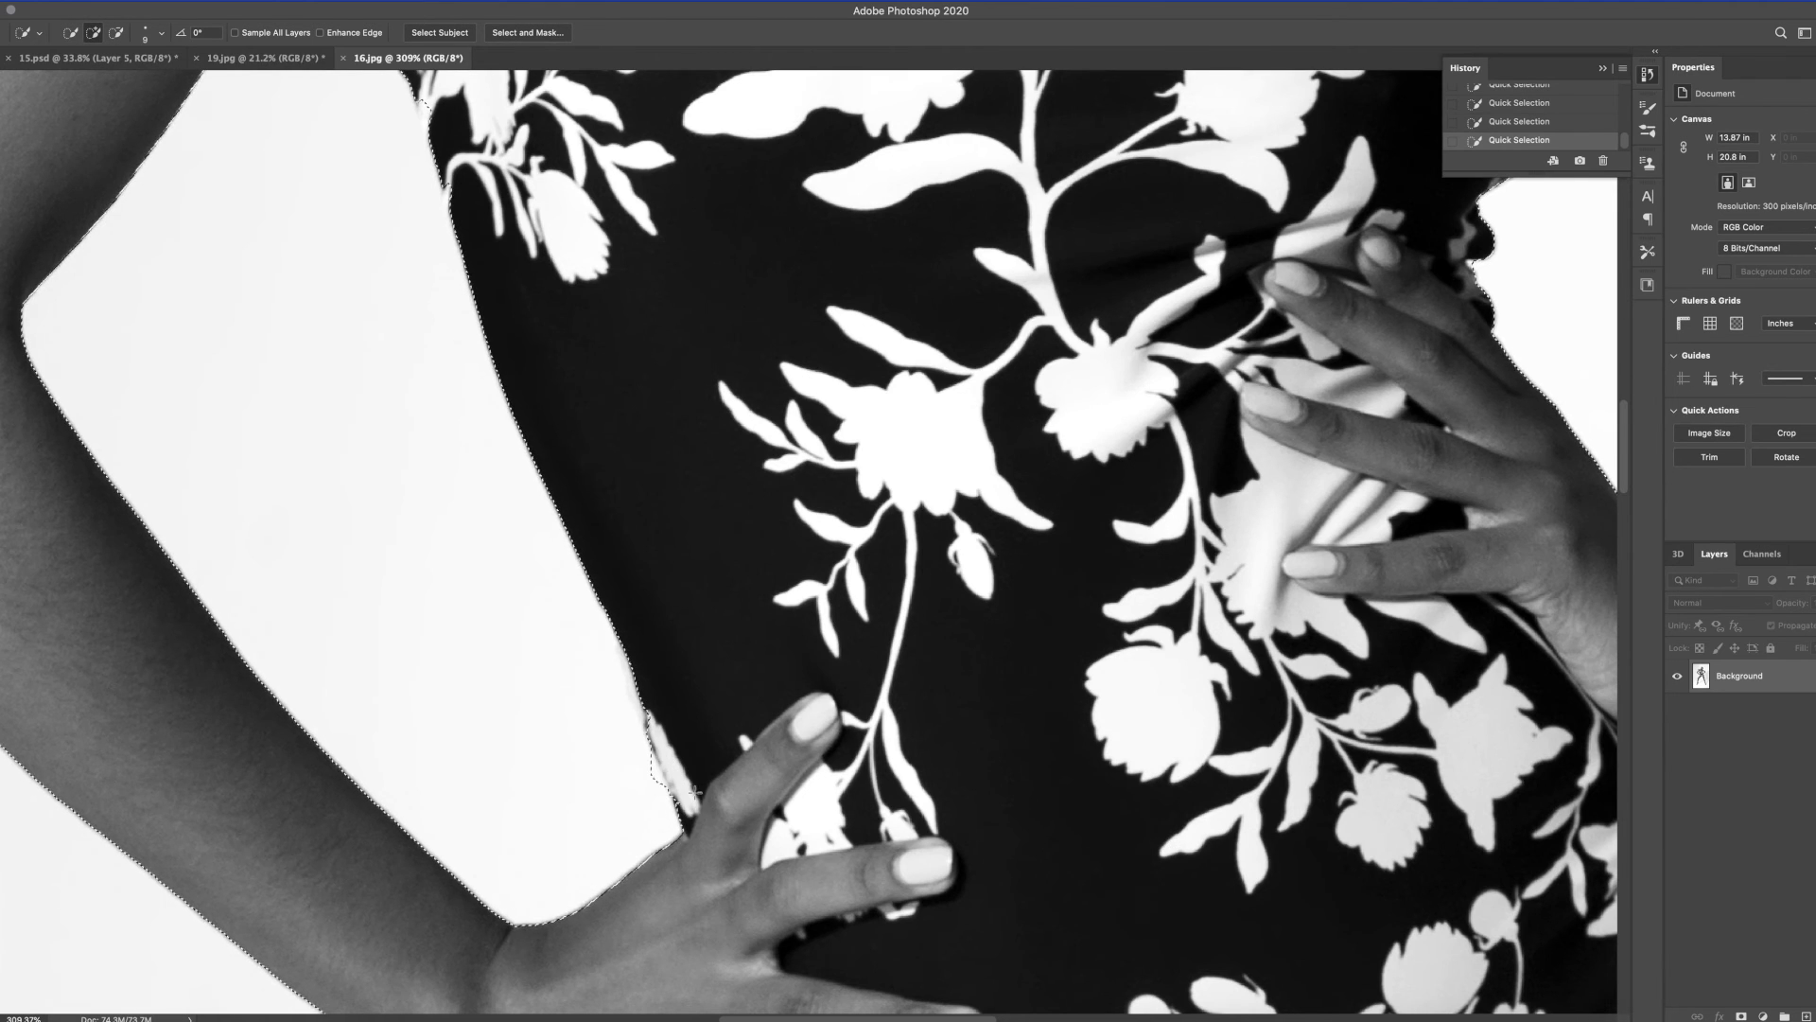
key(alt)
scroll(789, 796, down, 5)
scroll(1123, 757, down, 5)
scroll(1123, 760, down, 6)
scroll(1123, 762, right, 2)
scroll(982, 428, up, 5)
scroll(888, 519, left, 1)
Close 19.jpg without saving, and copy the selected model from 16.jpg into 15.psd as a new layer
click(197, 57)
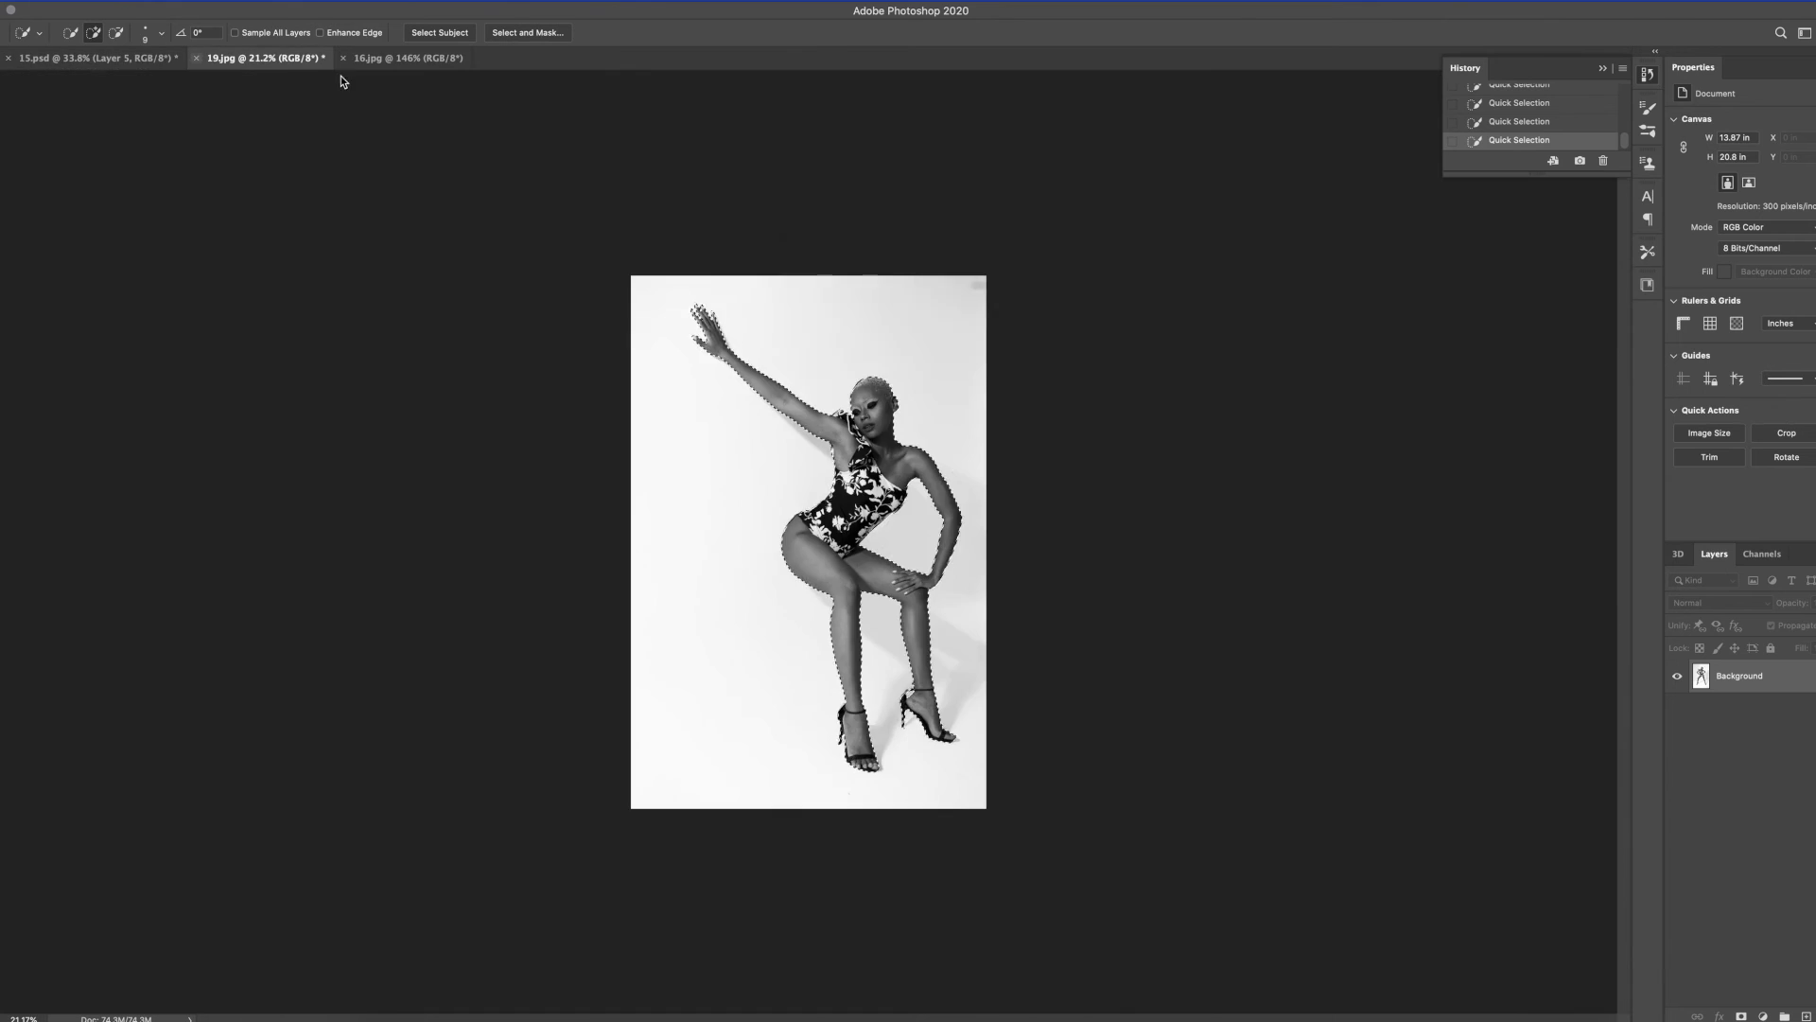
key(d)
key(ctrl+c)
click(133, 59)
key(ctrl+v)
Scale the pasted hands-on-hips model to 40.40% and place her in front of the A
key(ctrl+t)
drag(973, 252, 889, 426)
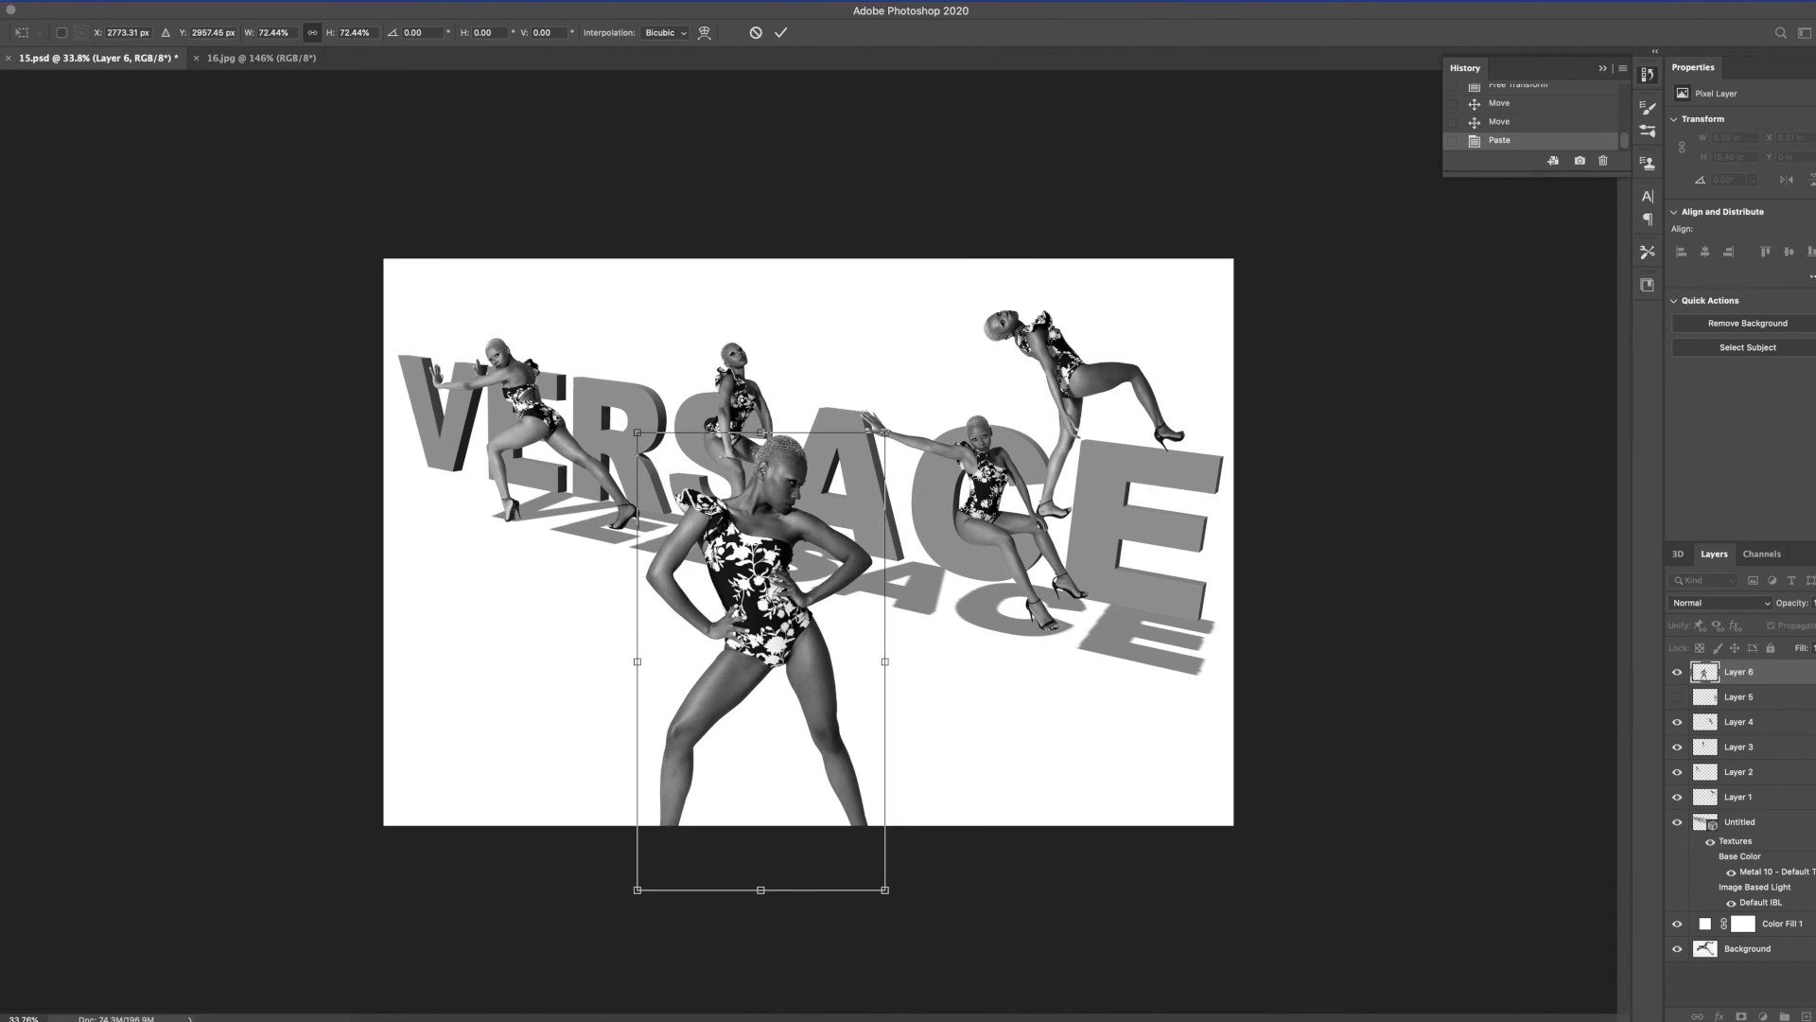
drag(823, 540, 675, 474)
drag(749, 323, 609, 483)
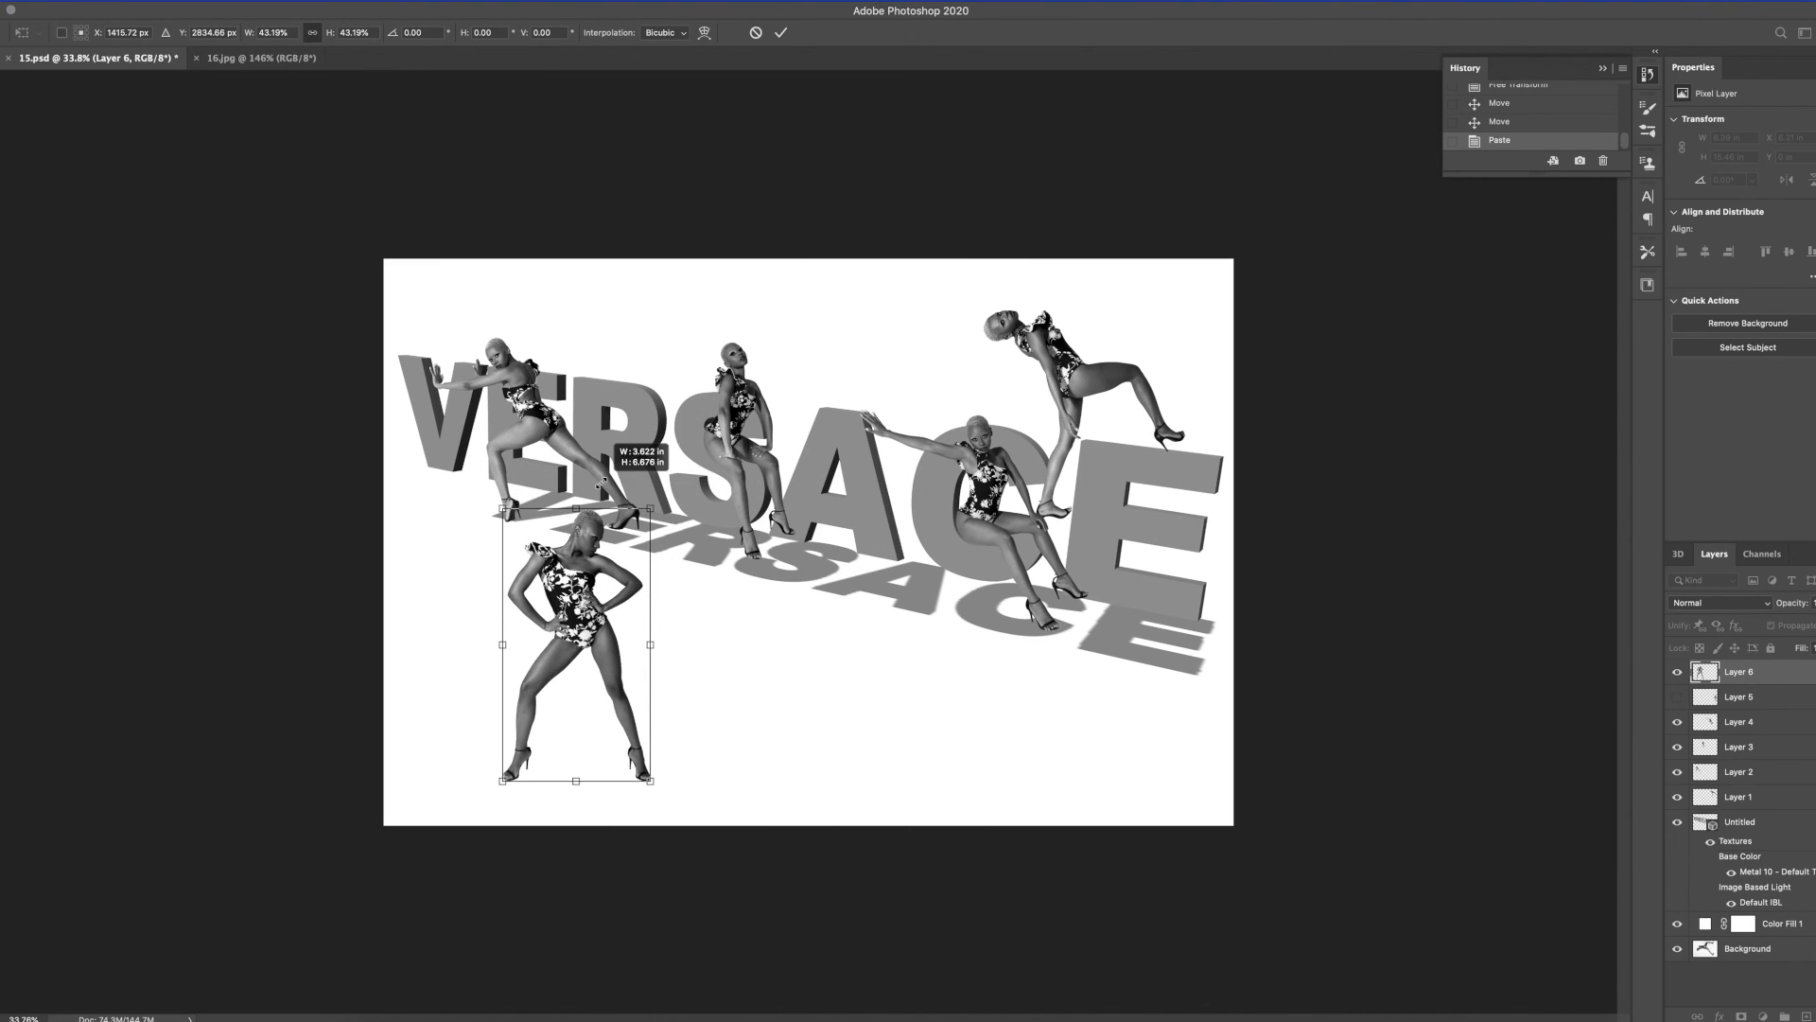
drag(595, 603, 857, 408)
drag(912, 312, 902, 331)
drag(843, 419, 841, 406)
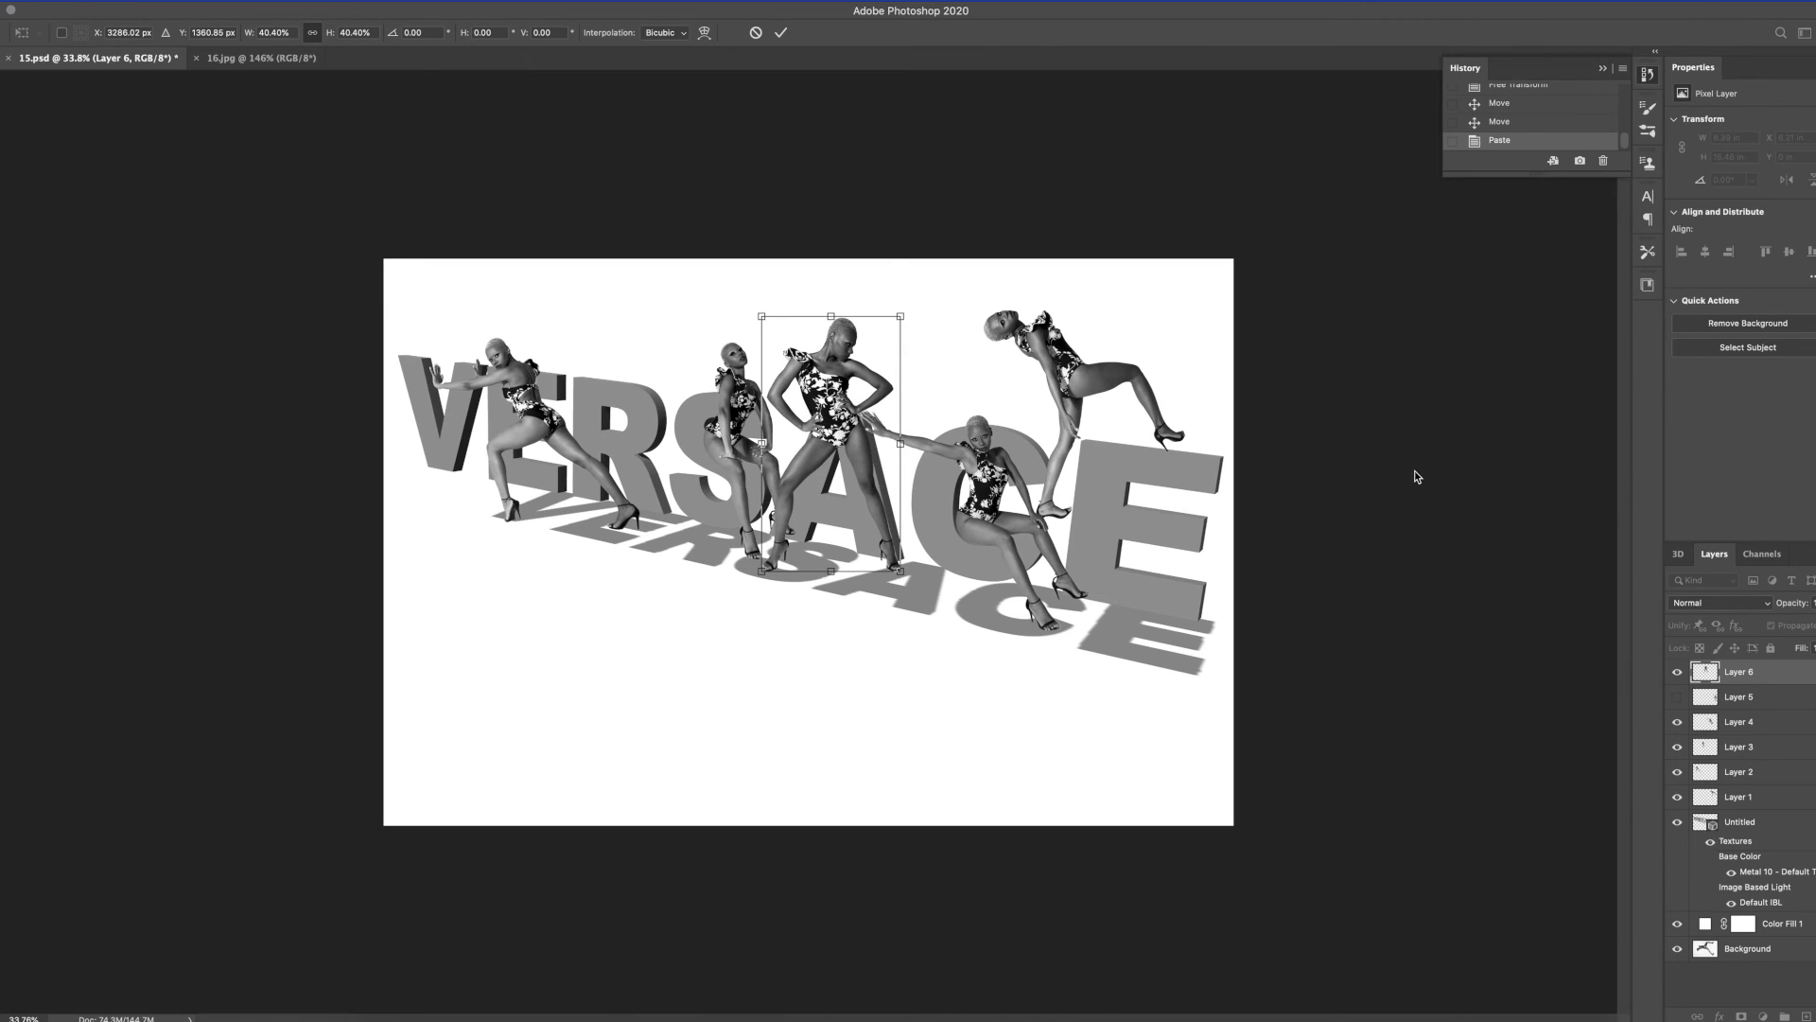
Shrink the Layer 6 model further to about 3.16 × 5.82 in and shift her slightly within the A
drag(901, 316, 847, 373)
click(1268, 568)
click(1321, 446)
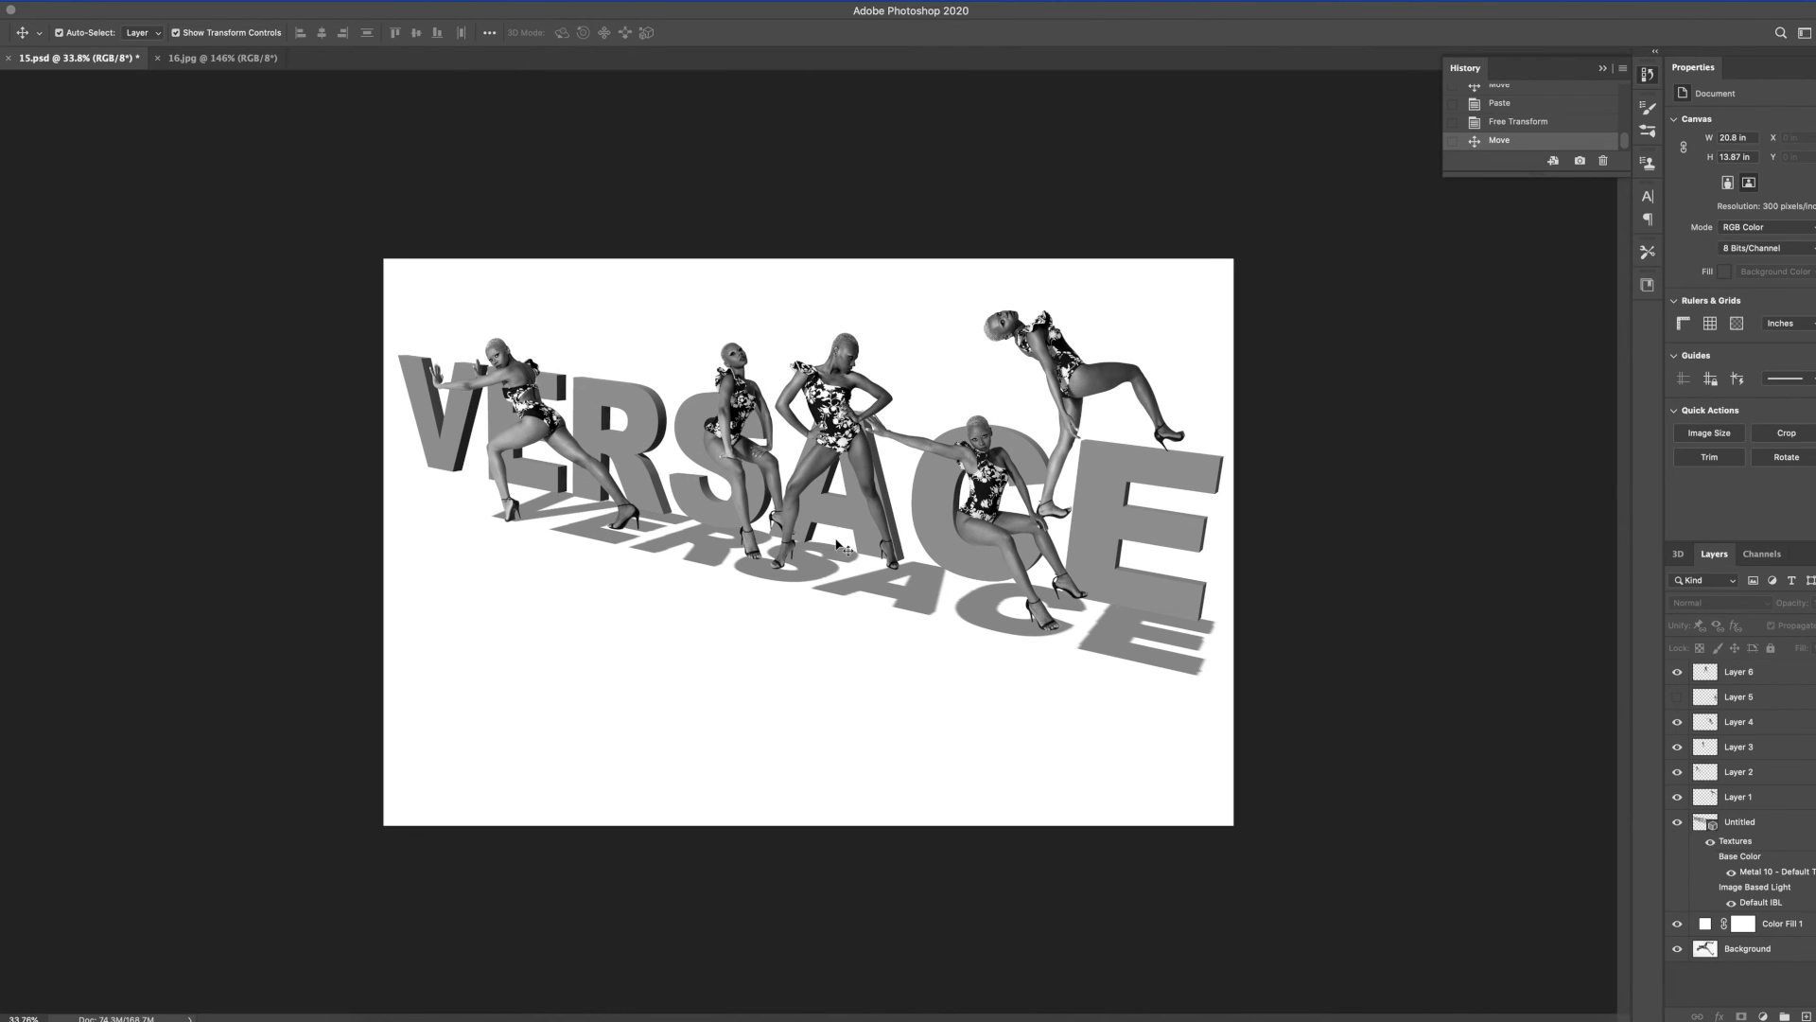
mouse_move(866, 489)
mouse_down()
mouse_move(882, 489)
mouse_move(854, 471)
mouse_up()
click(1351, 519)
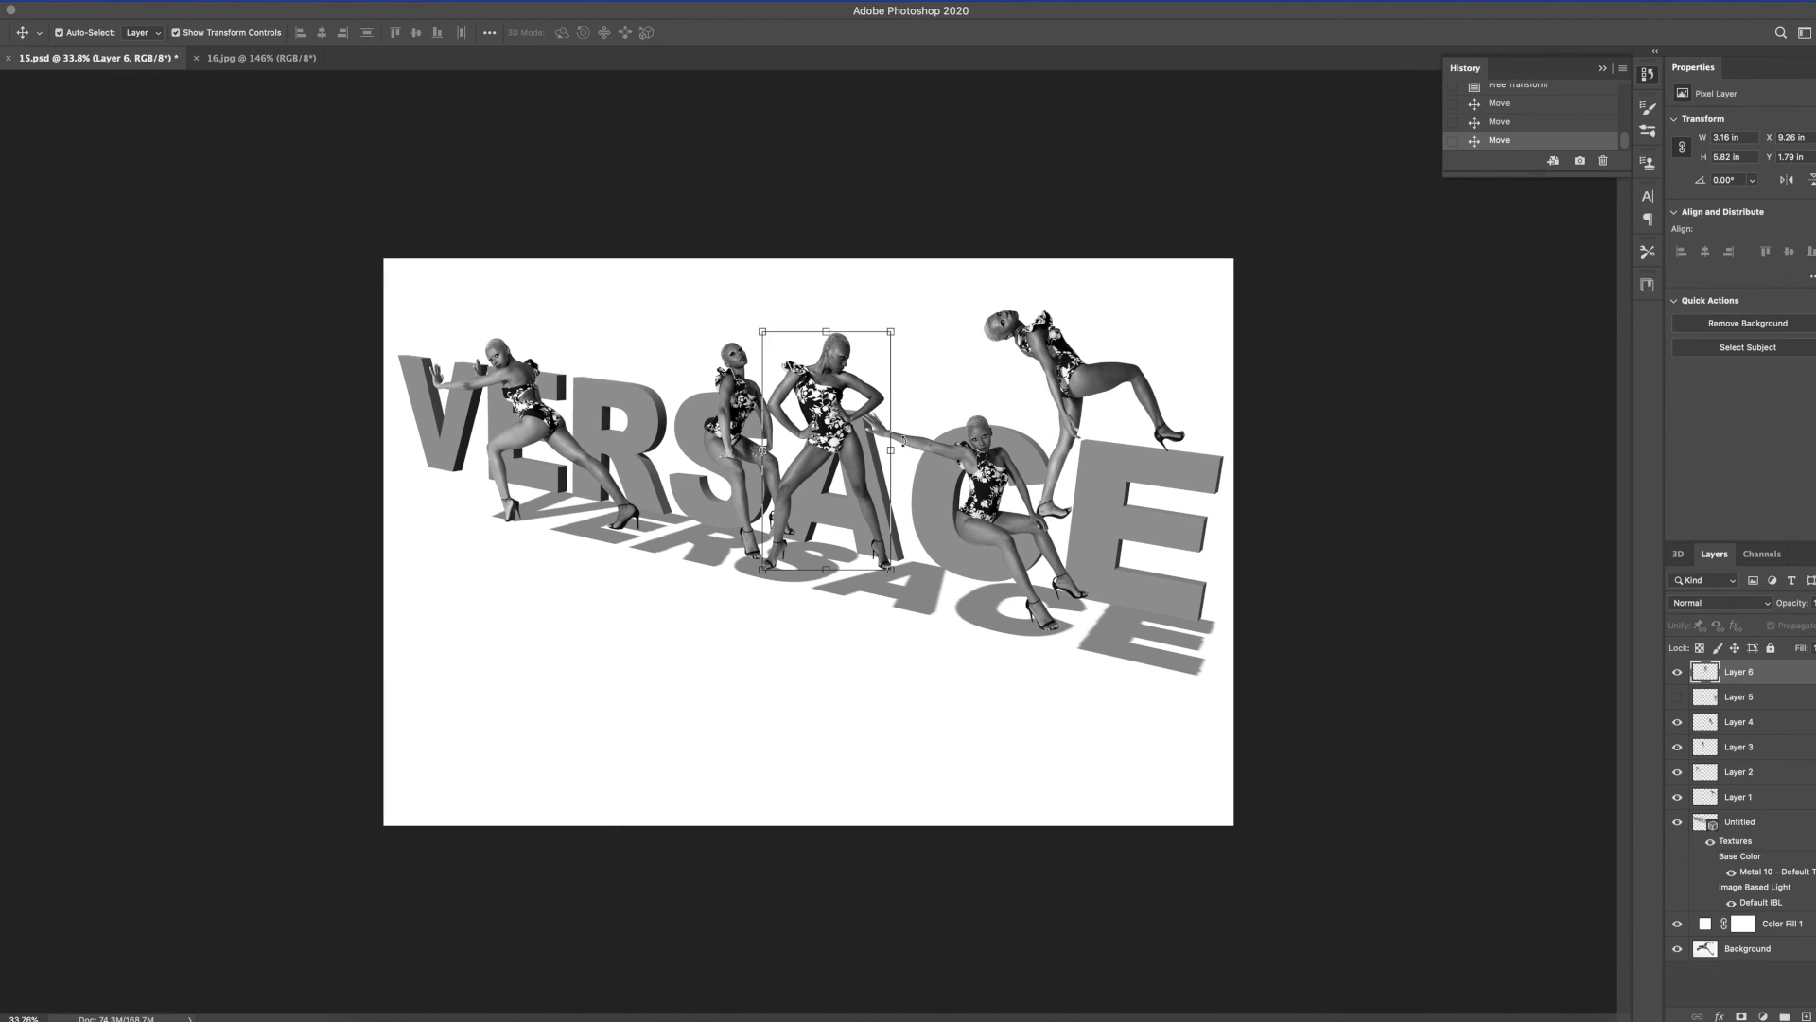
click(1322, 561)
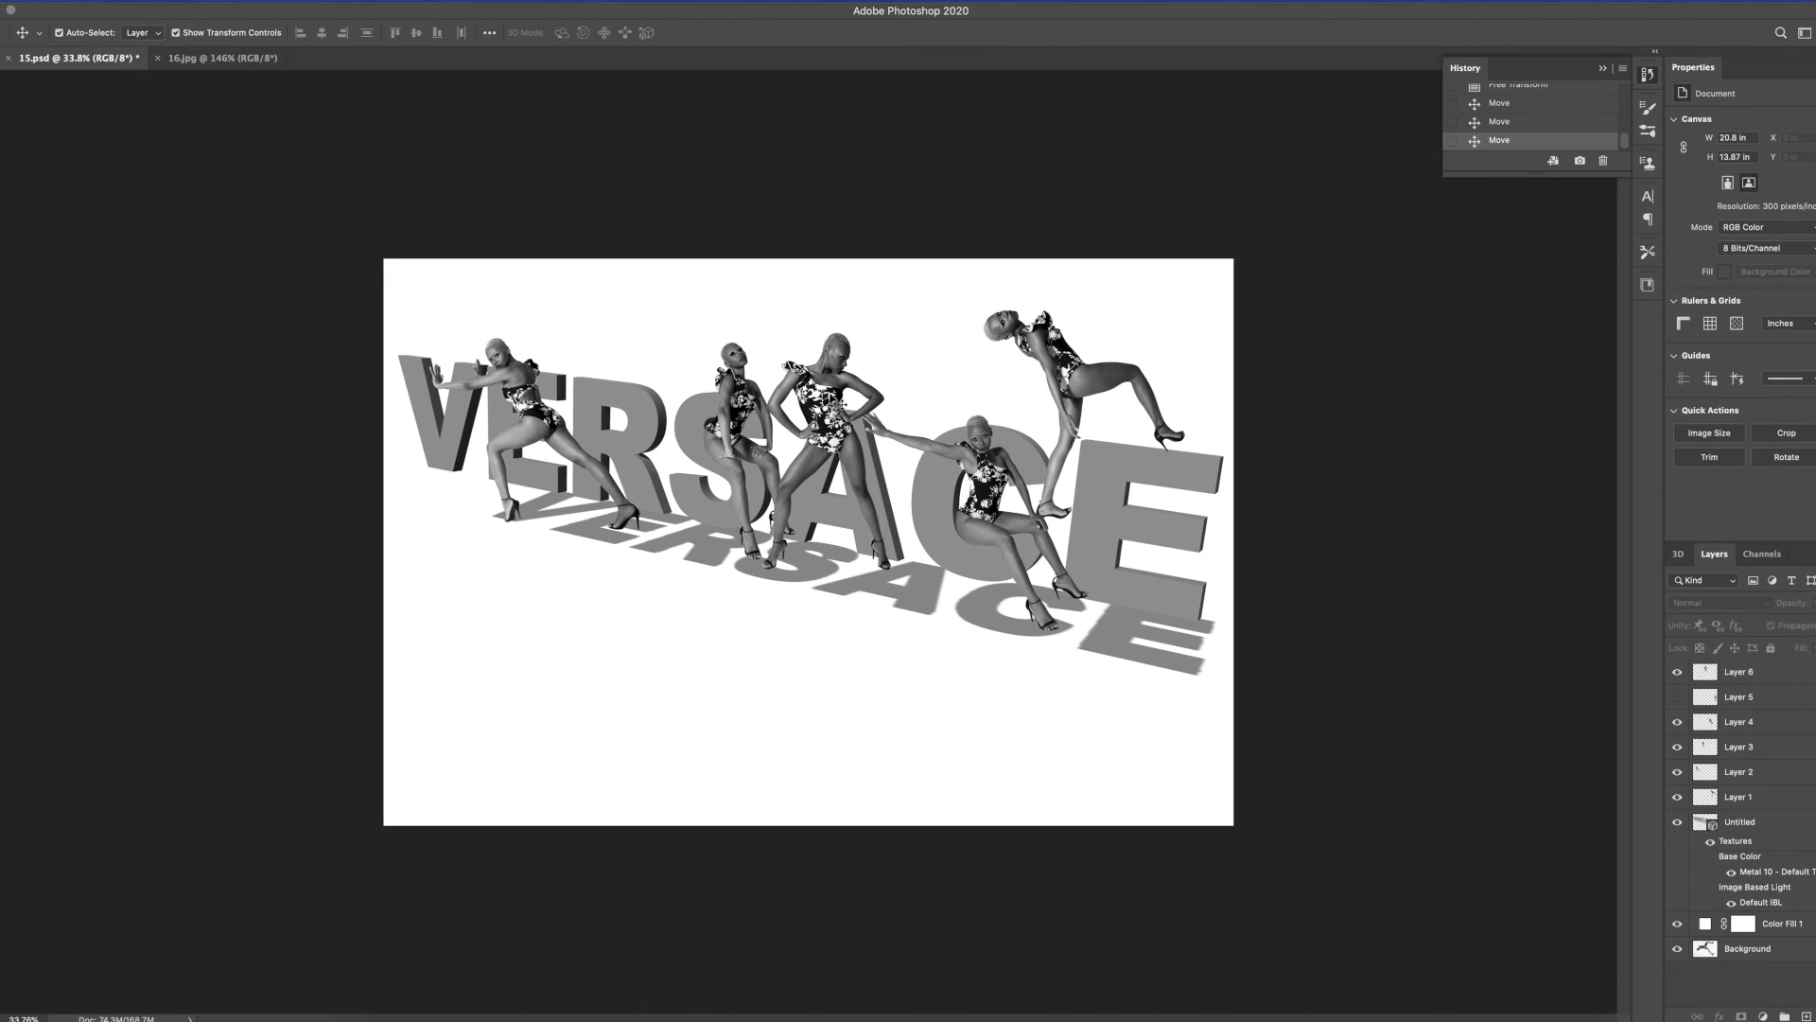
Shrink the Layer 6 model slightly, try her between the A and the C, and bring her back in front of the A
click(837, 405)
drag(763, 331, 770, 340)
drag(847, 425, 916, 396)
key(Return)
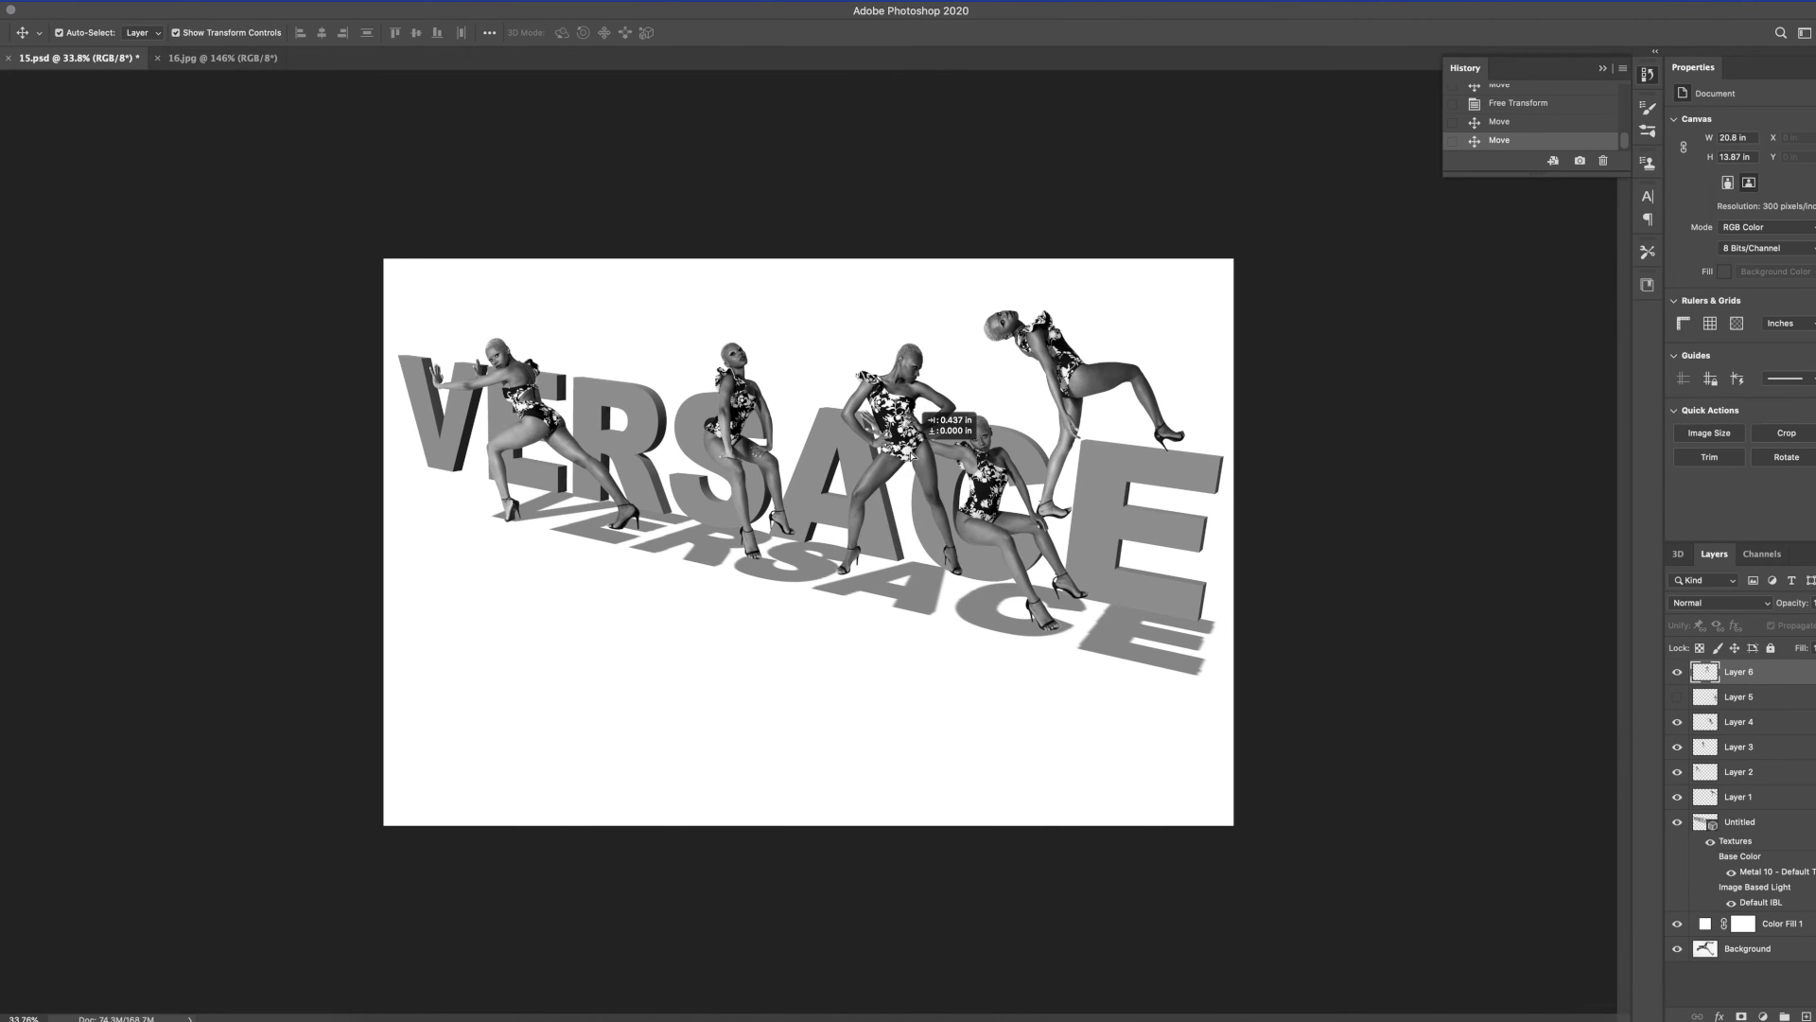
drag(937, 489, 874, 532)
click(1284, 511)
drag(849, 457, 849, 441)
click(1304, 436)
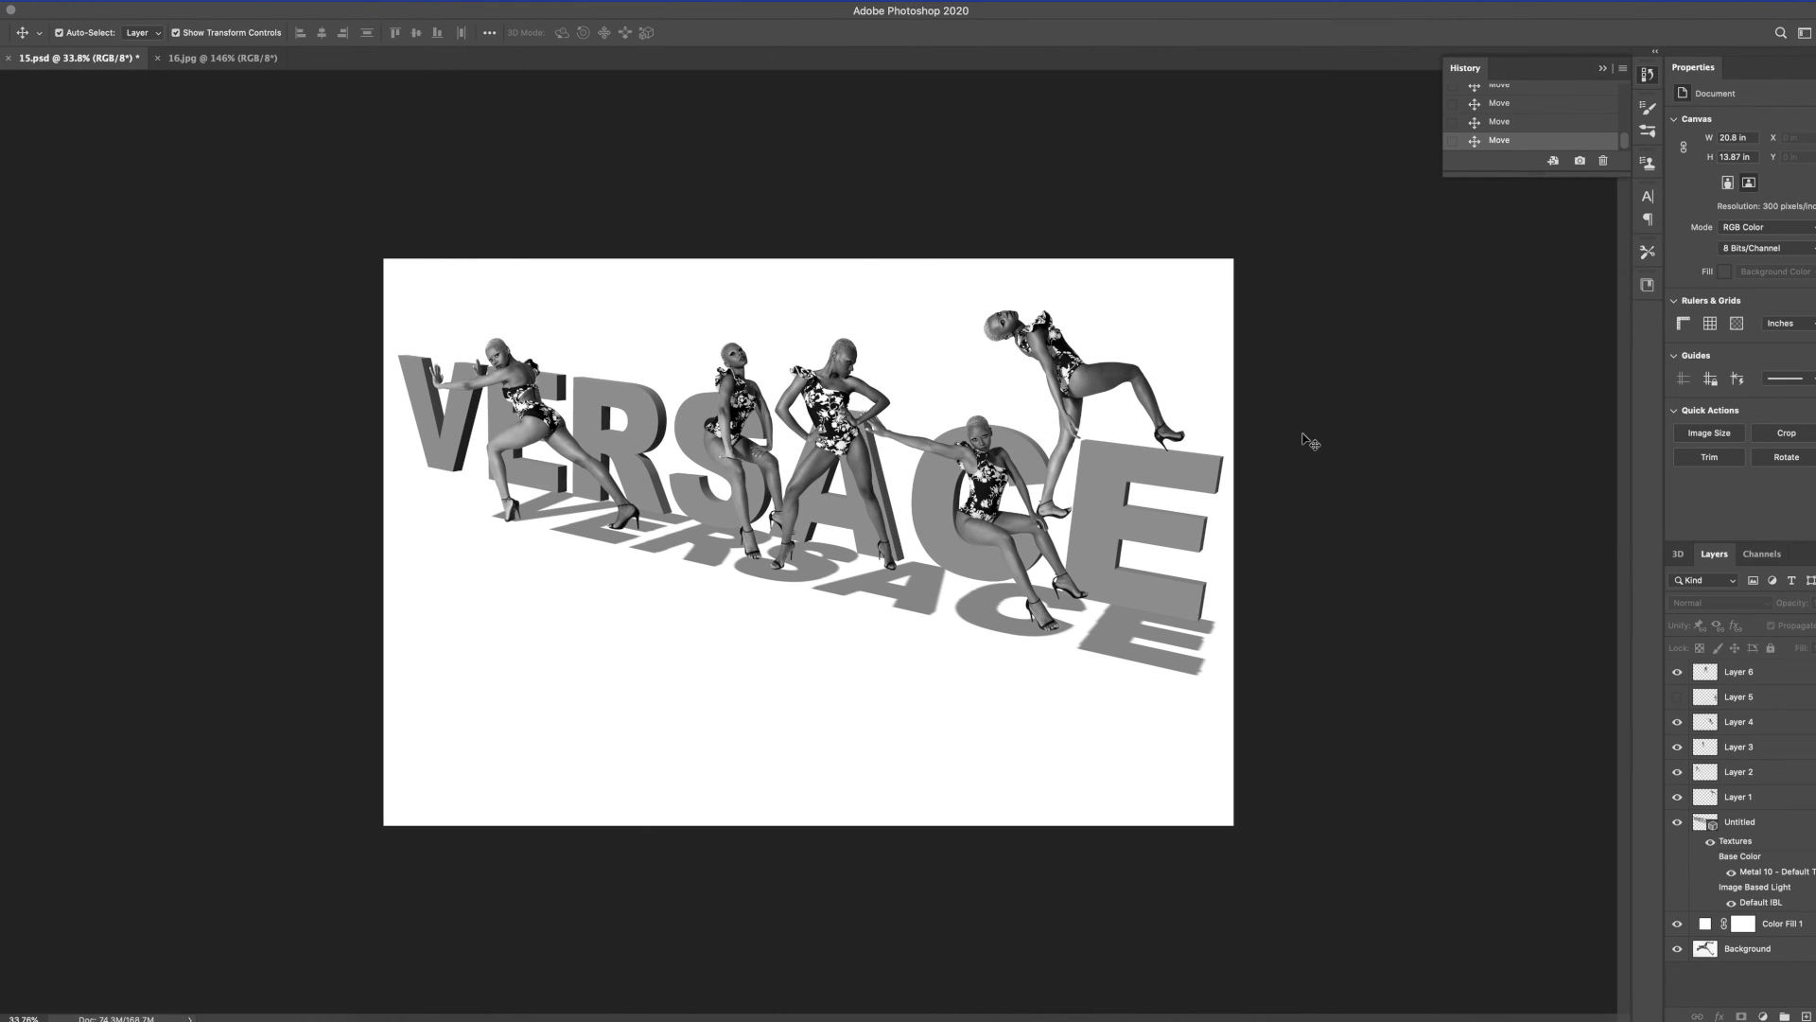
Scale the Layer 6 model down to about 2.99 × 5.5 in and align her feet with the base of the A
drag(810, 507, 805, 496)
click(1342, 619)
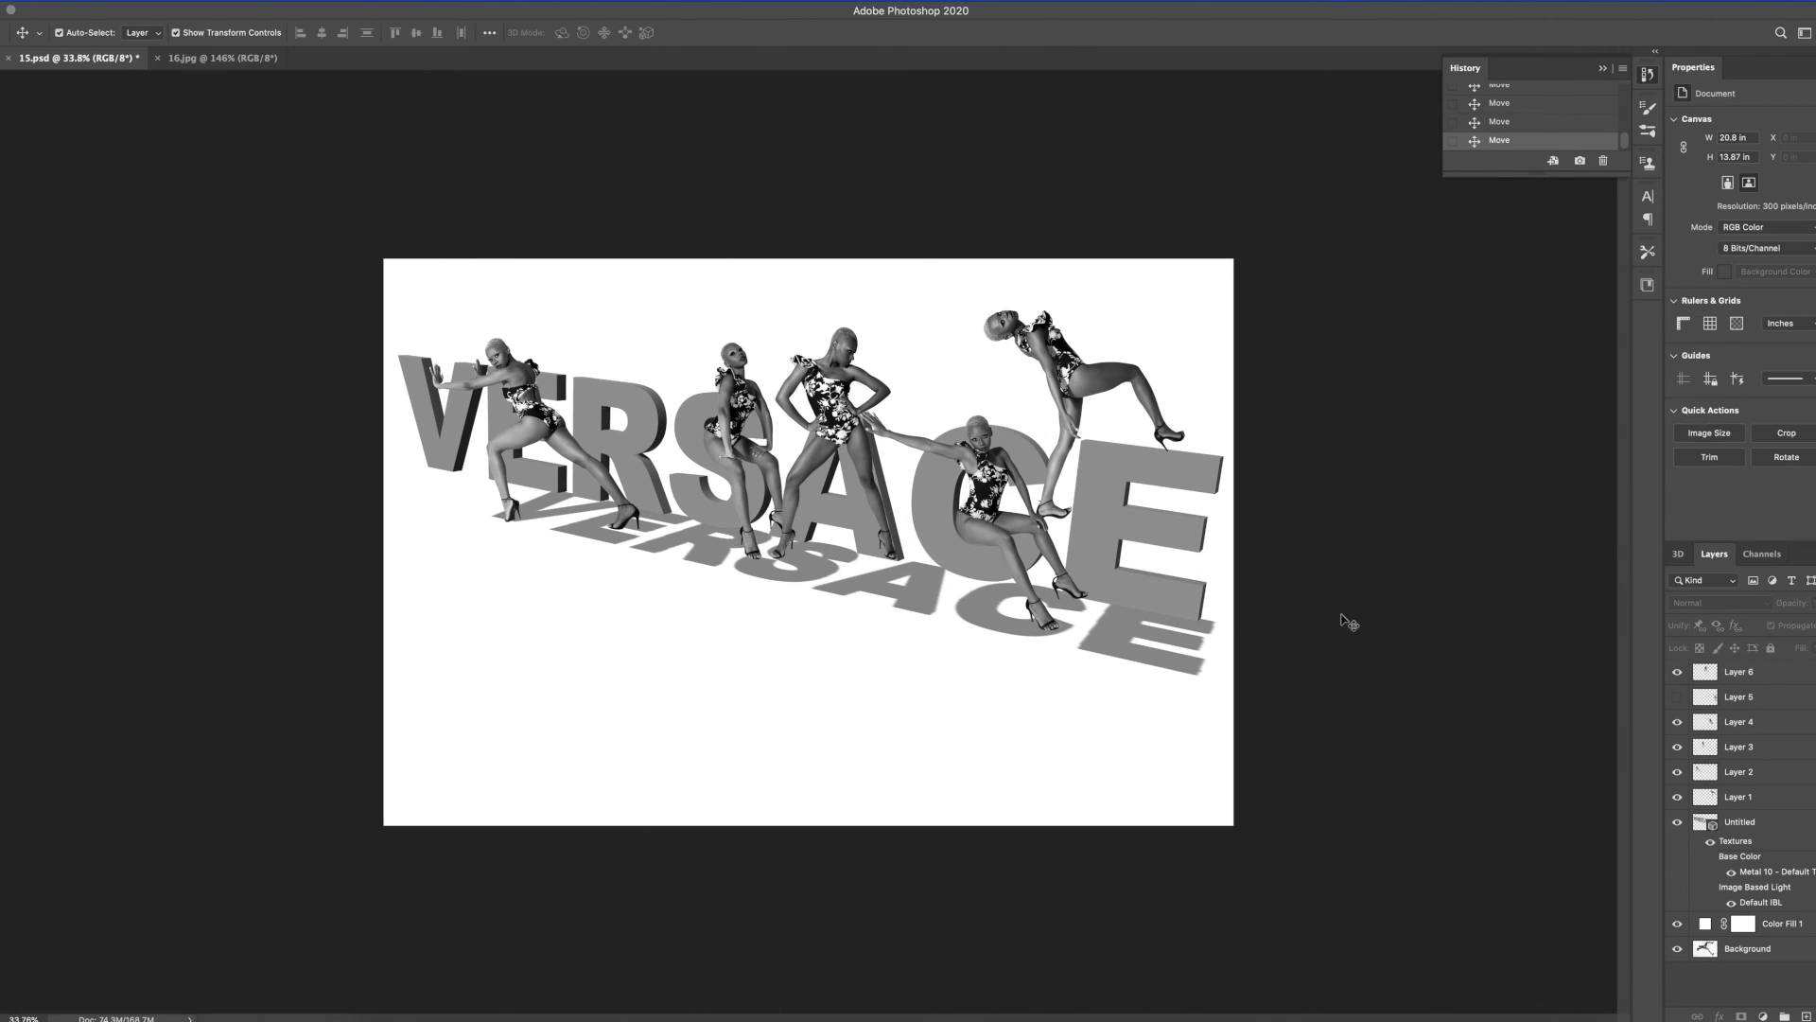
drag(852, 419, 838, 419)
click(1061, 470)
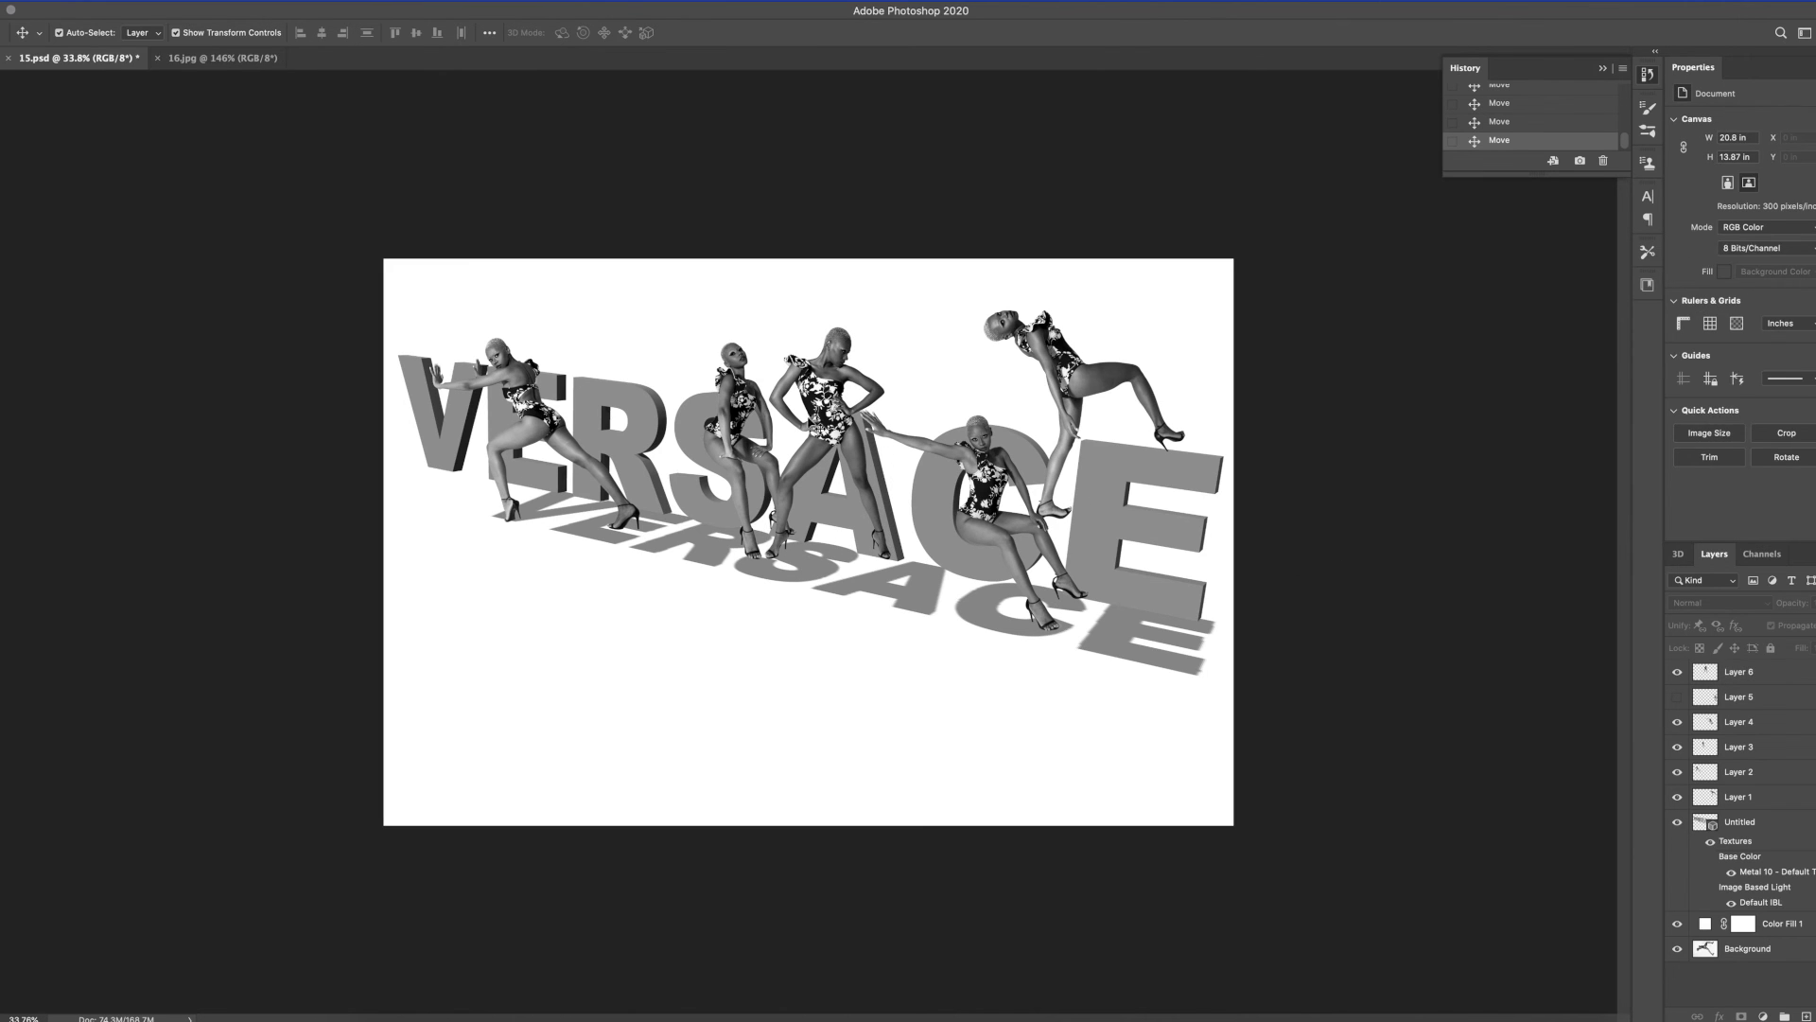
click(810, 421)
drag(768, 327, 771, 335)
click(1576, 476)
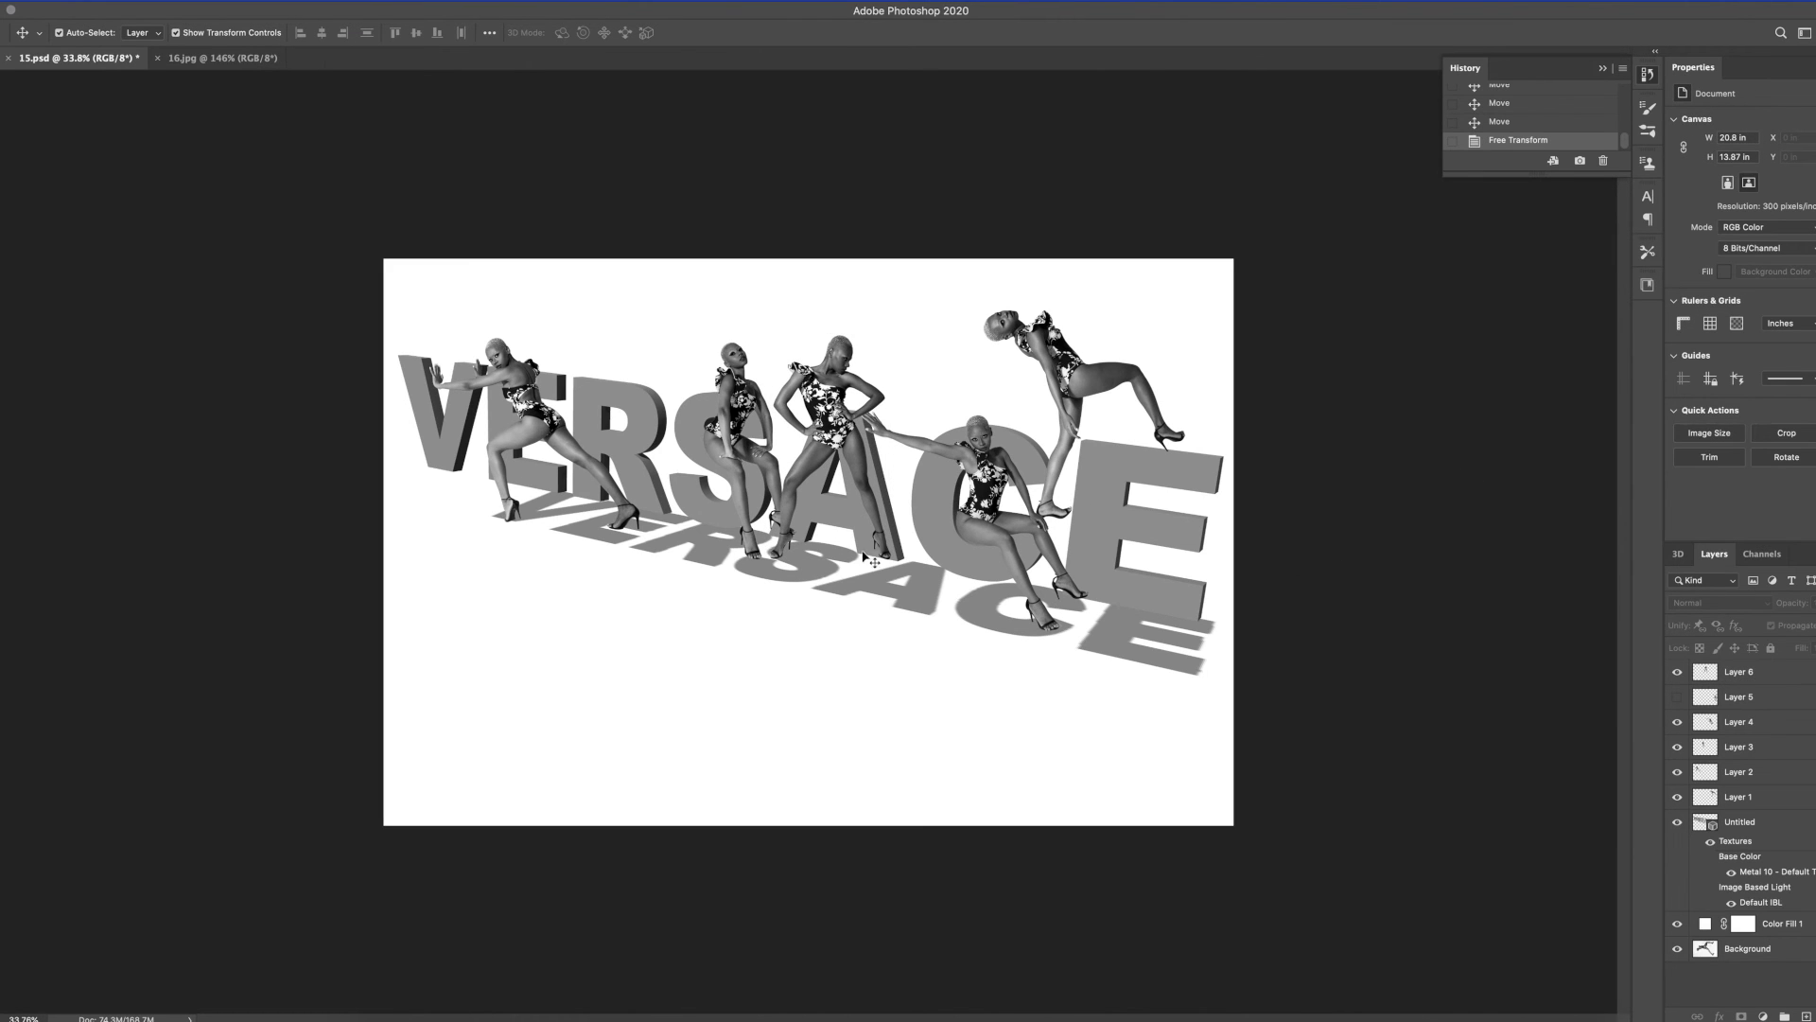
drag(871, 560, 876, 564)
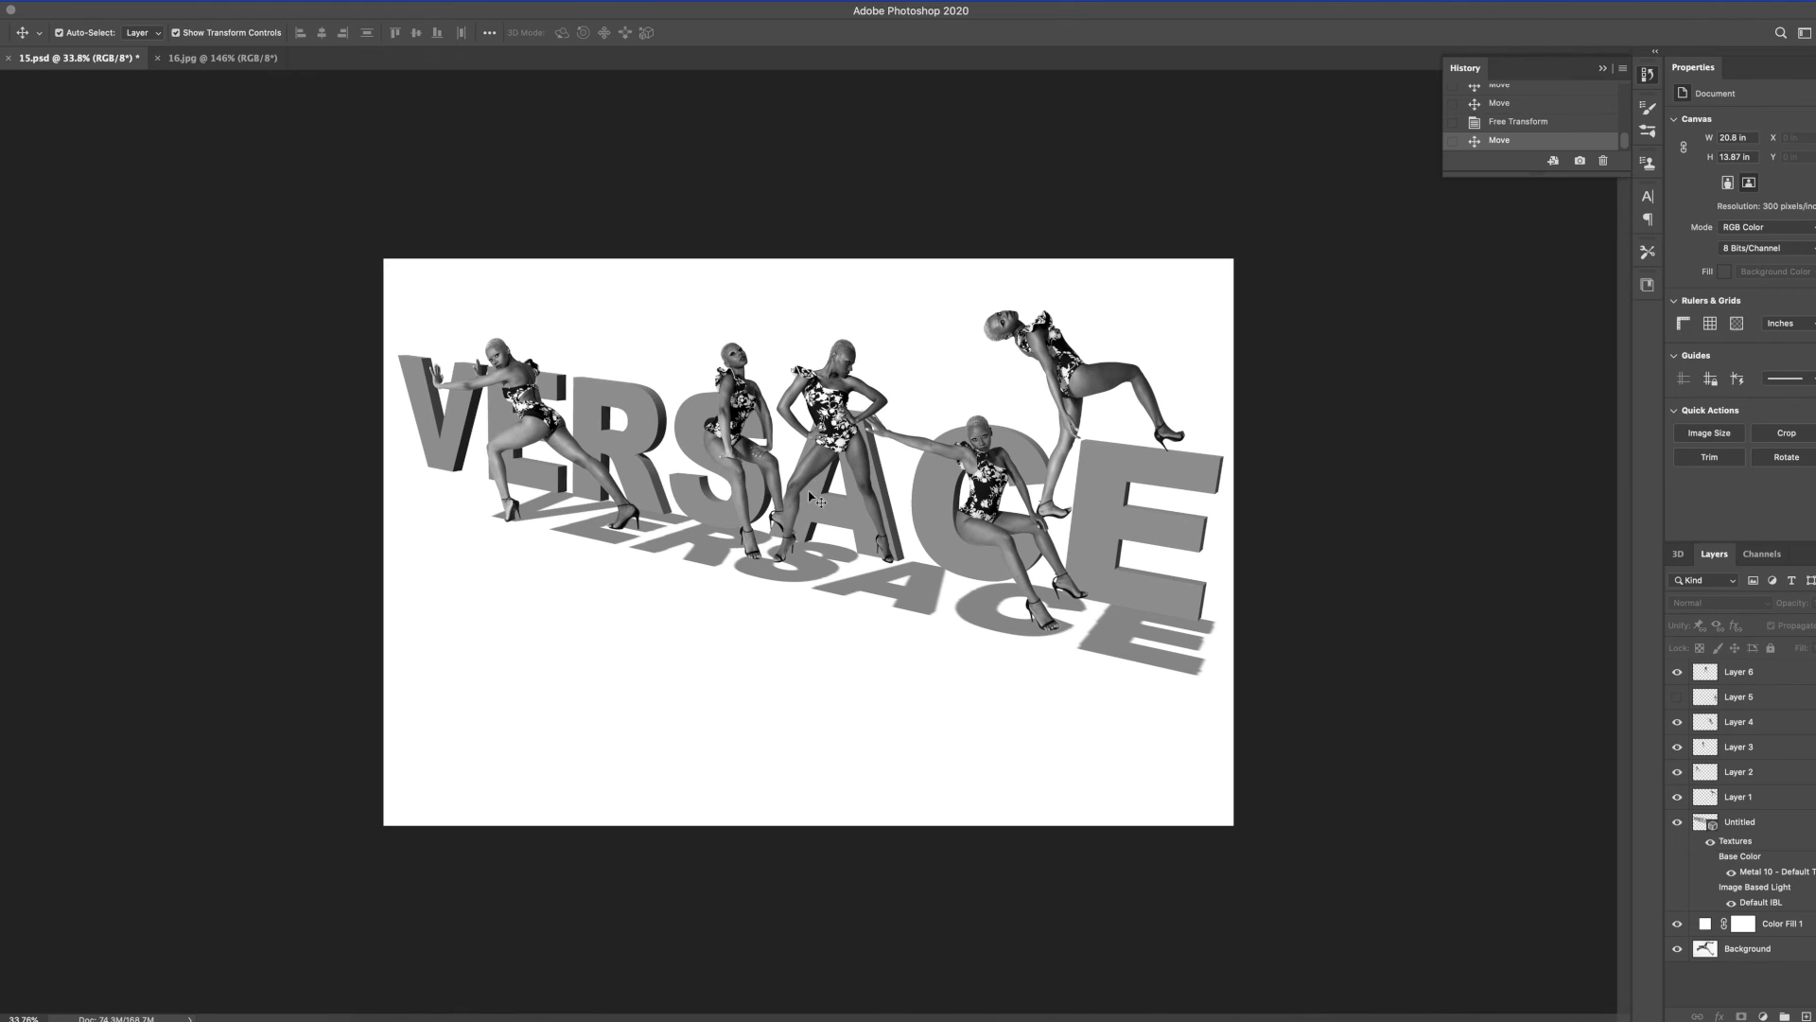
Move the seated model from the S to the R, and fine-tune the Layer 6 model's position on the A
drag(738, 397, 632, 397)
mouse_move(837, 417)
mouse_down()
mouse_move(790, 407)
mouse_move(794, 449)
mouse_move(838, 445)
mouse_up()
click(1305, 471)
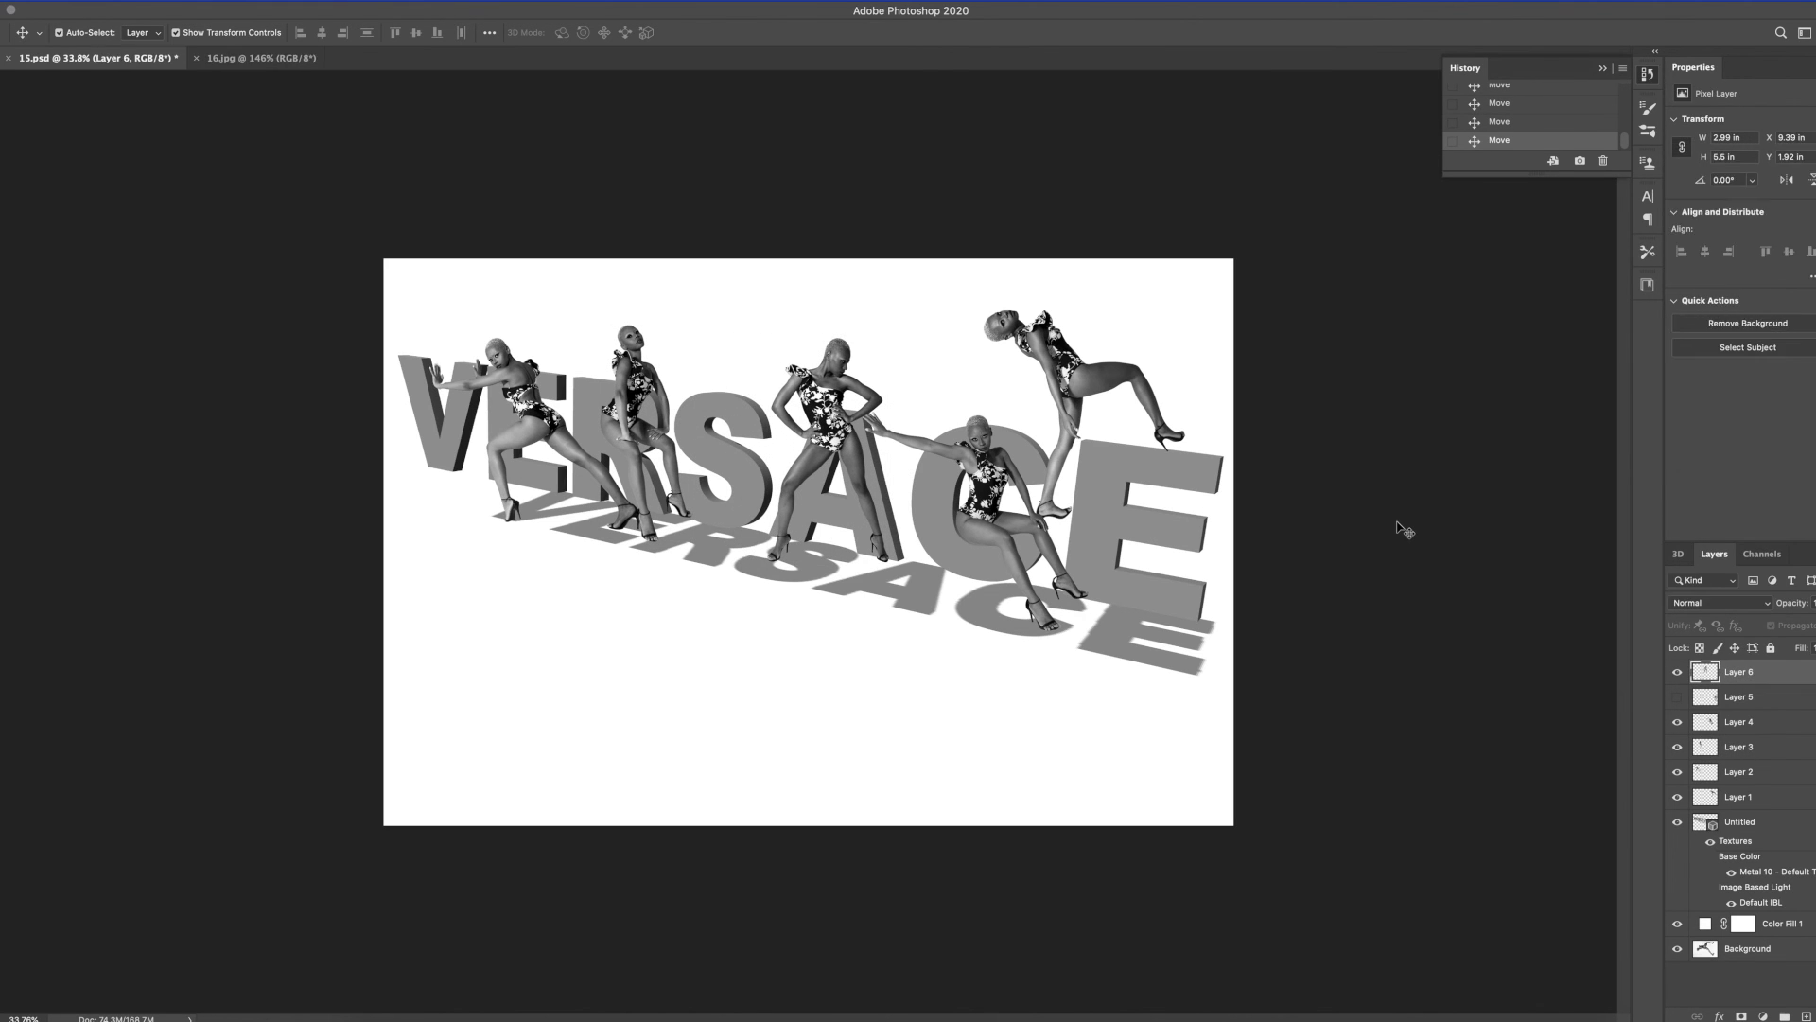
click(1397, 528)
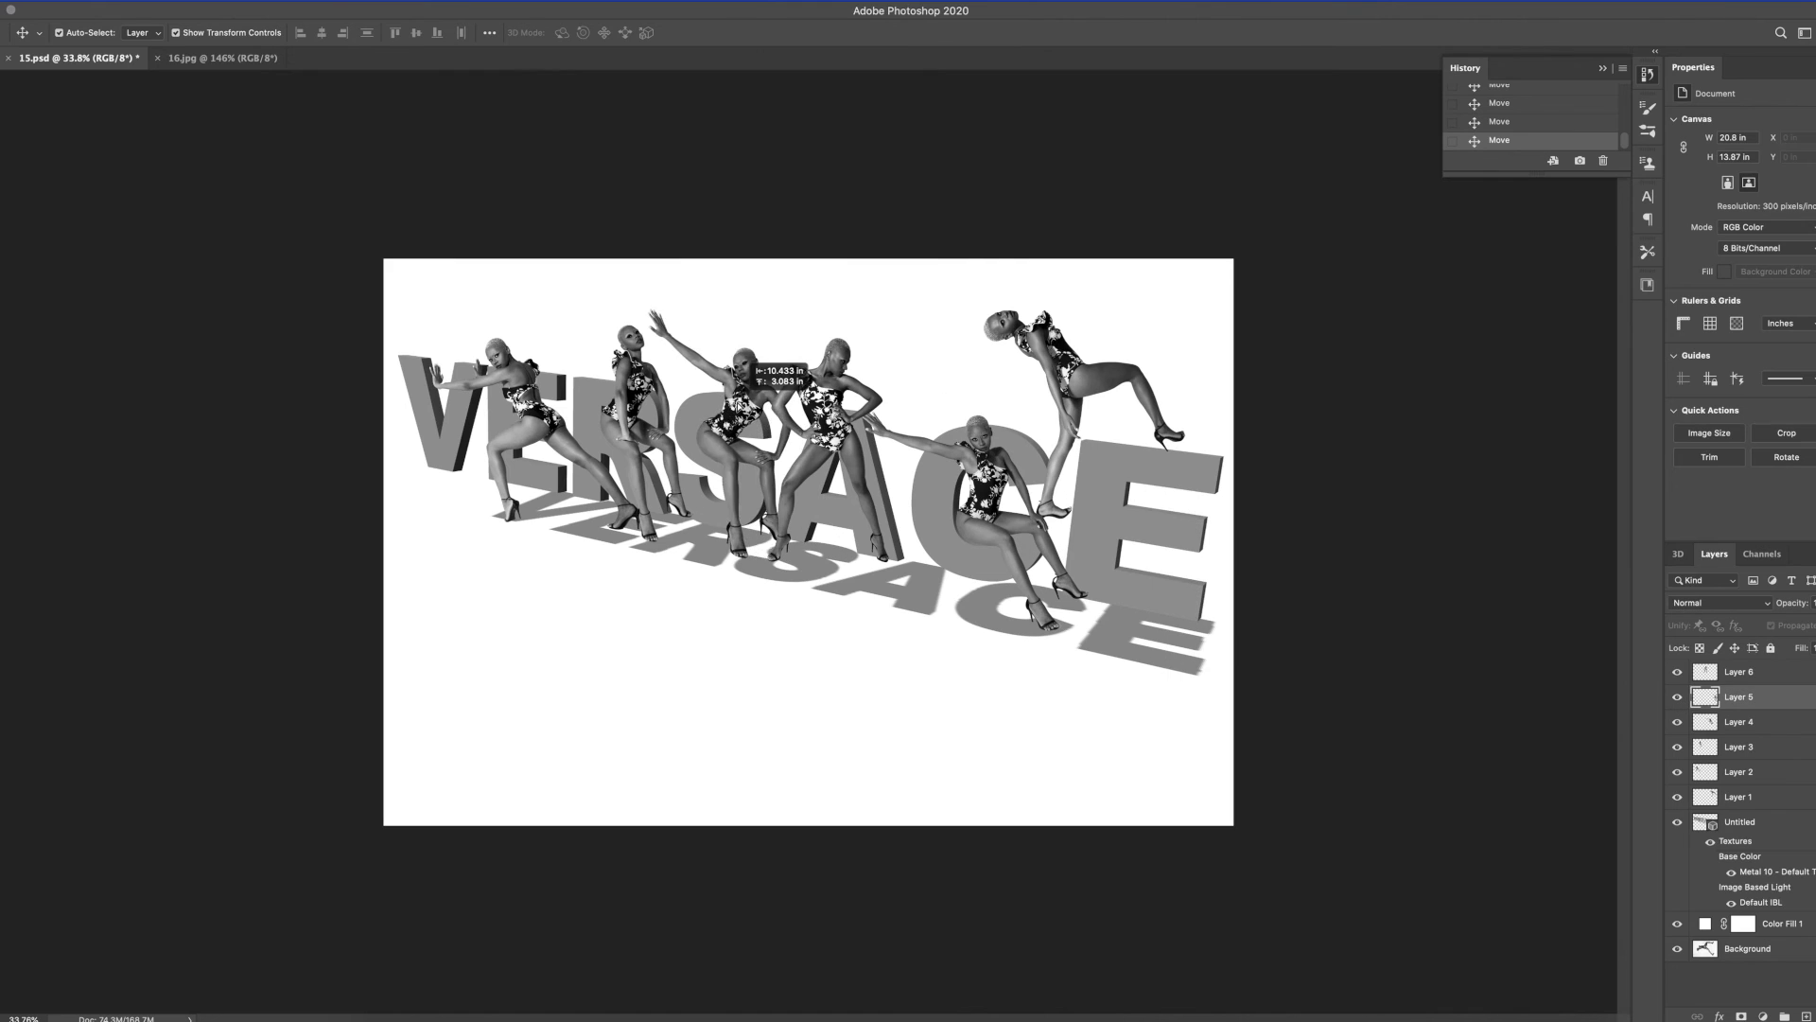